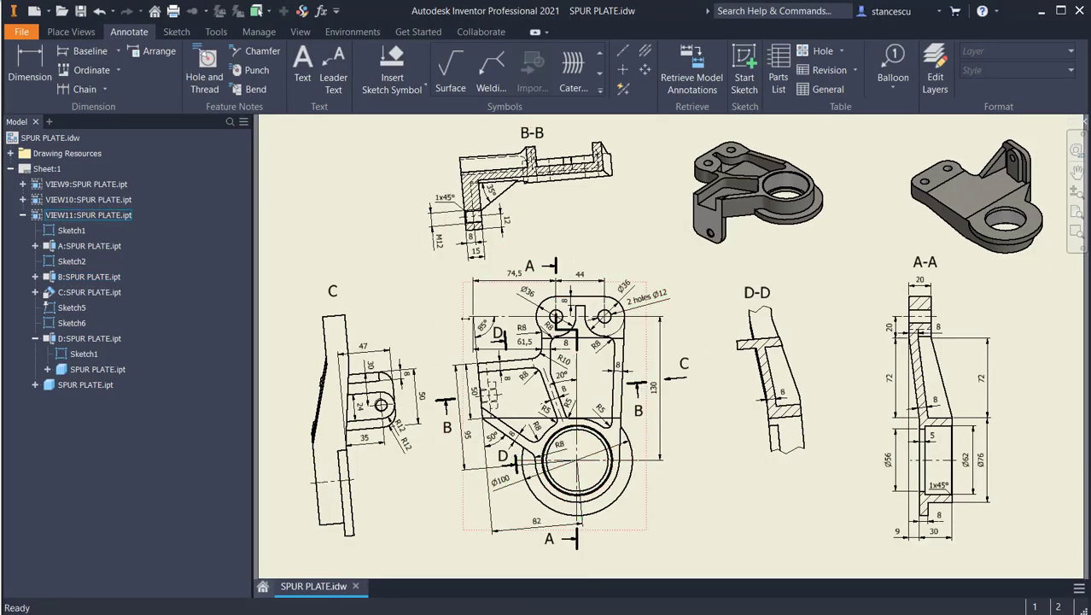
Step: Examine the dimensioned front view and the surrounding section views of the SPUR PLATE drawing
left_click(534, 475)
scroll(583, 379, "up", 3)
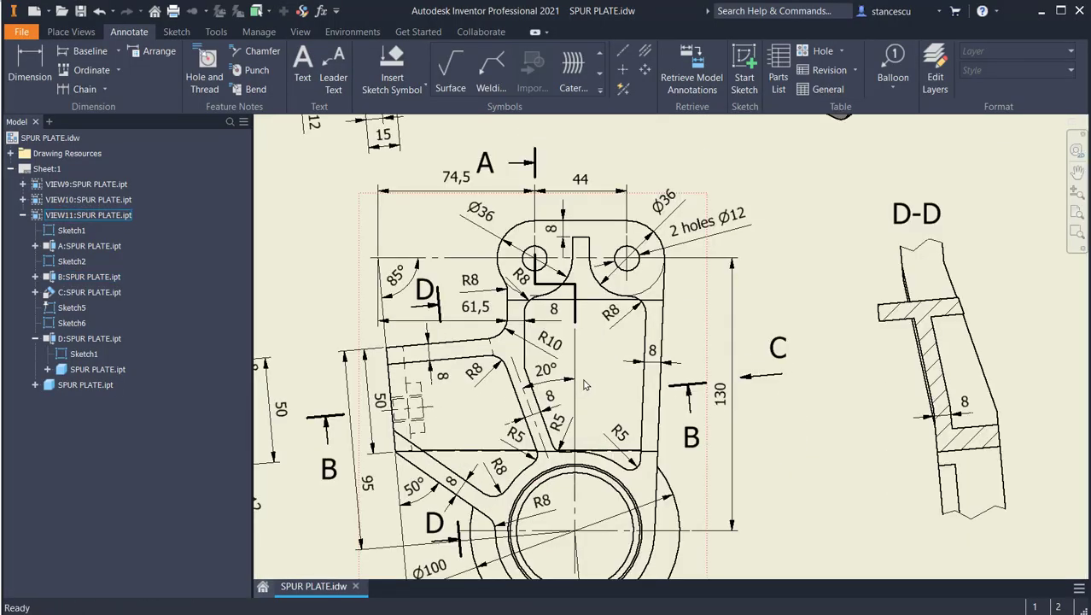
middle_click_drag(584, 380, 625, 310)
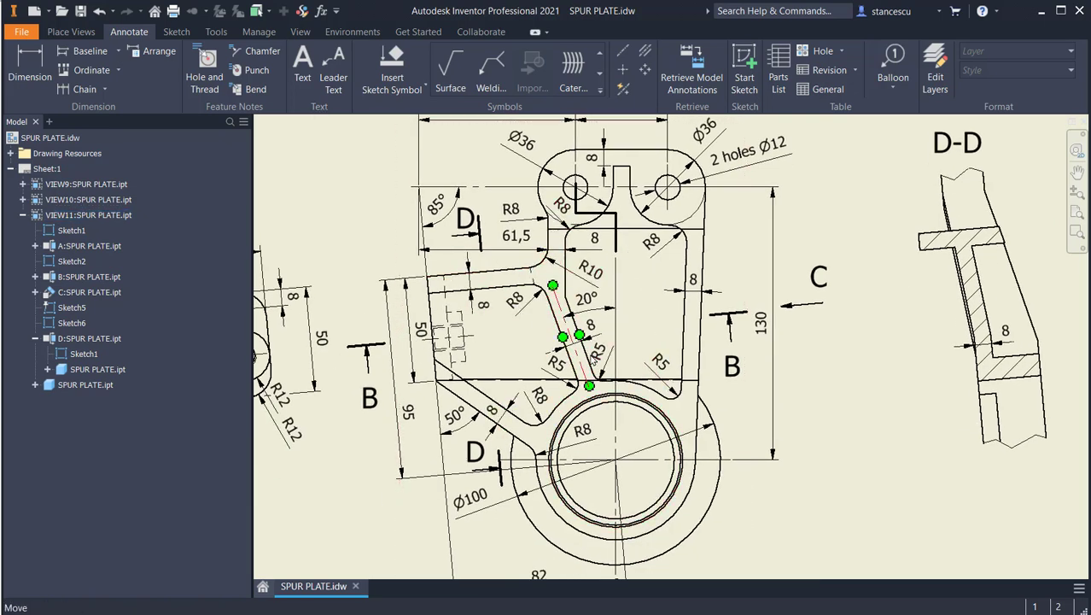
scroll(851, 443, "down", 2)
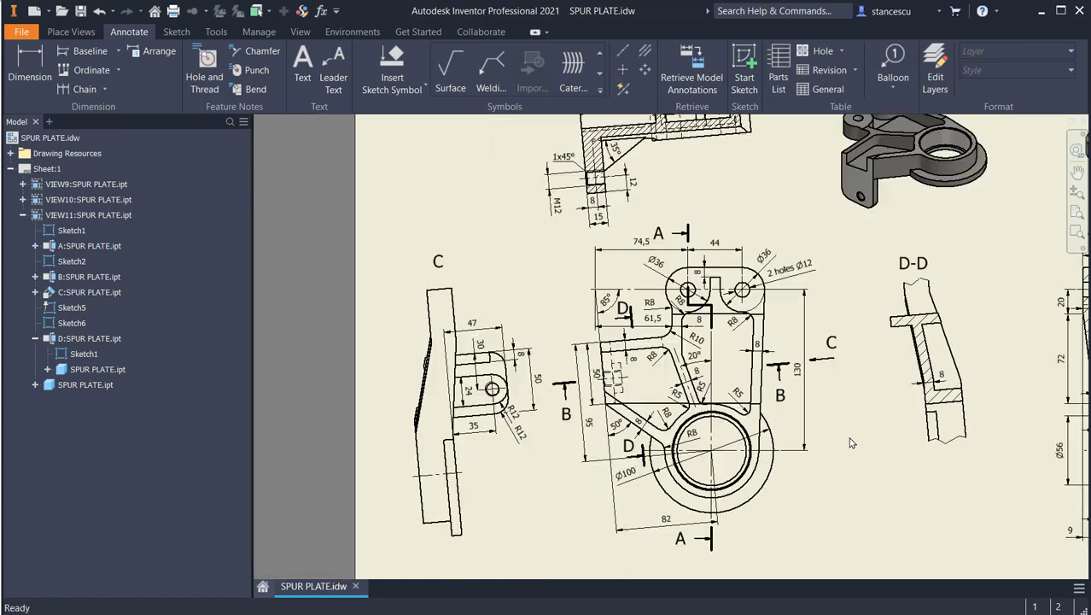
scroll(851, 442, "down", 4)
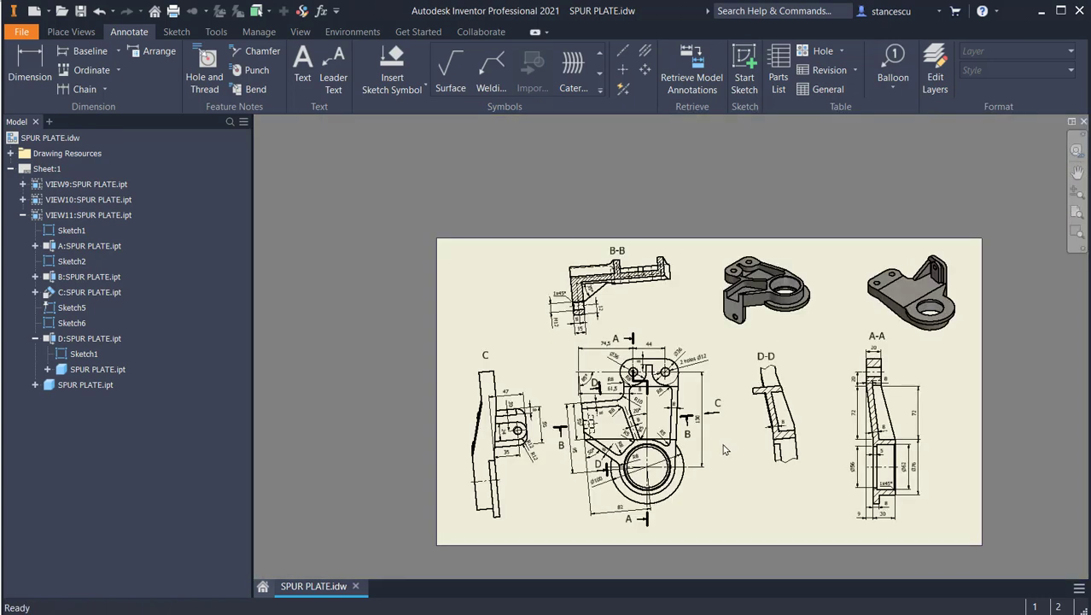
scroll(724, 450, "up", 3)
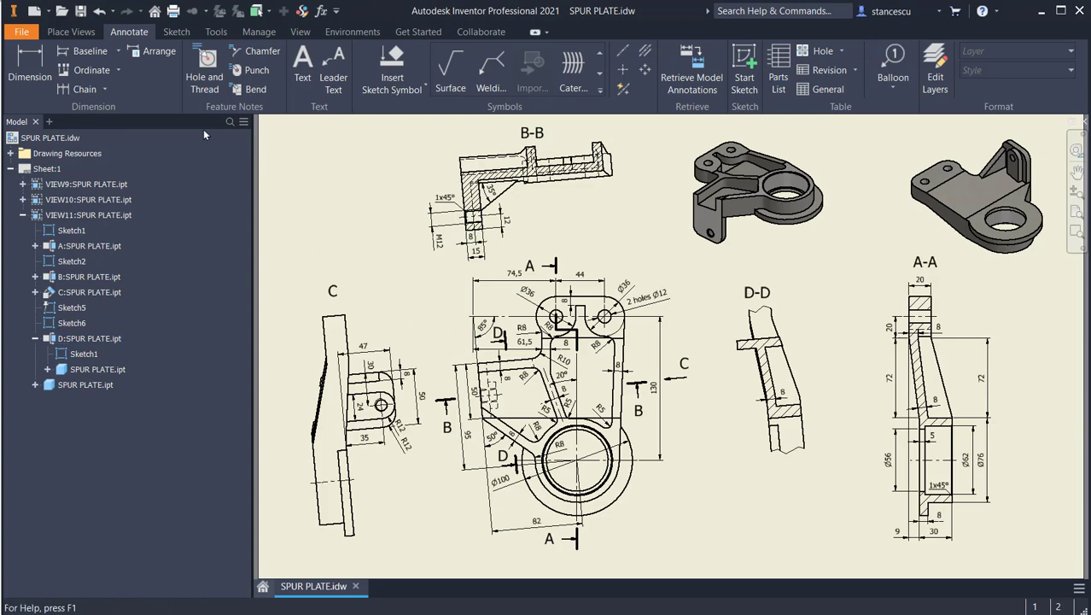
Step: Create a new Standard (mm) part and start a sketch on the XZ plane, with the view turned so X runs horizontally
left_click(34, 11)
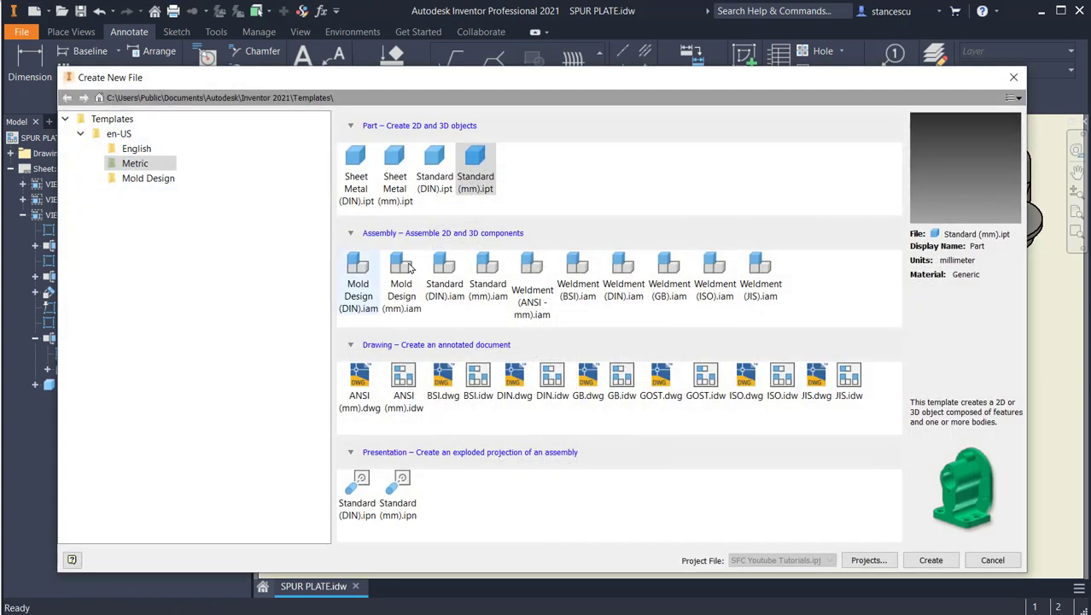
double_click(478, 161)
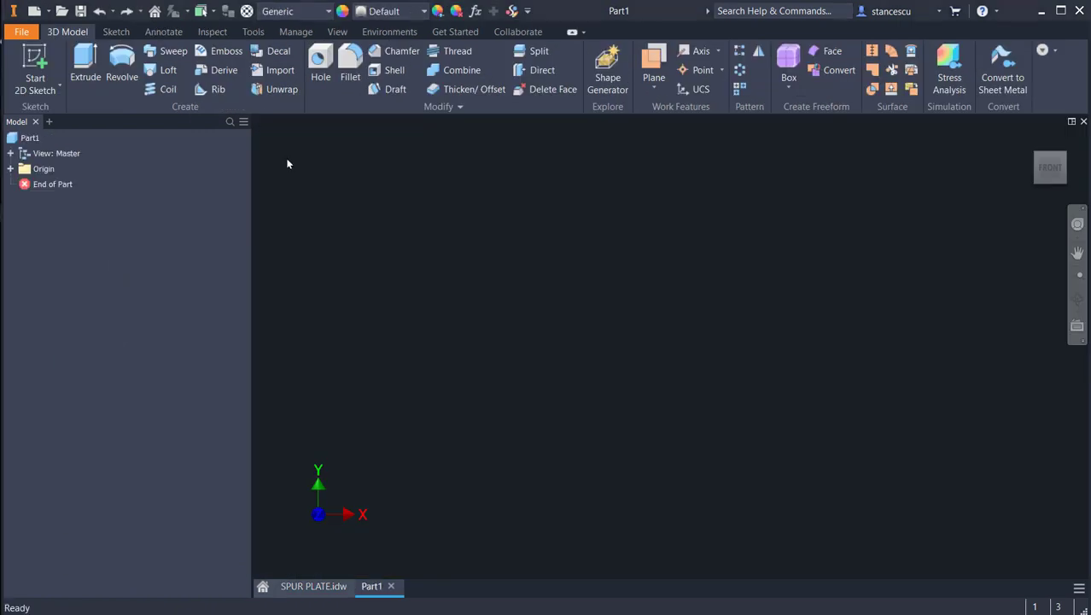
left_click(35, 68)
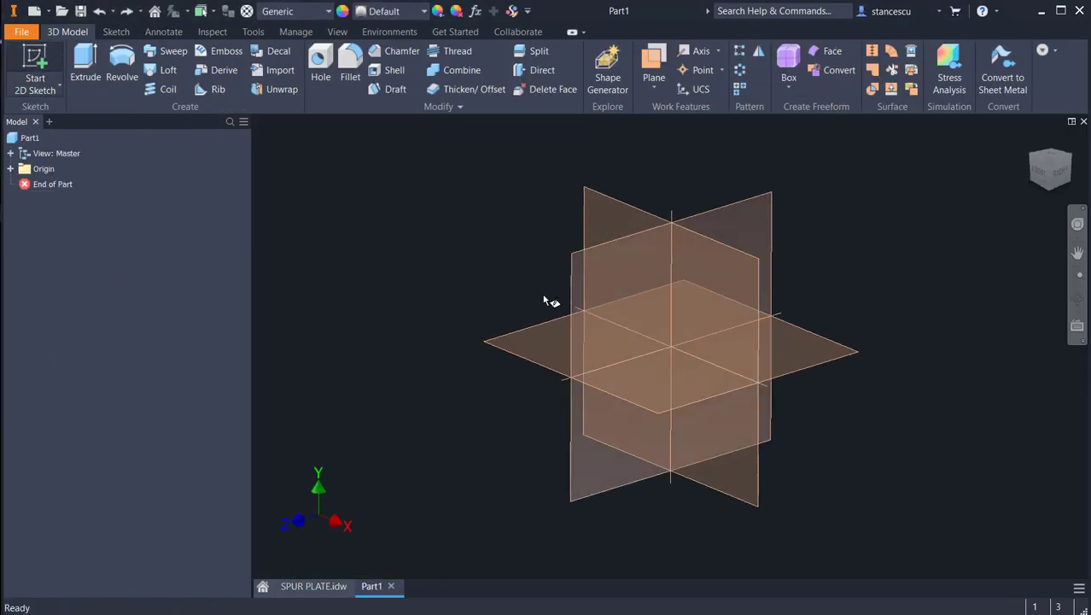
left_click(564, 330)
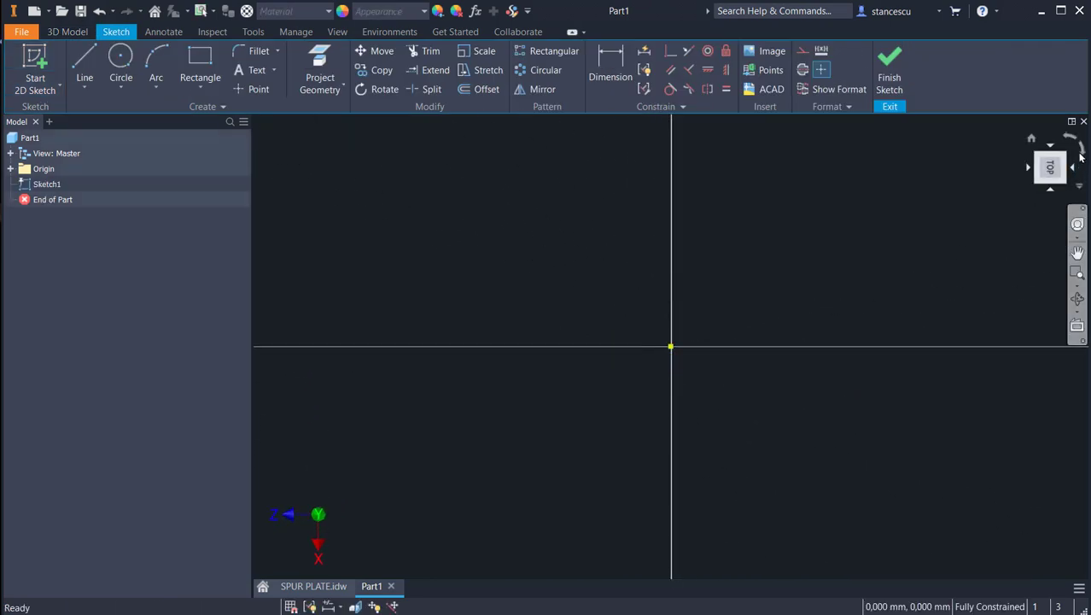
left_click(1071, 139)
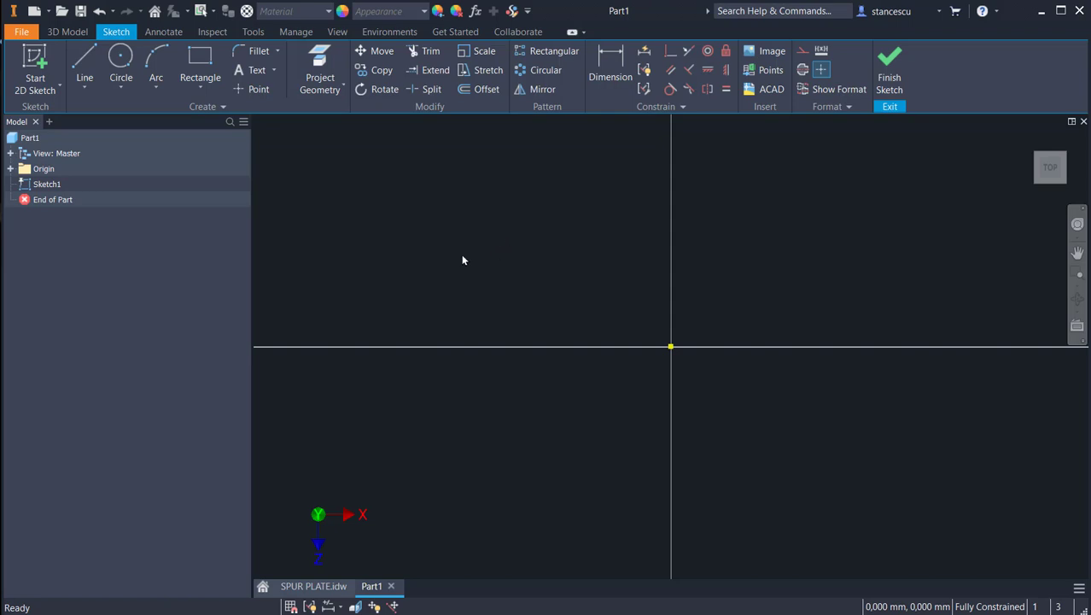
Step: Draw a 100 mm diameter circle centred on the sketch origin
left_click(125, 62)
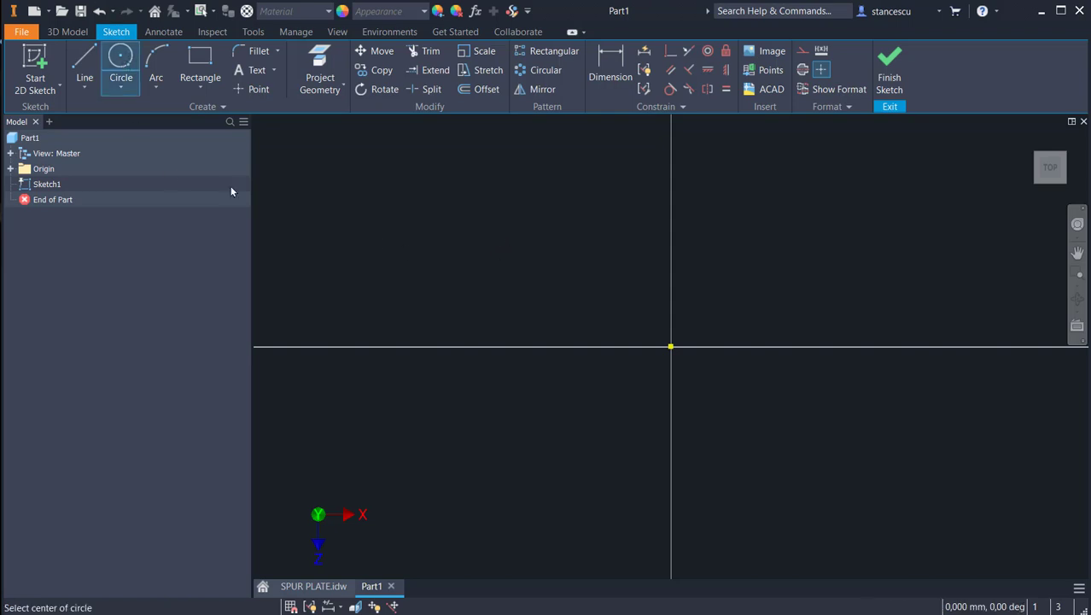
left_click(671, 346)
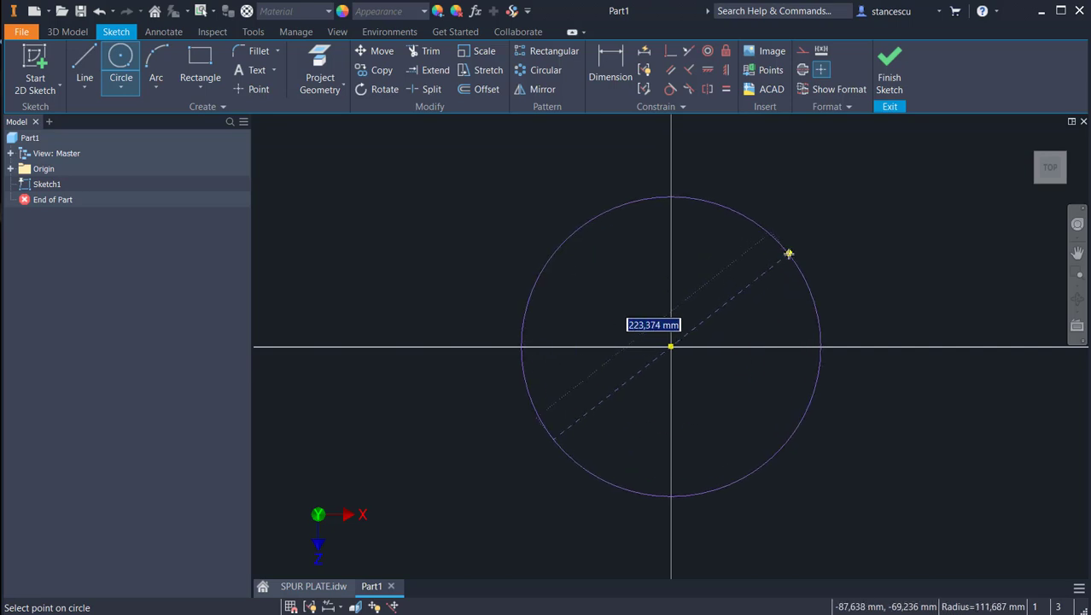
type("1")
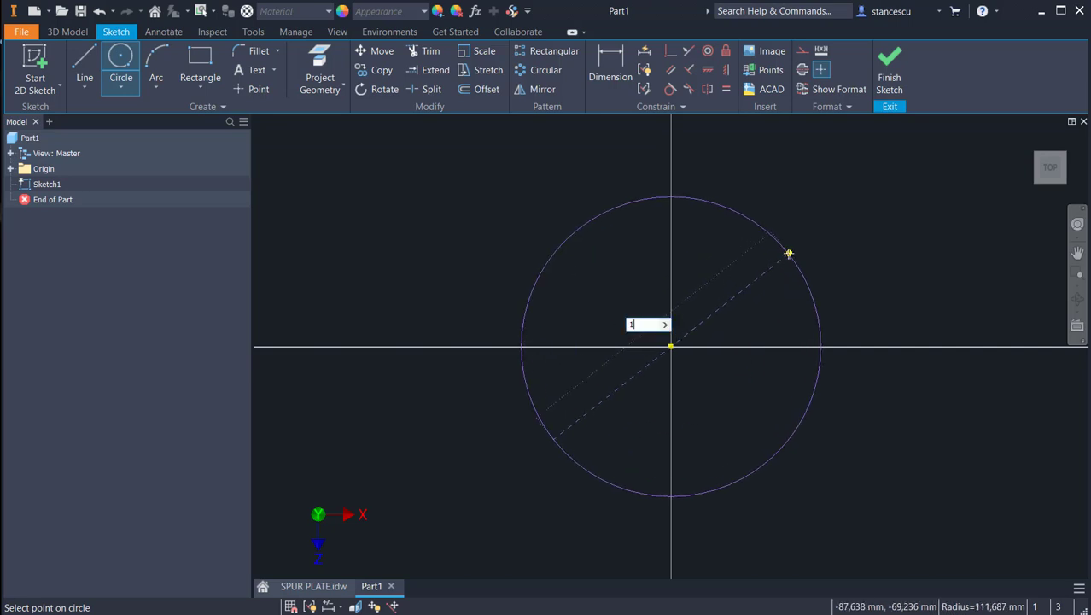
type("00")
key("Return")
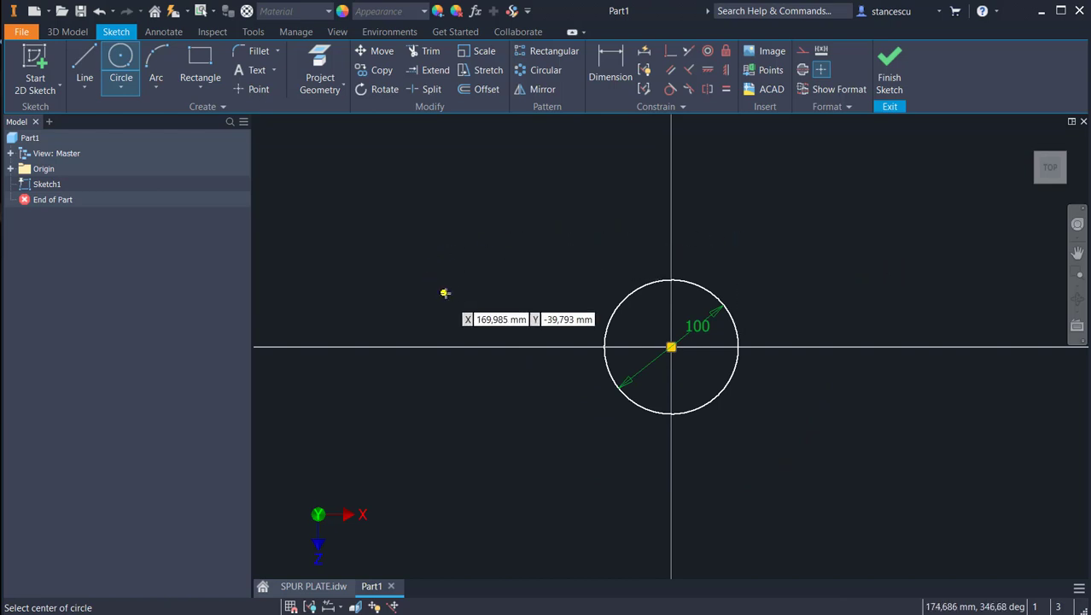
Step: Draw a vertical line about 114 mm long to the left of the circle, crossing the horizontal axis
left_click(85, 61)
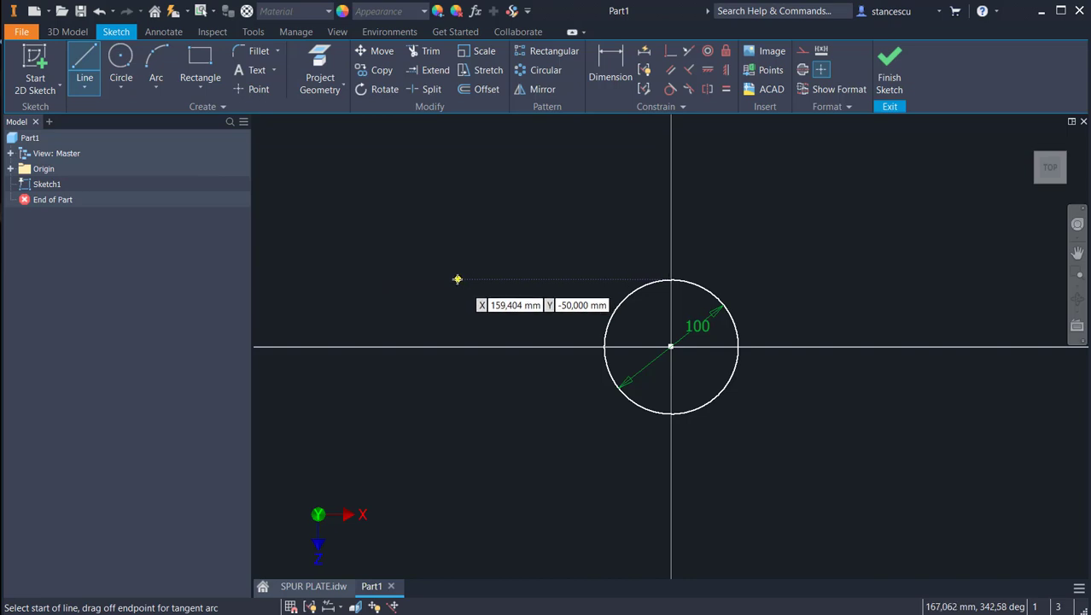
left_click(453, 290)
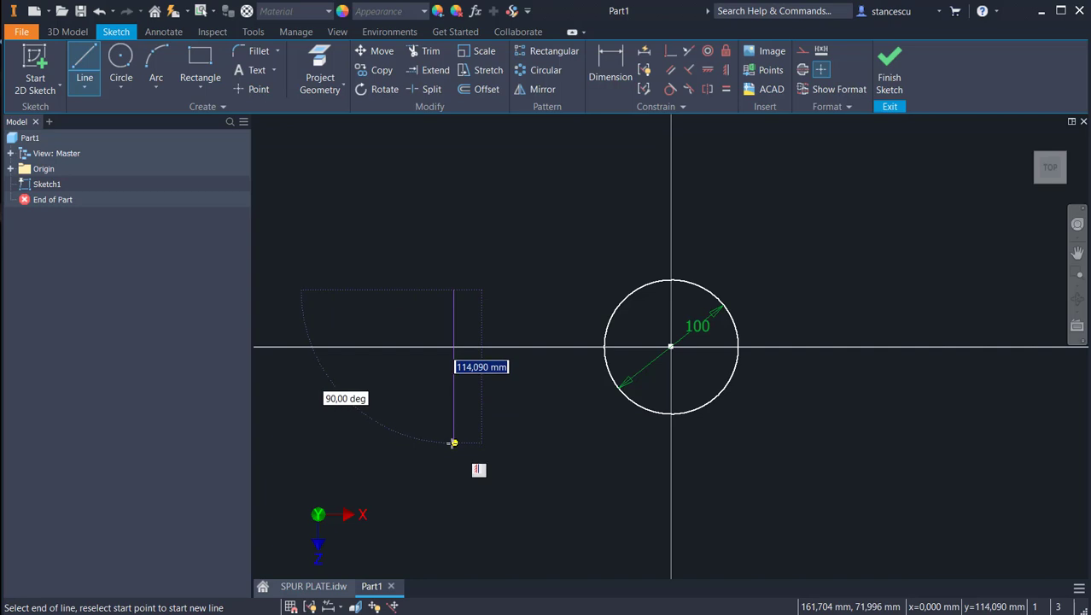
left_click(452, 442)
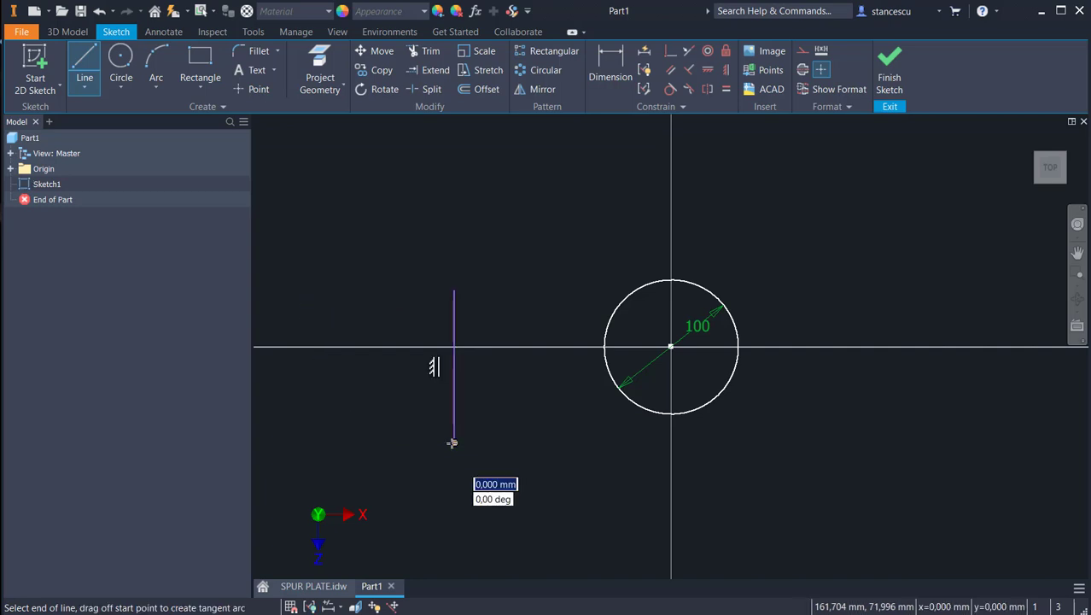
key("Escape")
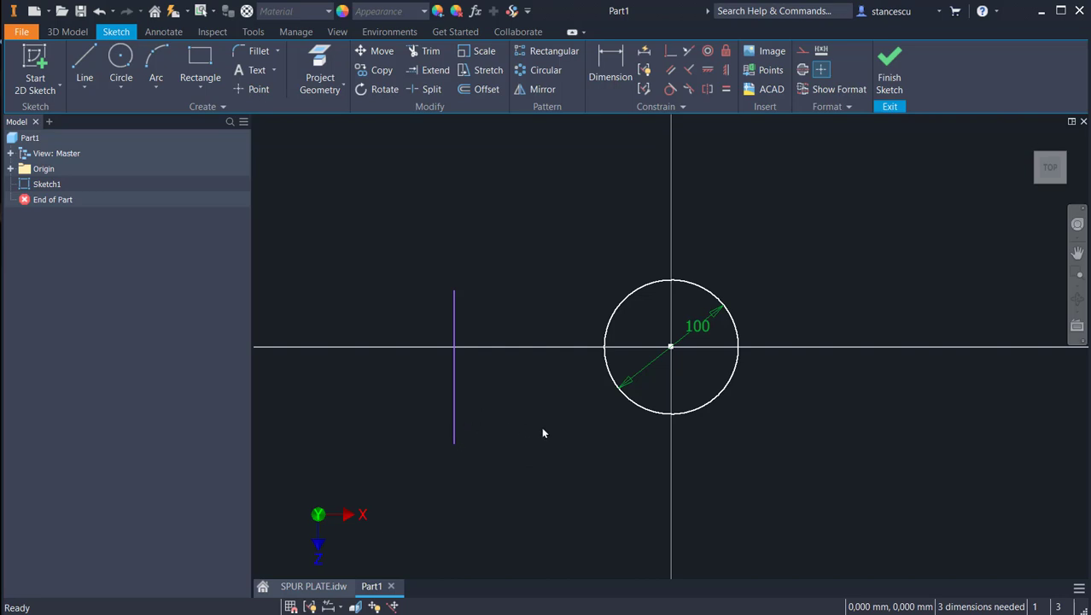
Step: Draw a slightly rising line below the horizontal axis and join it to the circle's lower left with a segment about 30 mm long
left_click(85, 70)
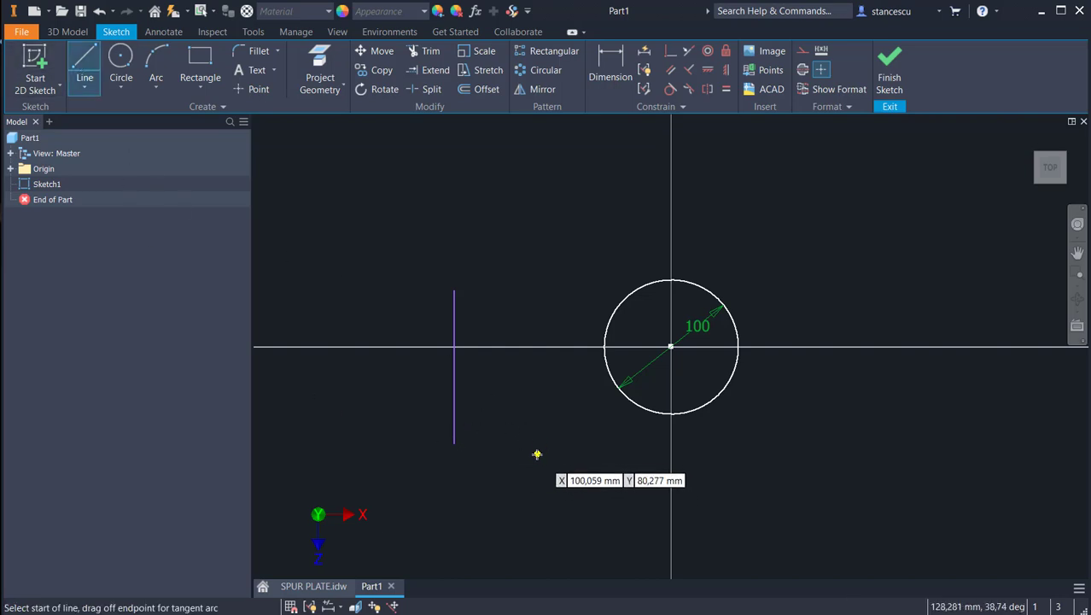
left_click(511, 436)
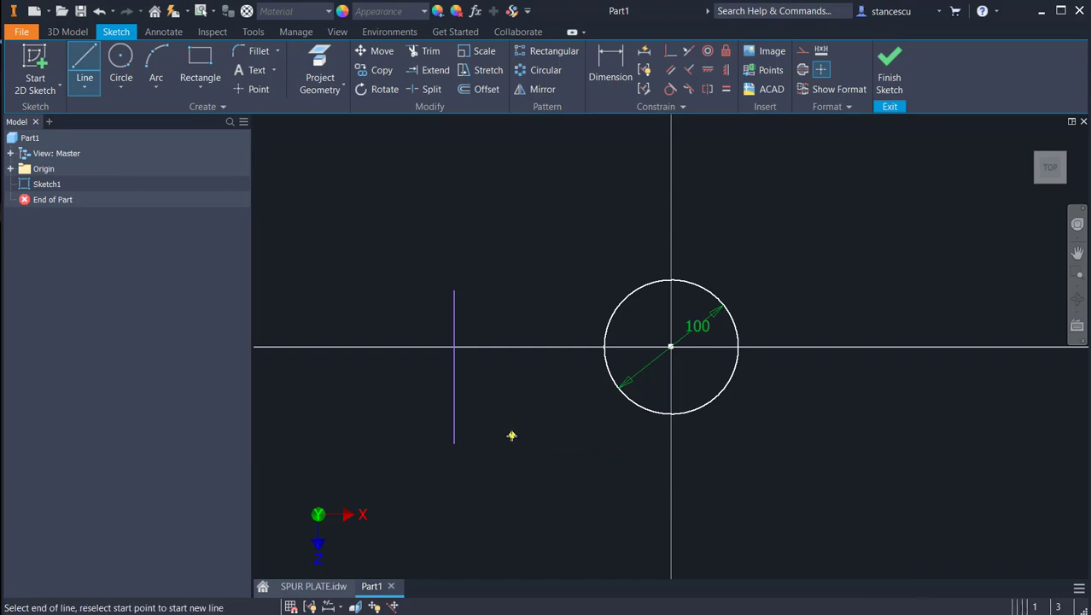
left_click(597, 424)
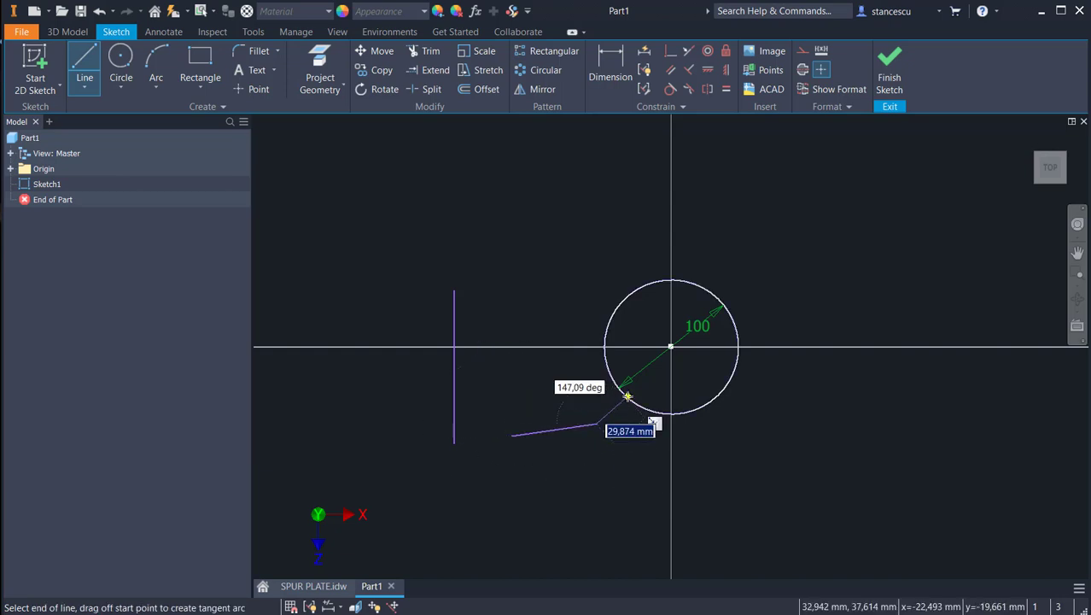
key("Escape")
left_click(626, 396)
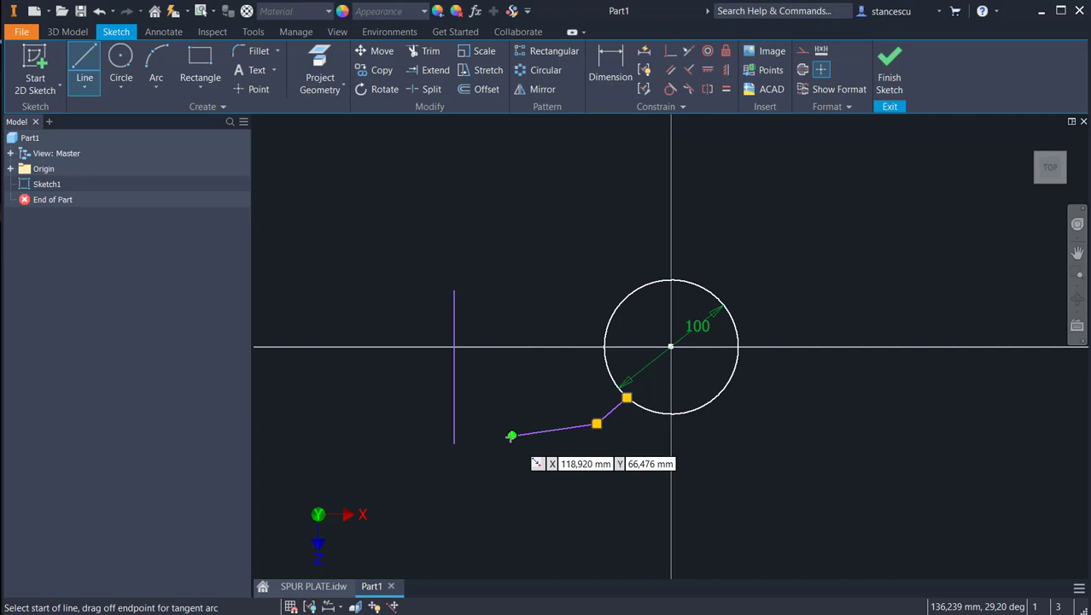
Step: From the profile's free left end, add a perpendicular line about 39 mm upward and a horizontal line about 15 mm to the left
left_click(511, 435)
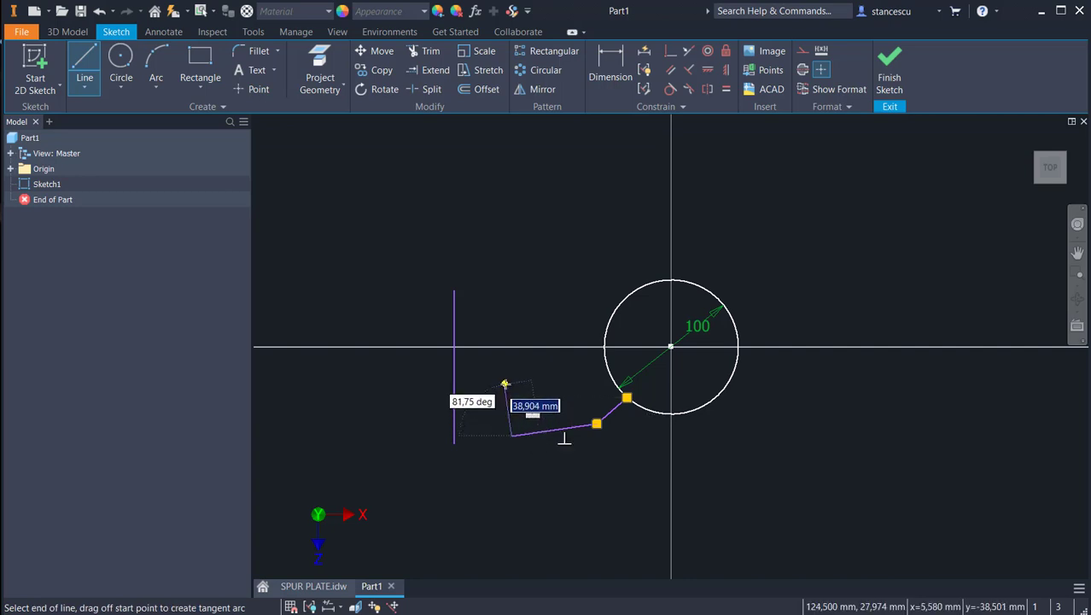
left_click(504, 383)
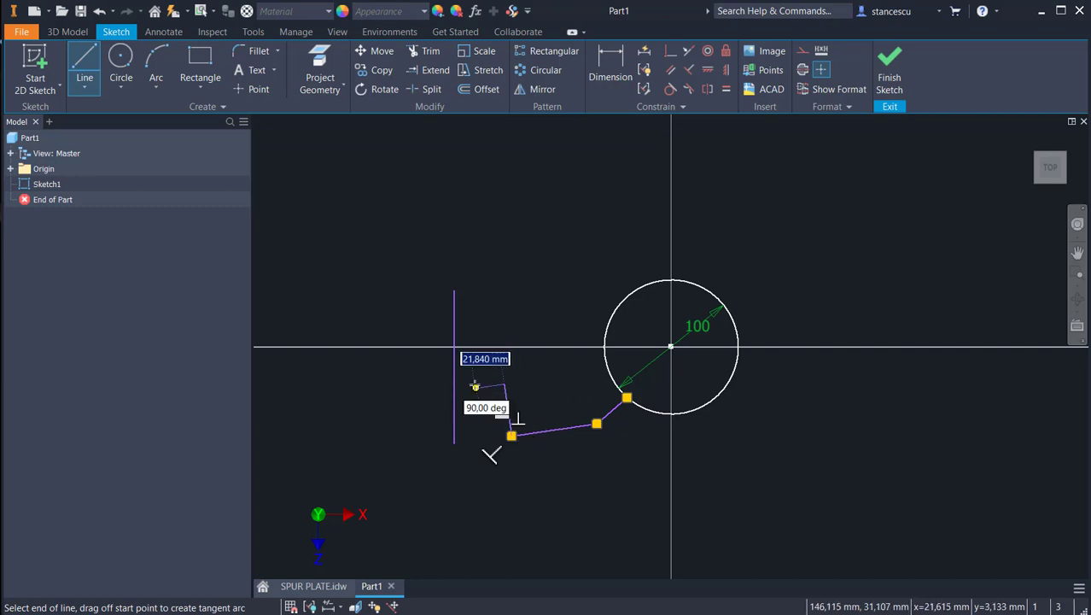
scroll(481, 385, "down", 3)
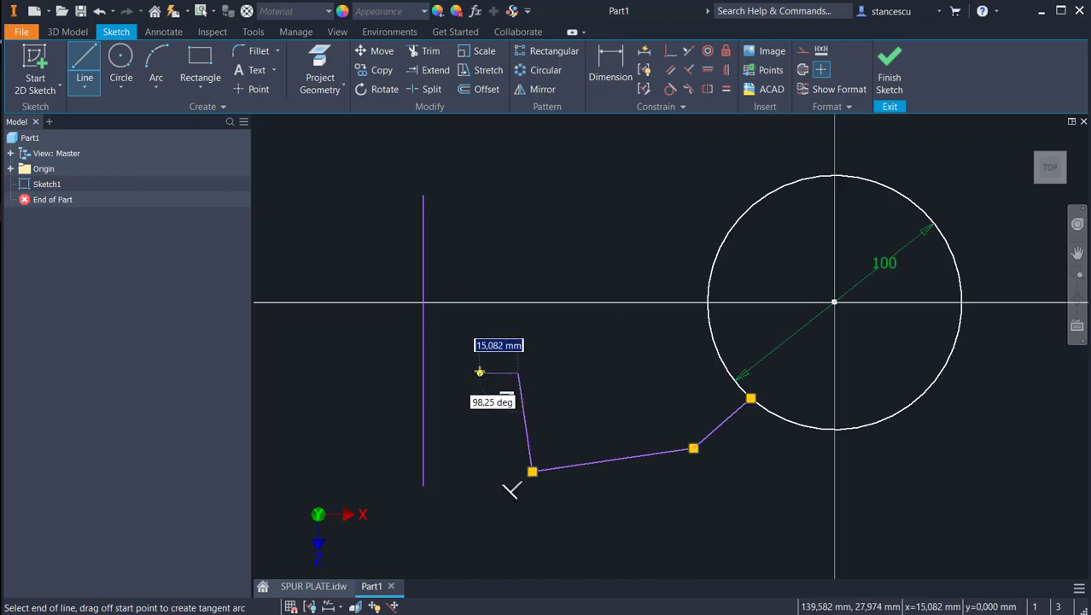
left_click(479, 372)
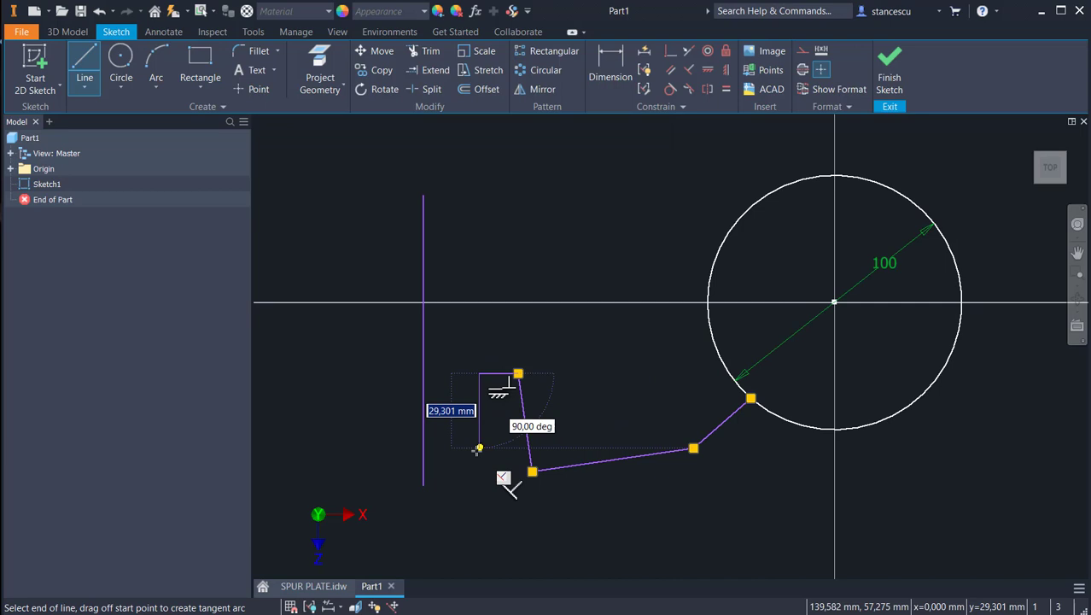
key("Escape")
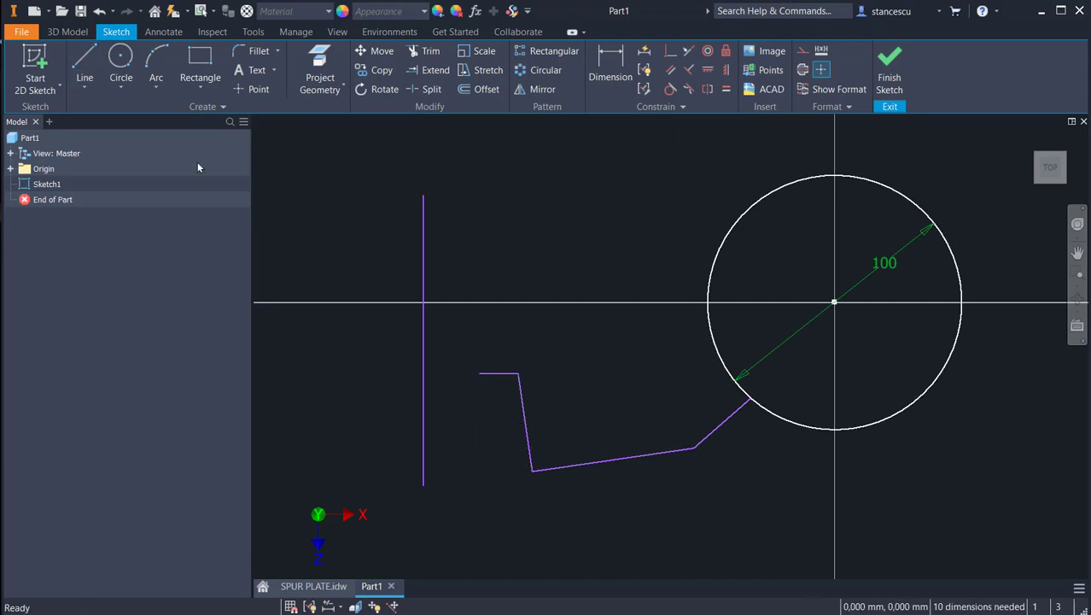
Step: Draw a 36 mm circle on the vertical line's upper endpoint and a second circle about 24 mm across centred lower on that line
left_click(120, 60)
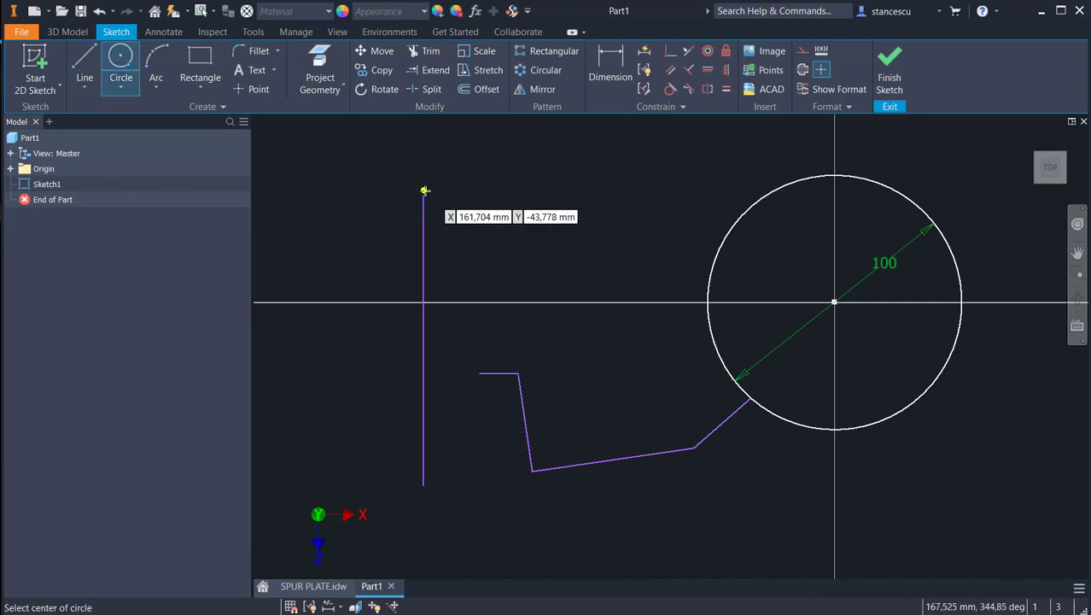
left_click(423, 192)
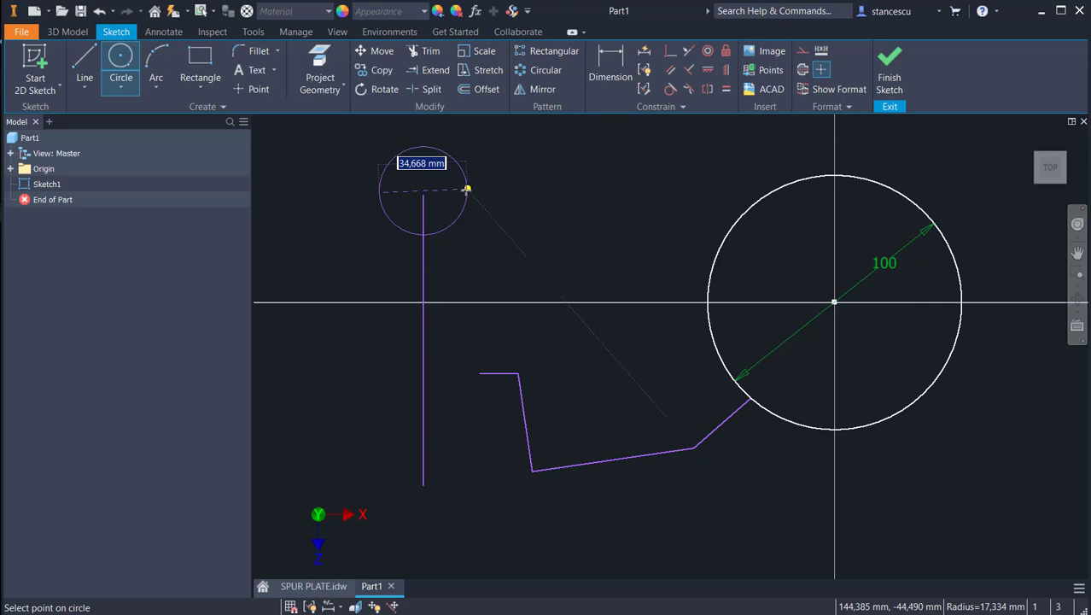
key("Escape")
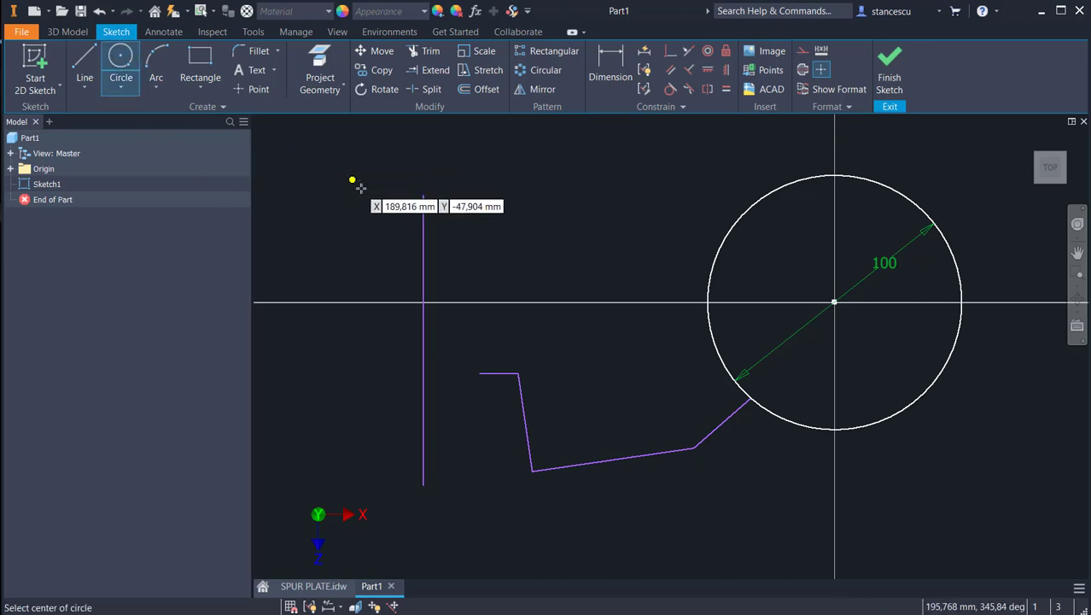
left_click(424, 195)
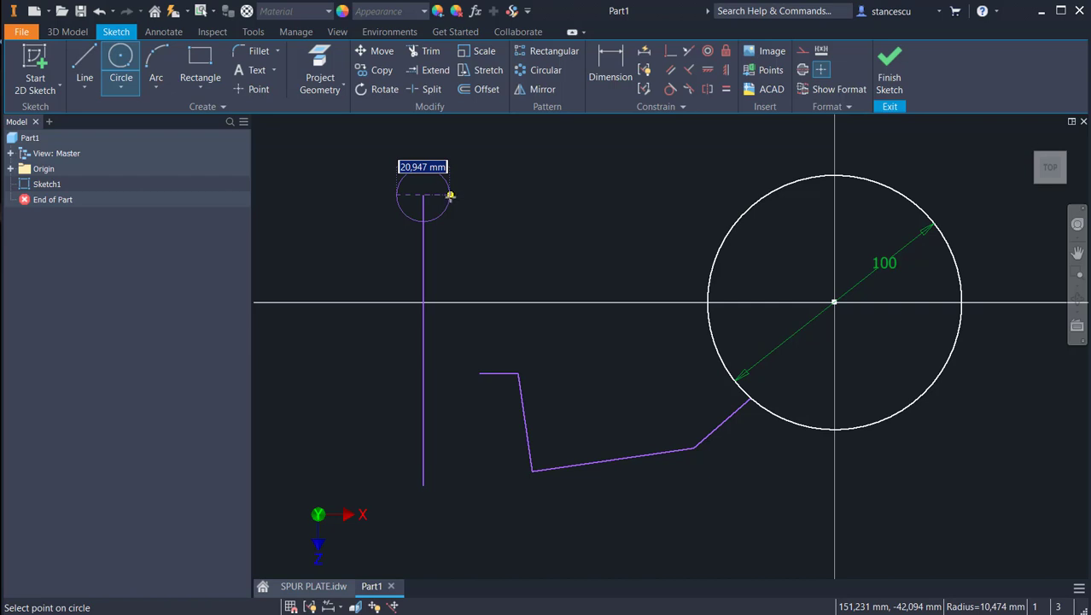
type("36")
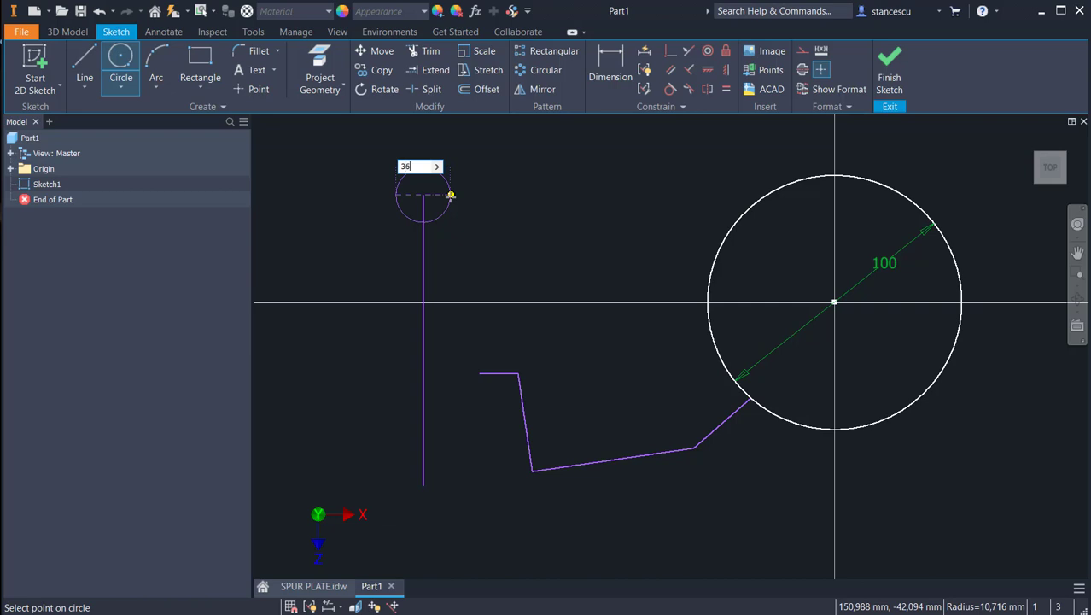
key("Return")
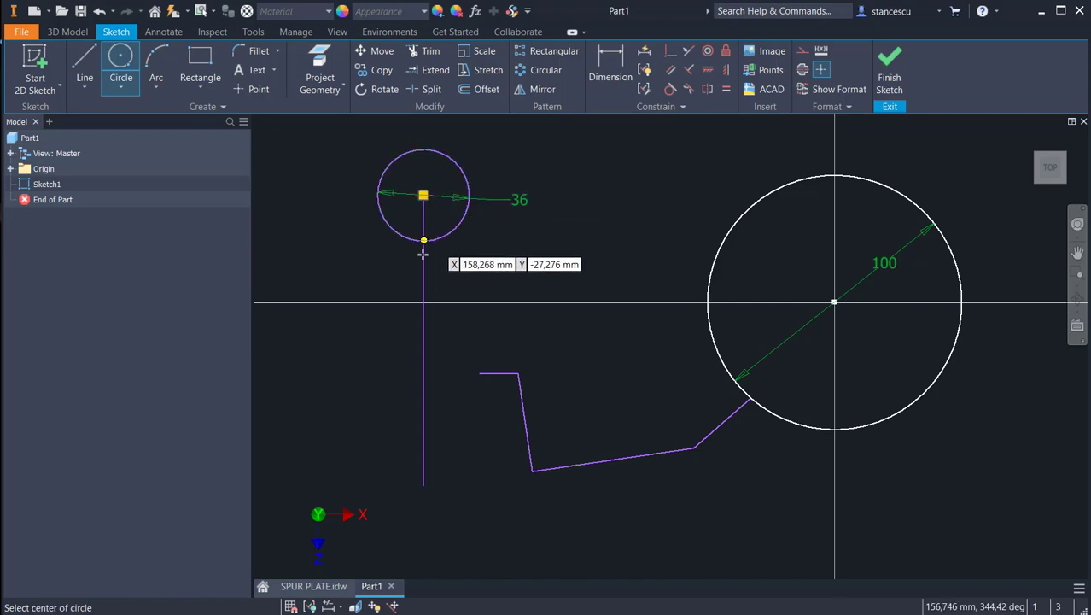
left_click(422, 335)
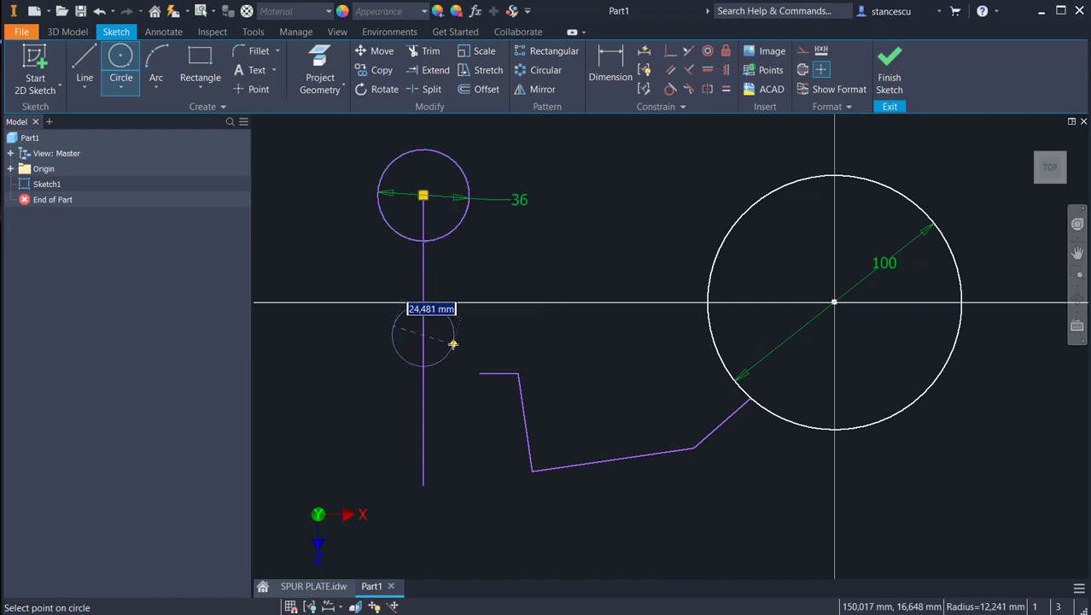
left_click(452, 344)
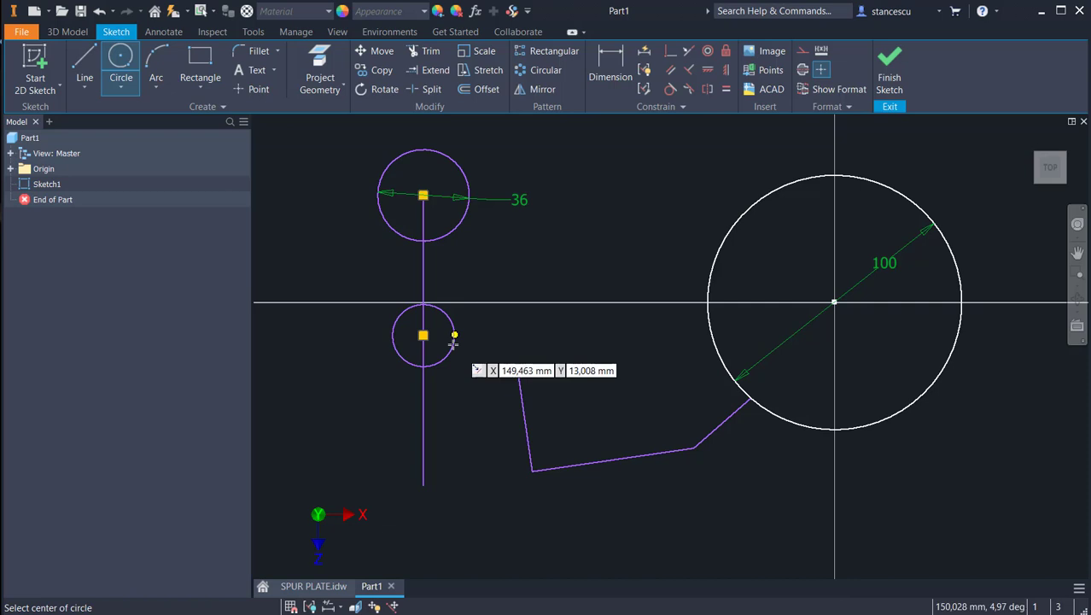
Step: Apply an equal constraint between the two small circles on the vertical line
left_click(724, 89)
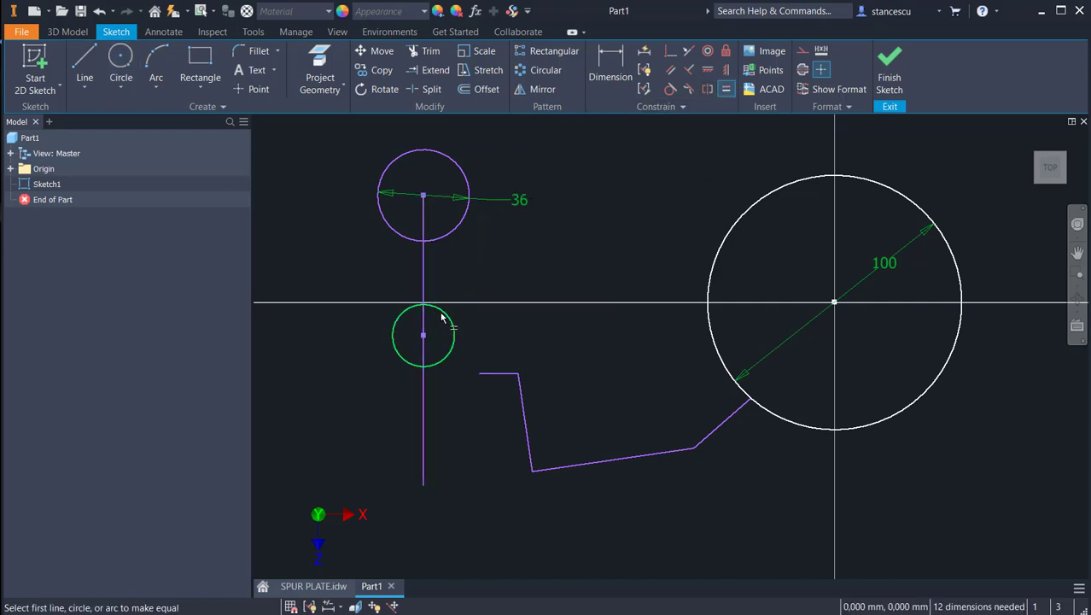
left_click(446, 312)
left_click(452, 236)
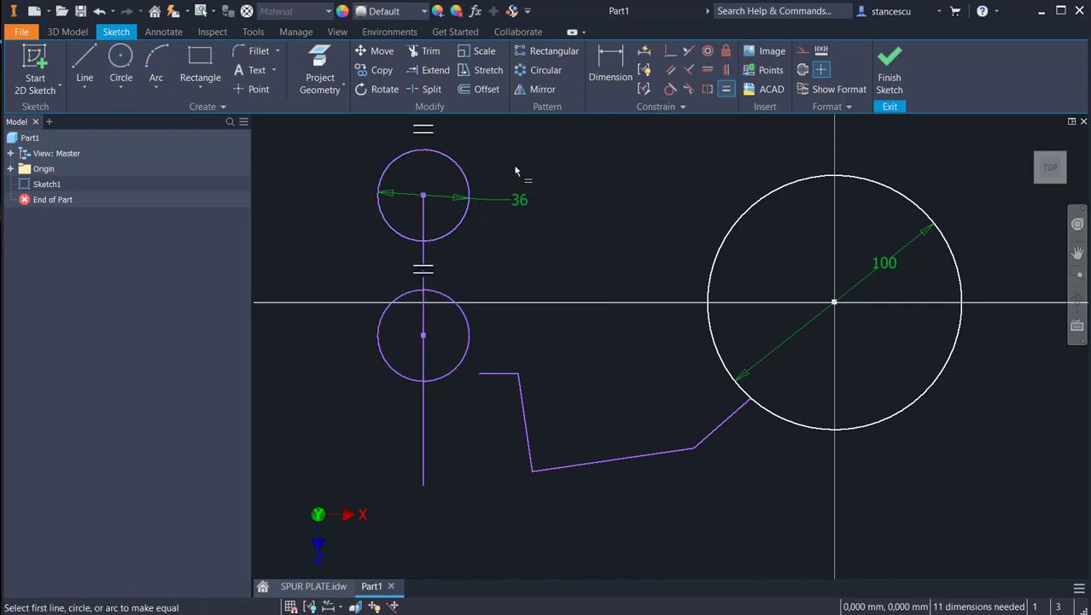
Step: Dimension the vertical distance between the two small circles' centres and set it to 44 mm
left_click(612, 67)
left_click(382, 212)
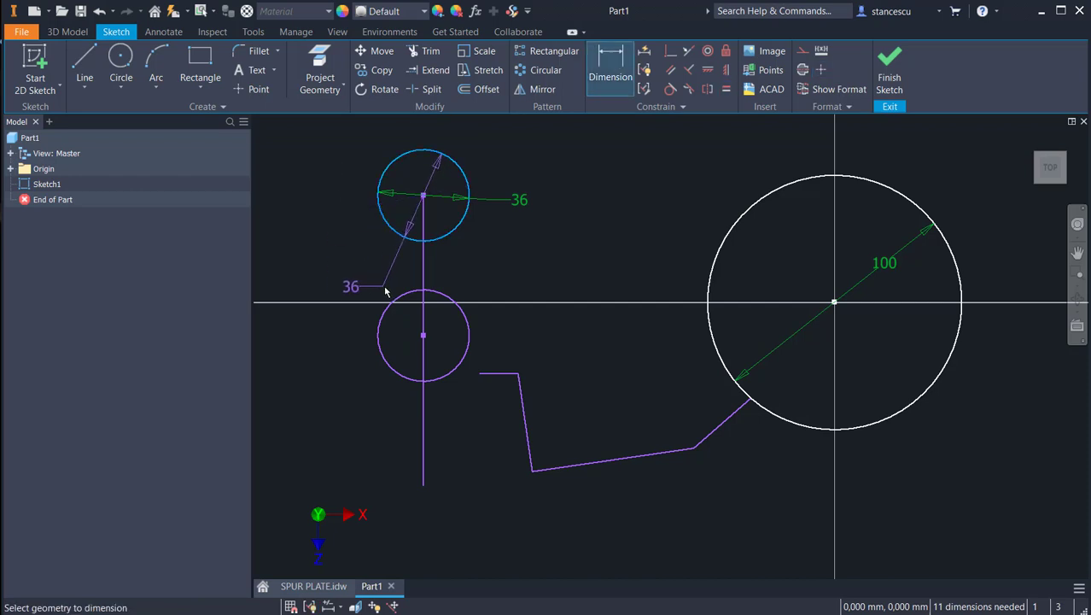
left_click(384, 329)
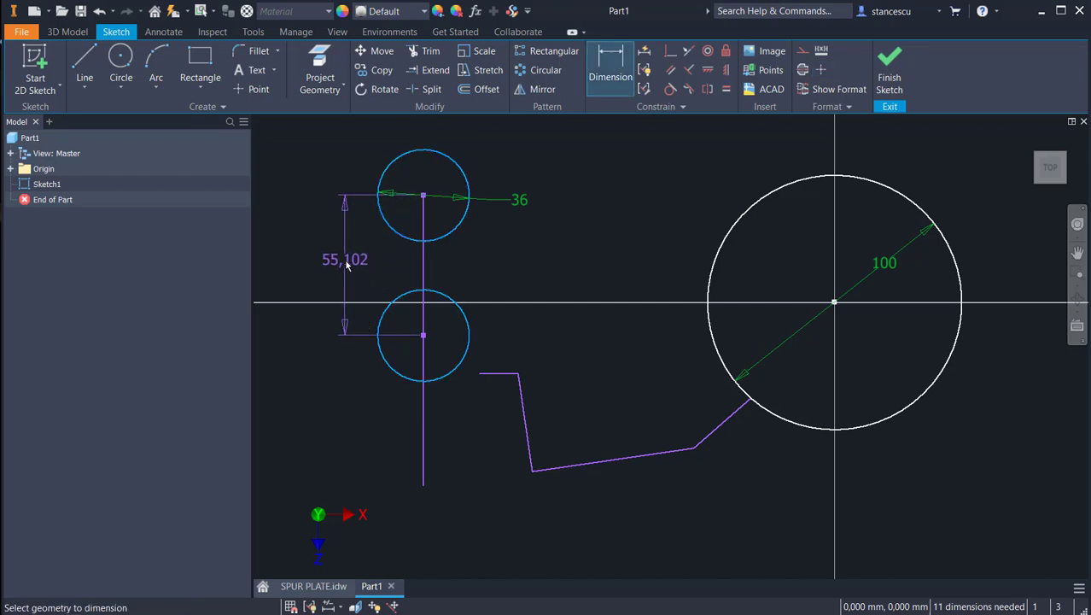
left_click(346, 263)
type("44")
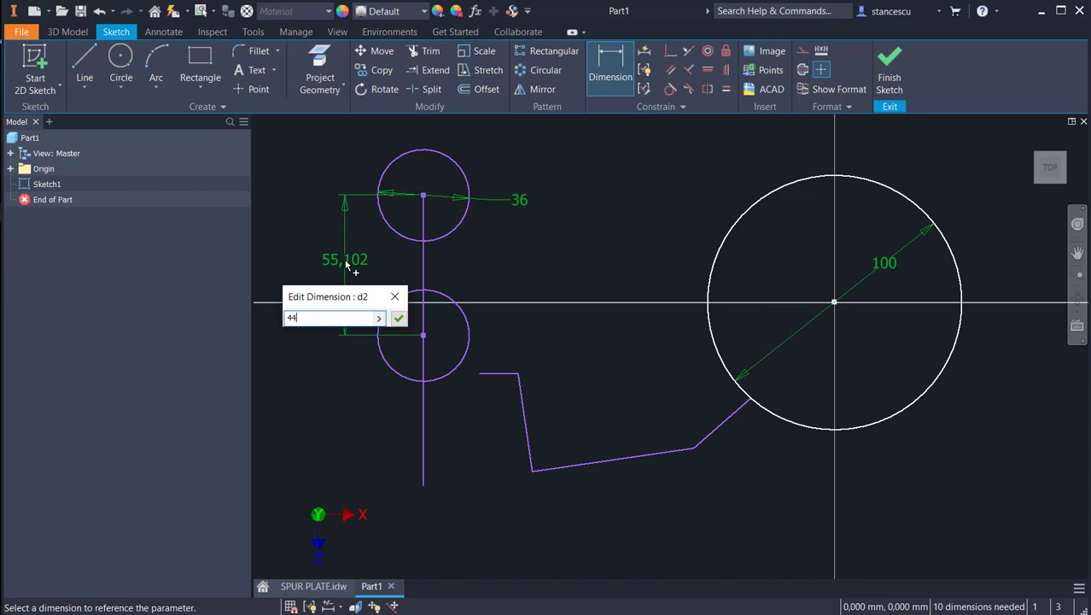
key("Return")
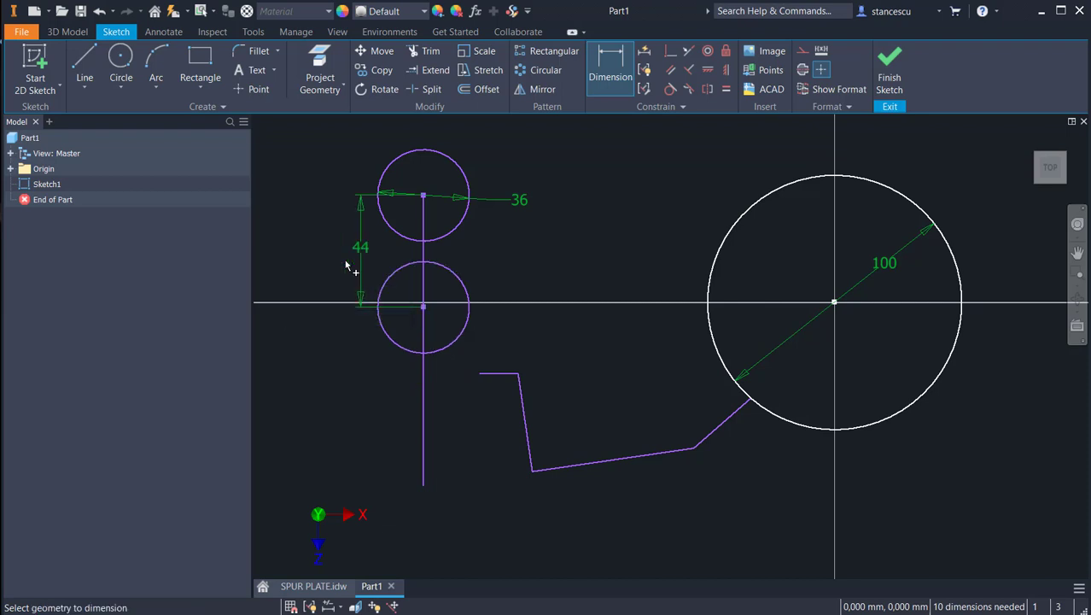
Step: Dimension the vertical distance from the lower small circle's centre to the vertical line's lower endpoint and set it to 74.5 mm
left_click(424, 485)
left_click(423, 307)
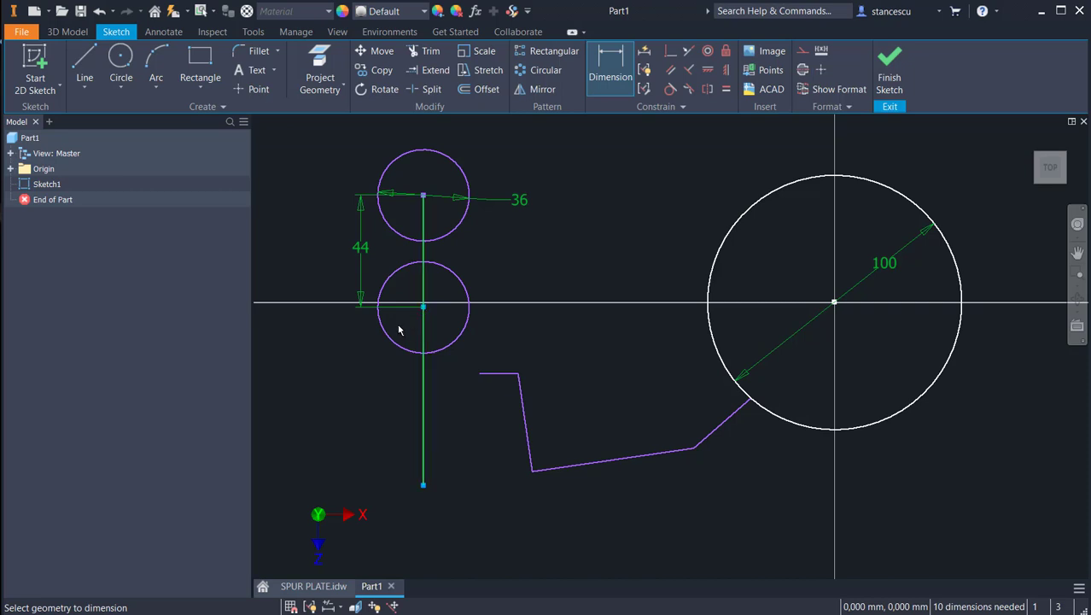
left_click(359, 364)
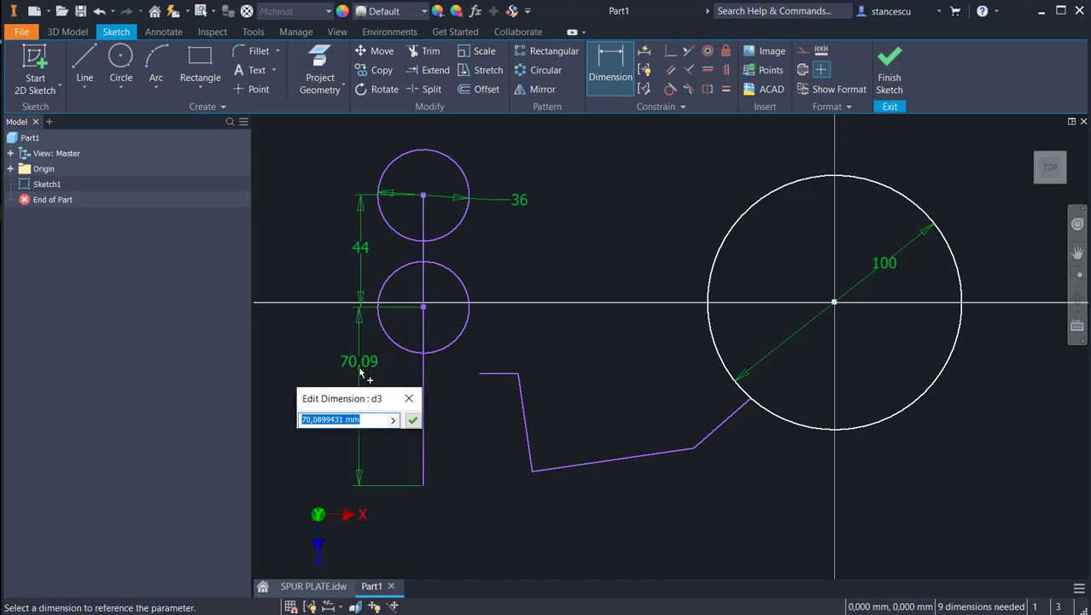
type("74.5")
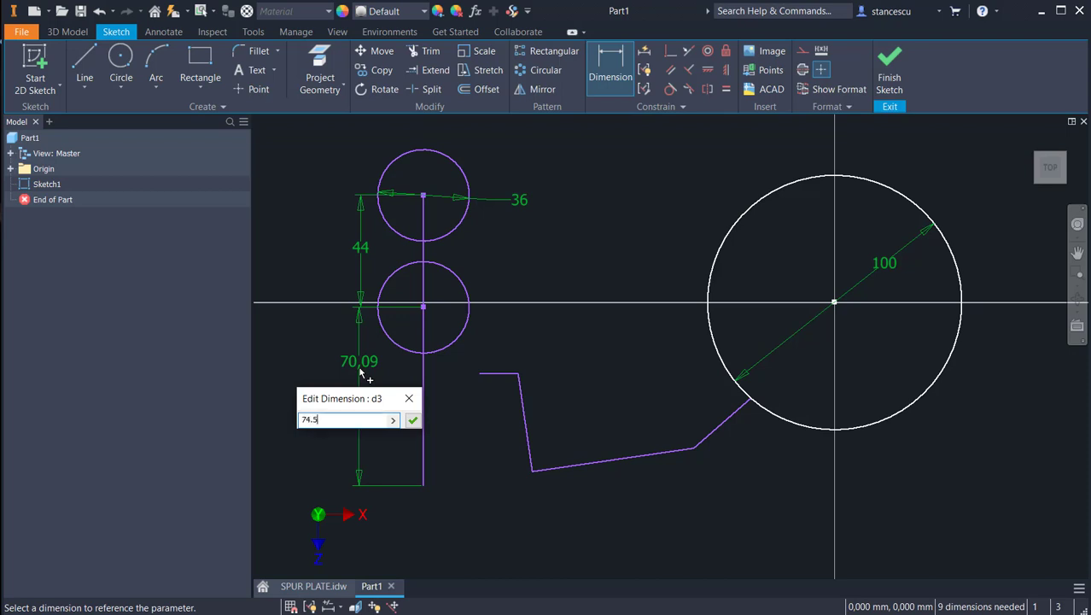
key("Return")
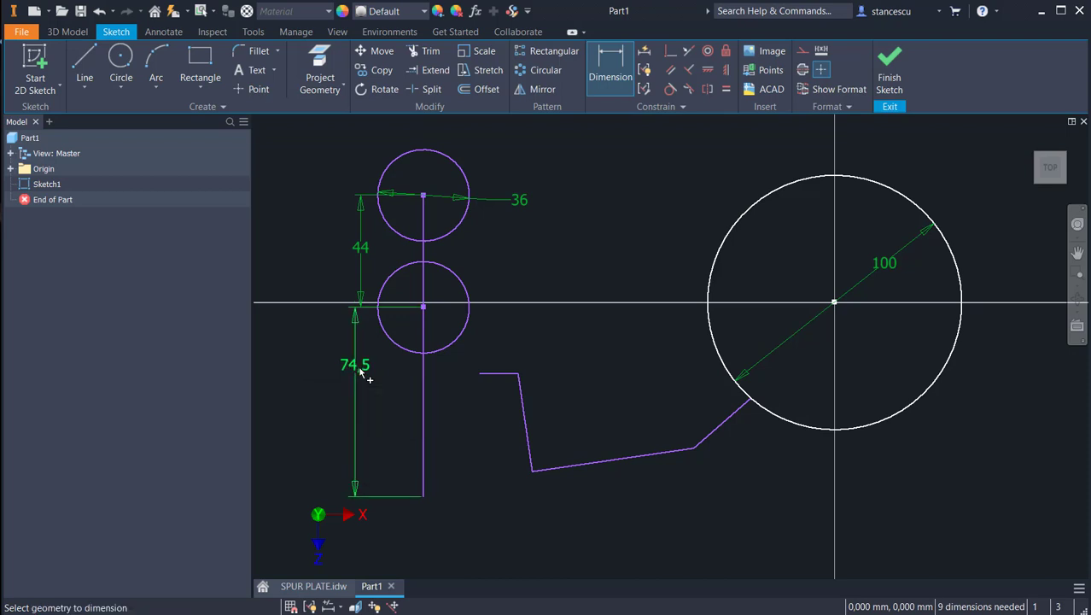
key("Escape")
Step: Convert the vertical line to construction geometry and move it down together with its two circles
left_click(420, 442)
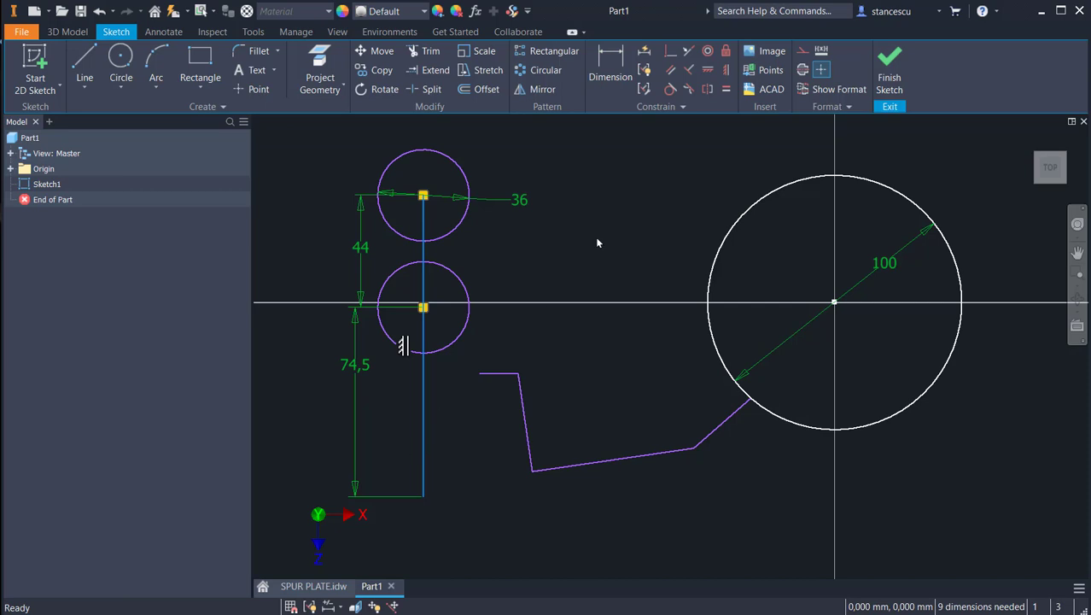
left_click(803, 51)
left_click(595, 195)
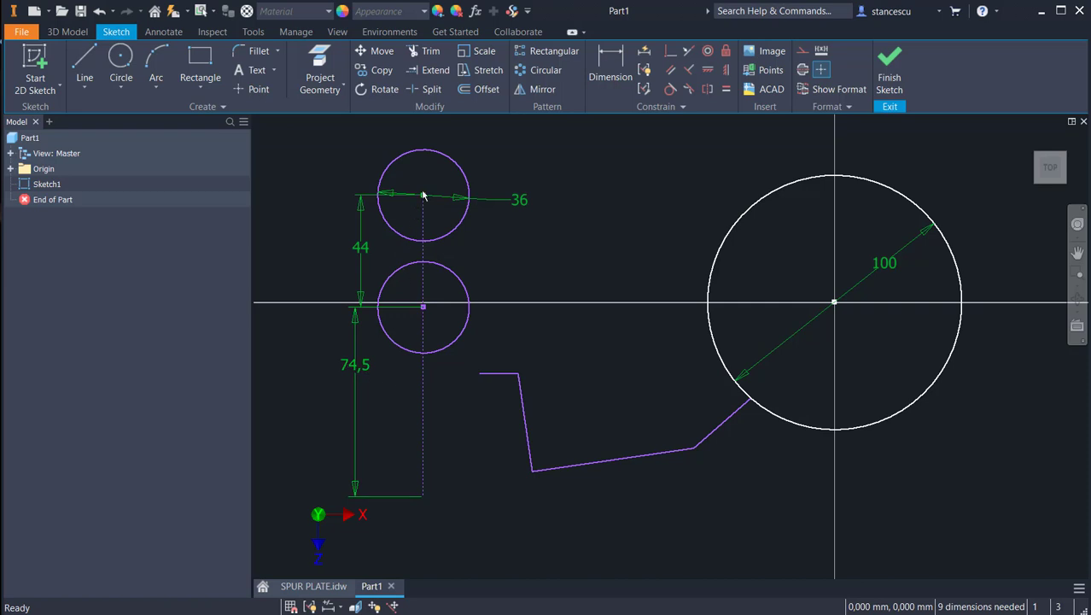
left_click_drag(423, 196, 420, 234)
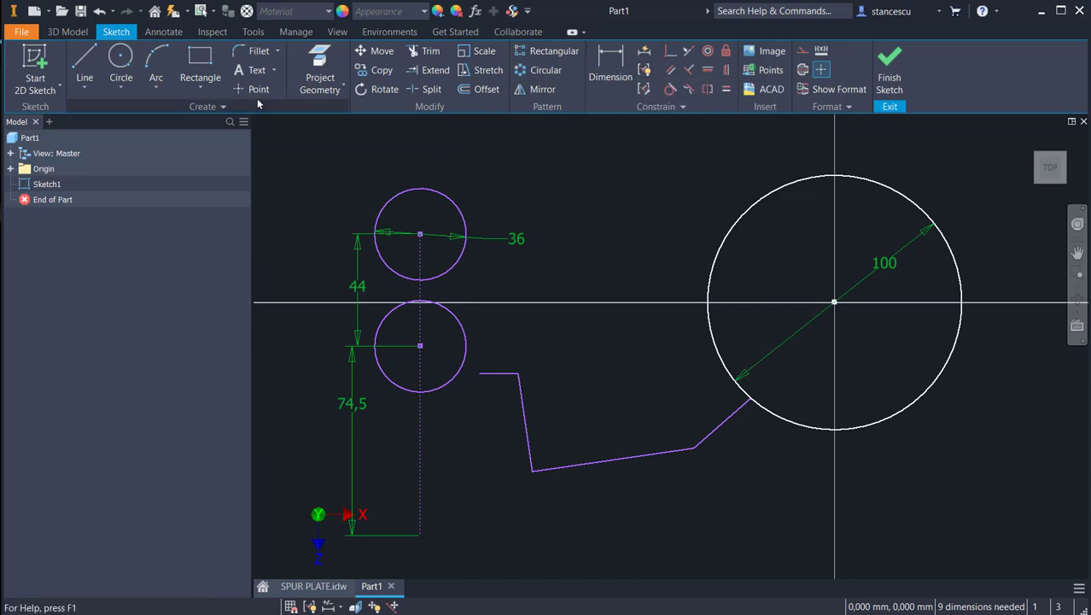
Step: Draw a line tangent to the top of the upper small circle, ending on the 100 mm circle's upper left
left_click(85, 62)
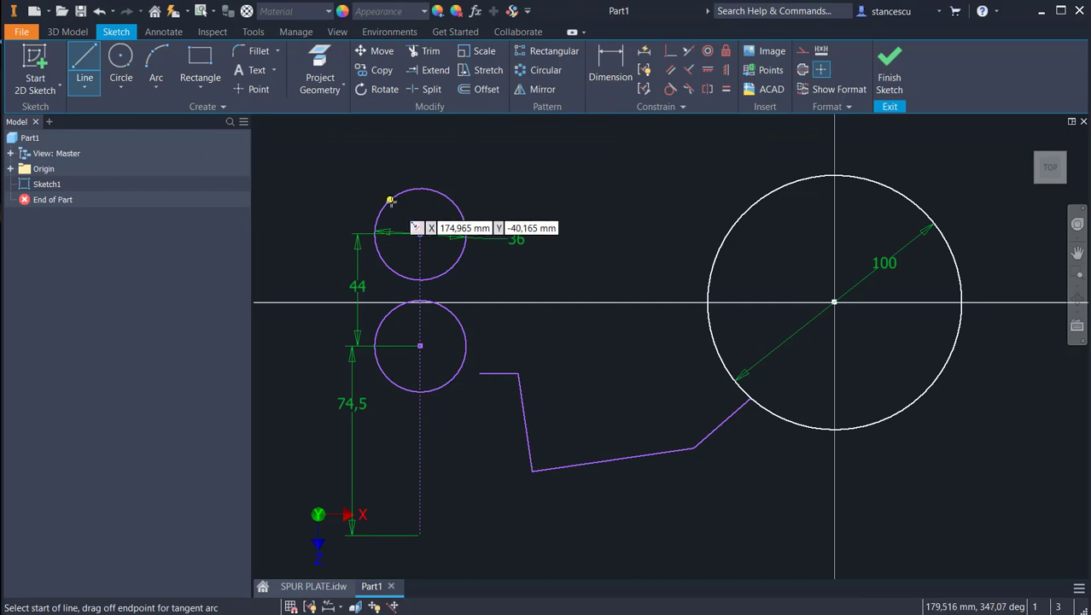
left_click_drag(389, 195, 732, 225)
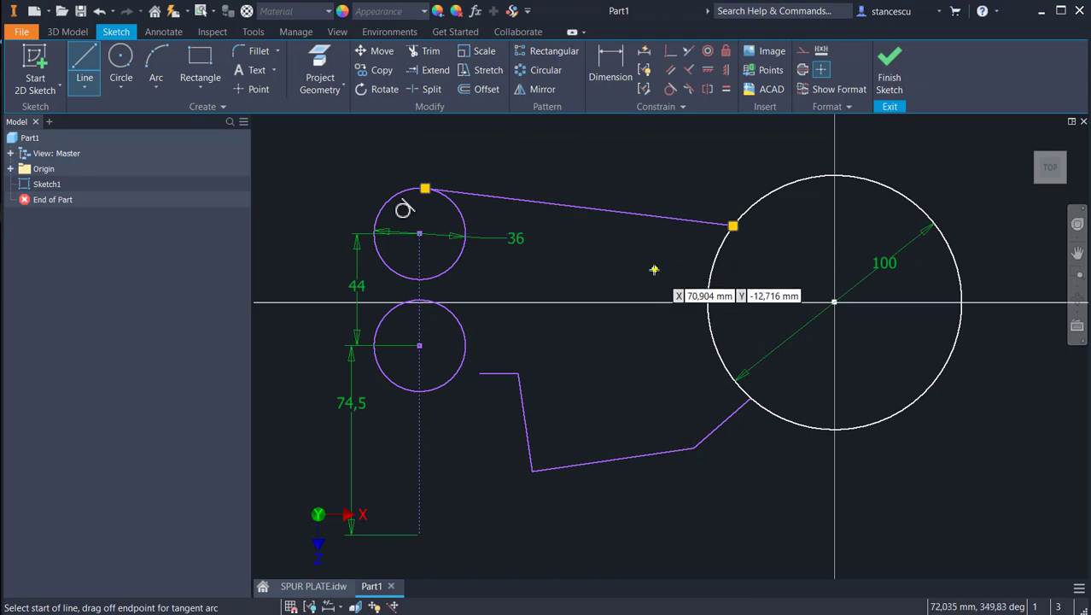
key("Escape")
Step: Dimension the horizontal distance from the construction line to the 100 mm circle's centre and set it to 130 mm
left_click(609, 68)
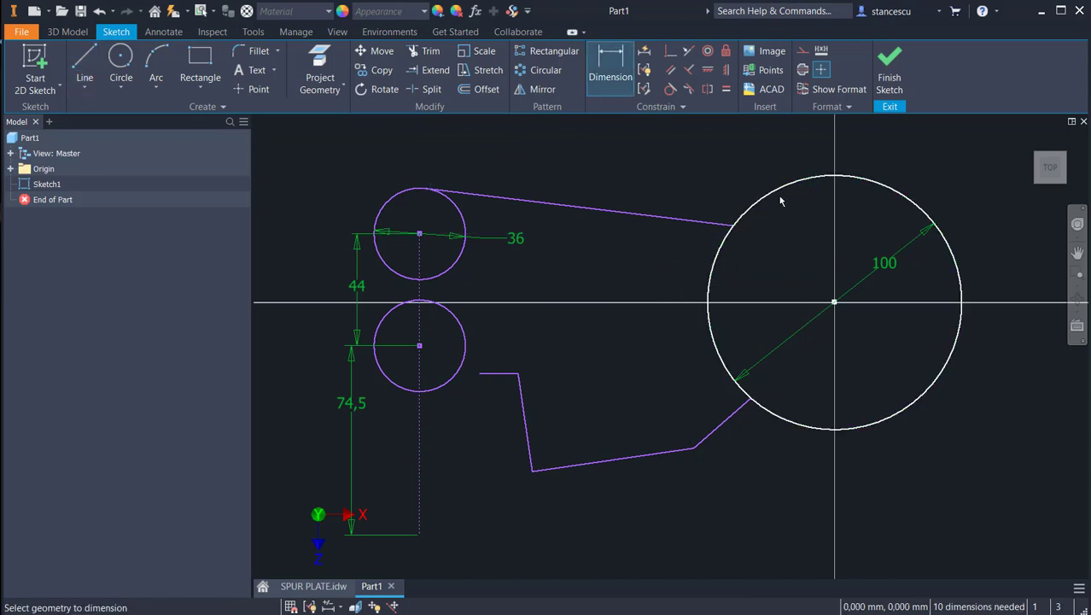
left_click(421, 268)
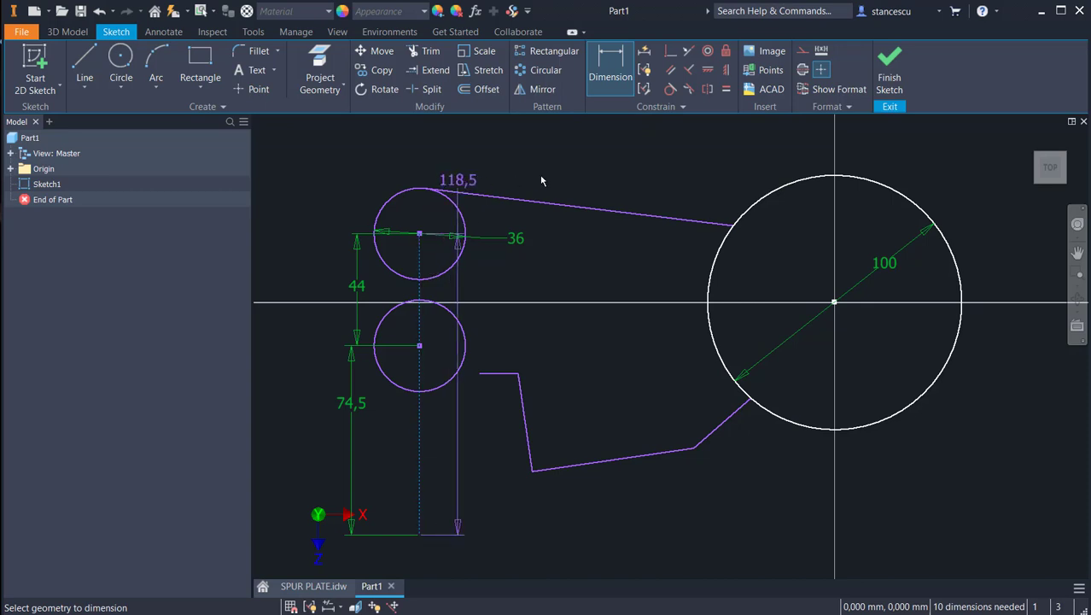
left_click(824, 179)
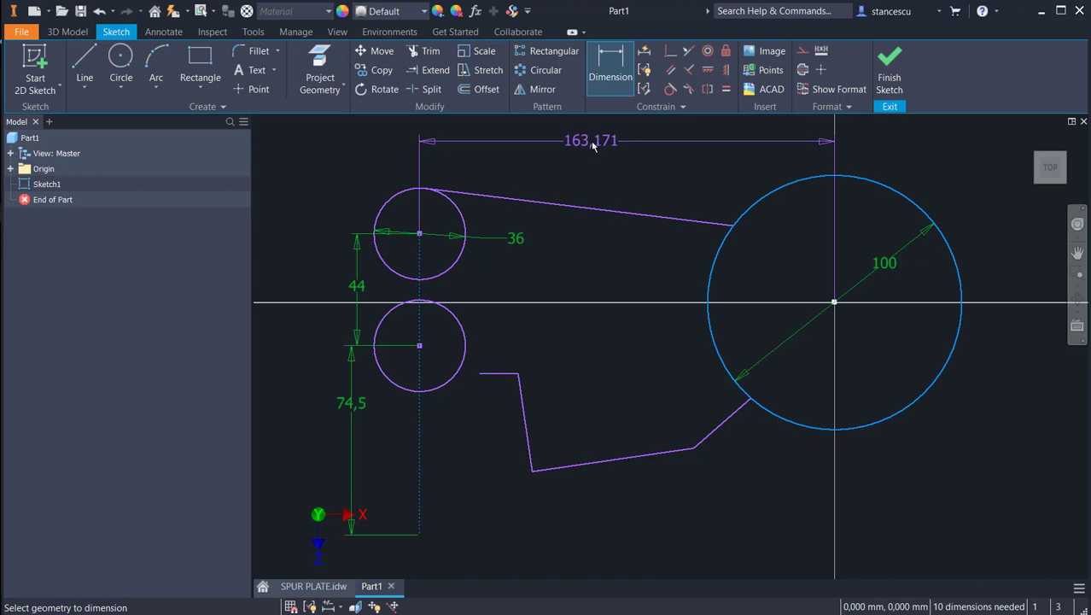
left_click(593, 145)
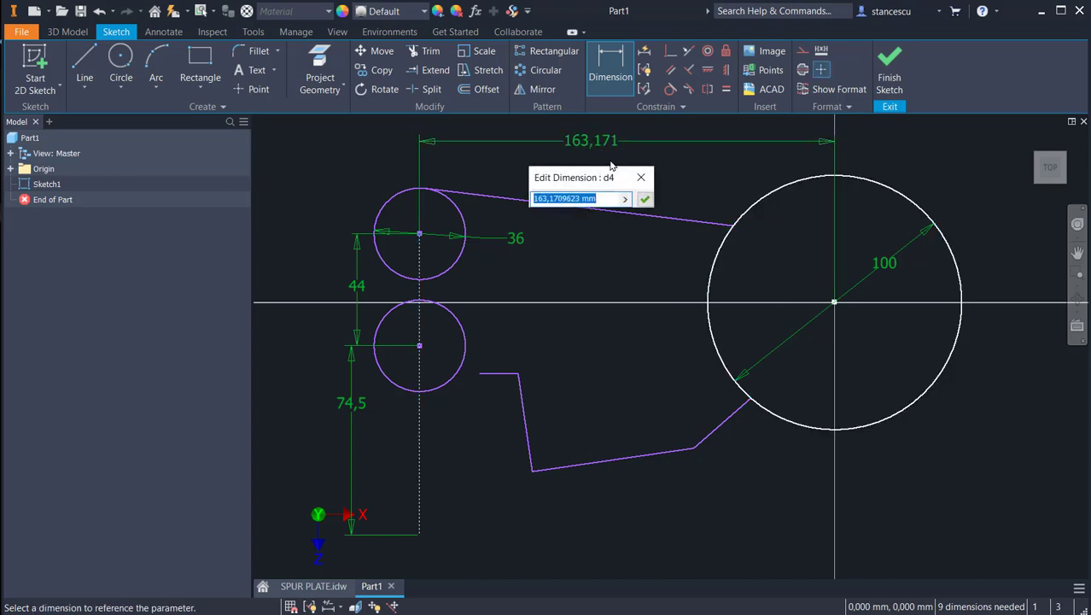
type("130")
key("Return")
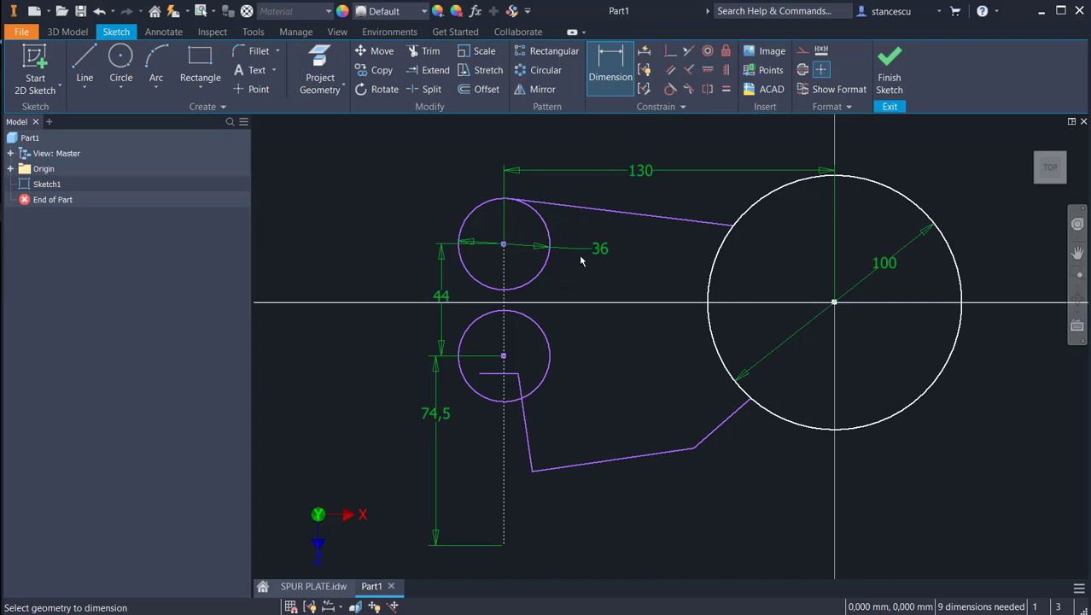
Step: Make the profile's slightly sloped bottom line coincident with the construction line's lower endpoint
left_click(671, 51)
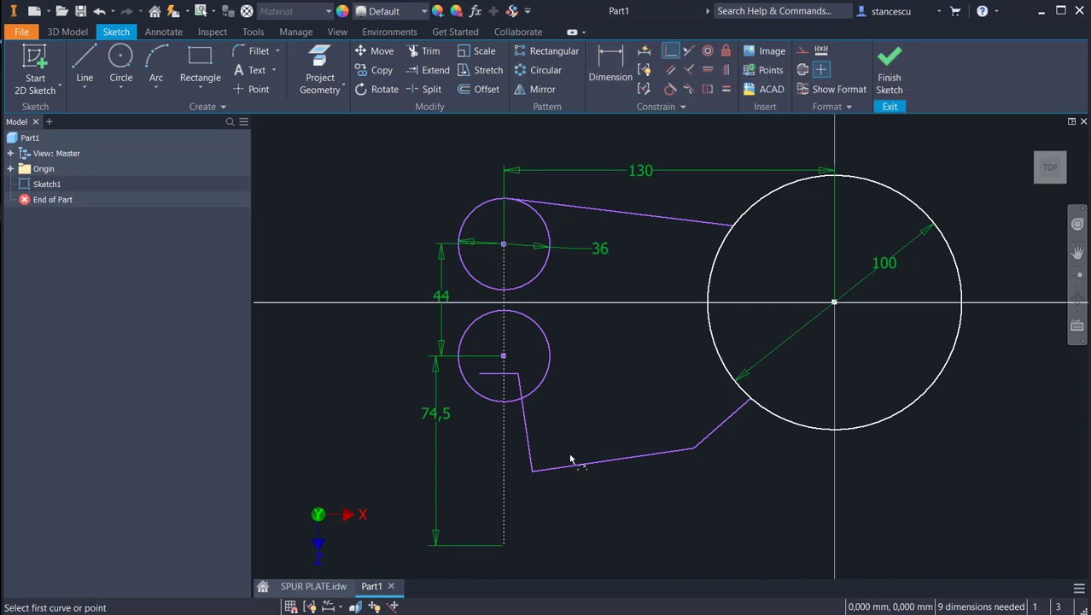
left_click(572, 476)
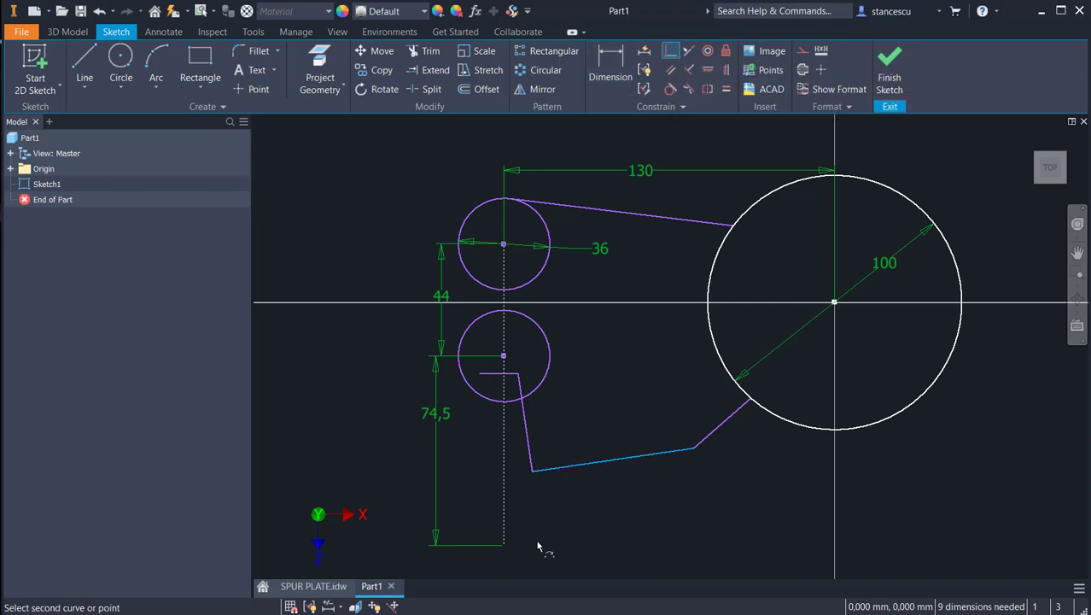
left_click(503, 547)
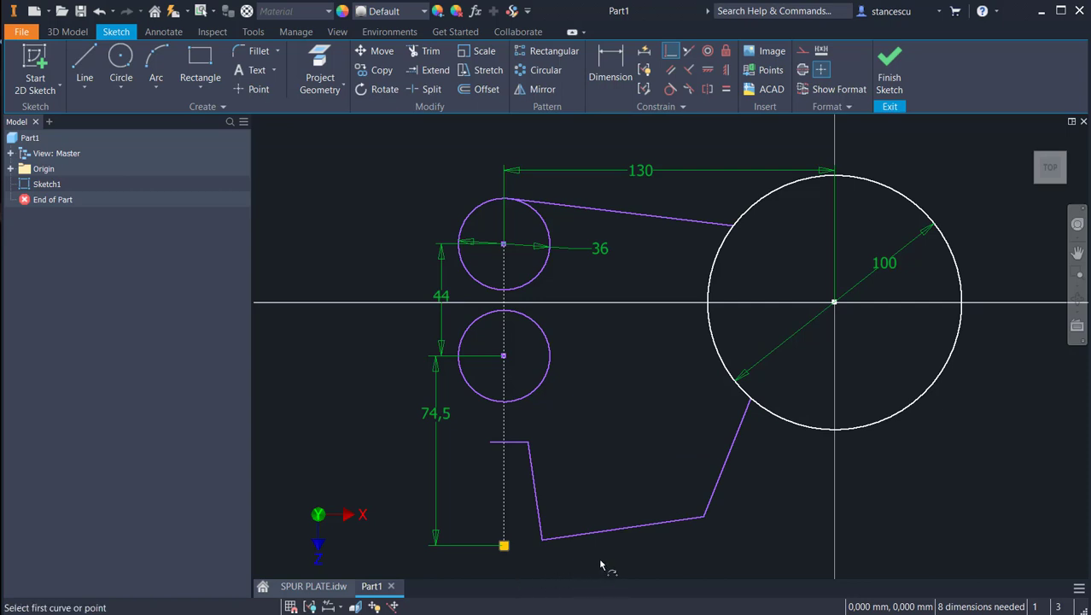
Step: Try to add a perpendicular constraint between the profile's steep left line and its sloped bottom line
left_click(685, 68)
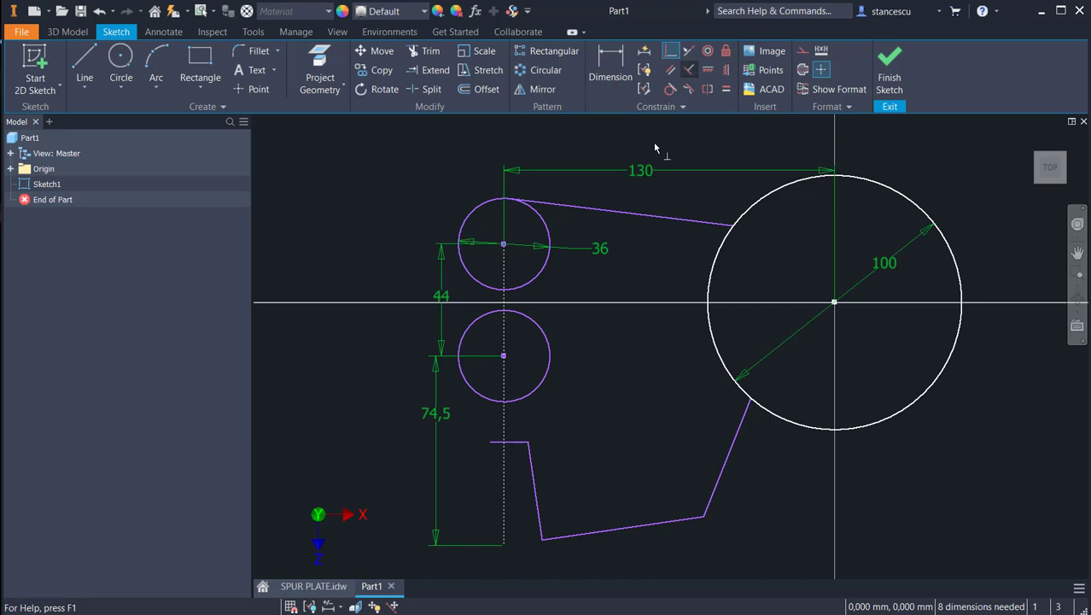
left_click(536, 493)
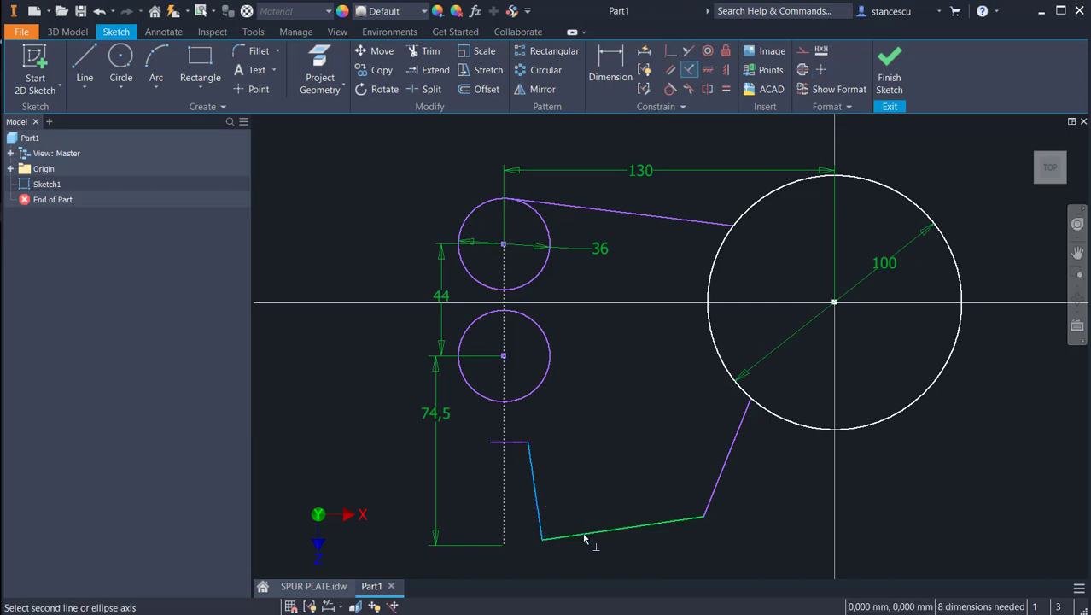
left_click(585, 535)
left_click(344, 139)
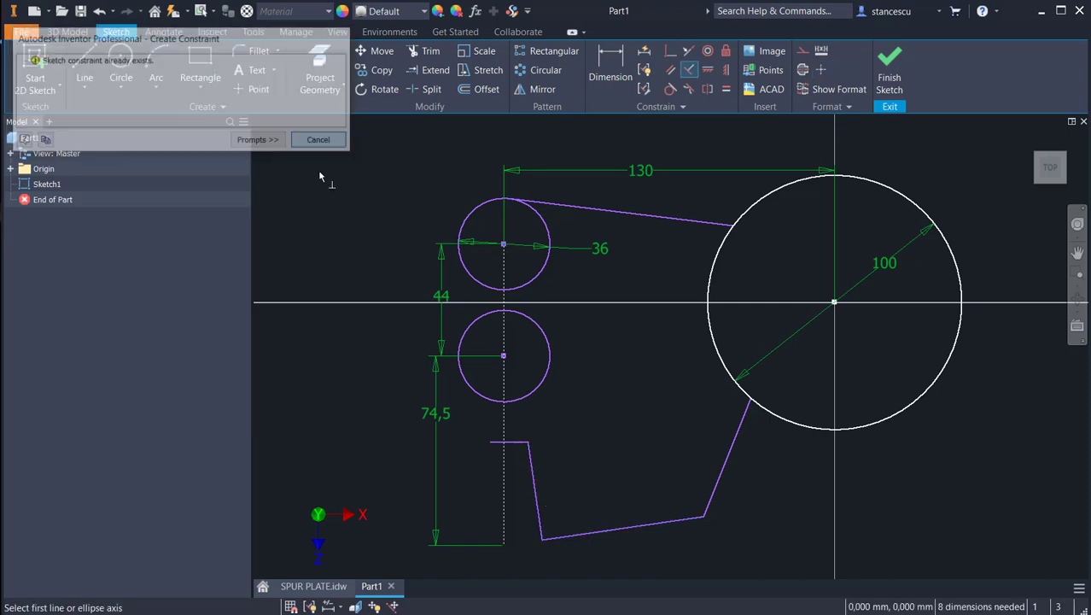
key("Escape")
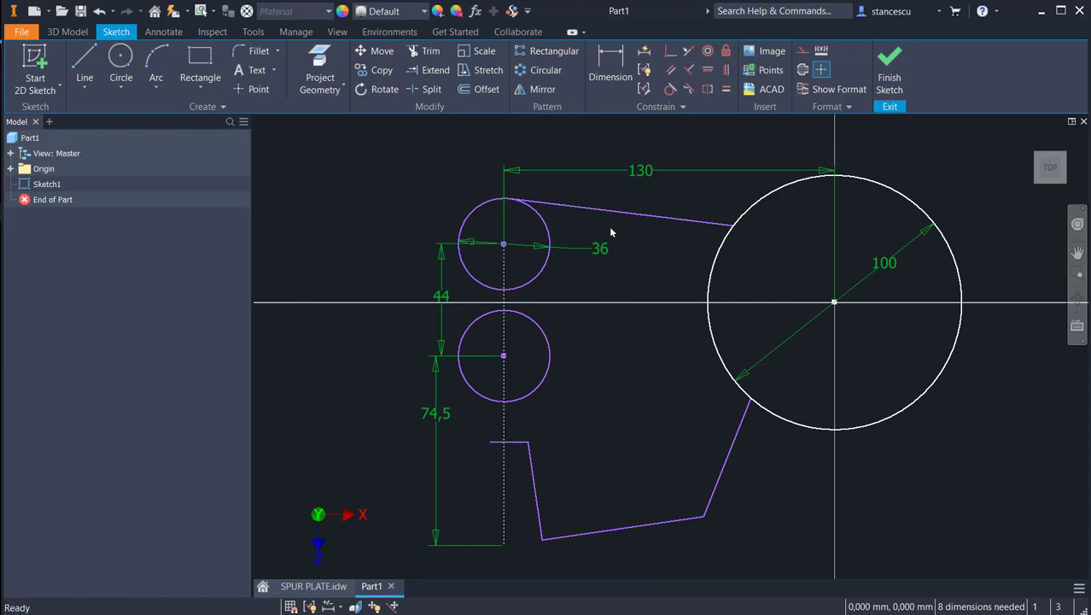
Step: Dimension the angle between the sloped bottom line and the vertical construction line and set it to 85 degrees
left_click(610, 69)
left_click(617, 531)
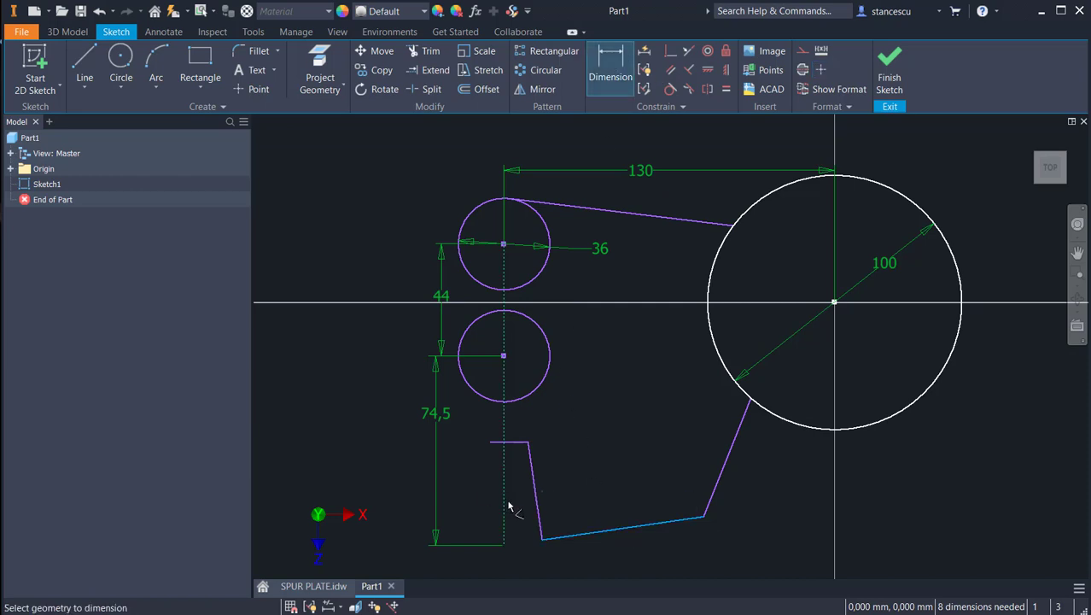
left_click(504, 504)
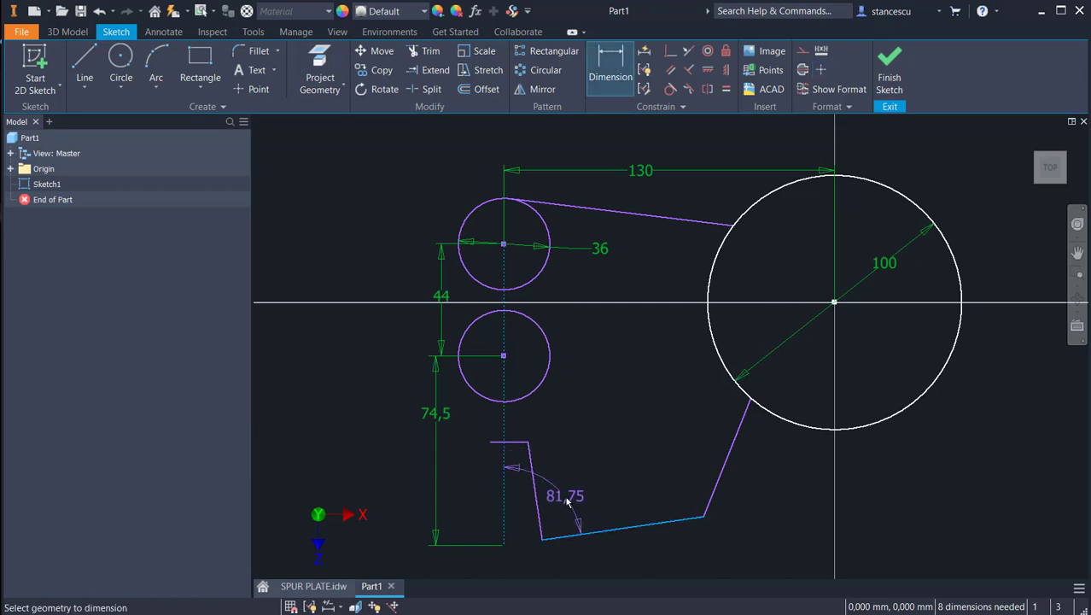
left_click(566, 502)
type("8")
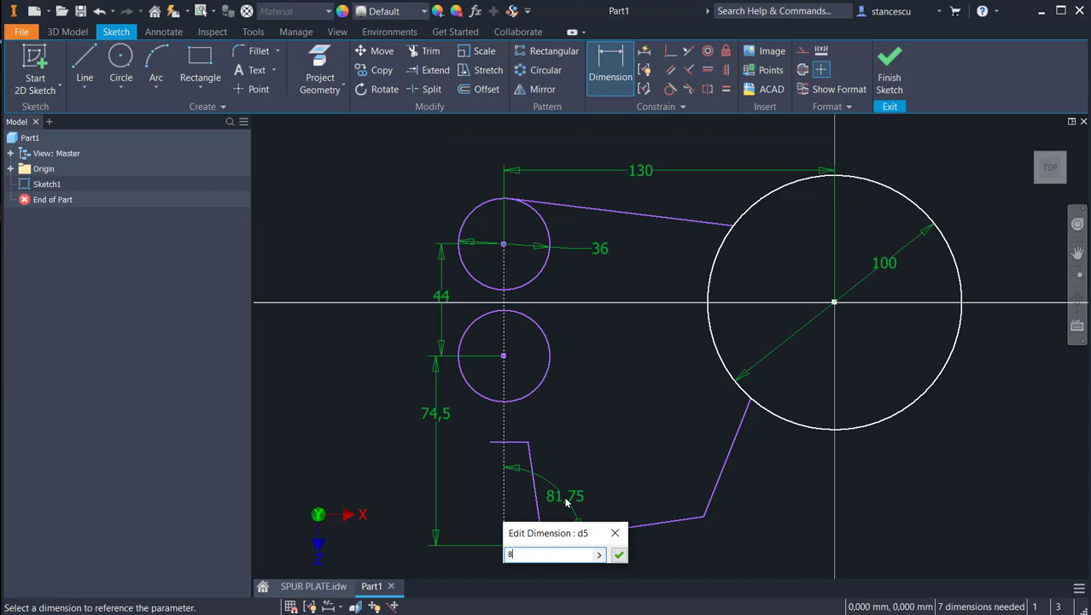
type("5")
key("Return")
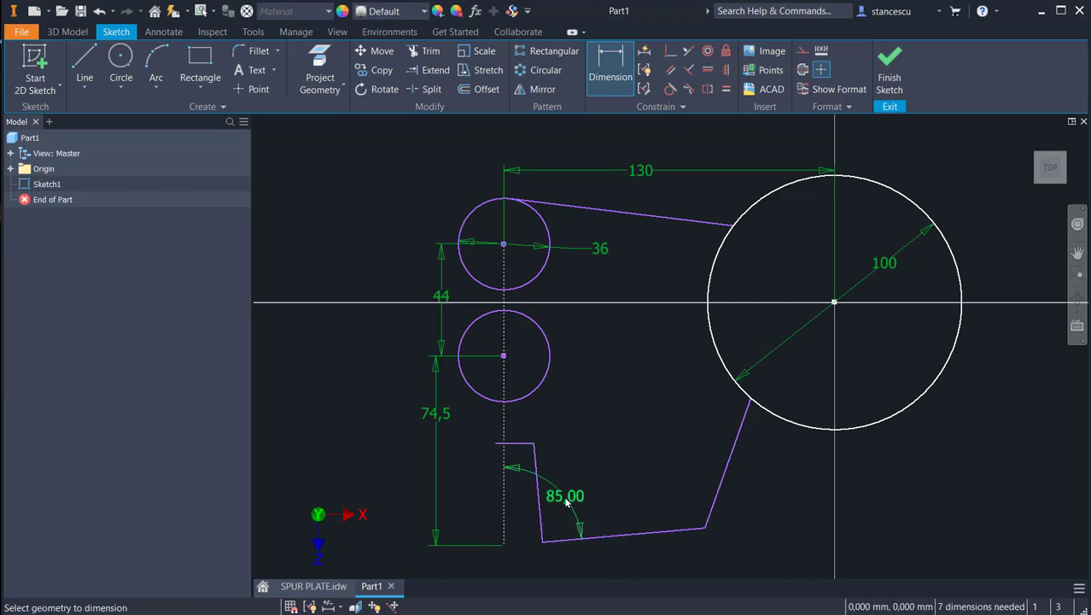
Step: Dimension the sloped bottom line's aligned length and set it to 50 mm
left_click(637, 533)
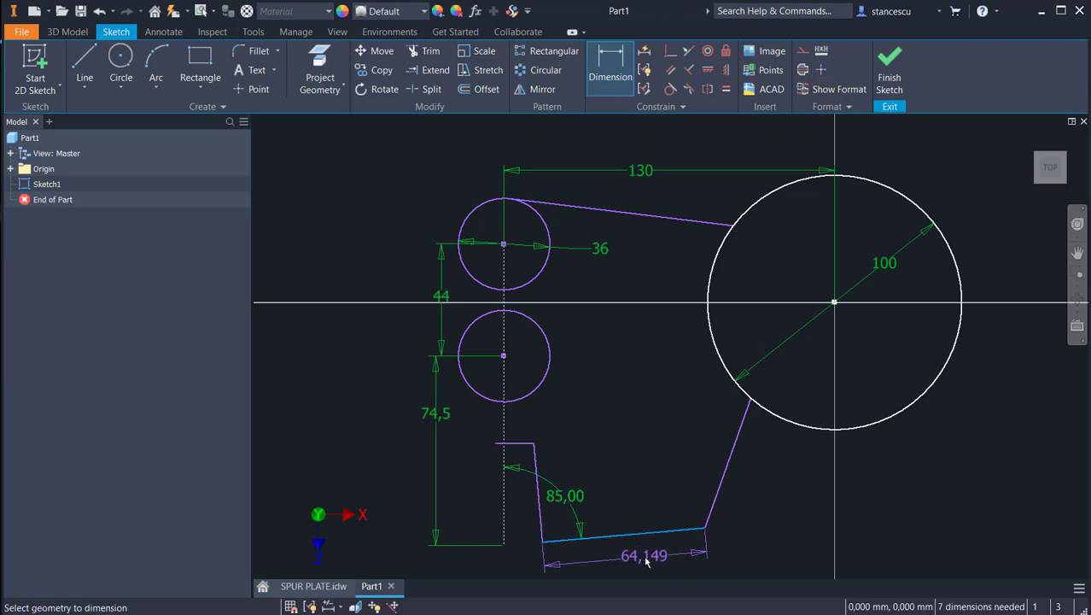
left_click(646, 560)
type("5")
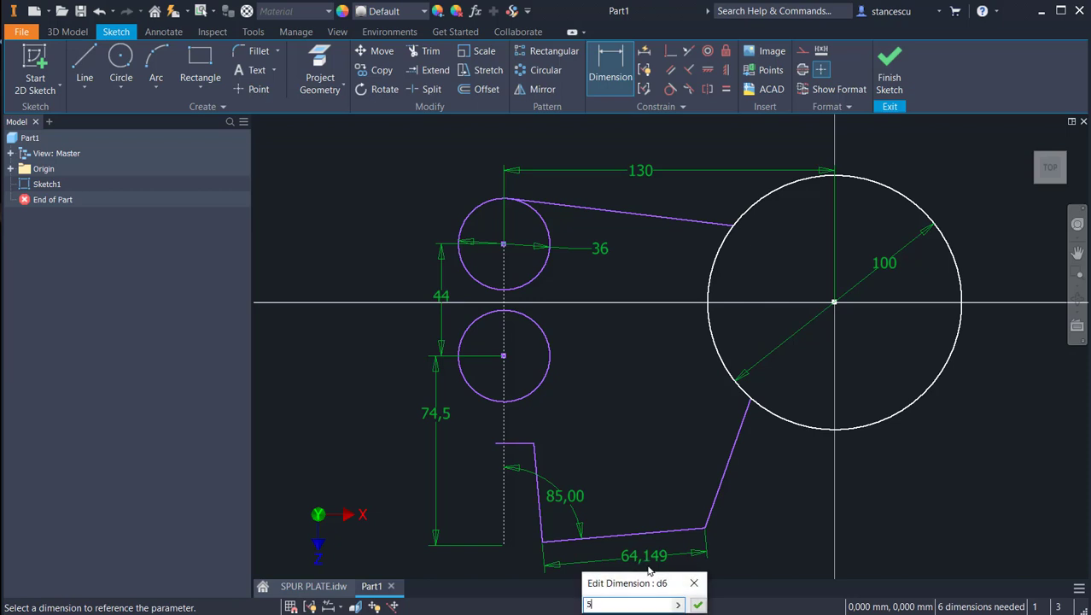
type("0")
key("Return")
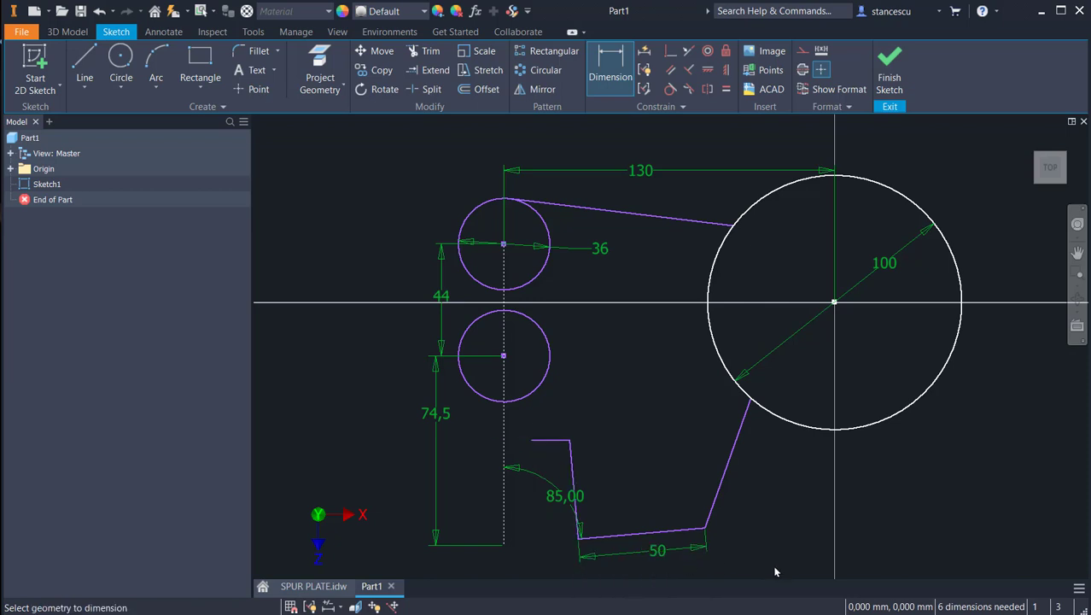
middle_click_drag(776, 567, 771, 510)
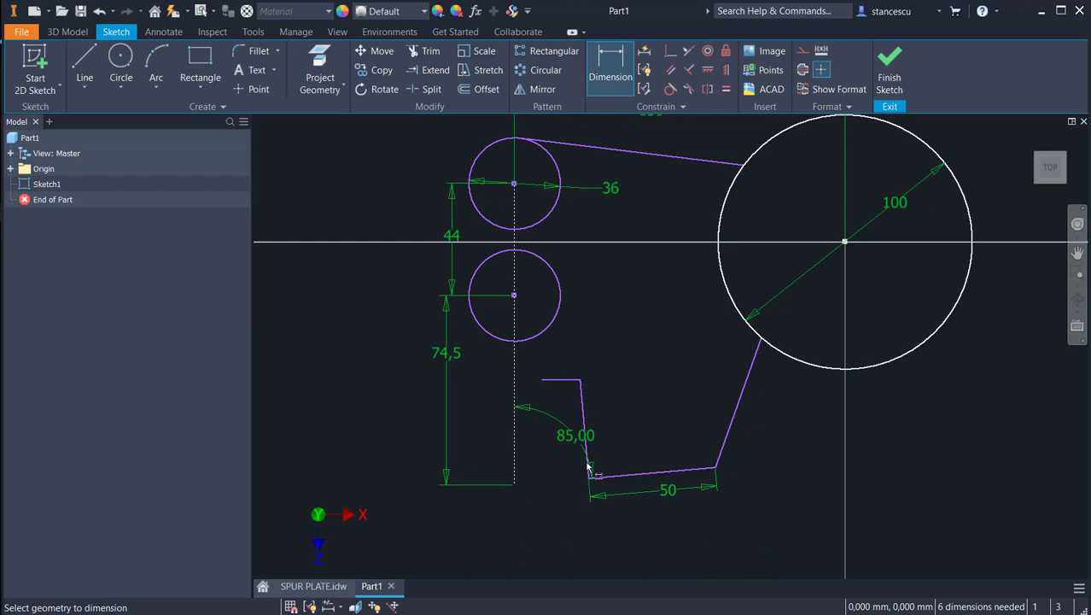
Step: Dimension the perpendicular distance from the profile's steep left line to the large circle's center and set it to 95 mm
left_click(584, 407)
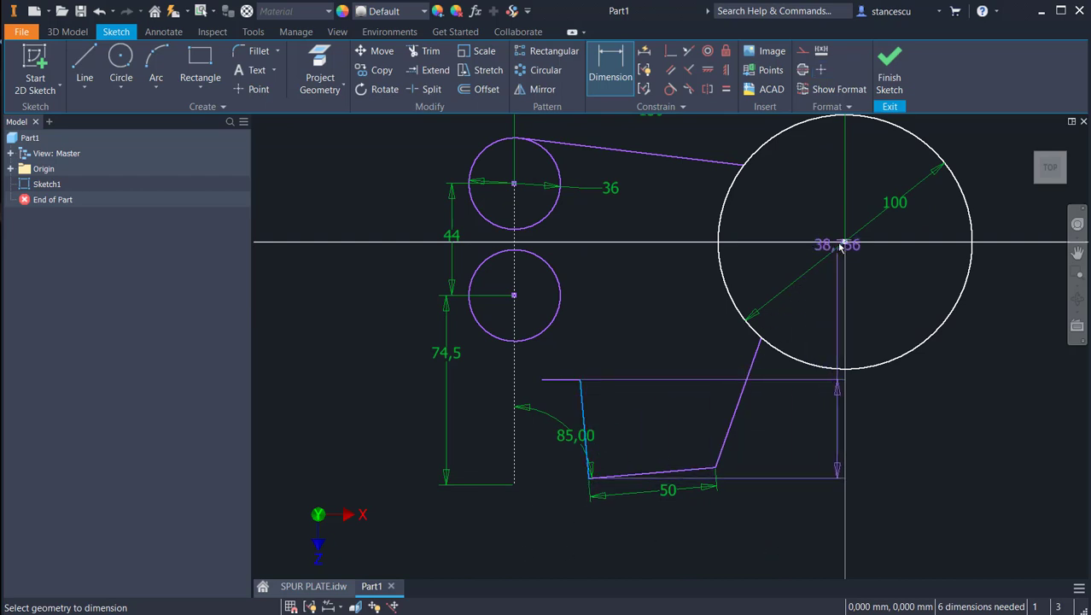
left_click(843, 243)
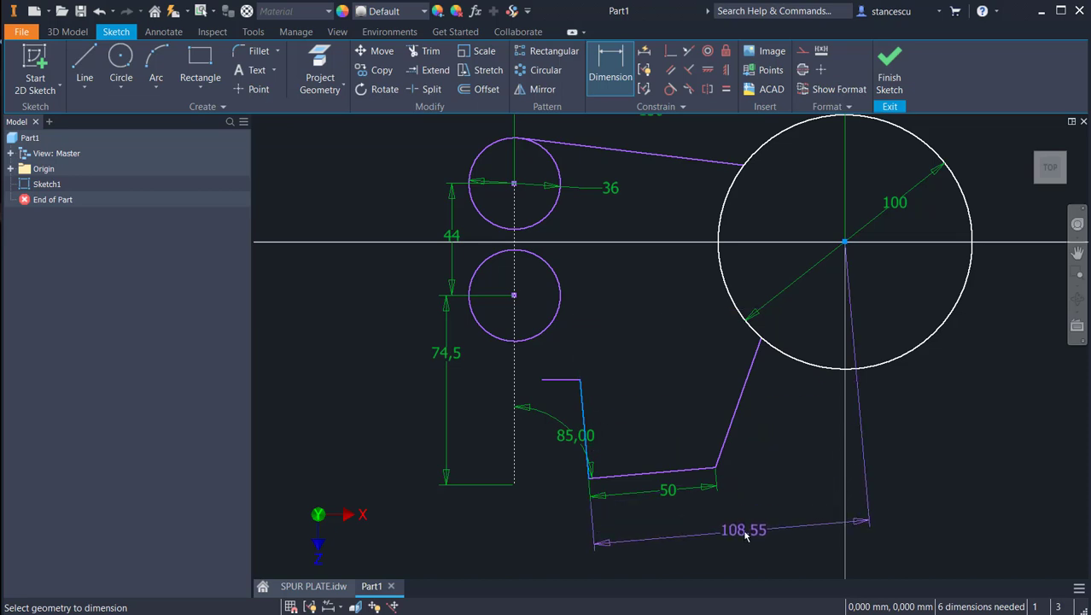
left_click(744, 532)
type("95")
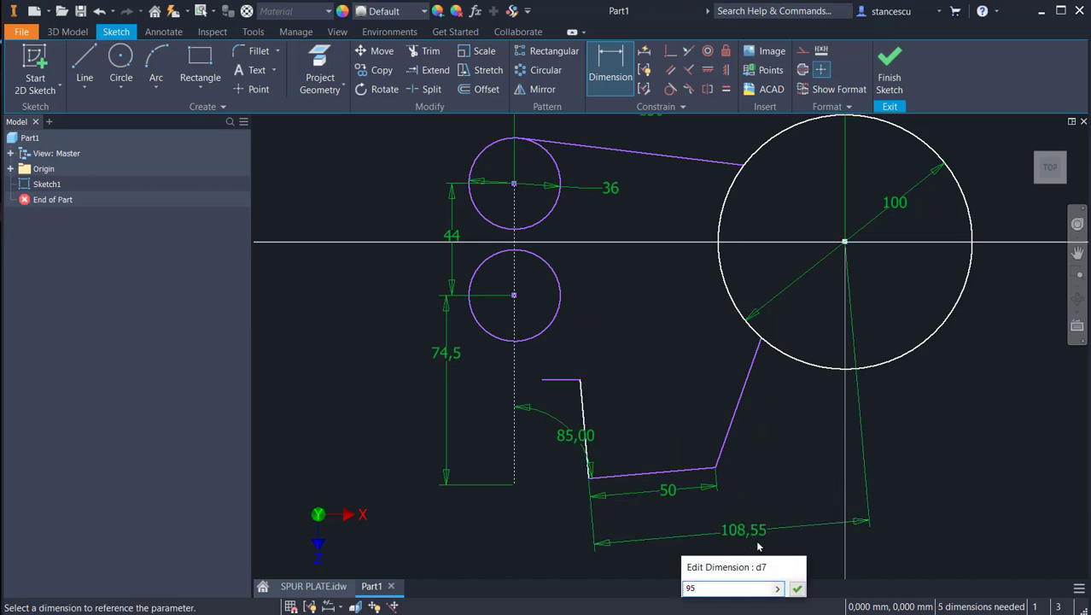
key("Return")
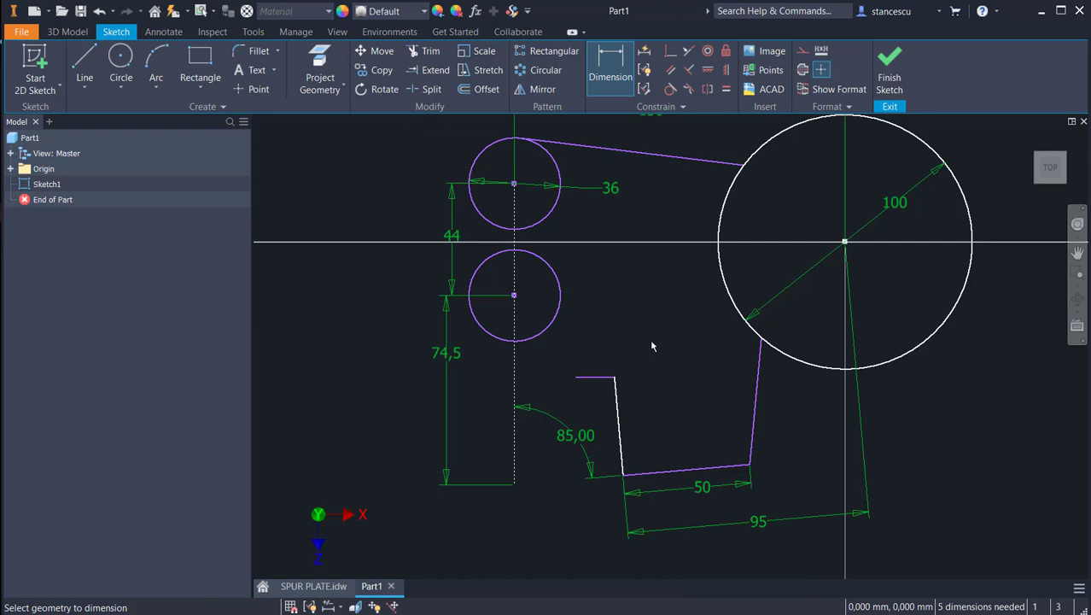
Step: Dimension the vertical distance from the short horizontal line to the construction line's lower endpoint and set it to 61.5 mm
left_click(597, 377)
left_click(515, 480)
left_click(482, 434)
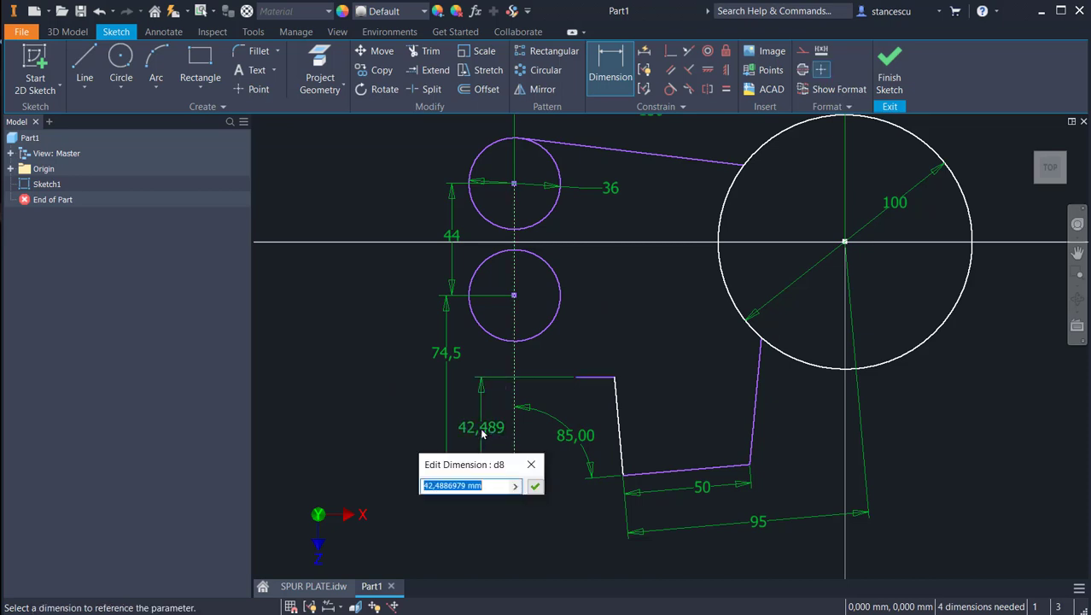
type("61.5")
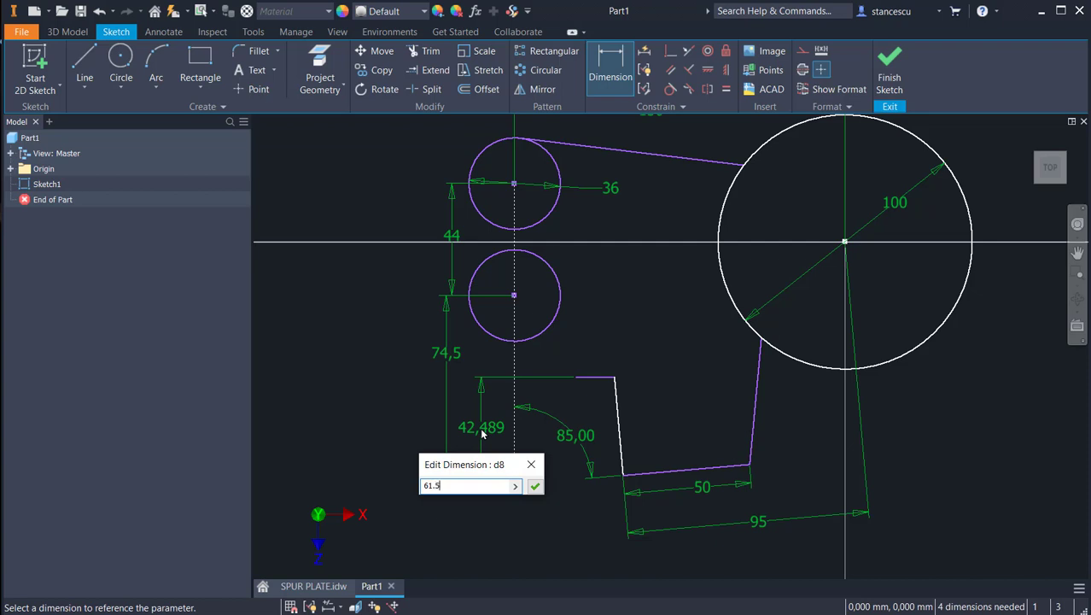
key("Return")
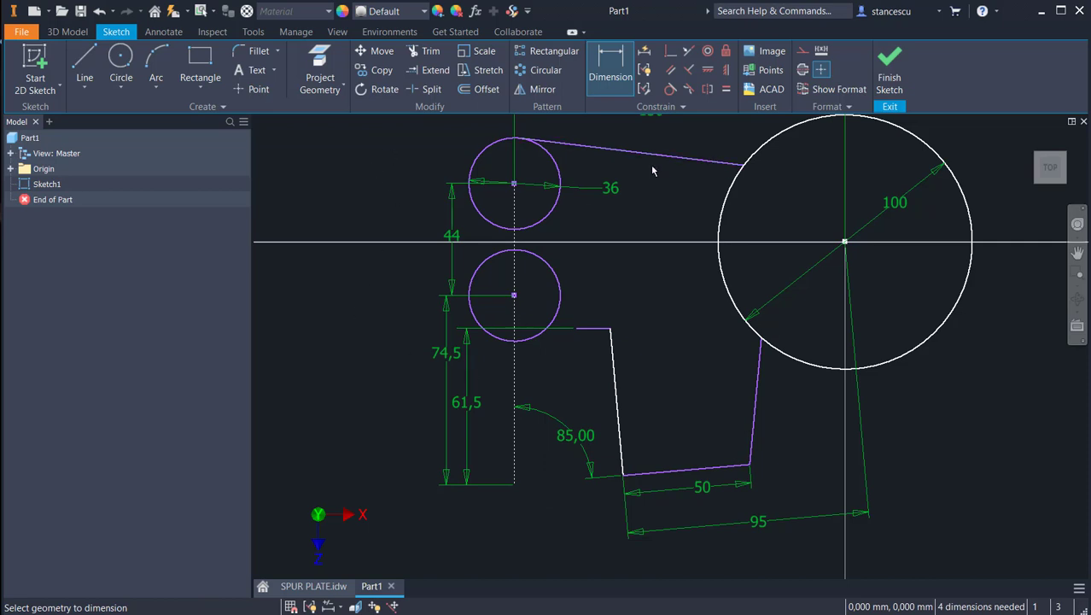
Step: Extend the short horizontal line to meet the lower small circle
left_click(429, 70)
left_click(585, 329)
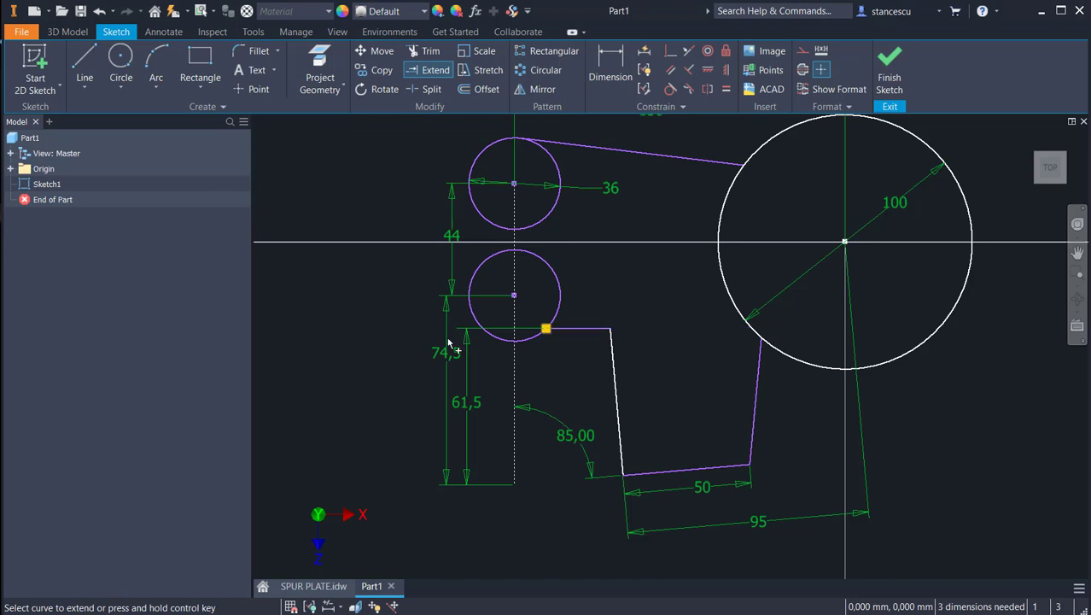
key("Escape")
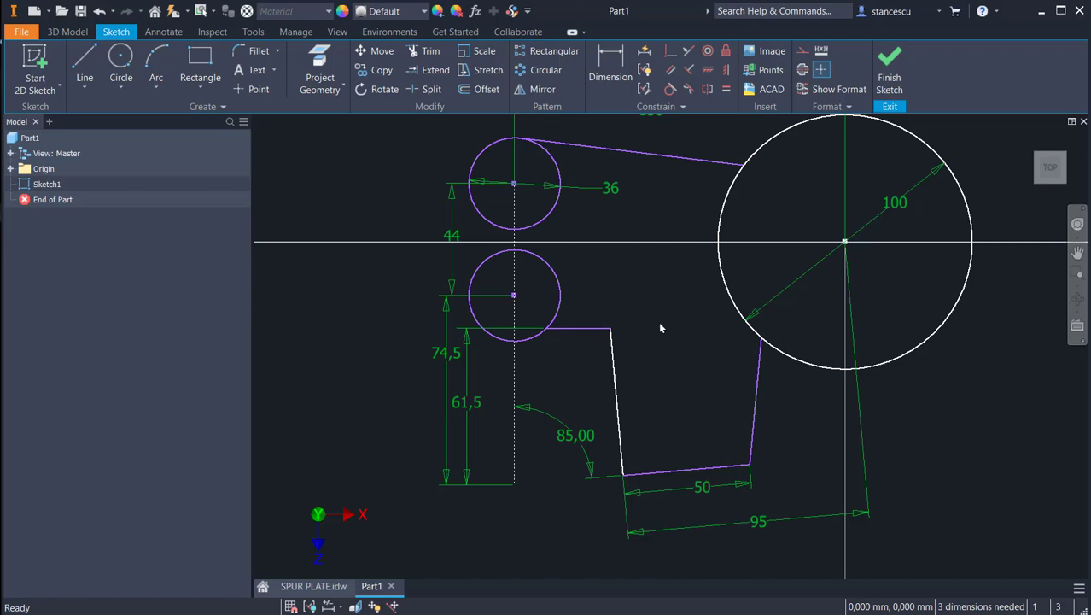
Step: Dimension the angle between the sloped bottom line and the line rising to the large circle, setting it to 50 degrees
left_click(610, 64)
left_click(724, 471)
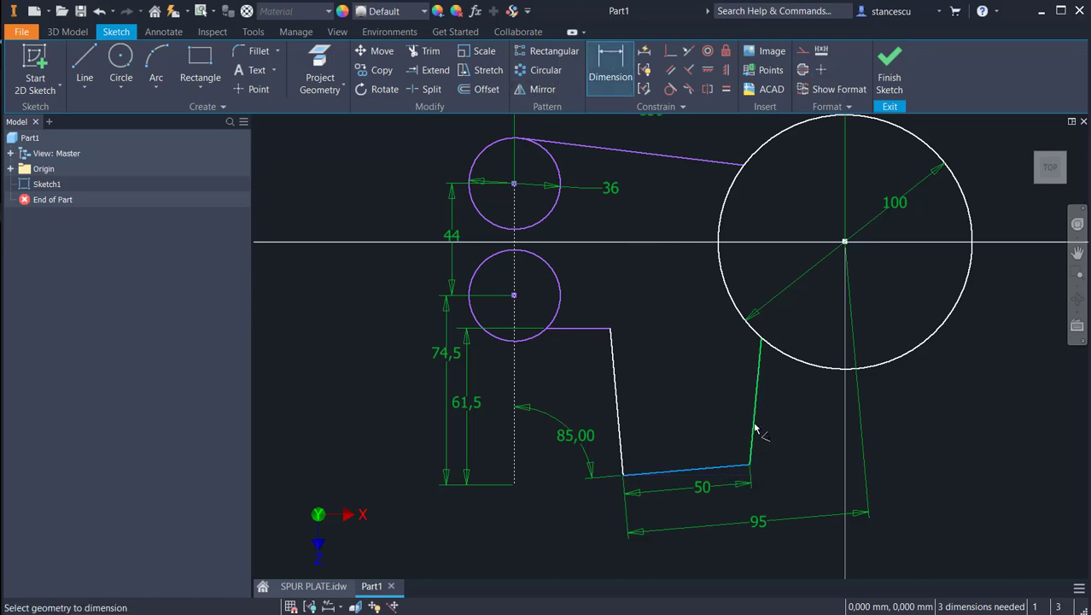
left_click(756, 429)
left_click(791, 429)
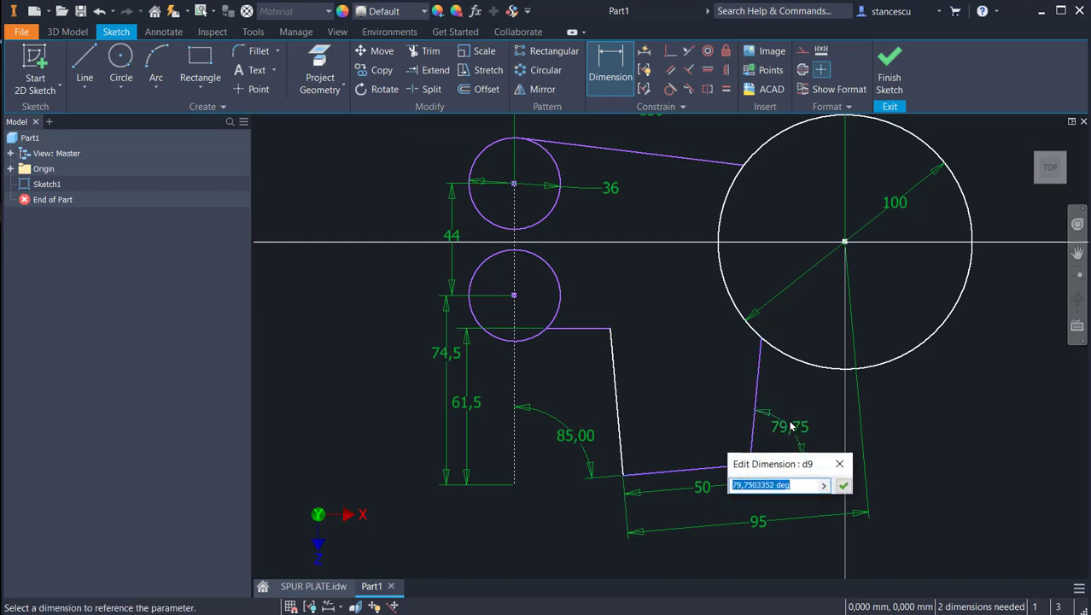
type("5")
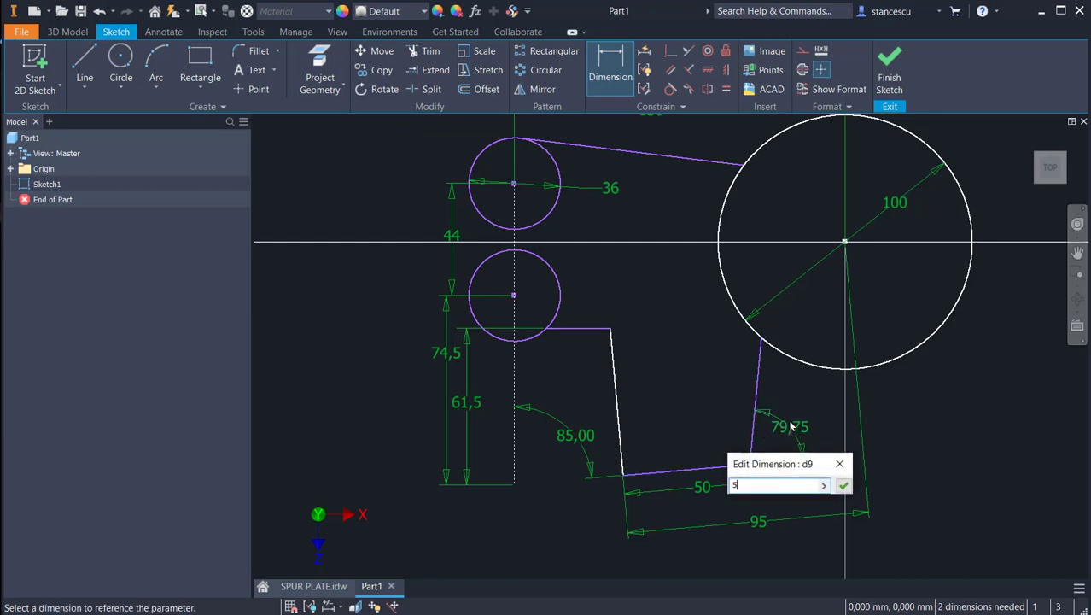
type("0")
key("Return")
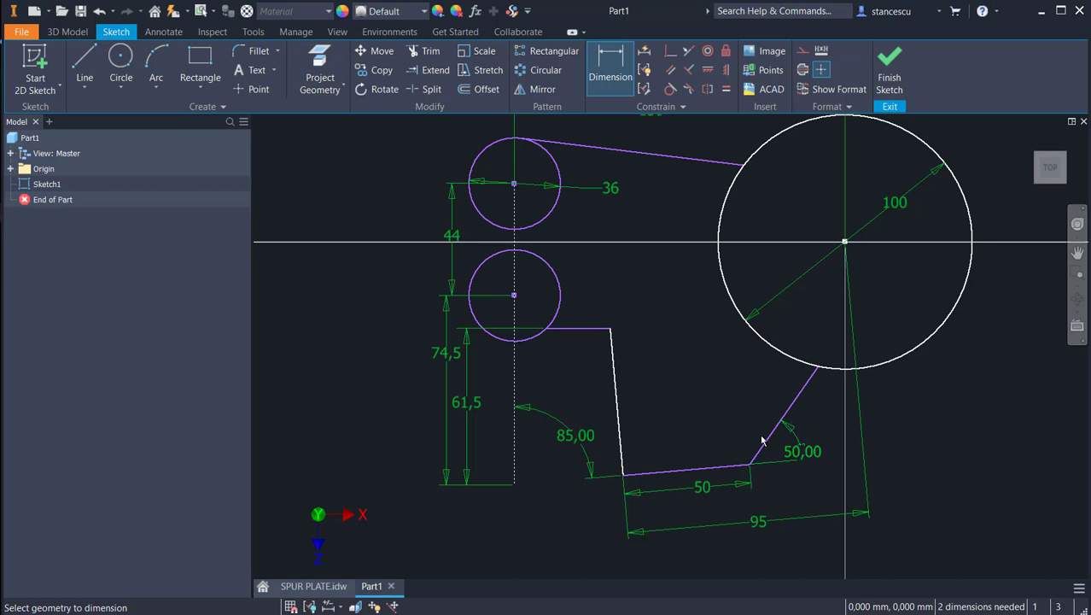
Step: Dimension the perpendicular distance from the sloped bottom line to the large circle's center and set it to 82 mm
left_click(701, 469)
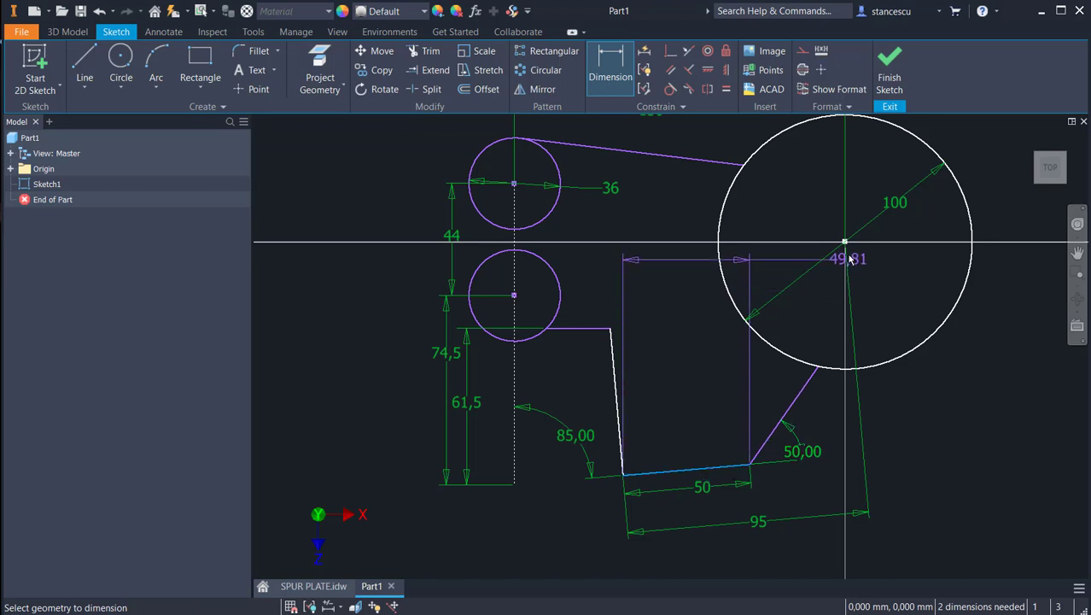
left_click(843, 243)
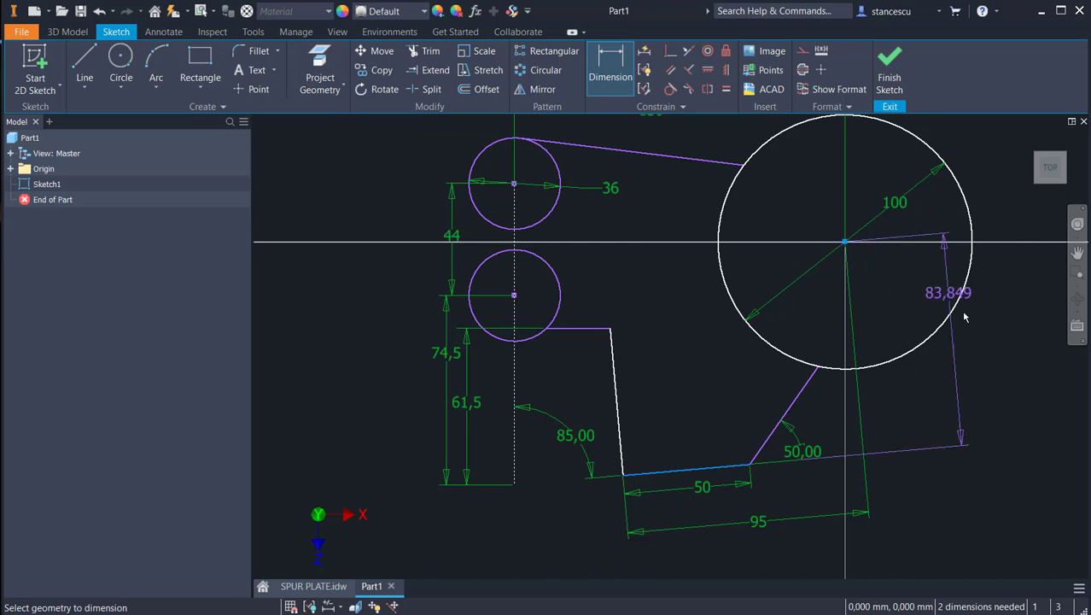
left_click(956, 370)
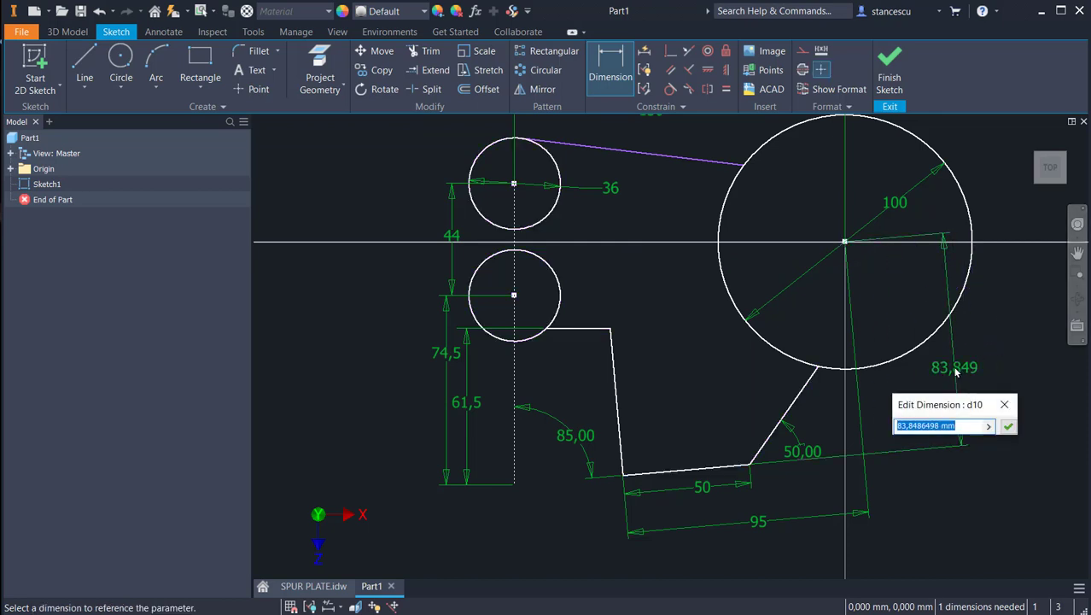
type("82")
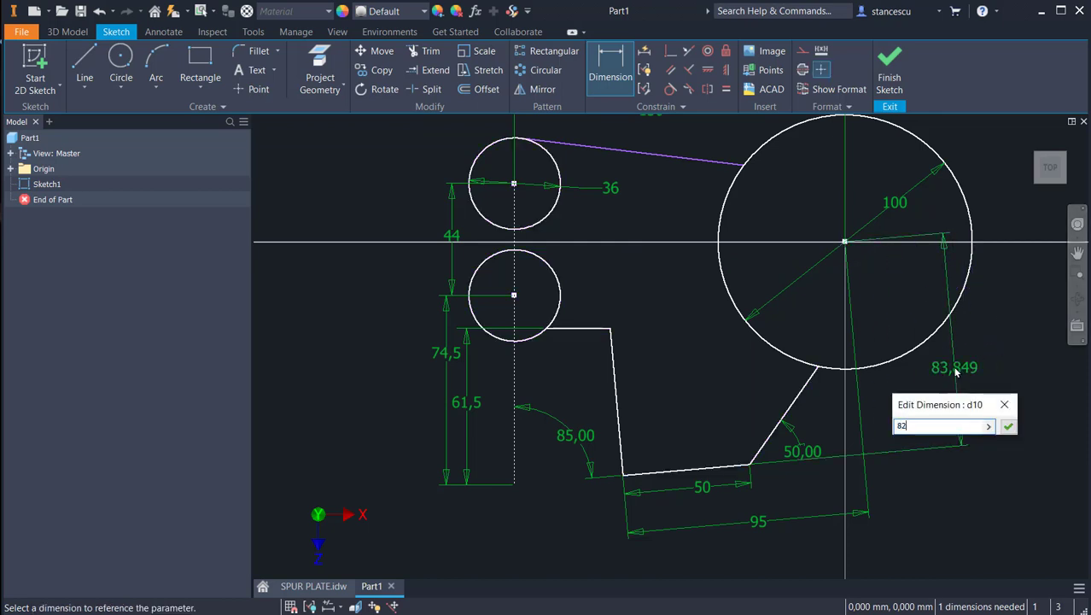
key("Return")
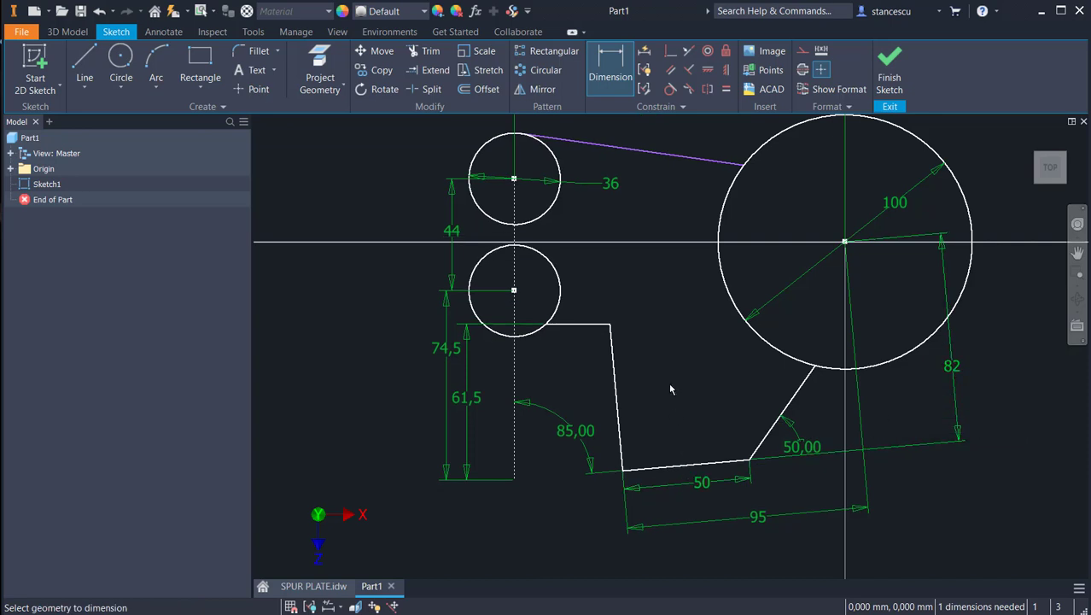
Step: Draw a vertical line tangent to the outer left sides of the two small circles, joining them
middle_click_drag(668, 376, 675, 398)
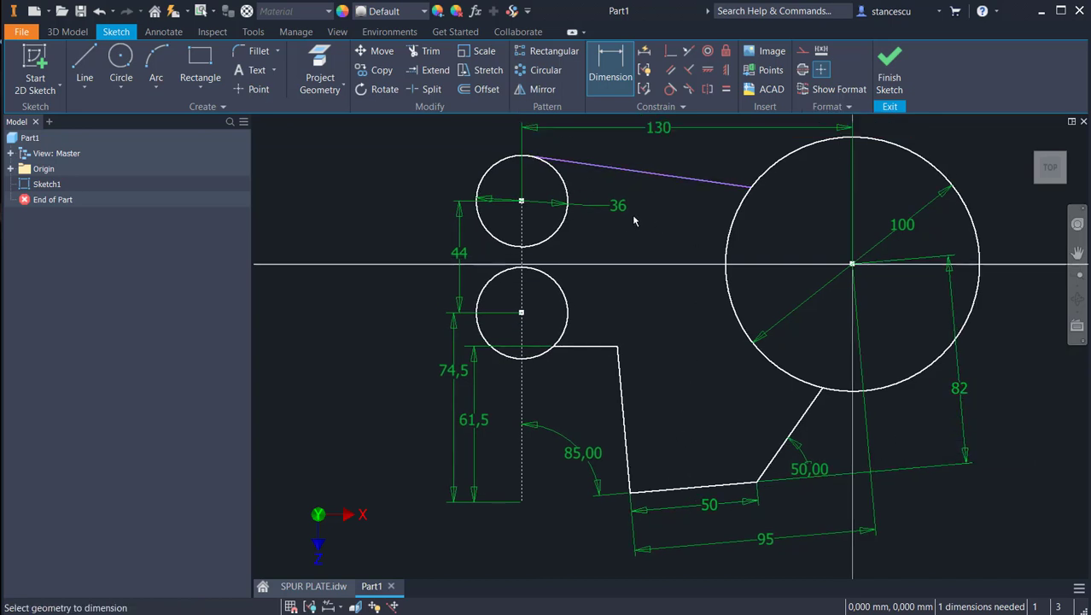
left_click(84, 58)
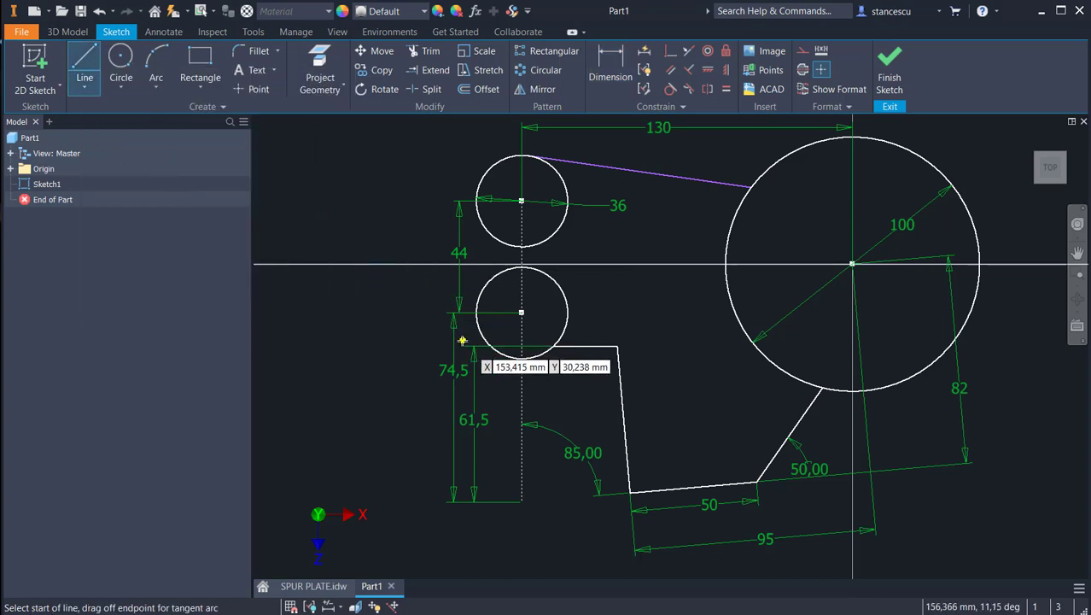
left_click(474, 312)
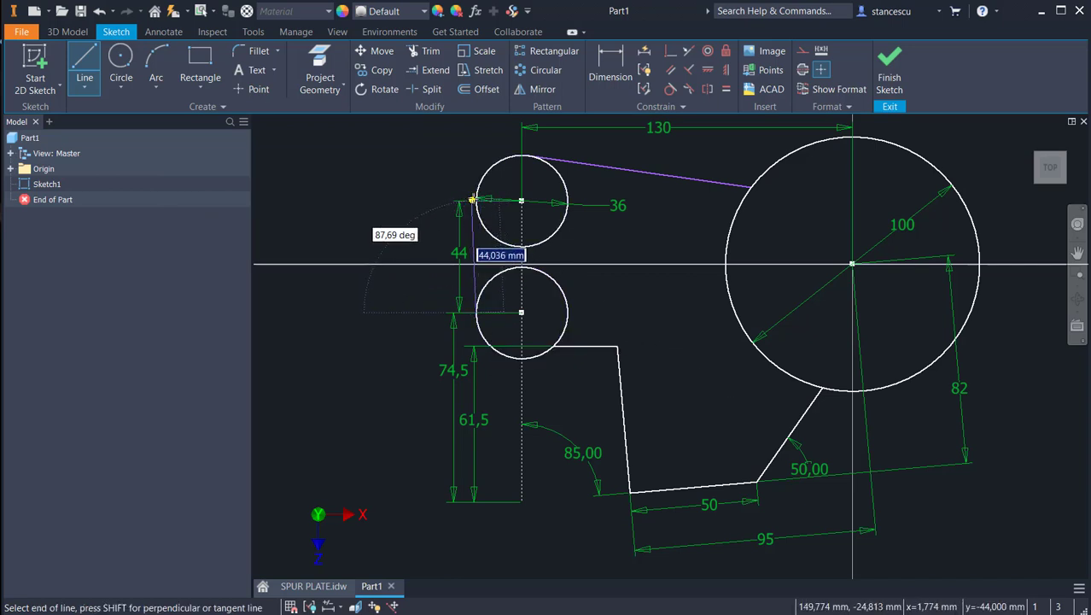
left_click(475, 201)
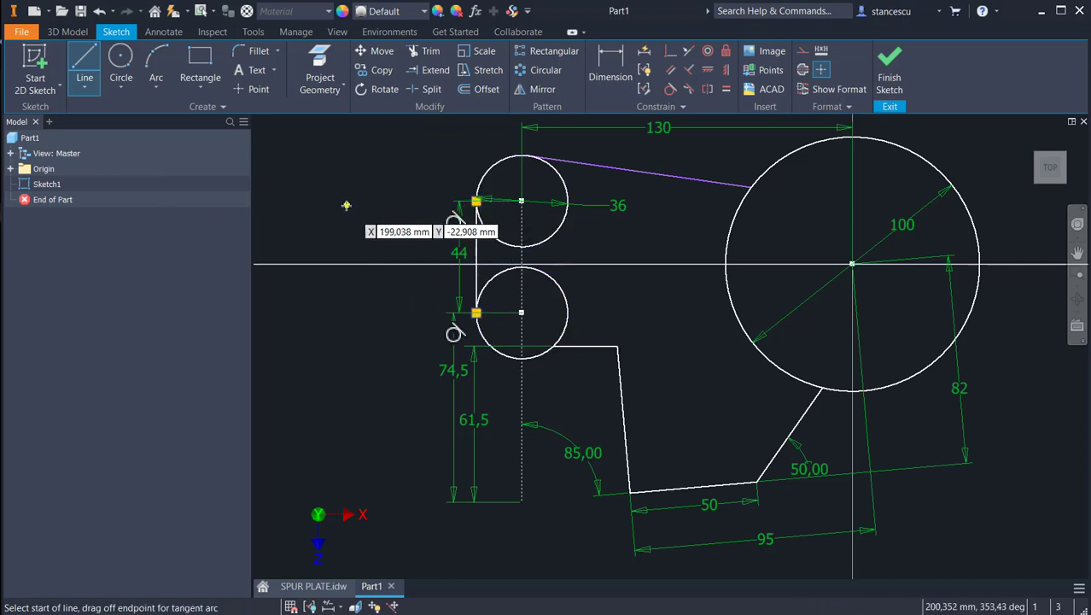
key("Escape")
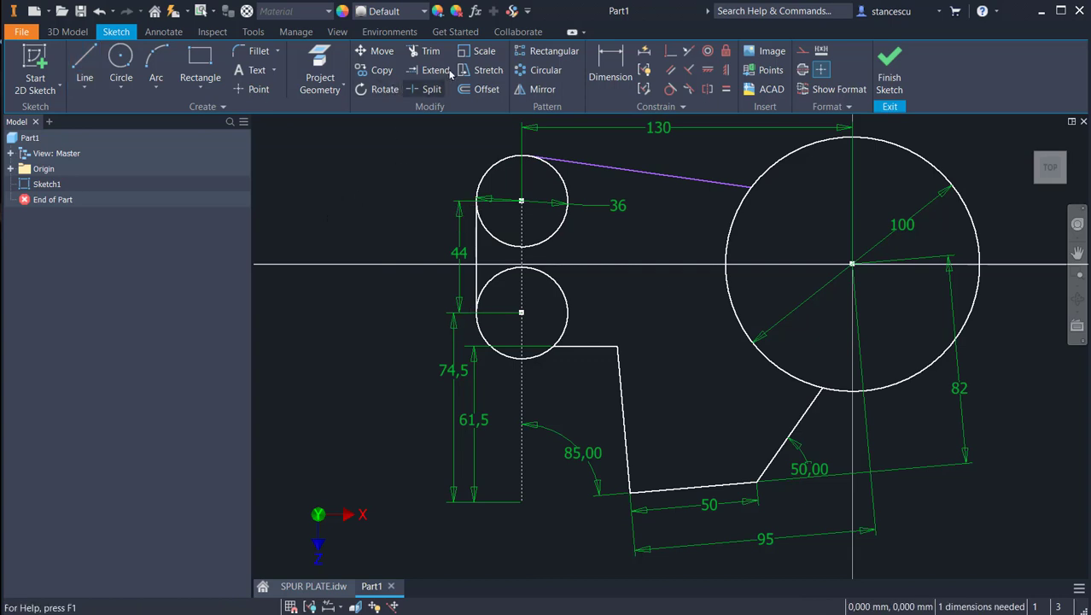
Step: Trim the inner portions of both small circles, leaving only their outer arcs on the profile
left_click(424, 51)
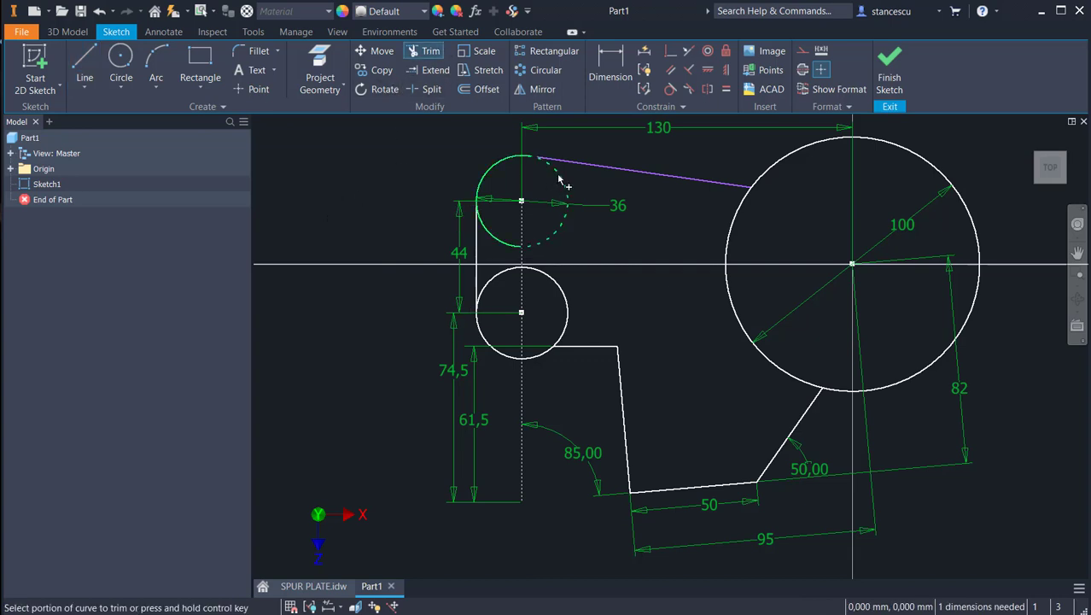
left_click(559, 179)
left_click(559, 285)
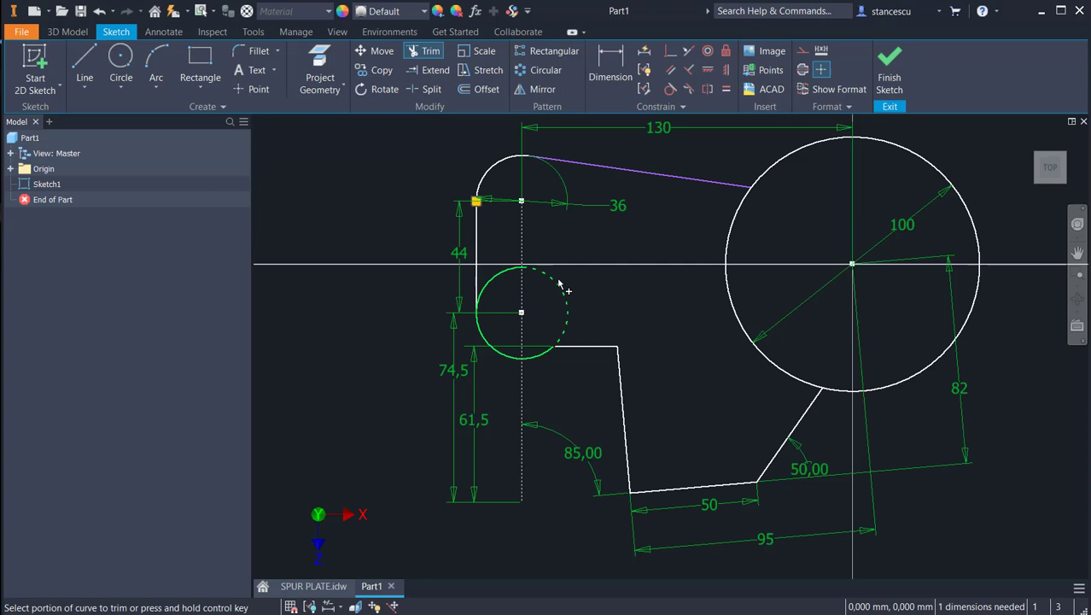
left_click(499, 278)
key("Escape")
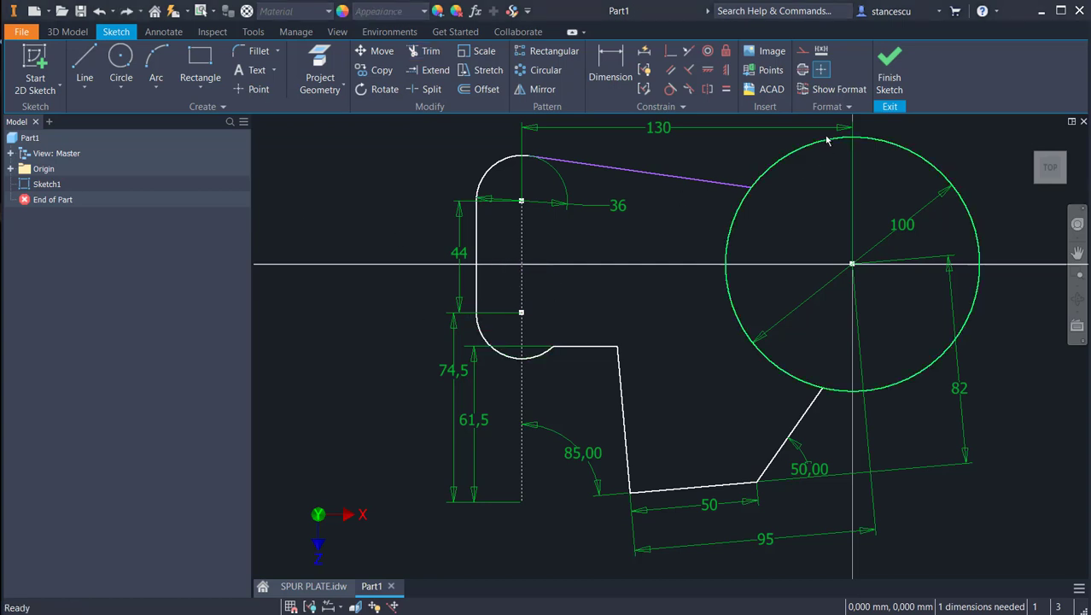
Step: Draw a 76 mm diameter construction circle concentric with the large circle
left_click(803, 53)
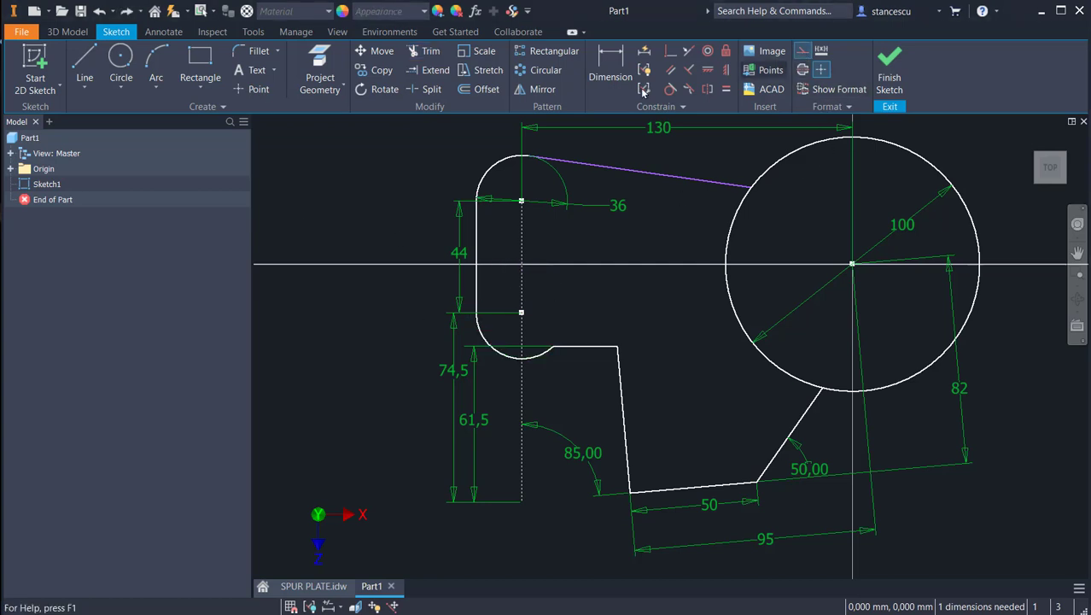
left_click(116, 61)
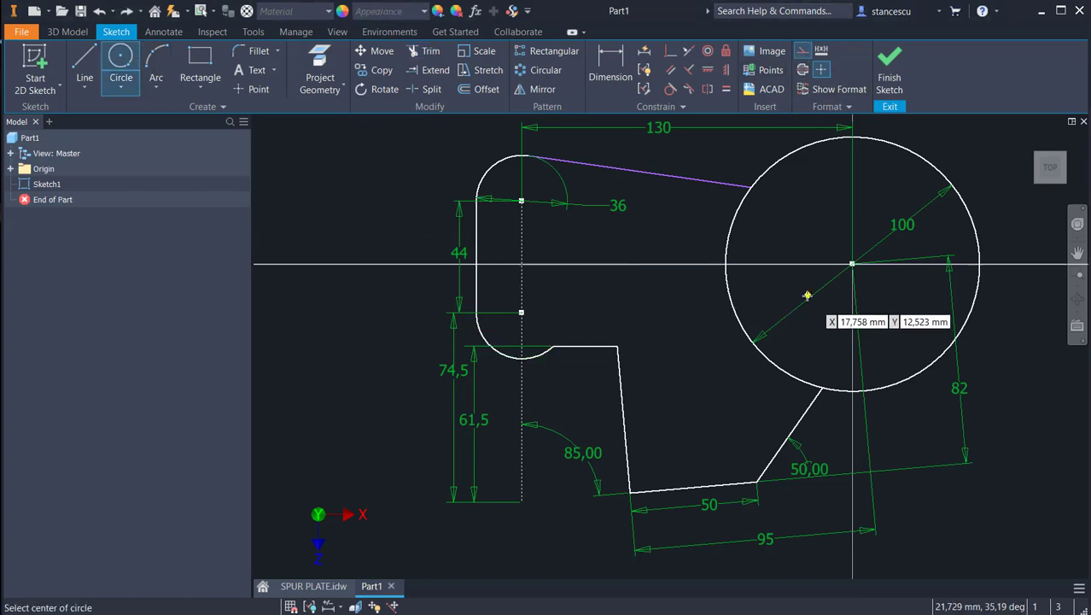
left_click(852, 263)
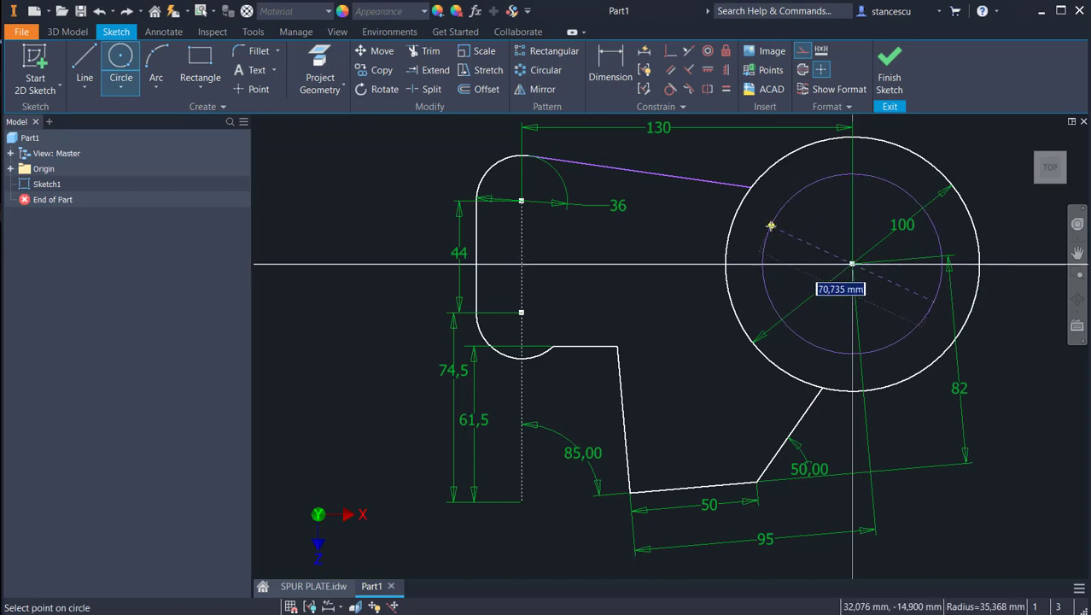
type("76")
key("Return")
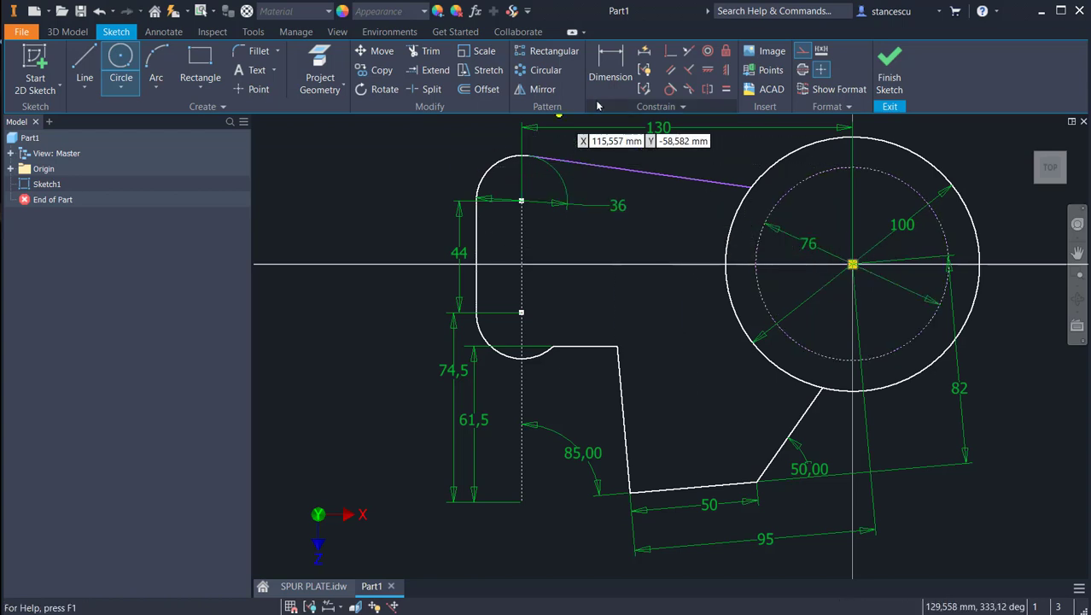
Step: Make the profile's upper sloped line tangent to the 76 mm construction circle
left_click(670, 88)
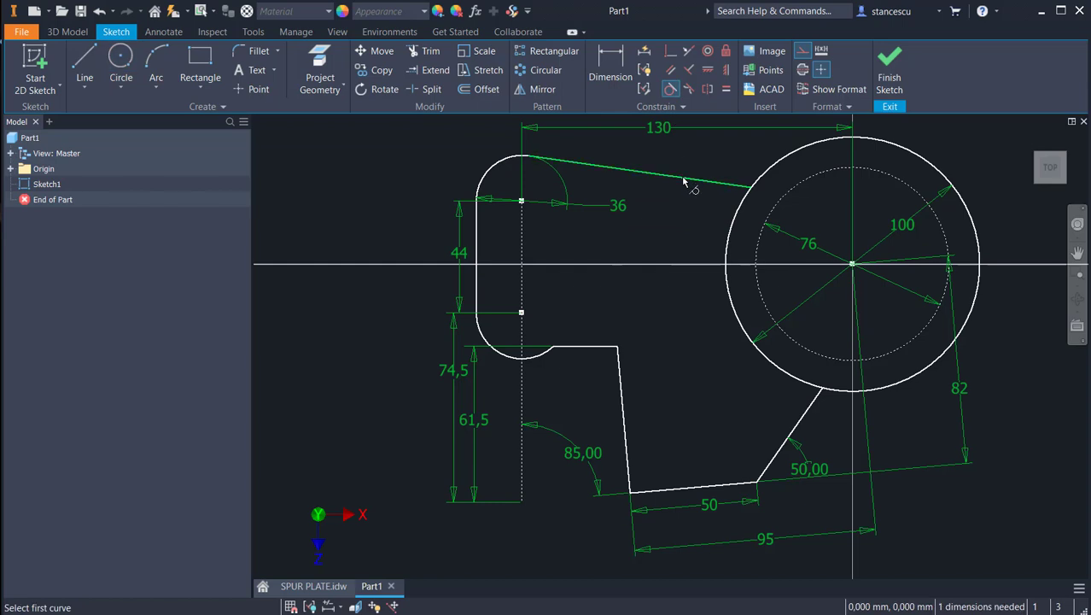
left_click(695, 179)
left_click(821, 177)
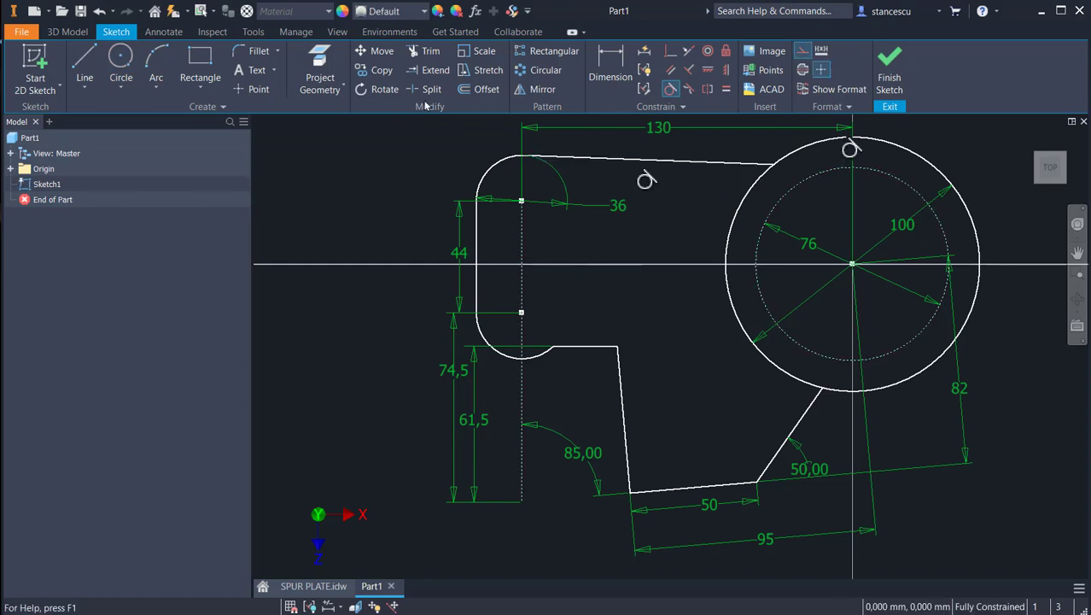
Step: Trim the large circle's inner left arc between the upper line and the lower angled line
left_click(425, 51)
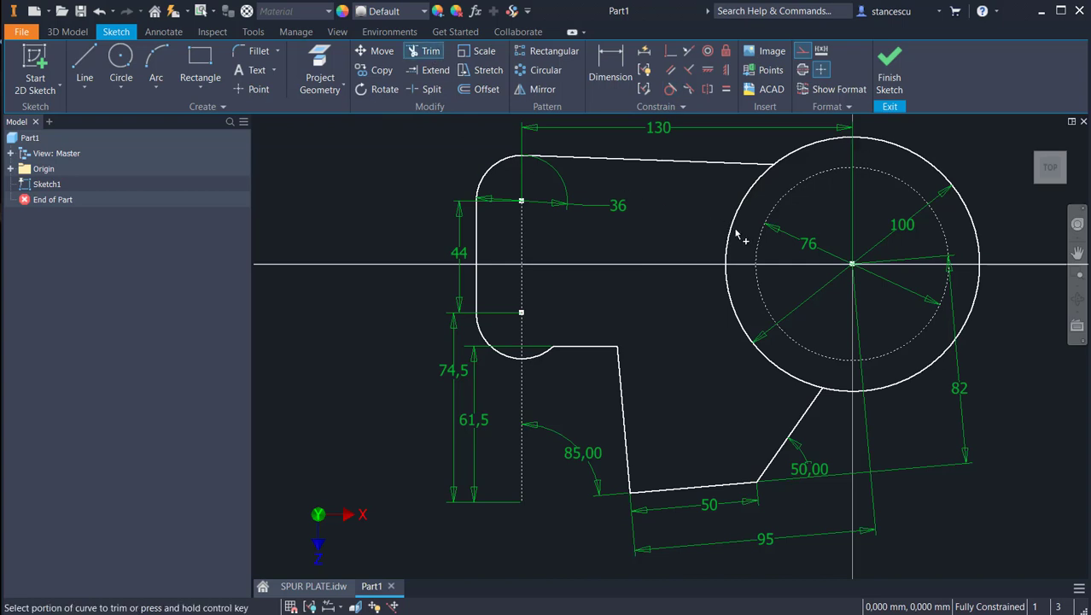
left_click(733, 237)
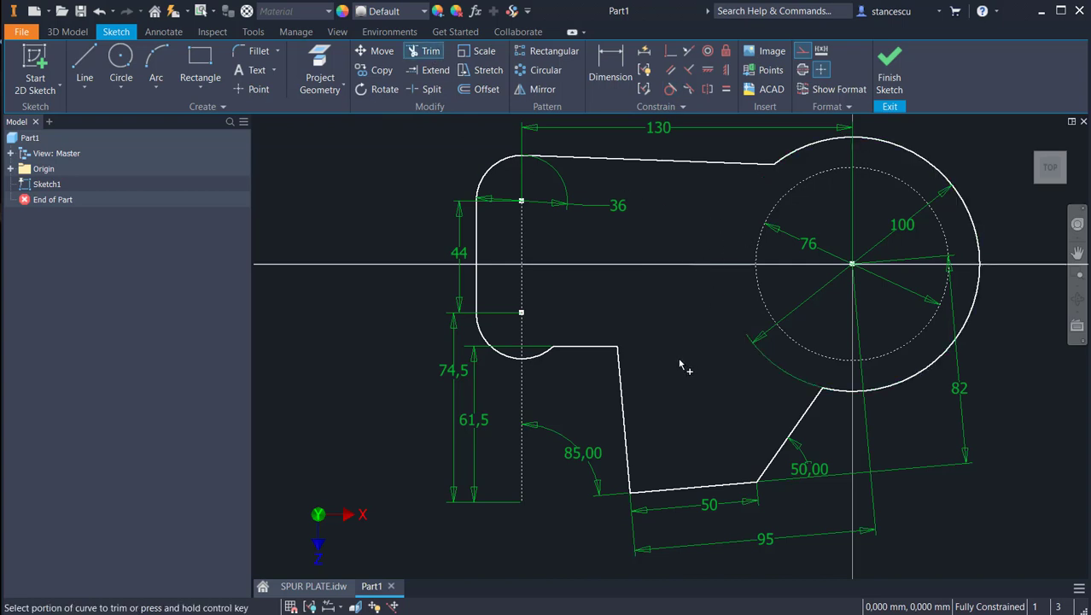
Step: Fillet the corner between the lower small arc and the short horizontal line with an 8 mm radius
left_click(259, 50)
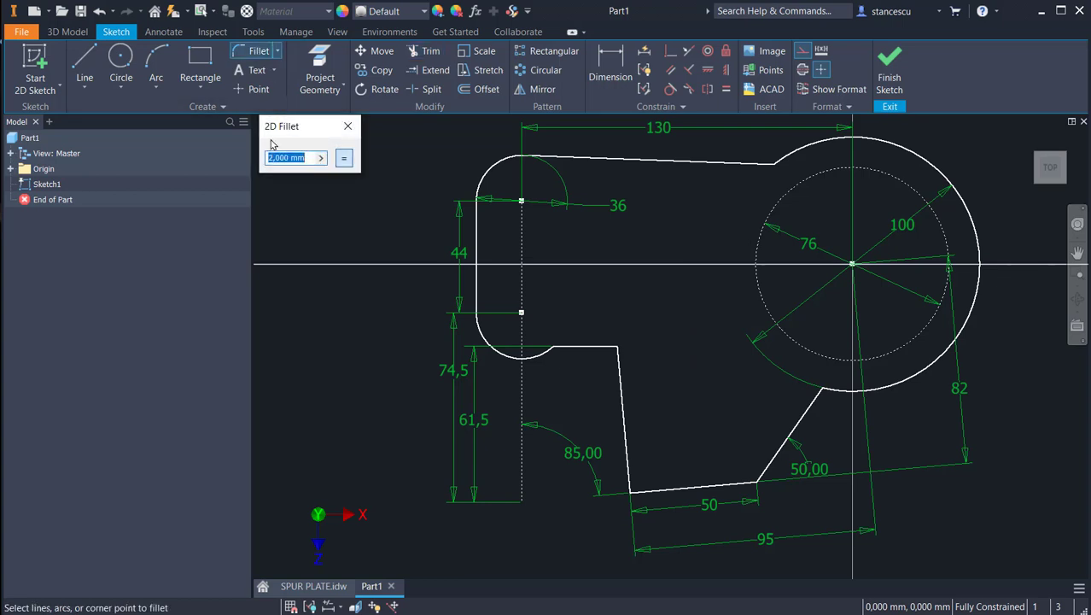
type("8")
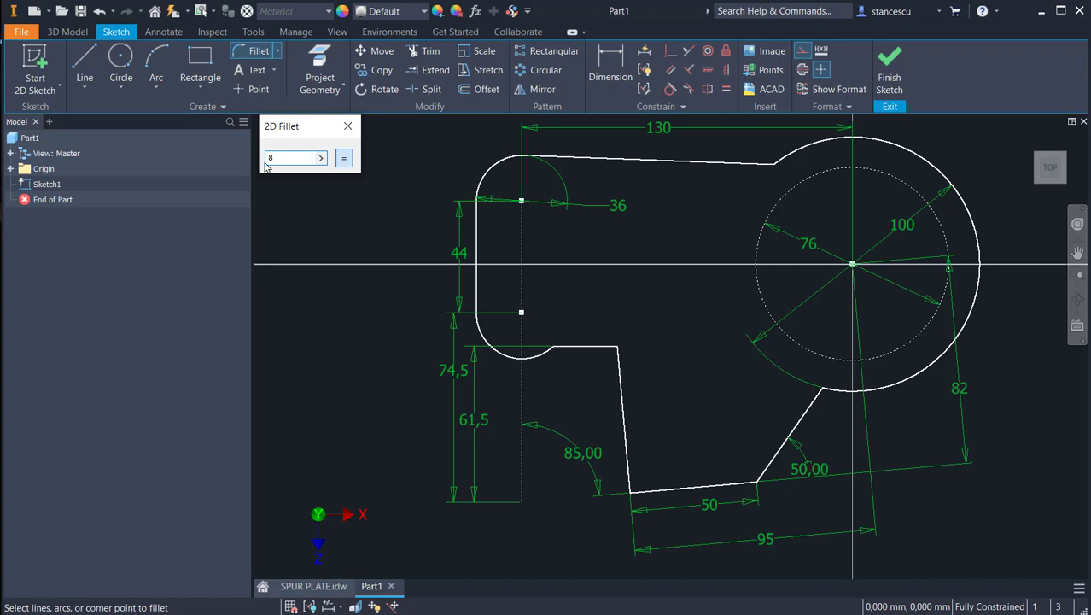
left_click(564, 354)
left_click(573, 350)
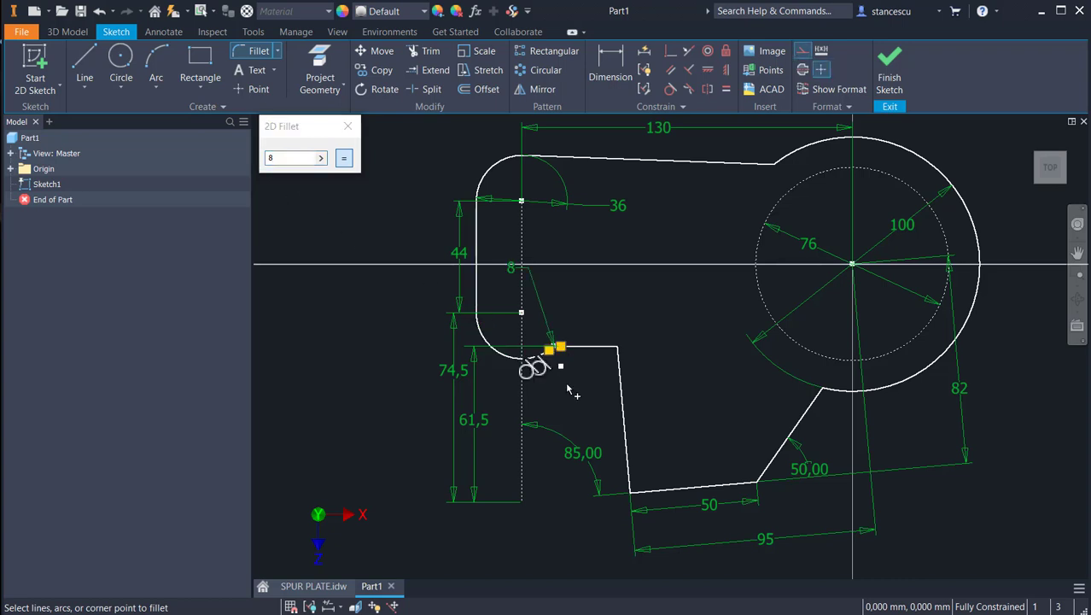
Step: Fillet the corner between the short horizontal line and the long steep line with a 10 mm radius
left_click_drag(256, 157, 250, 157)
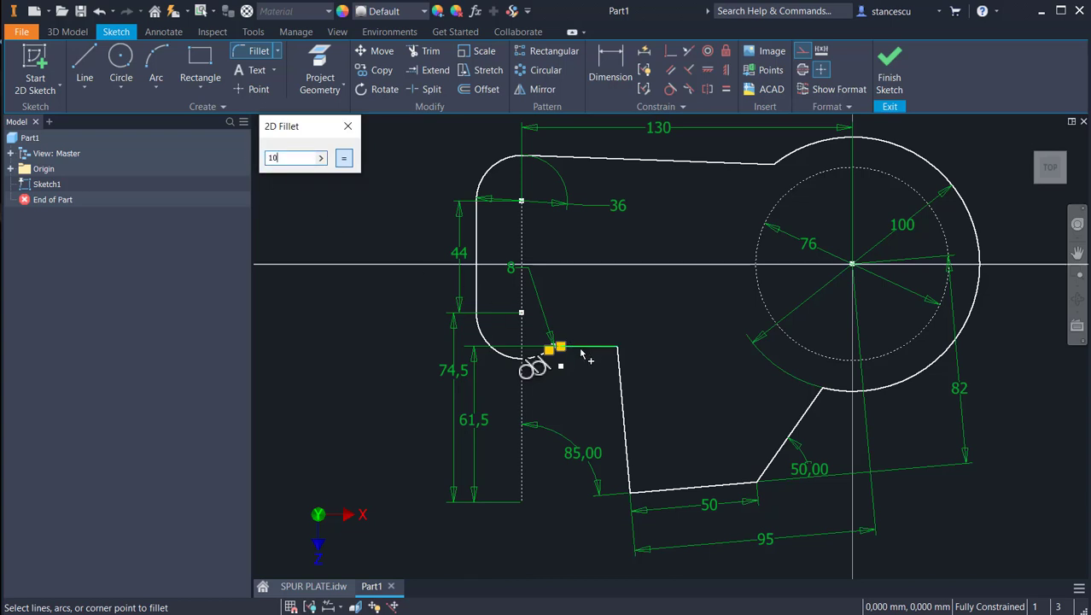
left_click(625, 392)
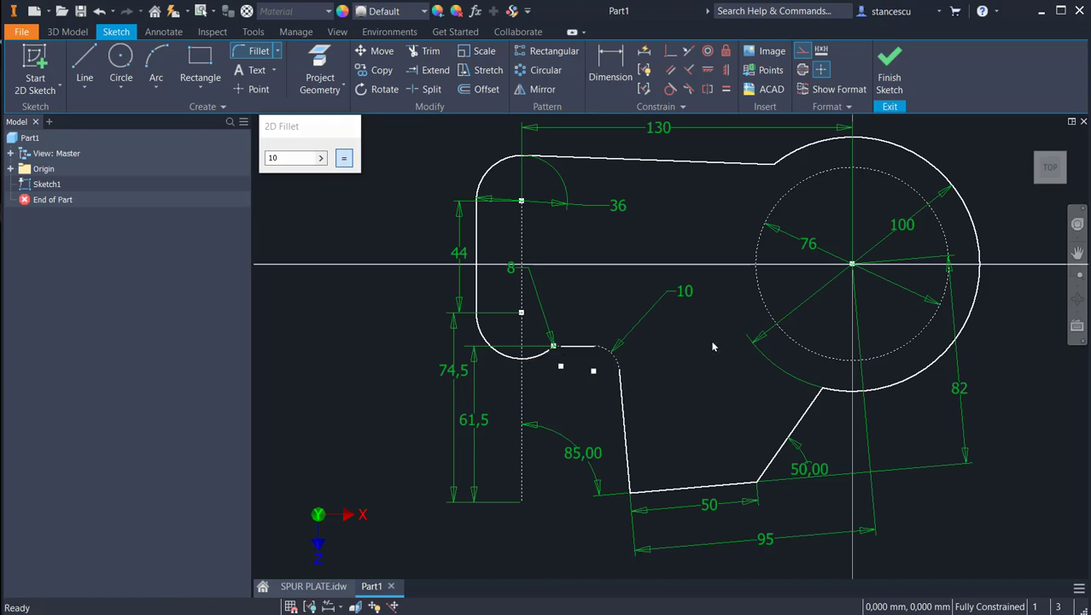
key("Escape")
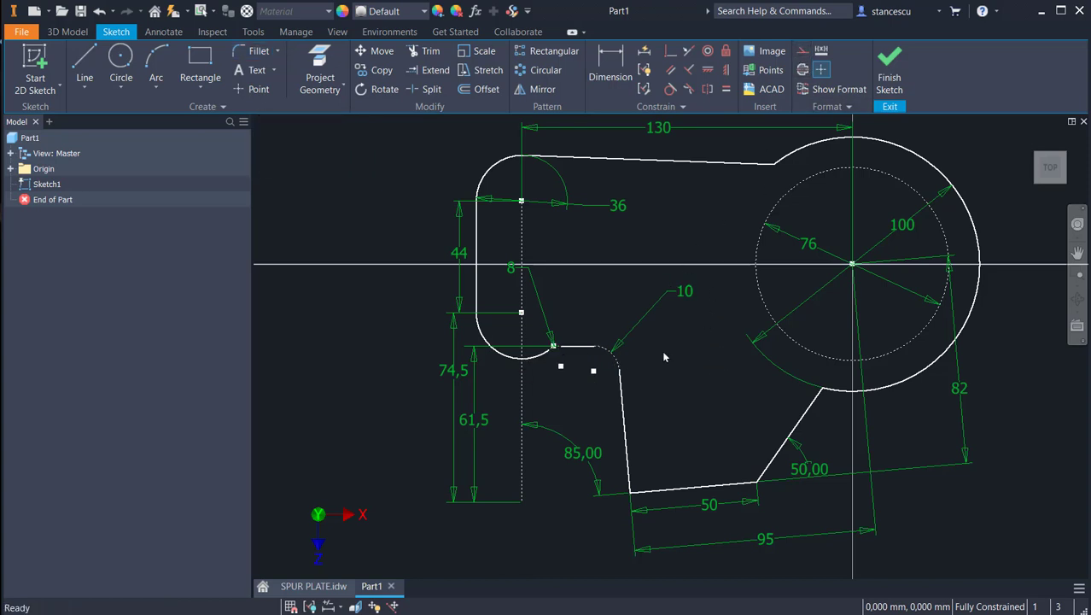
Step: Change the 10 mm and 8 mm fillet arcs from construction to normal profile geometry and finish the sketch
left_click(608, 354)
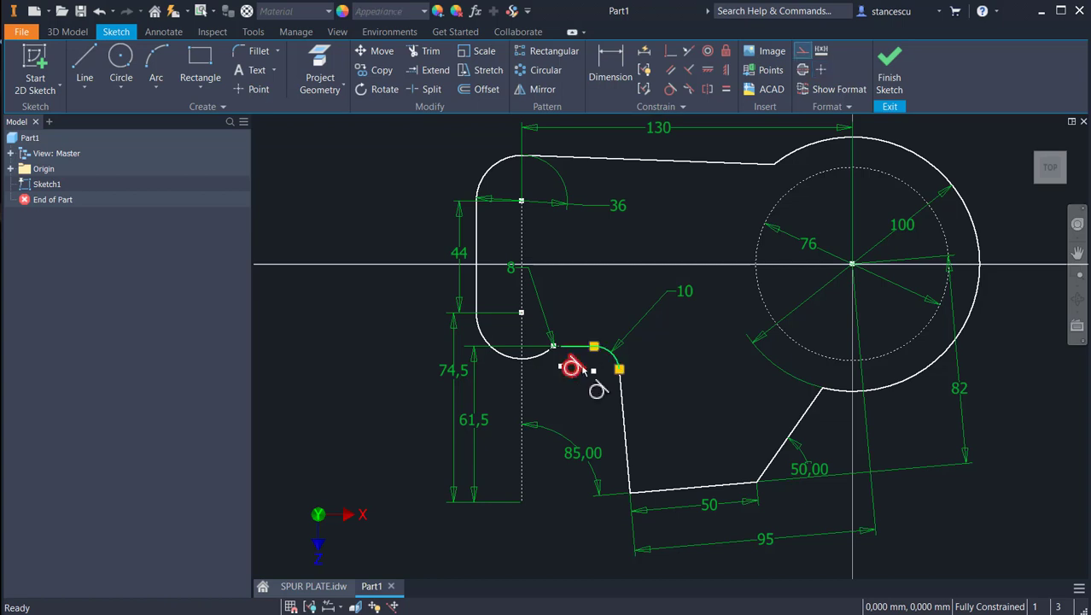
left_click(801, 54)
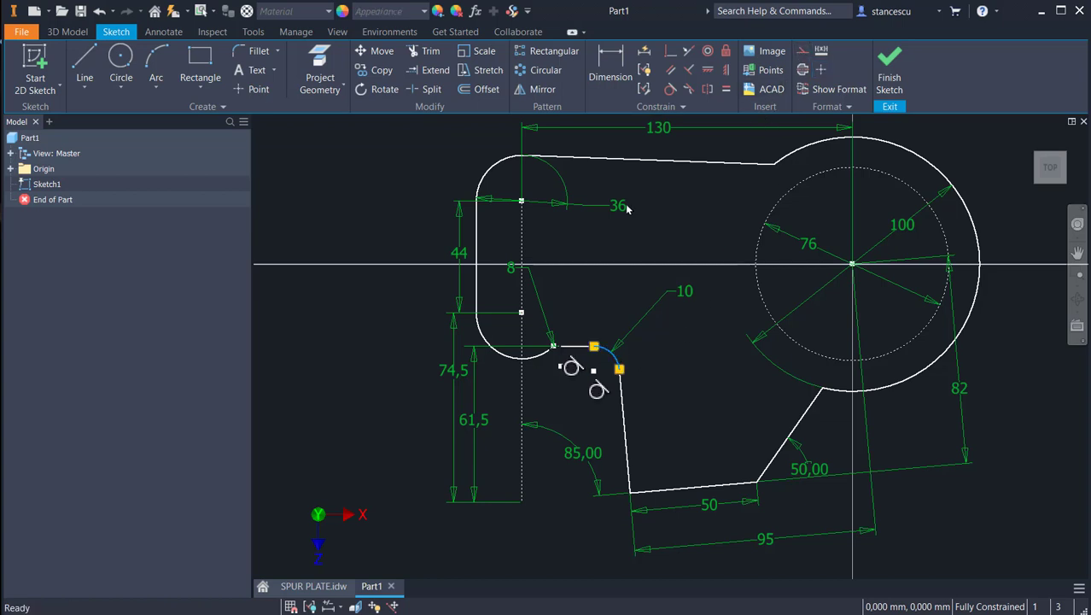
scroll(548, 357, "up", 3)
scroll(562, 354, "up", 3)
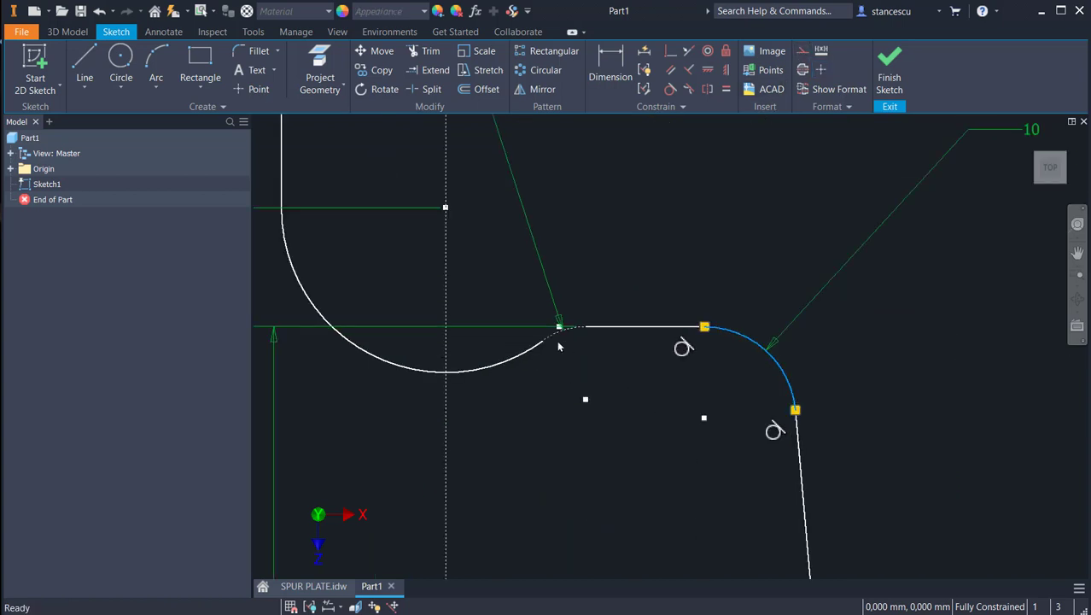
left_click(558, 340)
left_click(802, 51)
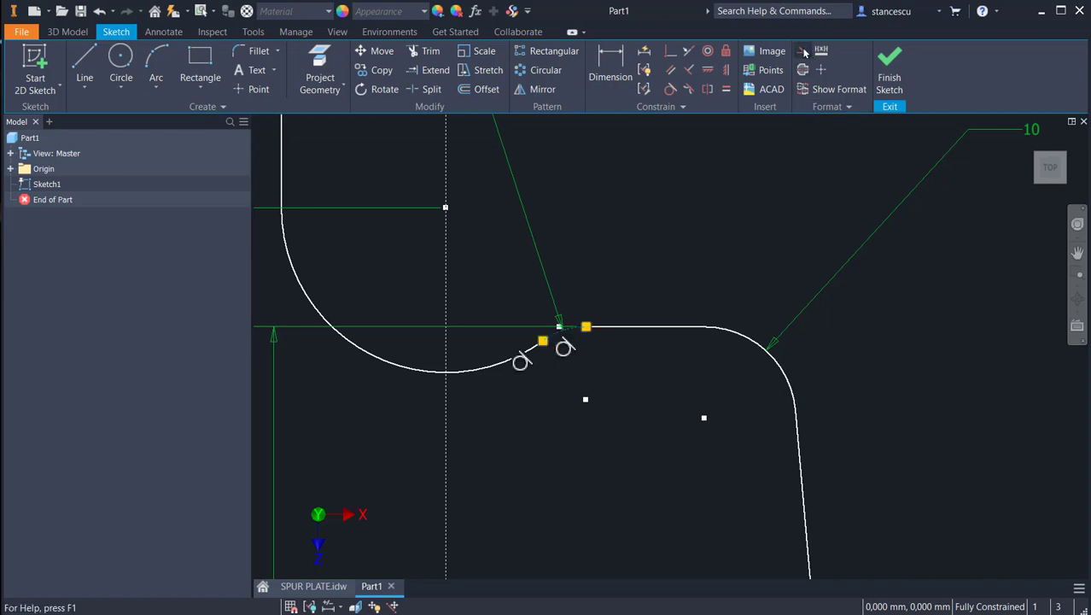
left_click(693, 239)
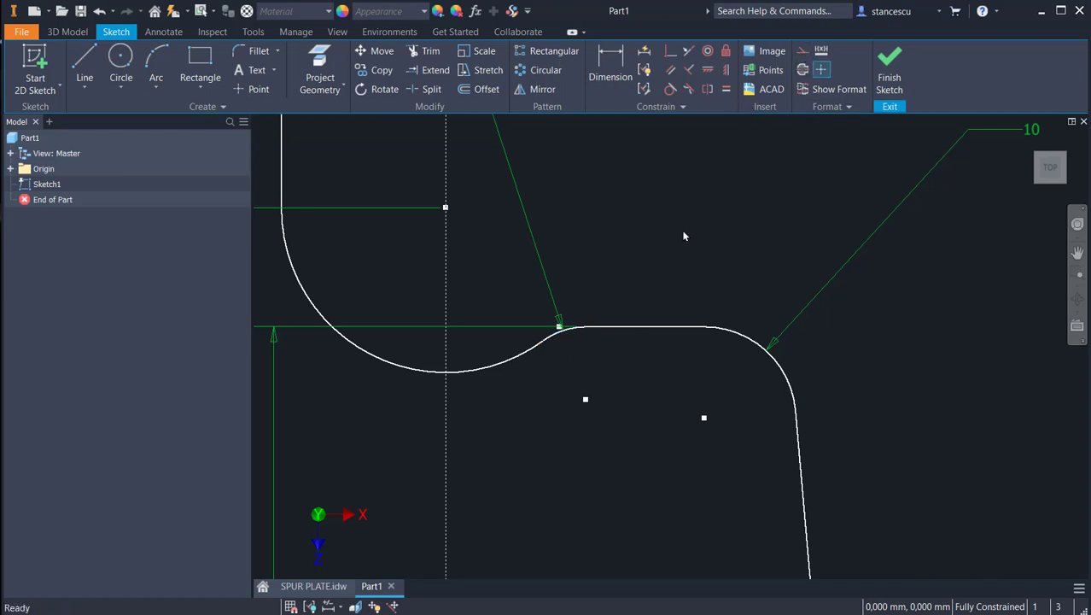
scroll(683, 235, "down", 3)
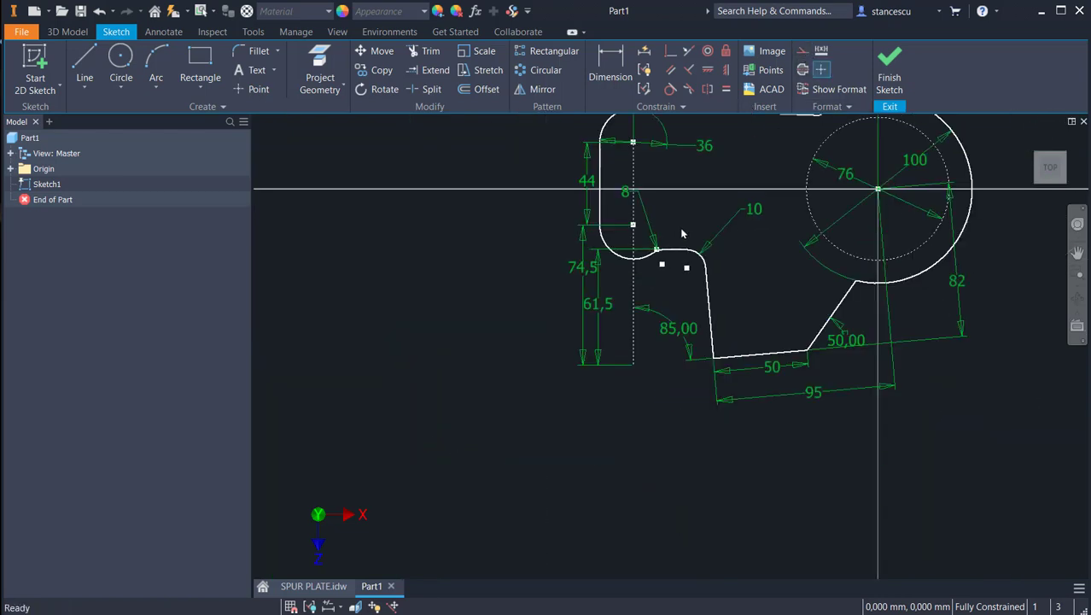
key("Home")
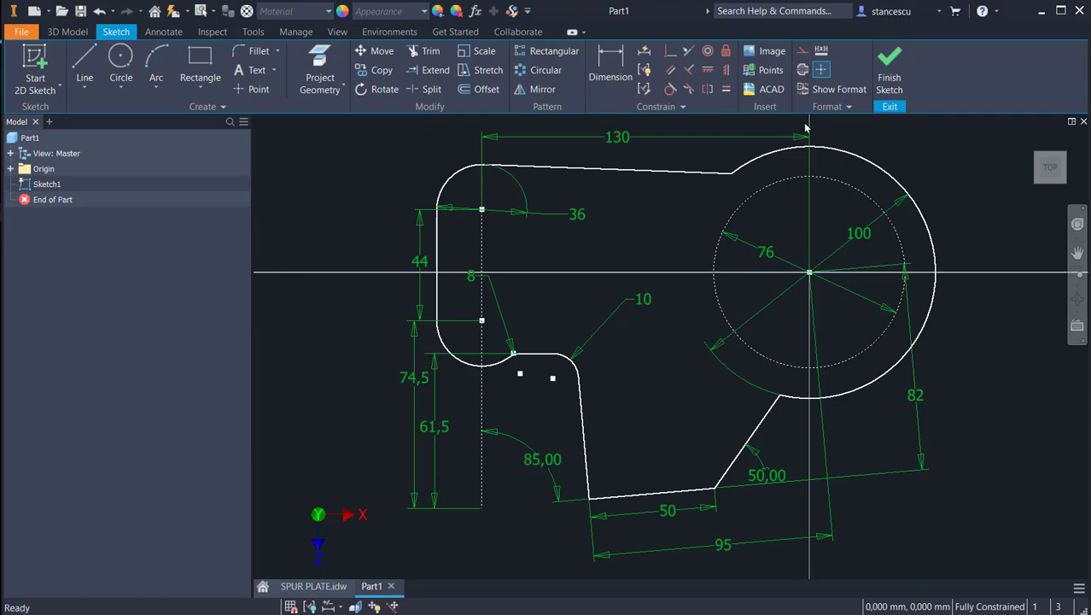
left_click(889, 64)
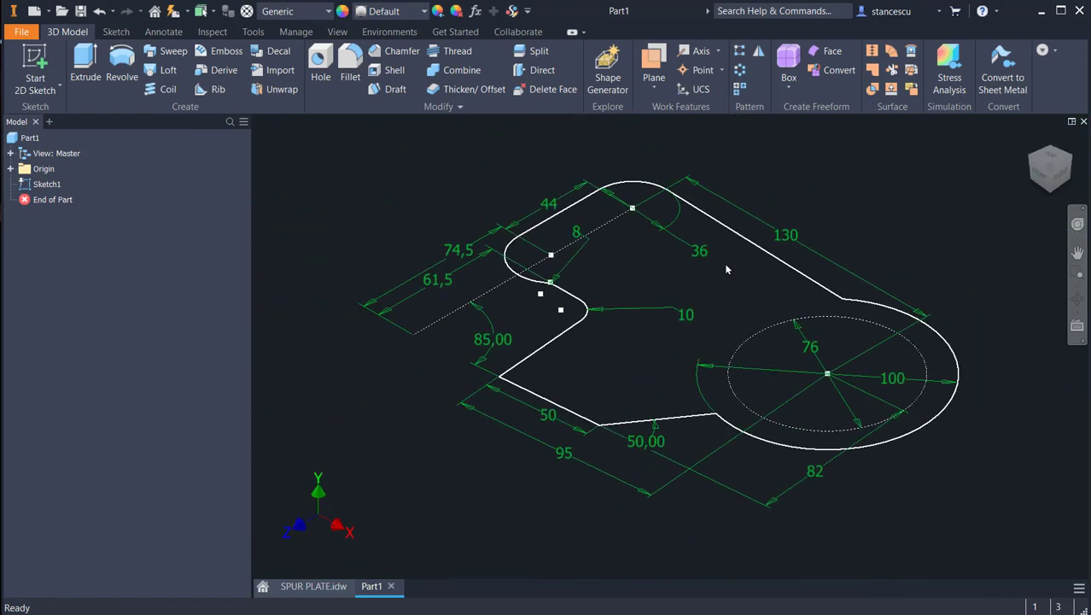
Step: Examine section A-A in the SPUR PLATE drawing for the part's depths on both sides of the base plane
left_click(314, 587)
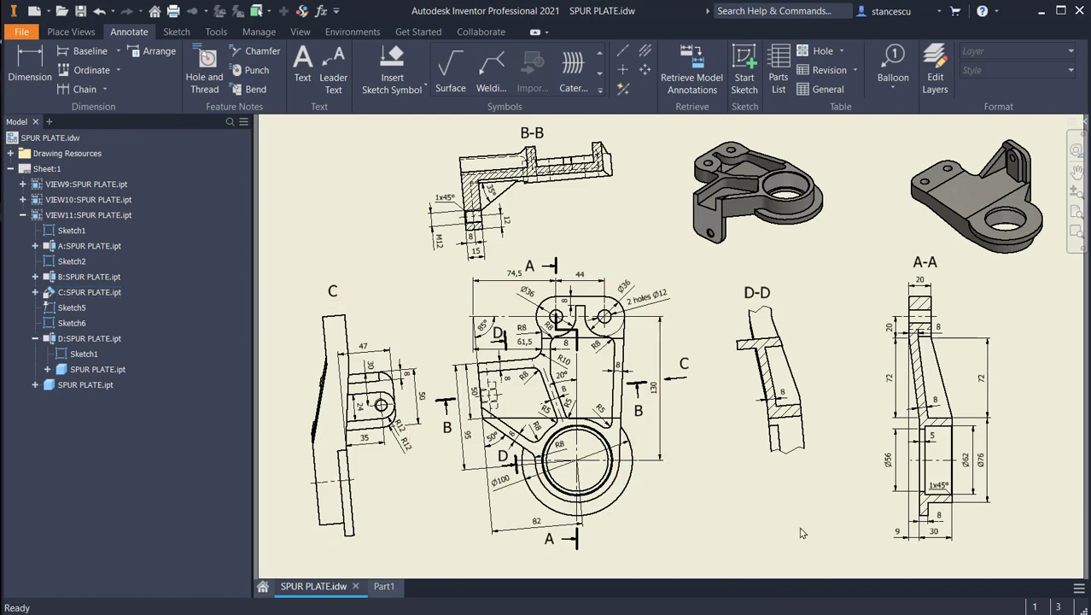
scroll(935, 496, "up", 3)
mouse_move(908, 418)
middle_mouse_down()
mouse_move(845, 313)
mouse_move(895, 354)
middle_mouse_up()
scroll(719, 383, "down", 3)
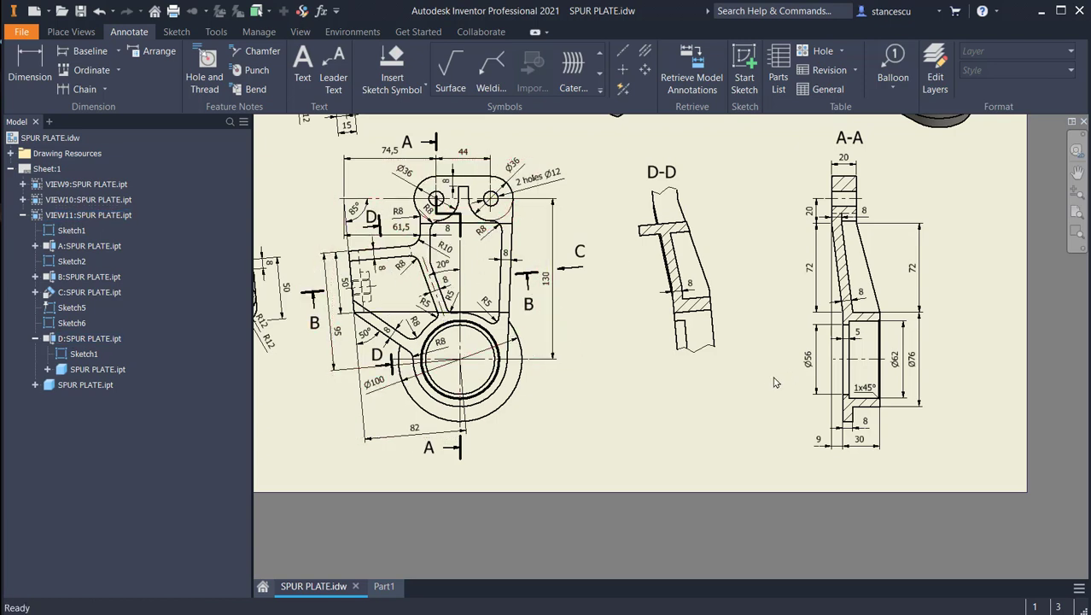
scroll(783, 357, "up", 2)
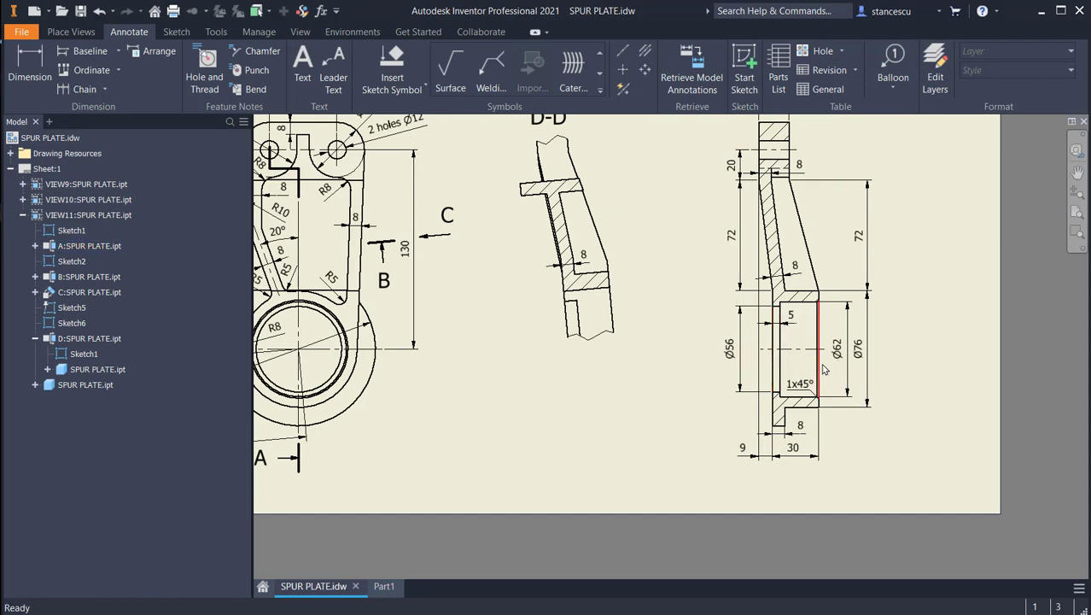
left_click(750, 456)
left_click(383, 586)
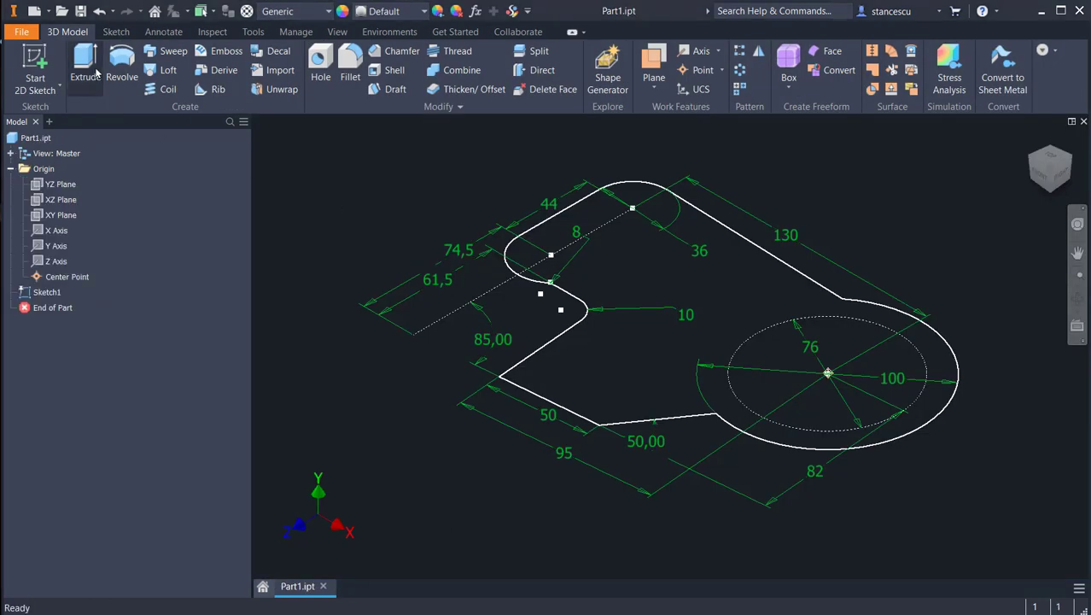
Step: Extrude the base profile asymmetrically, with 30 mm as Distance A and 9 mm as Distance B
left_click(97, 73)
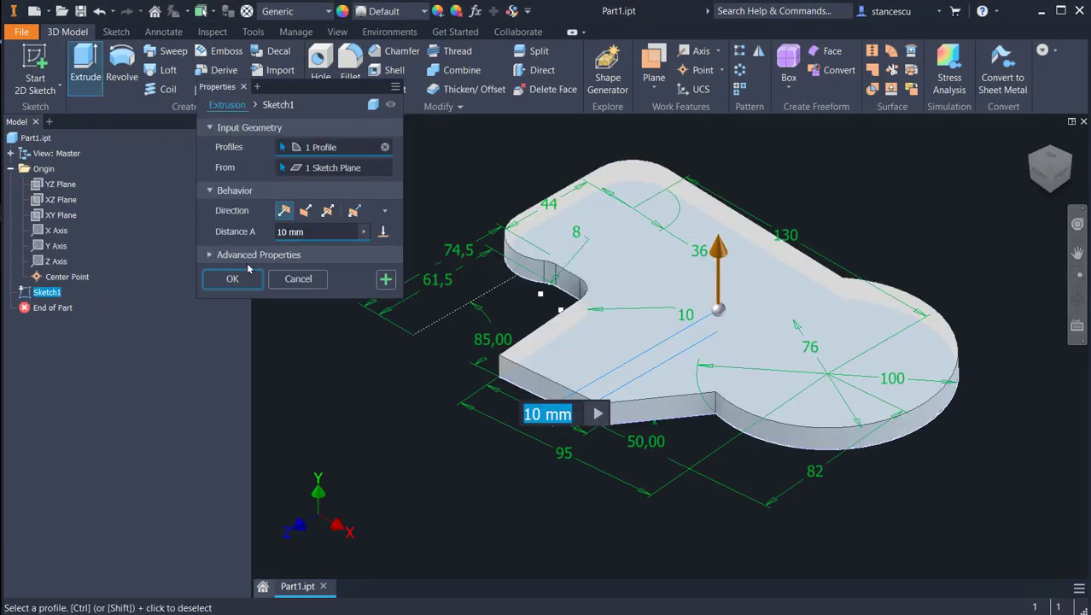
left_click(353, 210)
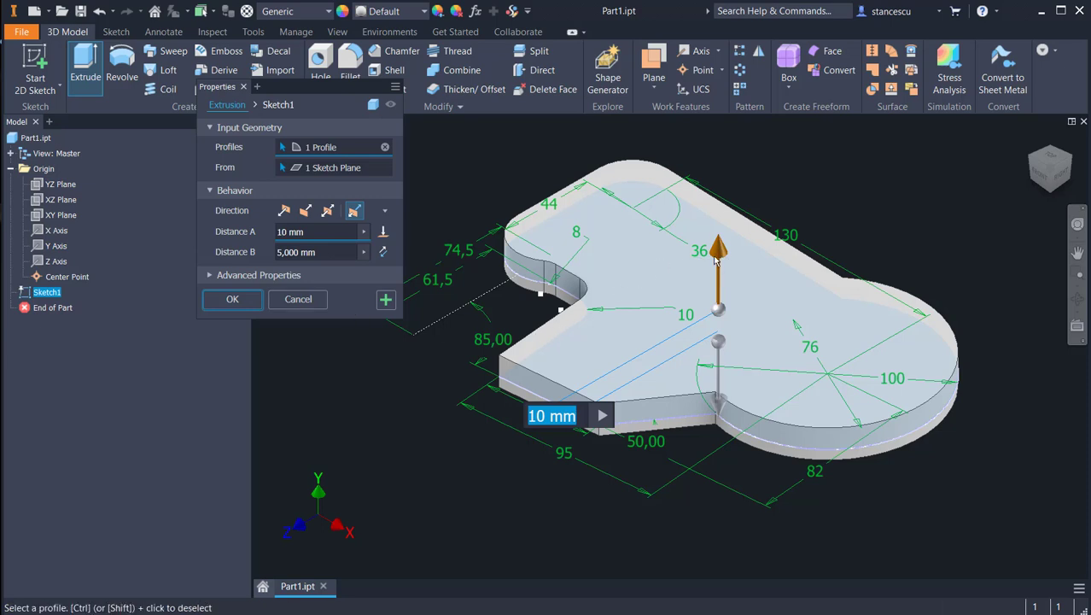
left_click(336, 231)
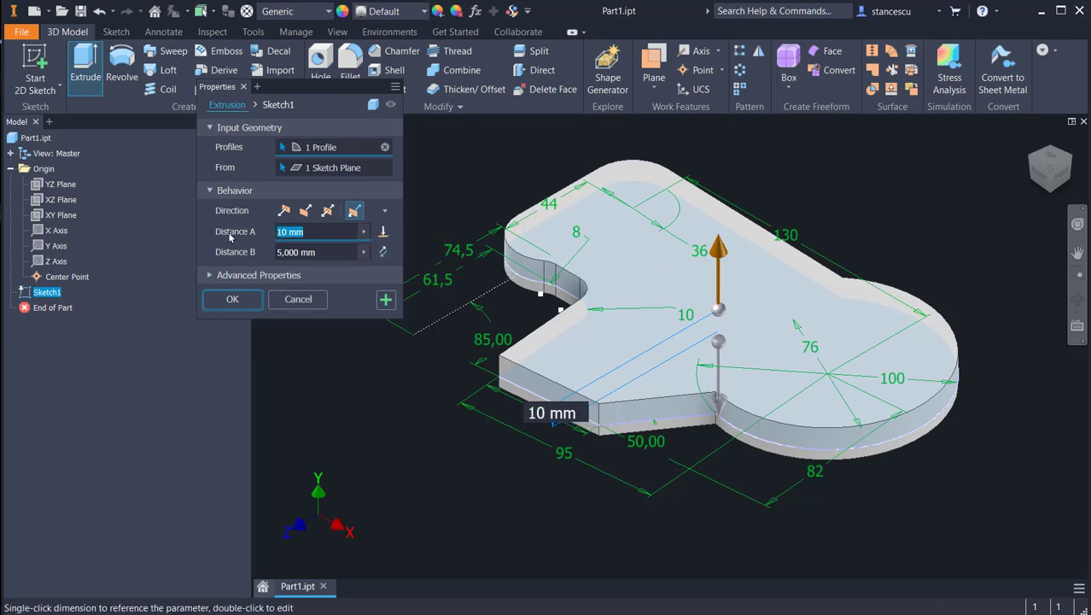
type("30")
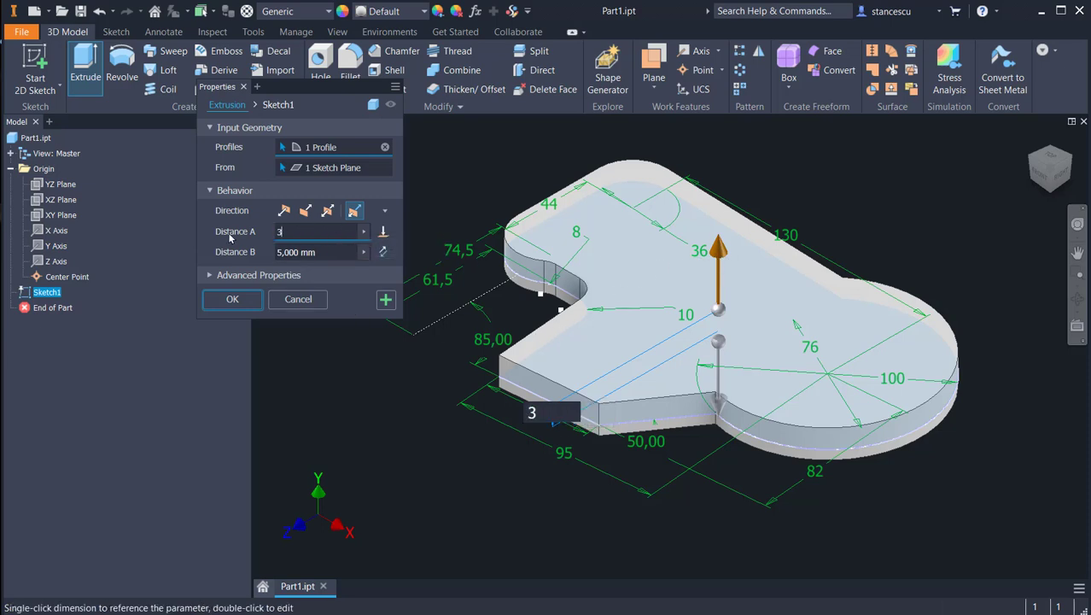
left_click(320, 249)
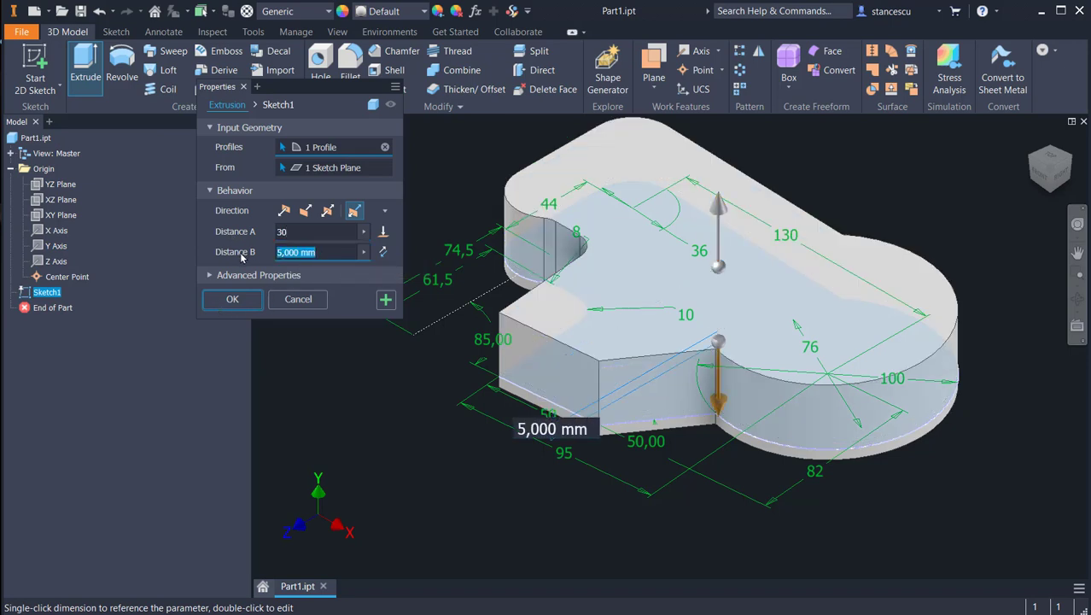
type("9")
key("Return")
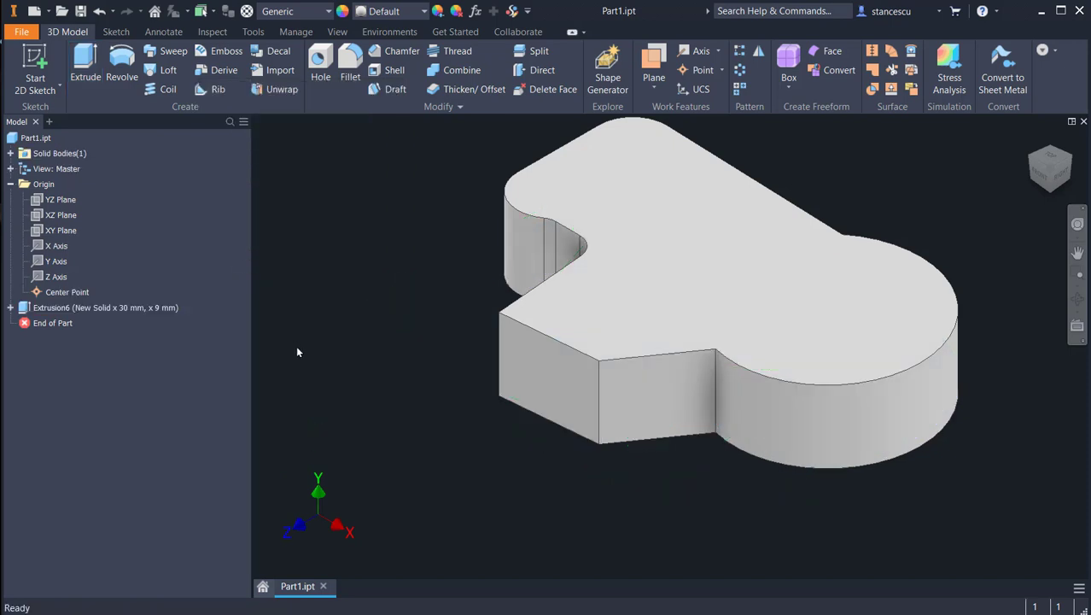
Step: Examine the stepped side profile and its dimensions in section A-A of the SPUR PLATE drawing
key("F6")
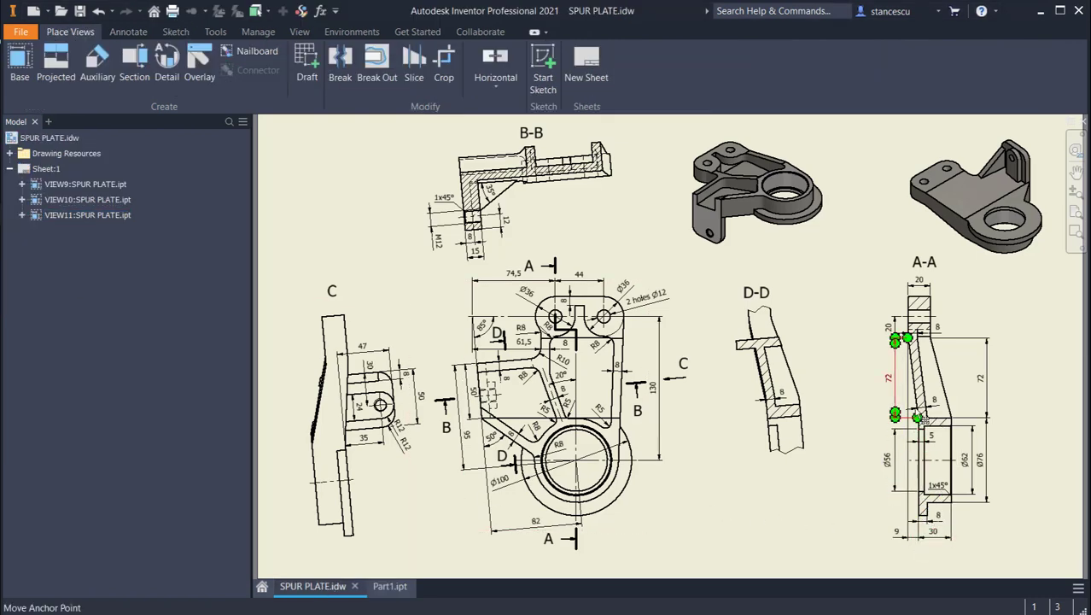
scroll(952, 413, "up", 4)
middle_click_drag(952, 413, 880, 328)
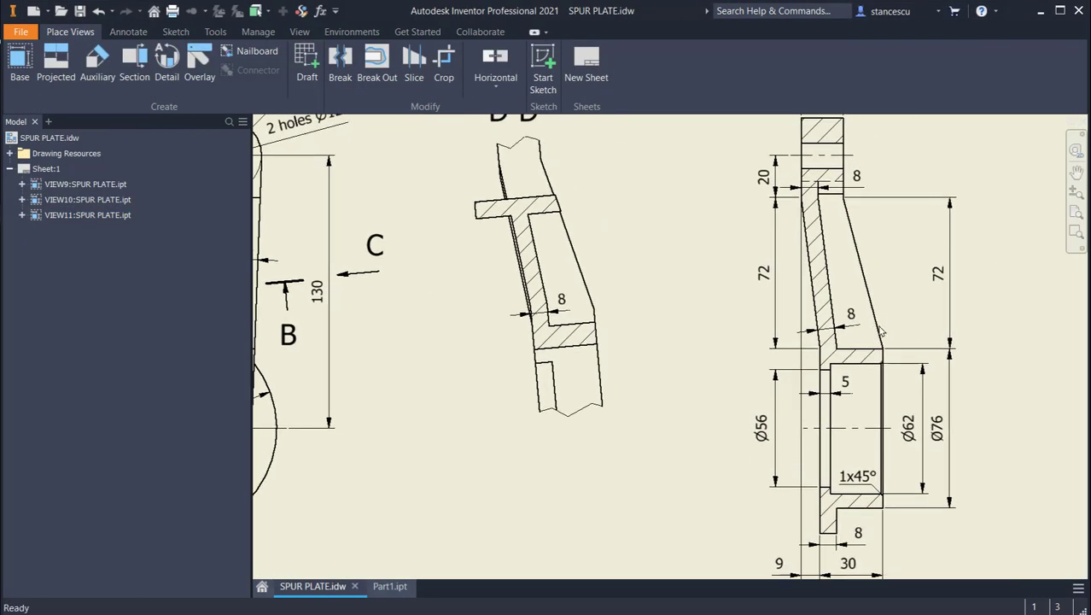
scroll(880, 333, "down", 4)
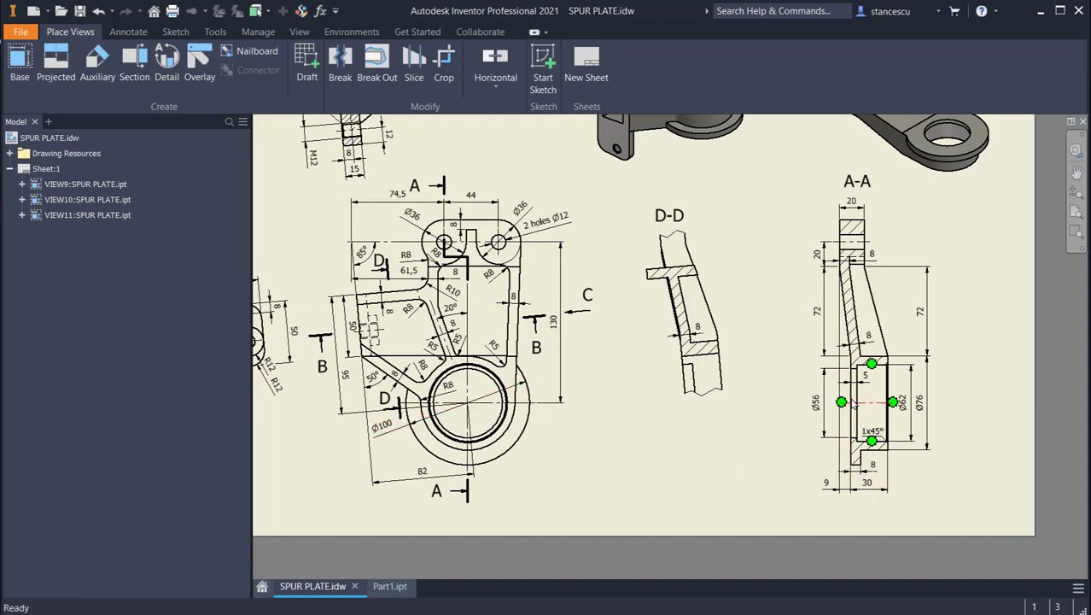
left_click(559, 402)
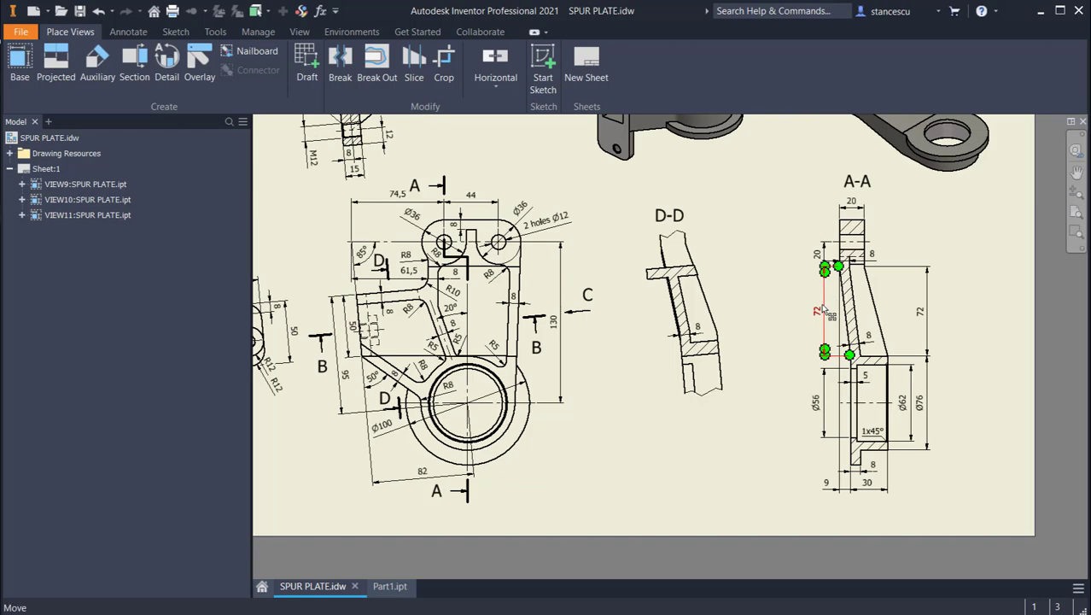
left_click(389, 587)
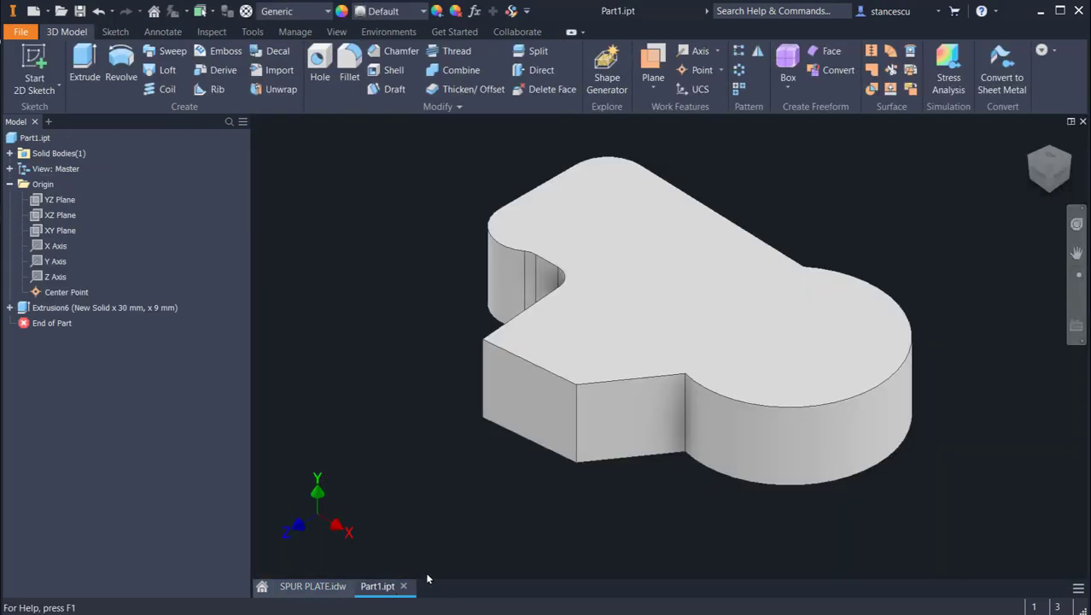
Step: Start a sketch on the XY plane with sliced graphics and project the solid's end edges into it
left_click(39, 231)
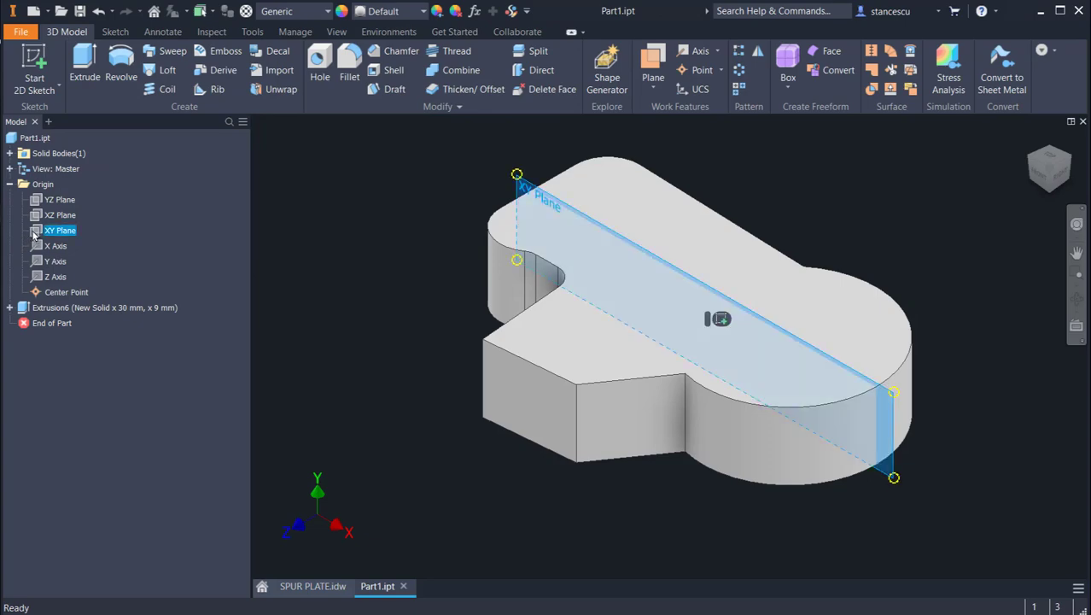
left_click(720, 317)
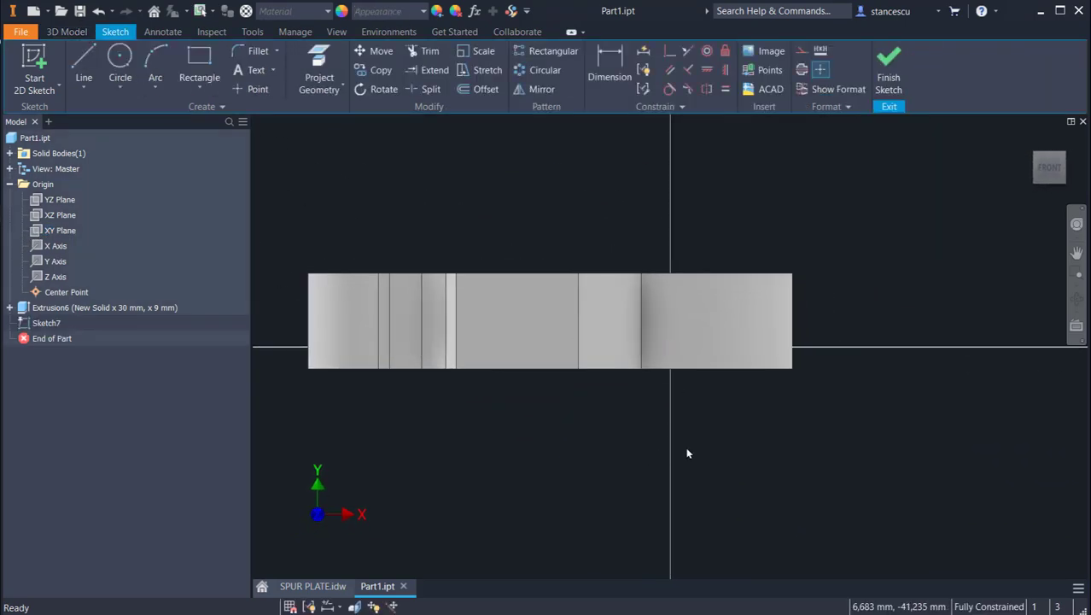
key("F7")
mouse_move(596, 462)
middle_mouse_down()
mouse_move(683, 412)
mouse_move(713, 424)
middle_mouse_up()
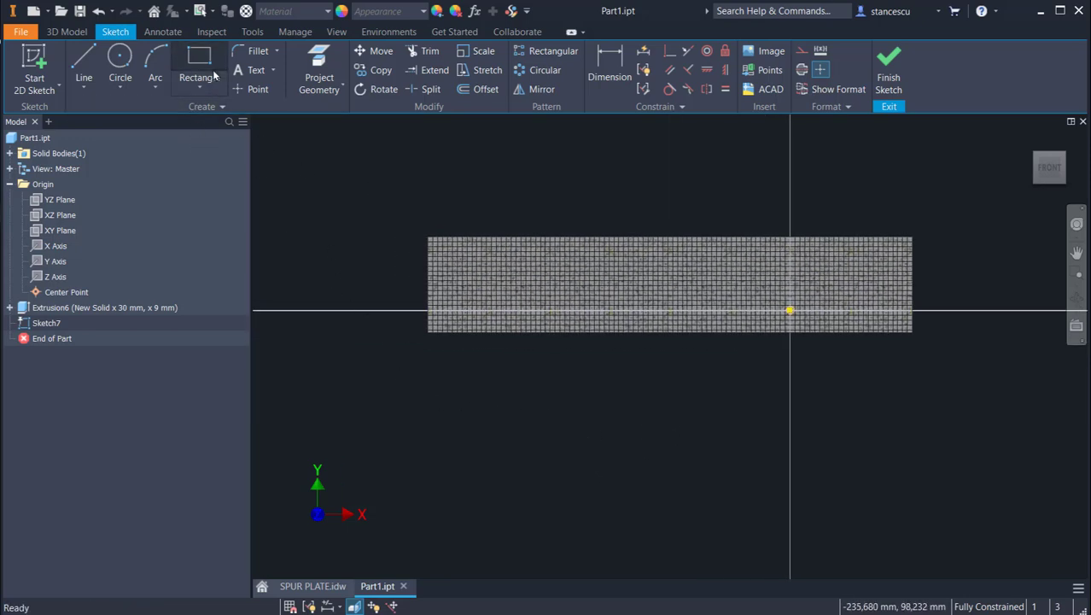
left_click(318, 72)
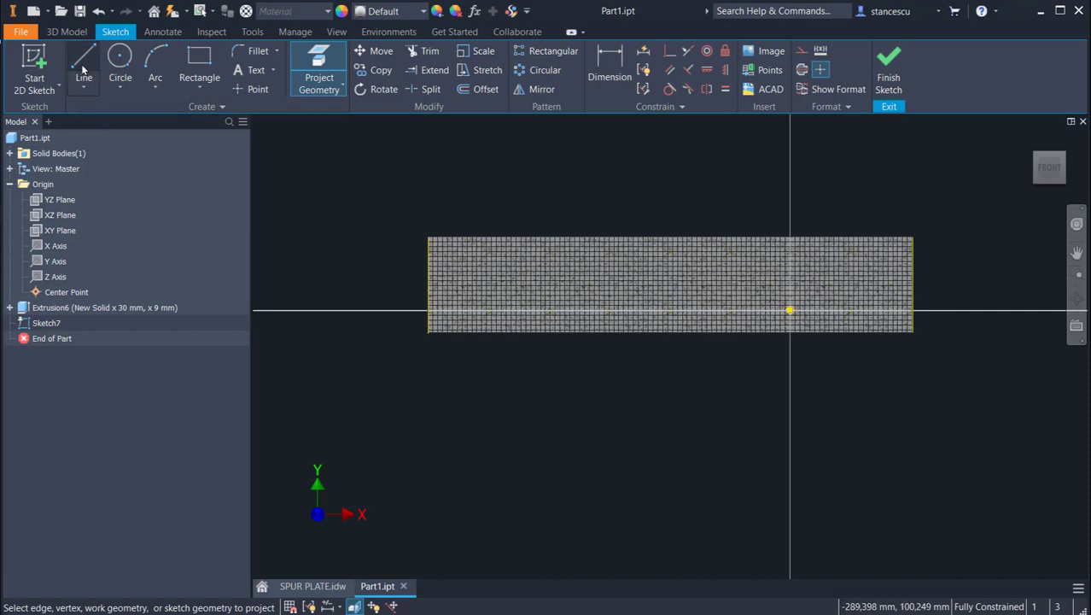
Step: Sketch the stepped lower edge below the solid with lines about 78, 47 and 75 mm long, plus an 8 mm vertical left end
left_click(83, 70)
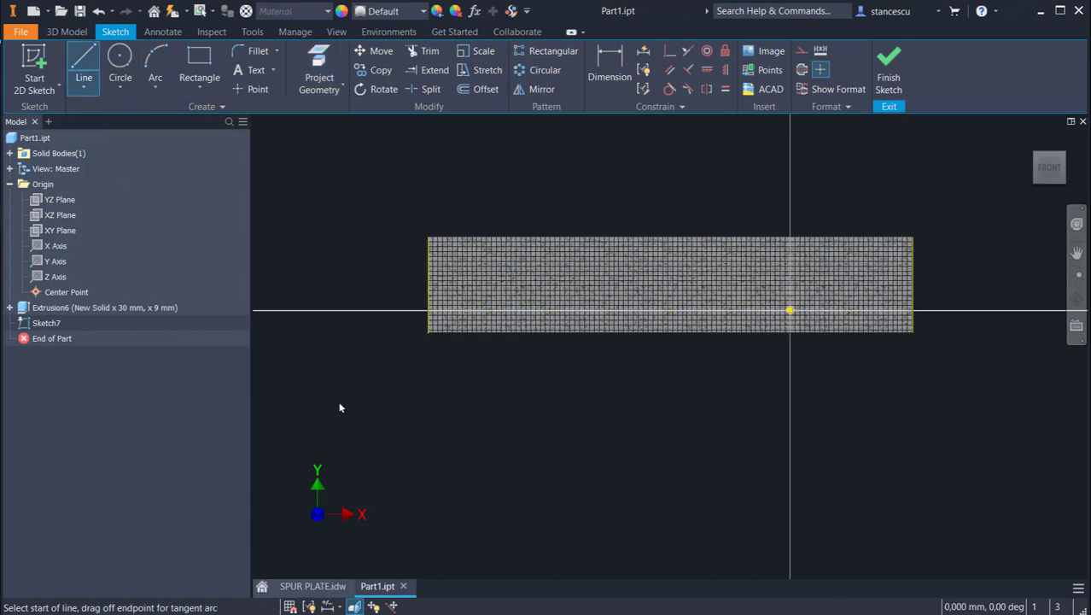
left_click(911, 436)
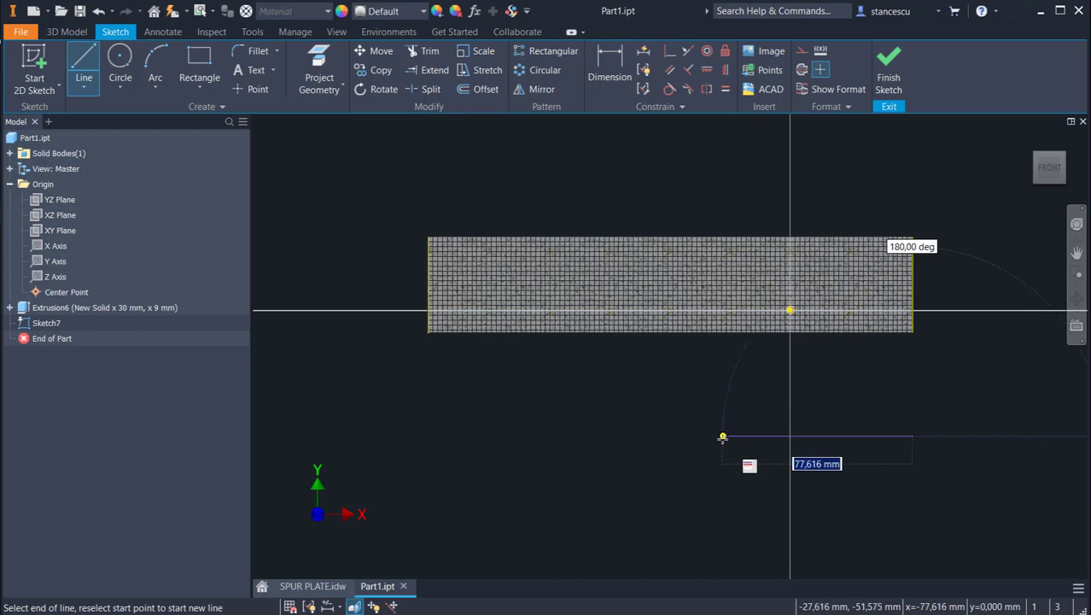
left_click(723, 436)
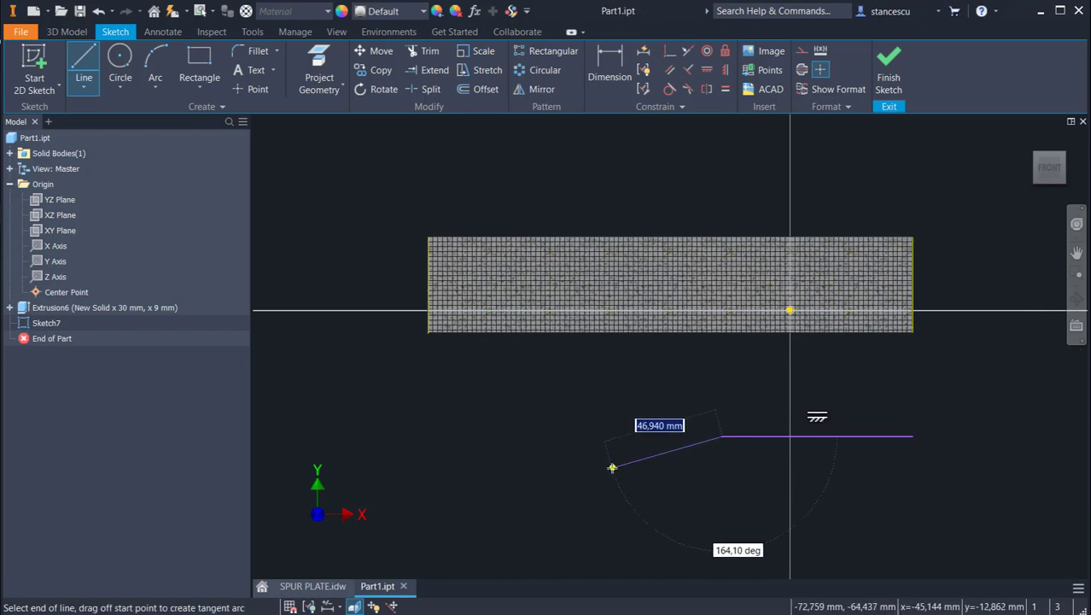
left_click(611, 467)
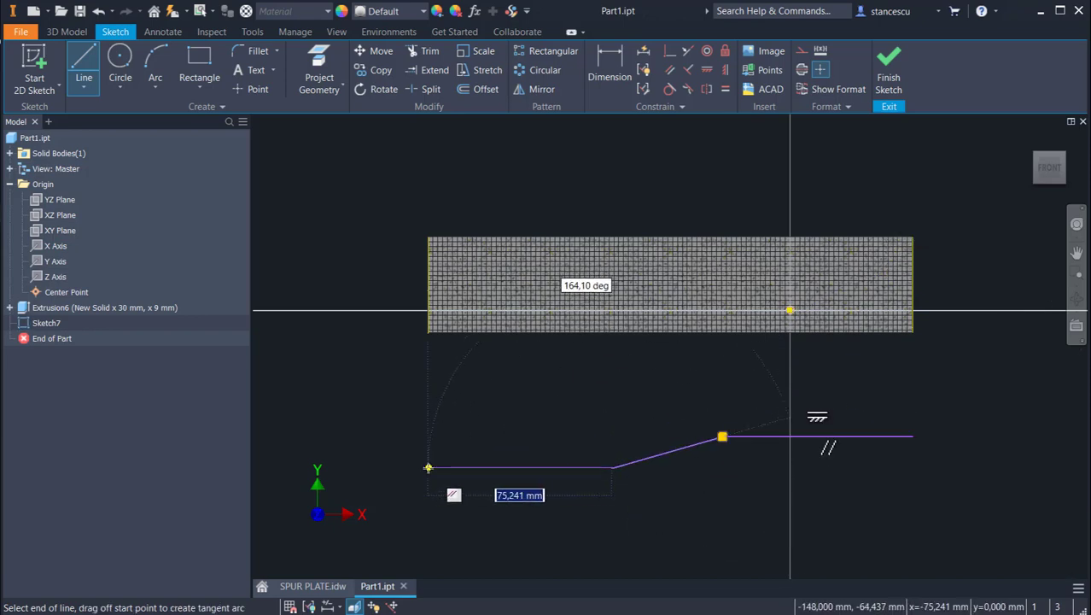
left_click(428, 467)
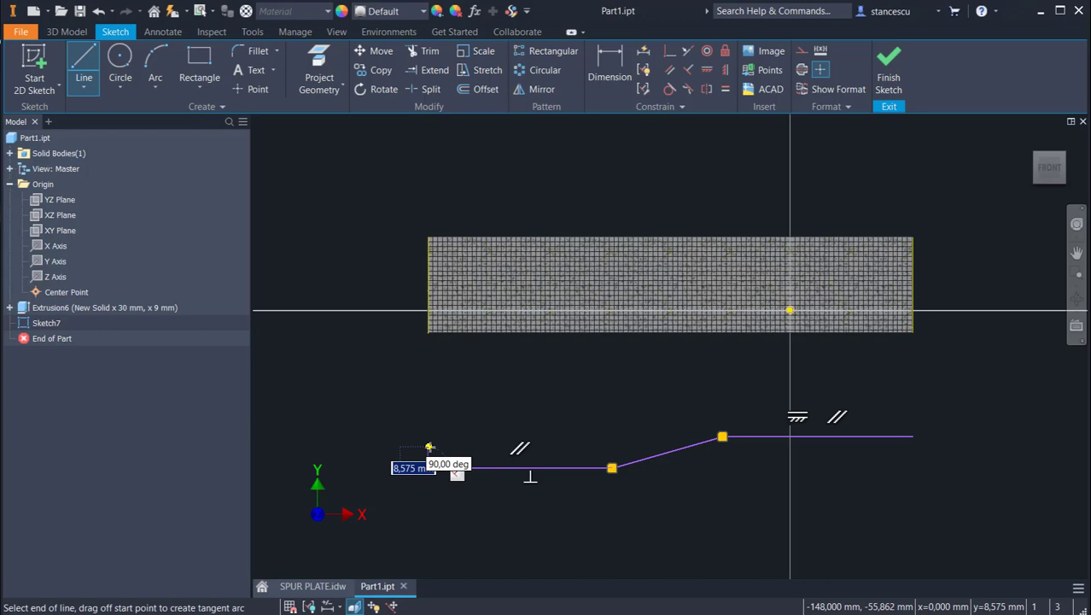
type("8")
key("Return")
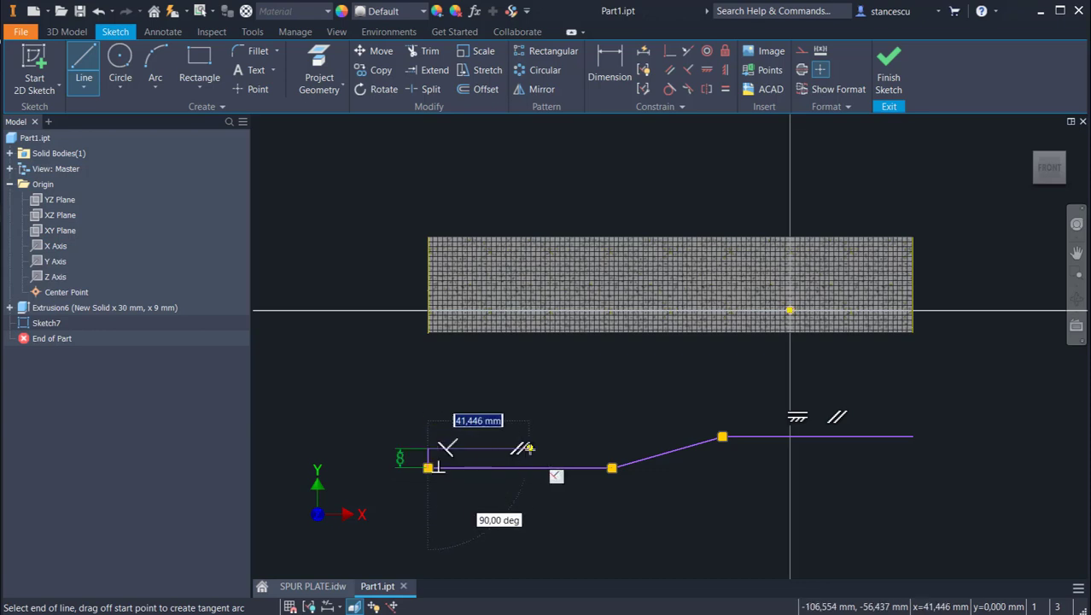
Step: Draw the upper stepped edge parallel to the lower one and close the profile at its right end
left_click(591, 449)
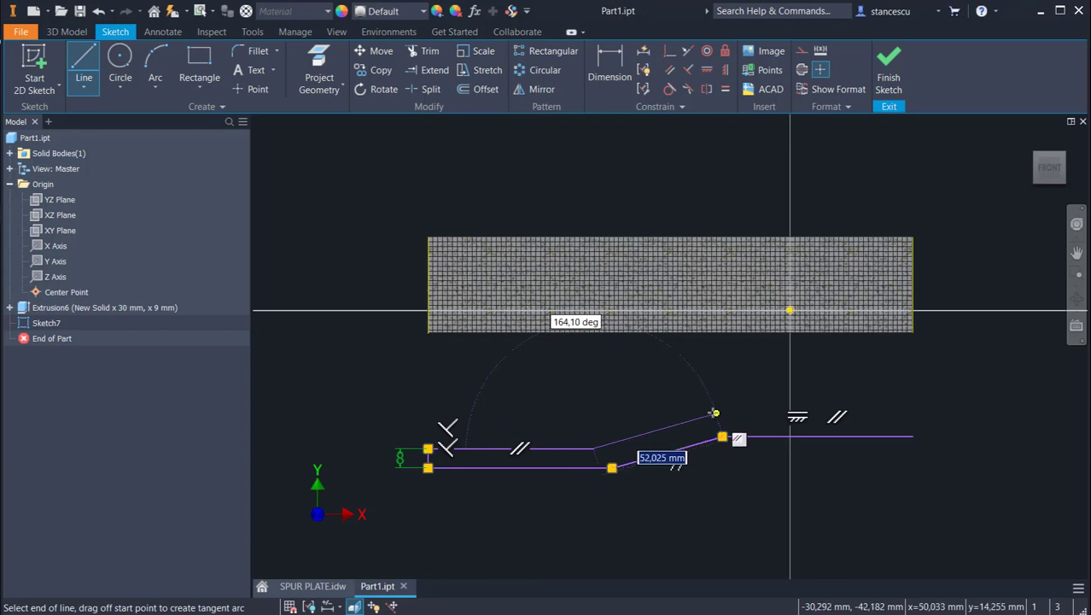
left_click(715, 413)
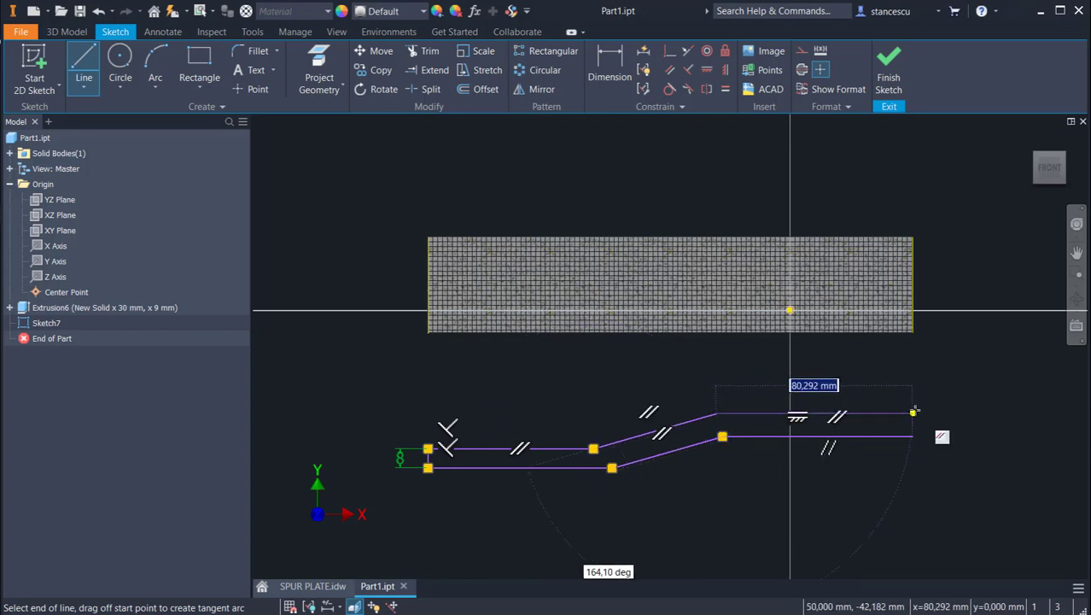
left_click(912, 414)
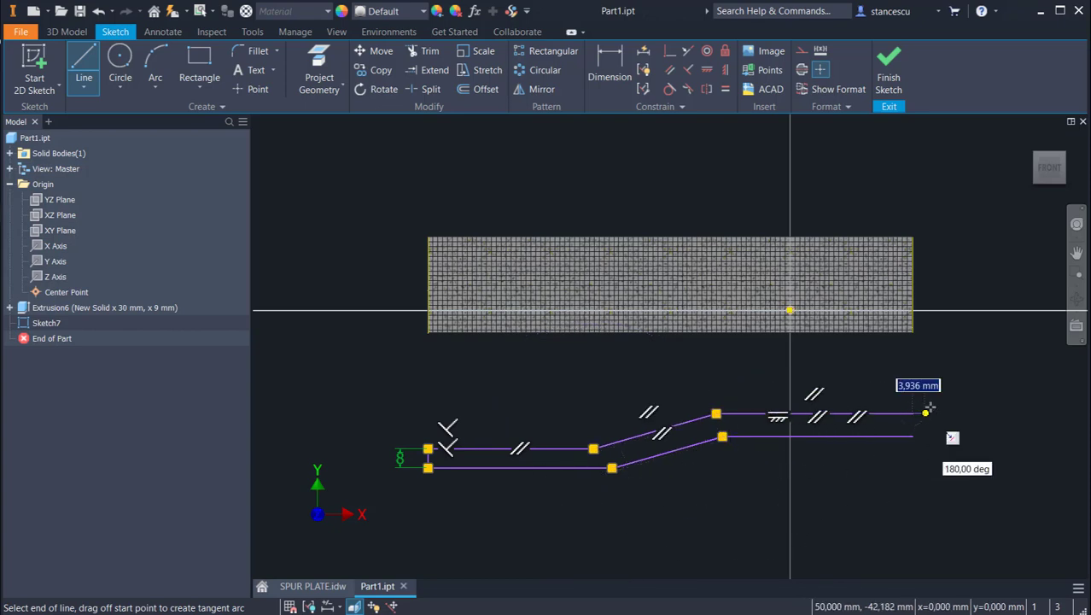
right_click(935, 410)
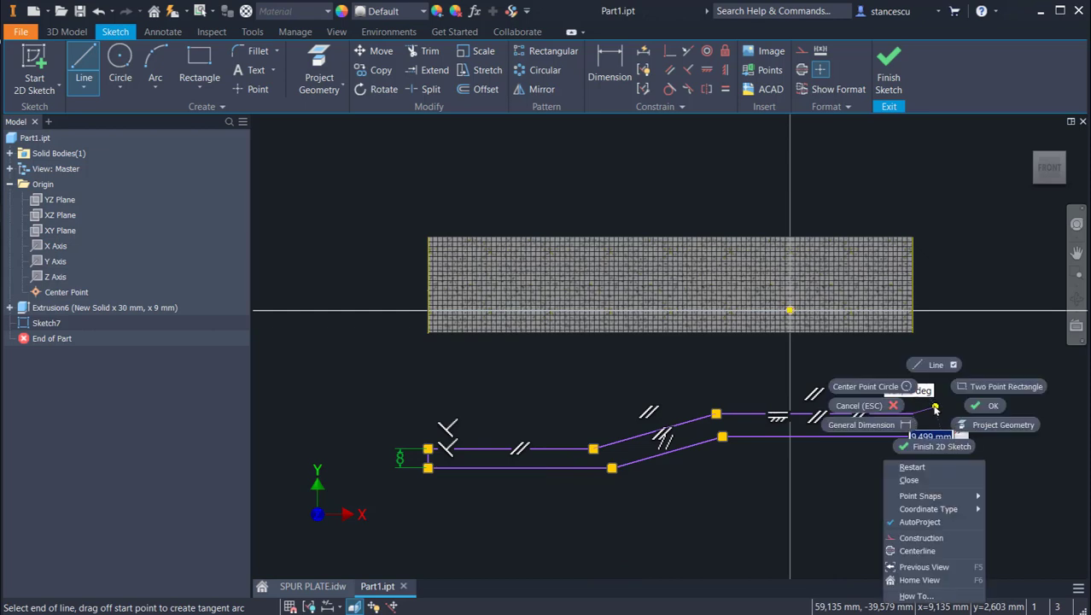
left_click(907, 481)
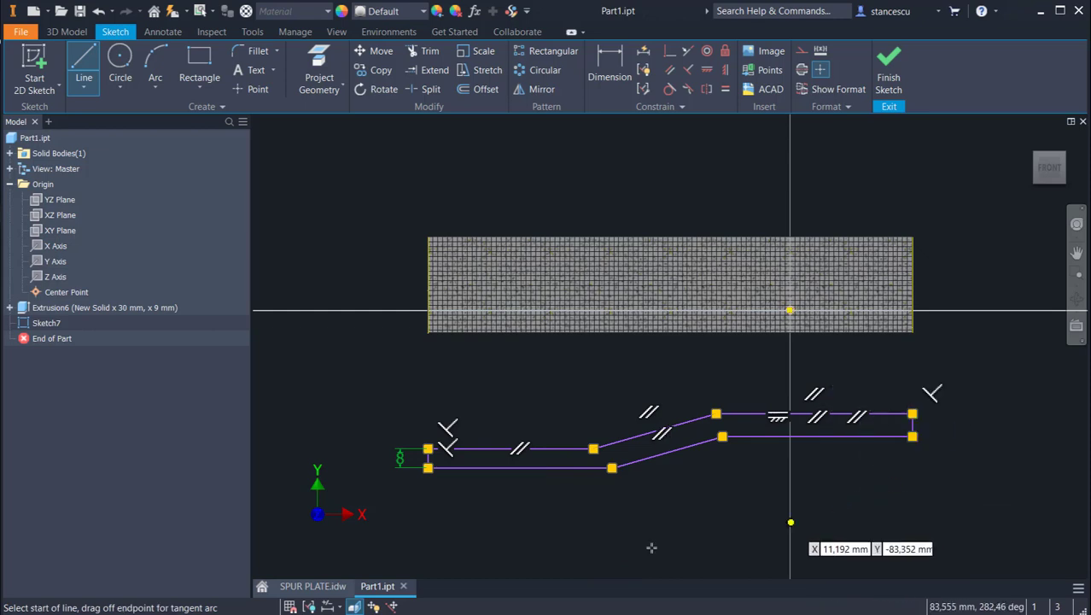
key("Escape")
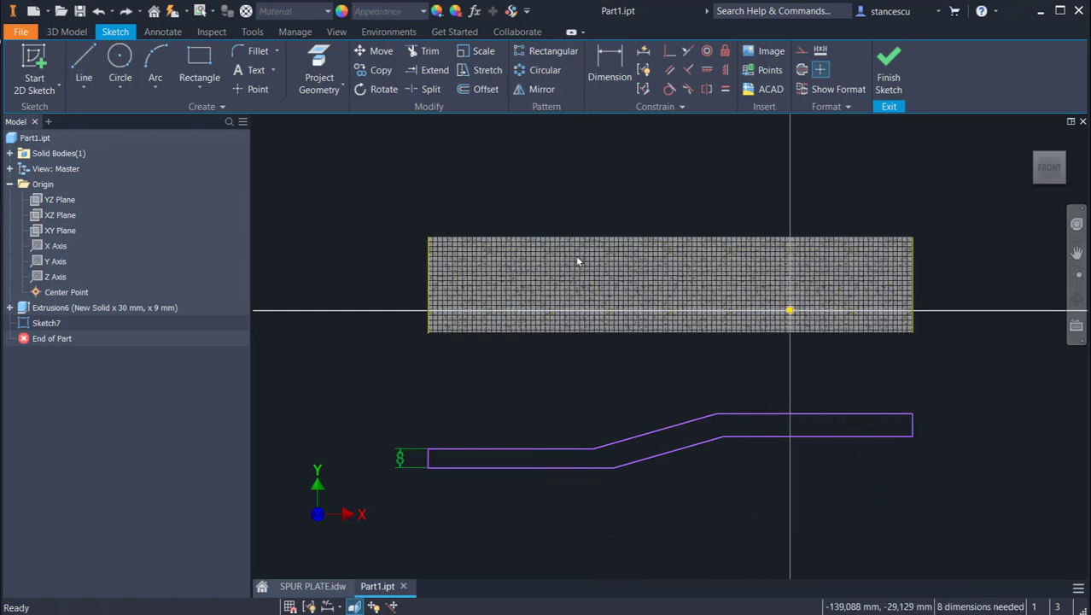
Step: Dimension the vertical offset between the two lower horizontal lines of the profile as 9 mm
left_click(610, 74)
left_click(851, 438)
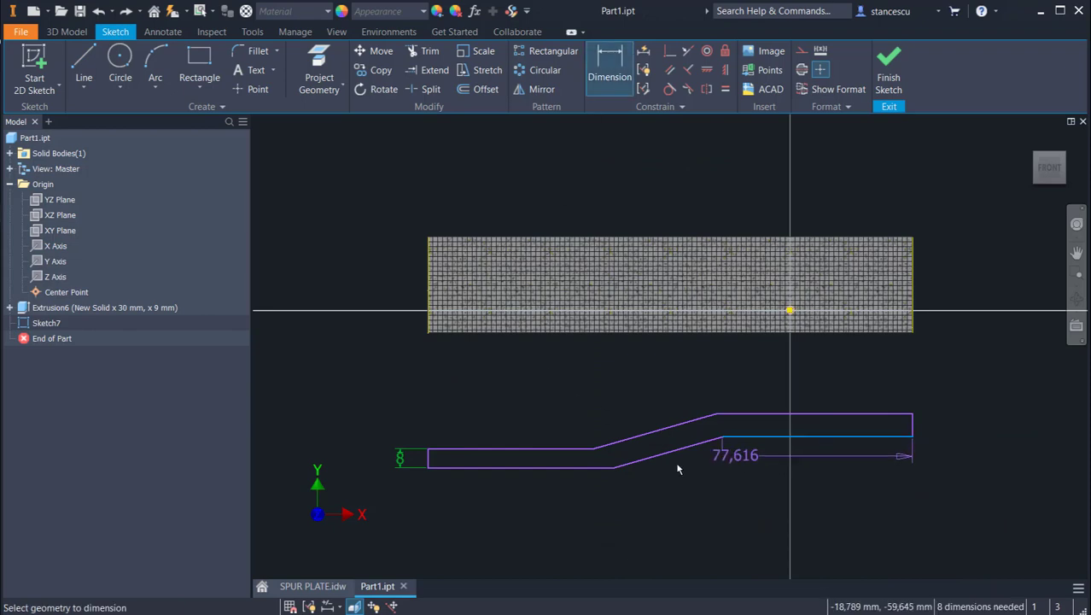
left_click(561, 469)
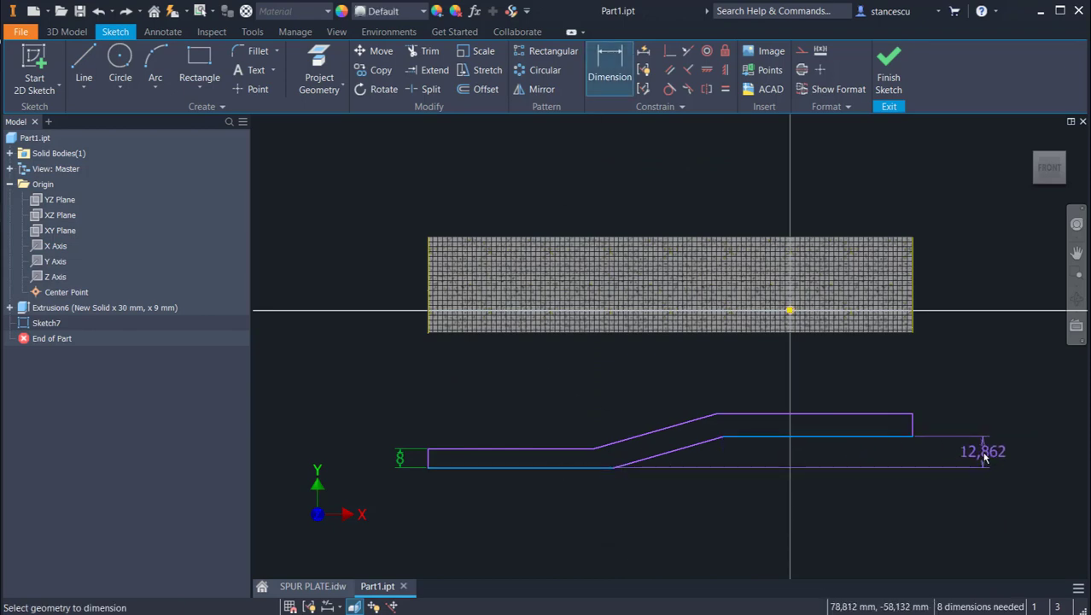
left_click(978, 458)
type("9")
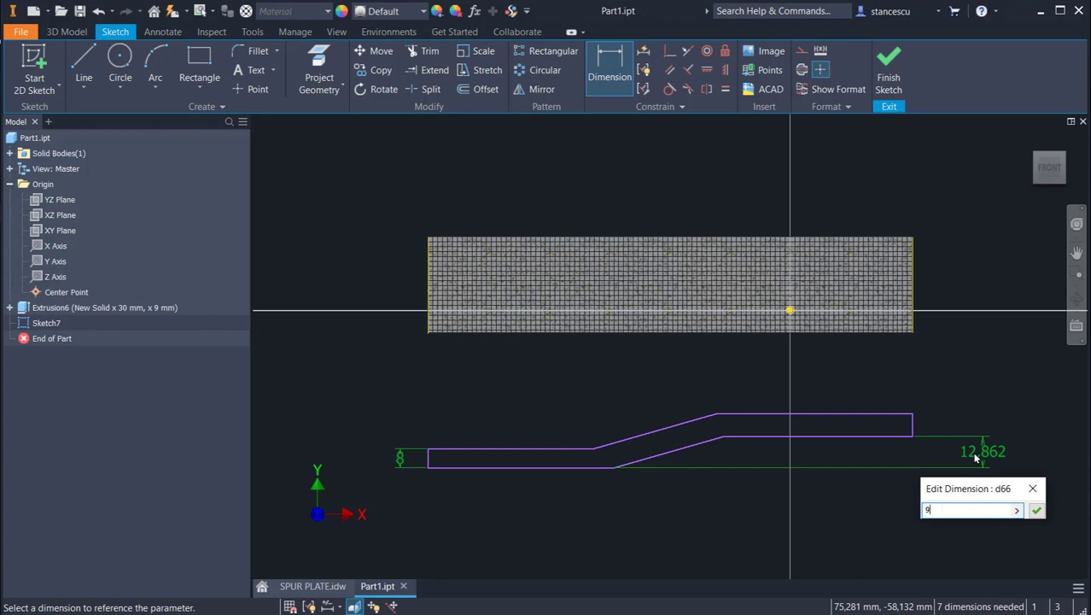
key("Return")
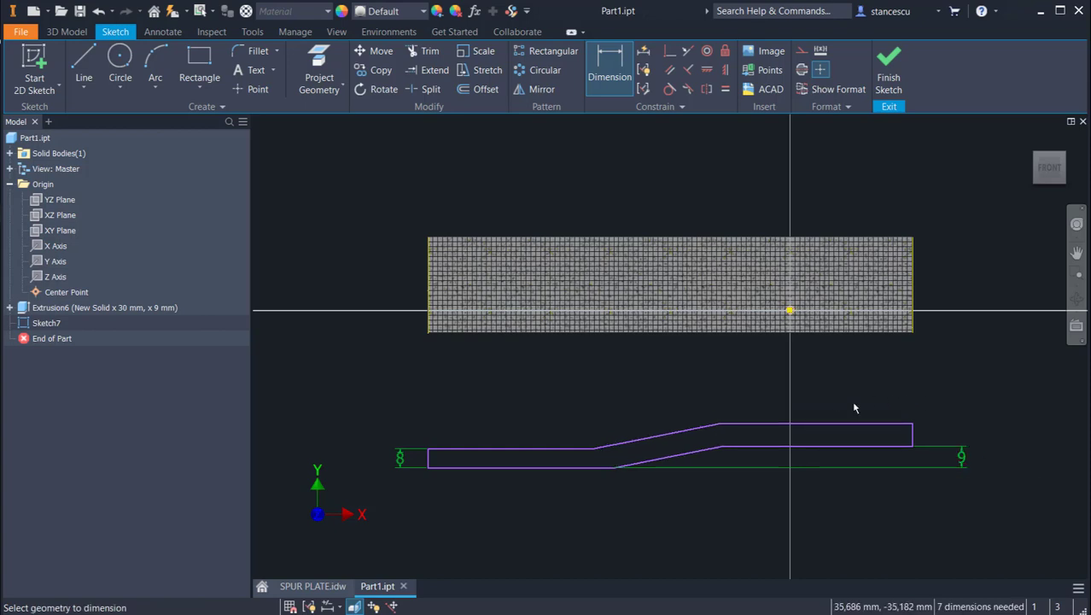
Step: Dimension the sloped segment's thickness and link it to the left end's 8 mm dimension (d65)
left_click(659, 436)
left_click(675, 464)
left_click(659, 391)
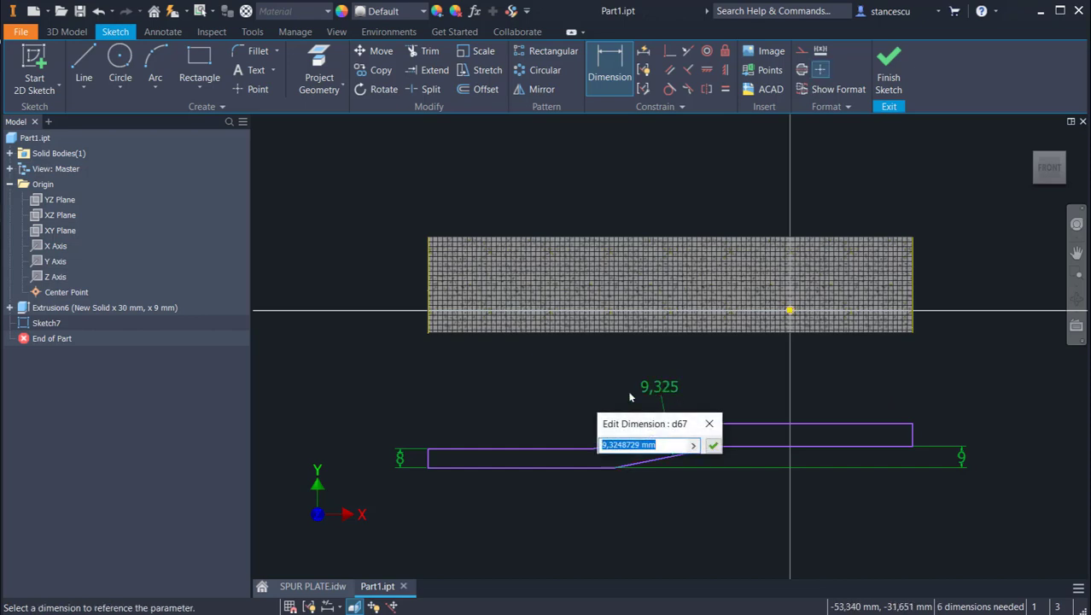
left_click(400, 458)
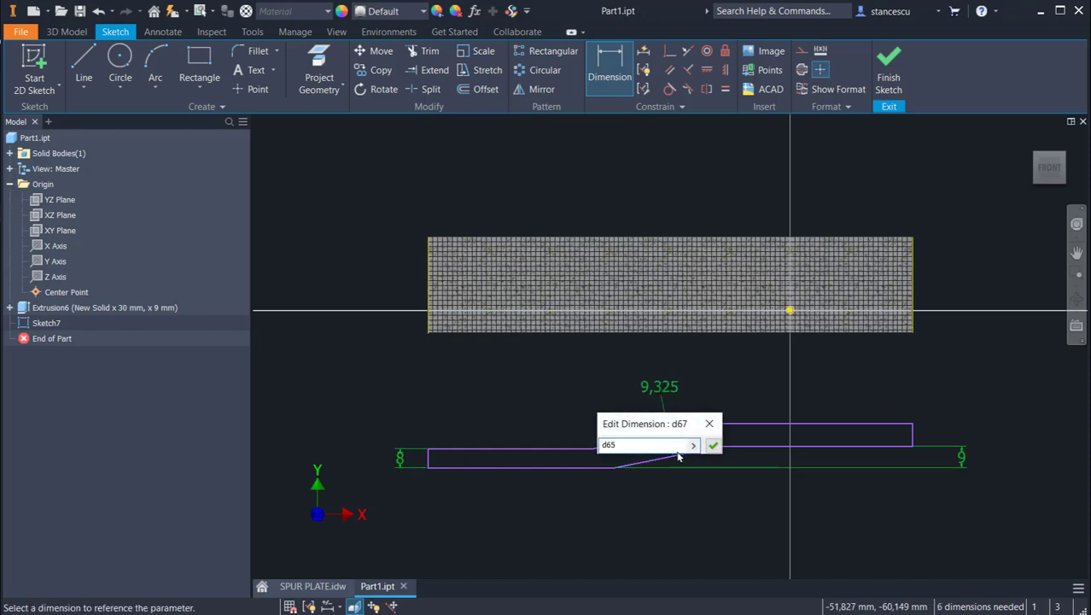
left_click(711, 446)
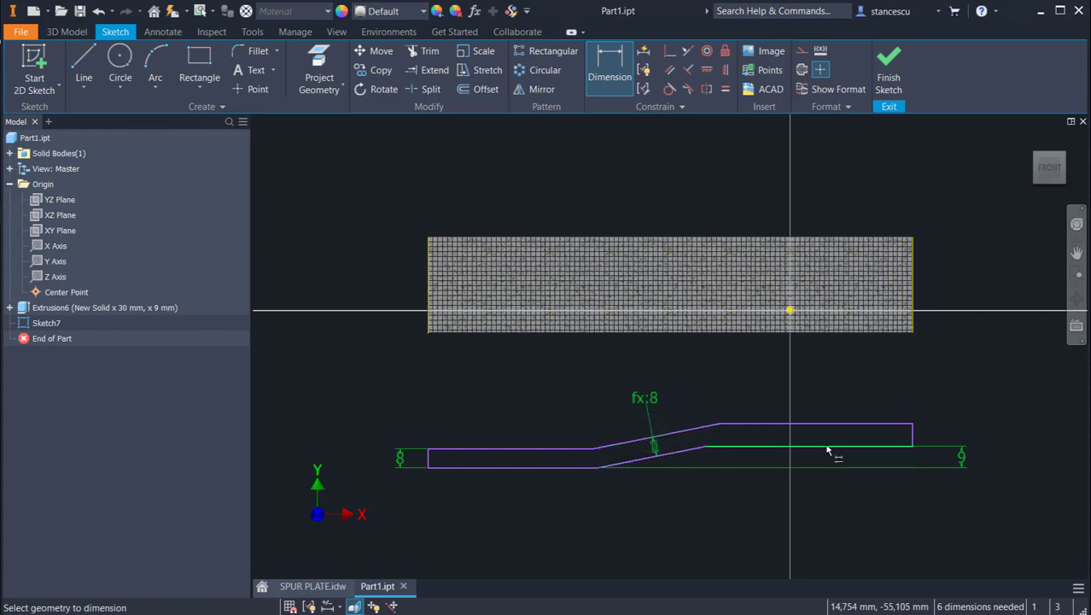
Step: Dimension the raised right segment's thickness and link it to the left end's 8 mm dimension (d65)
left_click(826, 431)
left_click(840, 377)
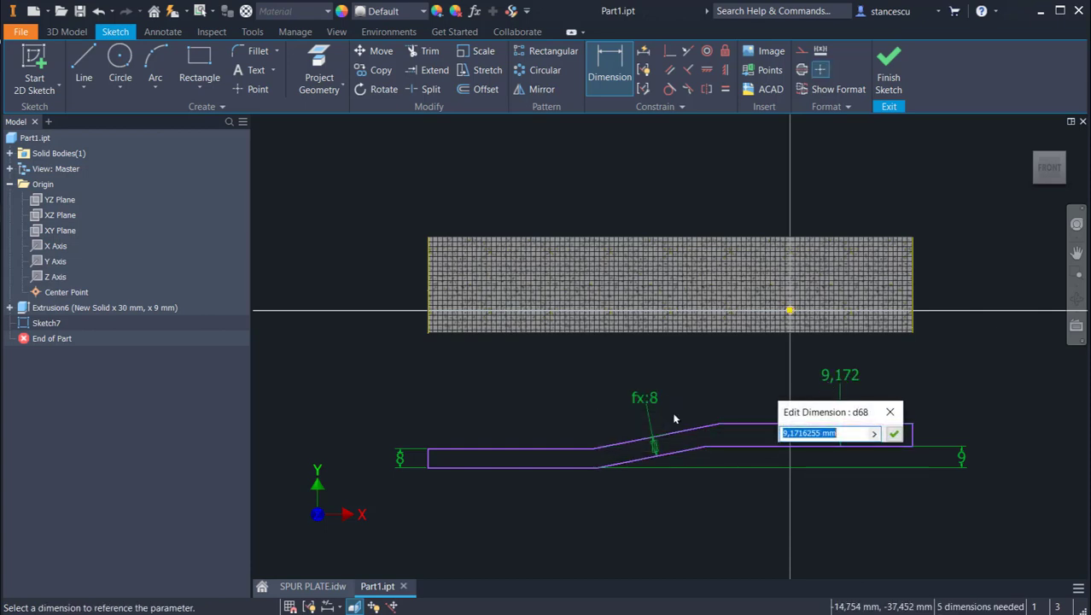
left_click(401, 458)
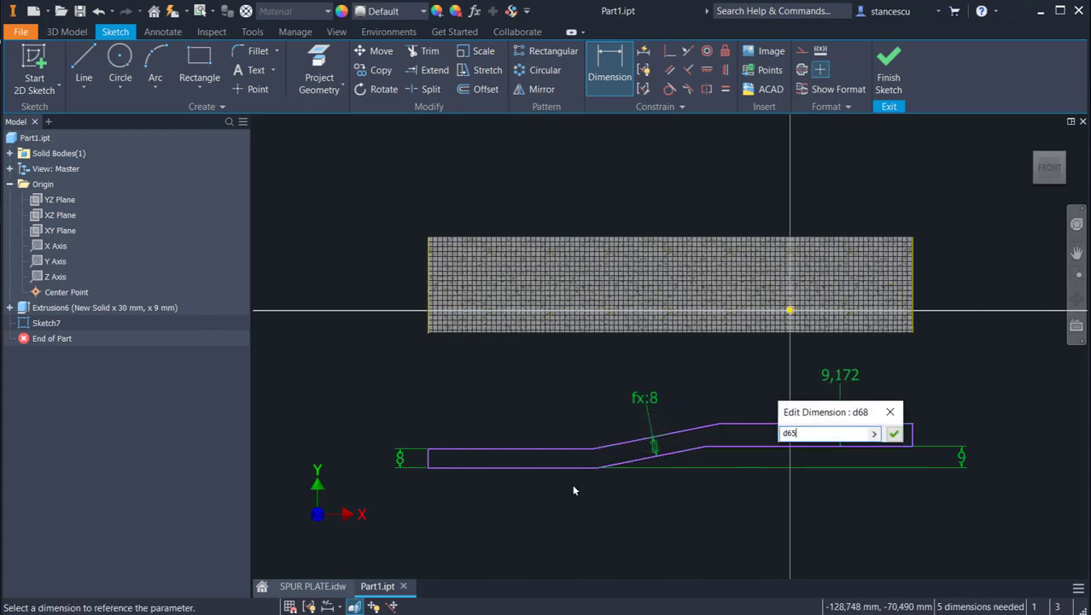
left_click(894, 435)
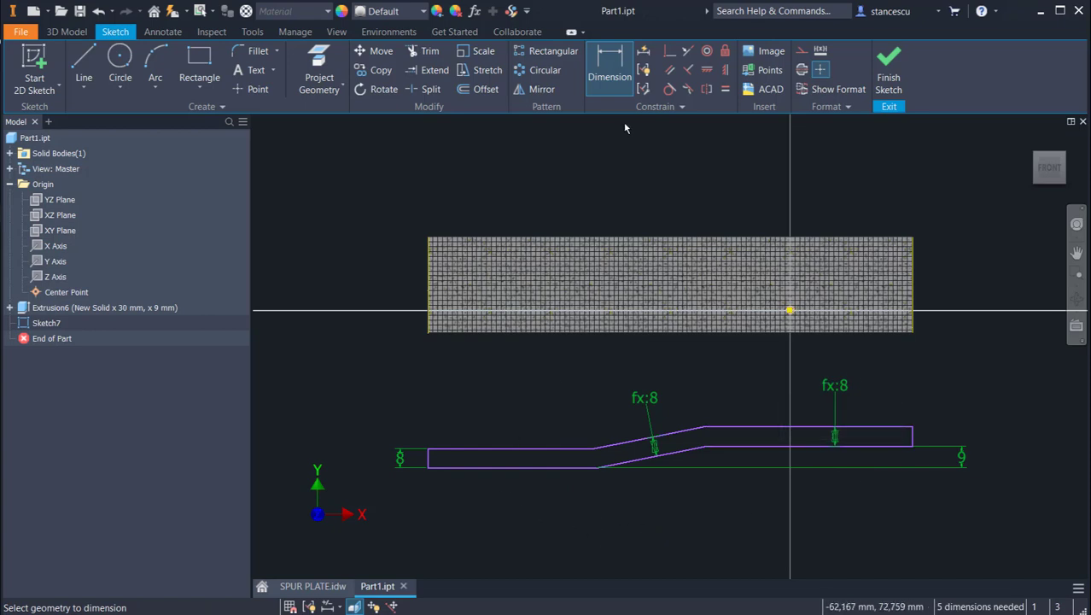
Step: Dimension the horizontal length of the lower sloped line as 72 mm
left_click(669, 495)
left_click(663, 526)
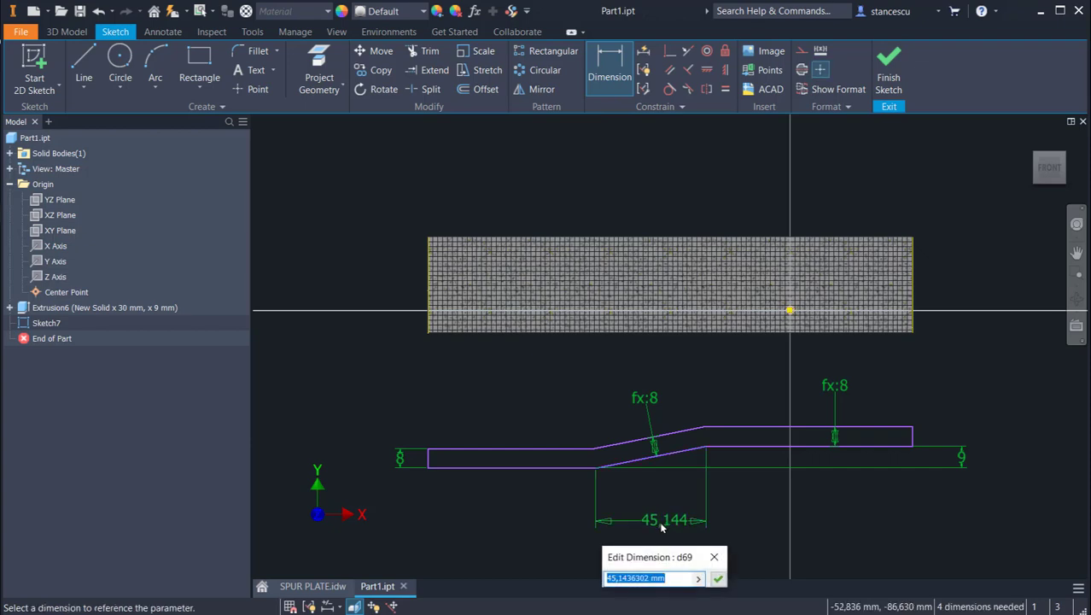
type("72")
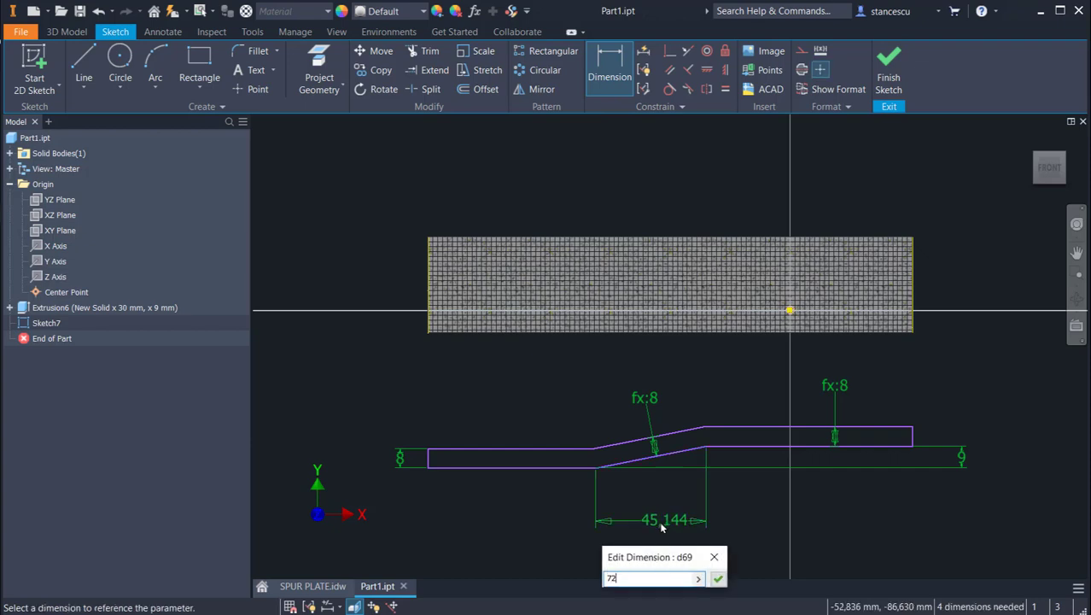
key("Return")
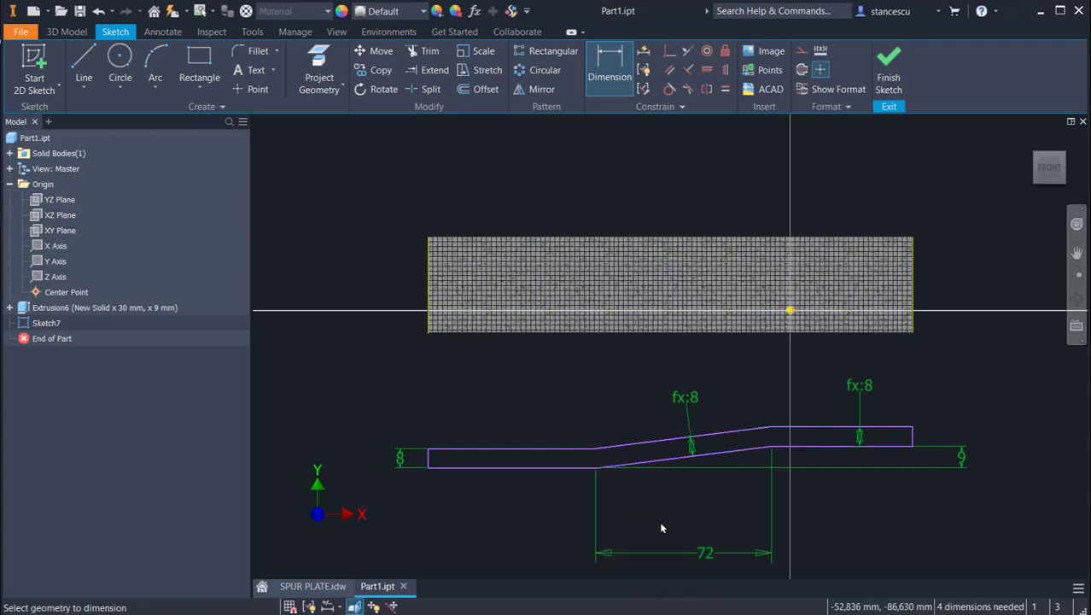
Step: Dimension the raised segment's lower line with the formula 100/2+130-20-d69, referencing the slope's 72 mm dimension
left_click(912, 446)
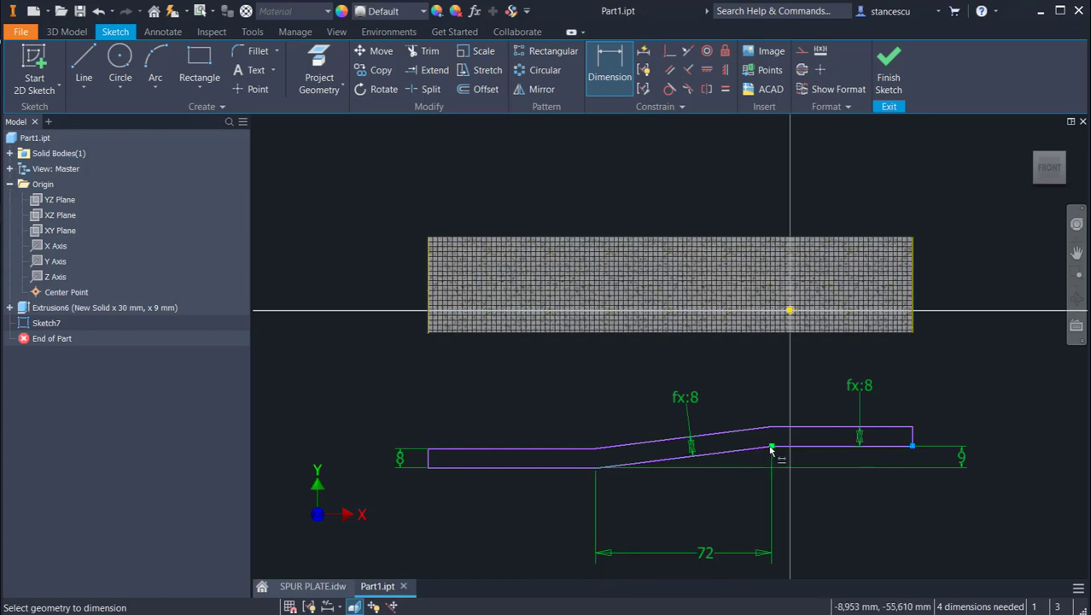
left_click(771, 445)
left_click(841, 521)
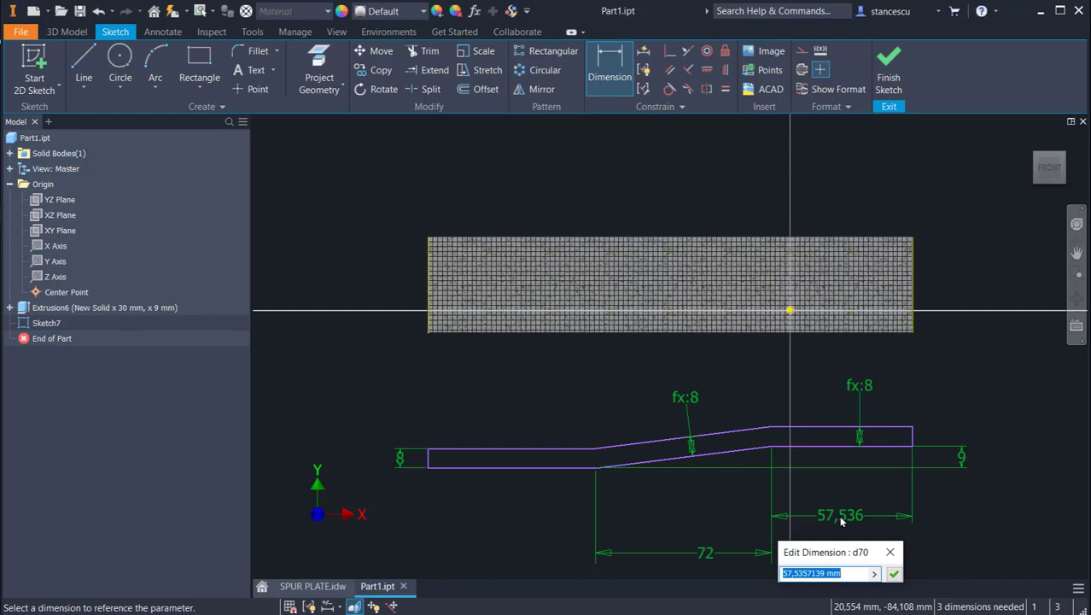
type("100/2+130")
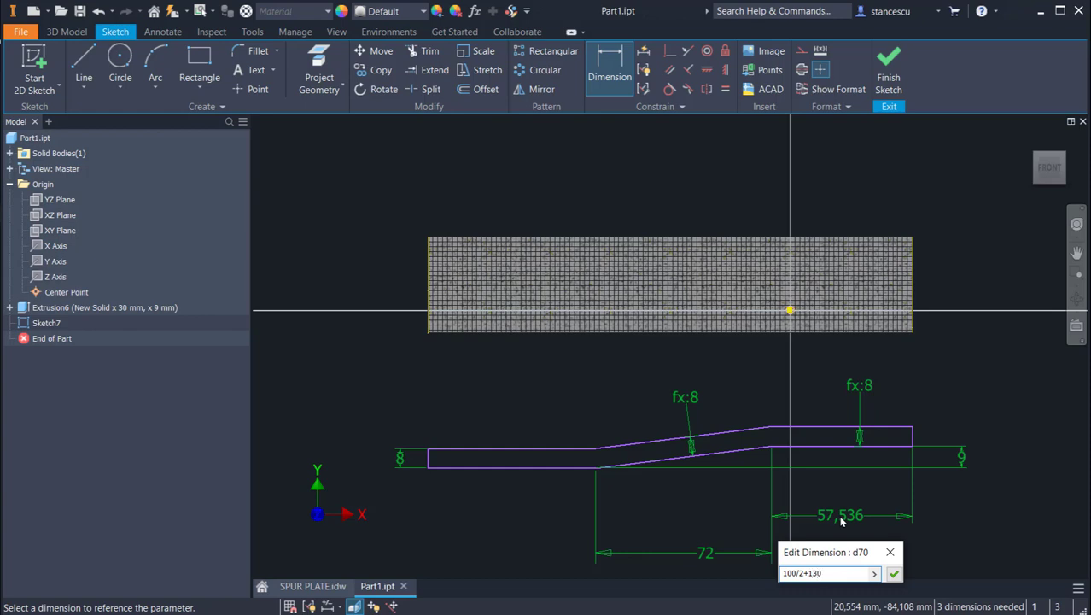
type("-2")
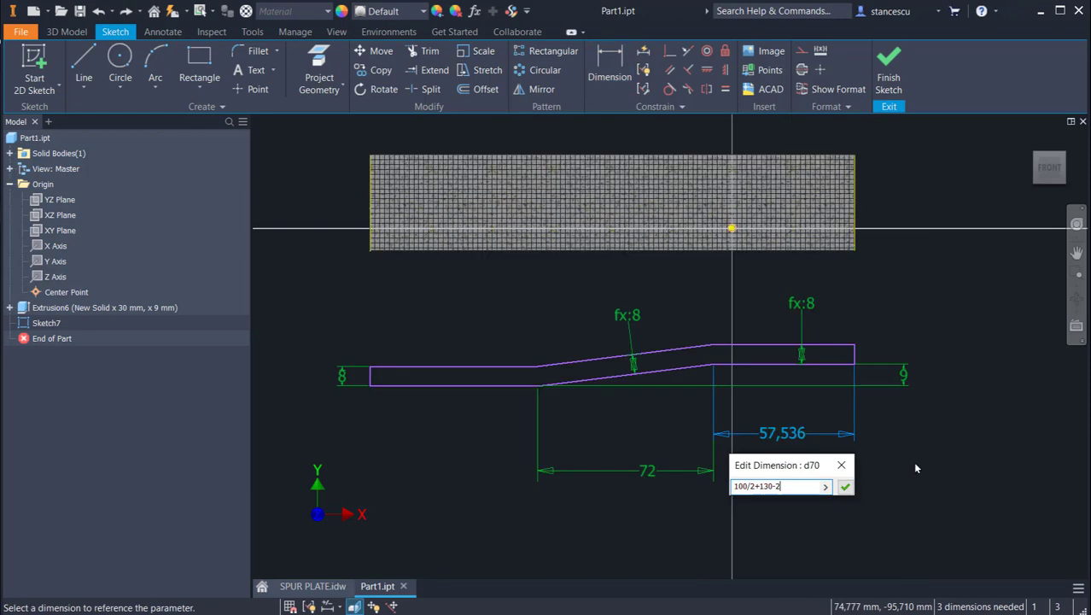
type("0-")
left_click(652, 471)
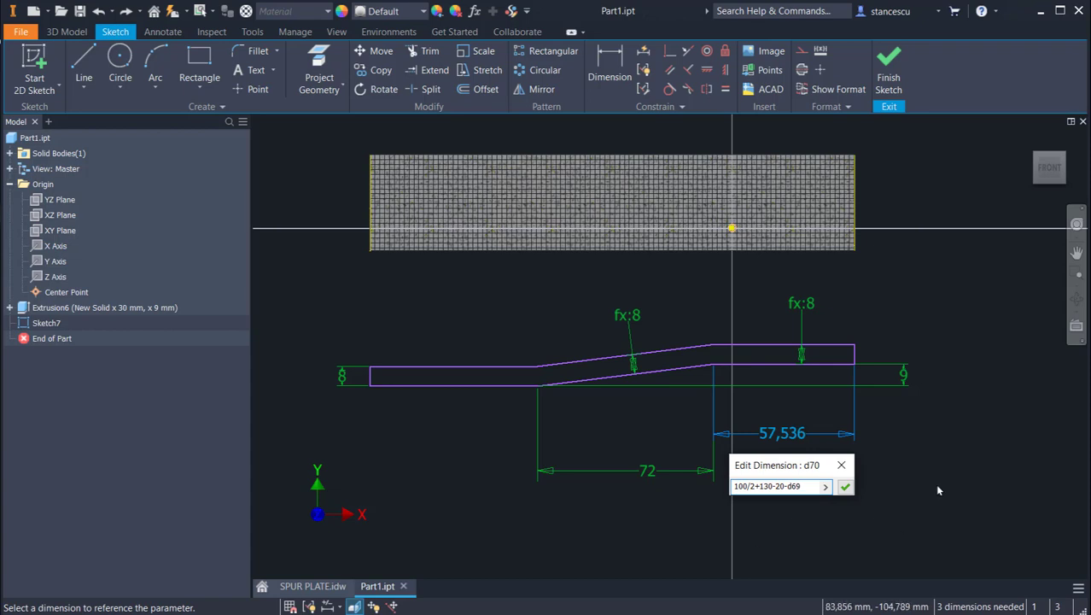
key("Return")
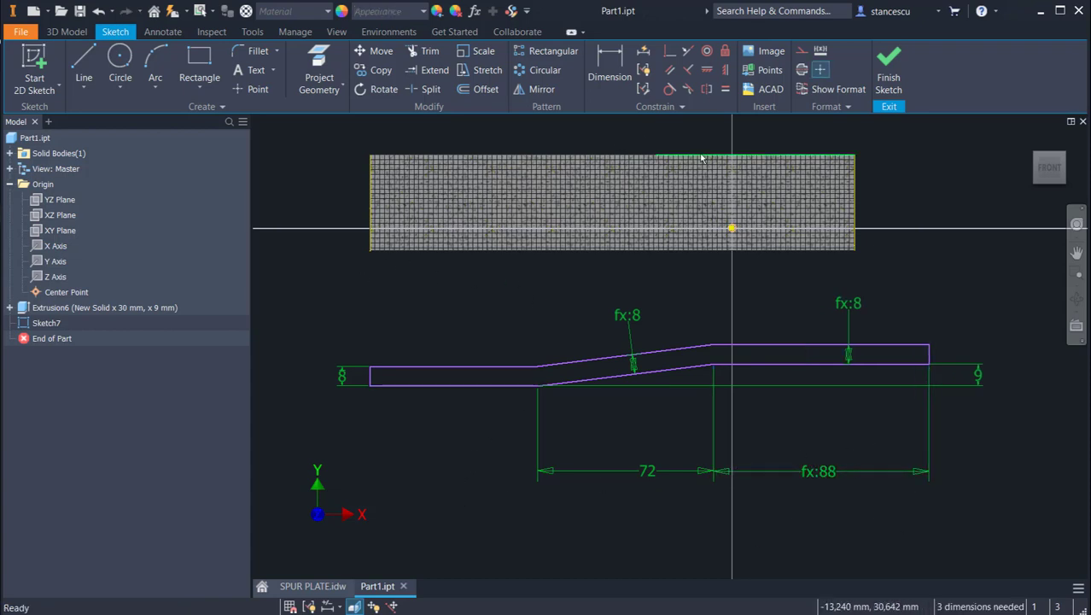
Step: Make the profile's right end line collinear with the solid's projected right edge
left_click(687, 51)
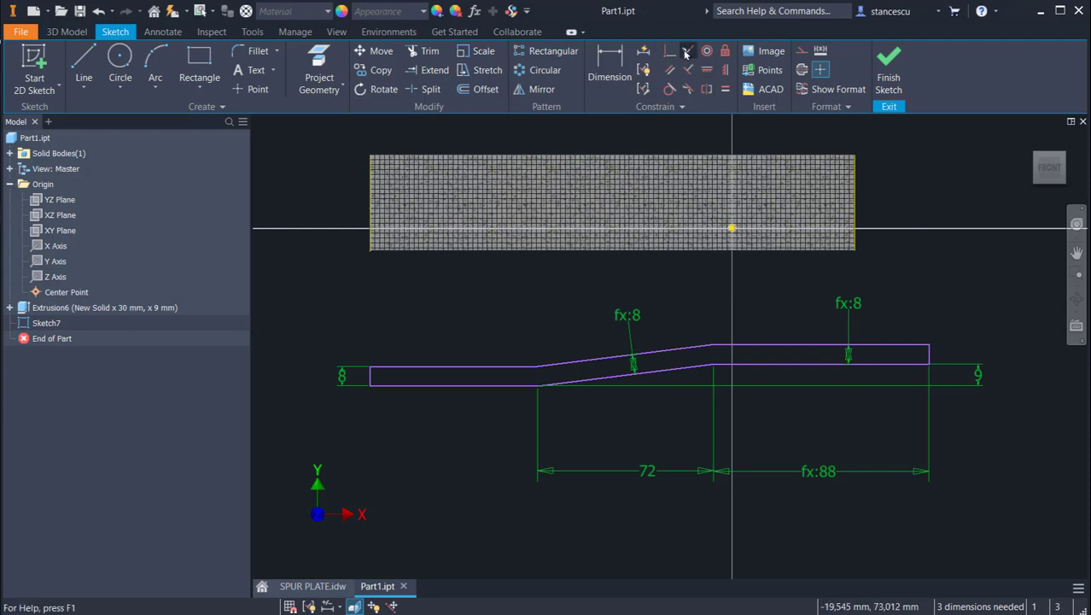
left_click(853, 204)
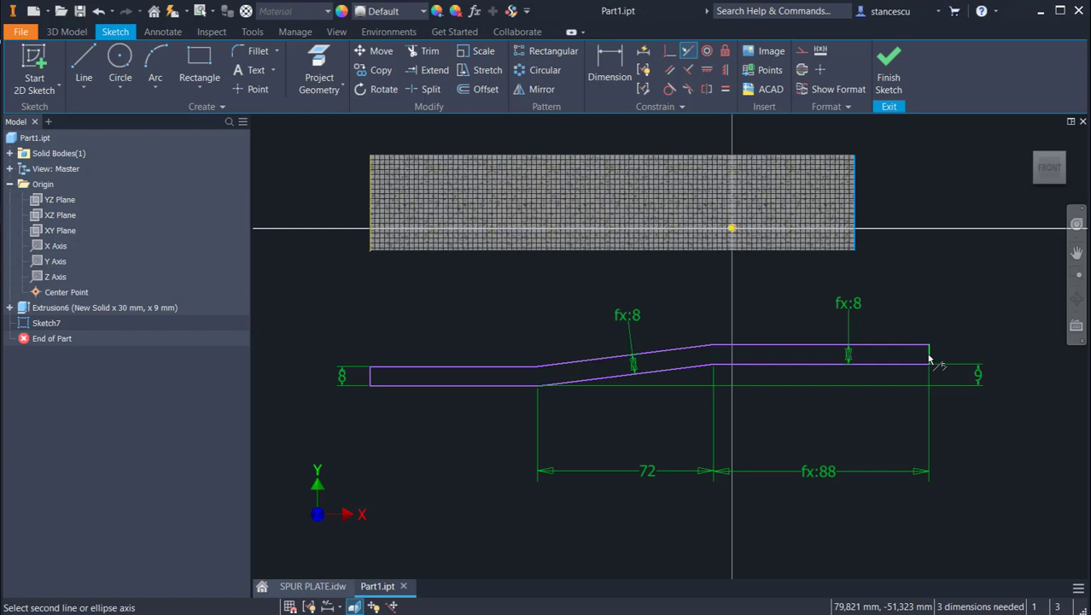
left_click(929, 358)
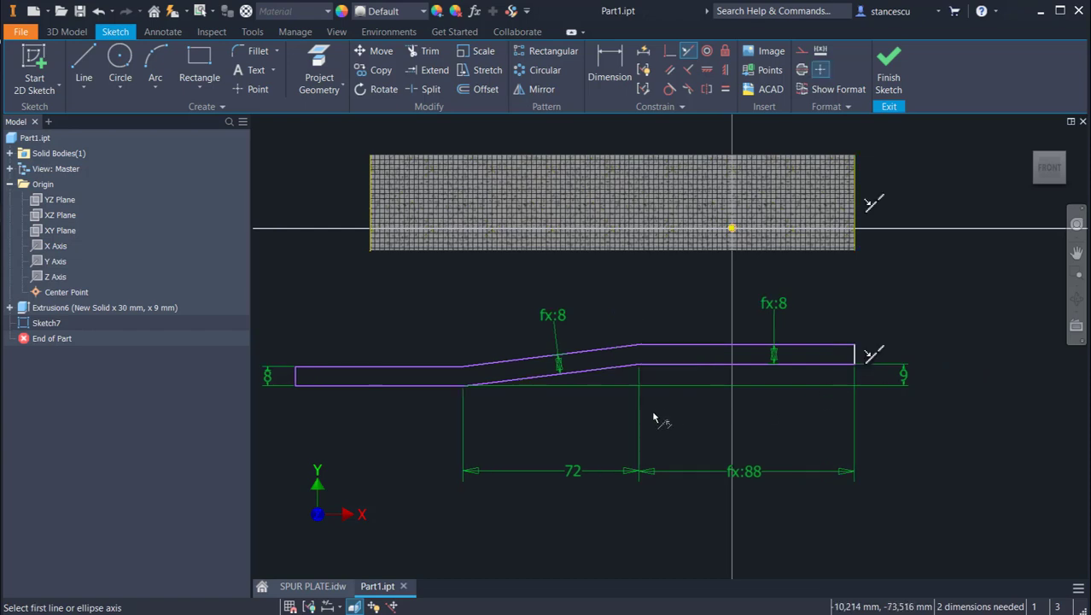
Step: Make the profile's left end line collinear with the solid's projected left edge
left_click(372, 198)
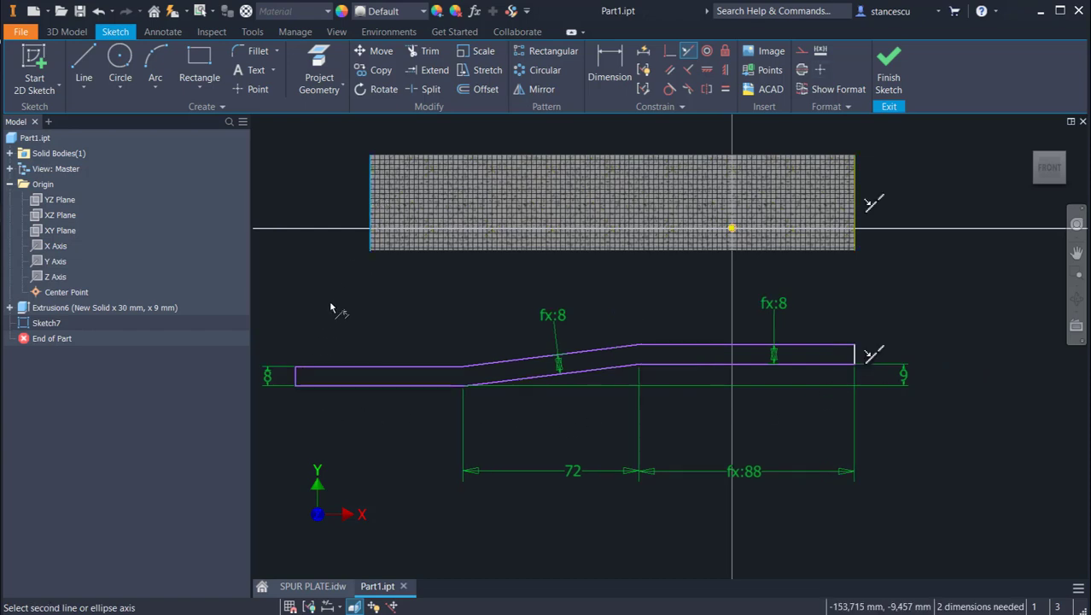
left_click(295, 381)
scroll(674, 349, "down", 1)
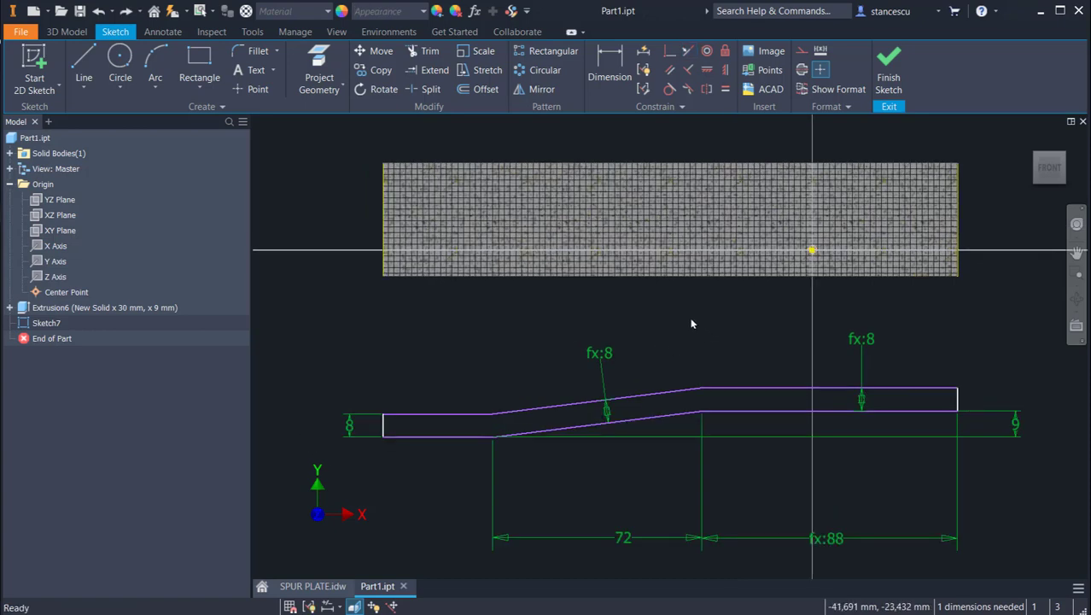
Step: Move the stepped profile up onto the solid, make its lower-left corner coincident with the solid's lower-left corner, and finish the sketch
left_click_drag(727, 393, 742, 227)
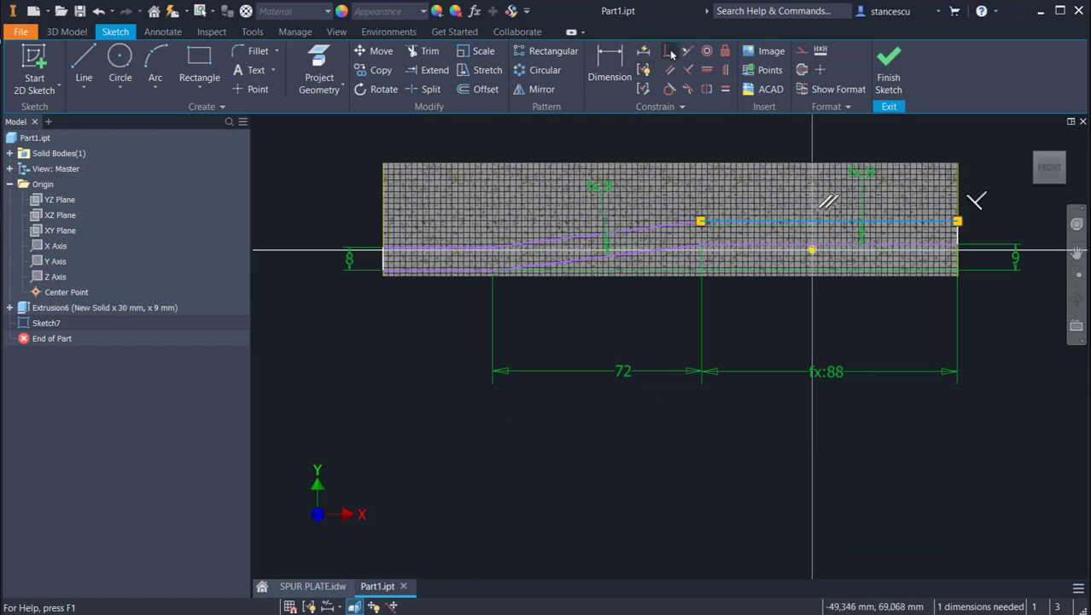
left_click(609, 68)
left_click(383, 277)
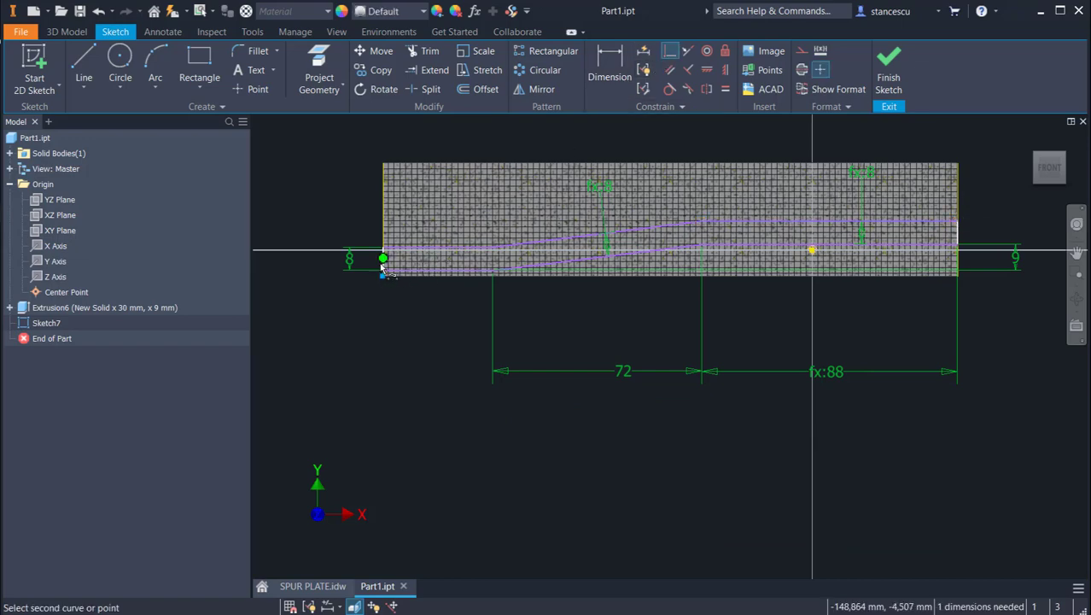
left_click(384, 269)
left_click(887, 81)
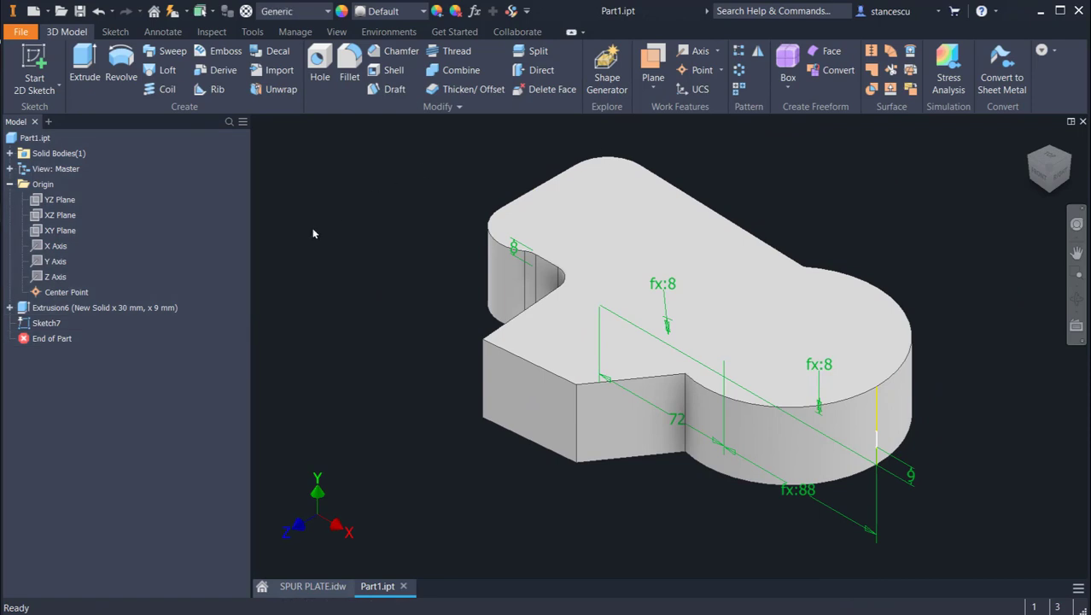
Step: Extrude the stepped profile symmetrically through all with the Intersect operation to shape the solid
left_click(85, 67)
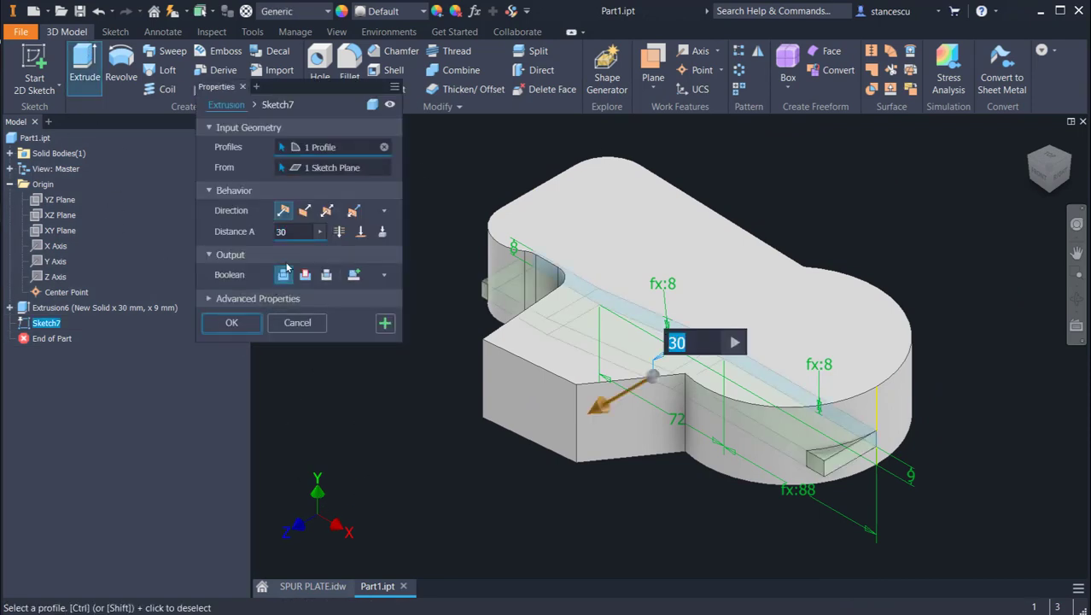
left_click(327, 212)
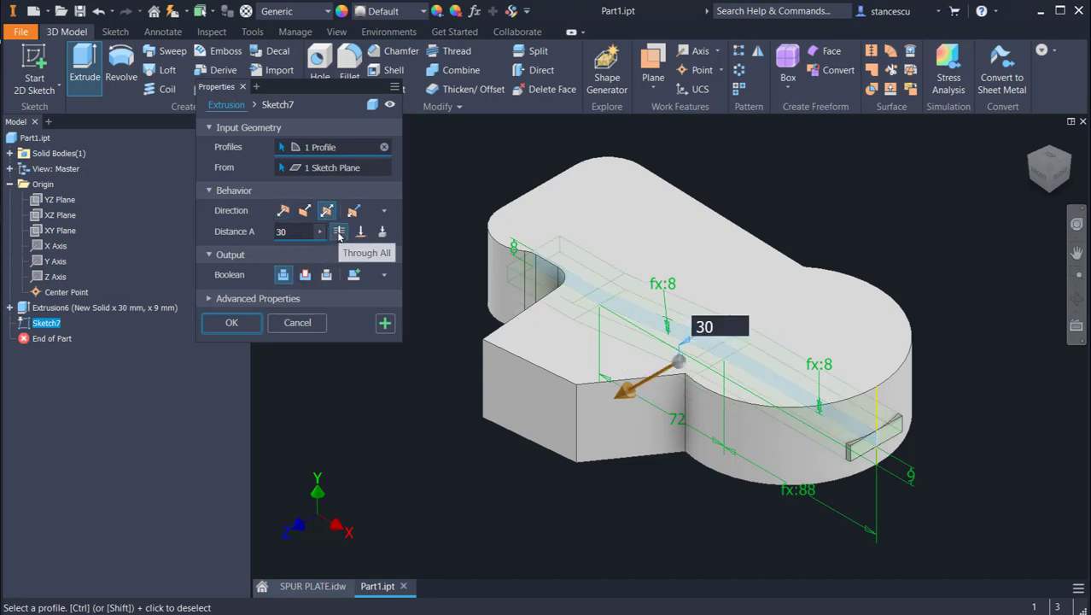
left_click(339, 232)
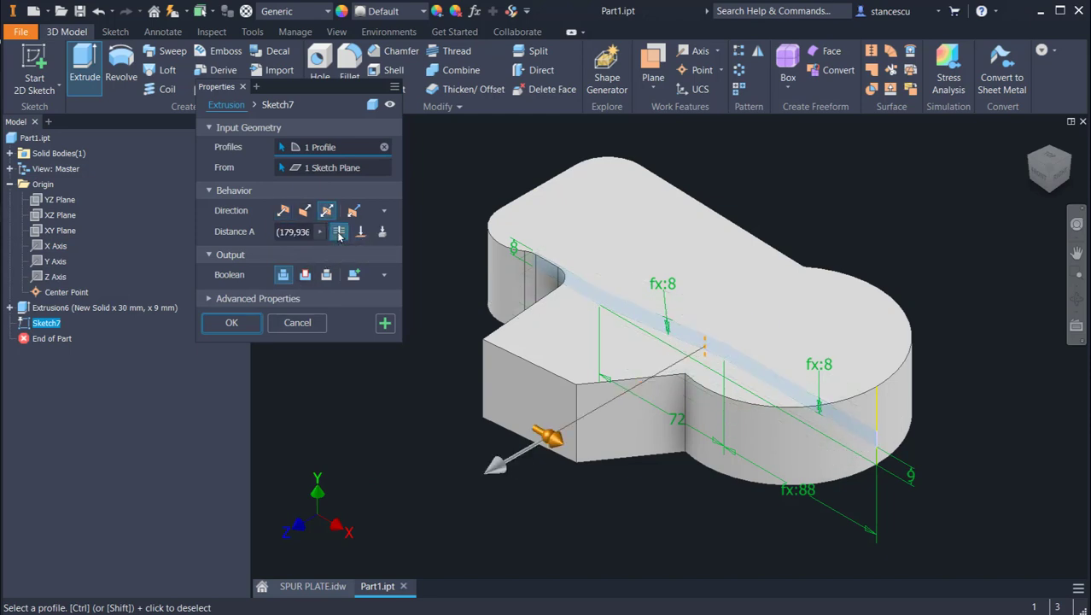
left_click(327, 275)
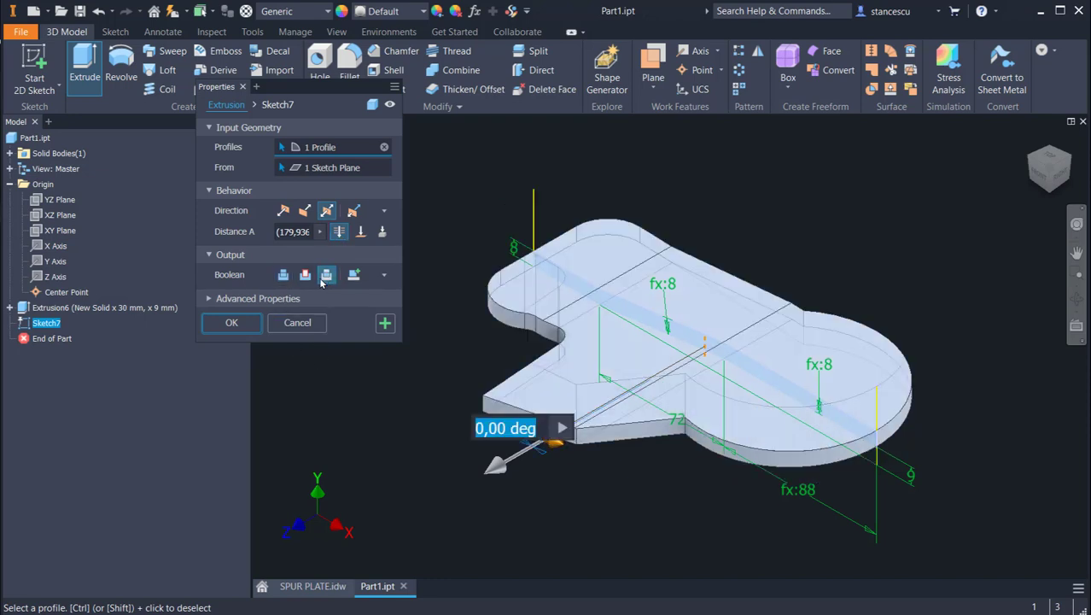
left_click(229, 323)
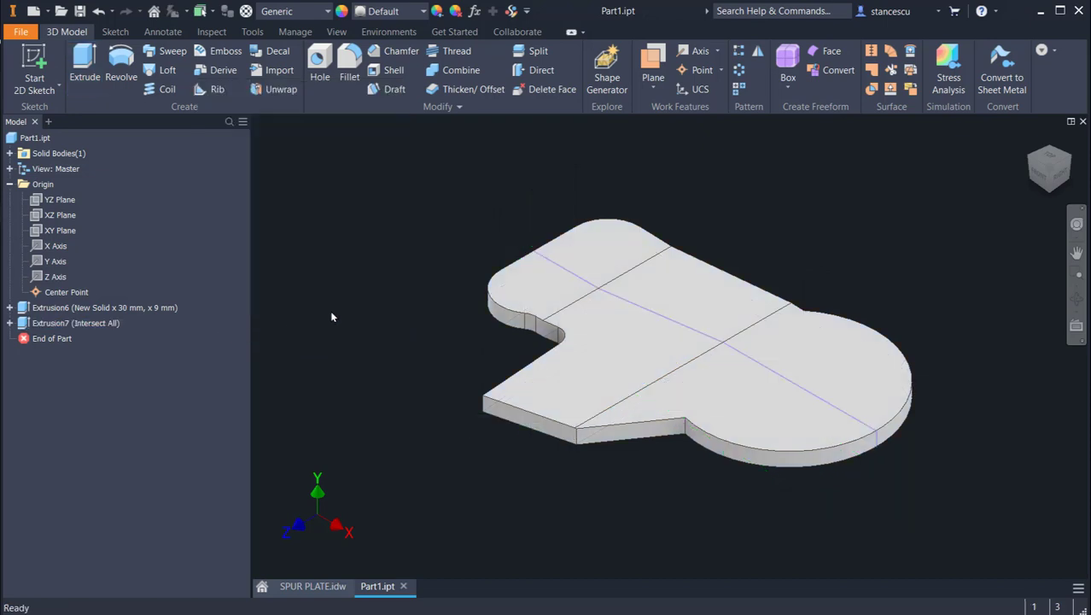
mouse_move(368, 345)
middle_mouse_down("shift")
mouse_move(383, 293)
mouse_move(378, 346)
middle_mouse_up("shift")
key("F6")
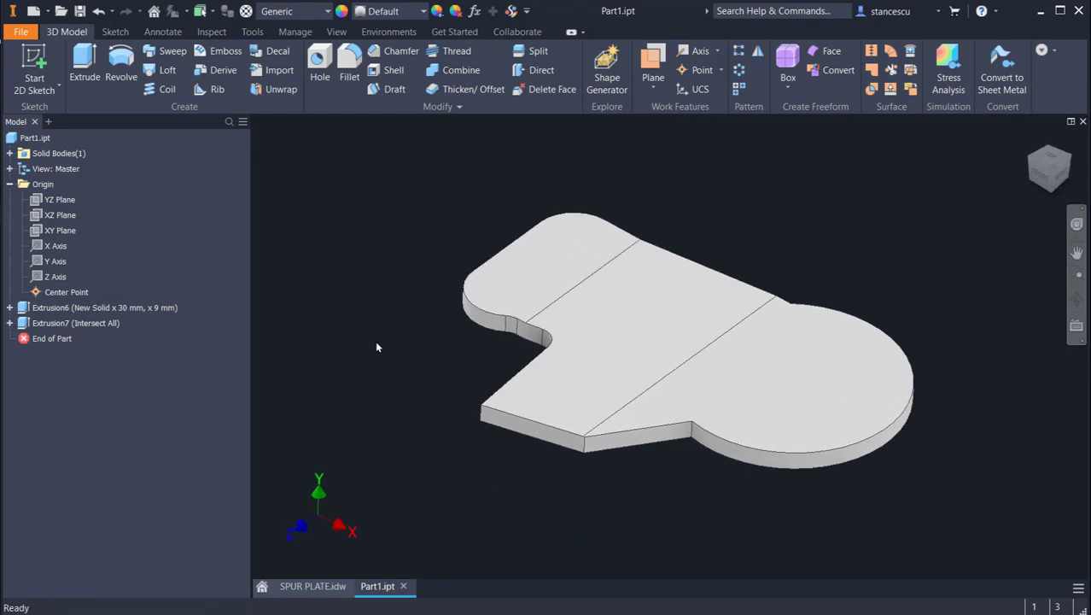
Step: Check the spur plate drawing and create a work plane offset 30 mm above the origin's XZ plane
left_click(313, 586)
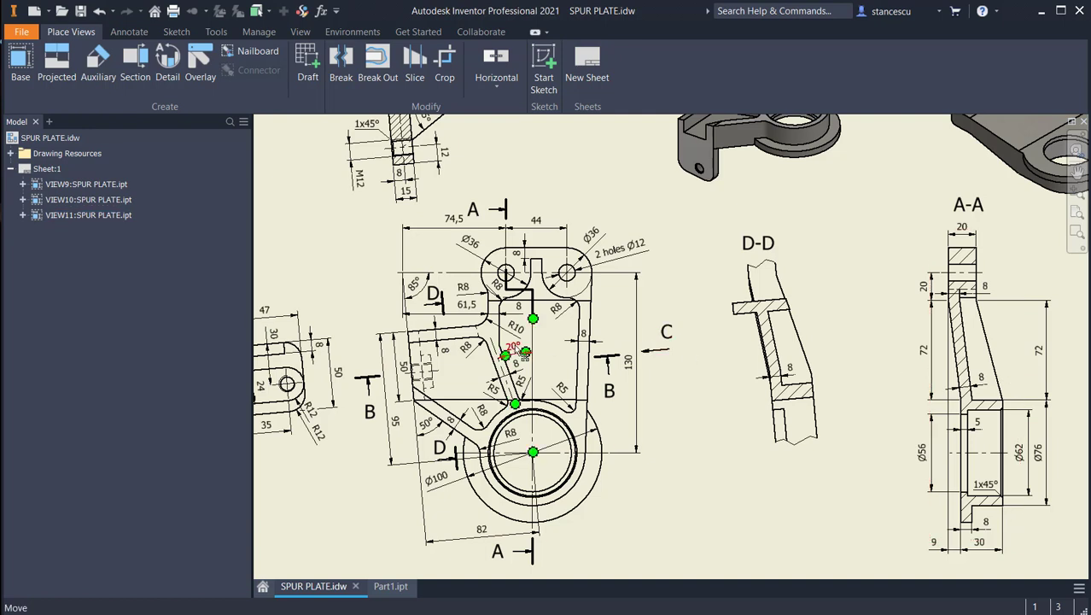
left_click(386, 586)
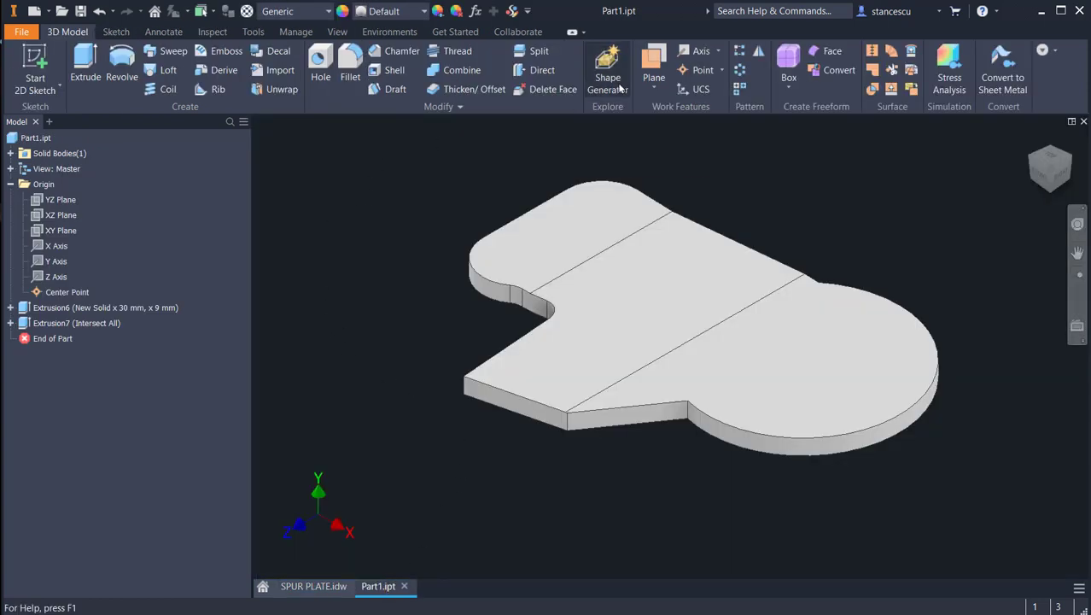
left_click(654, 64)
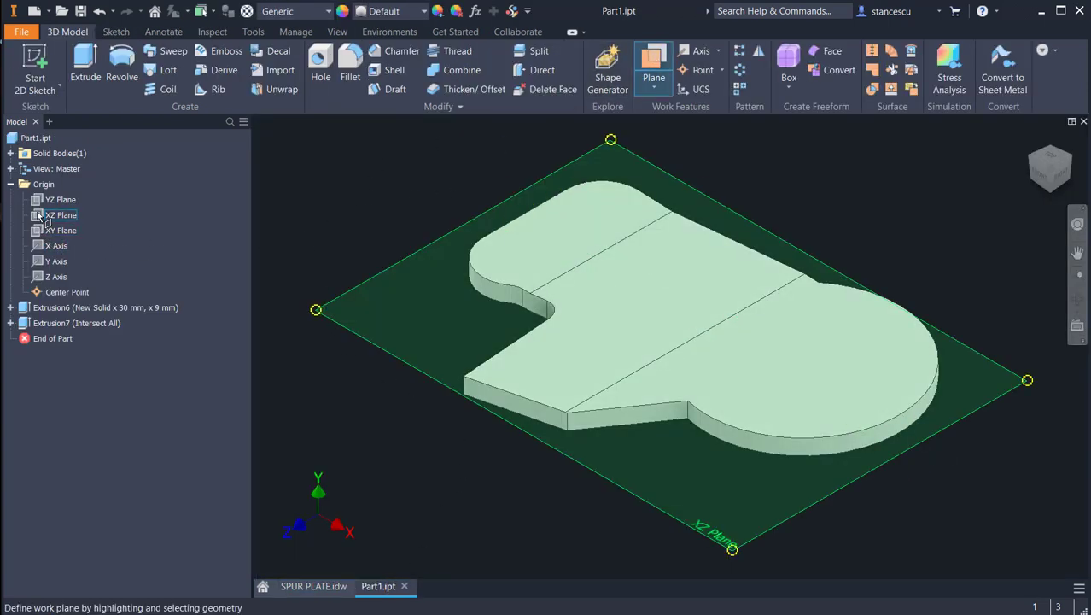
left_click(60, 214)
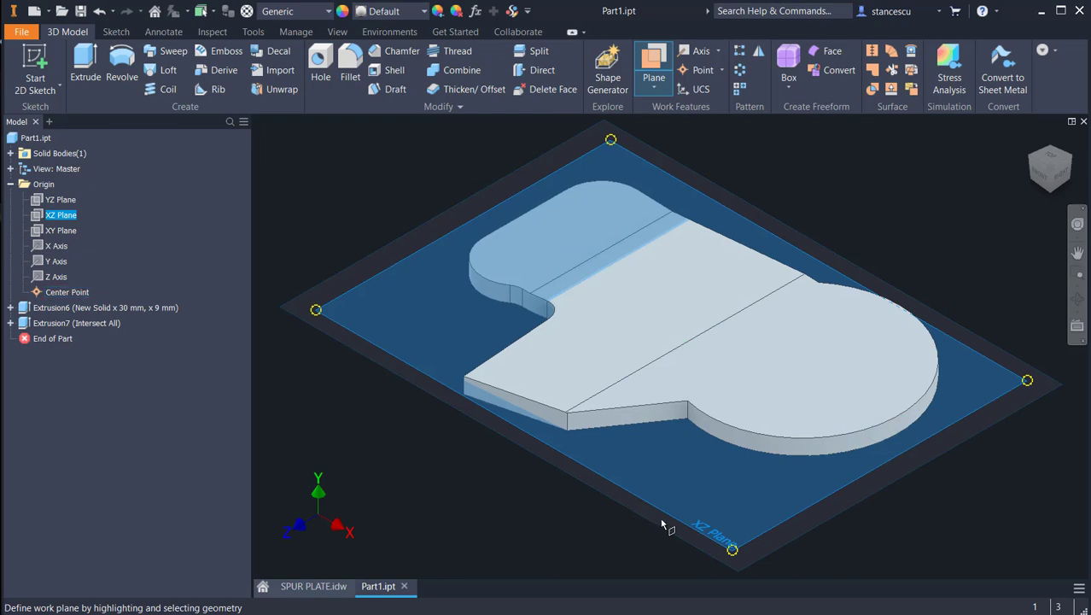
left_click_drag(700, 531, 695, 466)
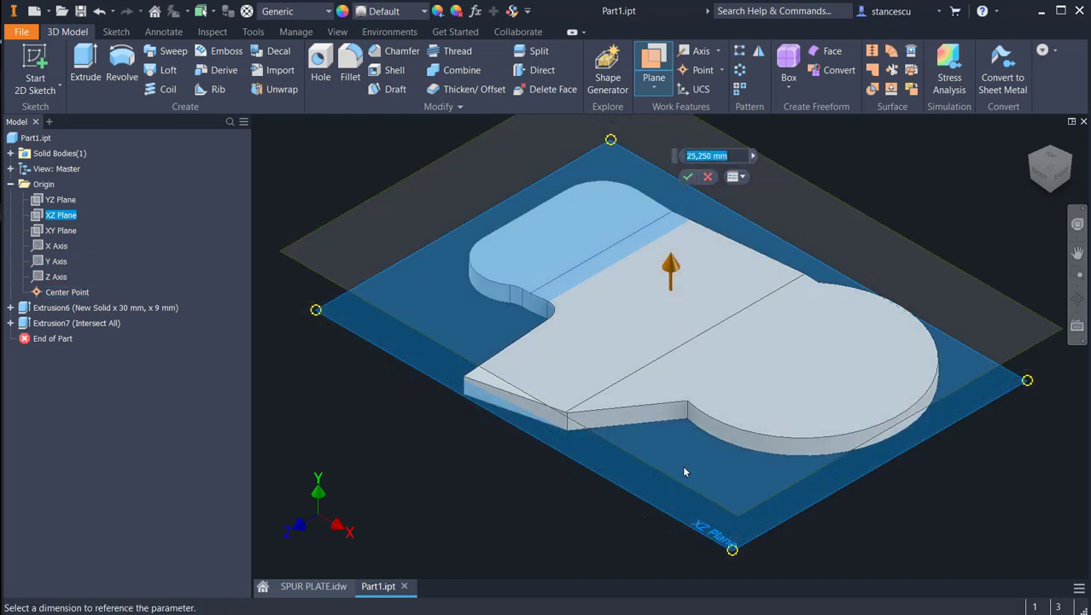
type("30")
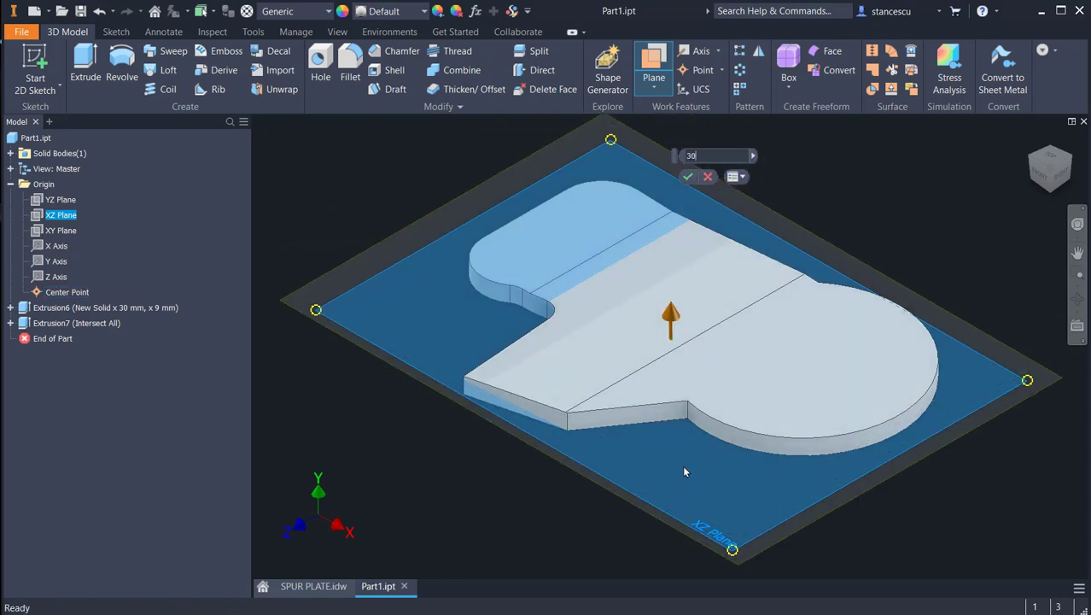
key("Return")
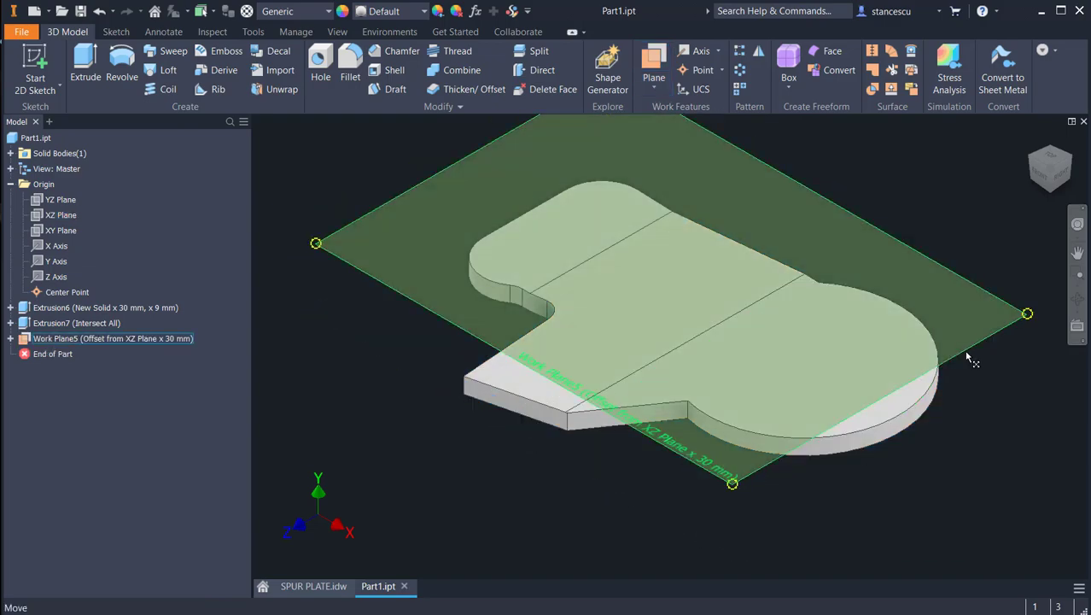
Step: Start a sketch on the offset work plane and project the plate's large arc, long upper edge, left corner arcs, inner fillet and lower arm edge
left_click(983, 344)
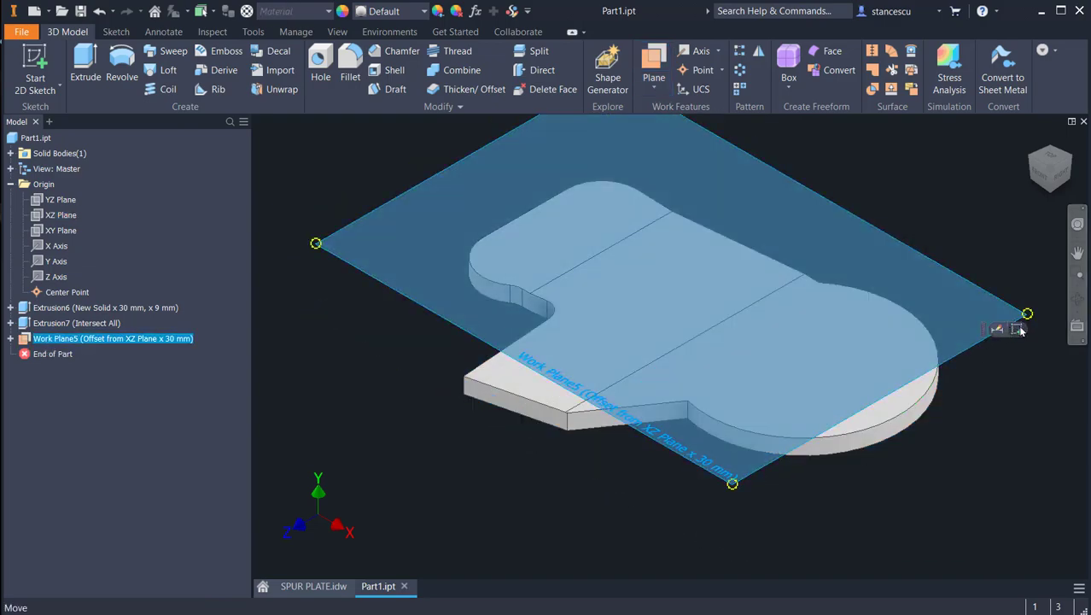
key("s")
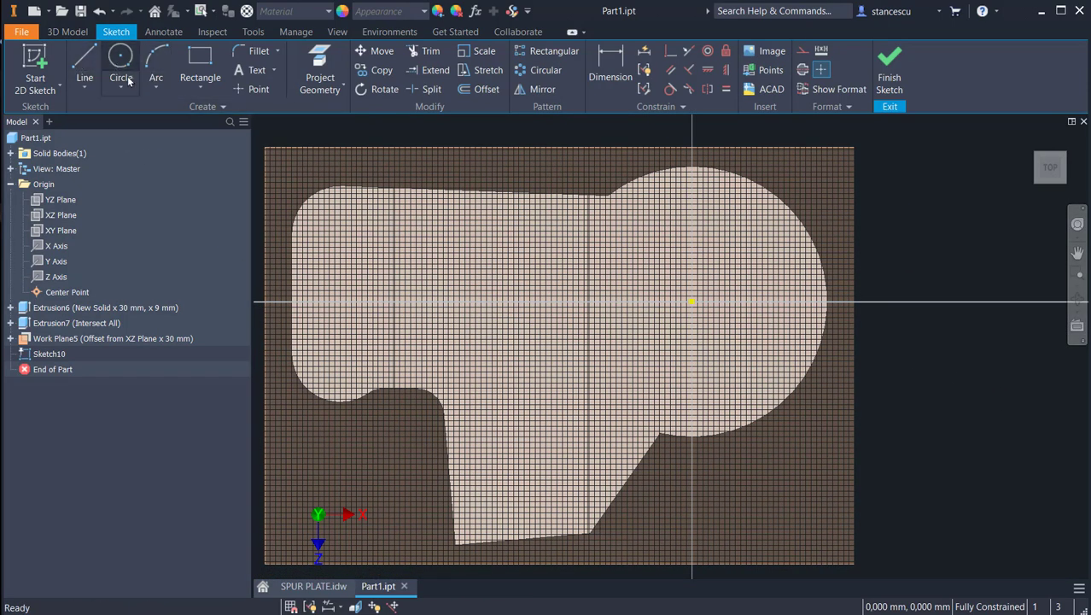
left_click(323, 61)
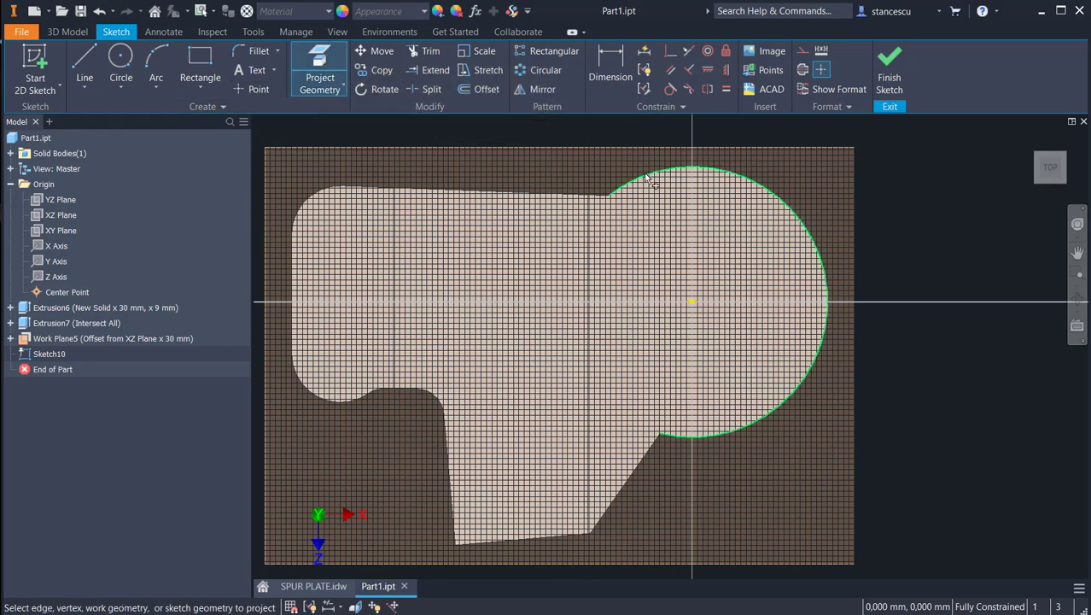
left_click(556, 197)
left_click(270, 277)
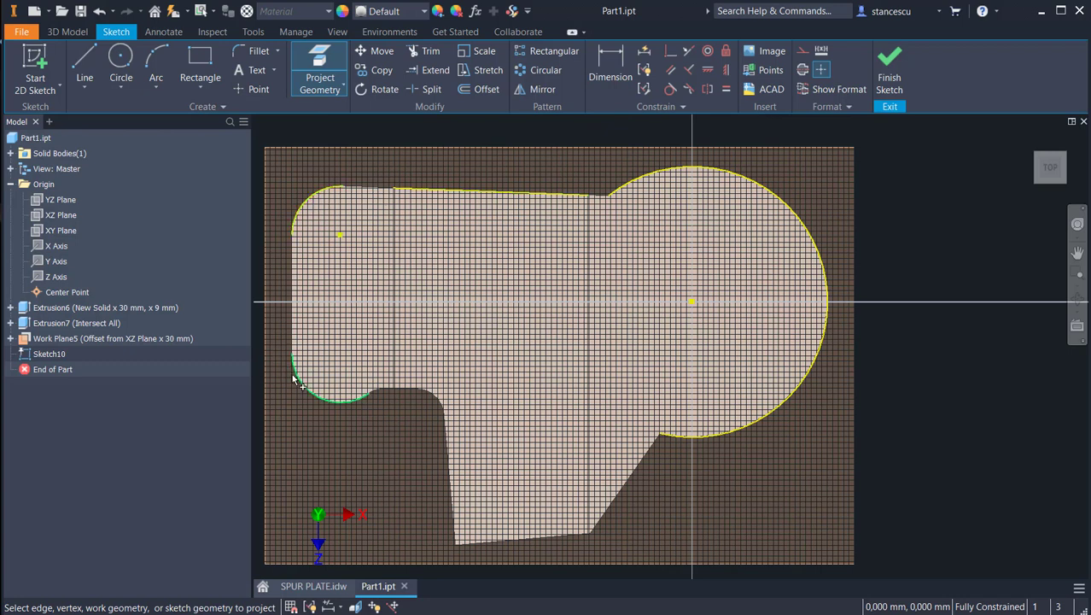
left_click(430, 398)
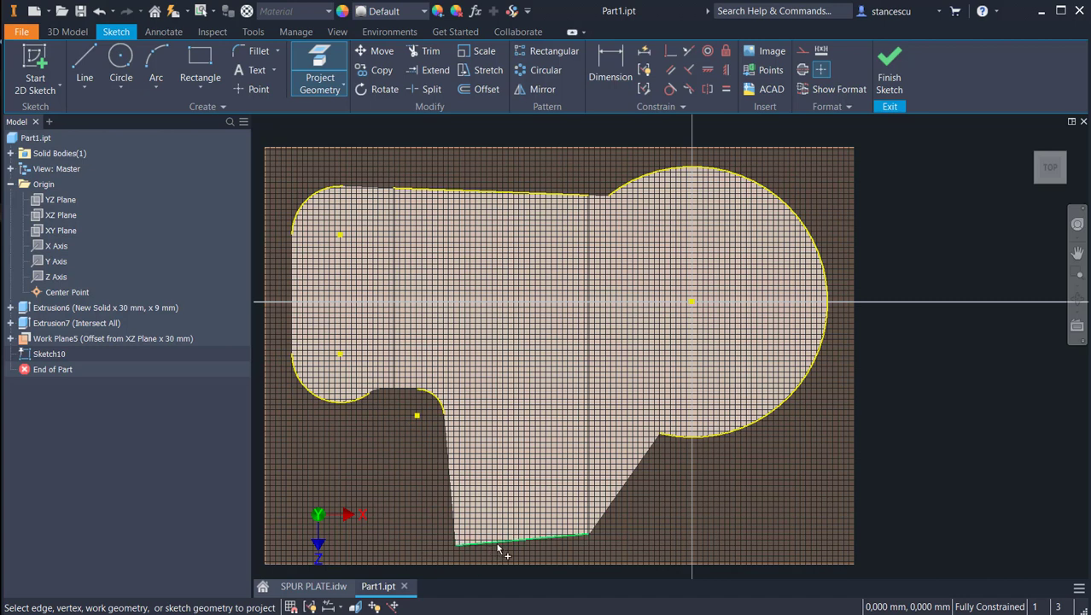
left_click(554, 544)
Step: Project the short end segment of the arm's lower edge and the slanted edge running up to the large arc
scroll(640, 531, "up", 5)
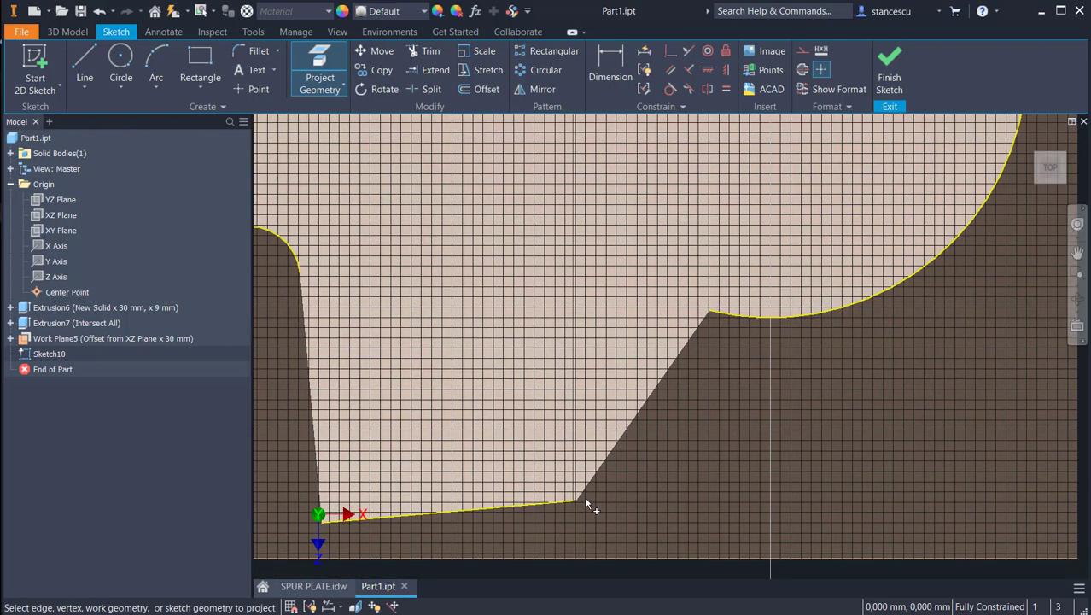
scroll(585, 500, "up", 4)
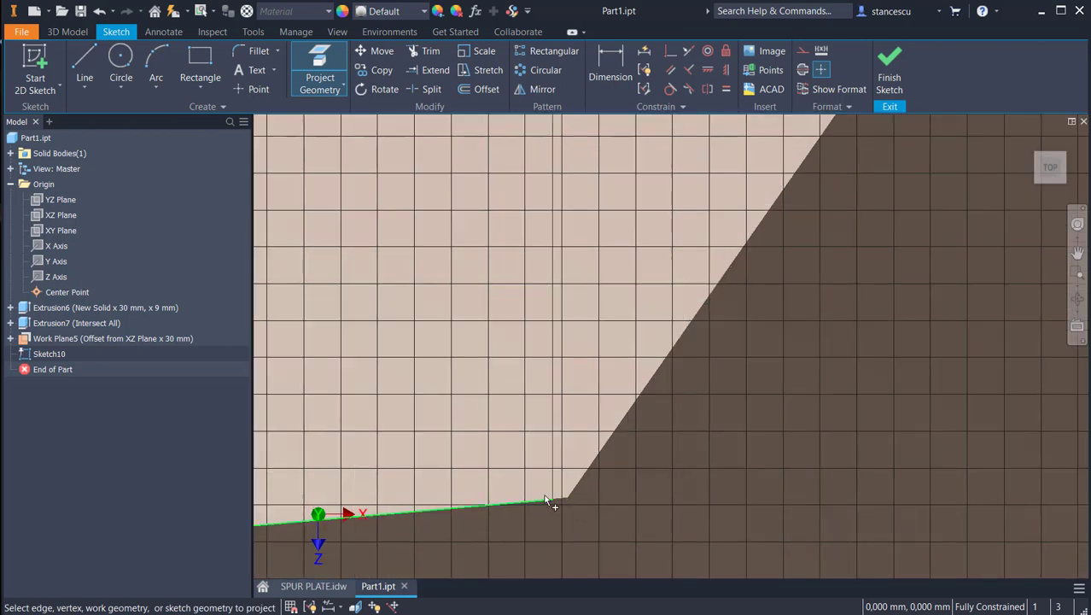
scroll(547, 499, "up", 3)
left_click(571, 504)
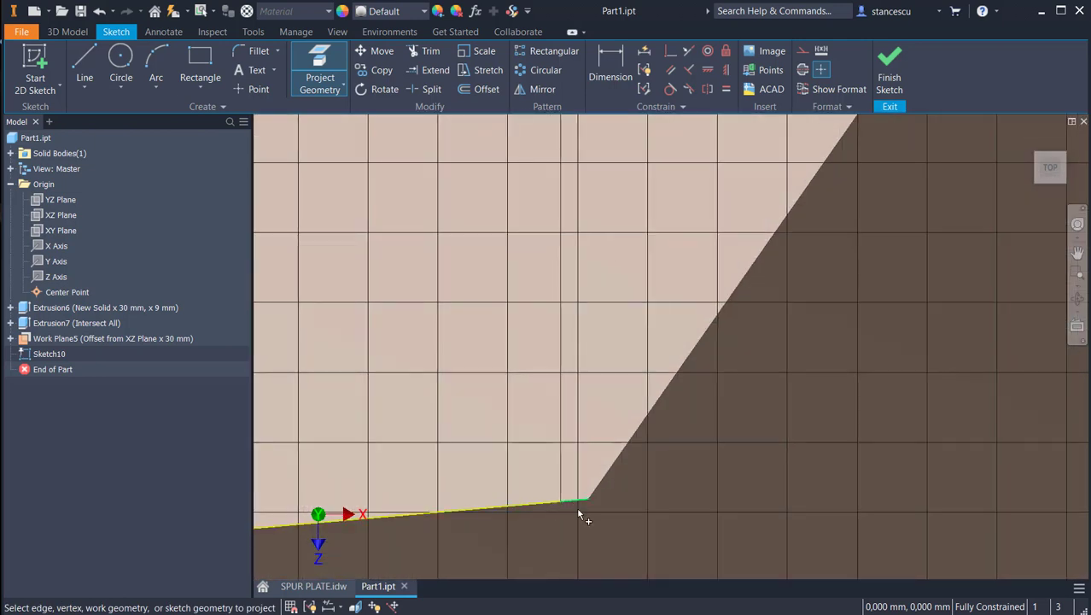
scroll(719, 470, "down", 5)
scroll(764, 453, "down", 3)
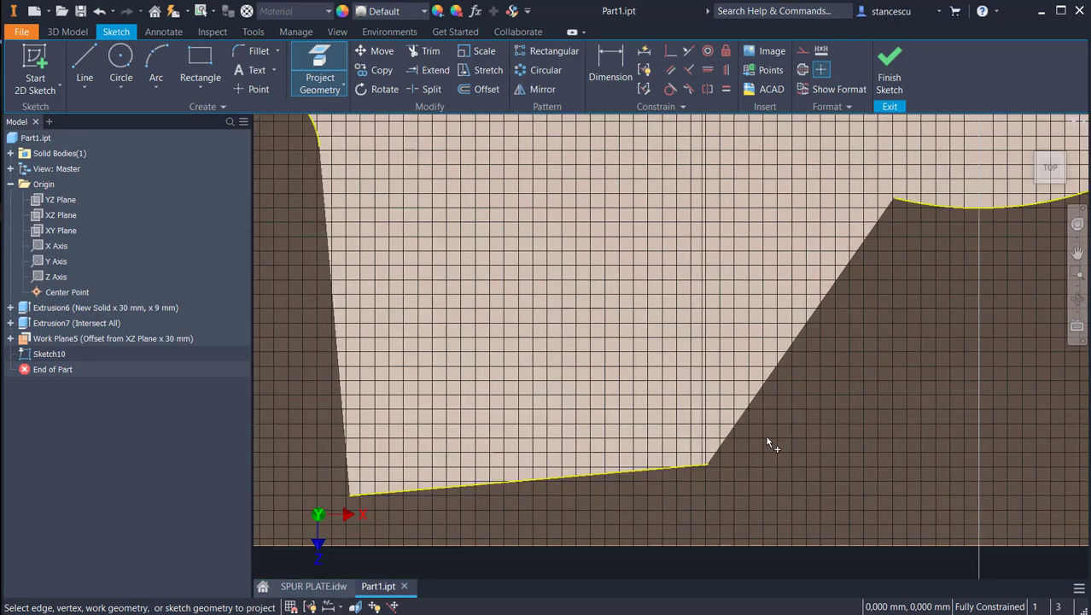
left_click(750, 410)
scroll(850, 413, "down", 5)
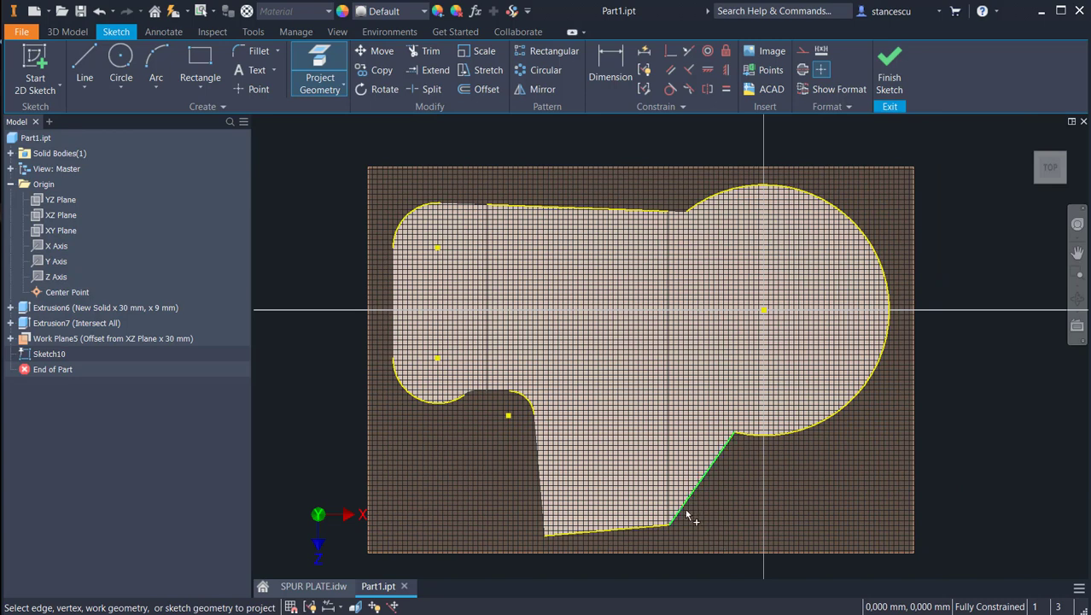
left_click(627, 275)
key("Escape")
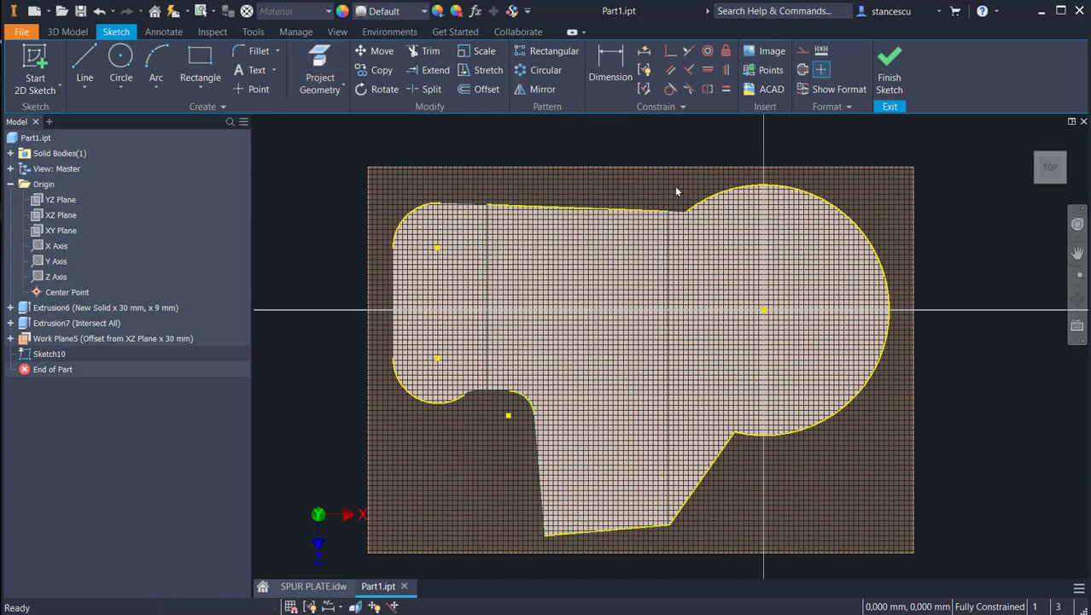
Step: Convert the projected upper edge, lower arm edges and slanted edge to construction lines
mouse_move(677, 181)
left_mouse_down()
mouse_move(623, 401)
mouse_move(565, 547)
mouse_move(494, 551)
mouse_move(539, 554)
left_mouse_up()
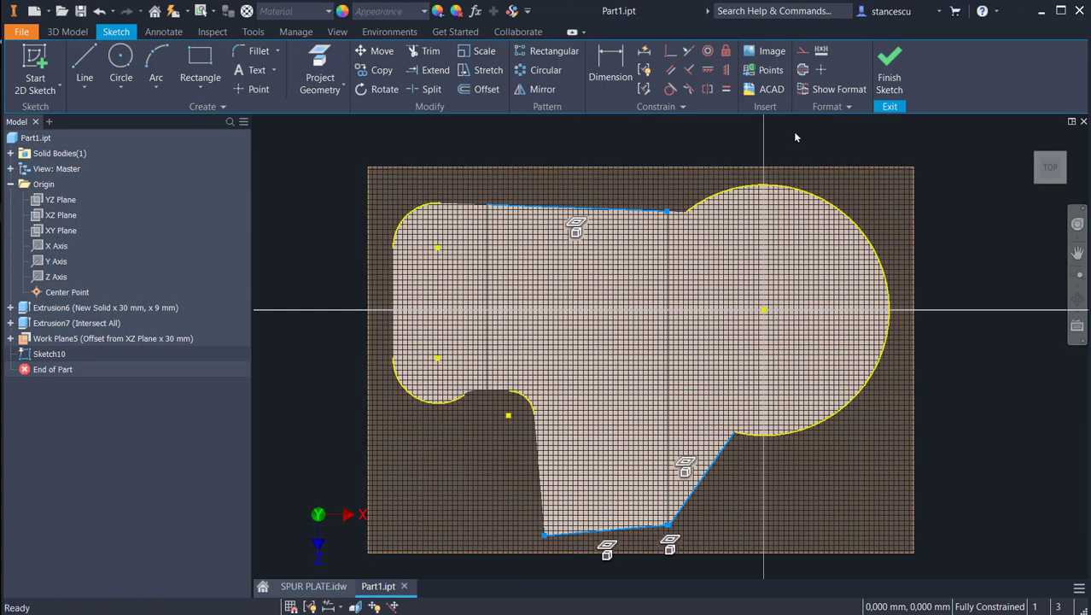
left_click(803, 51)
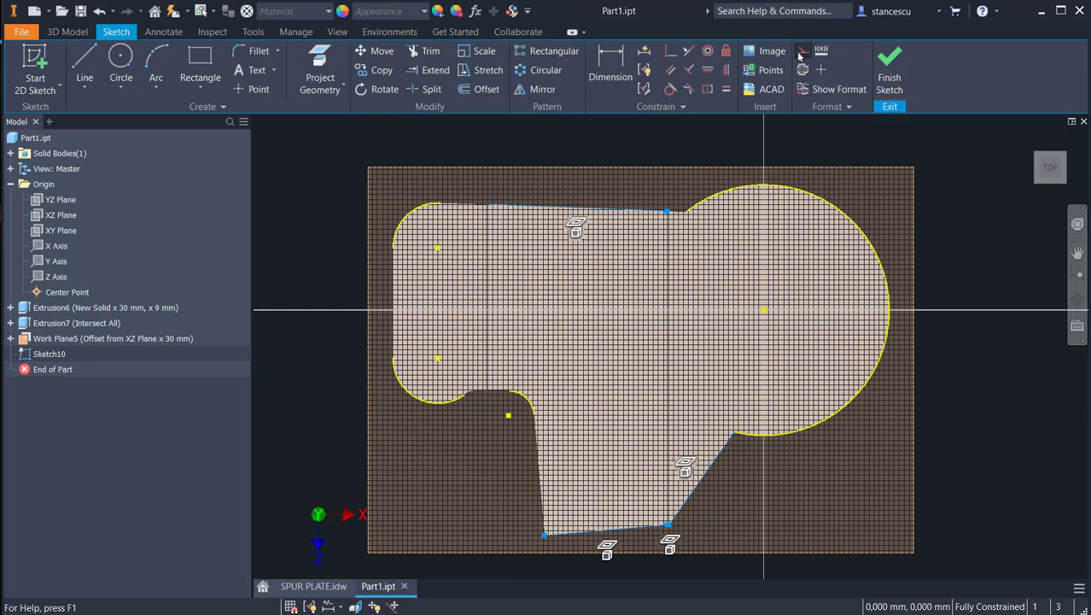
key("Escape")
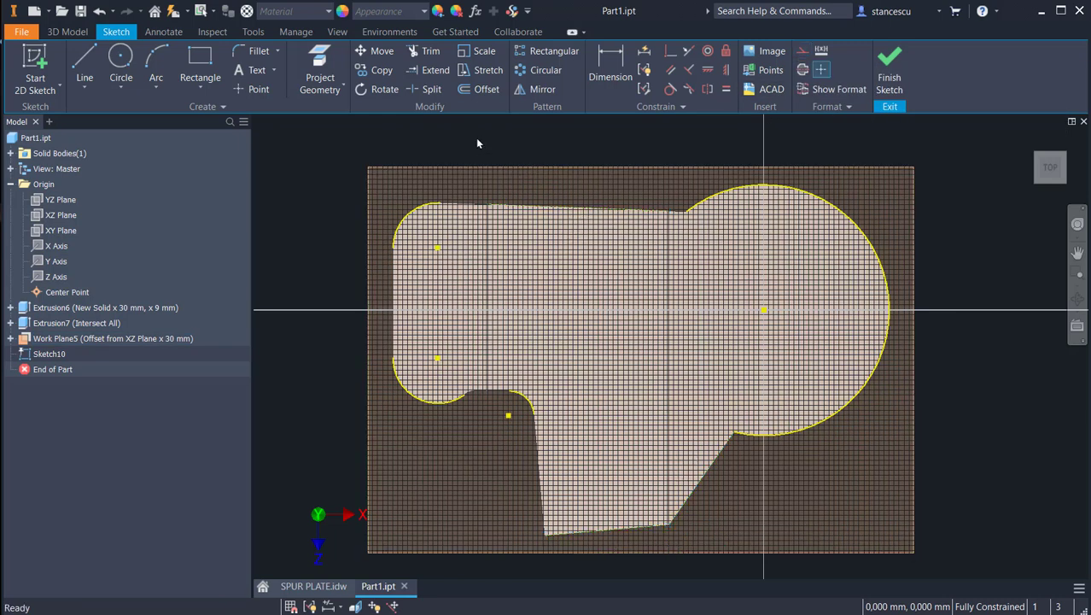
Step: Sketch a circle centred on the origin inside the plate's large round end
left_click(120, 64)
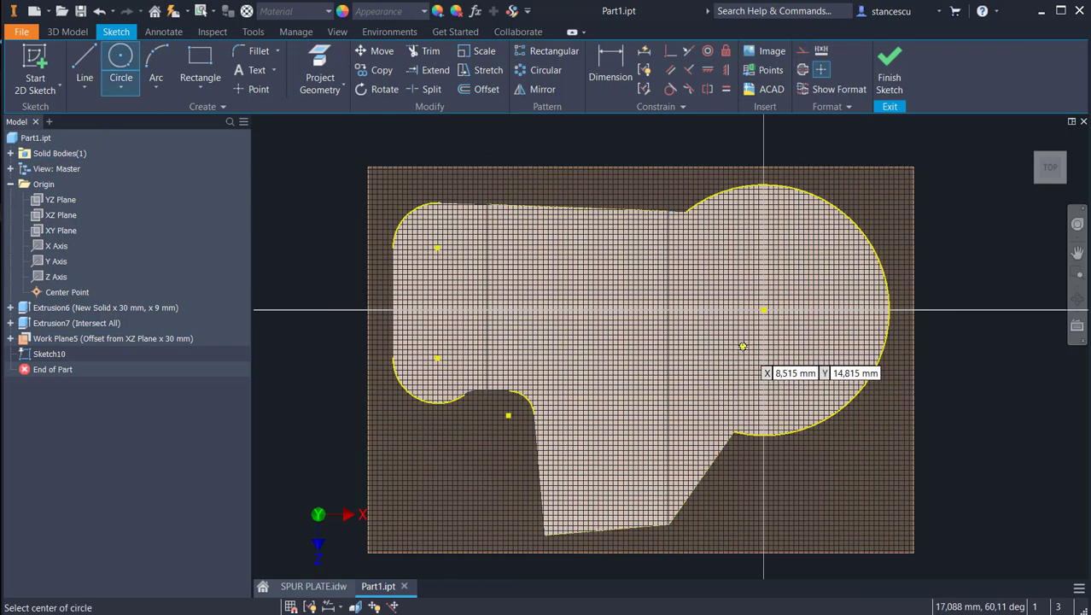
left_click(764, 310)
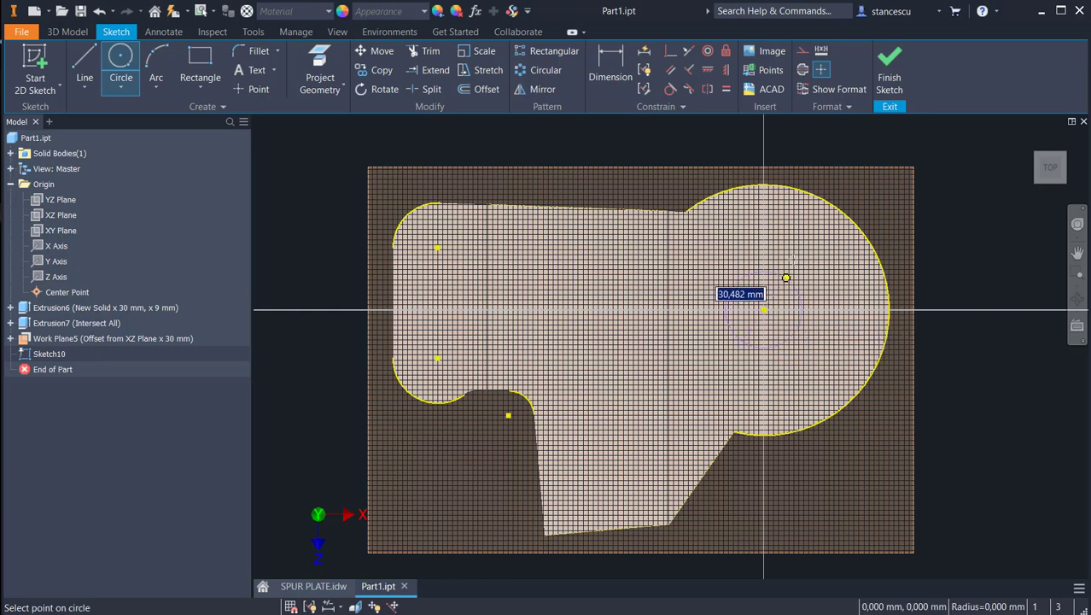
left_click(811, 234)
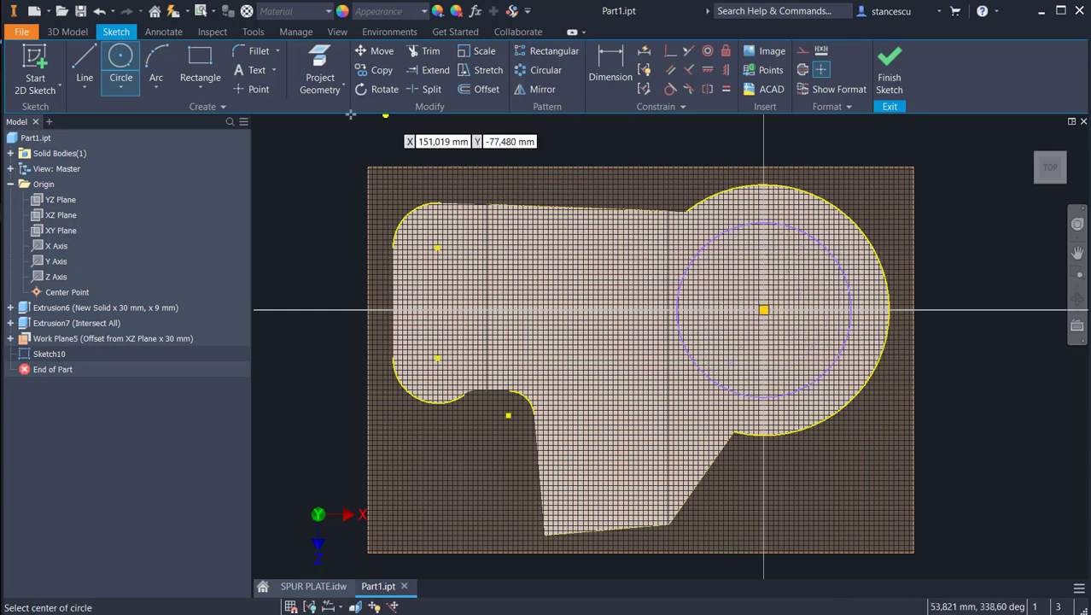
Step: Sketch a line about 150 mm long from the upper-left corner arc into the round end and make it collinear with the projected upper edge
left_click(84, 58)
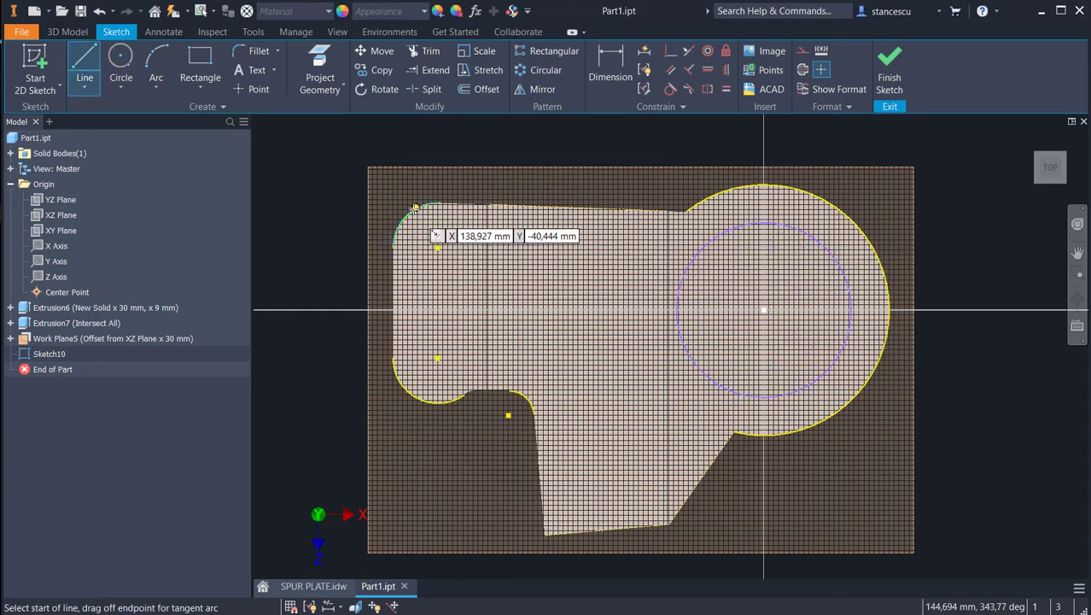
left_click(439, 203)
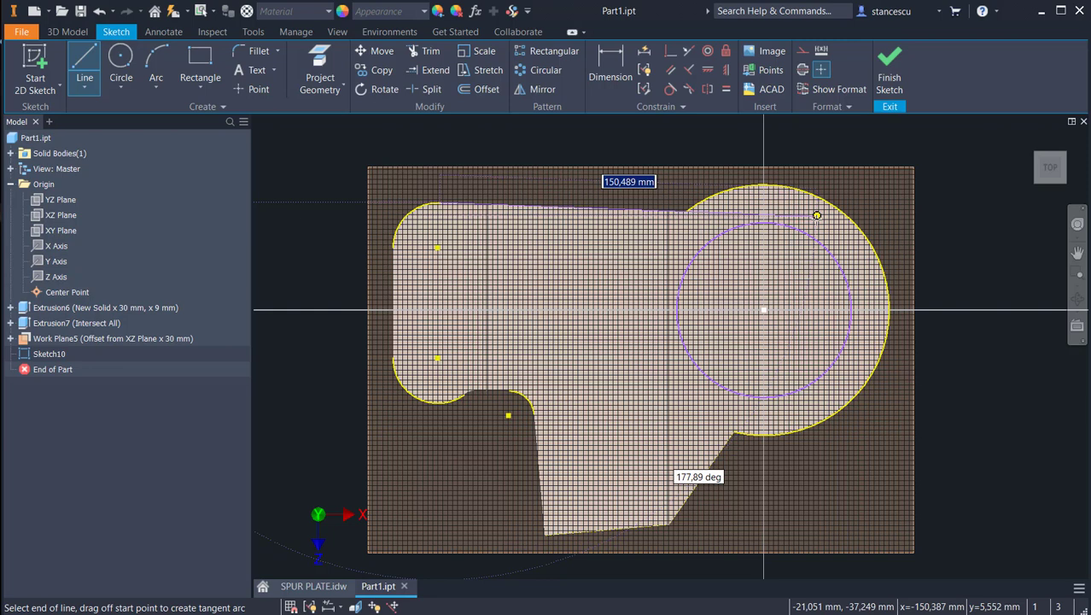
left_click(817, 215)
key("Escape")
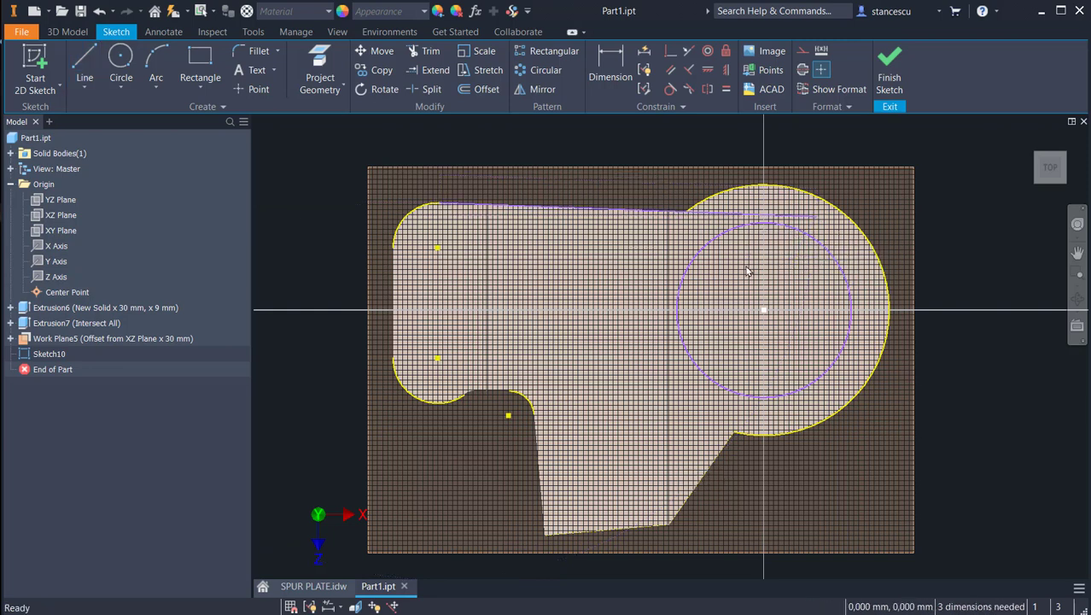
left_click(687, 52)
left_click(708, 219)
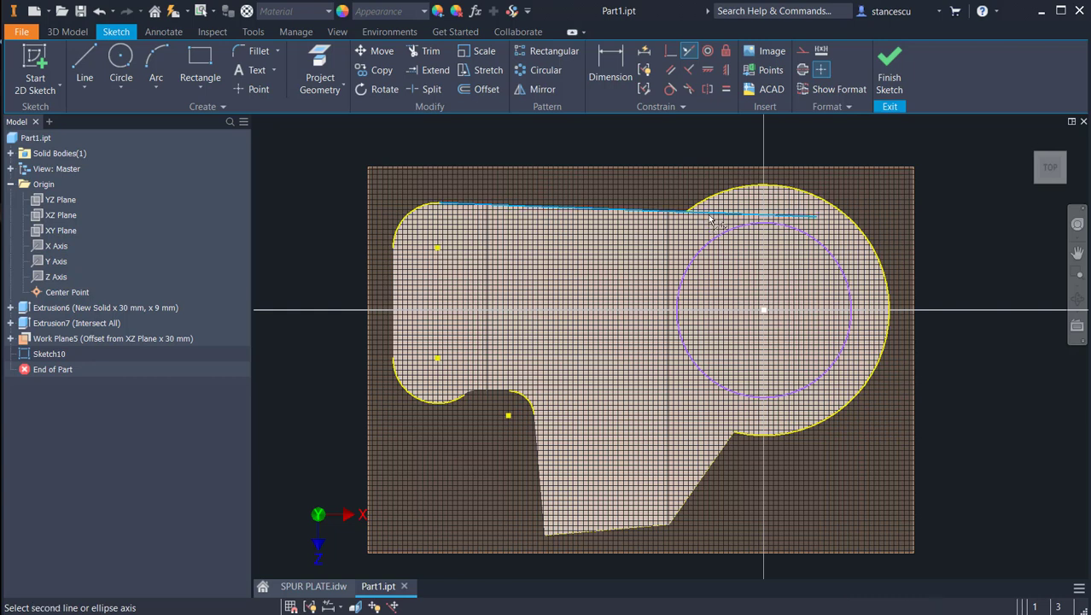
left_click(603, 212)
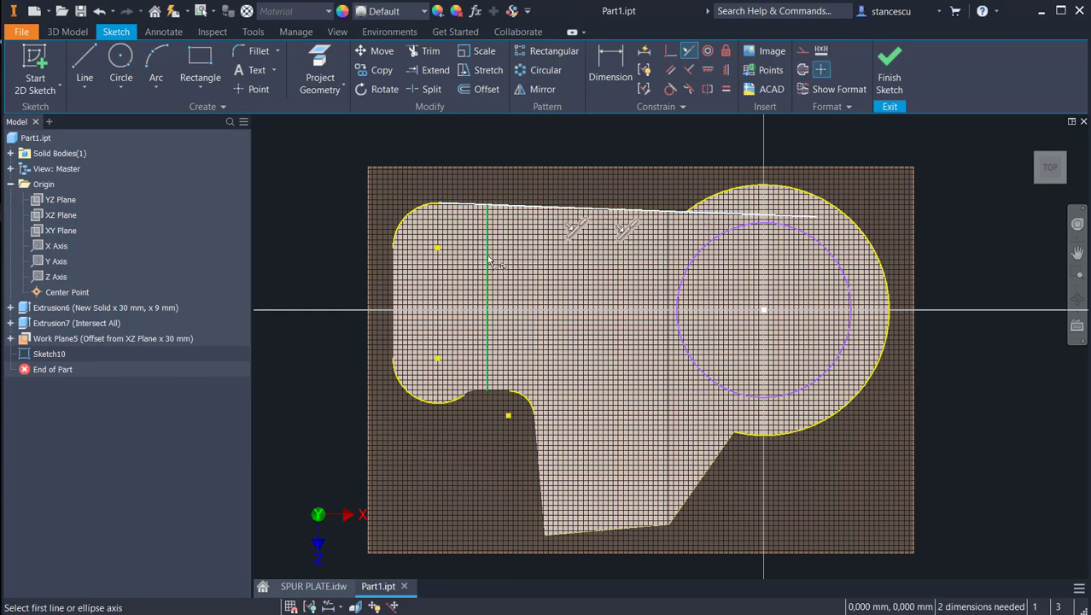
Step: Make the circle tangent to the upper line and trim the line's excess beyond the tangent point
left_click(670, 89)
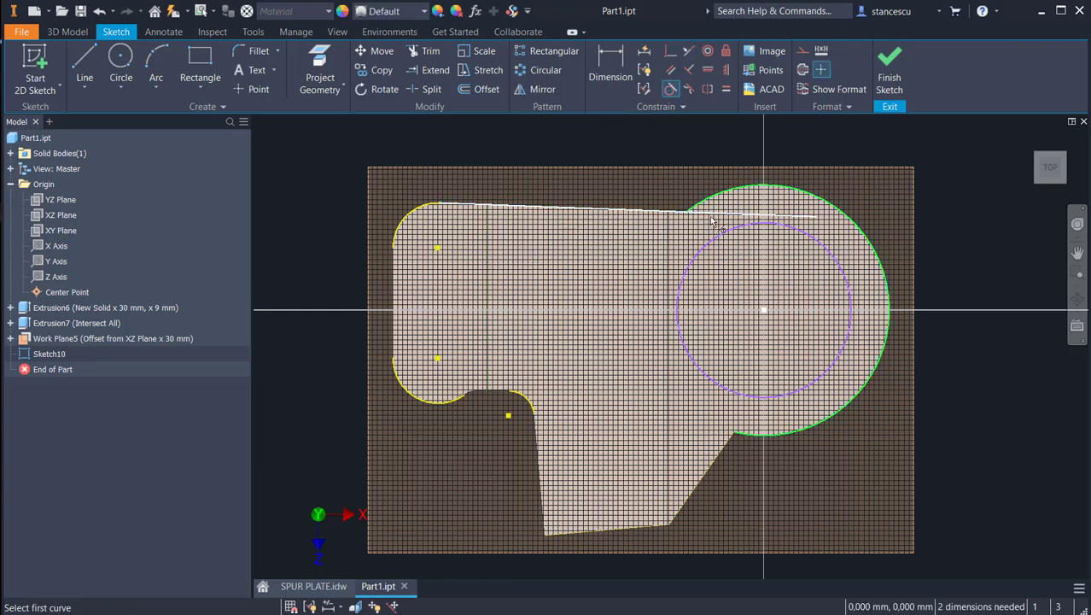
left_click(716, 240)
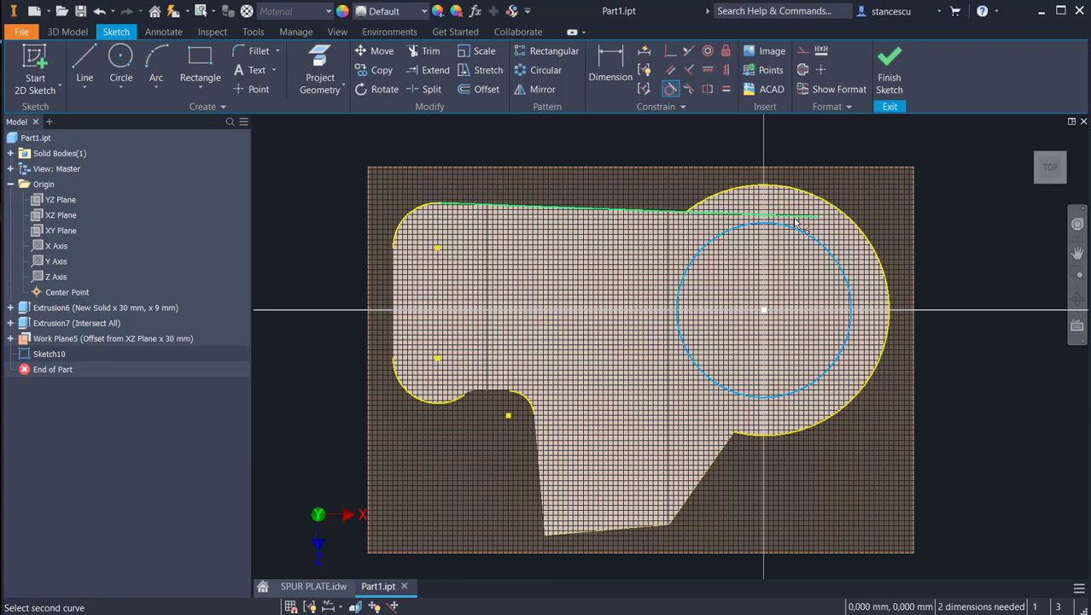
left_click(795, 221)
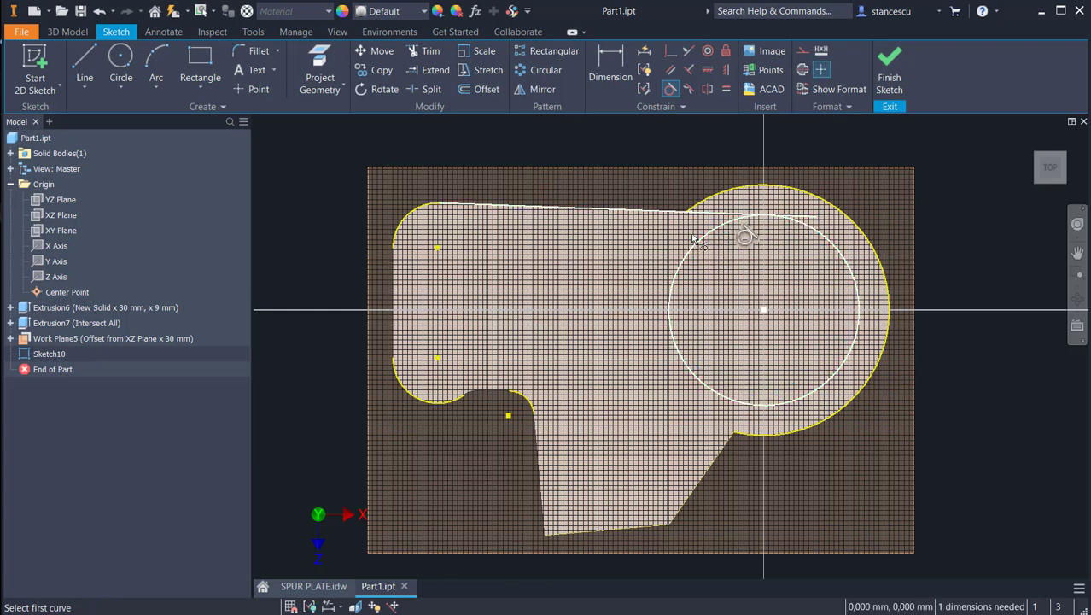
key("Escape")
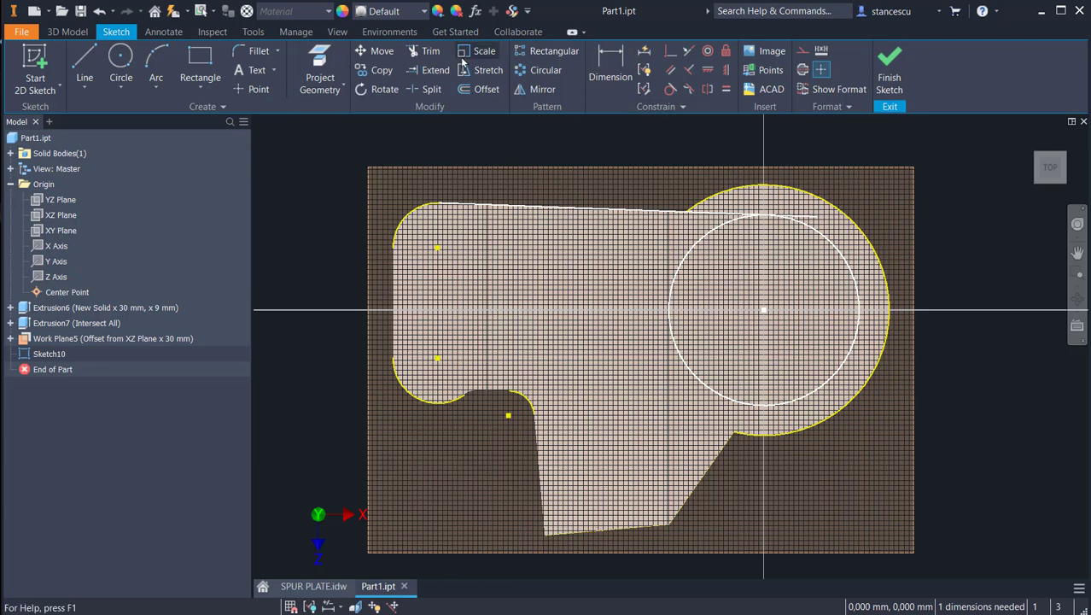
left_click(424, 51)
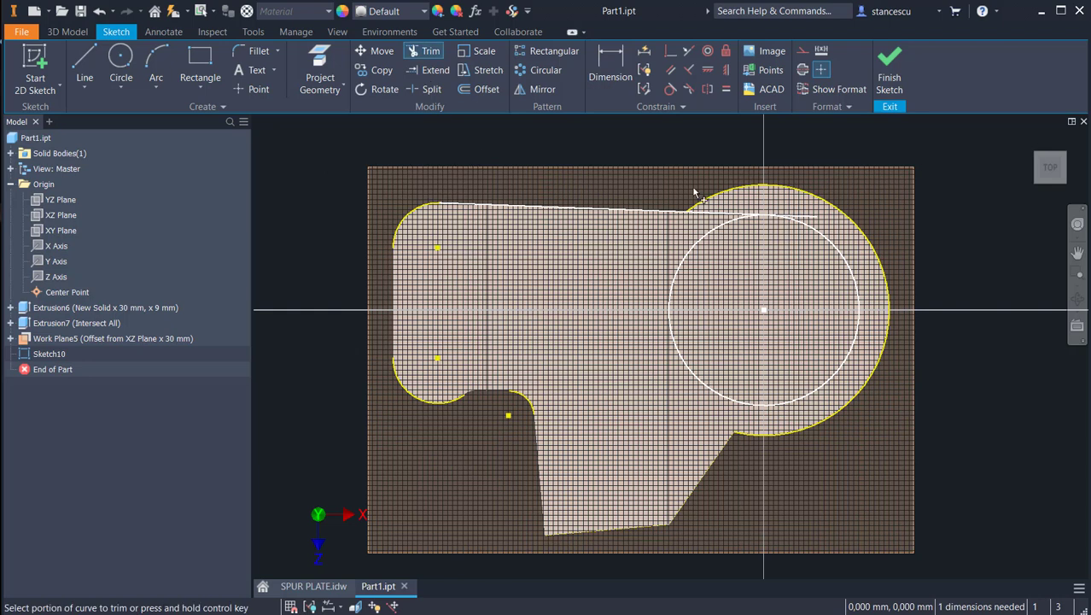
left_click(803, 221)
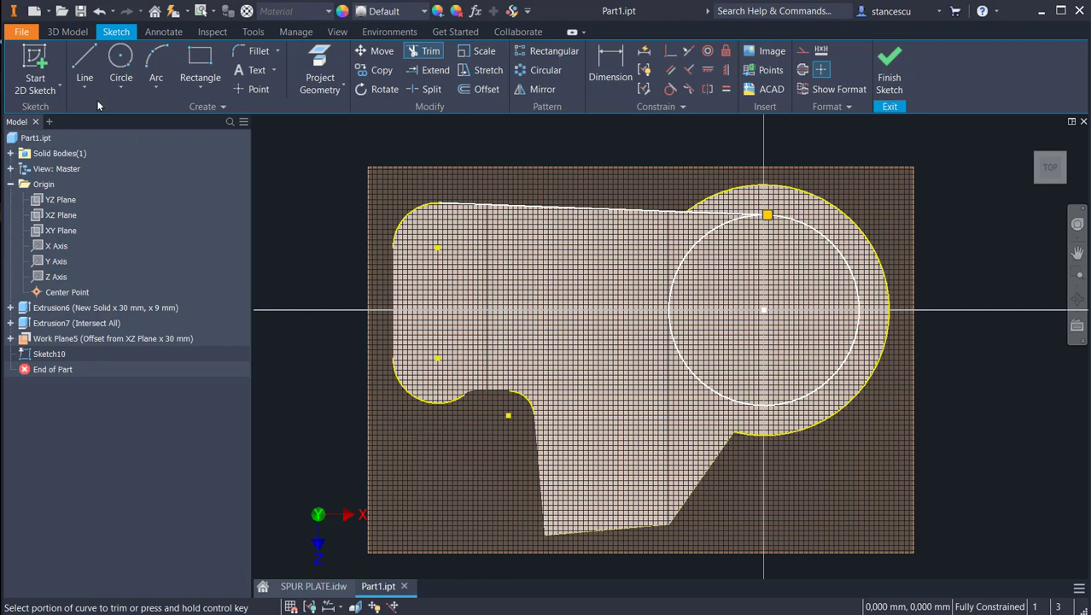
Step: Sketch a slightly sloping line inside the plate below its upper edge, from near the upper-left corner to the circle
left_click(84, 64)
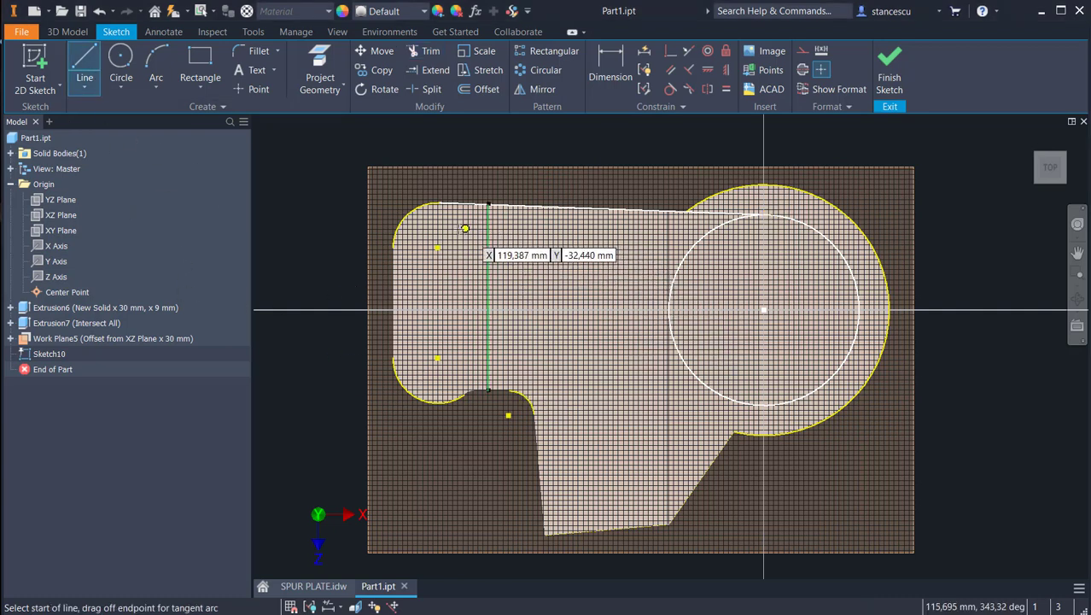
left_click(459, 229)
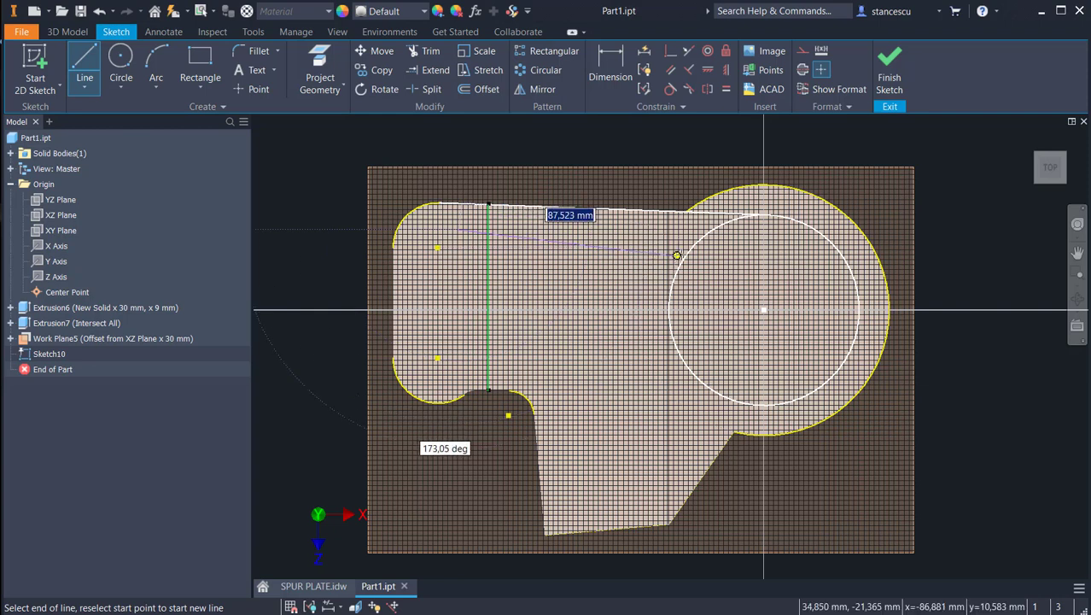
left_click(692, 247)
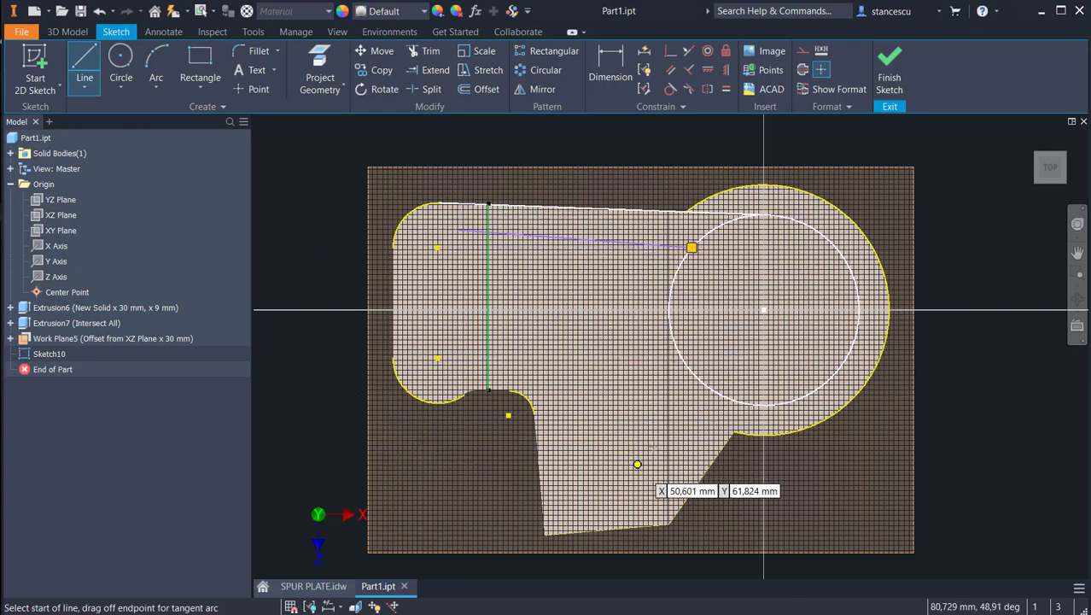
Step: Sketch a slanted line from the circle down to the arm's lower edge and a steep line about 55 mm long rising from that edge
left_click_drag(724, 396, 675, 478)
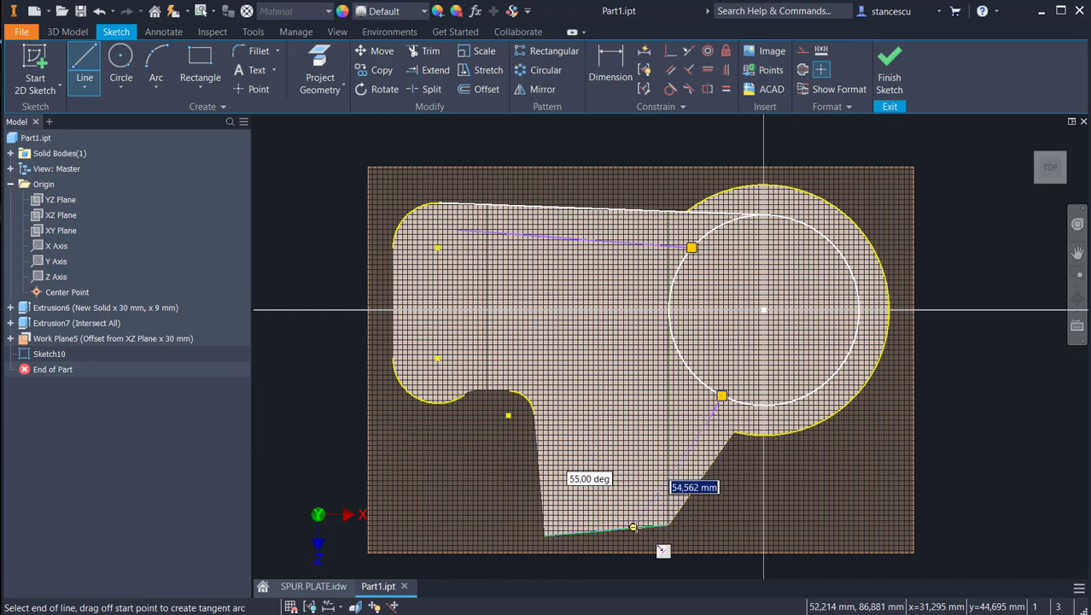
left_click(633, 527)
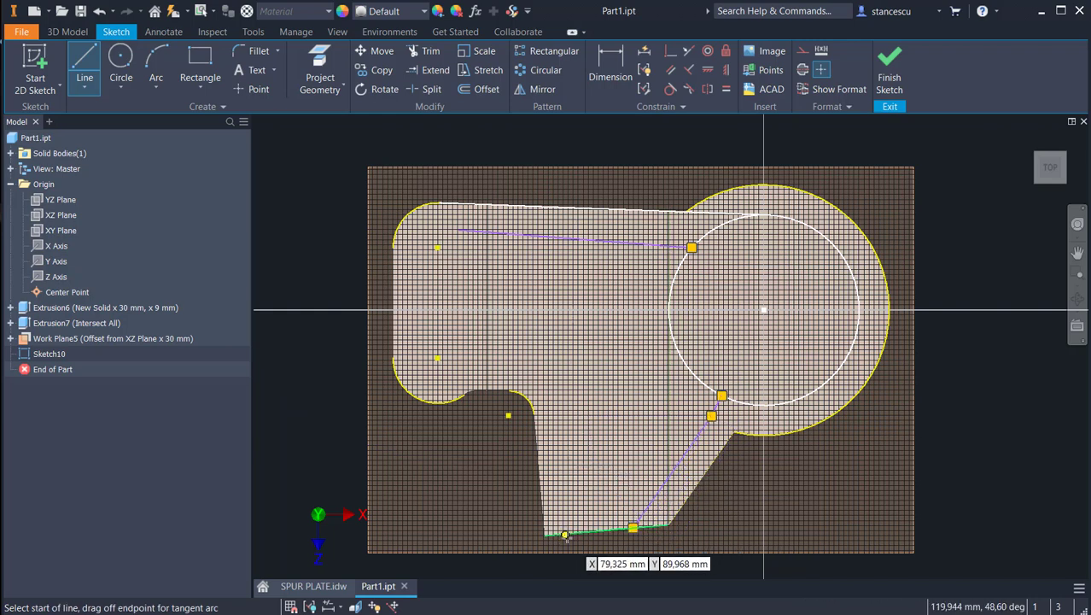
left_click(575, 532)
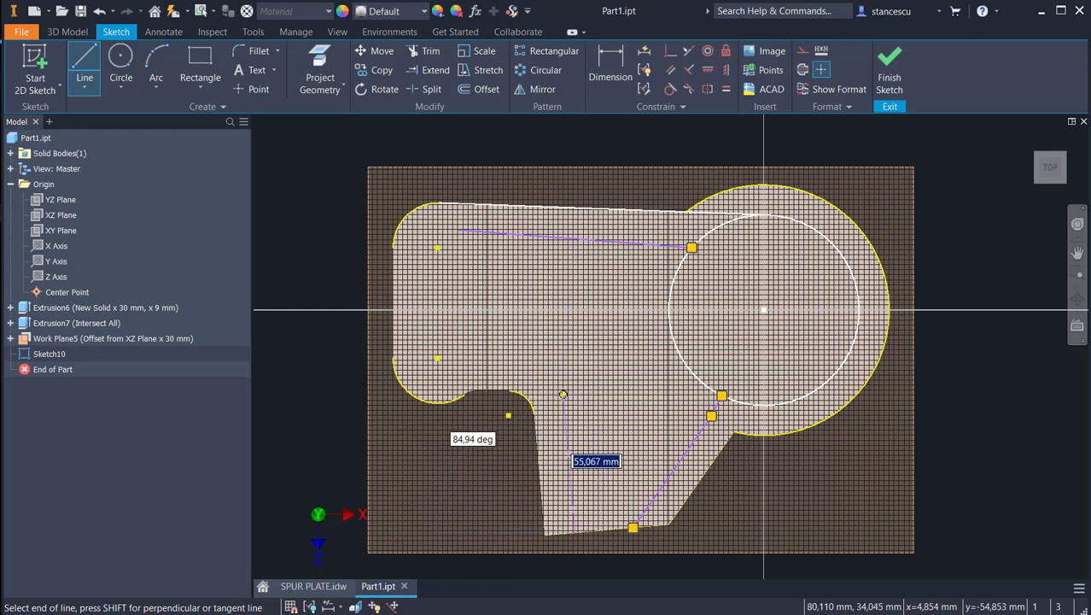
left_click(563, 395)
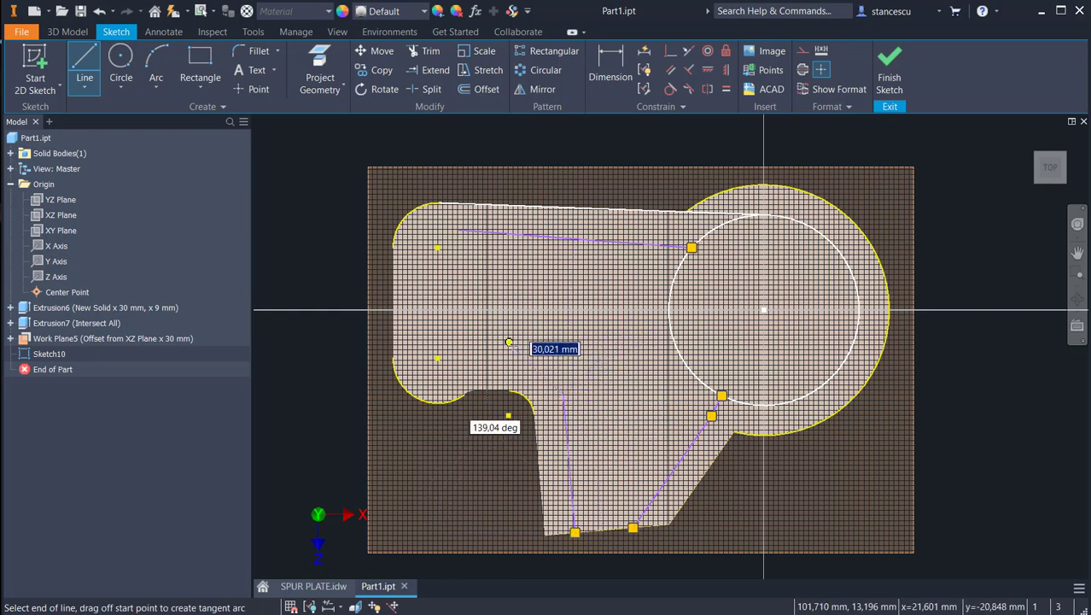
Step: Sketch a horizontal line inside the plate above the notch, starting near the lower-left corner arc
right_click(554, 351)
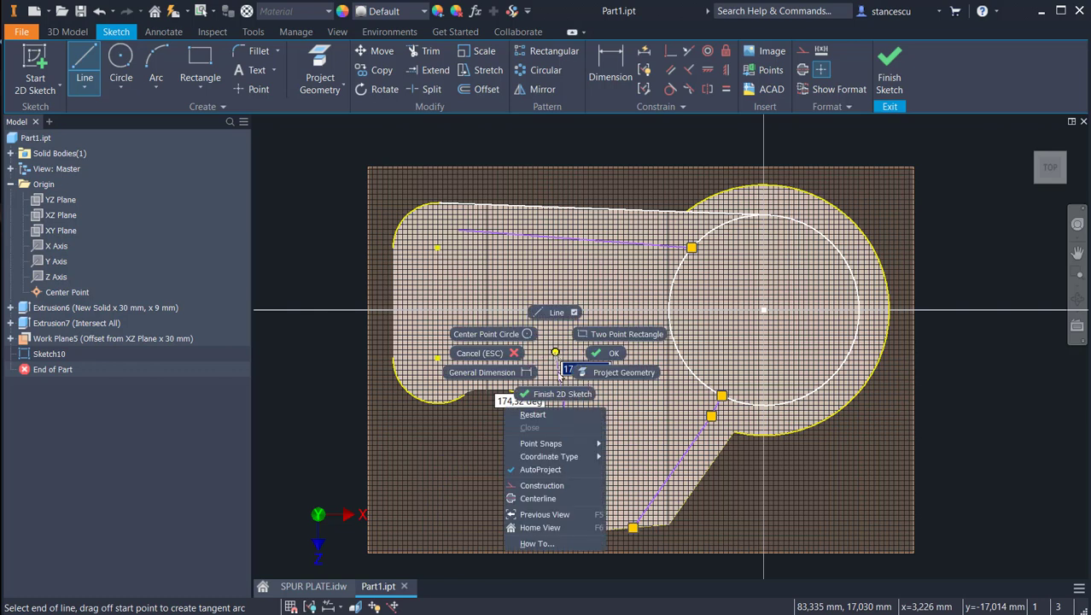
left_click(533, 416)
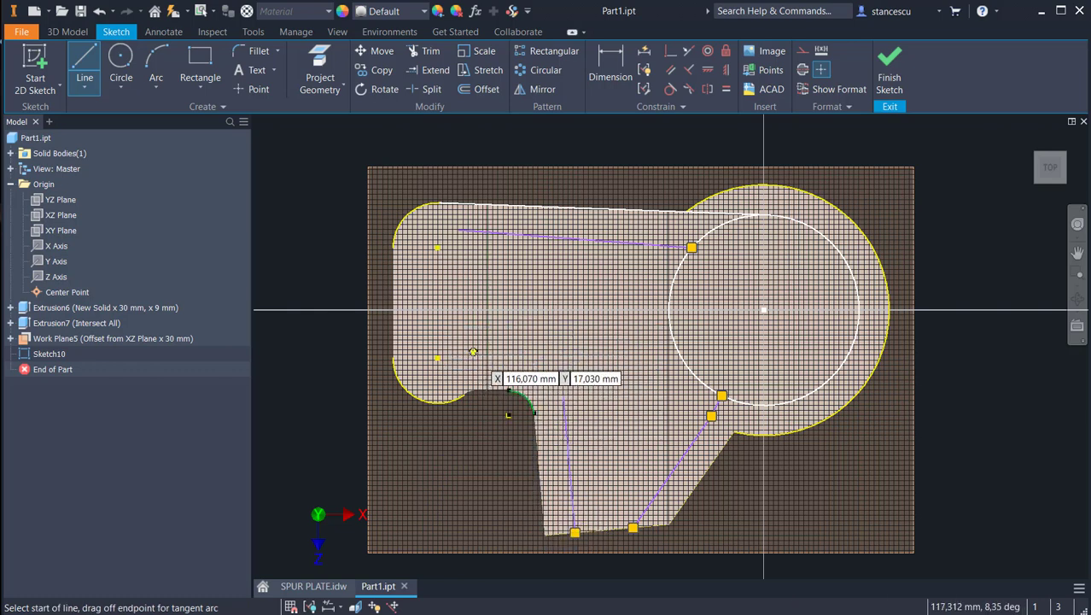
left_click(473, 352)
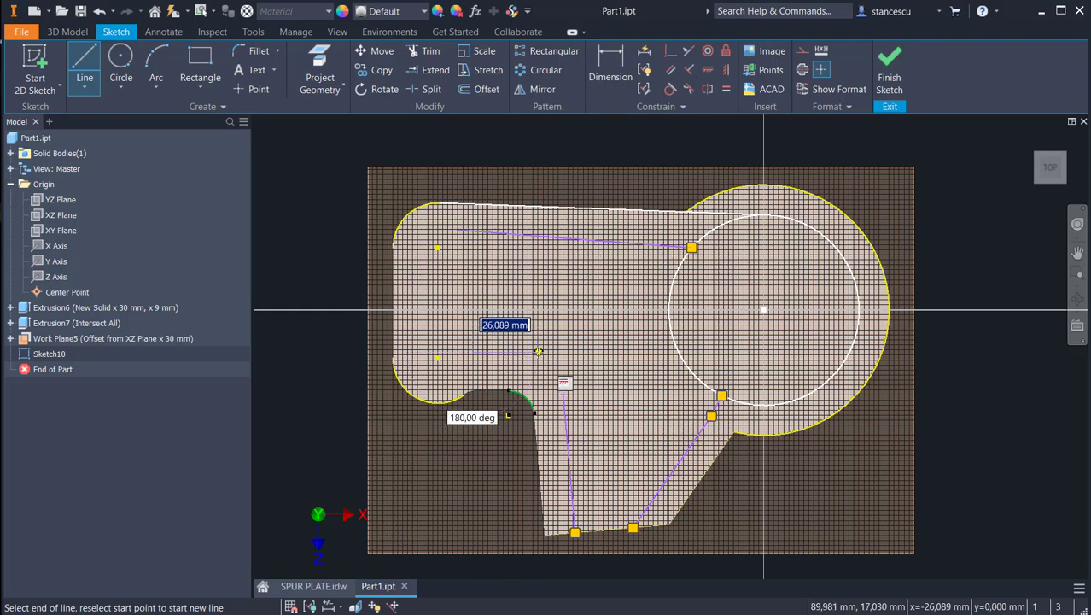
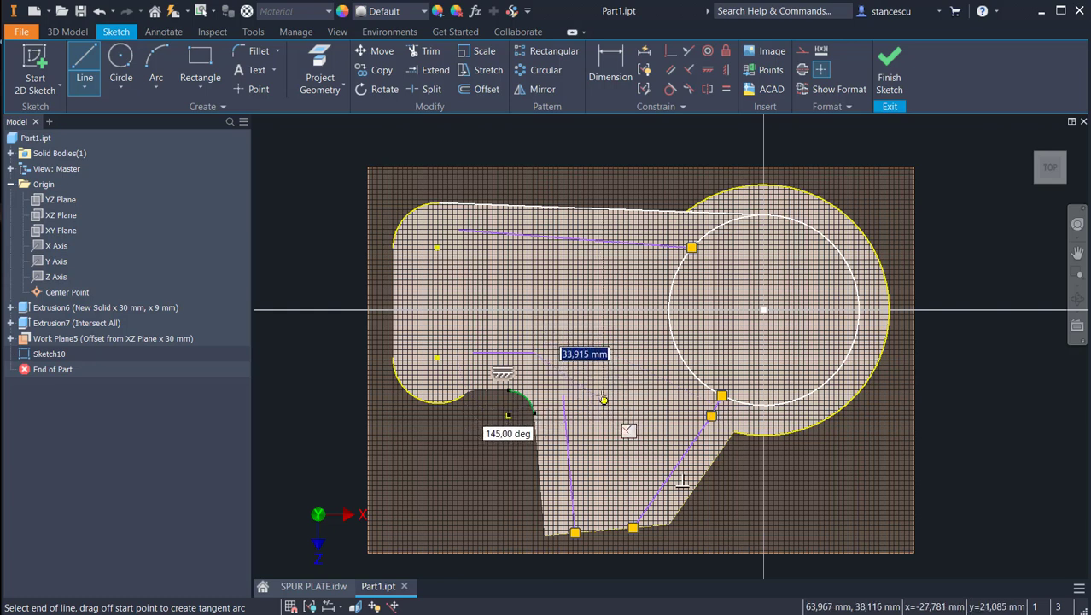
Step: Sketch a construction line from the circle's centre to the rounded corner between the notch and the arm
key("Escape")
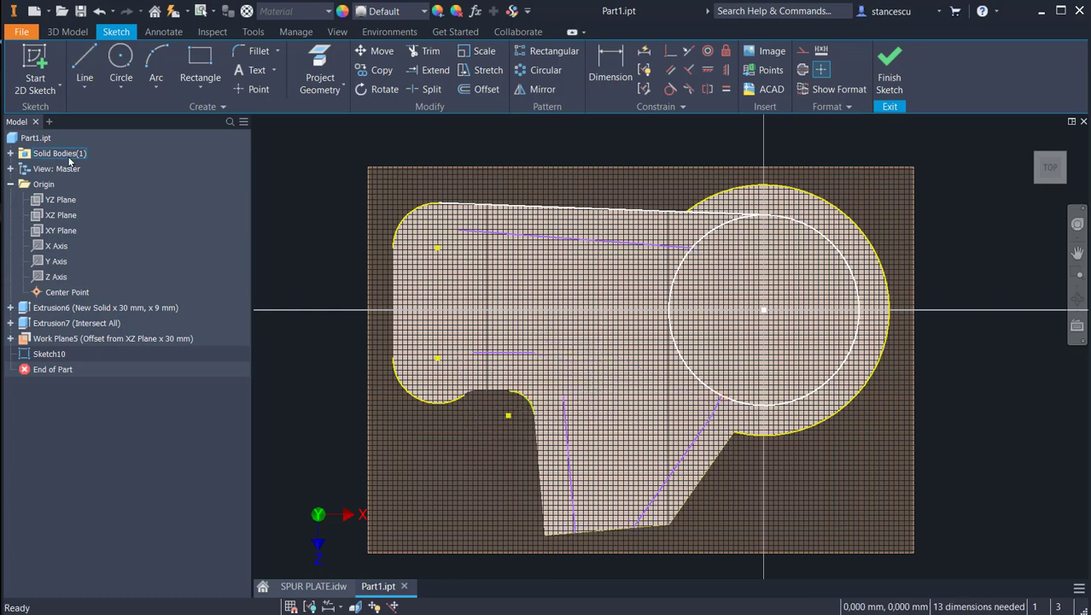
left_click(83, 65)
left_click(765, 309)
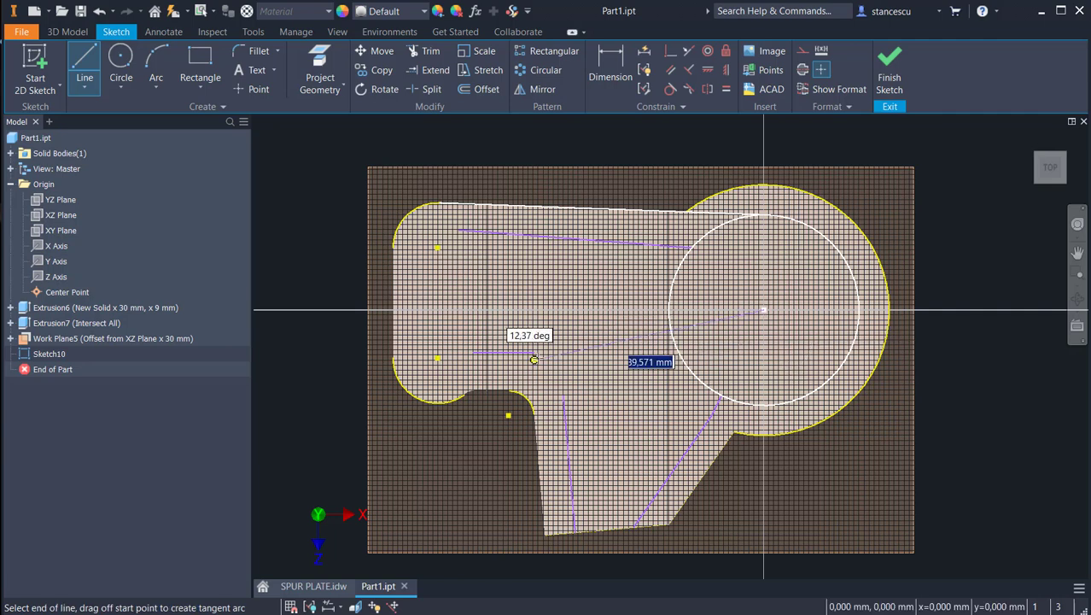
scroll(522, 401, "up", 2)
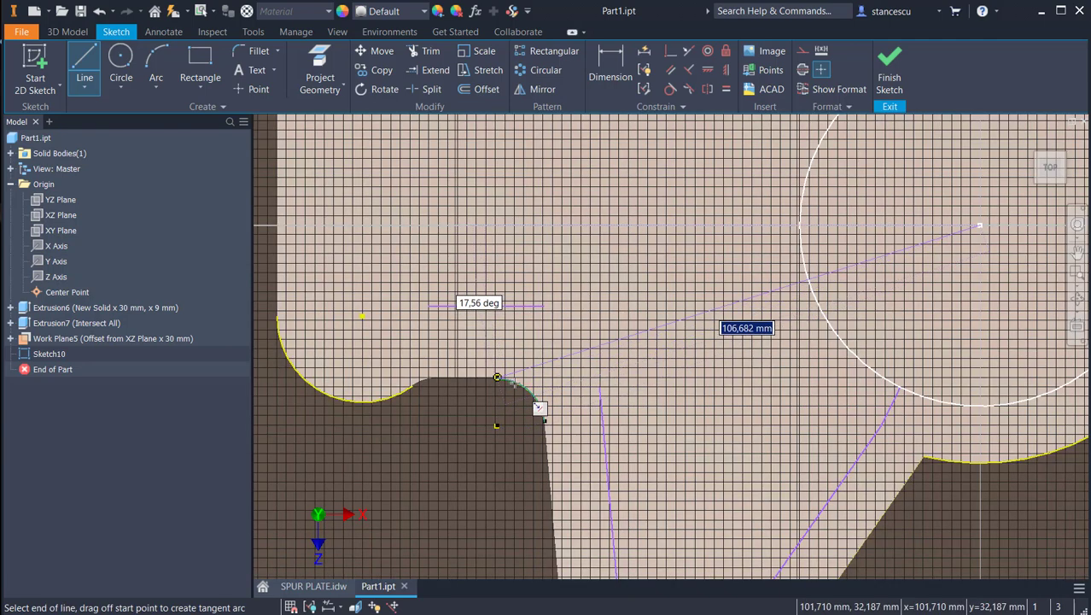
left_click(522, 384)
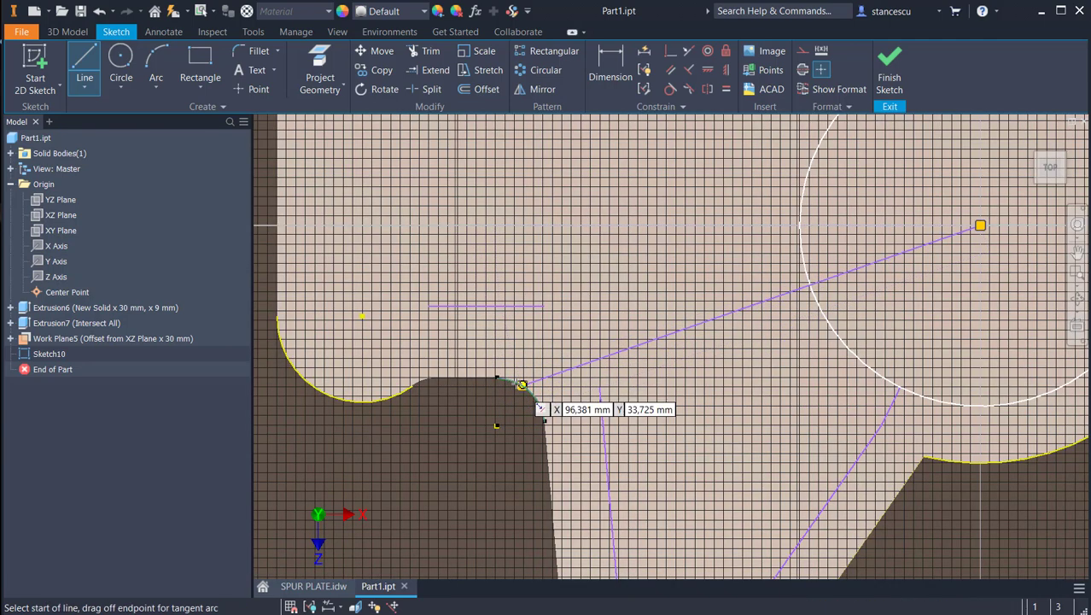
key("Escape")
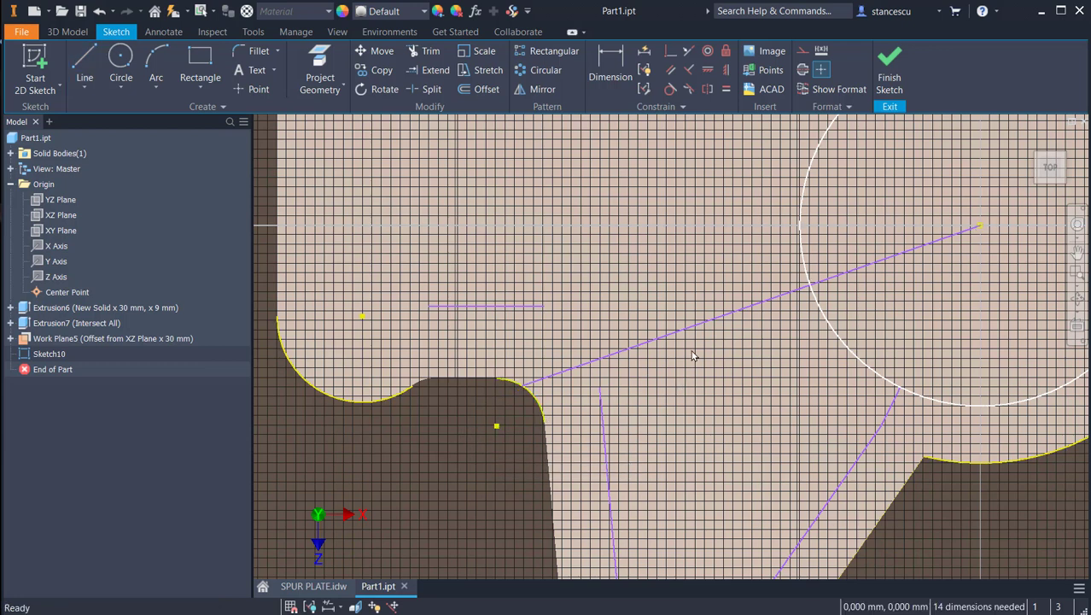
left_click(690, 332)
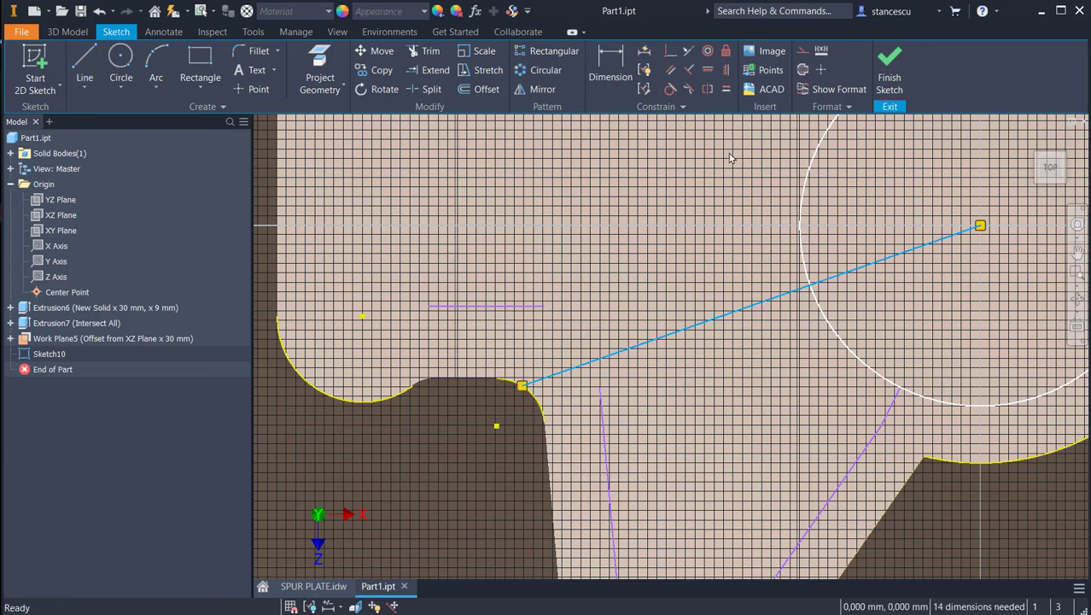
left_click(802, 52)
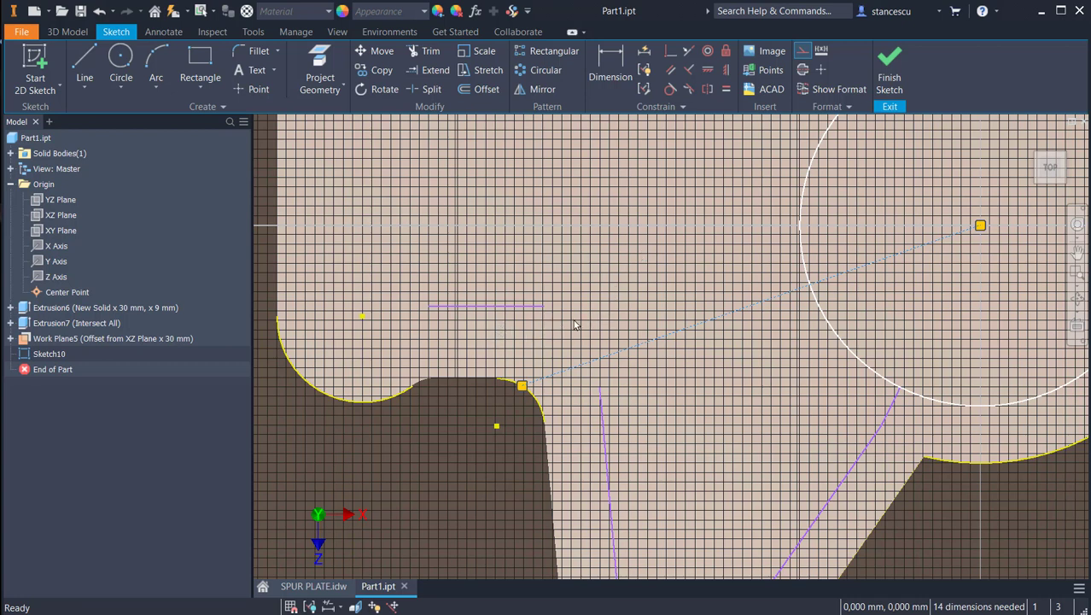
Step: Dimension the angle between the construction line and the horizontal line above the notch as 20 degrees
left_click(610, 67)
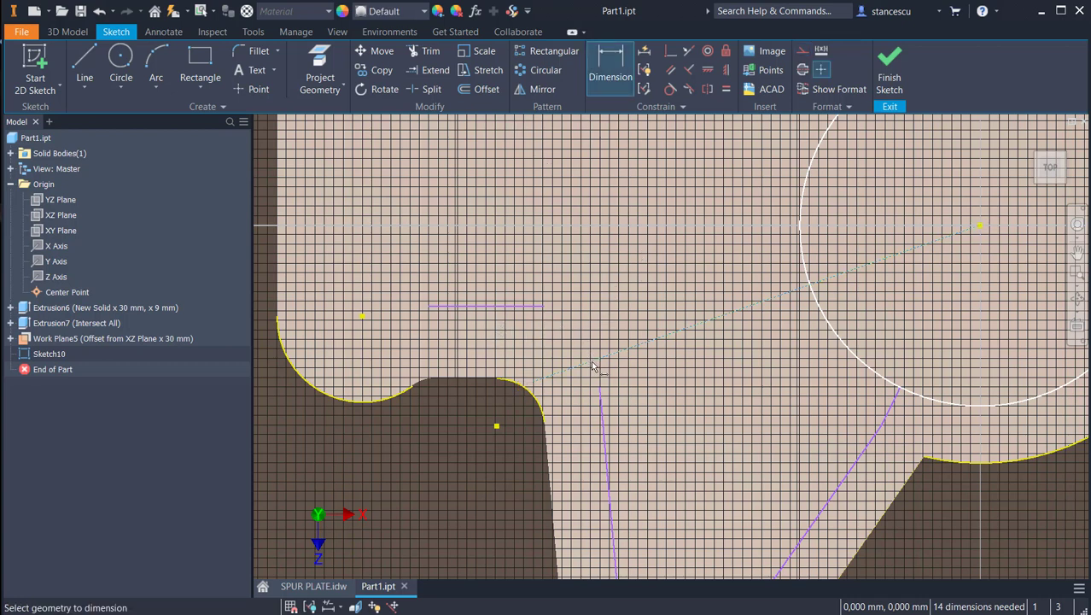
left_click(593, 367)
left_click(487, 306)
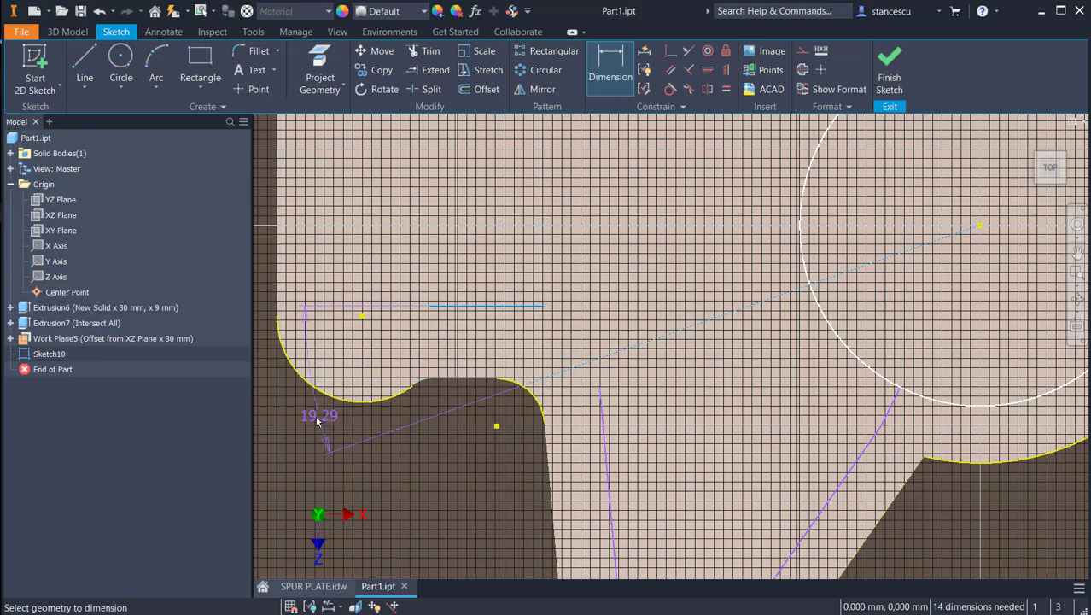
middle_click_drag(308, 419, 384, 417)
left_click(354, 411)
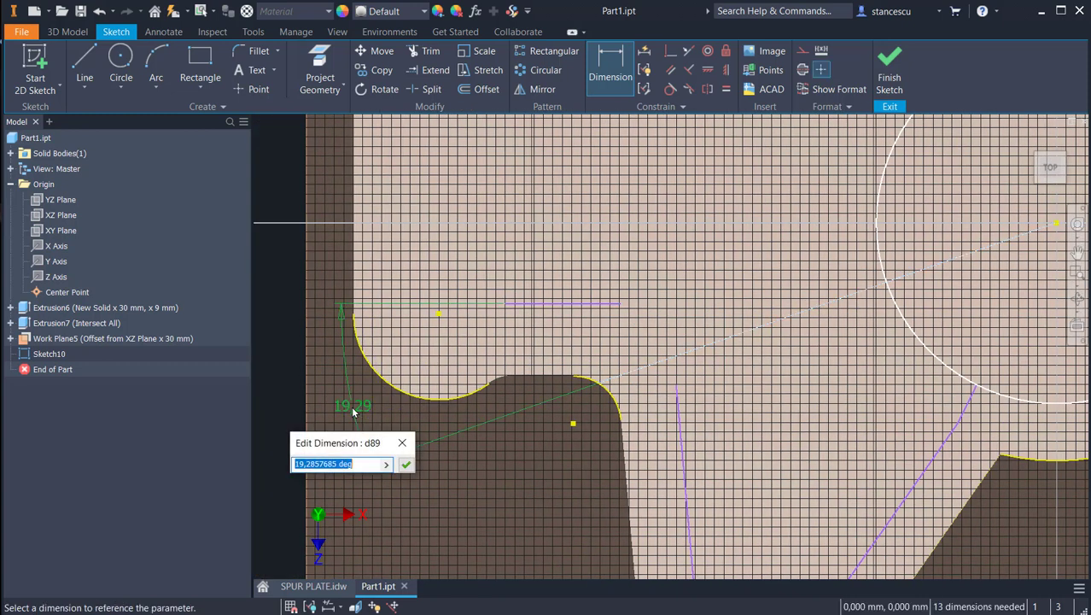
type("20")
key("Return")
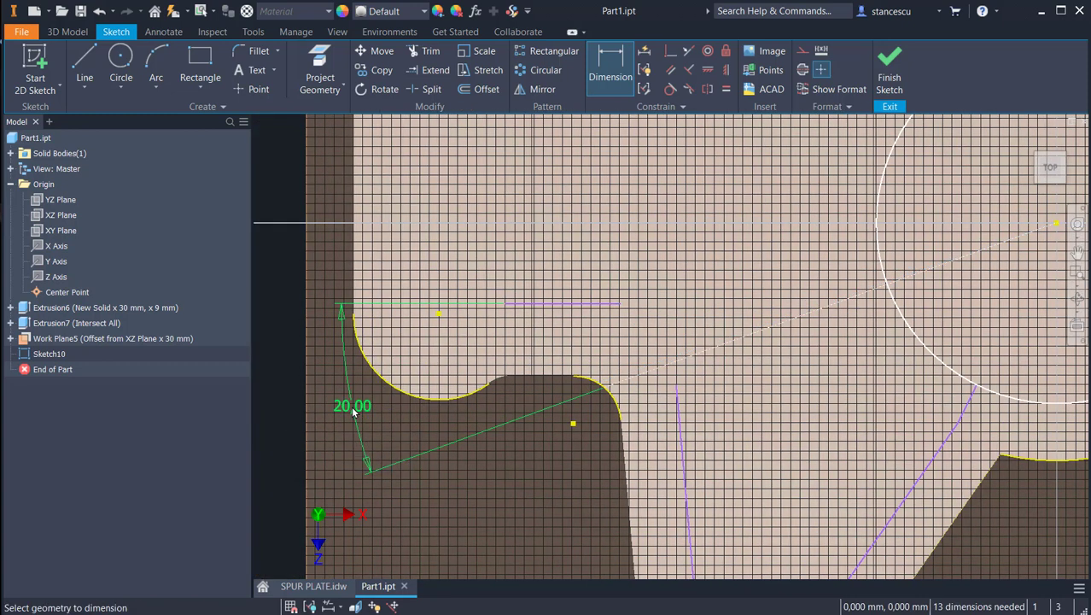
Step: Sketch two lines to the circle: one about 56 mm from the horizontal line's inner end, one about 49 mm from the steep line's upper end
left_click(85, 60)
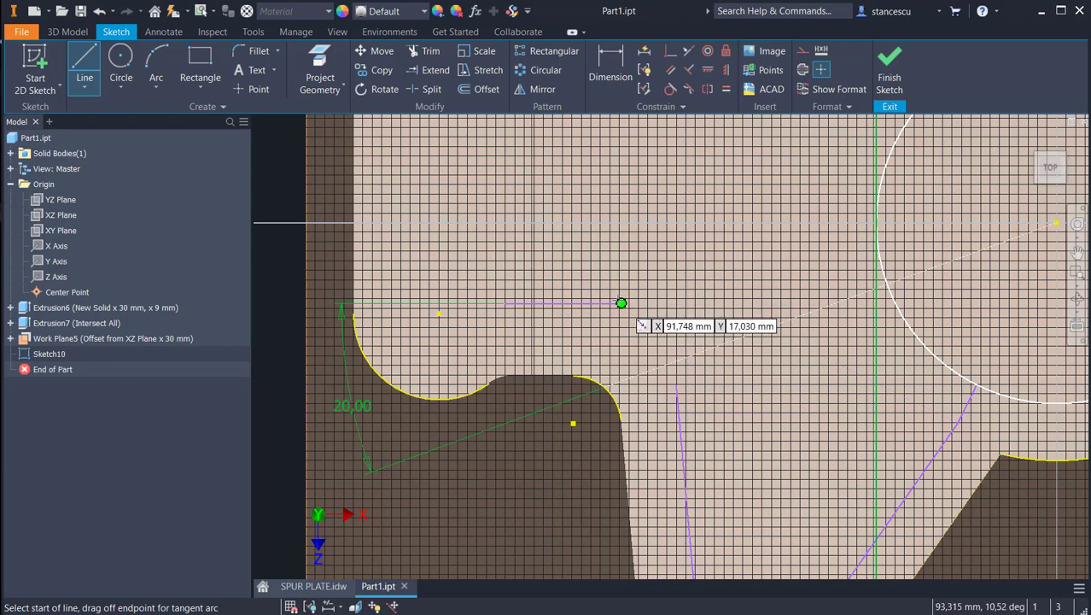
left_click(621, 303)
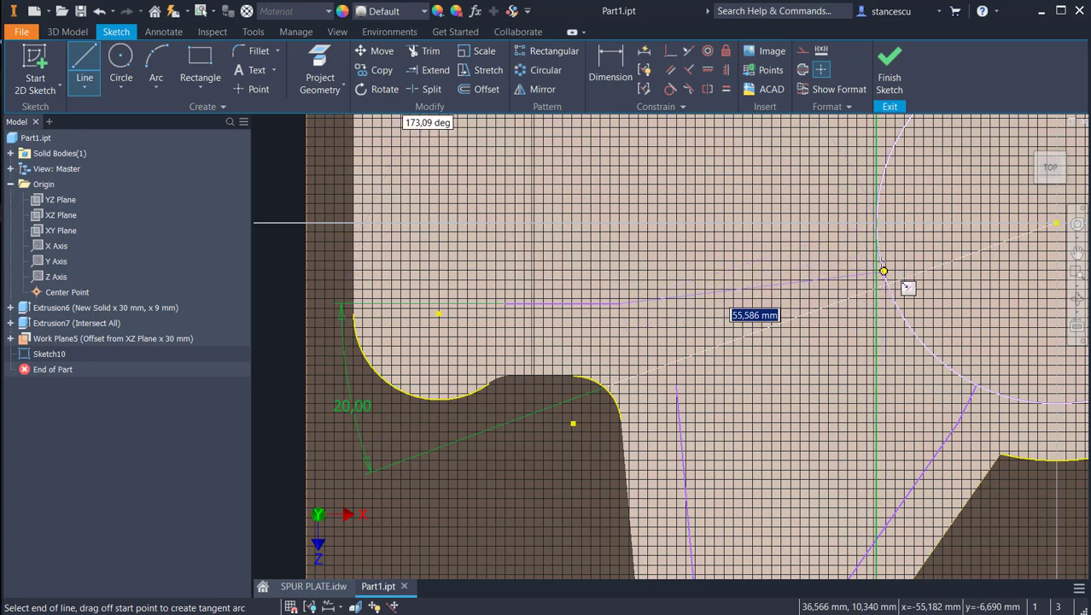
left_click(884, 270)
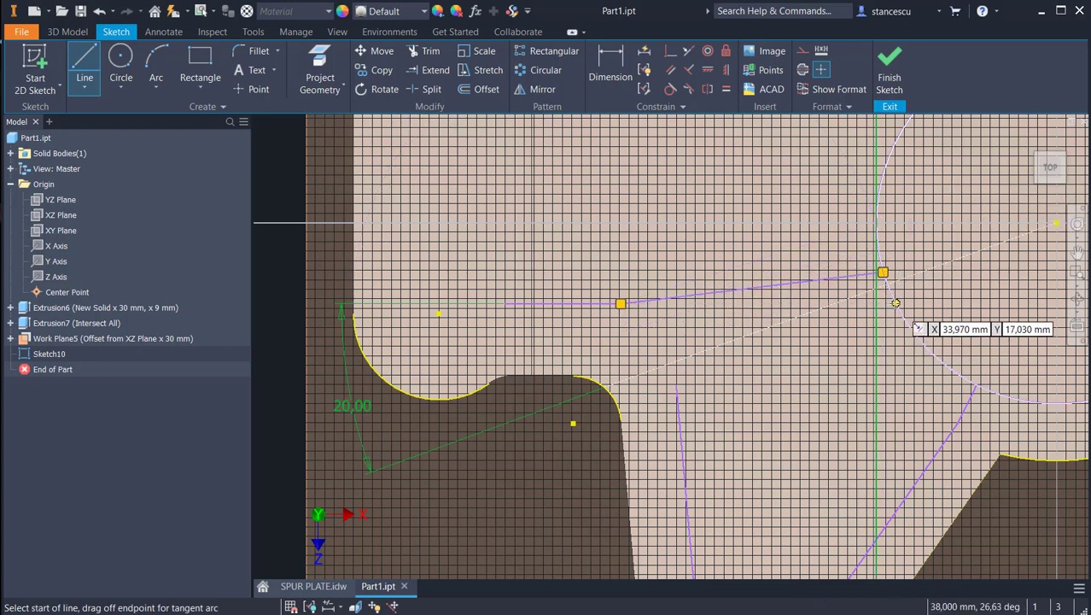
left_click(894, 302)
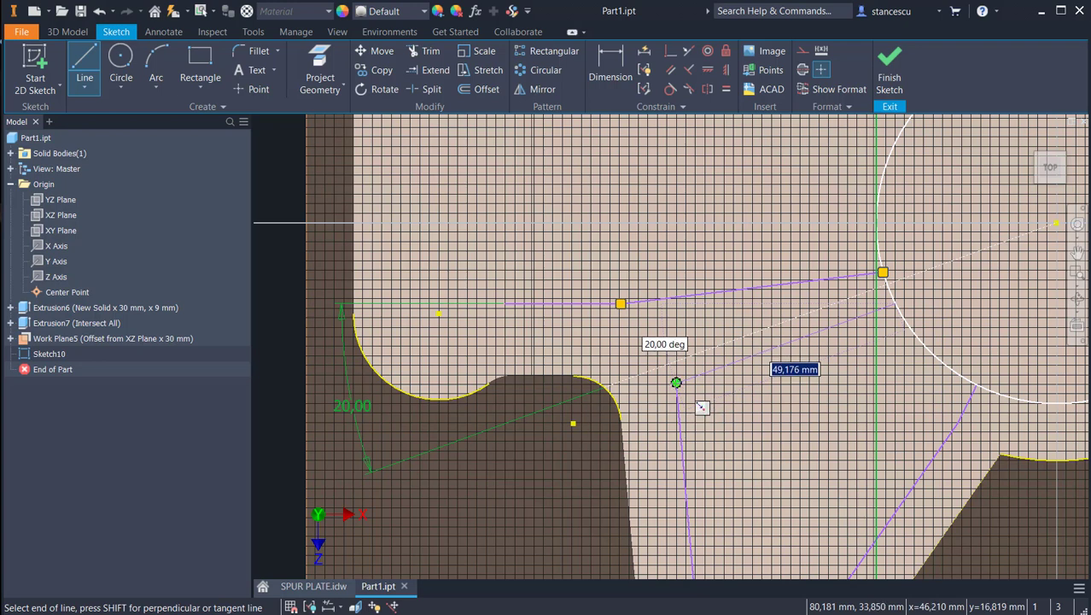
left_click(676, 382)
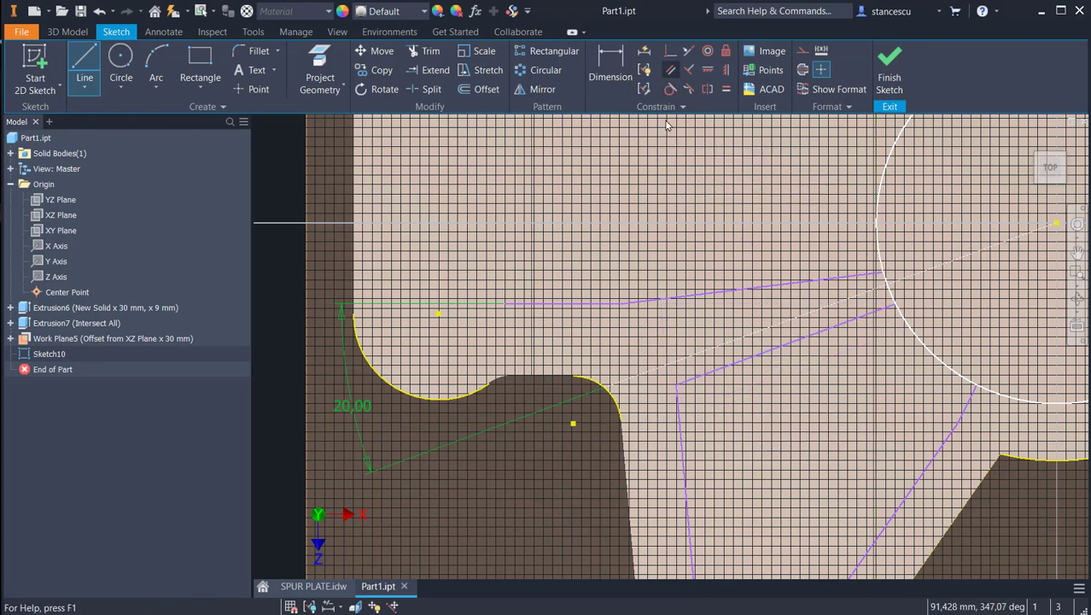
Step: Make both new lines parallel to the construction line and move the horizontal line upward, away from the notch
left_click(670, 70)
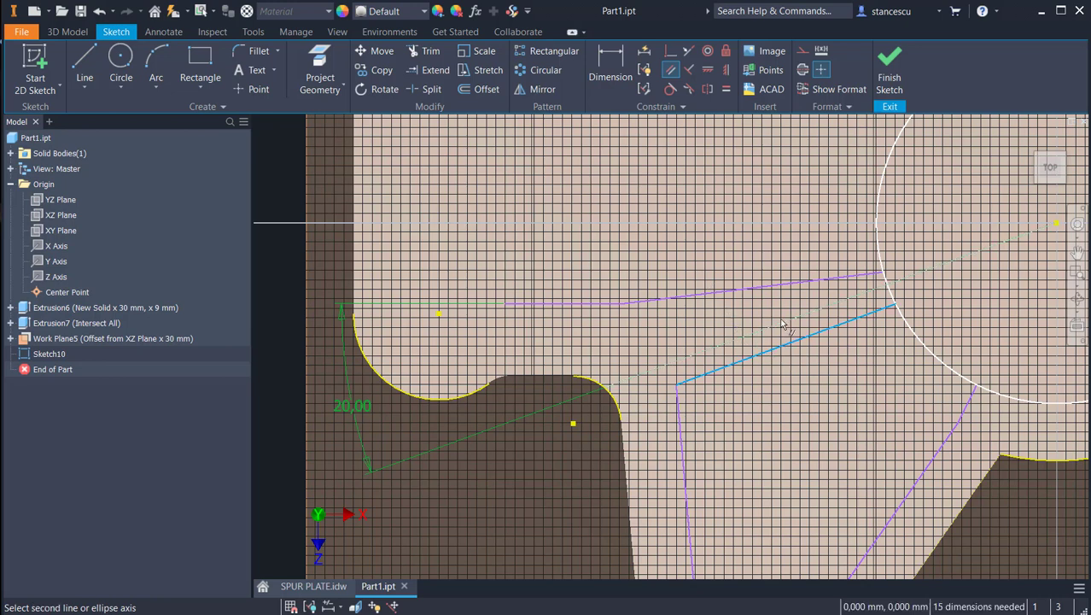
left_click(789, 346)
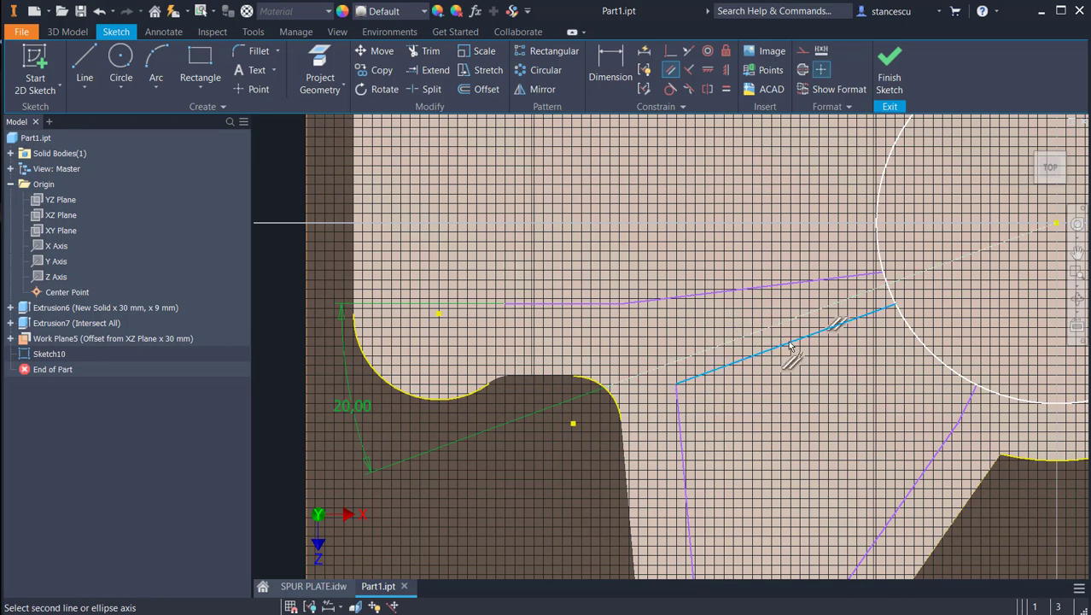
left_click(767, 291)
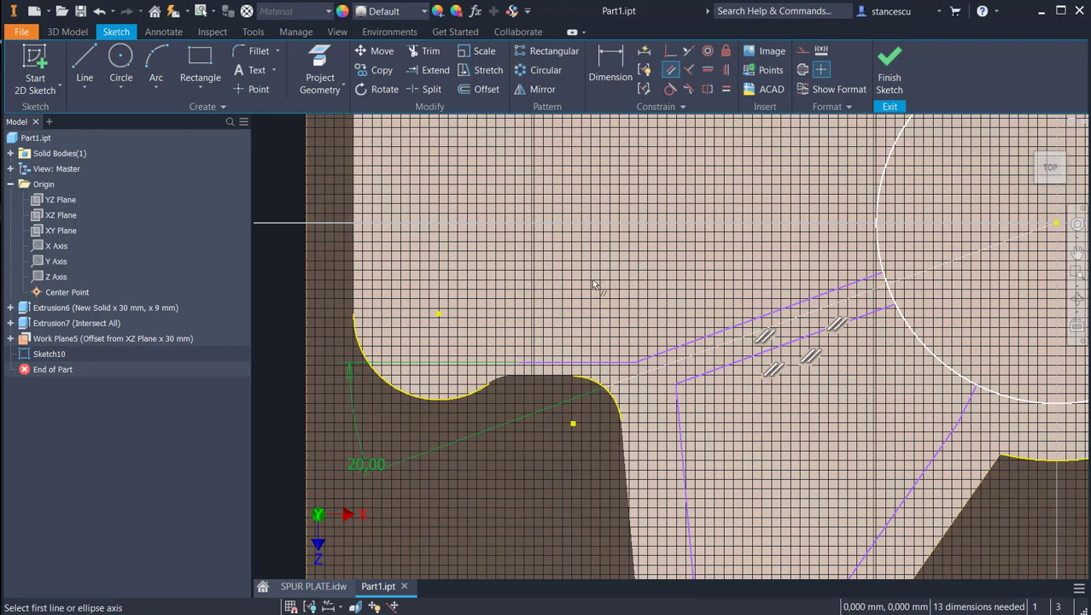
key("Escape")
left_click_drag(585, 367, 596, 331)
scroll(781, 429, "down", 5)
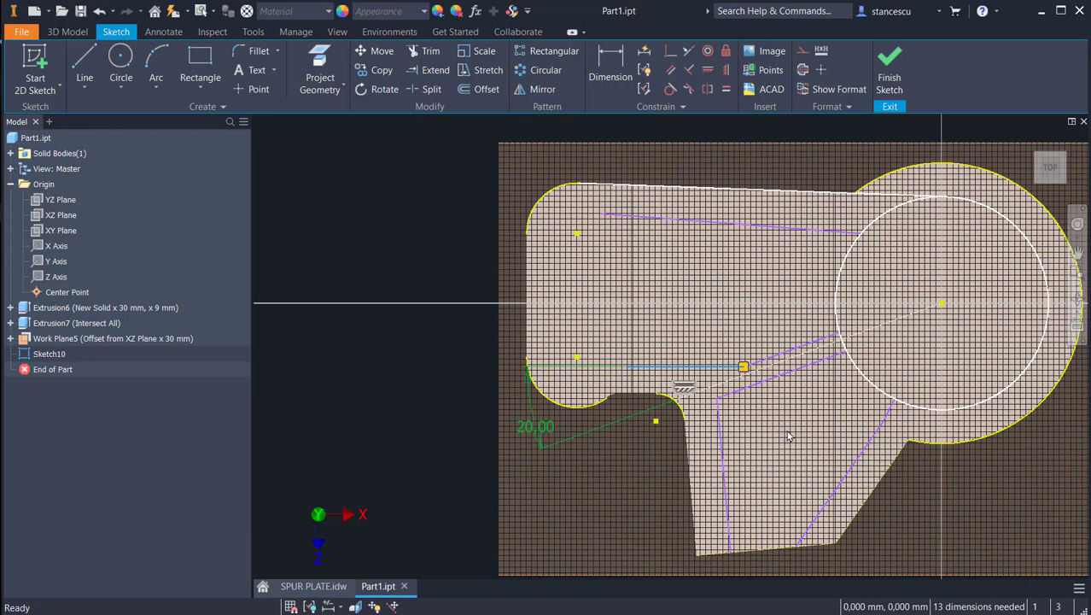
scroll(777, 419, "up", 2)
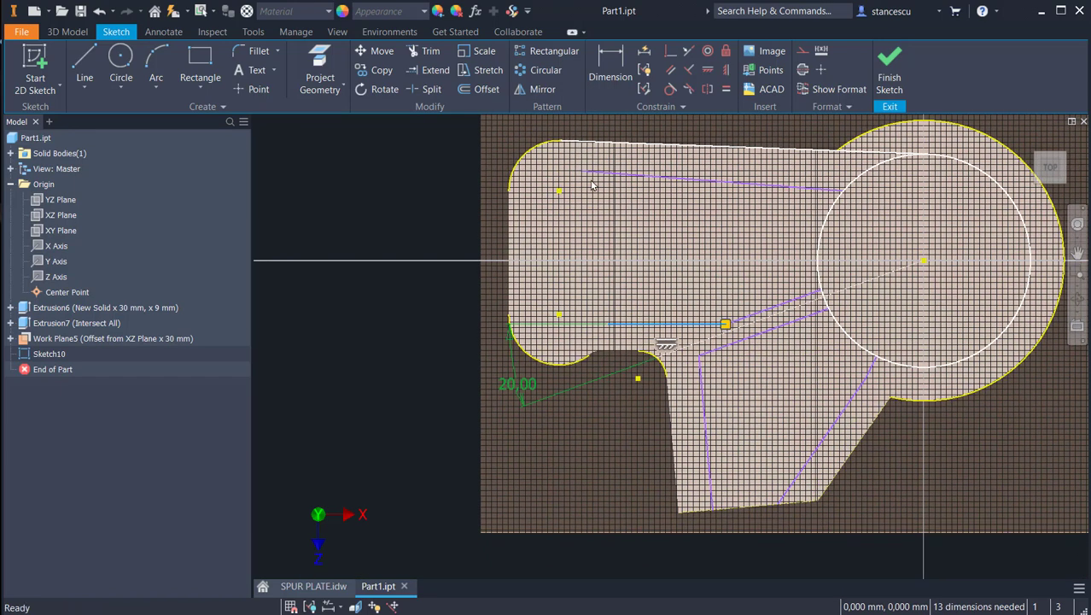
Step: Make the upper inner line parallel to the plate's upper edge and the slanted line parallel to the arm's outer slanted edge
left_click(672, 71)
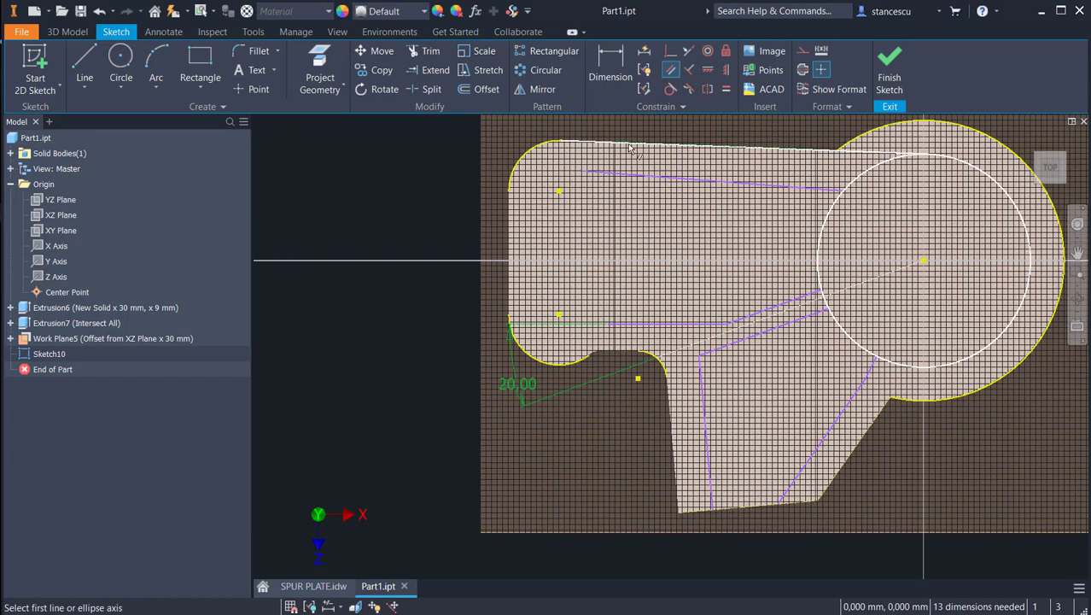
left_click(679, 179)
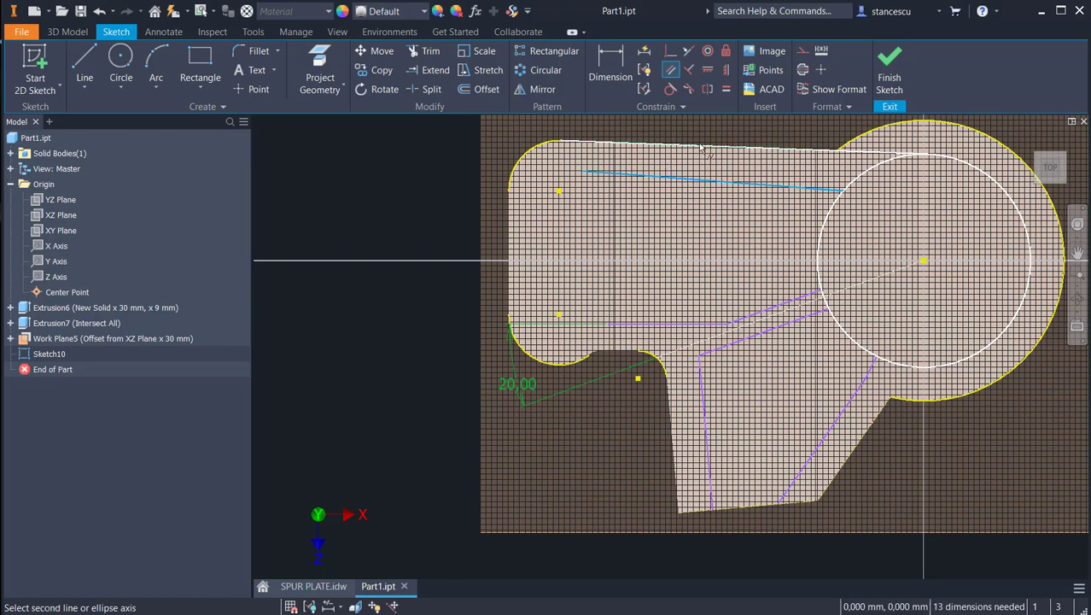
left_click(702, 146)
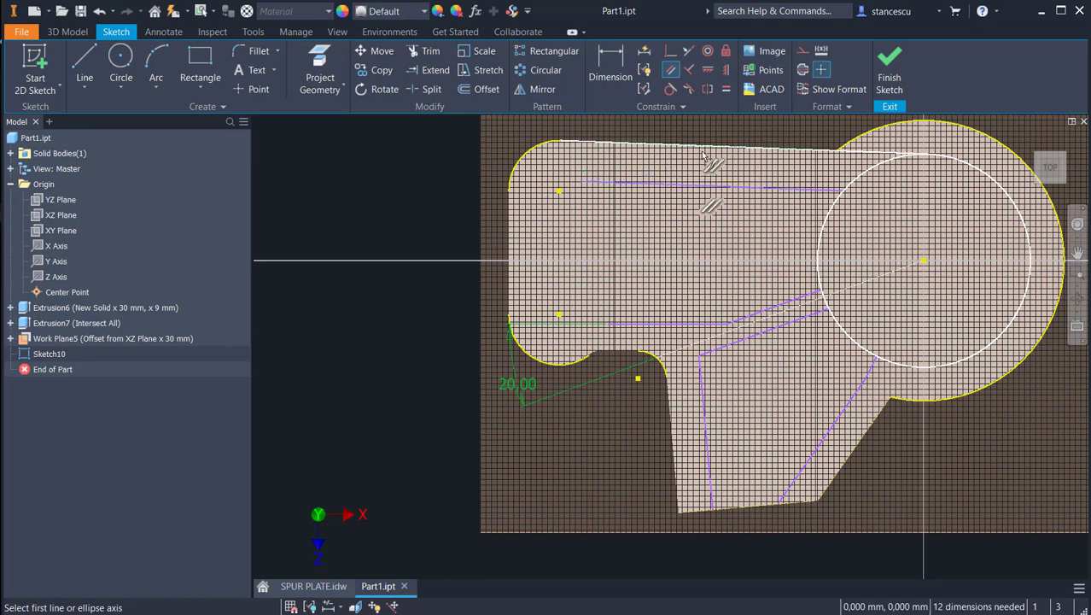
left_click(843, 417)
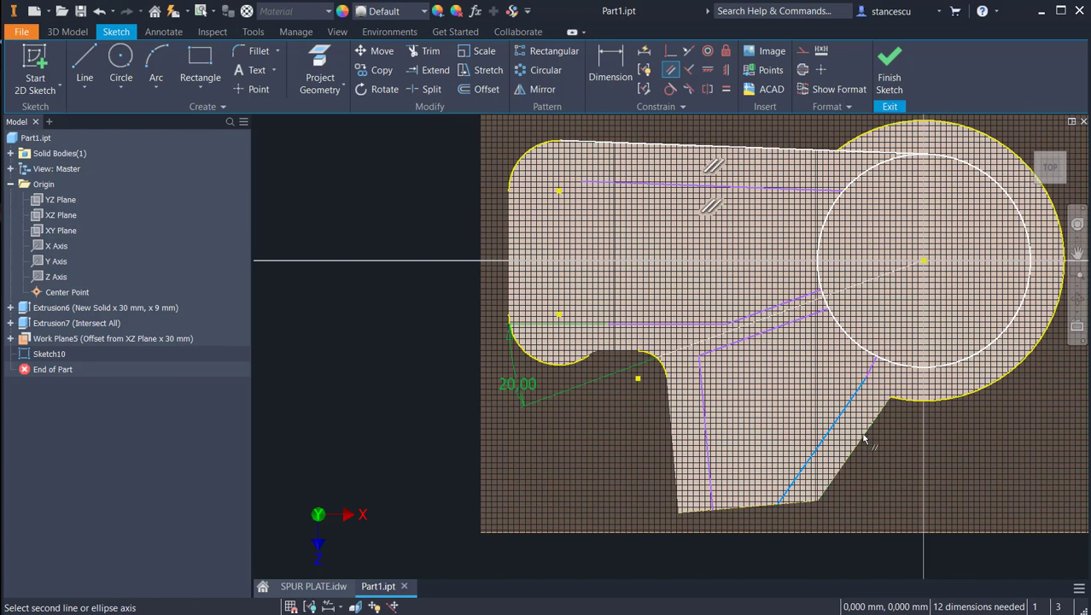
left_click(865, 439)
Step: Make the steep line parallel to the arm's left edge and the horizontal line parallel to the notch's flat edge
left_click(707, 439)
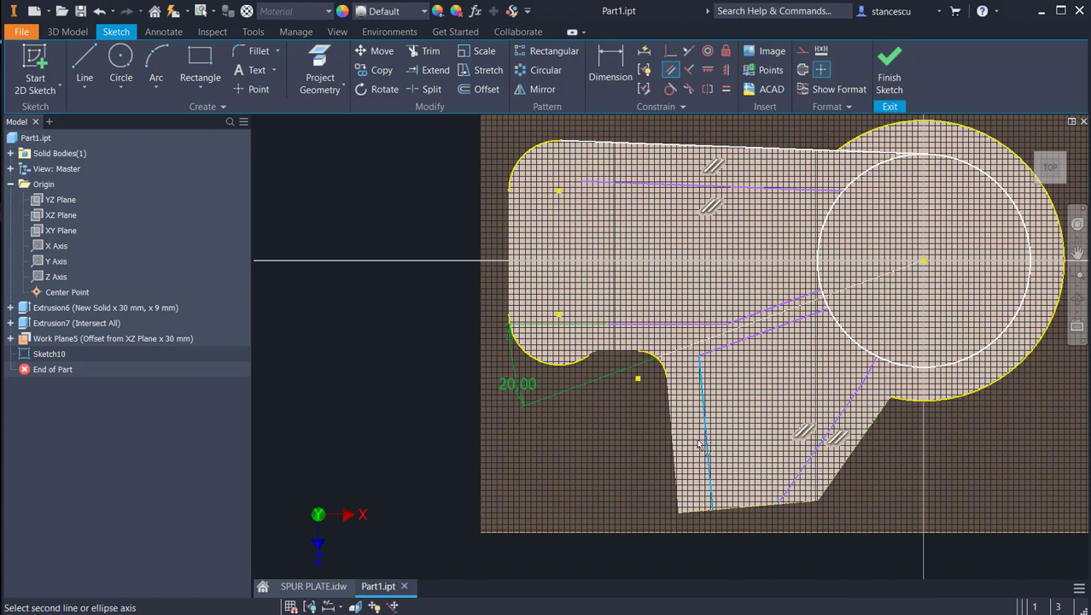
left_click(673, 452)
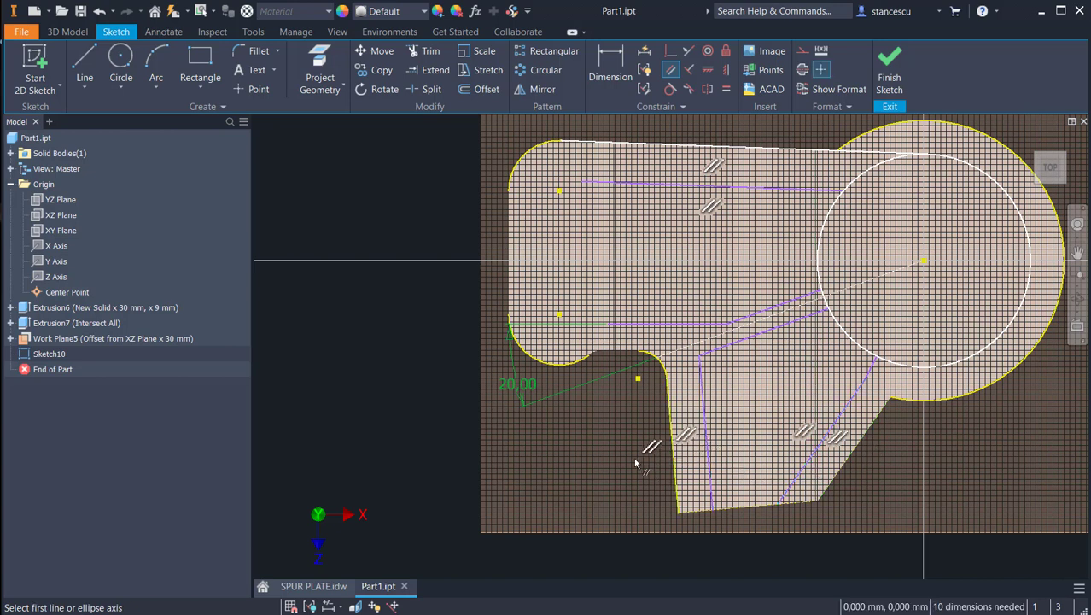
left_click(626, 323)
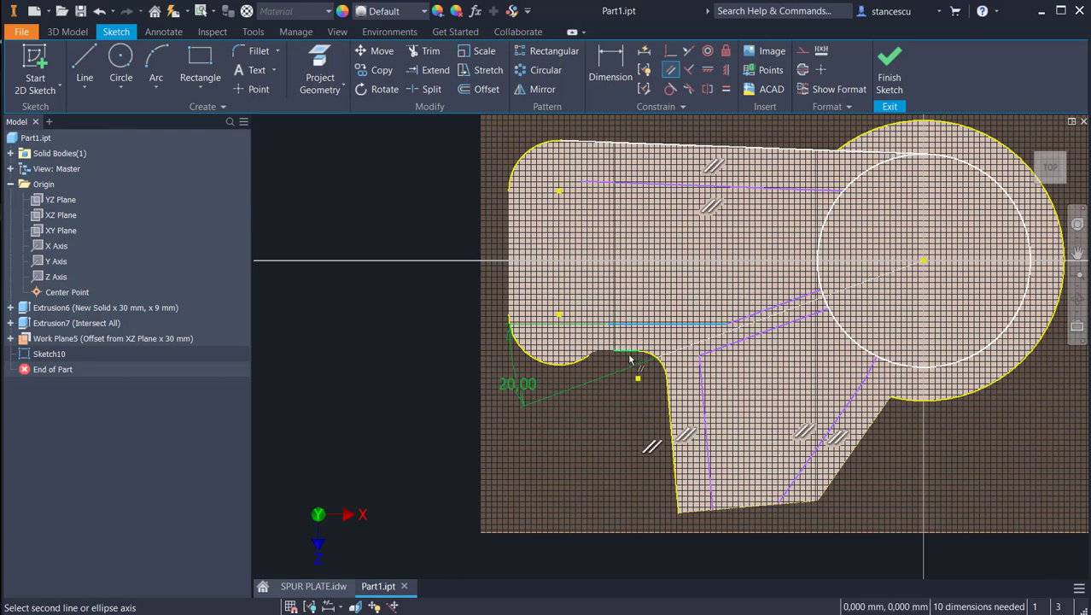
left_click(624, 355)
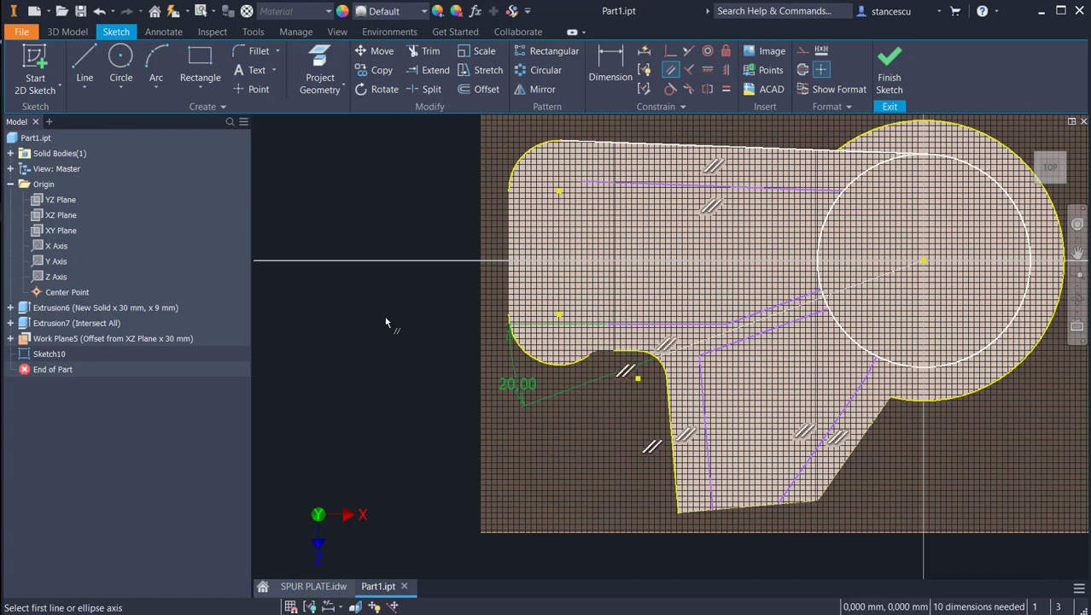
Step: Sketch a steep line about 25 mm long just inside the plate's straight left edge, between the two corner arcs
left_click(86, 62)
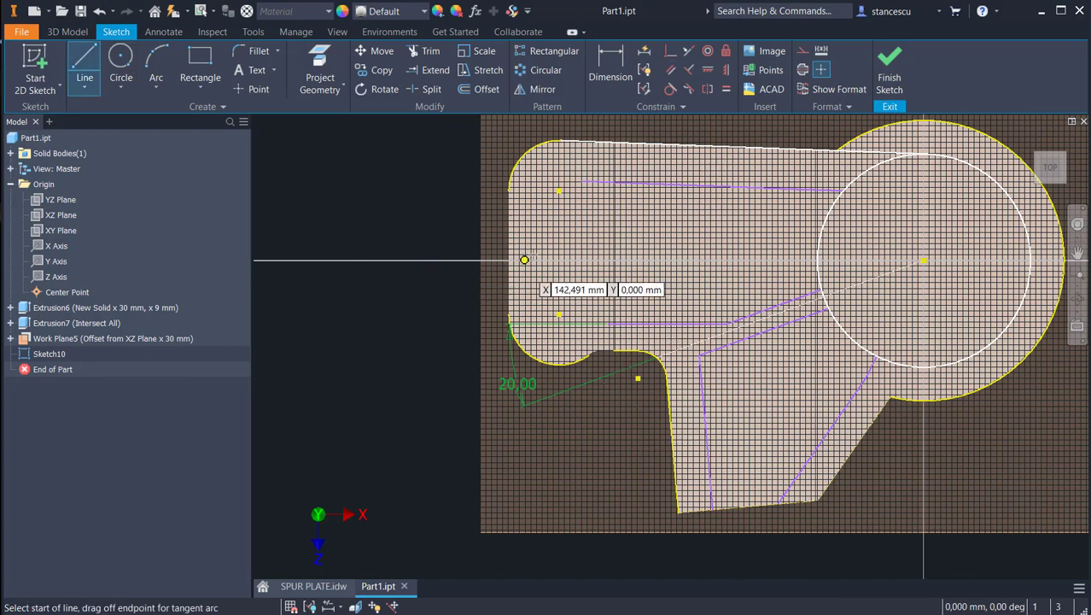
left_click(543, 220)
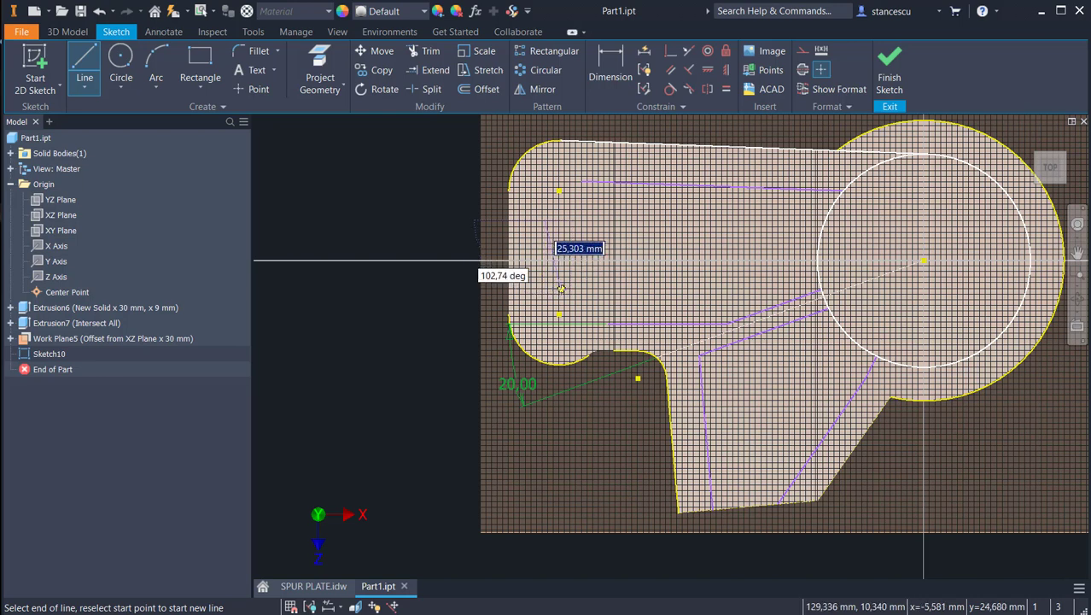
left_click(551, 290)
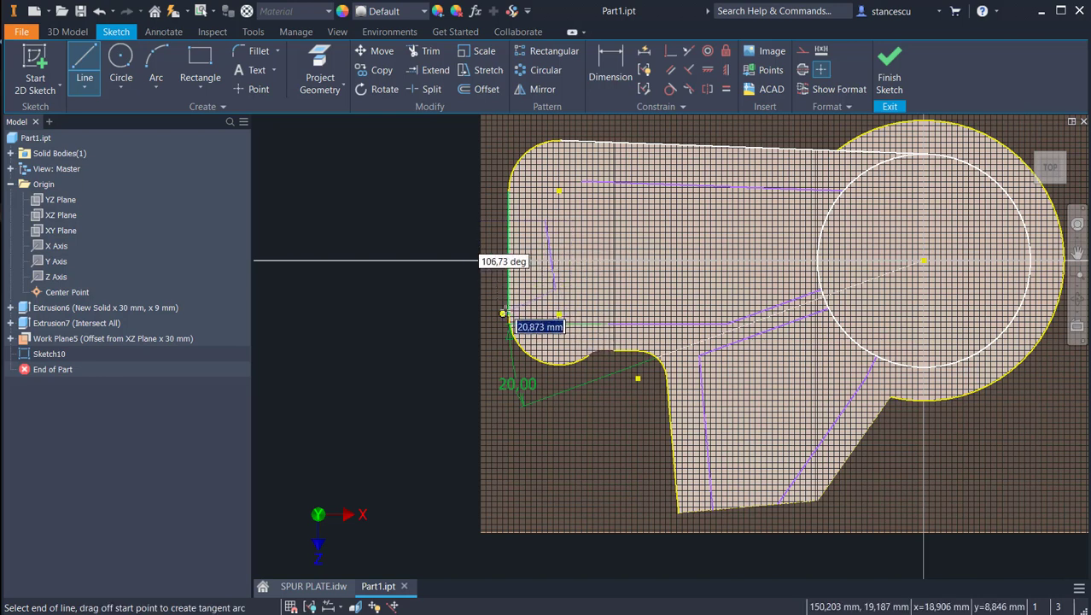
key("Escape")
key("Escape")
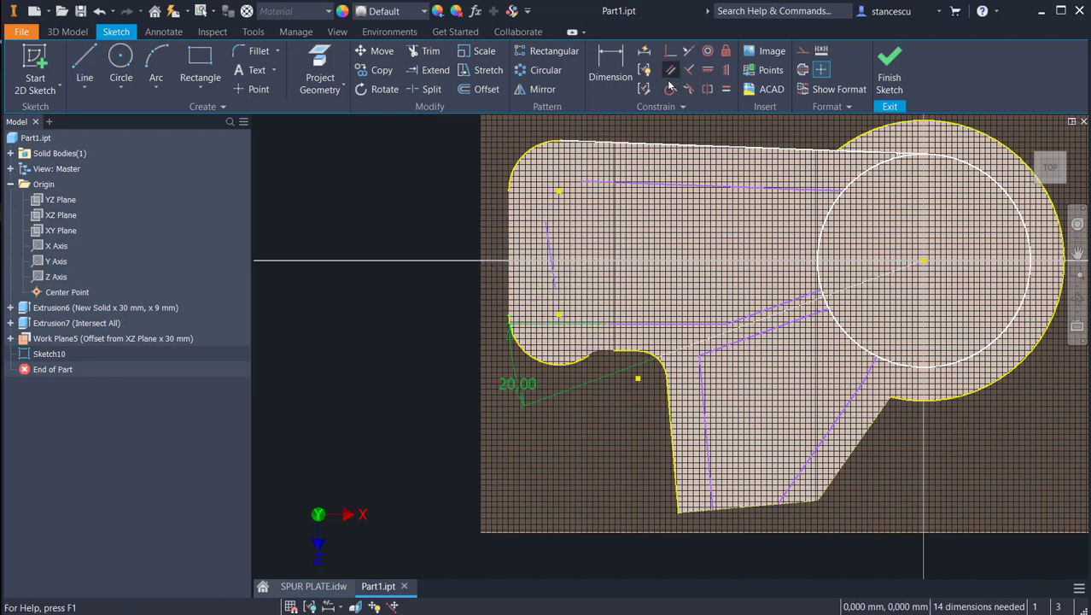
Step: Make the short inner line parallel to the plate's straight left edge
left_click(671, 70)
left_click(551, 254)
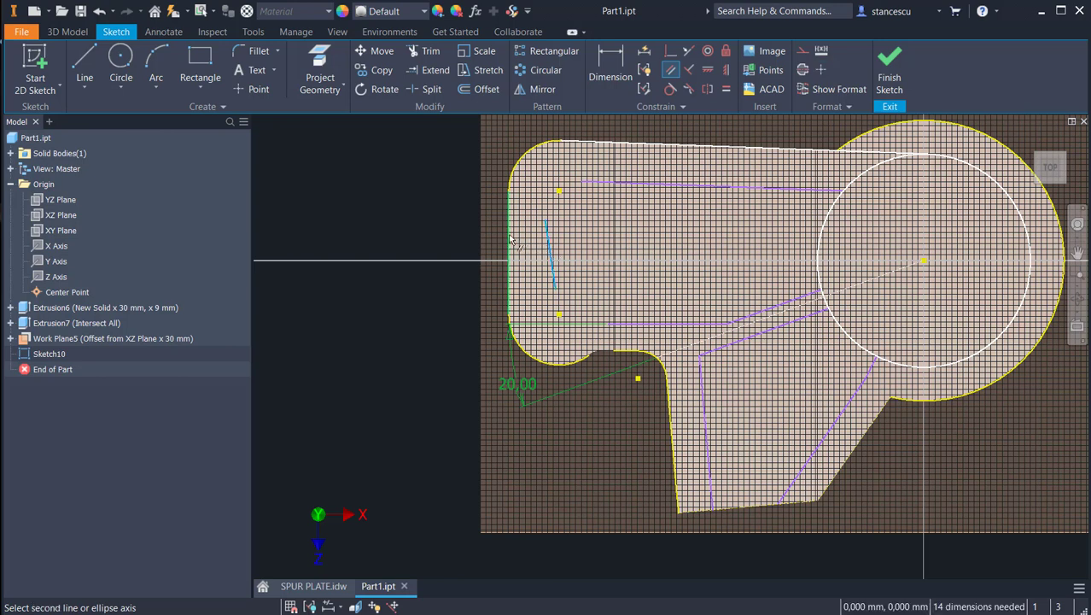
left_click(487, 252)
key("Escape")
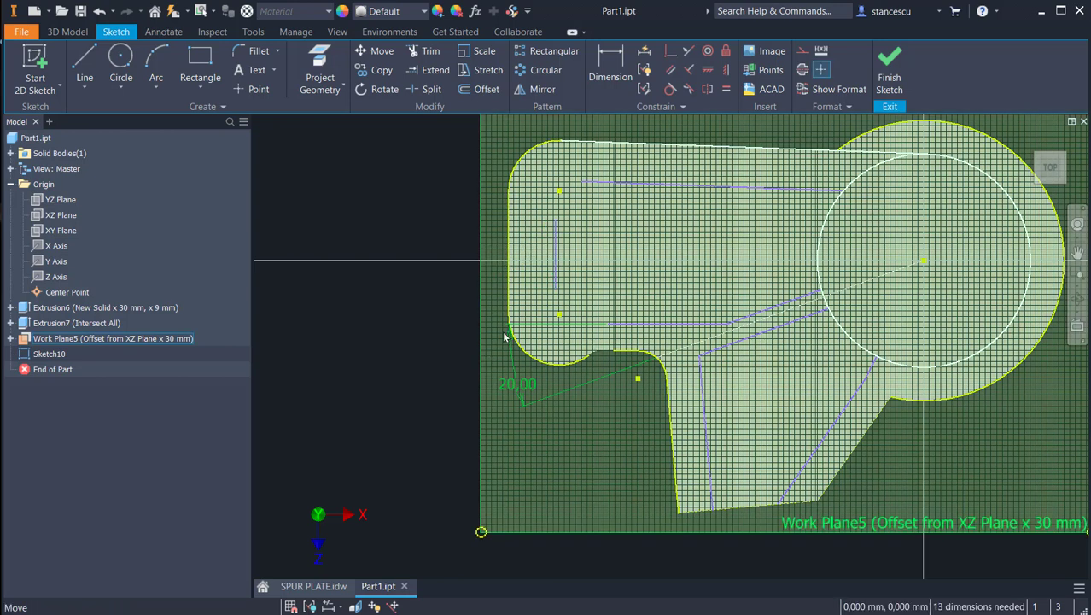
Step: Move the short inner line's upper portion closer to the plate's straight left edge, lengthening the line slightly
mouse_move(556, 245)
left_mouse_down()
mouse_move(543, 249)
mouse_move(540, 212)
left_mouse_up()
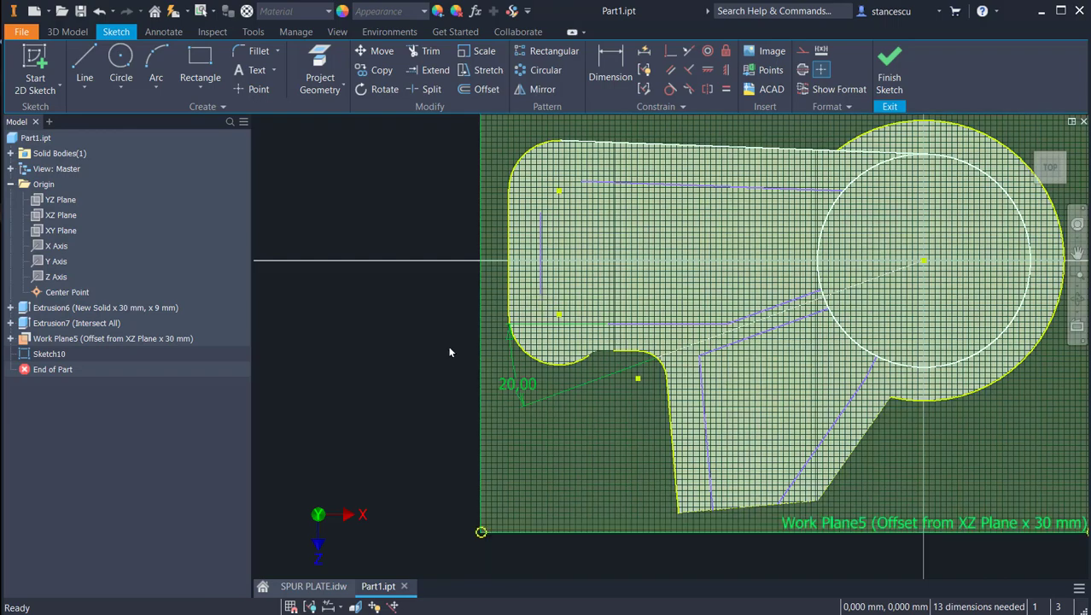
Step: Delete the short segment at the upper end of the arm's inner slanted line and extend that line to the circle
scroll(608, 389, "up", 3)
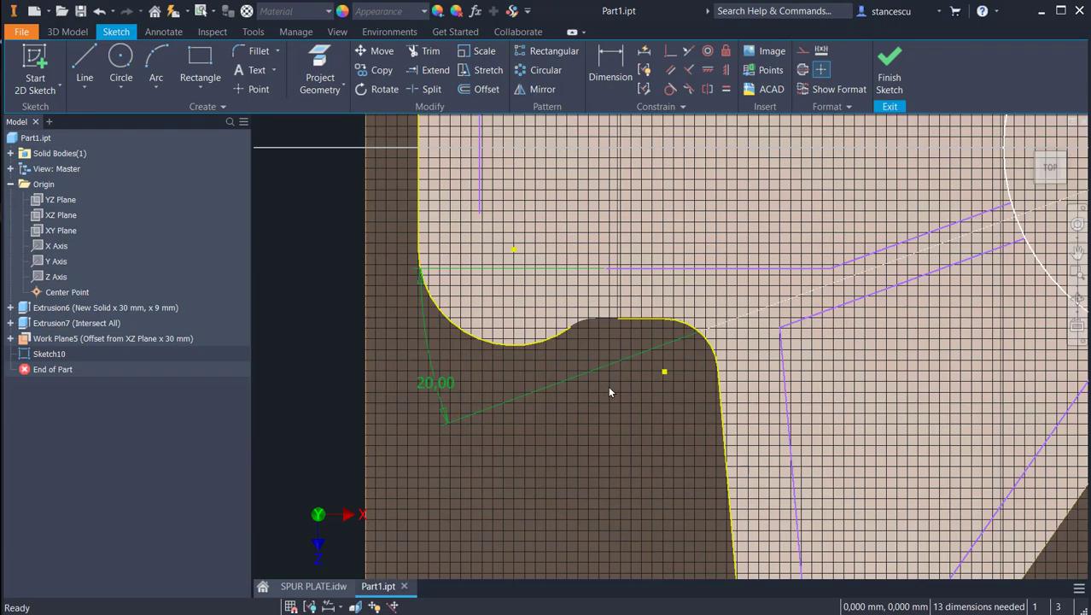
mouse_move(610, 392)
middle_mouse_down()
mouse_move(560, 398)
mouse_move(540, 253)
mouse_move(553, 353)
mouse_move(468, 346)
middle_mouse_up()
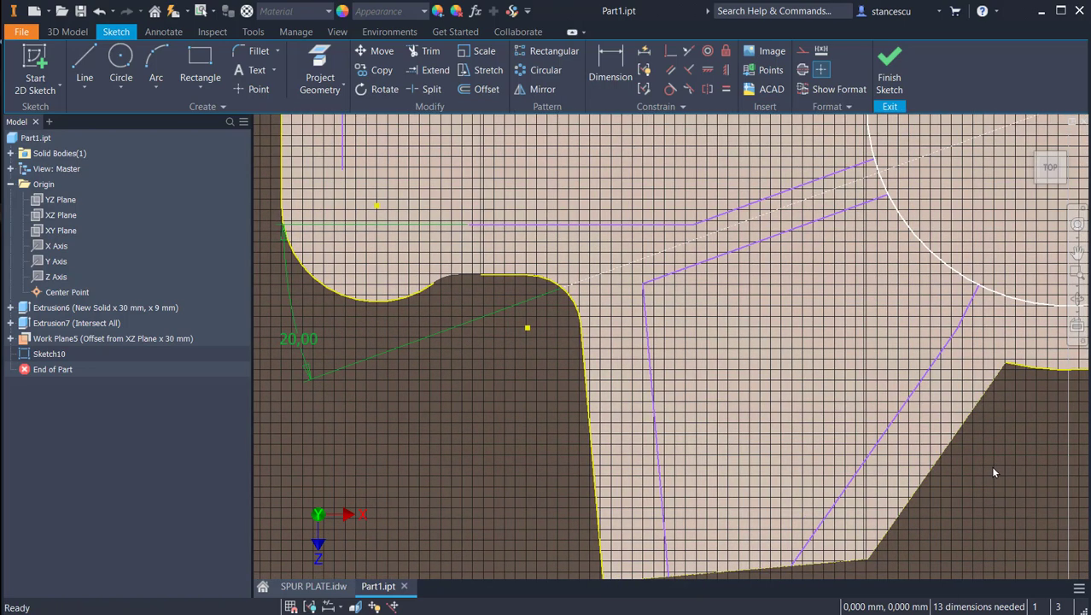
left_click(967, 314)
key("Delete")
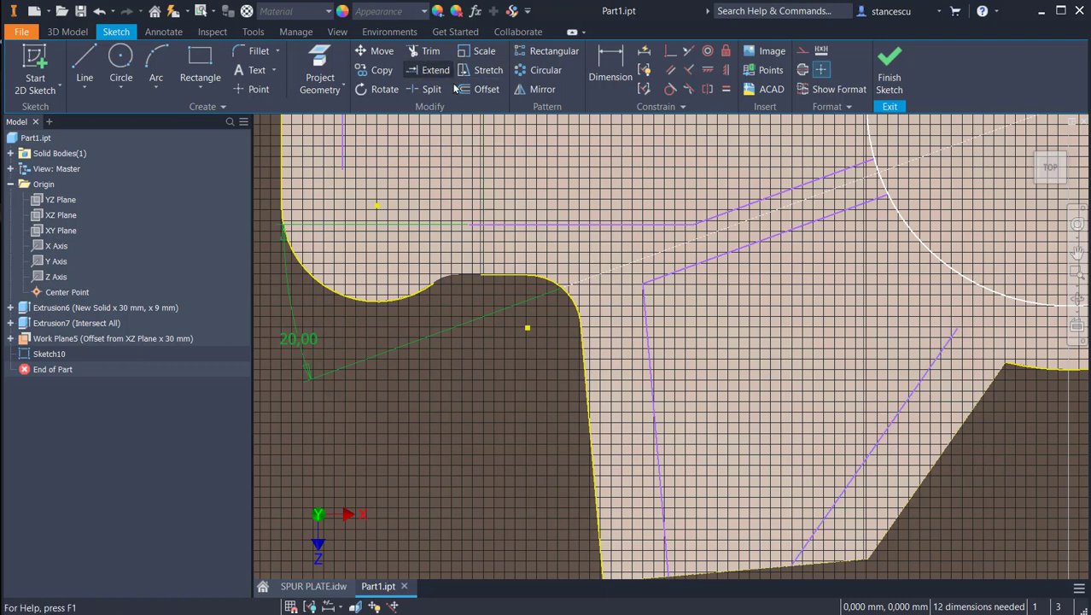
left_click(429, 70)
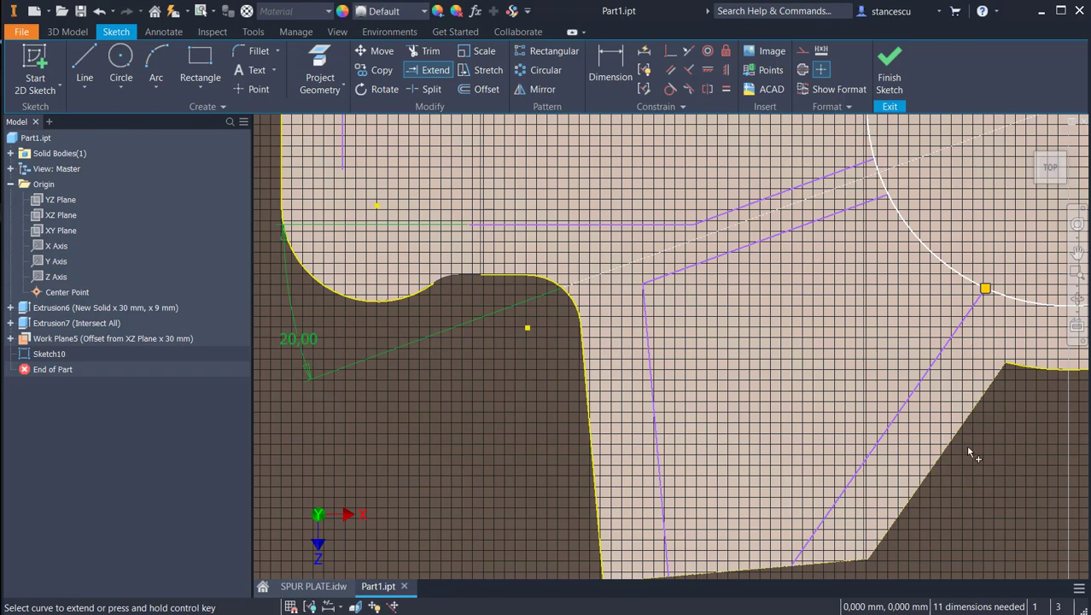
Step: Sketch a slanted line about 59 mm long from the arm's lower right corner up to the circle
scroll(965, 444, "down", 3)
middle_click_drag(960, 458, 845, 389)
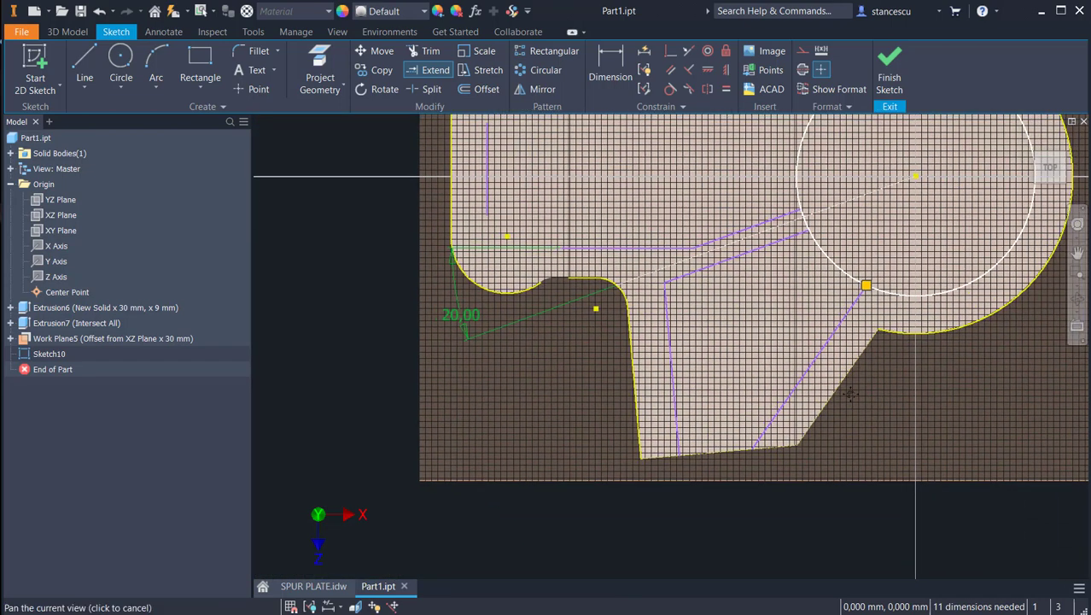
left_click(85, 61)
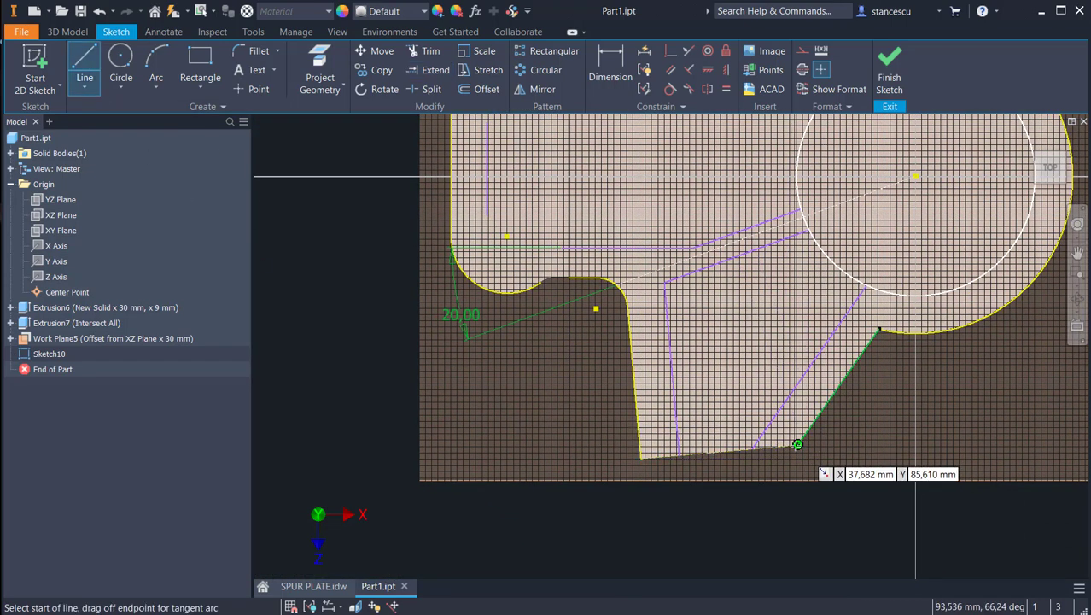
scroll(797, 444, "up", 2)
scroll(797, 444, "up", 3)
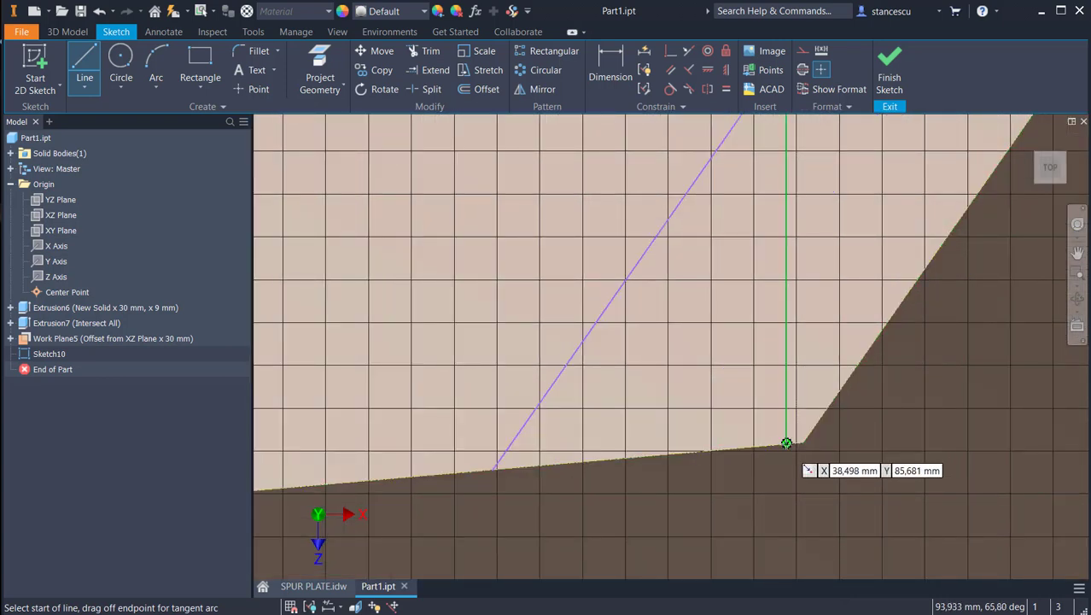
left_click(787, 443)
scroll(845, 424, "down", 4)
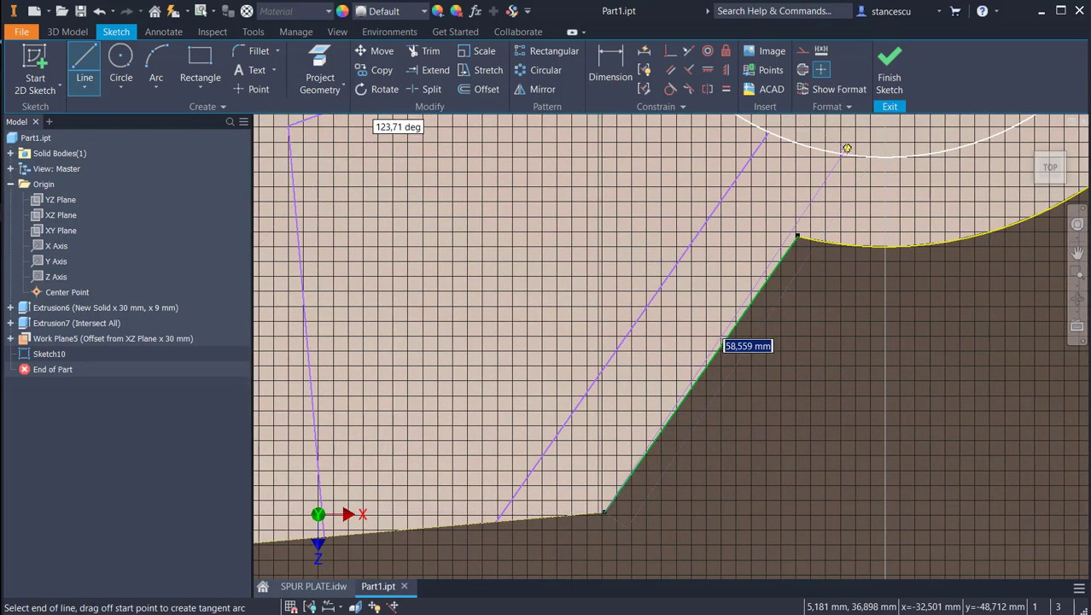
left_click(838, 153)
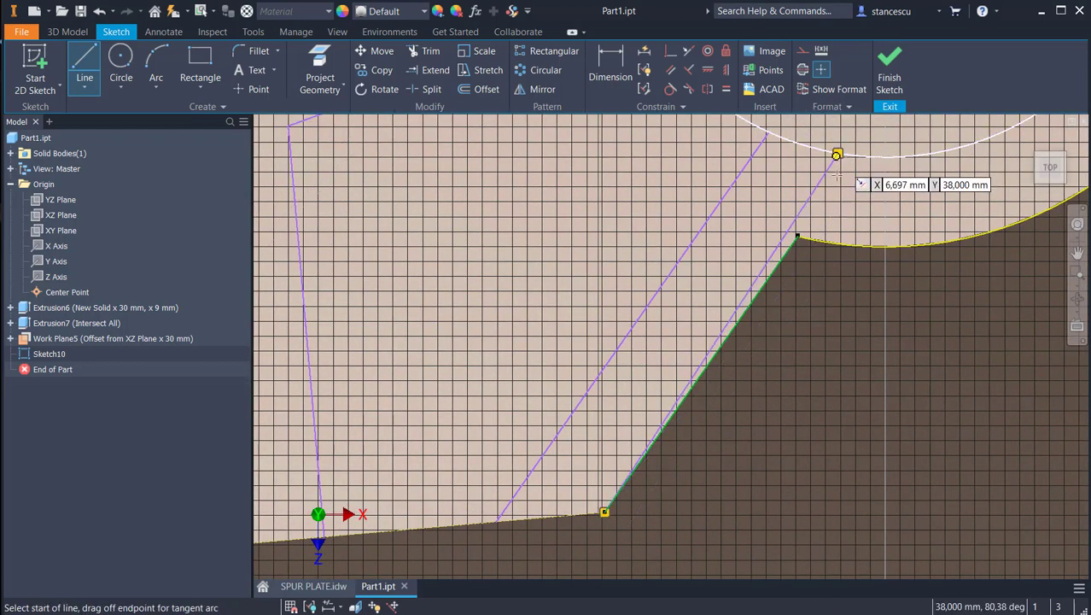
Step: Make the new slanted line collinear with the arm's outer slanted edge
left_click(686, 52)
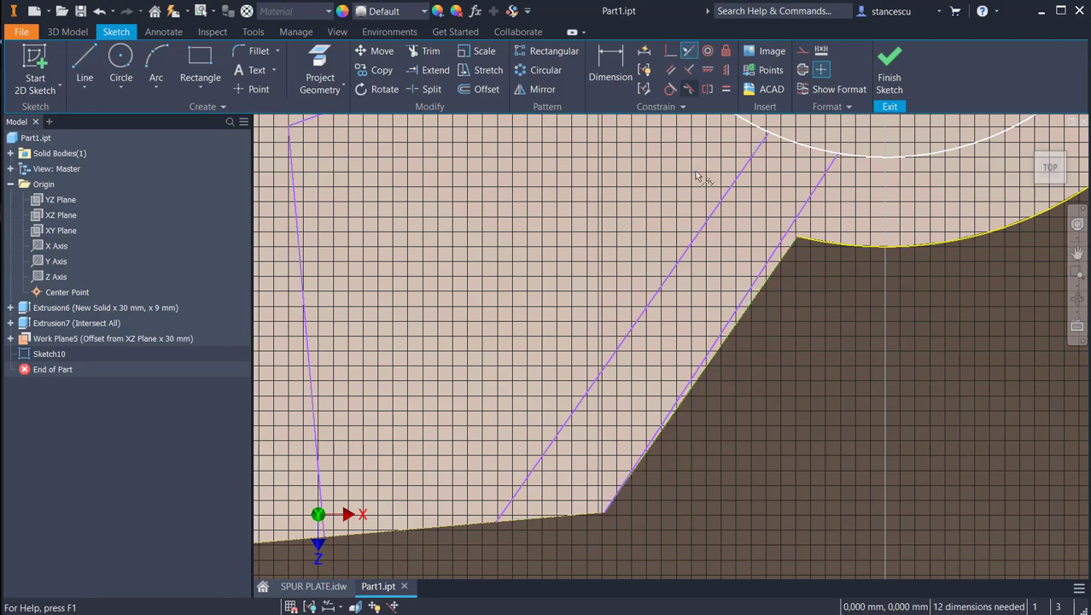
left_click(768, 266)
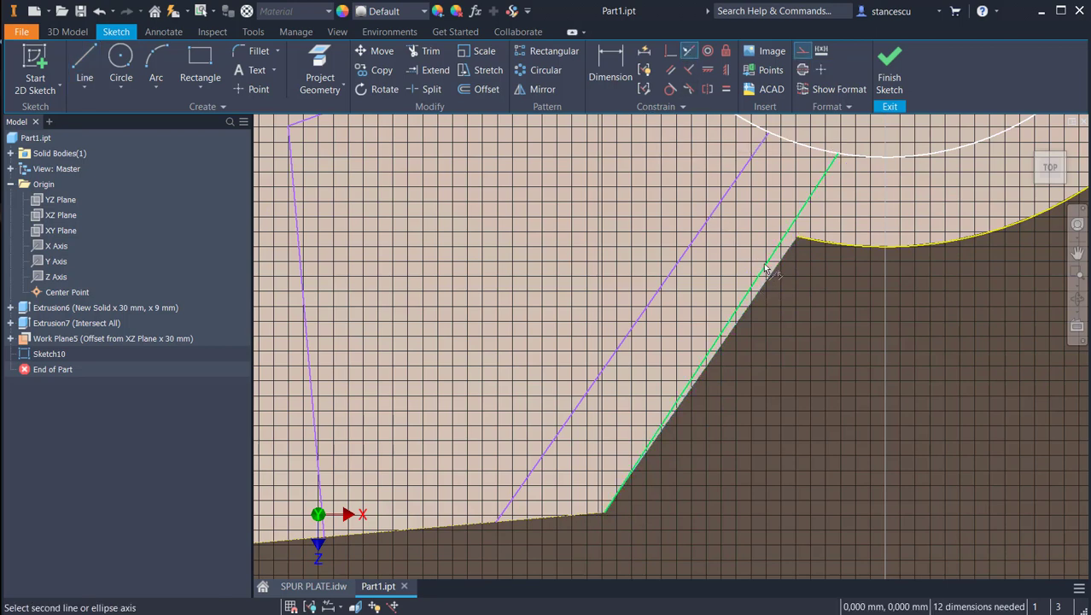
left_click(714, 332)
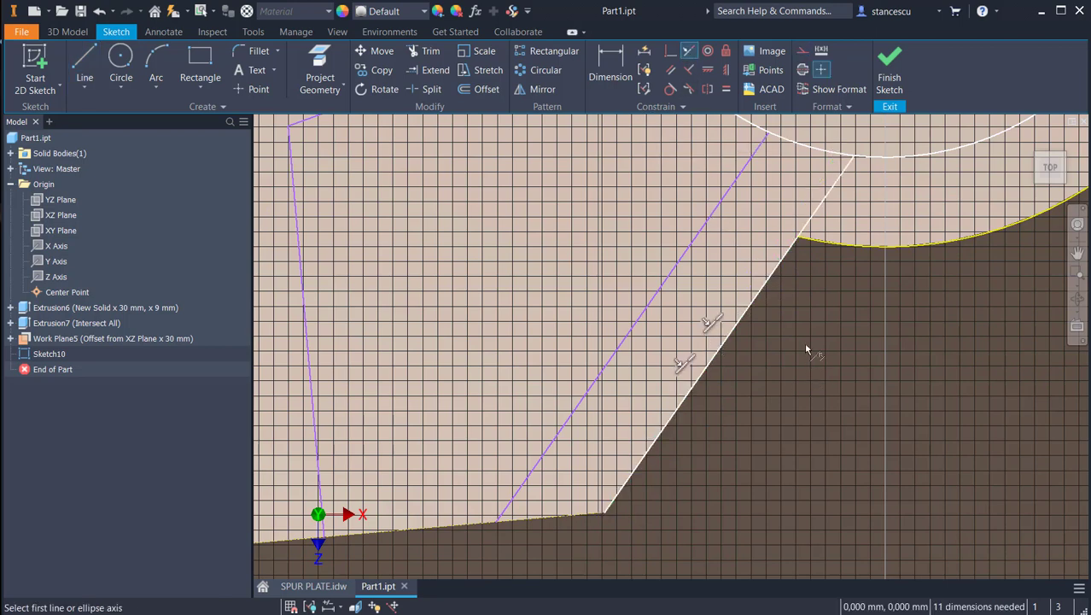
Step: Dimension the horizontal inner line 8 mm from the notch's flat edge
middle_click_drag(807, 350, 952, 405)
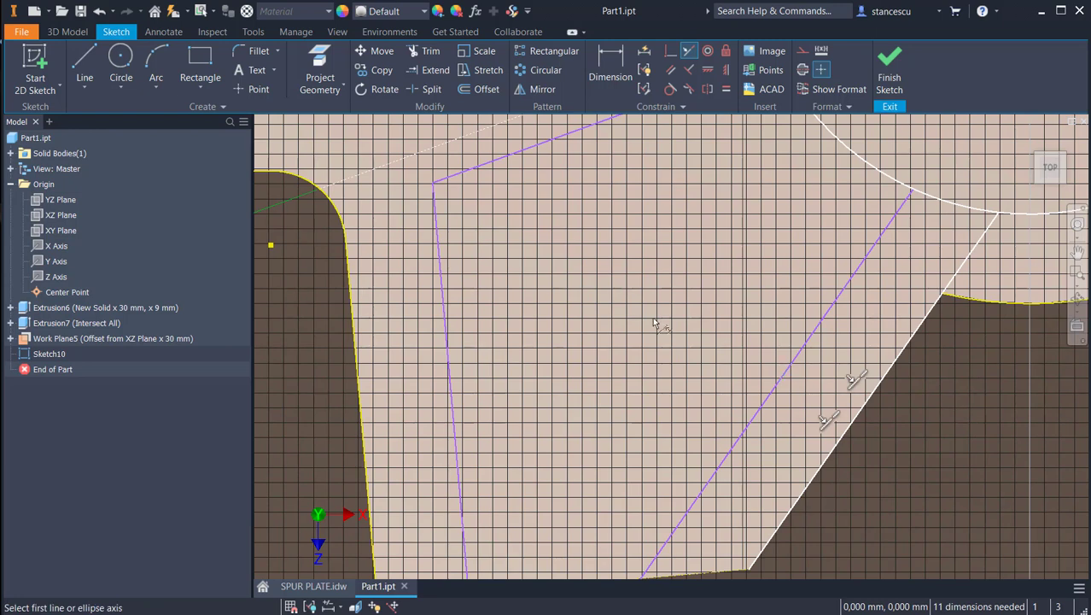
scroll(655, 324, "up", 2)
middle_click_drag(655, 323, 674, 335)
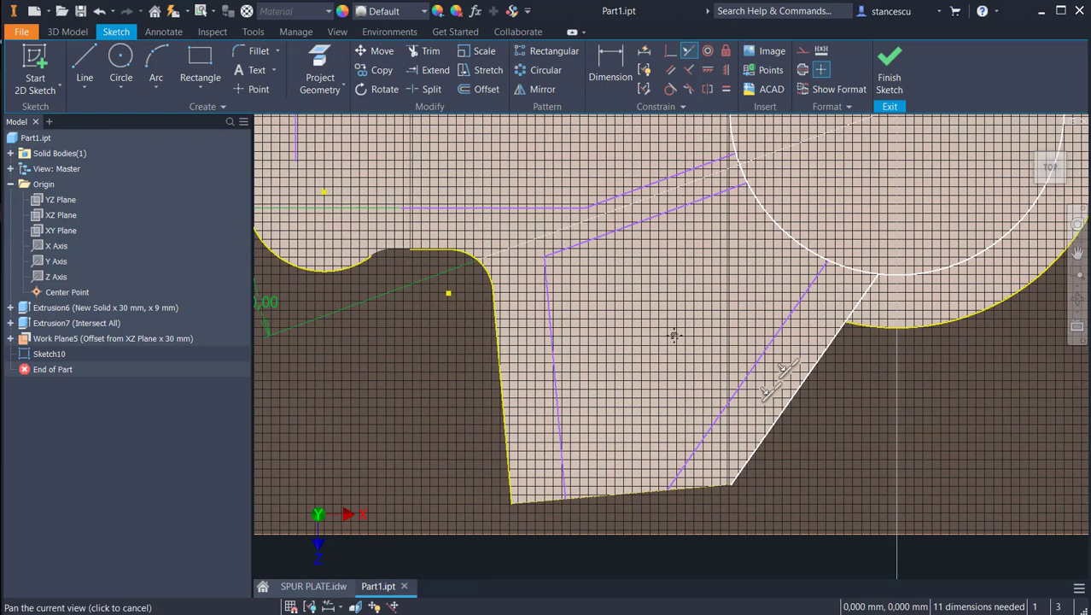
left_click(606, 68)
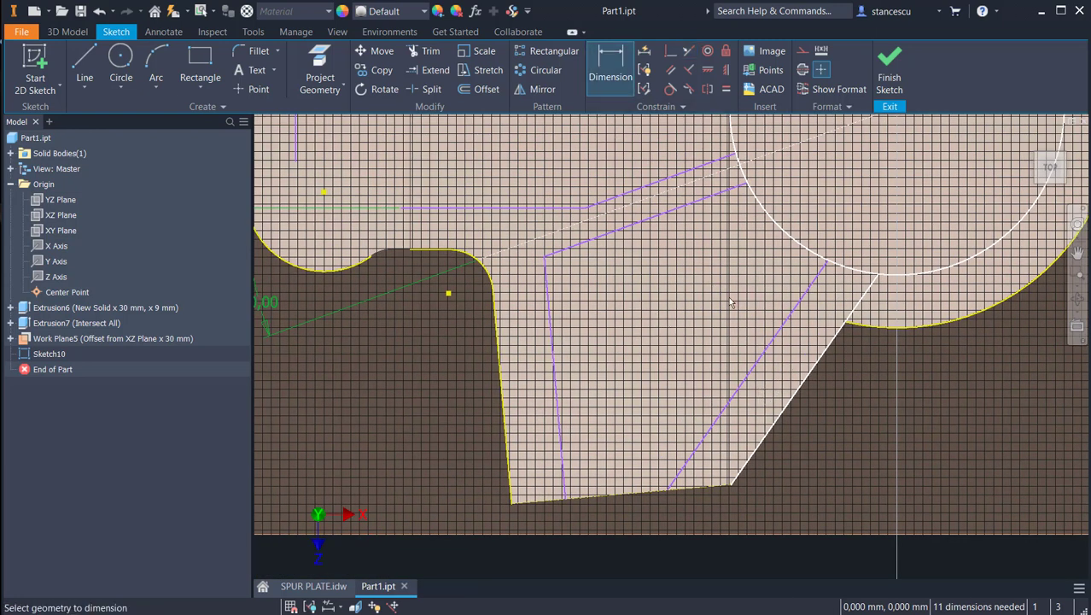
left_click(432, 208)
left_click(435, 251)
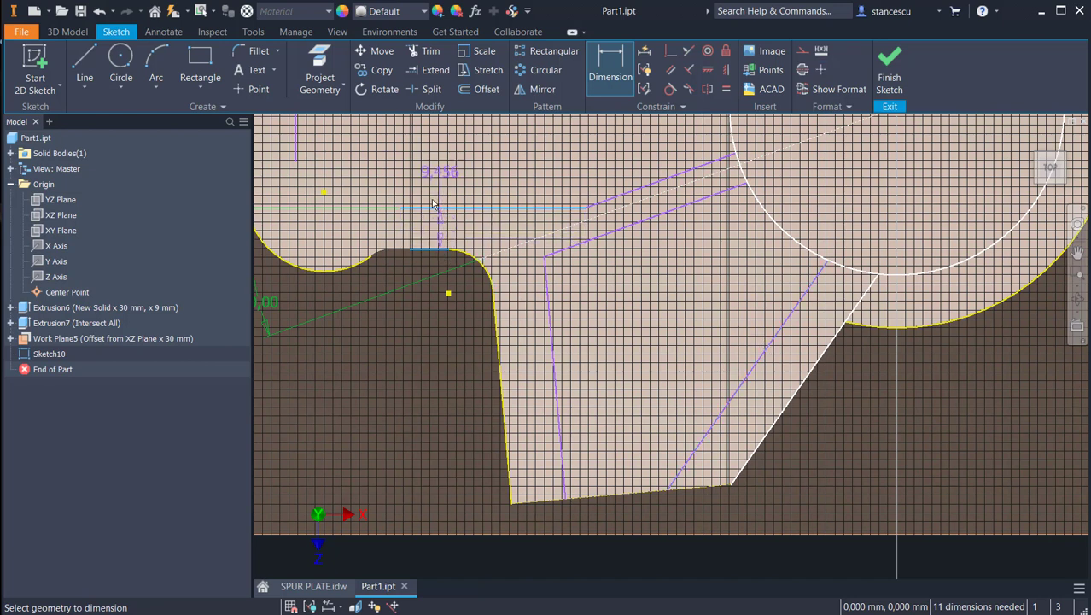
left_click(427, 348)
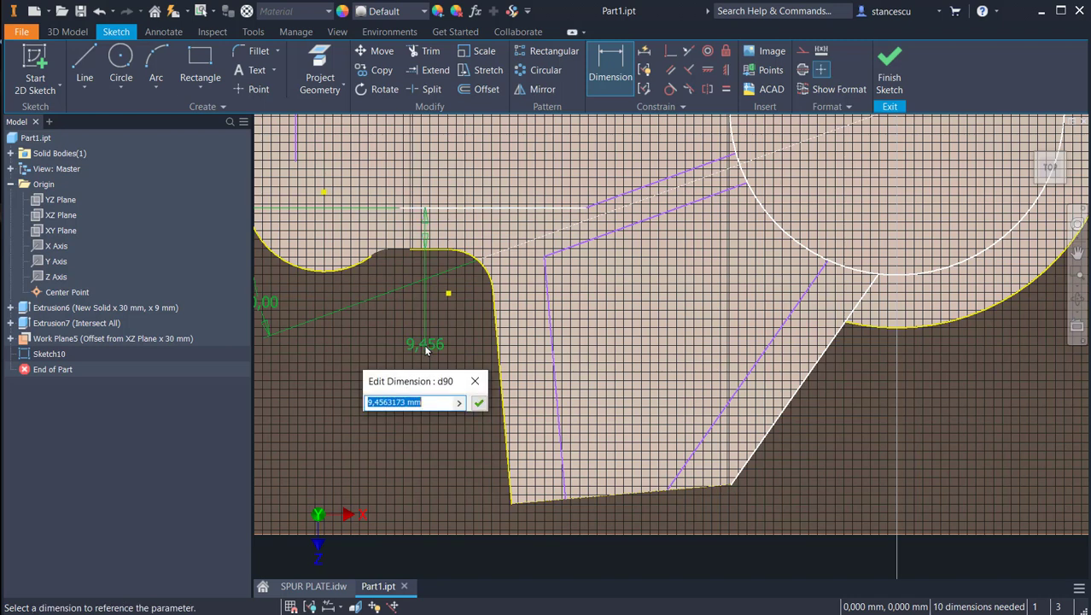
type("8")
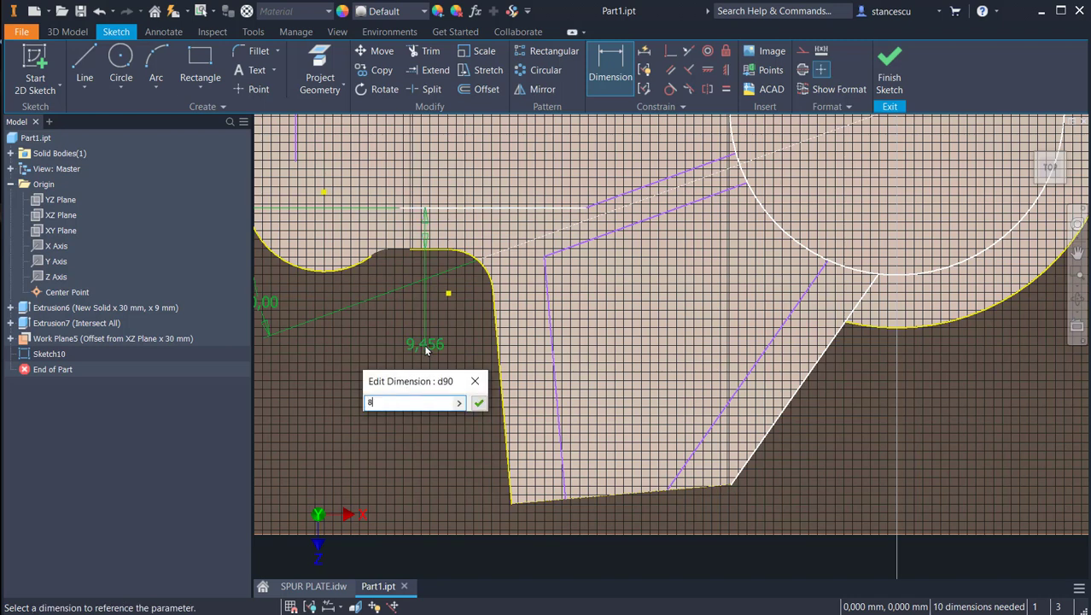
left_click(479, 403)
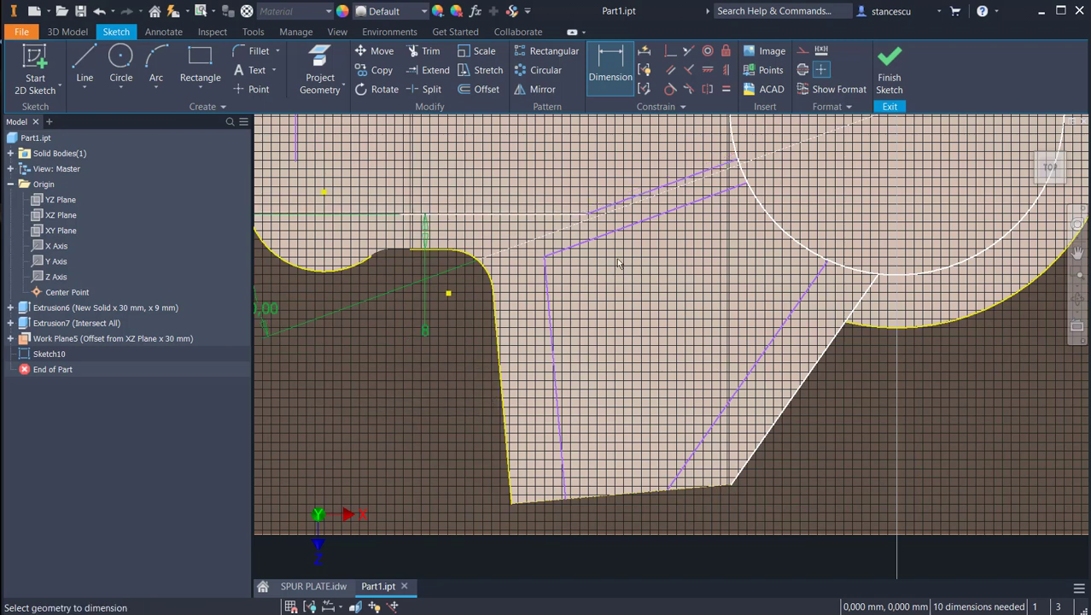
Step: Dimension the gap between the two parallel sloping lines beside the dashed centreline, linking its value to the 8 mm dimension d90
left_click(636, 200)
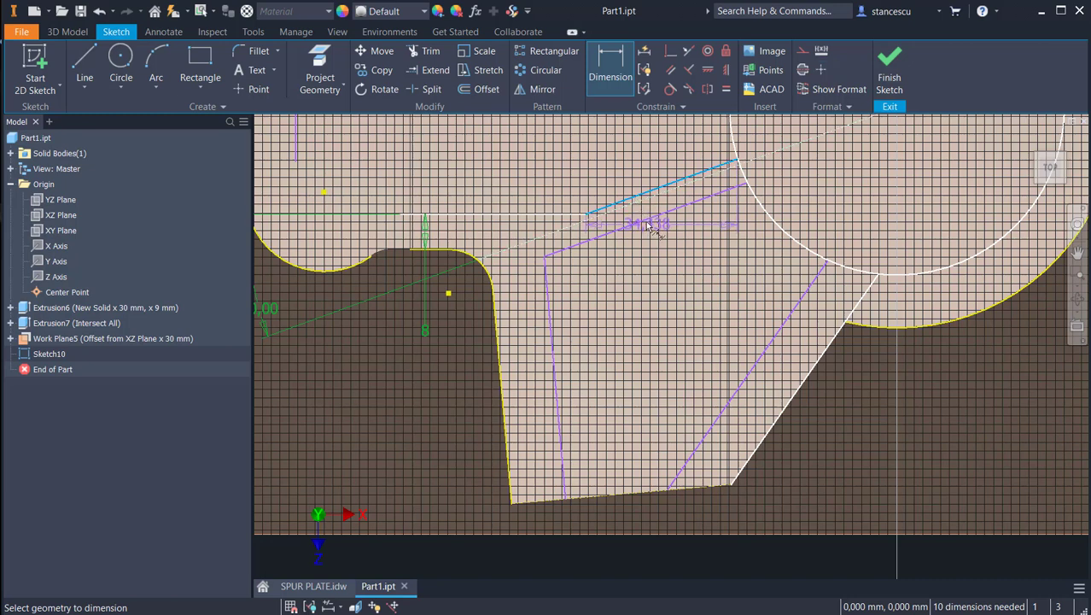
left_click(646, 221)
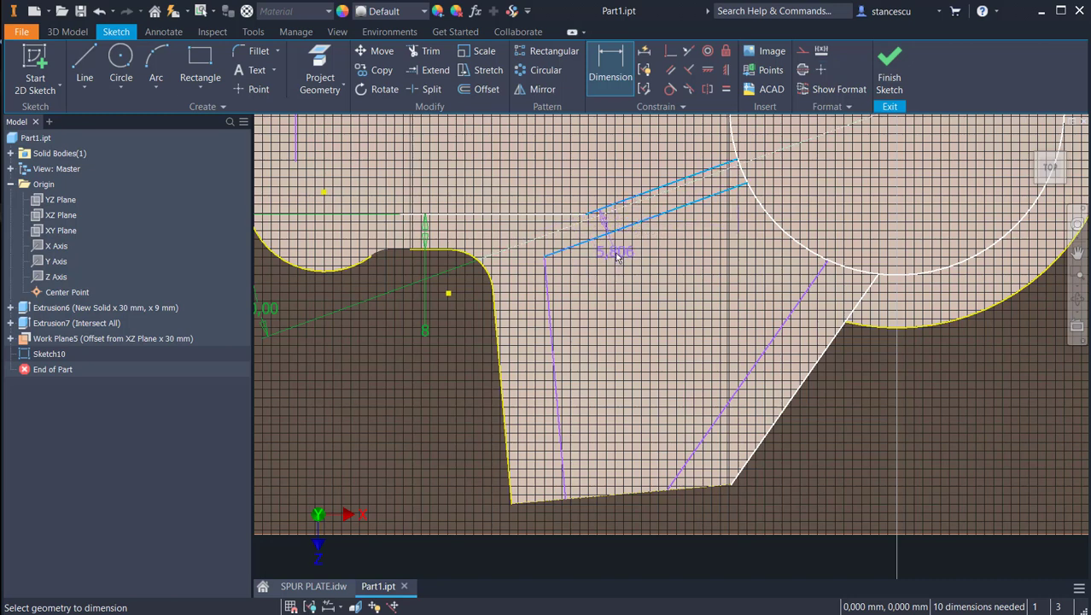
left_click(638, 285)
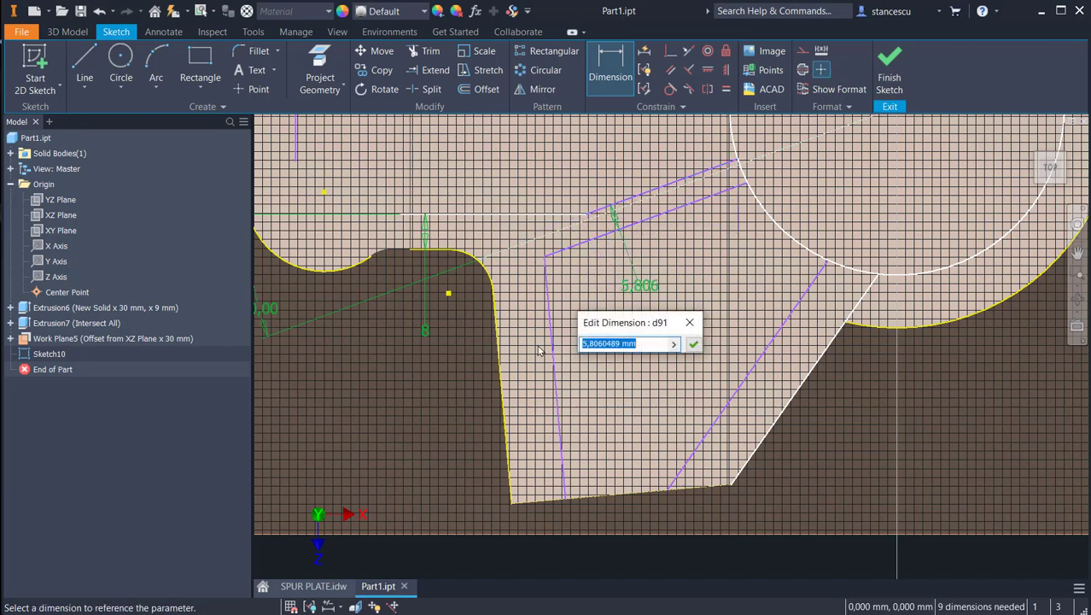
left_click(425, 338)
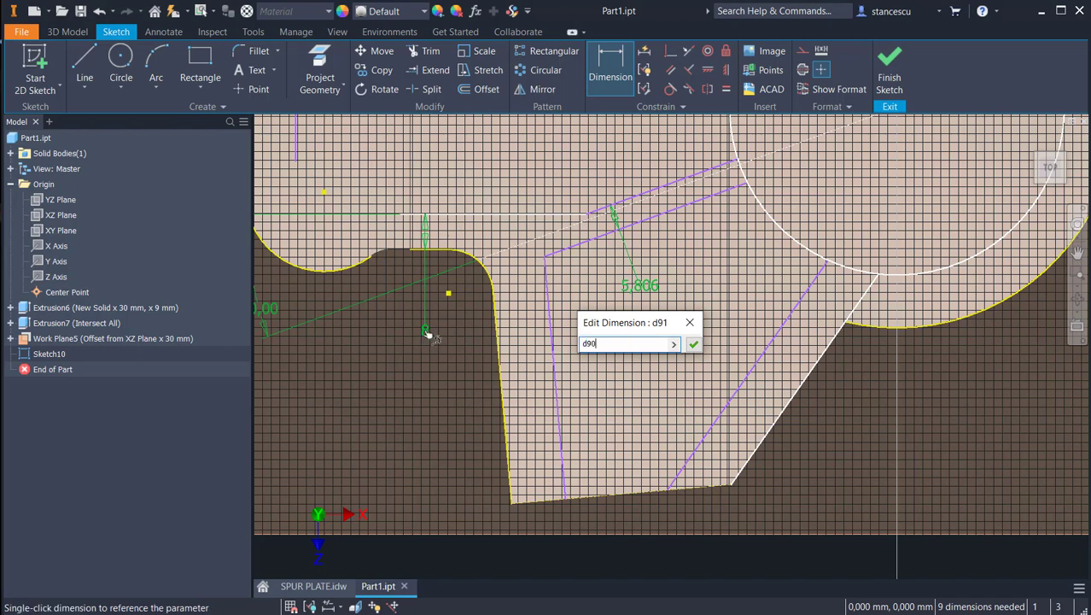
left_click(693, 344)
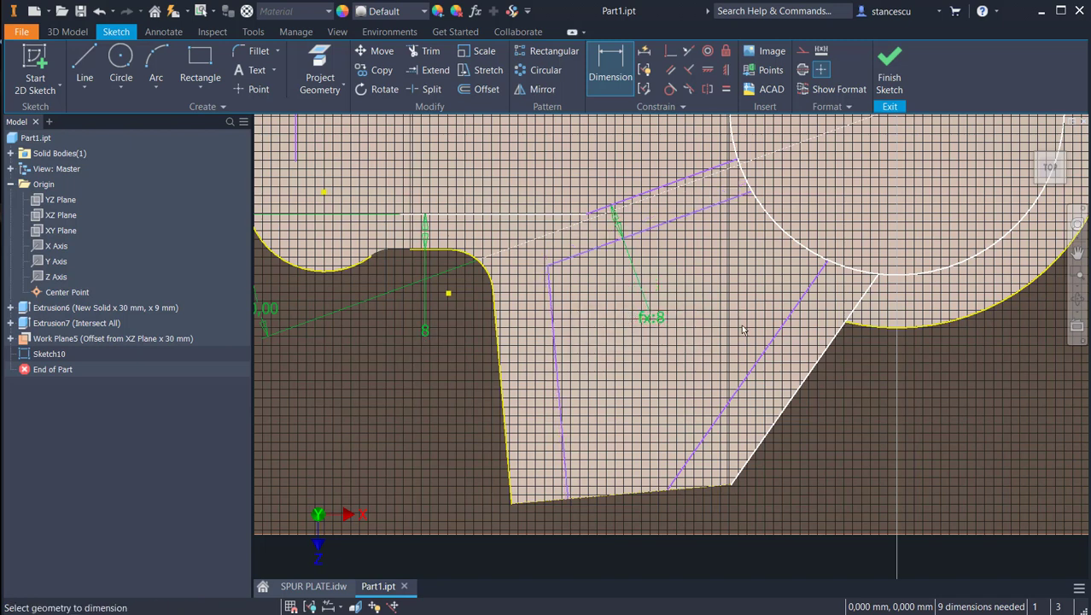
Step: Dimension the arm's inner slanted line from its outer slanted edge line, linking the distance to the 8 mm dimension d90
left_click(751, 369)
left_click(783, 411)
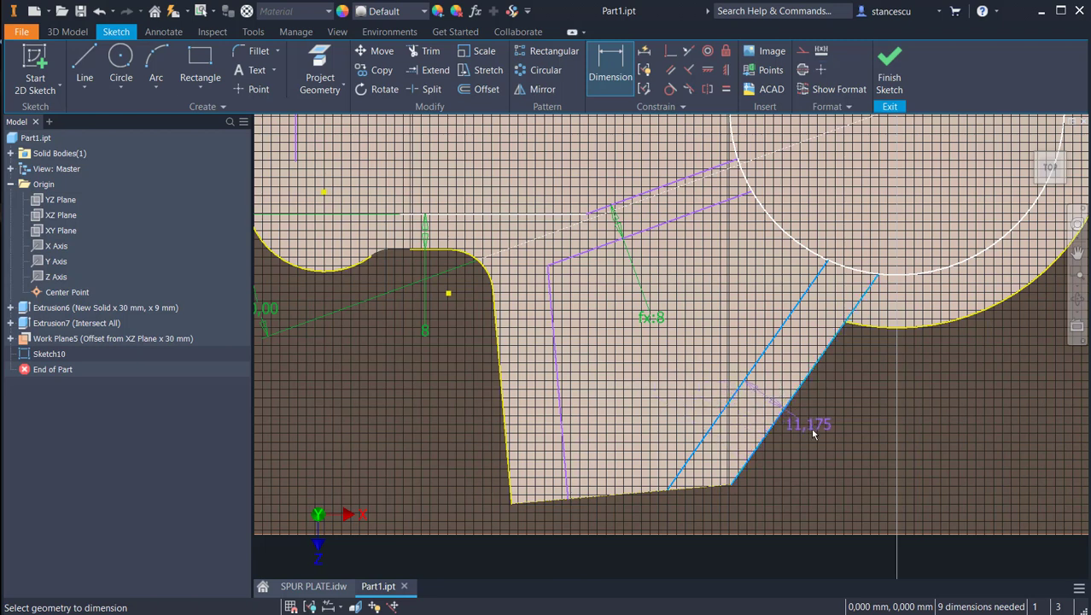
left_click(816, 432)
left_click(425, 329)
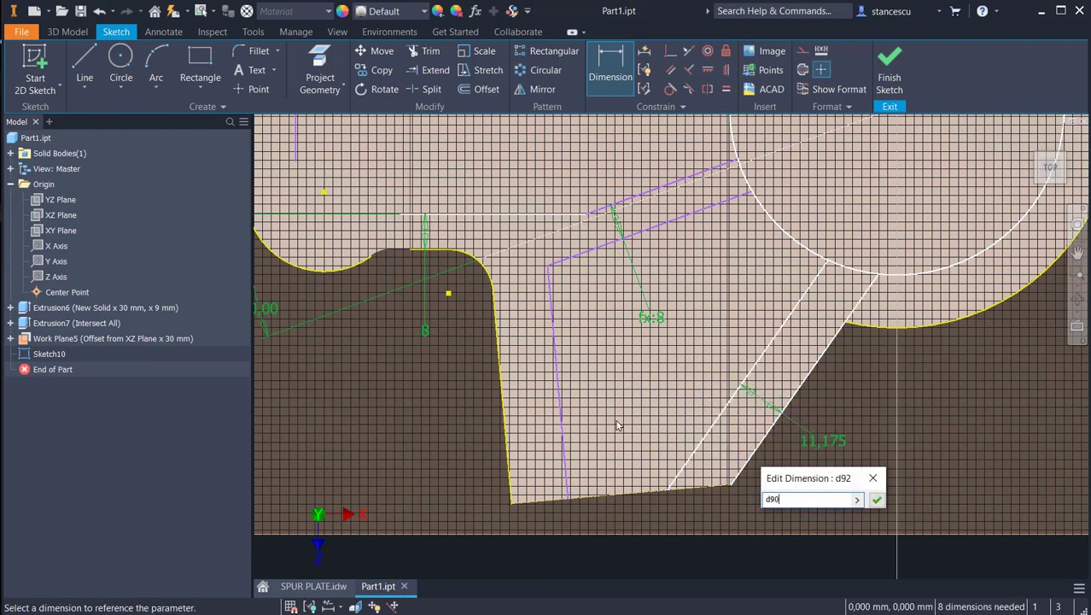
left_click(875, 500)
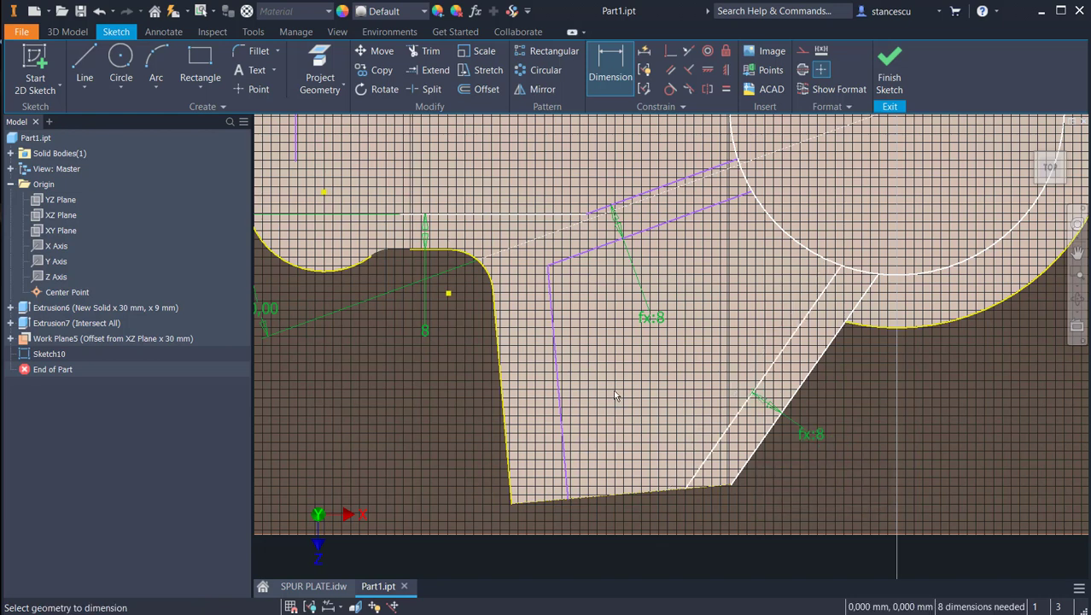
Step: Dimension the steep inner line from the arm's left edge, linking the distance to the 8 mm dimension d90
left_click(557, 386)
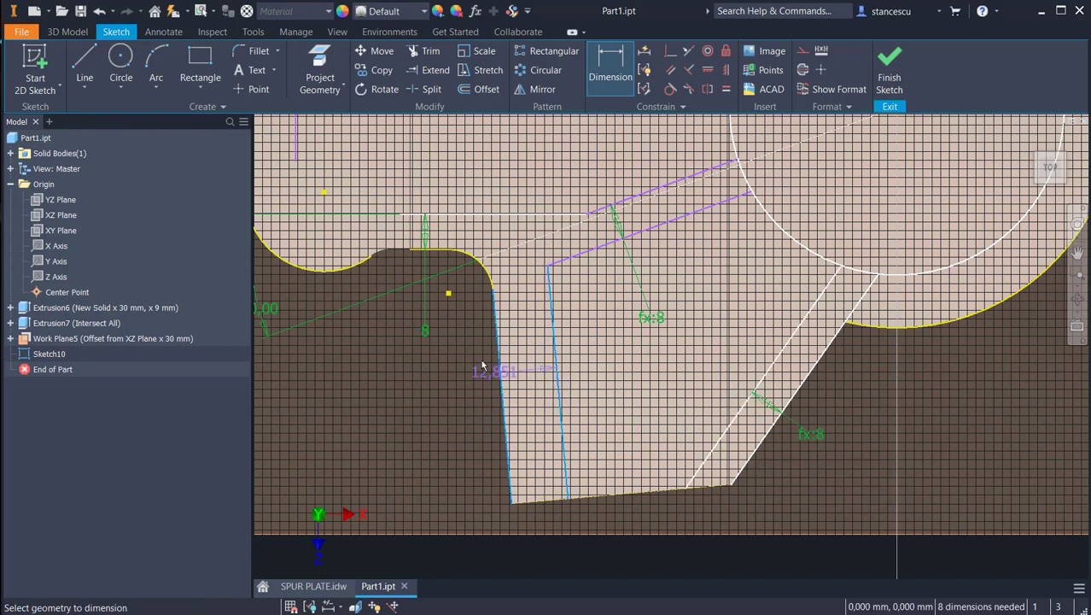
left_click(487, 367)
left_click(459, 393)
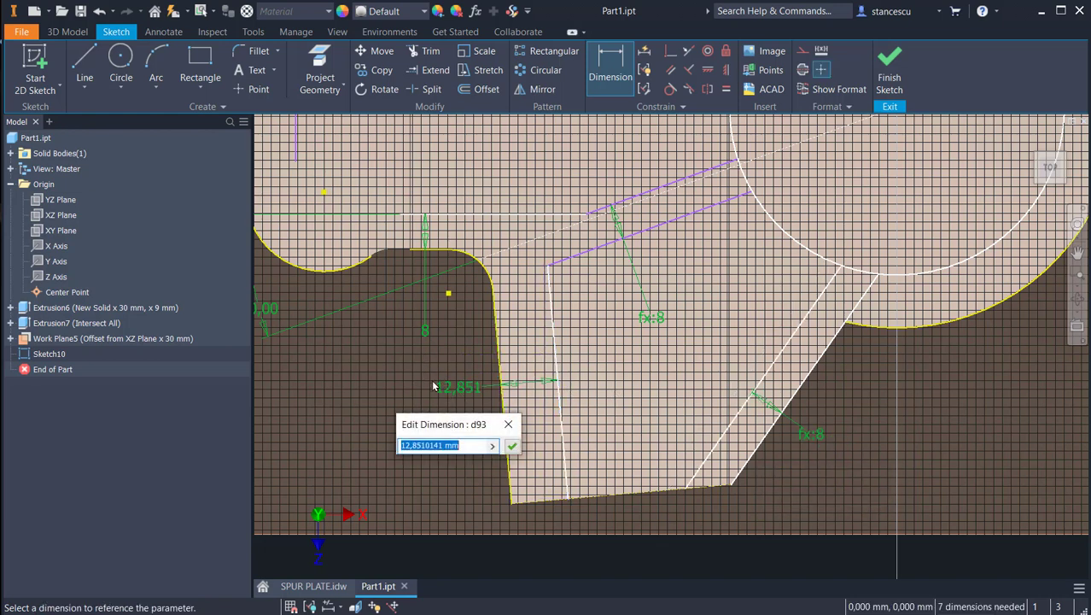
left_click(425, 329)
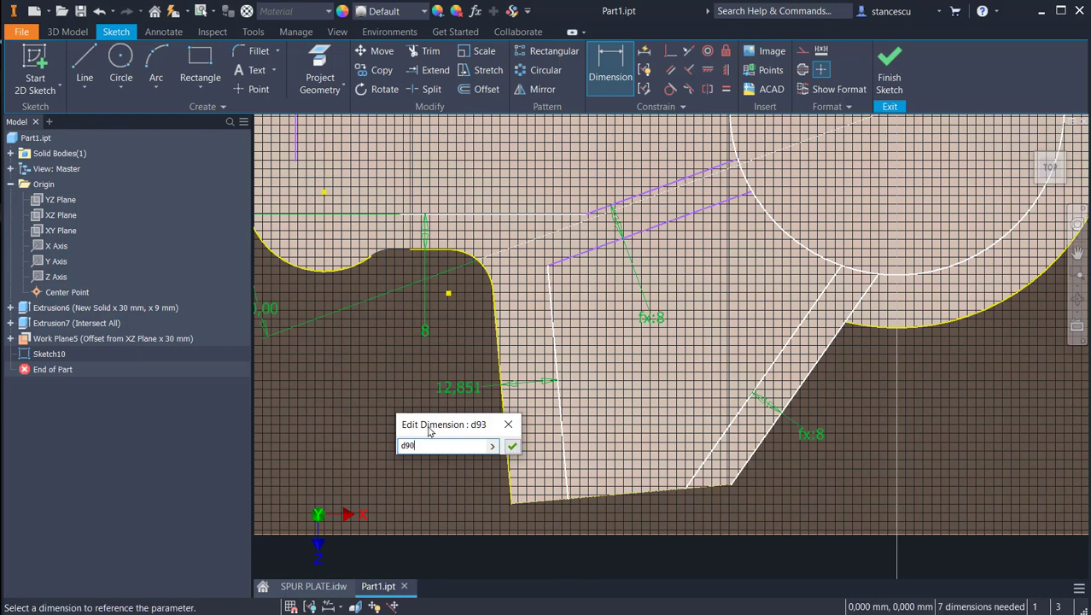
left_click(511, 446)
Step: Dimension the lower sloping line from the dashed centreline, linking the distance to half the 8 mm dimension with d90/2
scroll(668, 210, "down", 2)
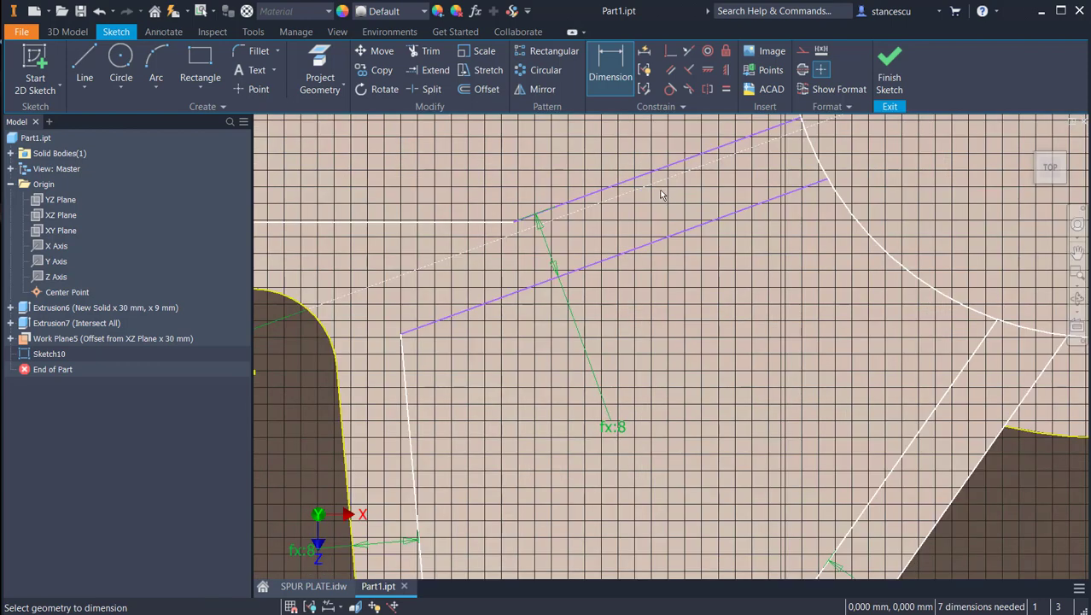
left_click(683, 244)
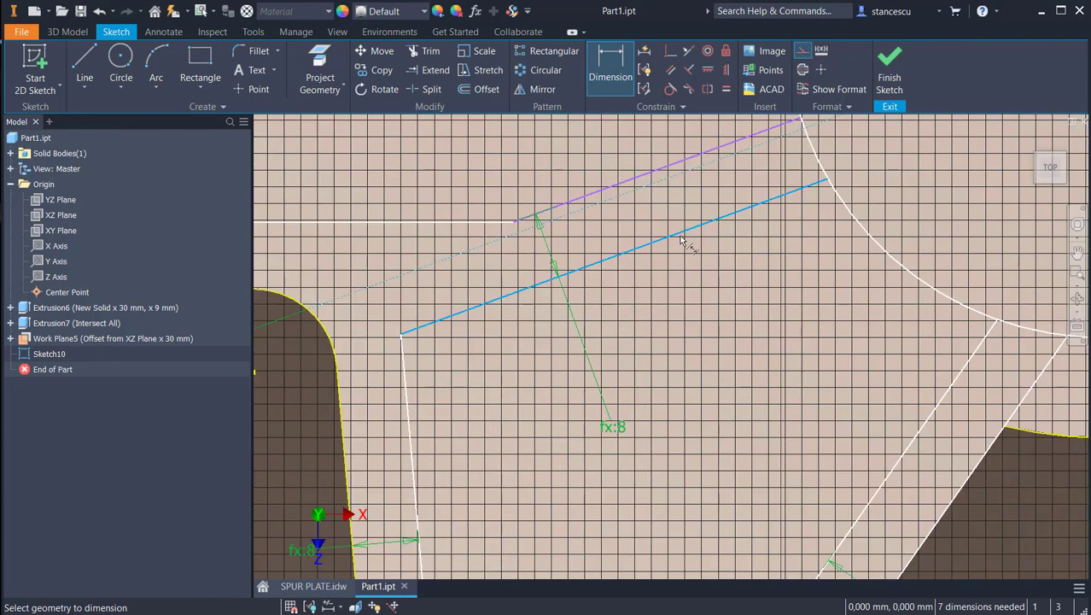
left_click(666, 211)
middle_click_drag(687, 292, 943, 310)
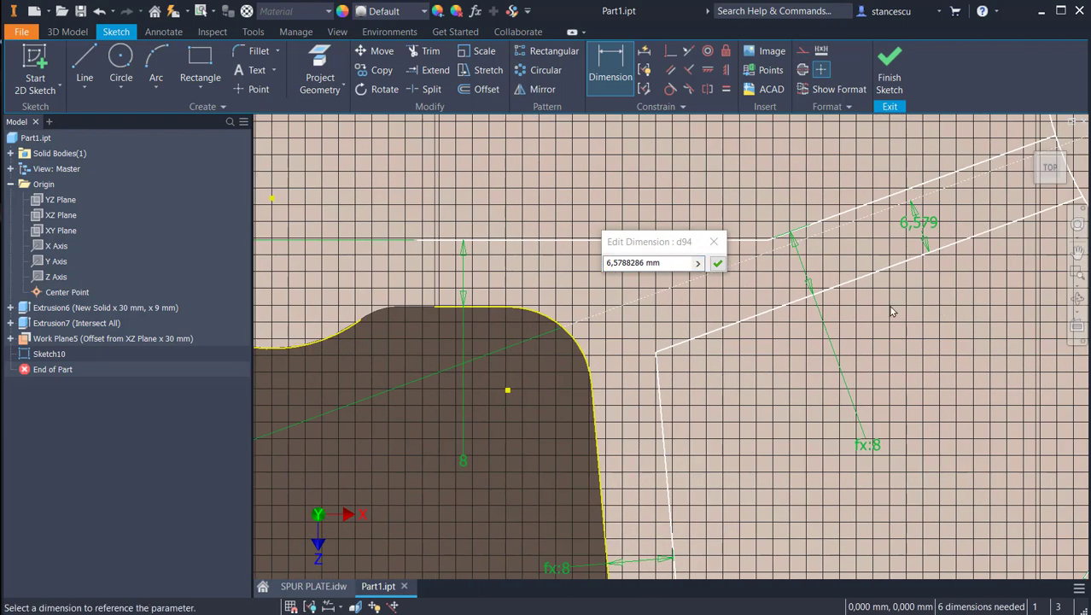
left_click(464, 461)
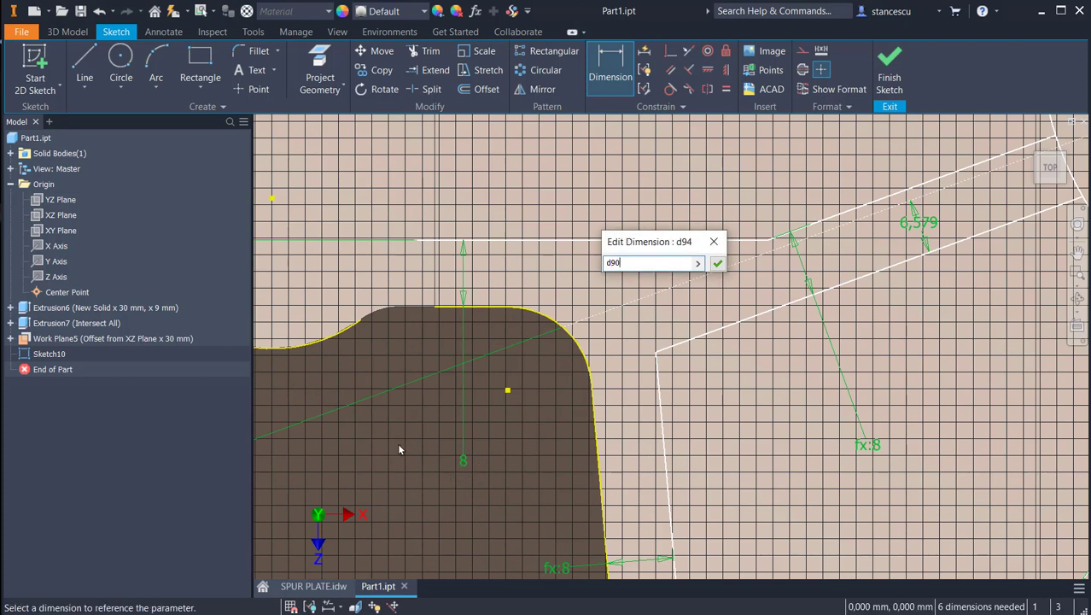
type("/2")
key("Return")
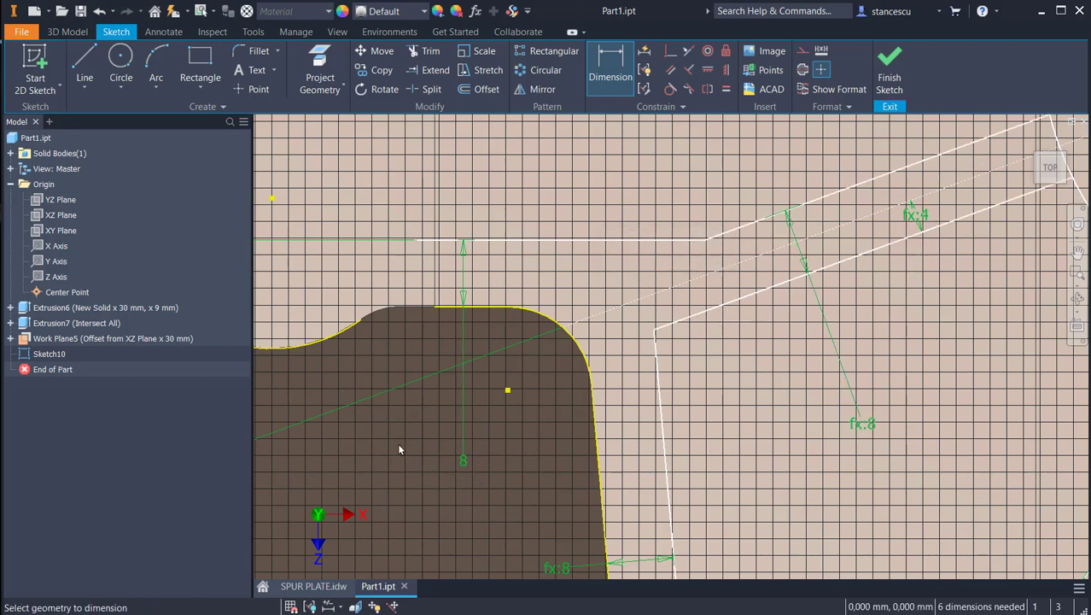
Step: Dimension the inner slanted line from the plate's upper slanted edge, linking the distance to the 8 mm dimension d90
scroll(548, 350, "down", 2)
middle_click_drag(547, 350, 591, 481)
middle_click_drag(618, 367, 607, 494)
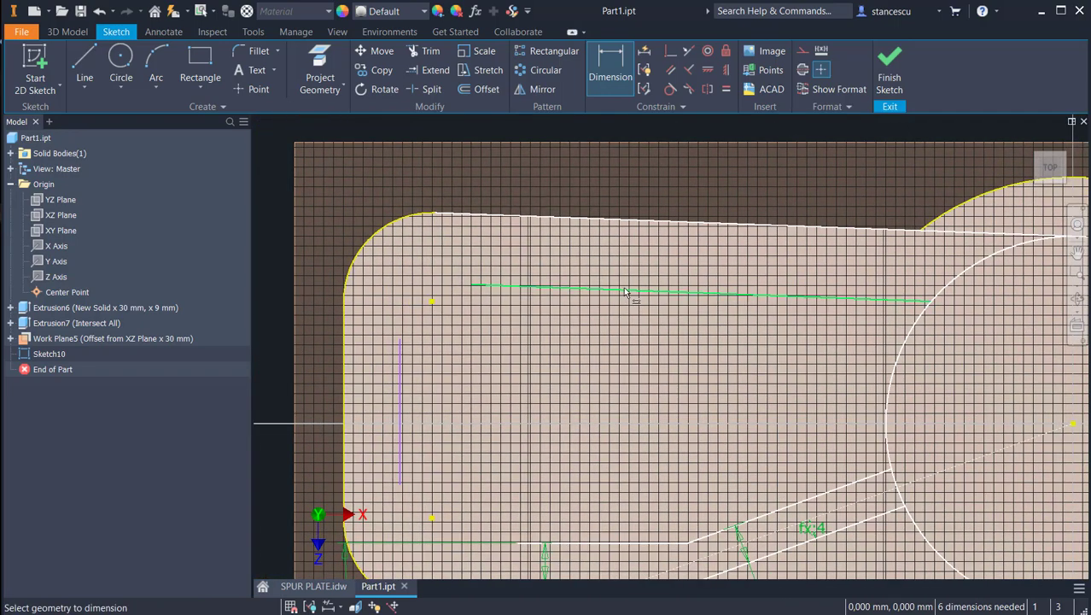
left_click(623, 293)
left_click(647, 222)
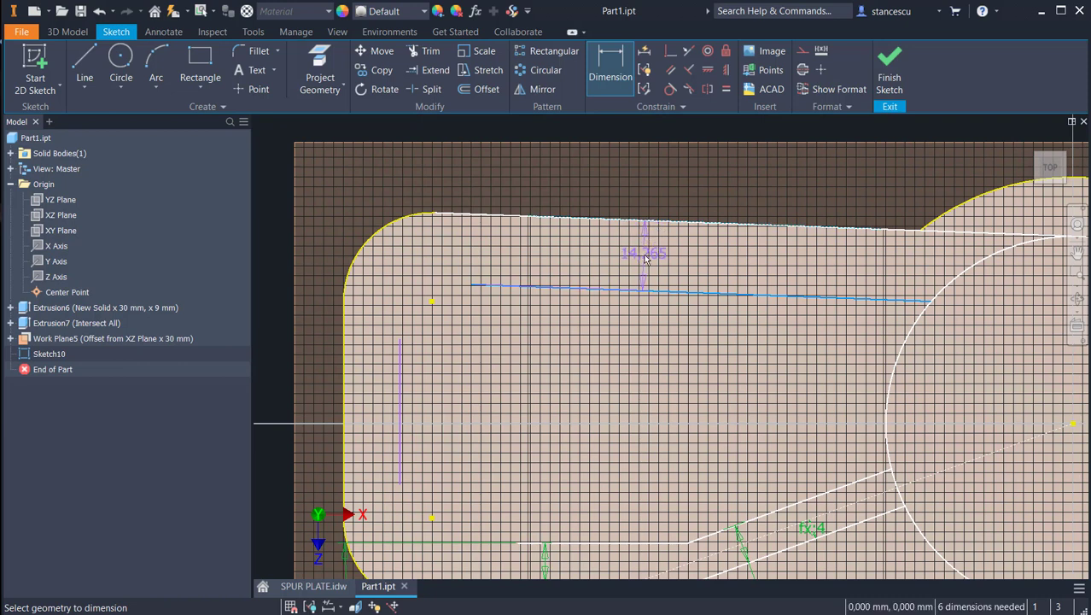
left_click(646, 259)
middle_click_drag(638, 369, 662, 285)
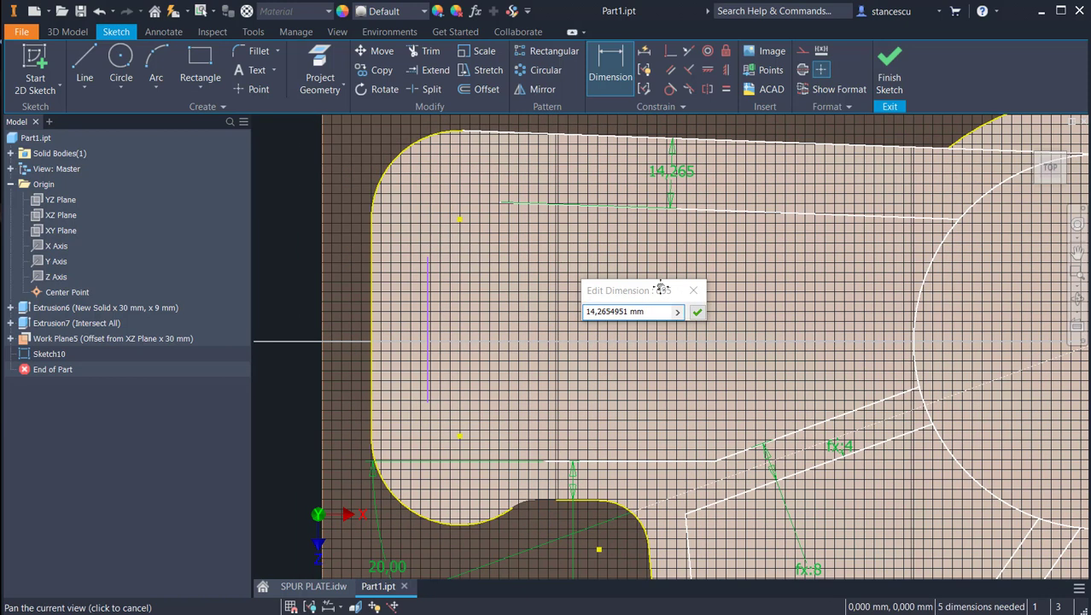
type("d90")
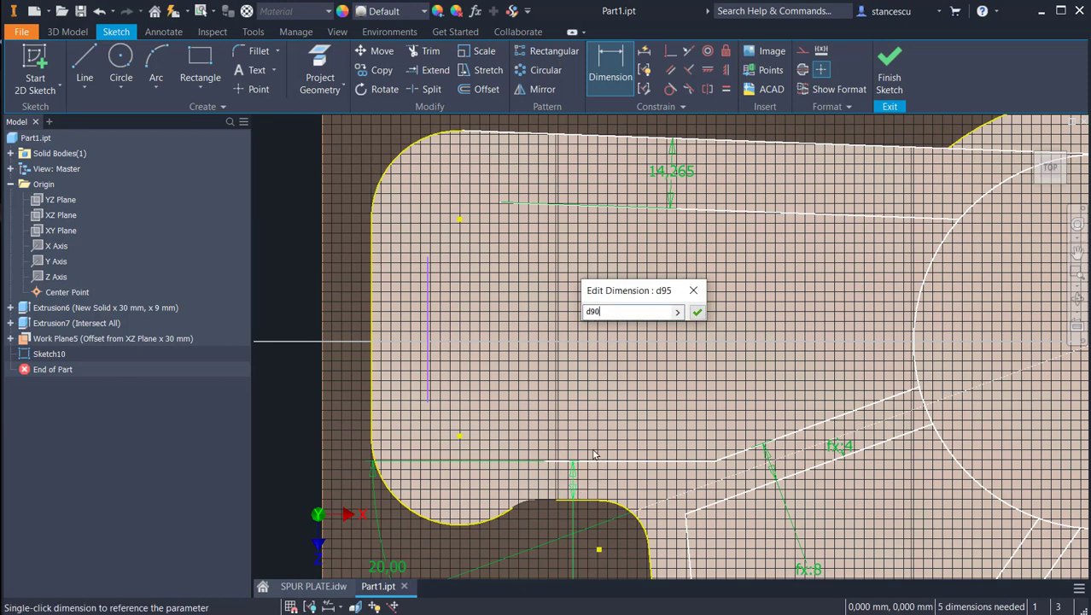
left_click(698, 314)
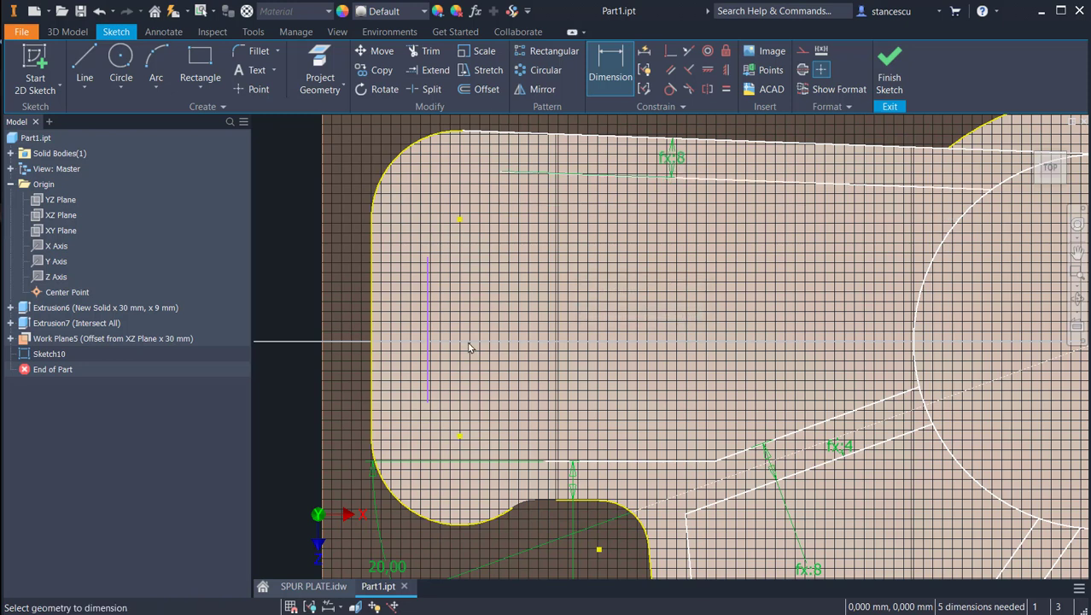
Step: Dimension the short vertical inner line from the plate's left edge, linking the distance to the 8 mm dimension d90
left_click(428, 329)
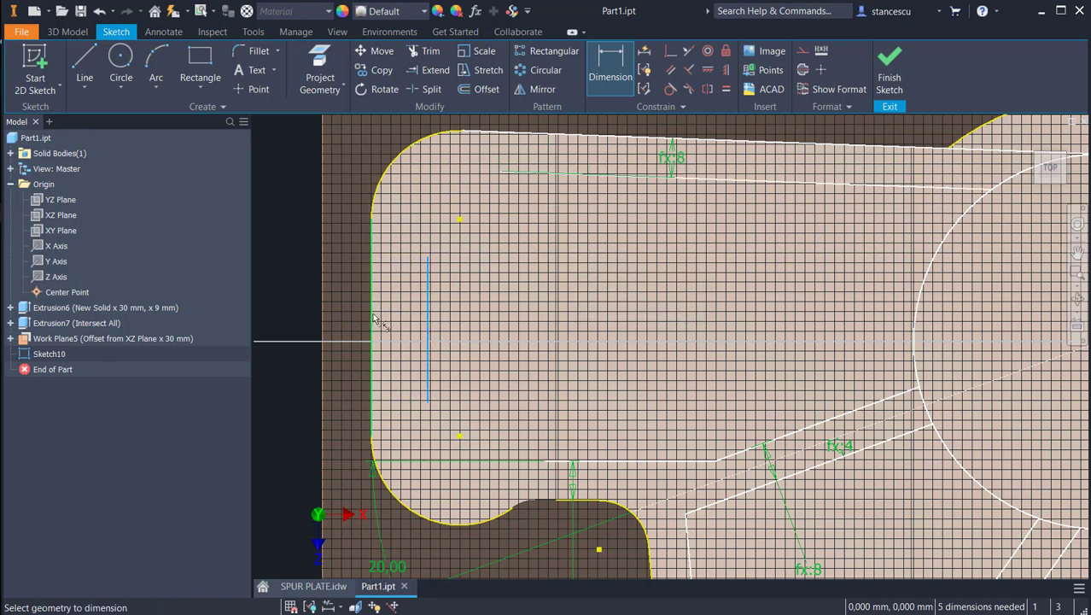
left_click(370, 344)
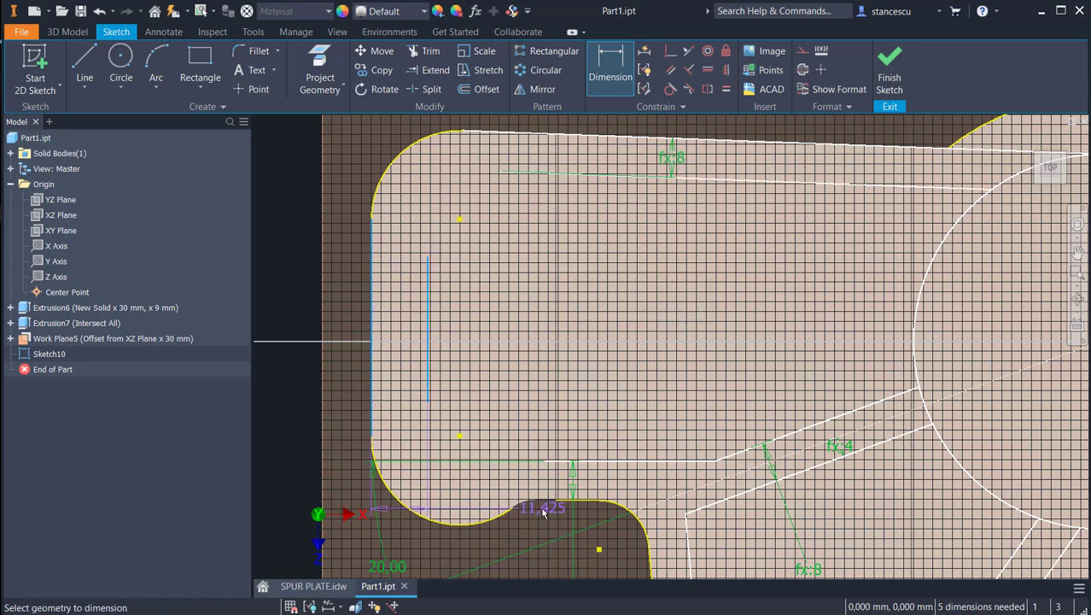
middle_click_drag(533, 504, 560, 371)
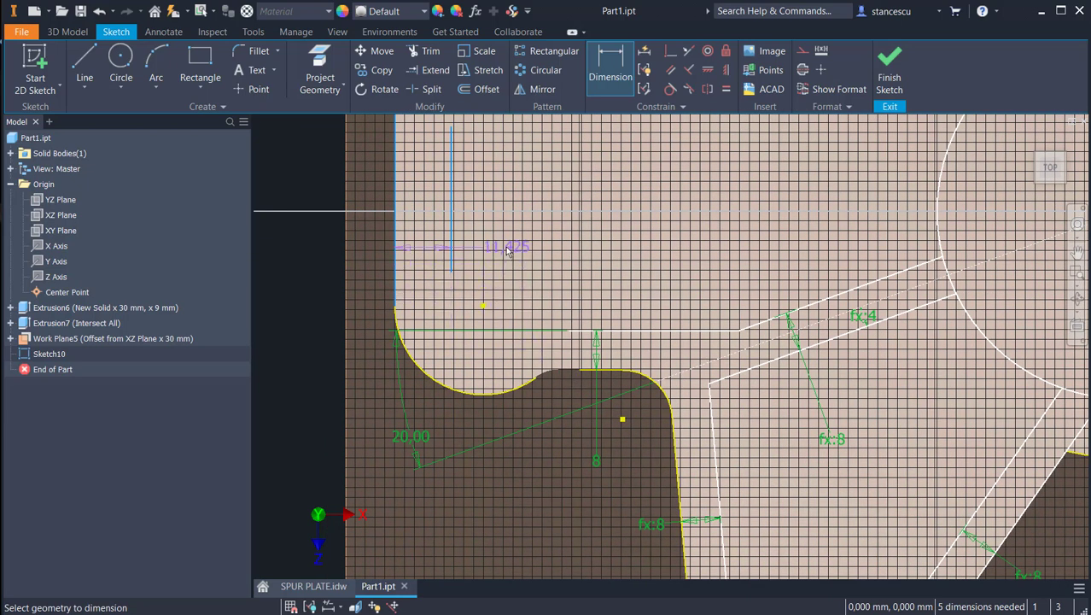
left_click(505, 249)
left_click(596, 460)
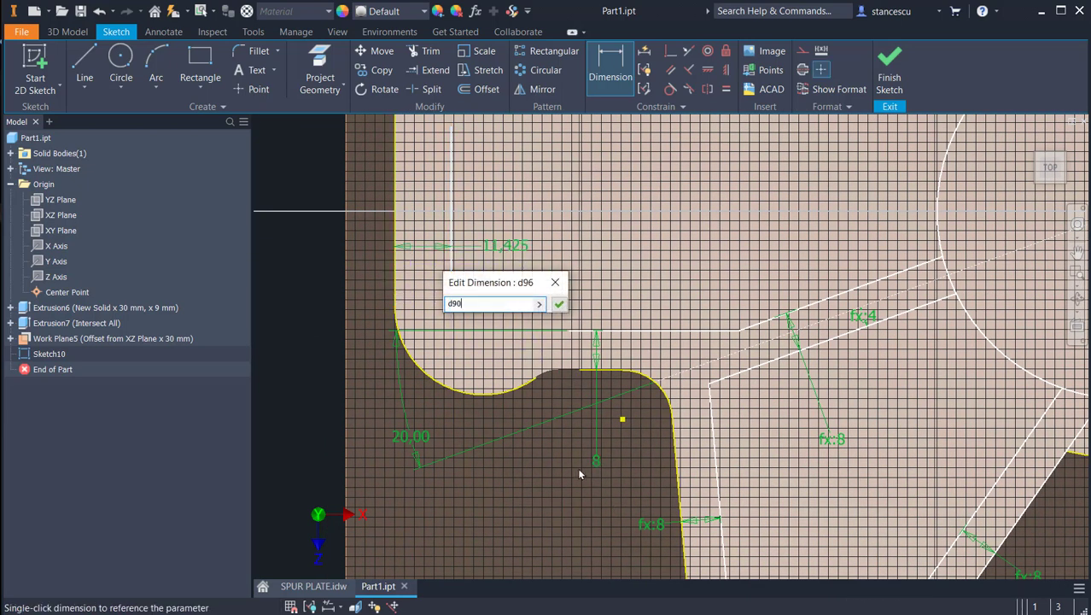
left_click(559, 306)
Step: Draw a three-point arc of about 13 mm radius from the short vertical line's upper end to the upper slanted line's left end, bulging inward
mouse_move(649, 307)
middle_mouse_down()
mouse_move(629, 436)
mouse_move(628, 317)
middle_mouse_up()
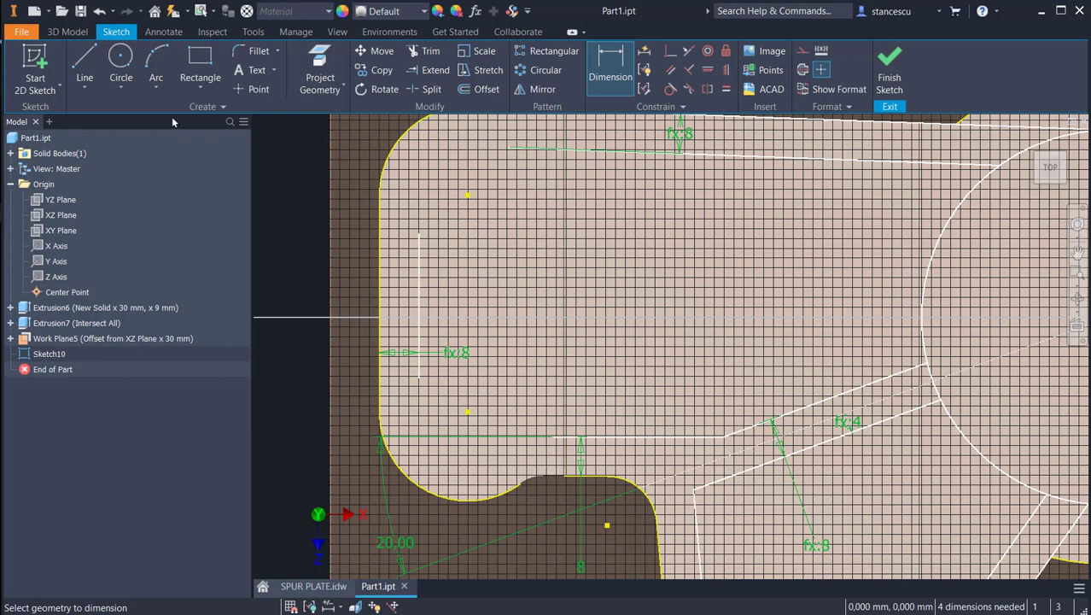
left_click(158, 77)
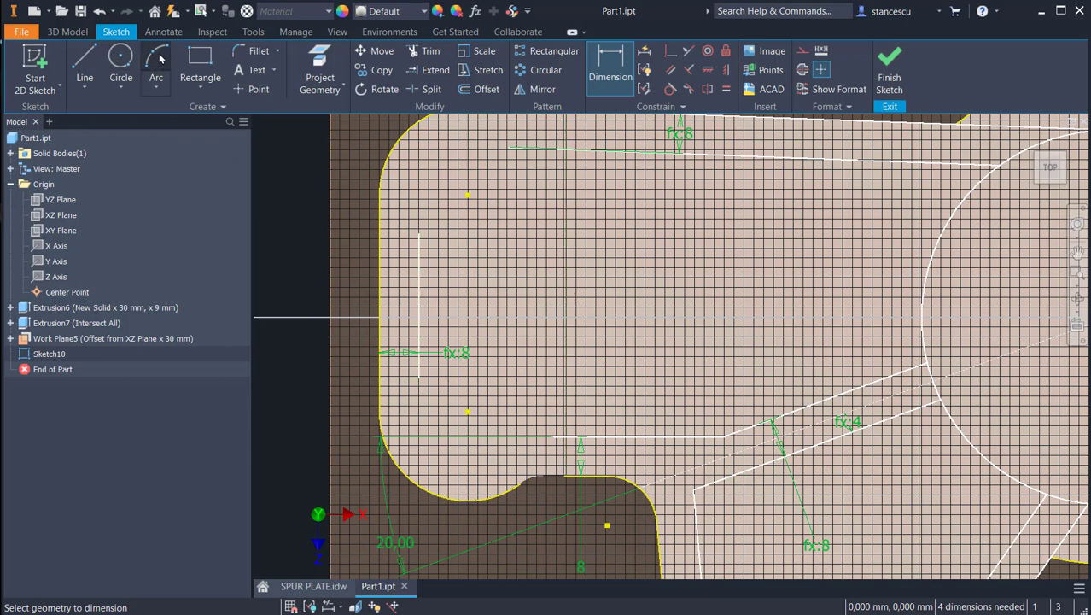
left_click(418, 232)
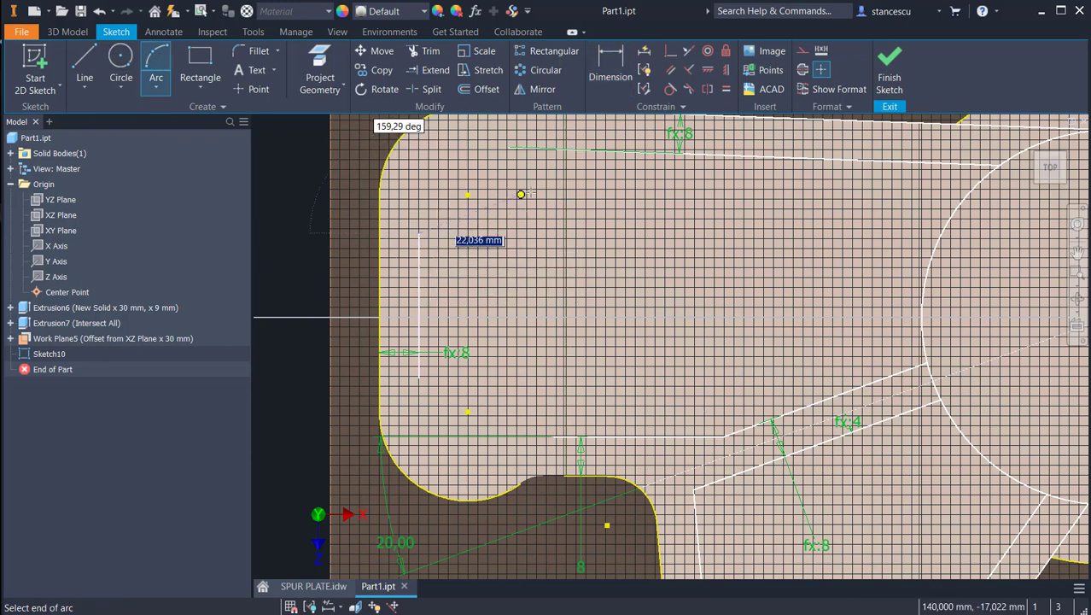
left_click(509, 146)
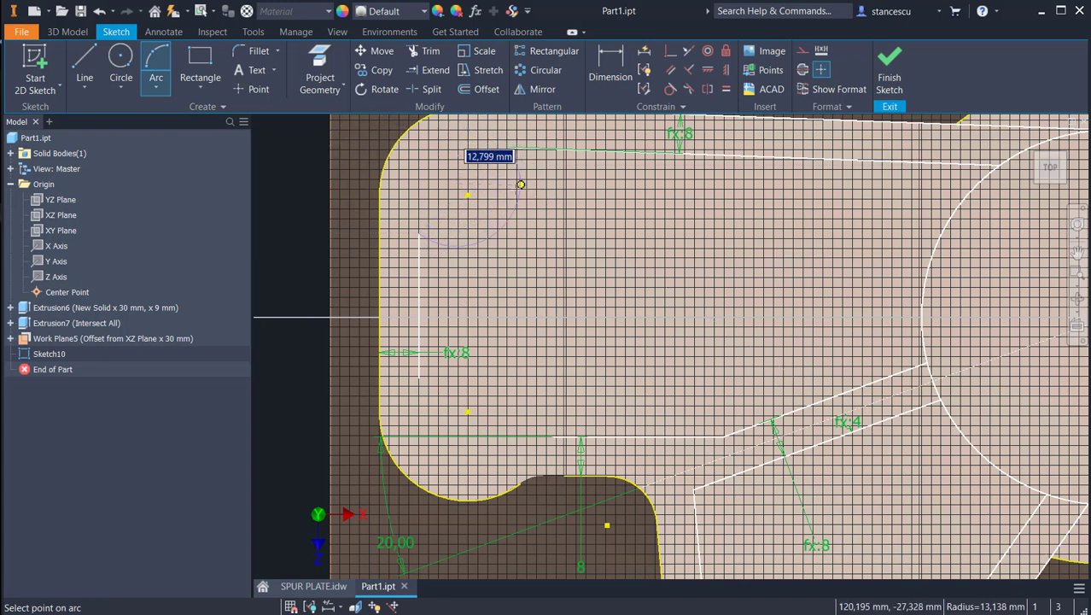
left_click(519, 208)
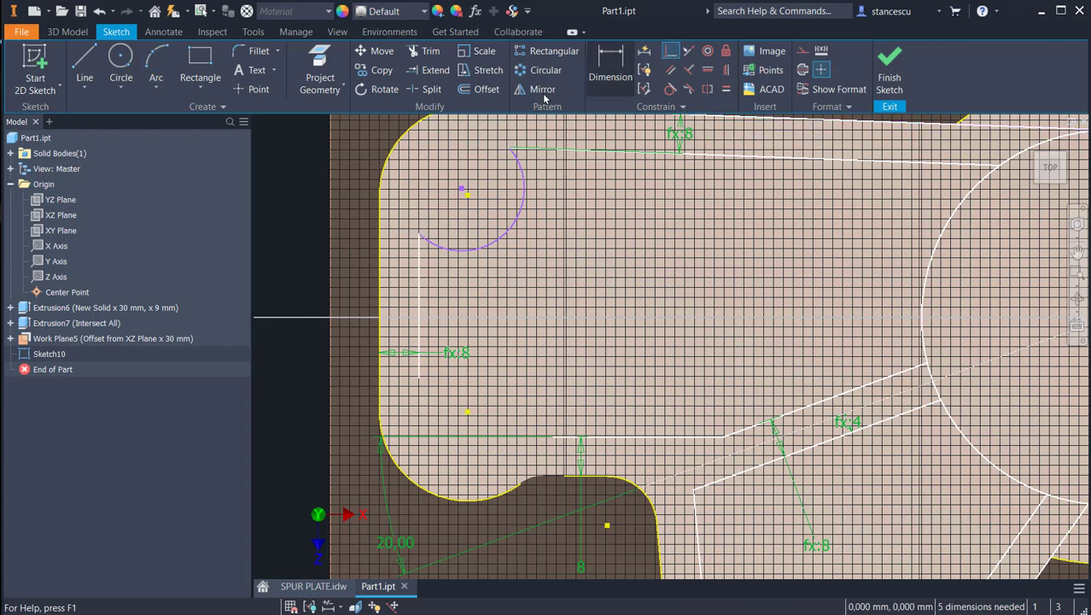
Step: Make the upper arc's centre coincident with the plate's upper-left corner centre point and its radius equal to that rounded corner
left_click(670, 52)
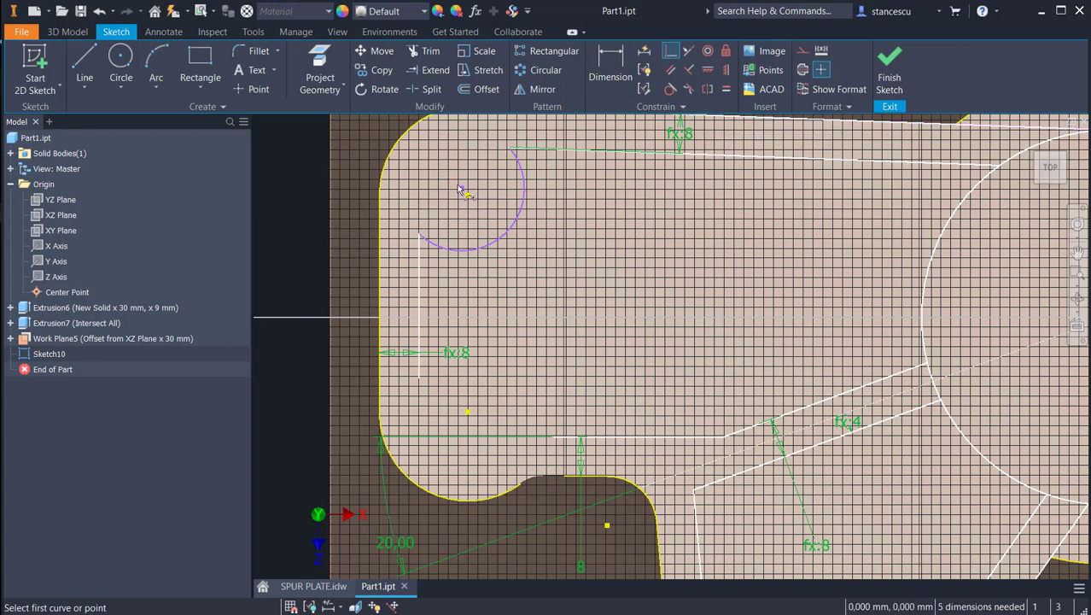
left_click(462, 191)
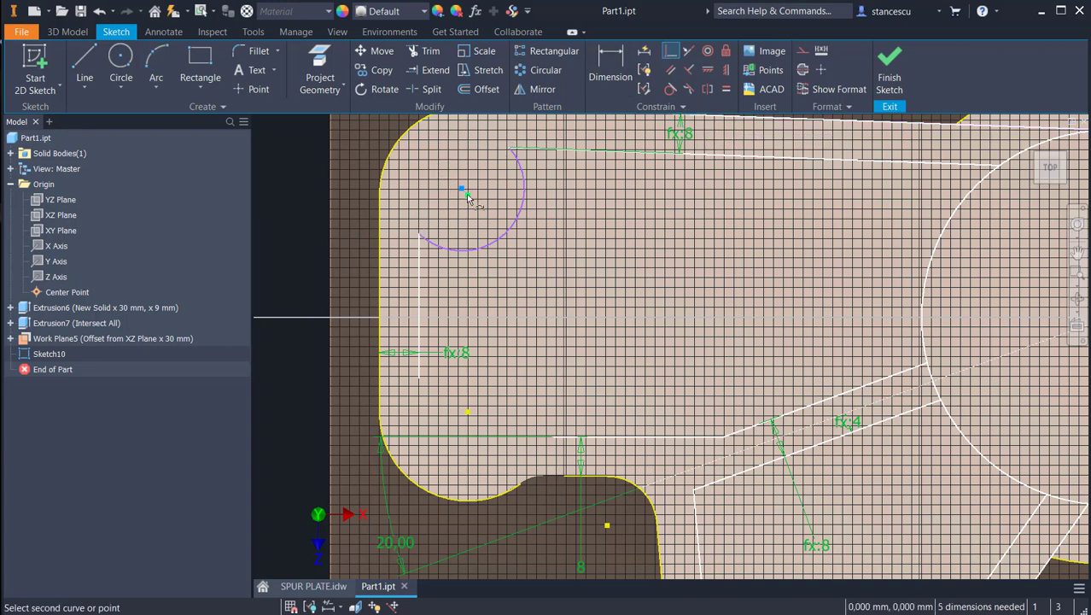
left_click(467, 196)
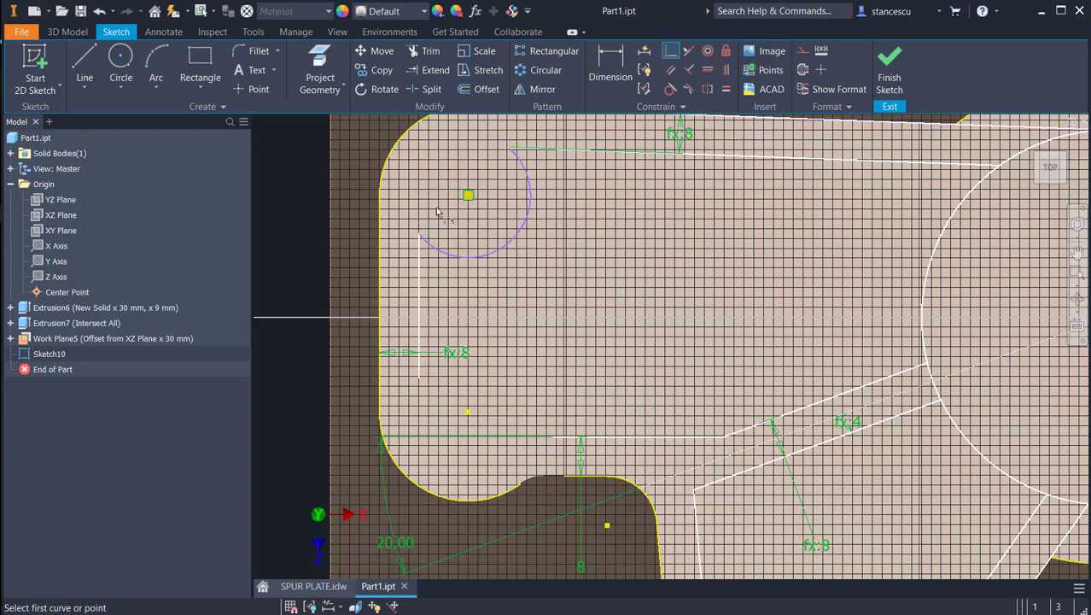
left_click(725, 89)
left_click(519, 241)
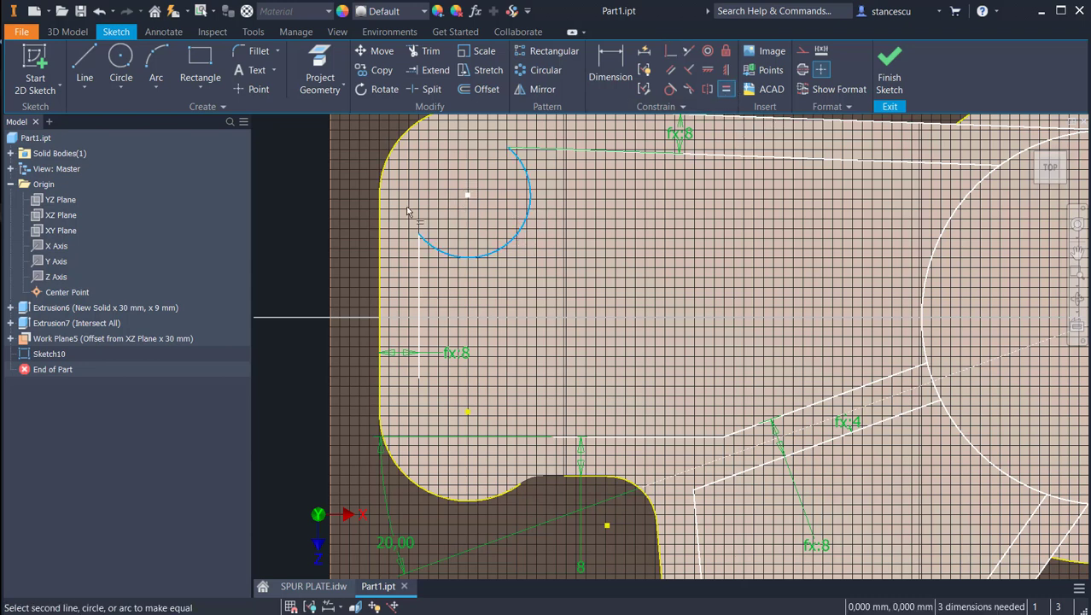
left_click(386, 163)
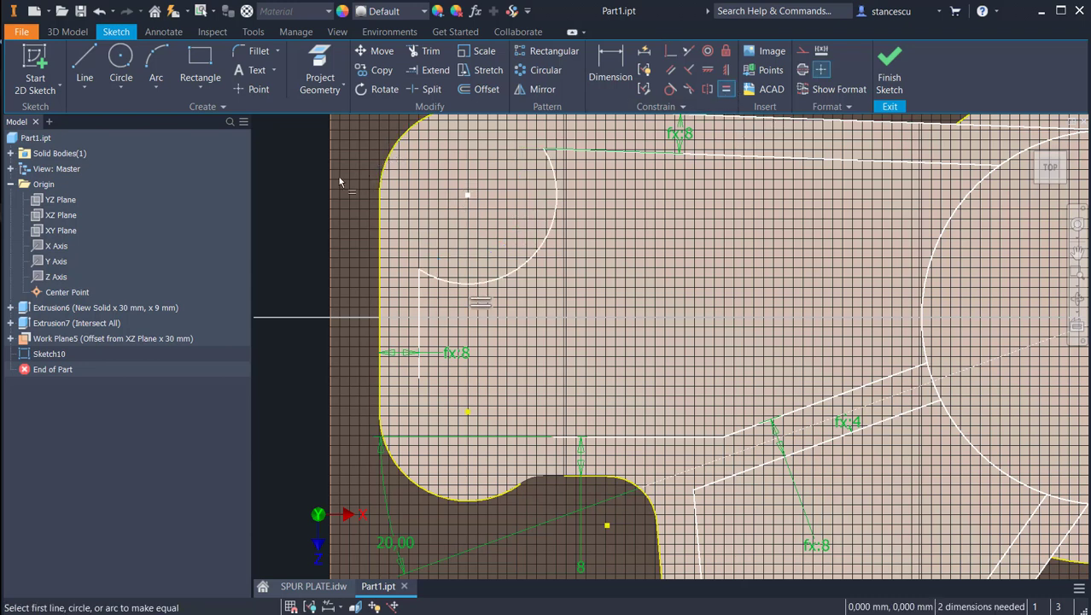
Step: Draw a three-point arc of about 15 mm radius from the short vertical line's lower end to the horizontal line's left end, bulging inward
left_click(86, 59)
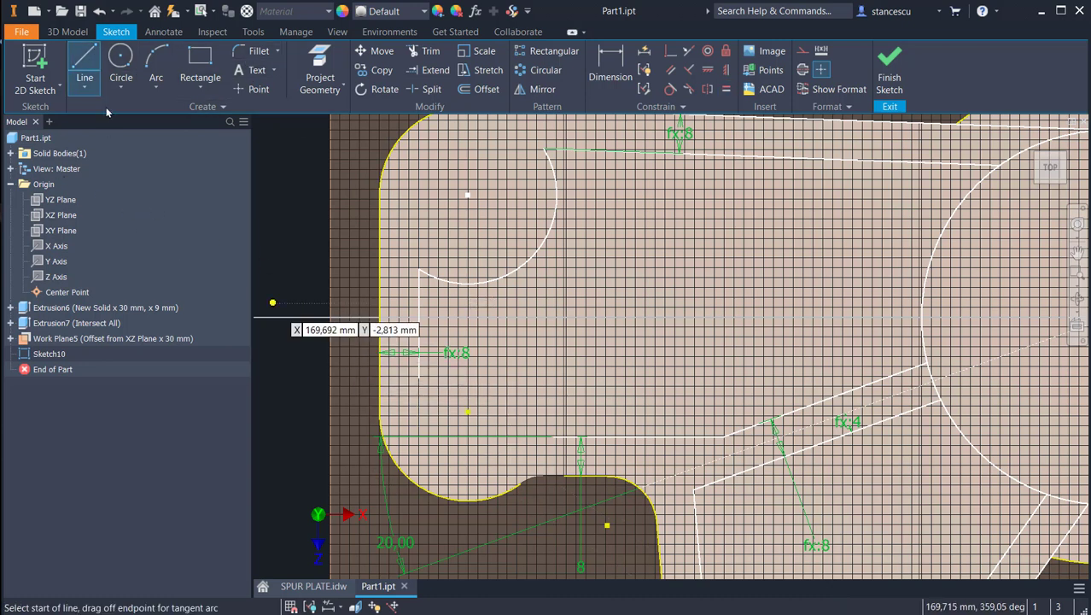
left_click(157, 62)
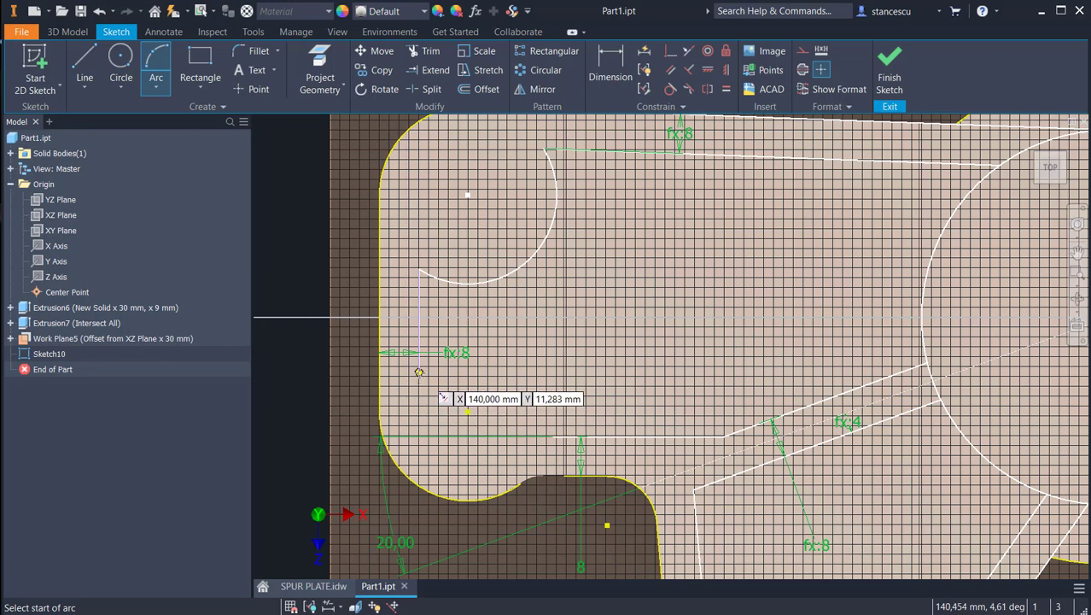
left_click(419, 377)
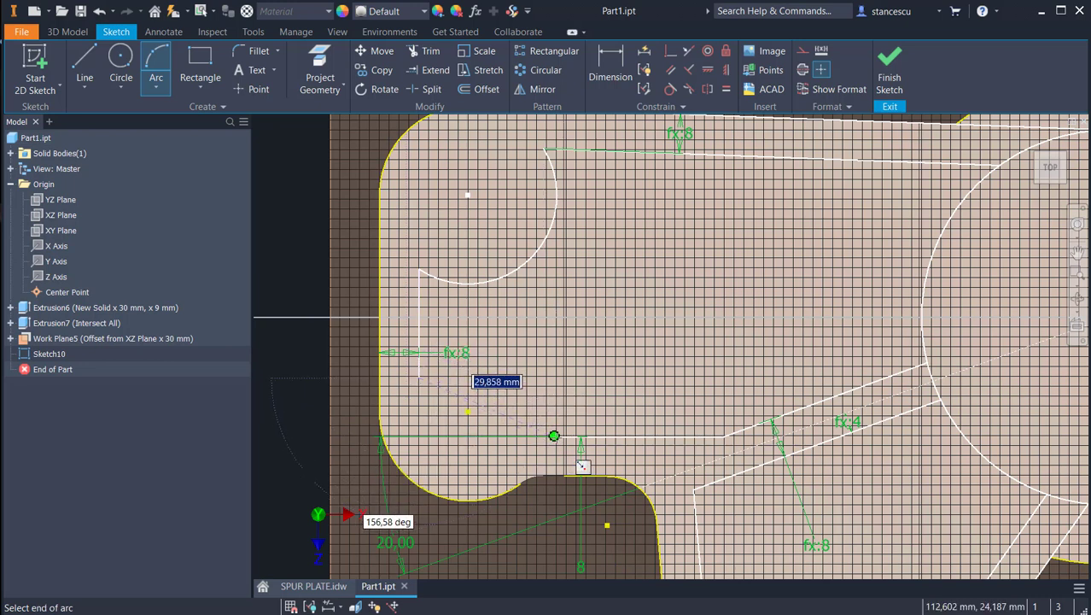
left_click(554, 436)
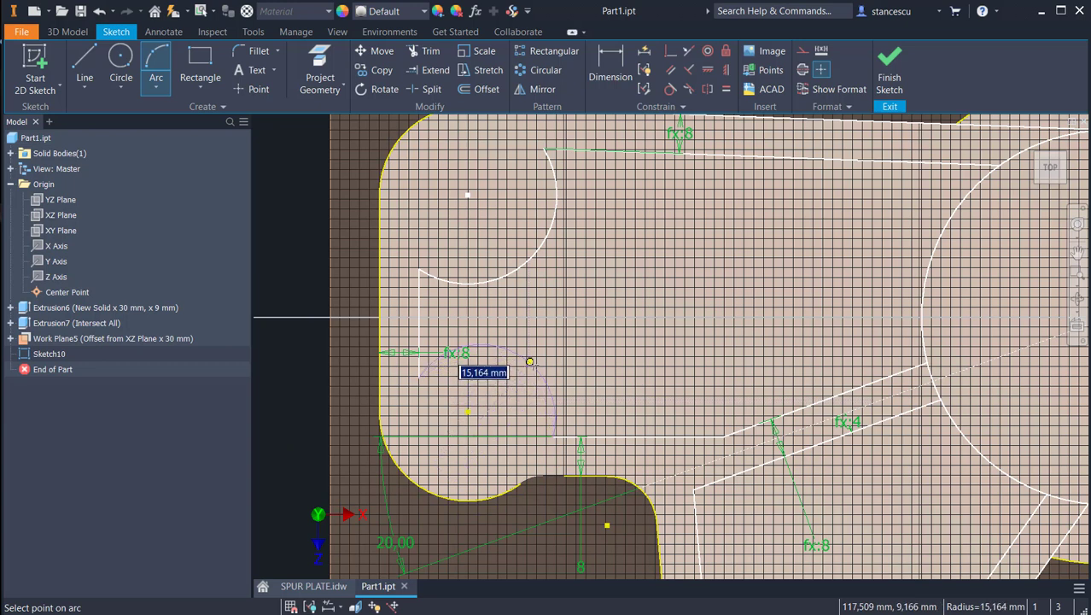
left_click(530, 362)
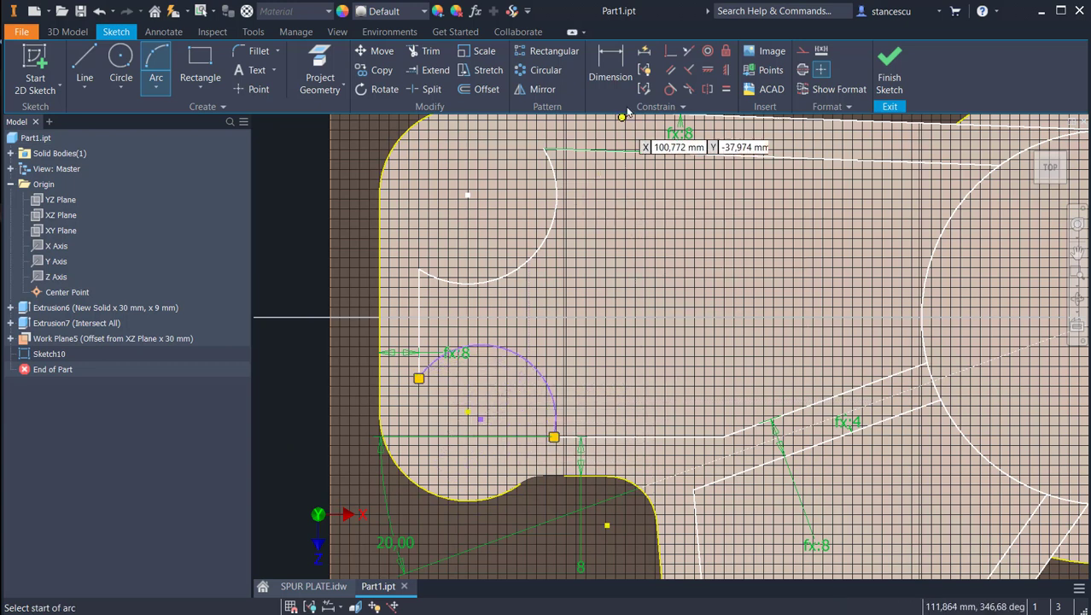
Step: Make the lower arc's centre coincident with the plate's lower-left corner centre point and its radius equal to that rounded corner
left_click(670, 51)
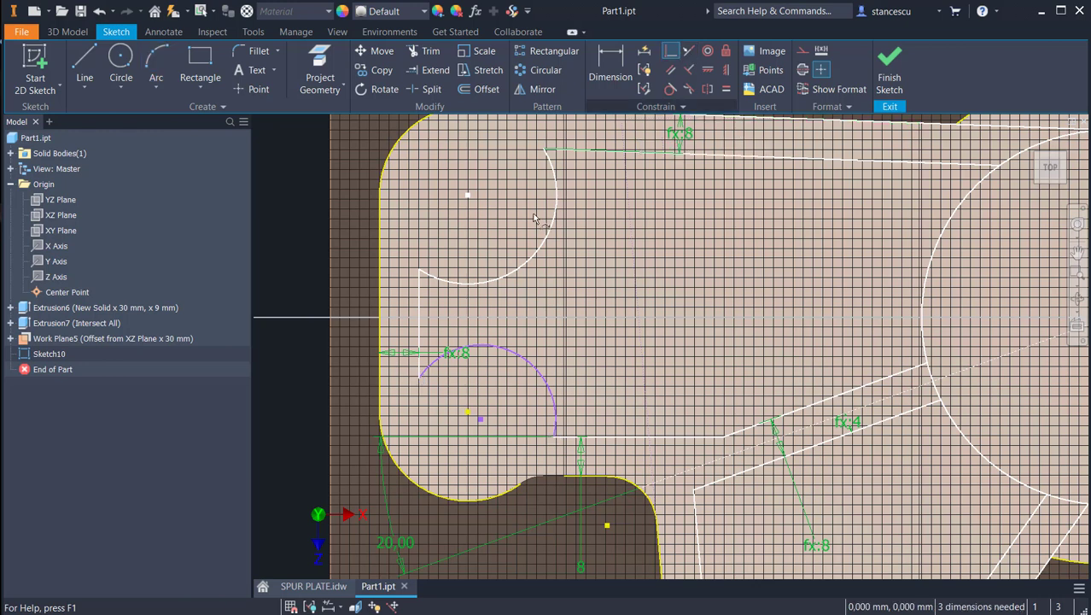
left_click(466, 414)
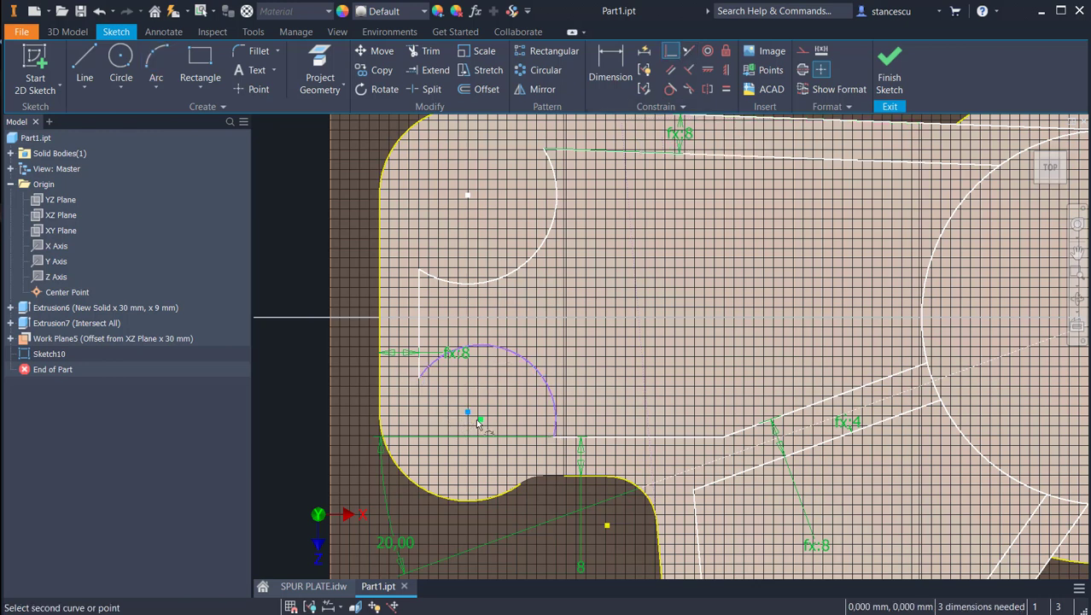
left_click(477, 418)
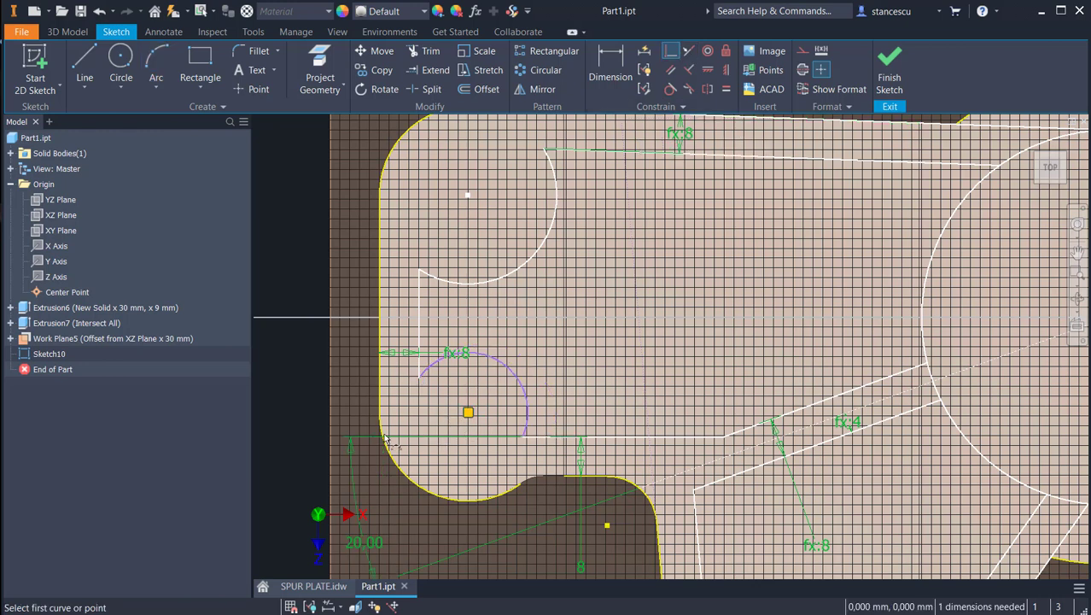
left_click(726, 90)
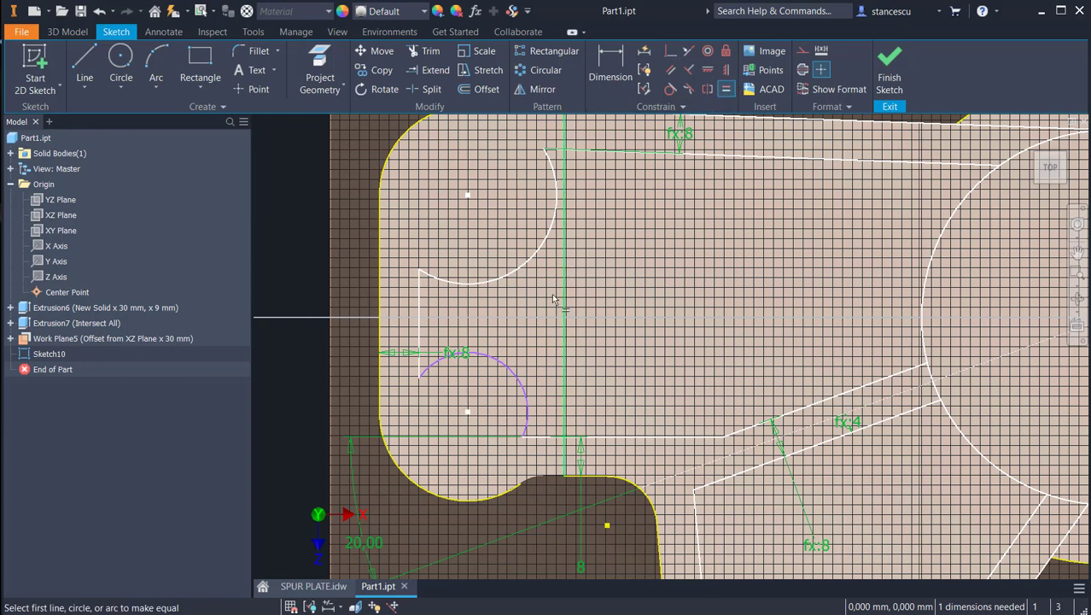
left_click(509, 374)
left_click(413, 483)
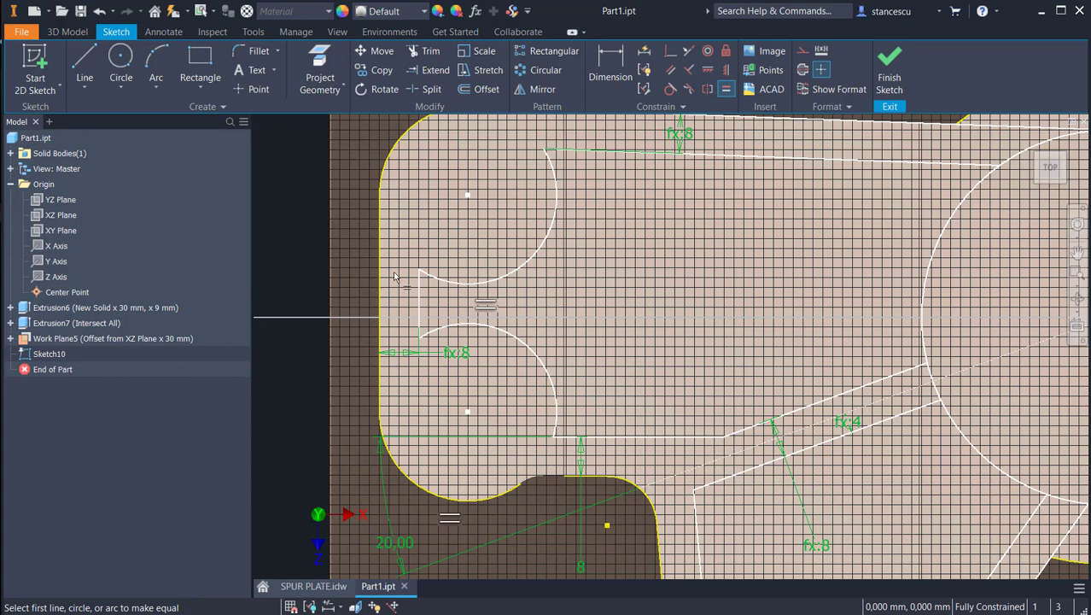
Step: Draw two 10 mm horizontal lines tangent to the upper and lower left-end arcs, each ending on the short vertical line
scroll(394, 275, "up", 3)
left_click(85, 67)
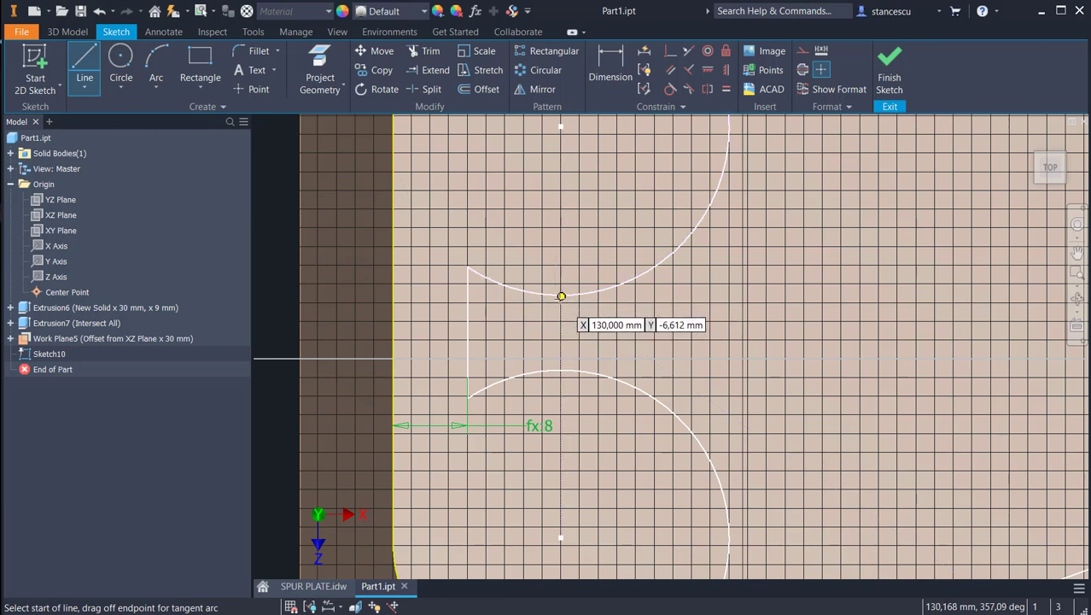
left_click(561, 296)
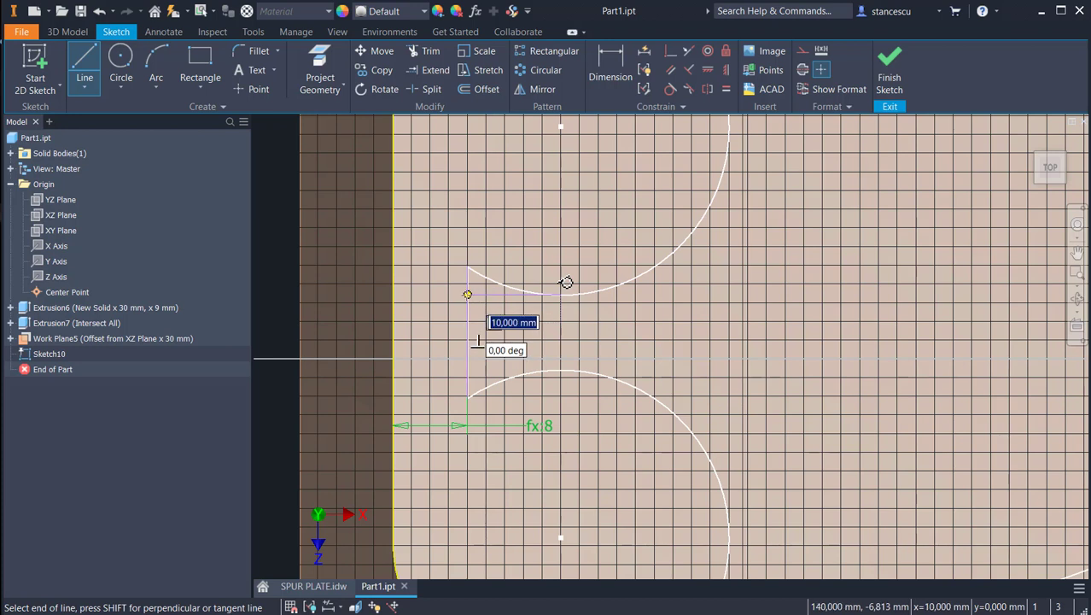
left_click(468, 294)
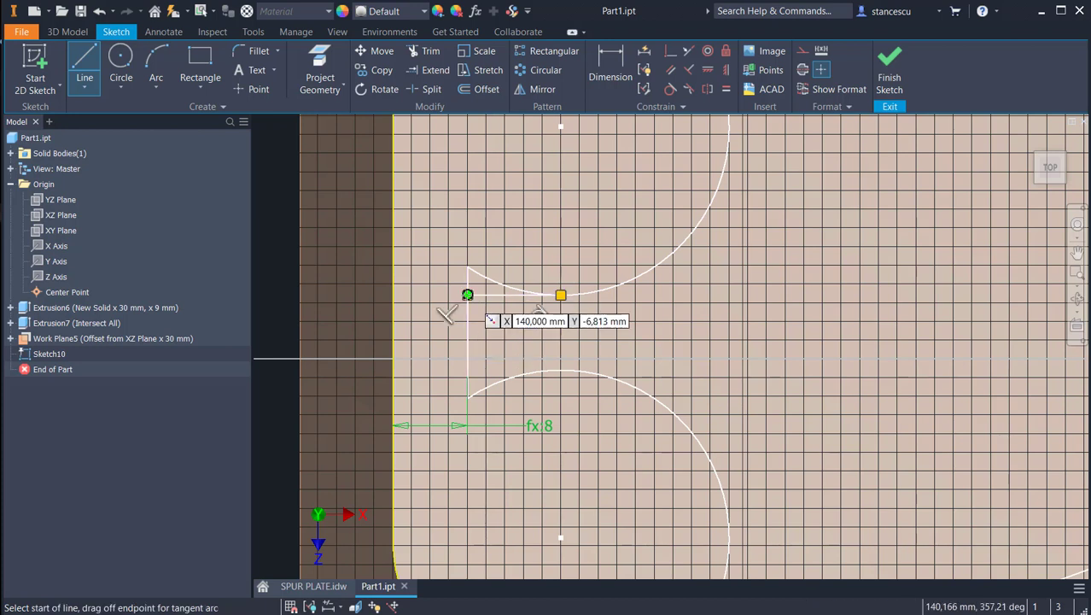
left_click(562, 370)
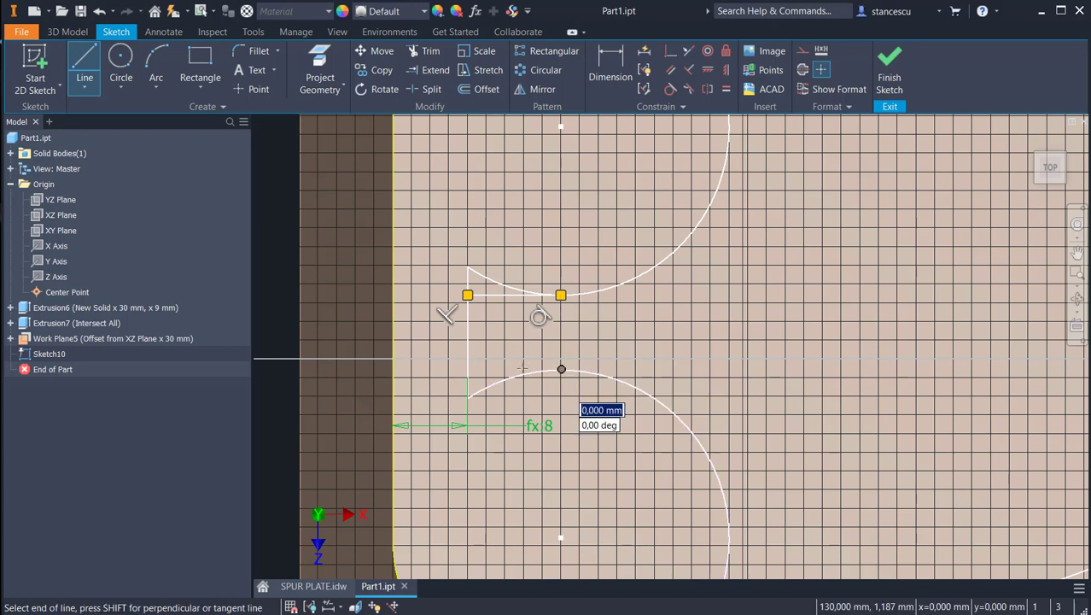
left_click(468, 369)
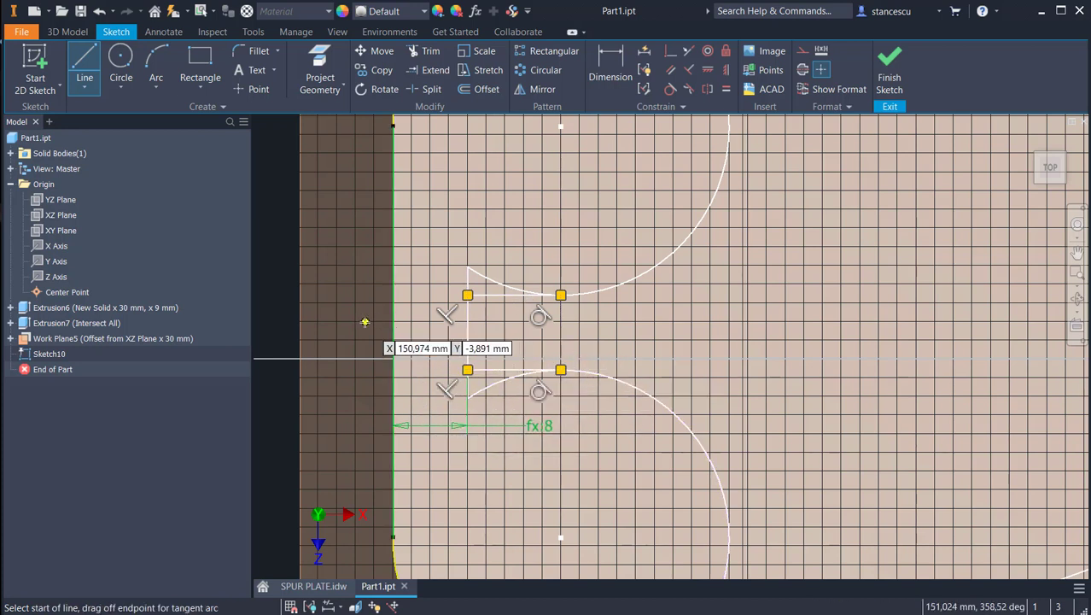
Step: Trim the arc ends and vertical line ends that extend beyond the two short horizontal lines
left_click(430, 52)
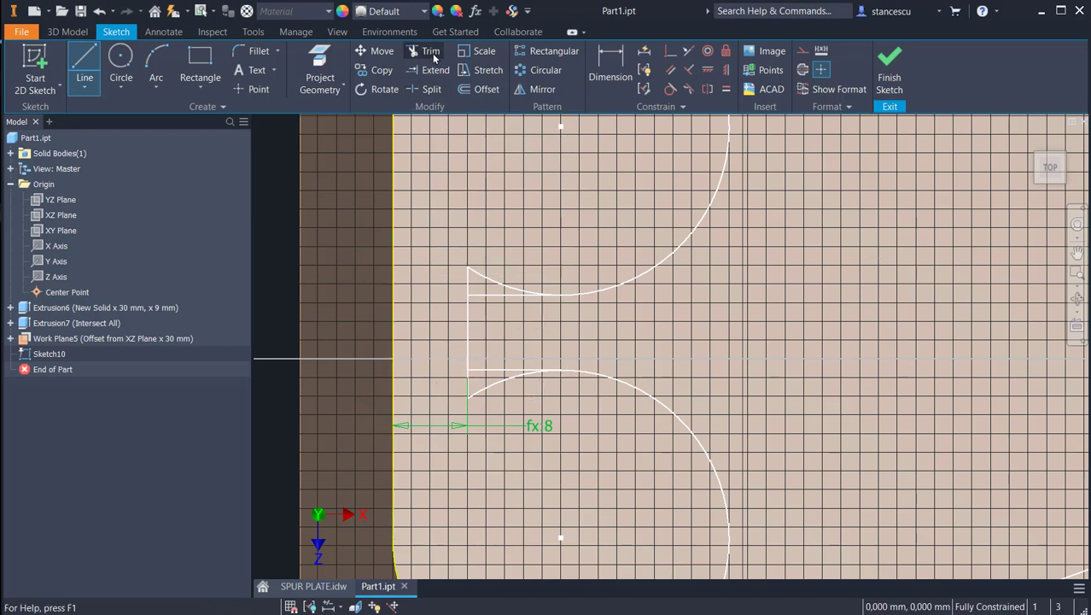
left_click(496, 288)
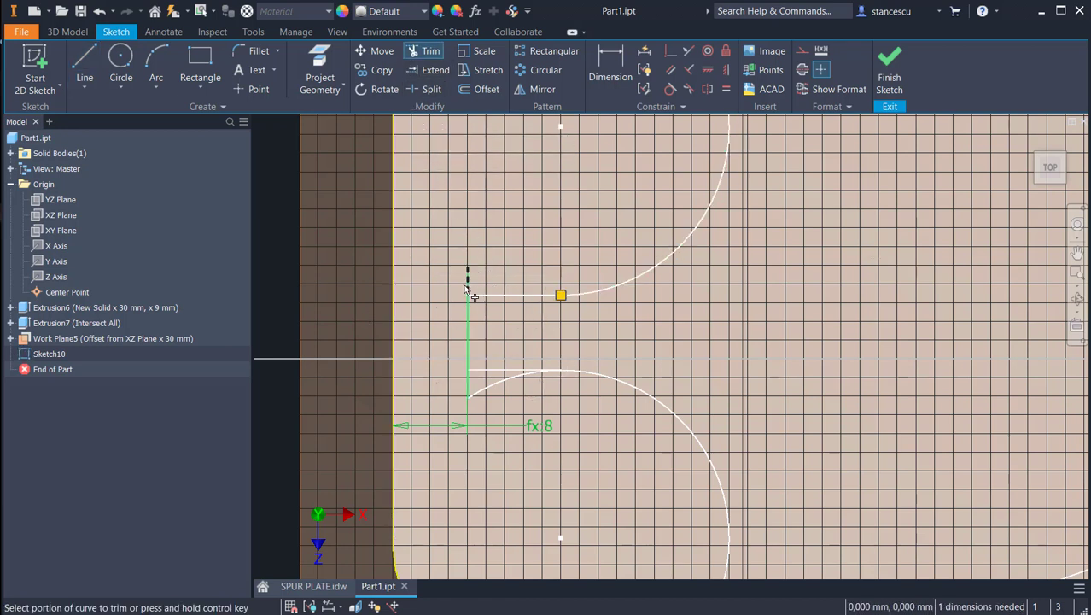
left_click(470, 281)
left_click(468, 391)
left_click(478, 391)
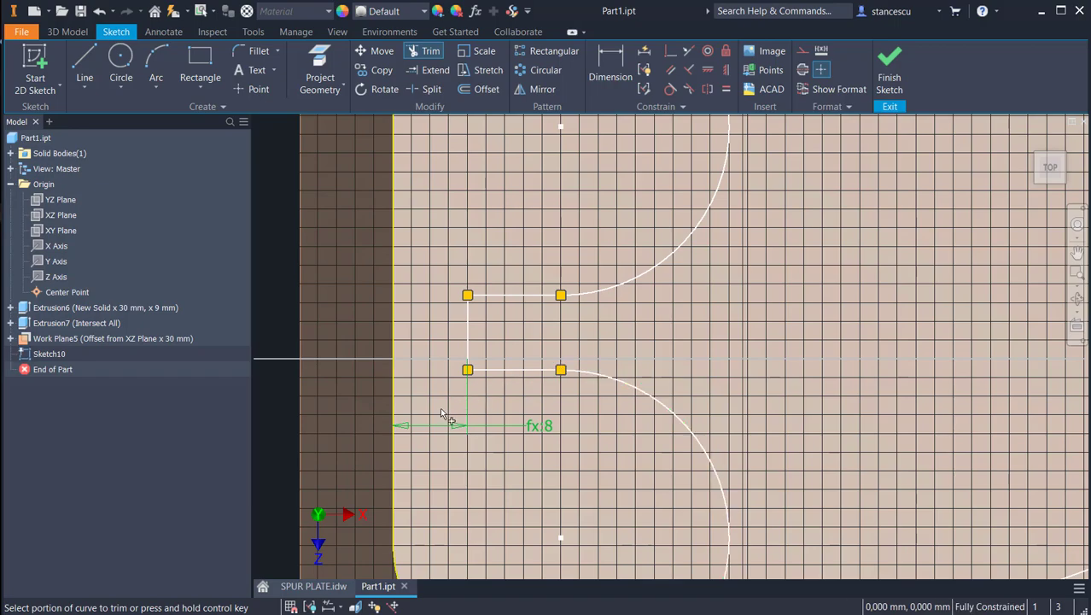
Step: Split the large inner circle where the upper, middle and lower rib lines meet it
scroll(408, 366, "up", 5)
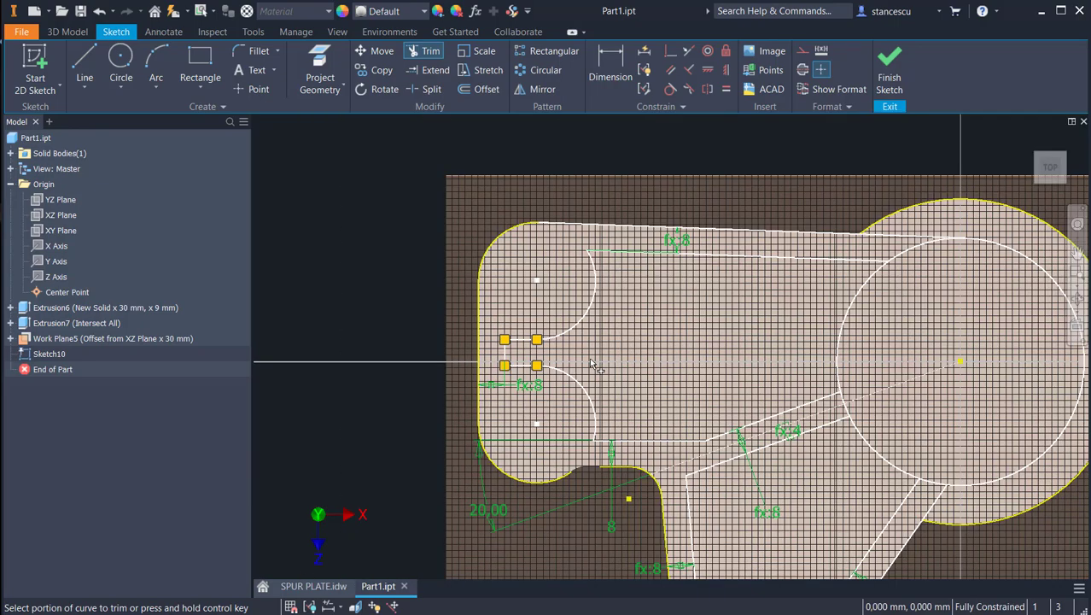
mouse_move(671, 347)
middle_mouse_down()
mouse_move(543, 288)
mouse_move(507, 285)
middle_mouse_up()
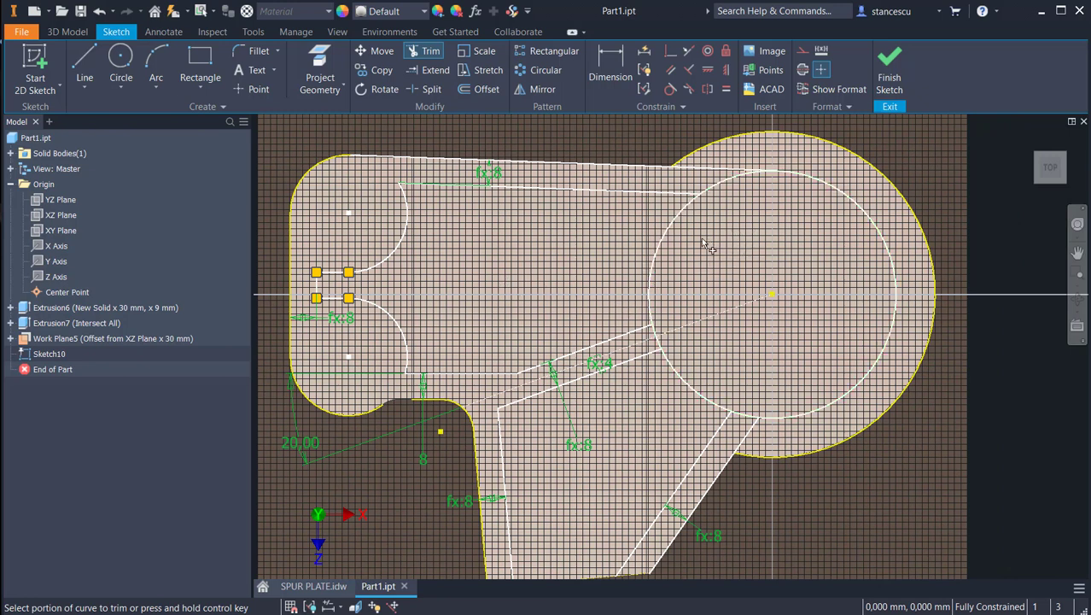
left_click(432, 89)
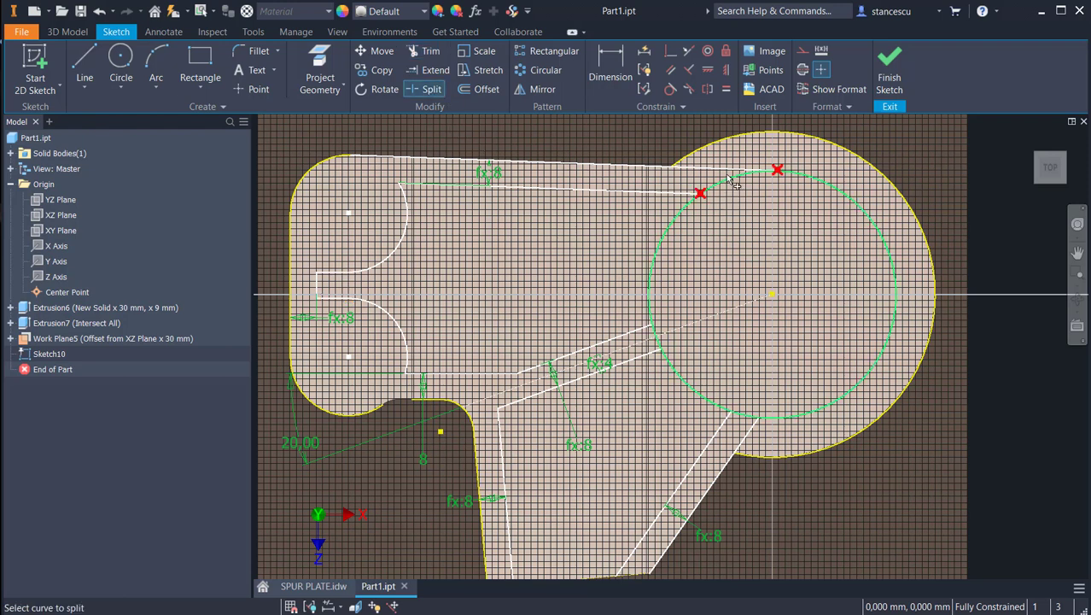
left_click(732, 181)
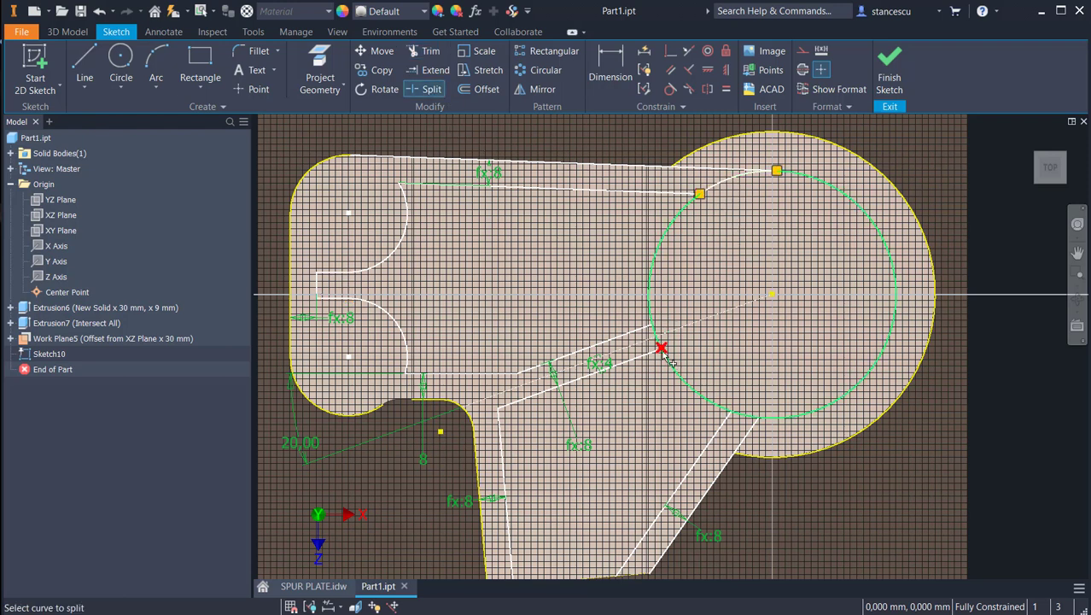
left_click(670, 361)
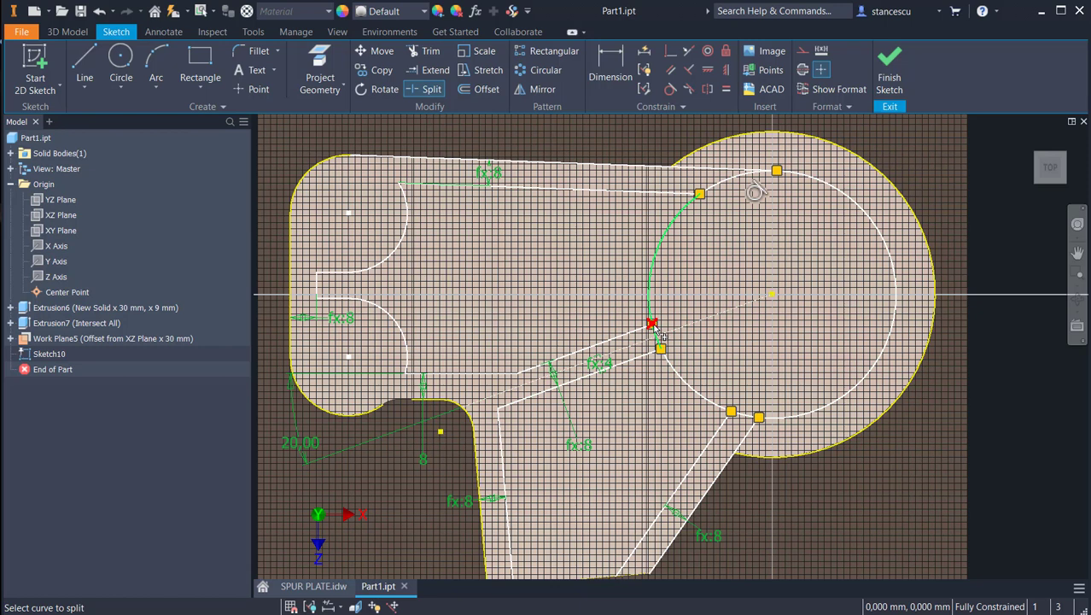
left_click(658, 331)
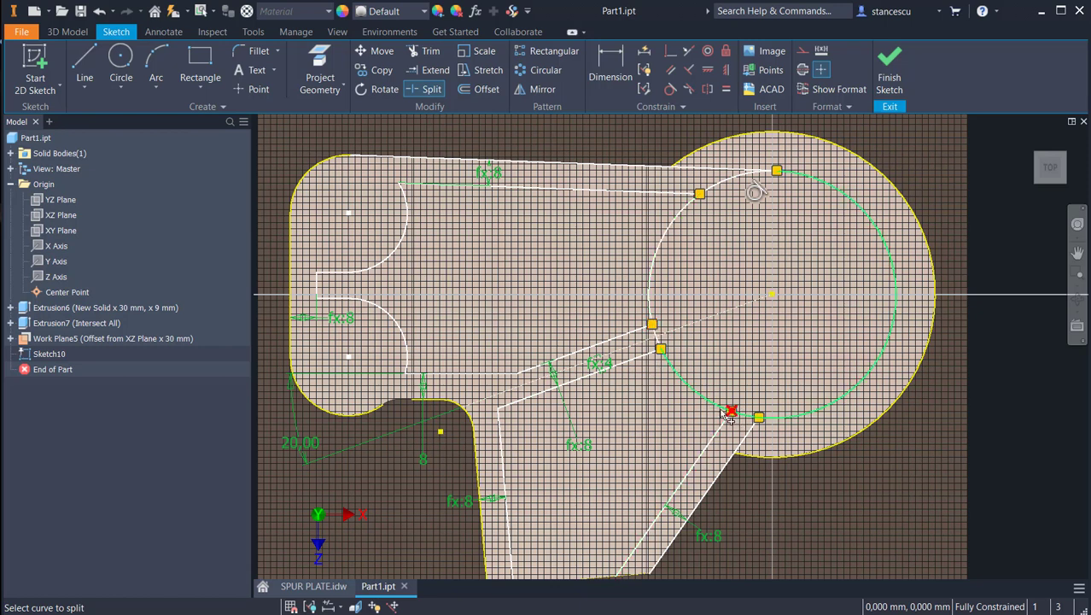
left_click(733, 413)
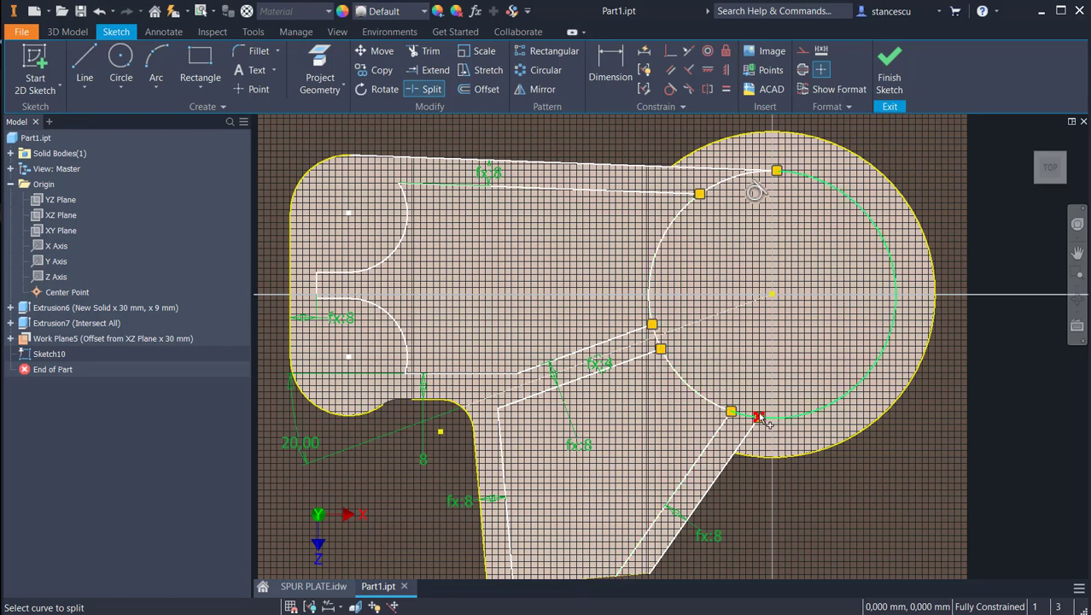
left_click(758, 417)
key("Escape")
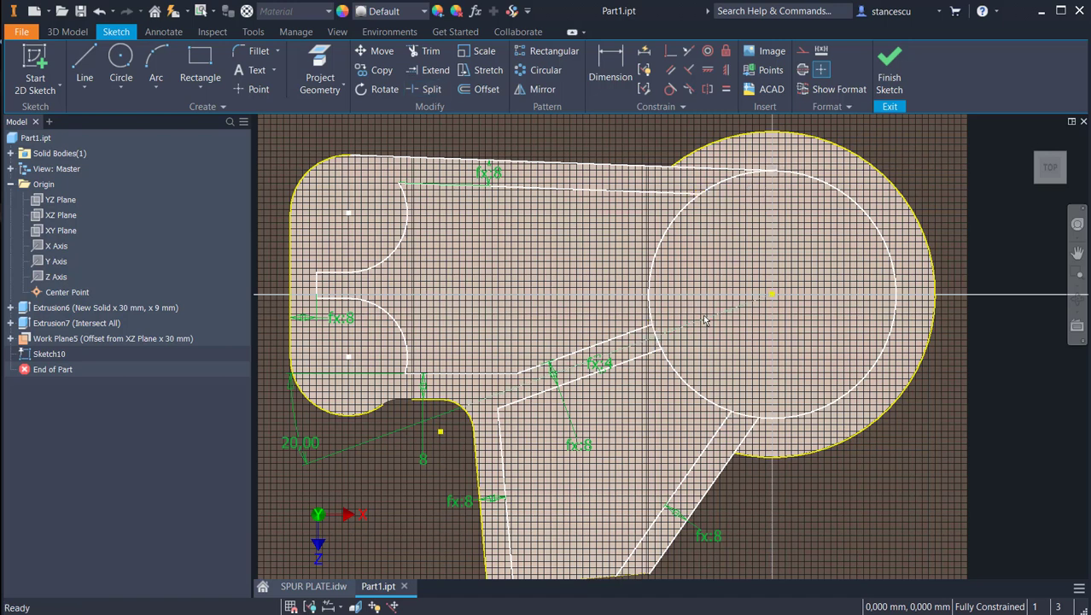
Step: Convert the three short circle arcs enclosed between the rib line pairs to construction geometry
scroll(704, 317, "up", 3)
left_click(778, 514)
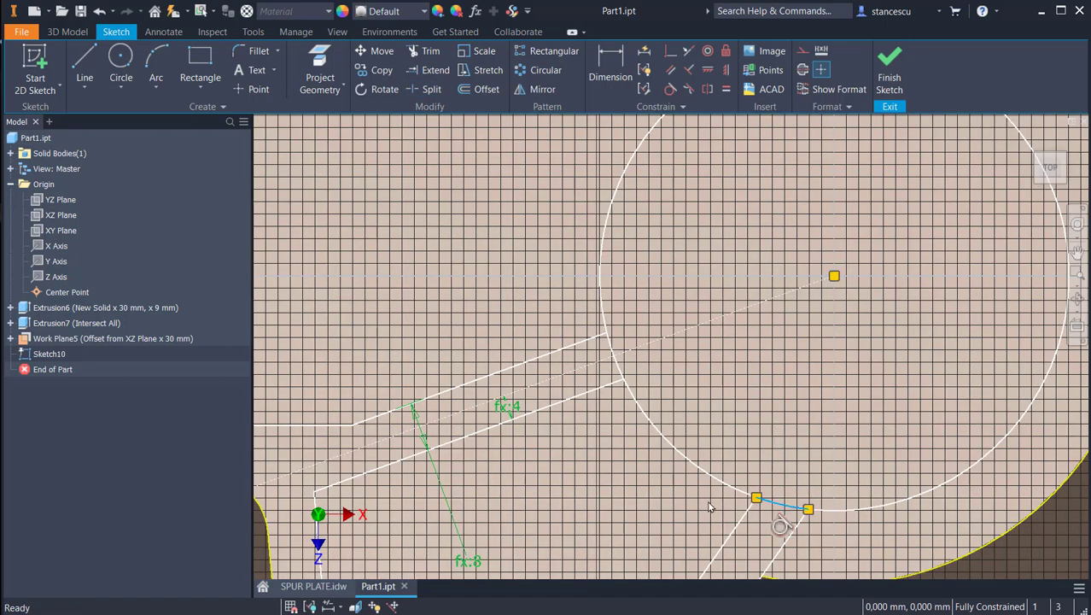
left_click(611, 351, "ctrl")
middle_click_drag(762, 240, 749, 415)
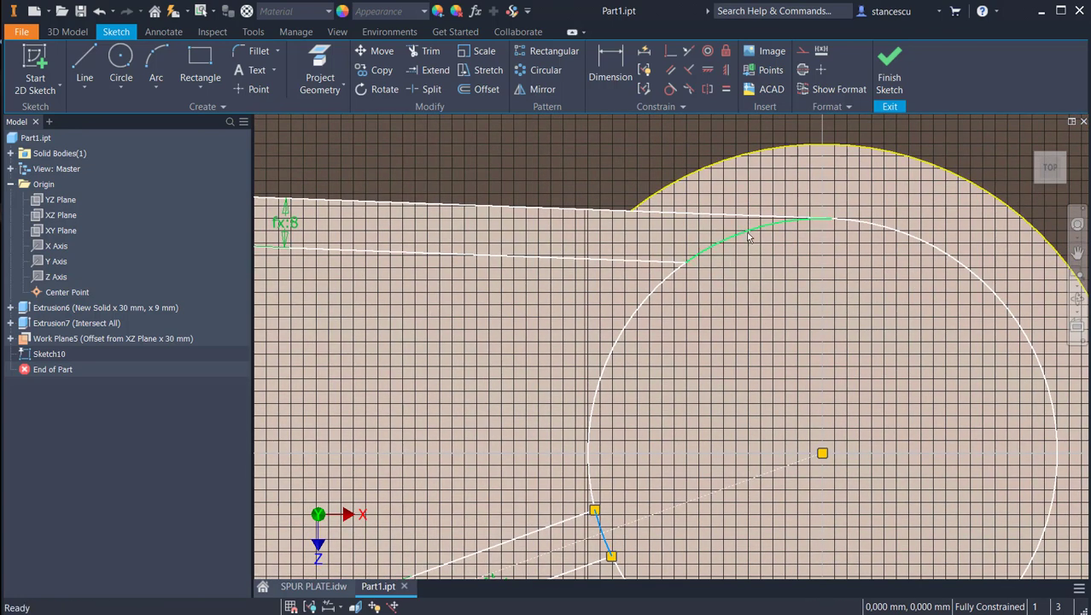
left_click(693, 240, "ctrl")
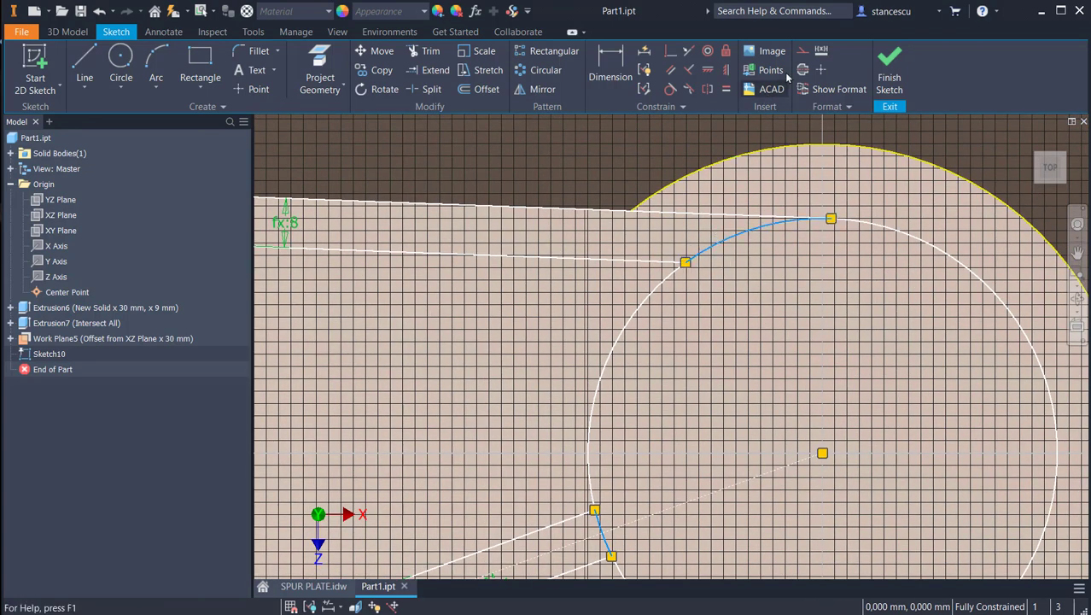
left_click(803, 51)
scroll(758, 310, "down", 5)
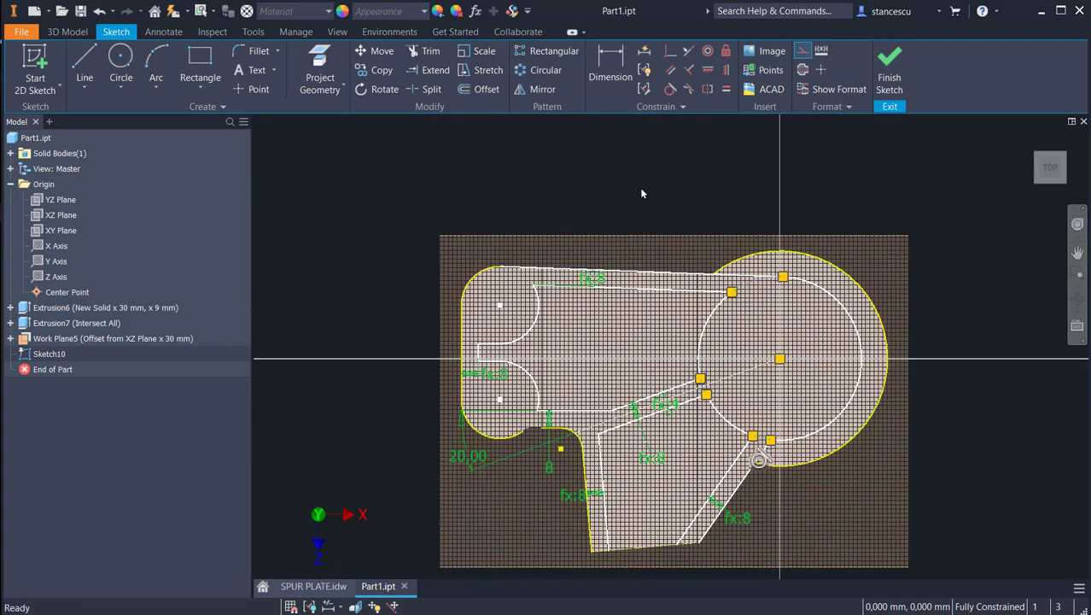
left_click(642, 194)
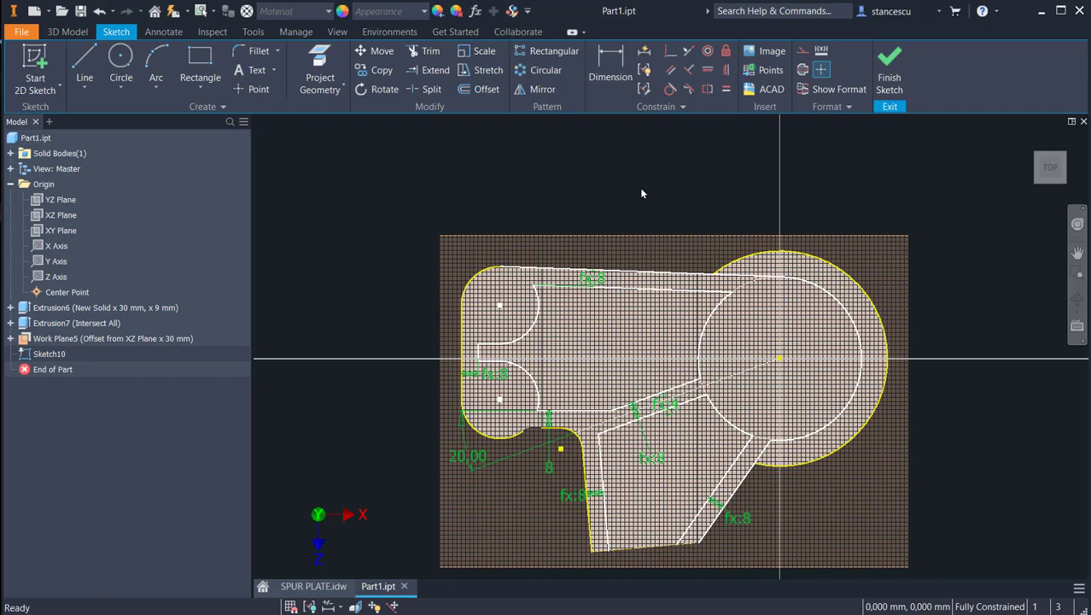
Step: Convert the projected large outer arc around the plate's round end to construction geometry
key("F6")
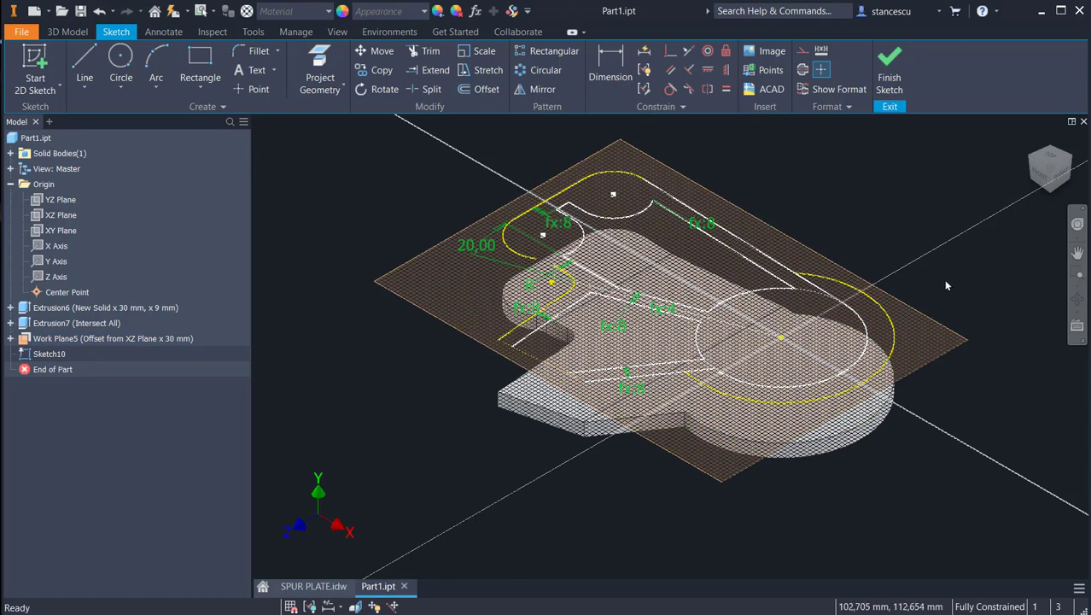
left_click(894, 329)
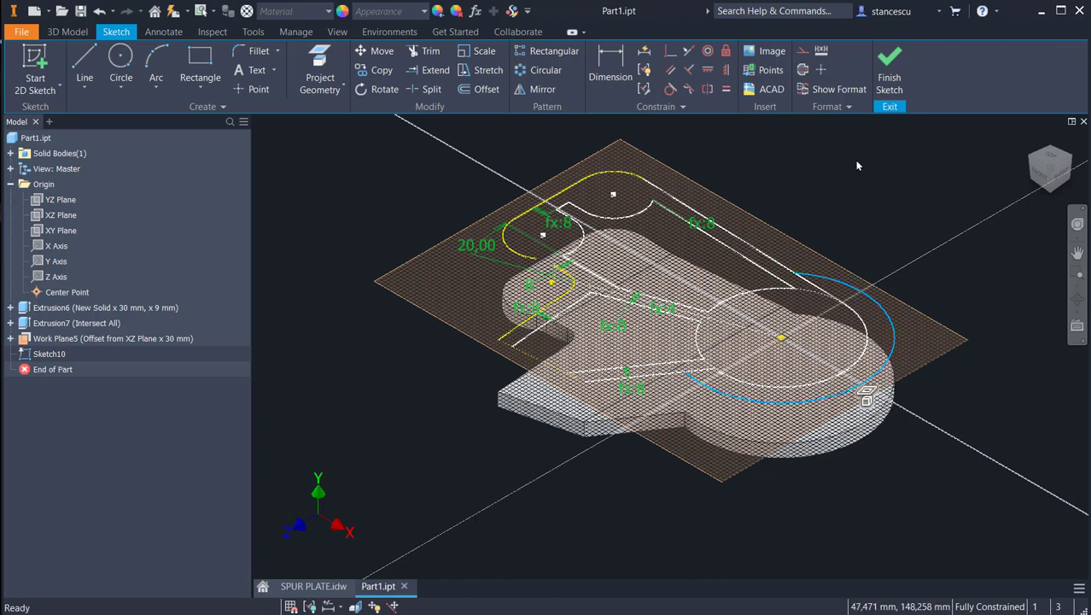
left_click(802, 50)
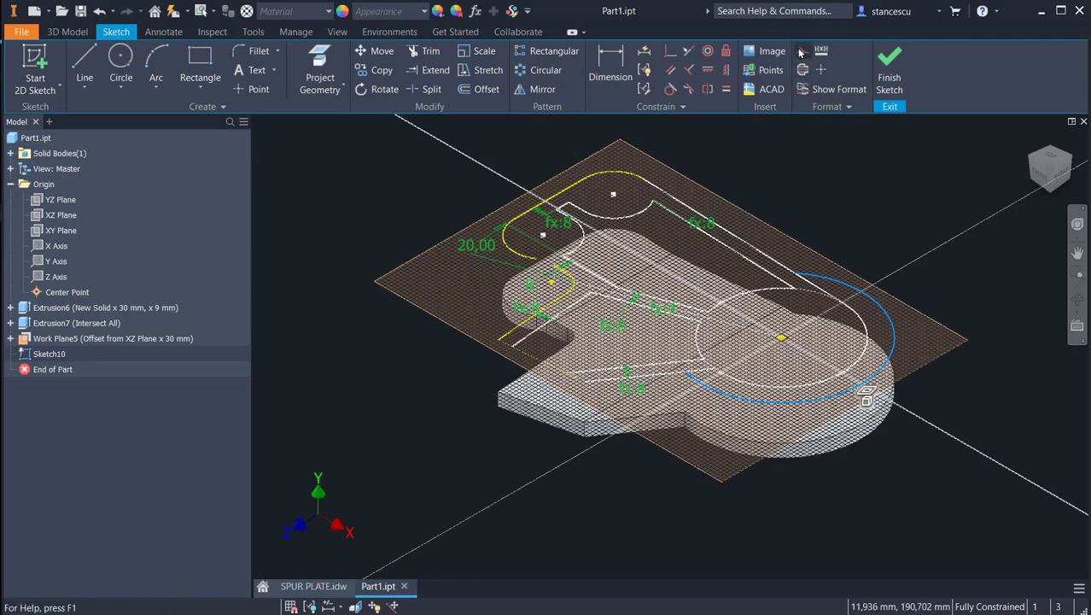
left_click(842, 167)
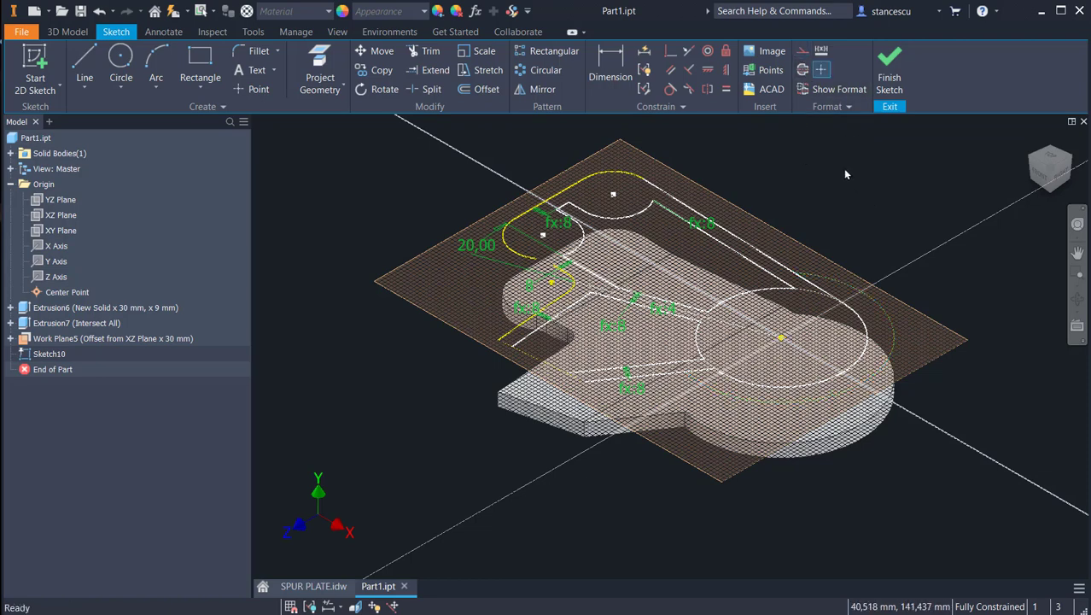
Step: Draw two short lines along the projected slanted lower edge to close the open ends of both lower ribs
scroll(510, 352, "up", 3)
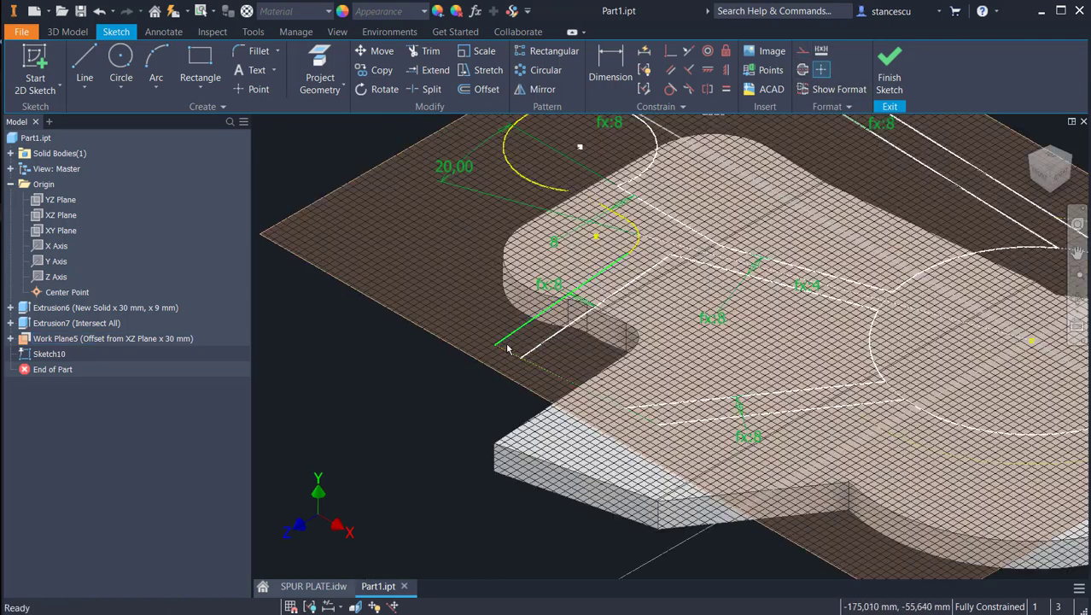
left_click(85, 64)
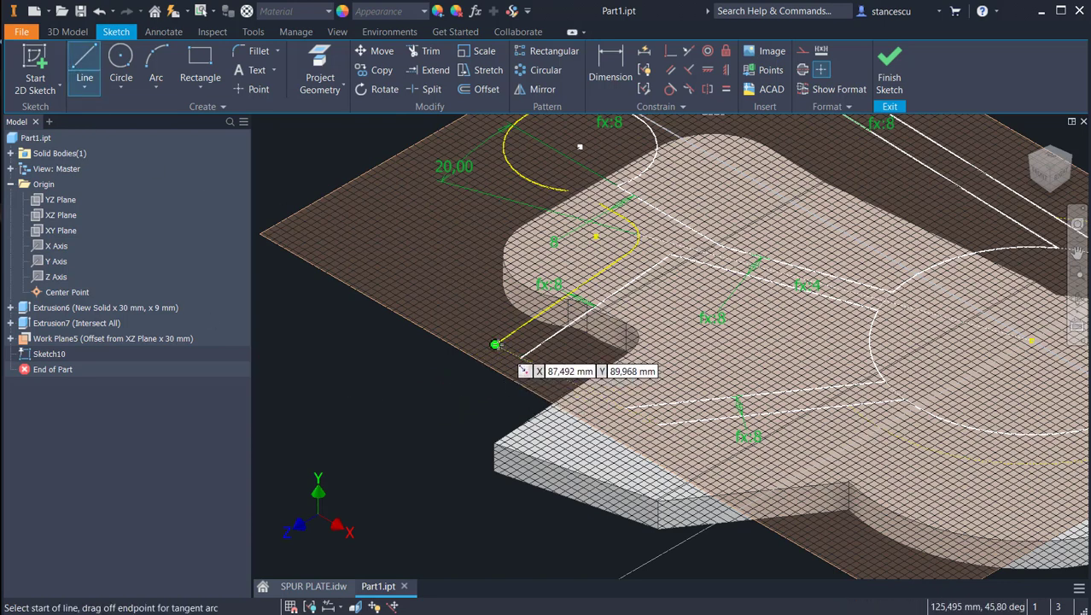
left_click(529, 373)
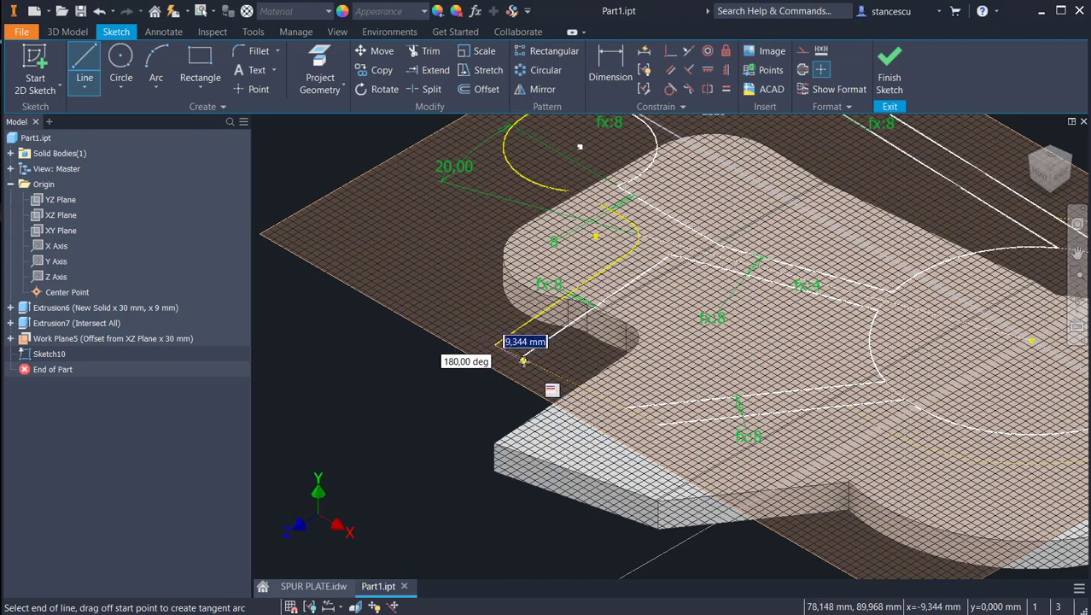
double_click(521, 357)
scroll(589, 439, "up", 3)
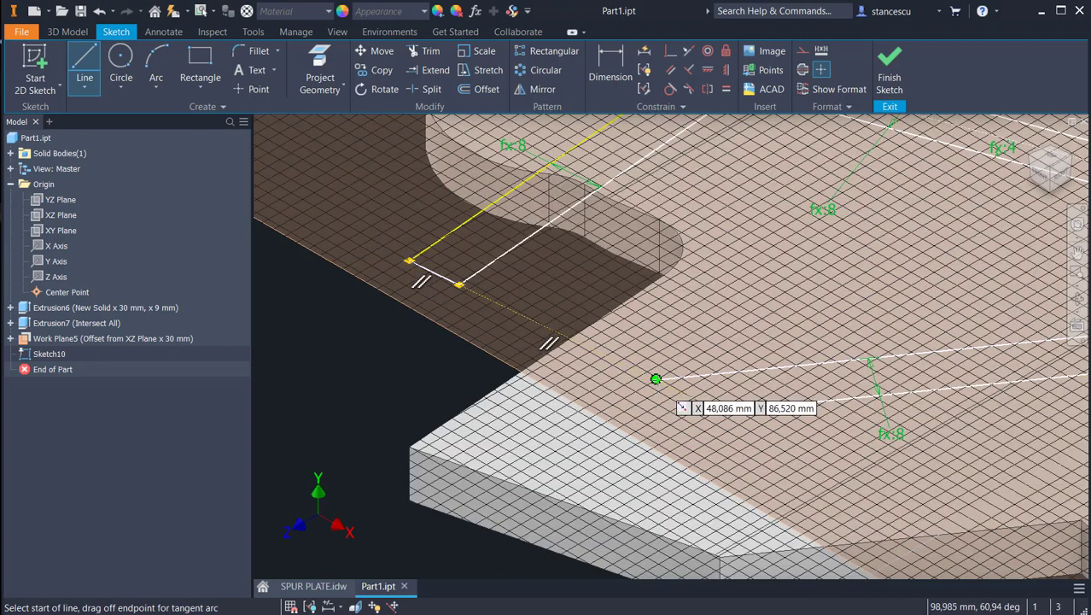
left_click(657, 380)
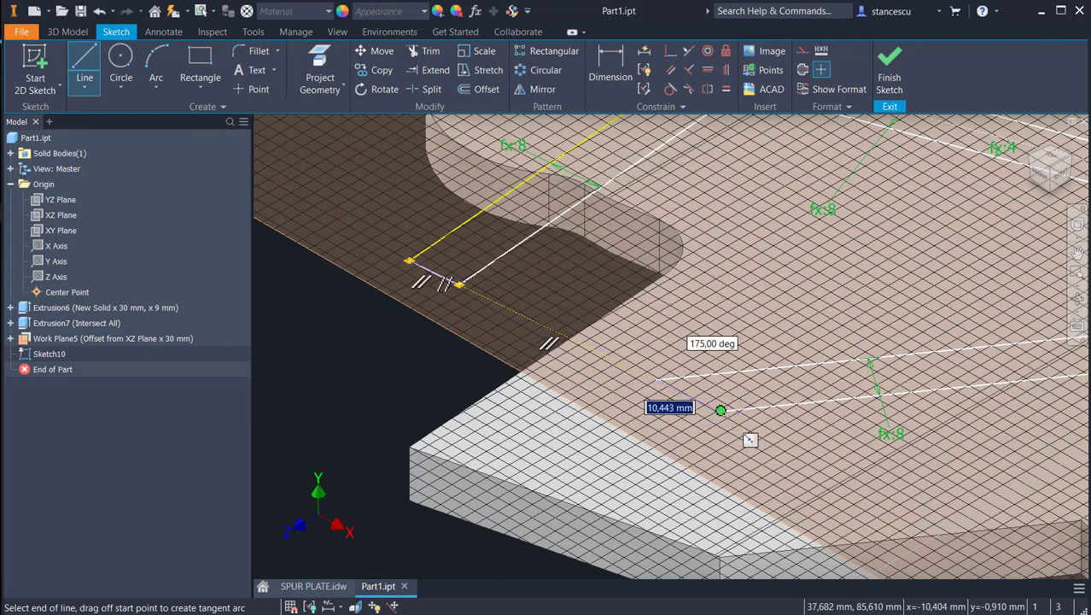
double_click(721, 412)
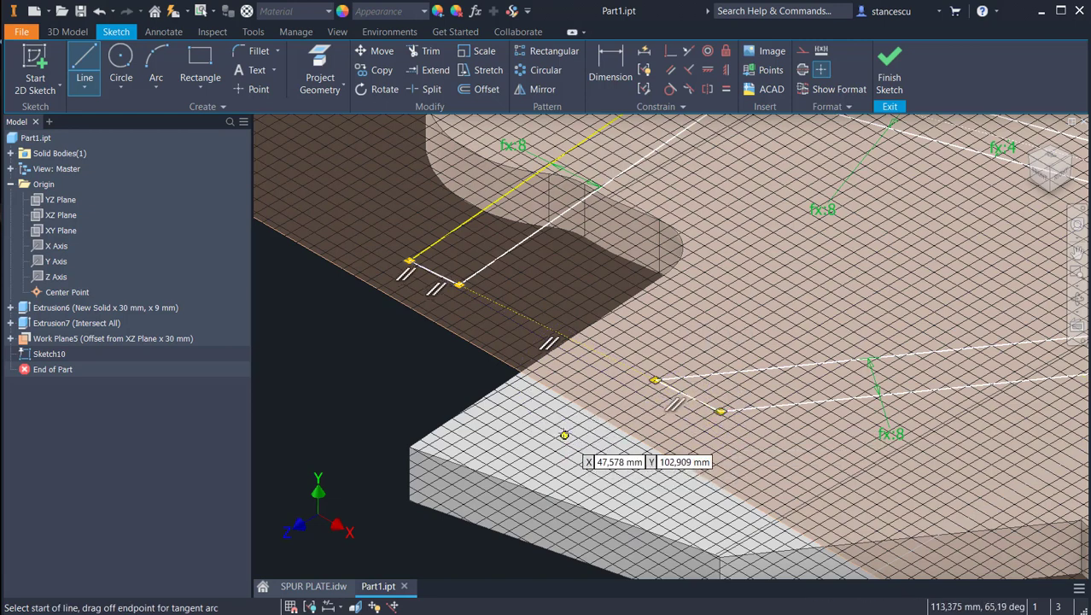
key("Escape")
Step: Project the plate's small concave corner arc beside the rounded lug into the rib sketch
scroll(597, 431, "down", 3)
scroll(598, 429, "down", 3)
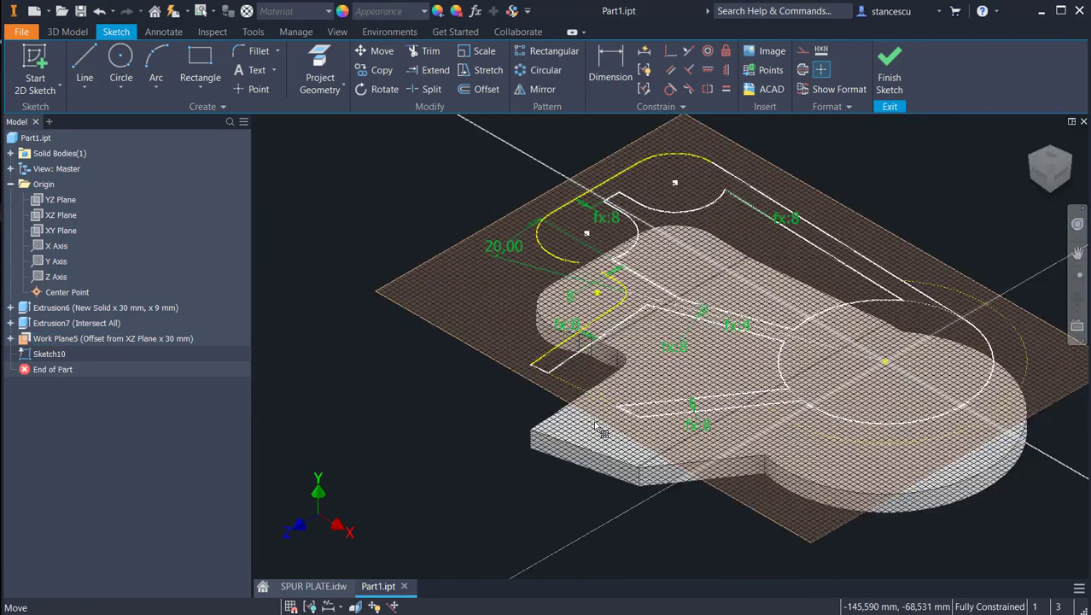
scroll(593, 265, "up", 3)
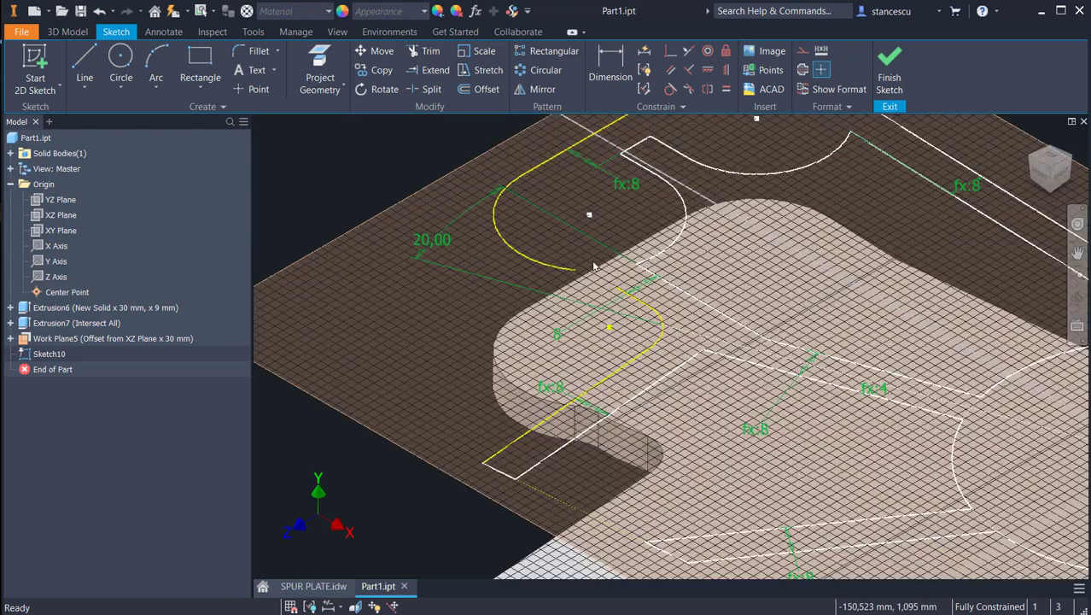
scroll(588, 299, "up", 3)
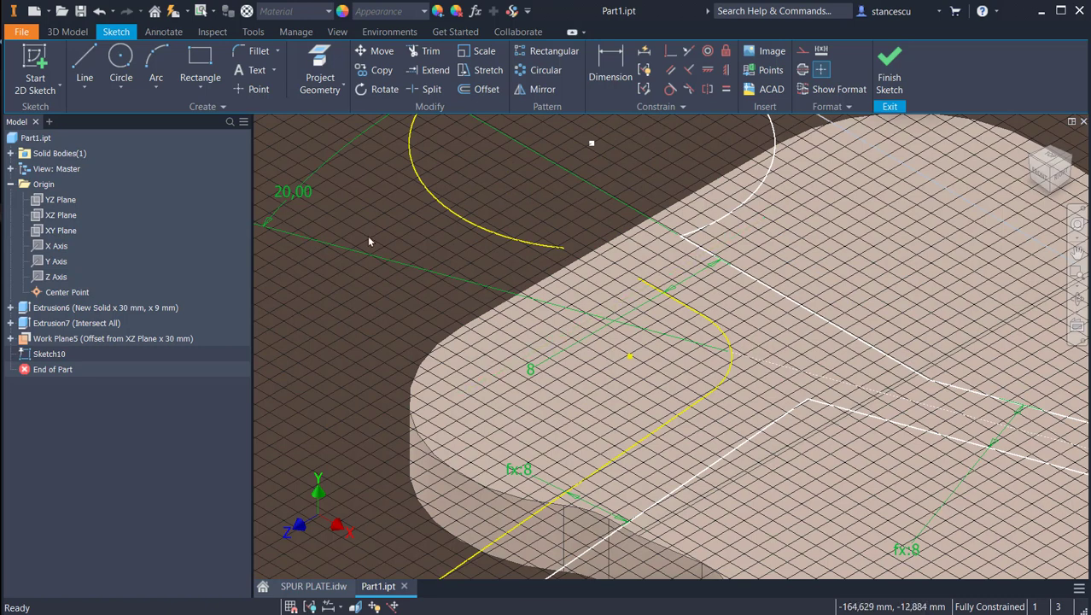
left_click(320, 70)
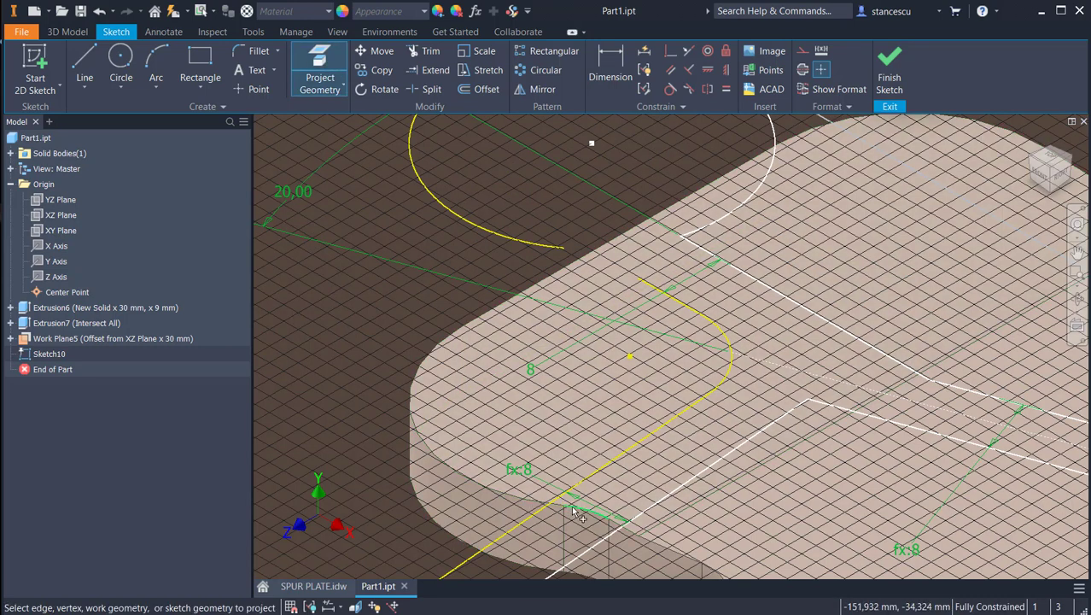
left_click(575, 511)
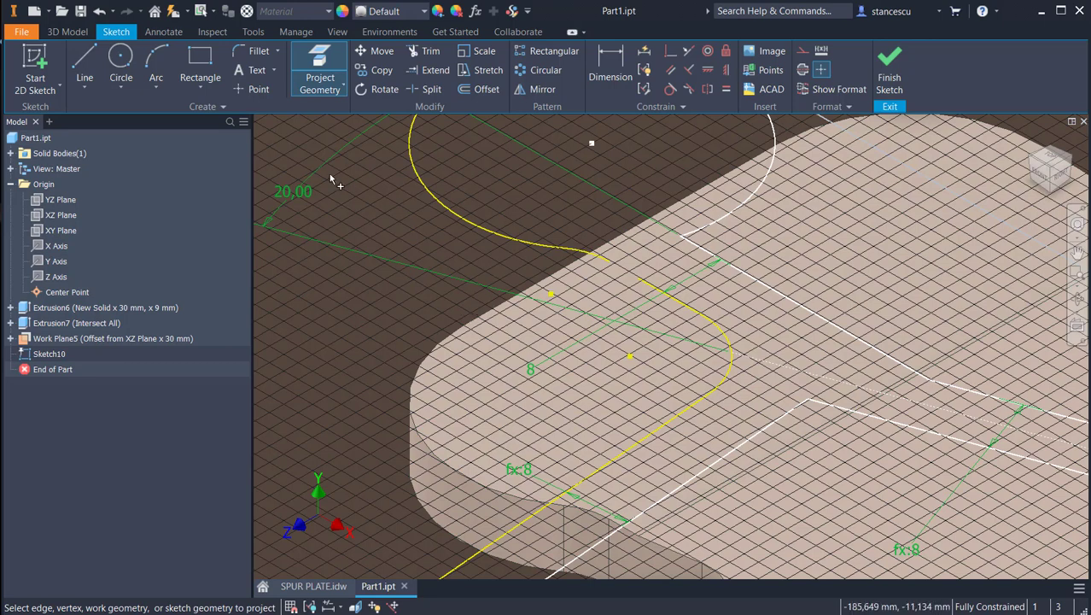
Step: Draw a line about 4 mm long between the projected concave arc and the neighbouring convex arc to close the outline's gap
left_click(84, 61)
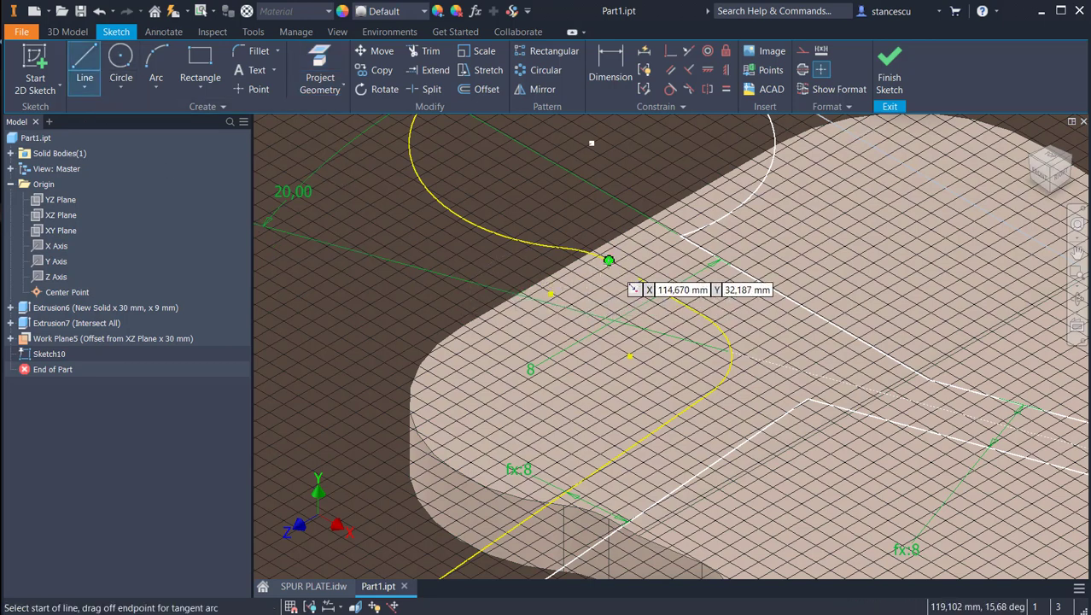
left_click(607, 260)
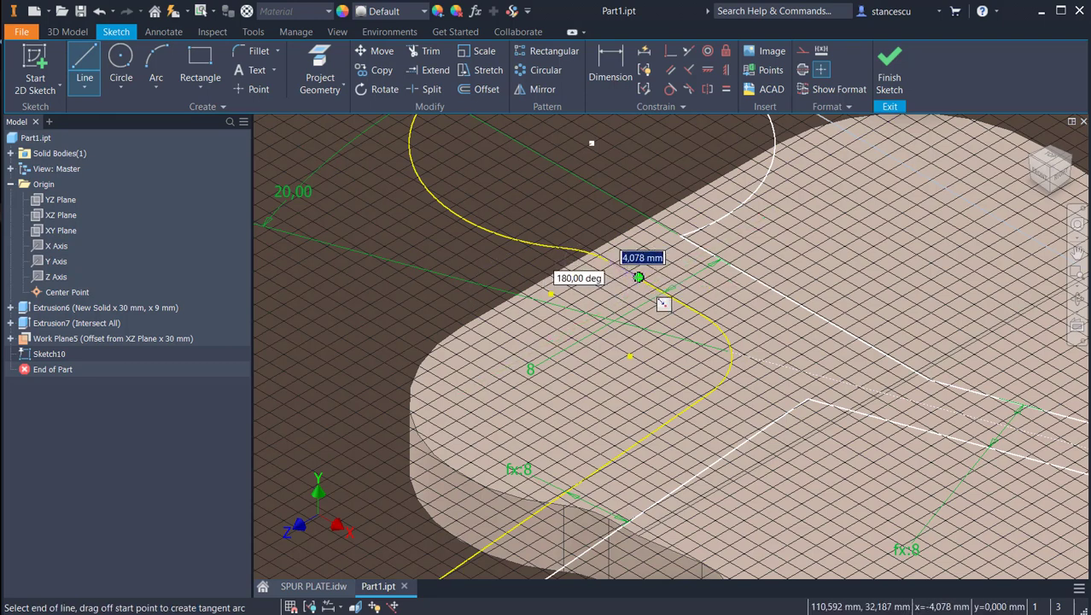
left_click(639, 277)
key("Escape")
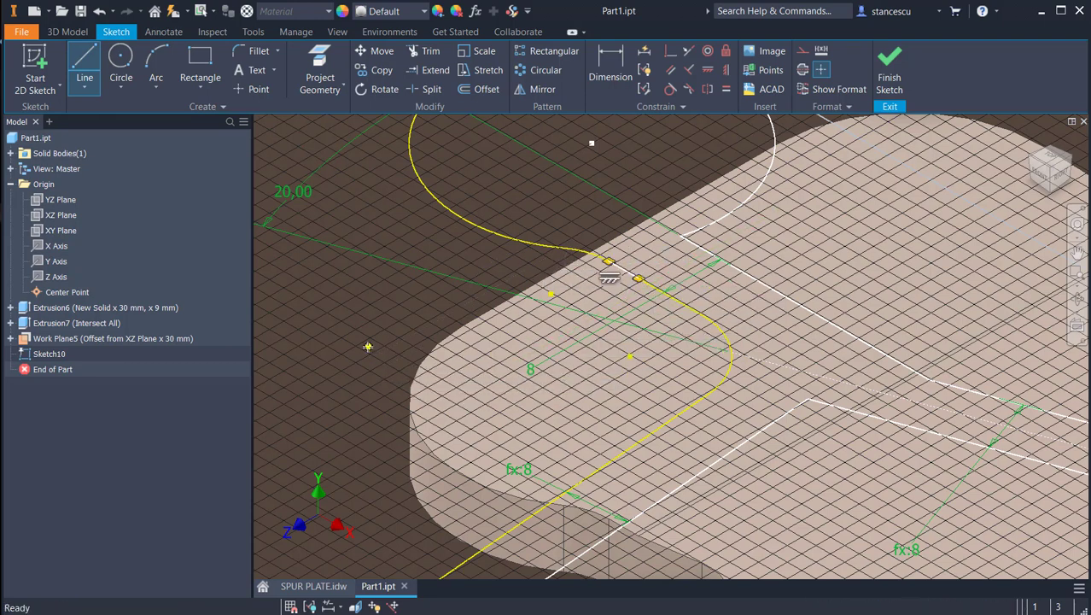
scroll(367, 345, "down", 5)
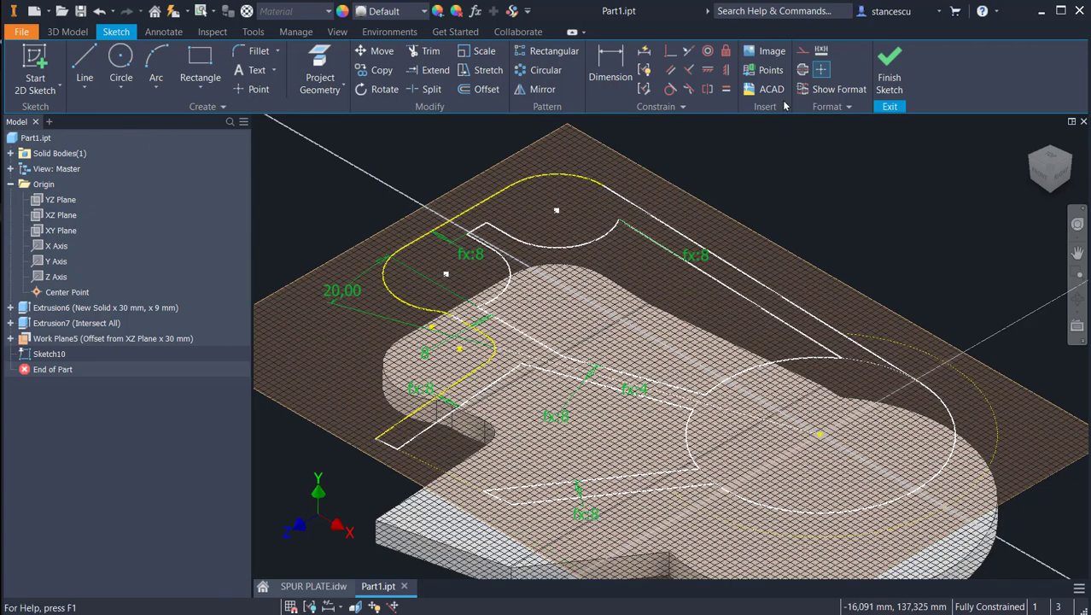
left_click(888, 68)
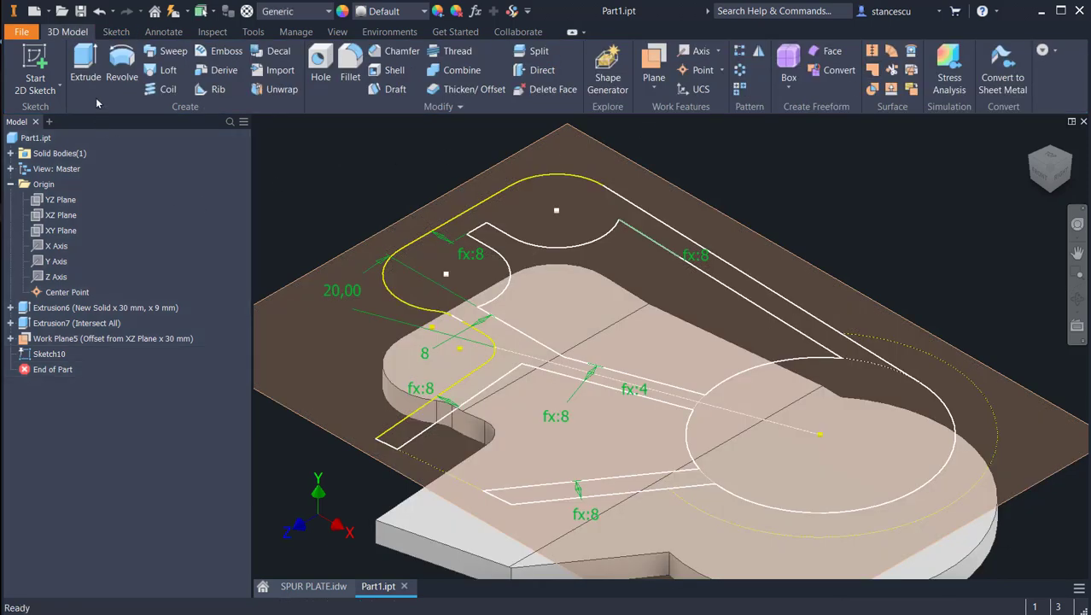
left_click(85, 68)
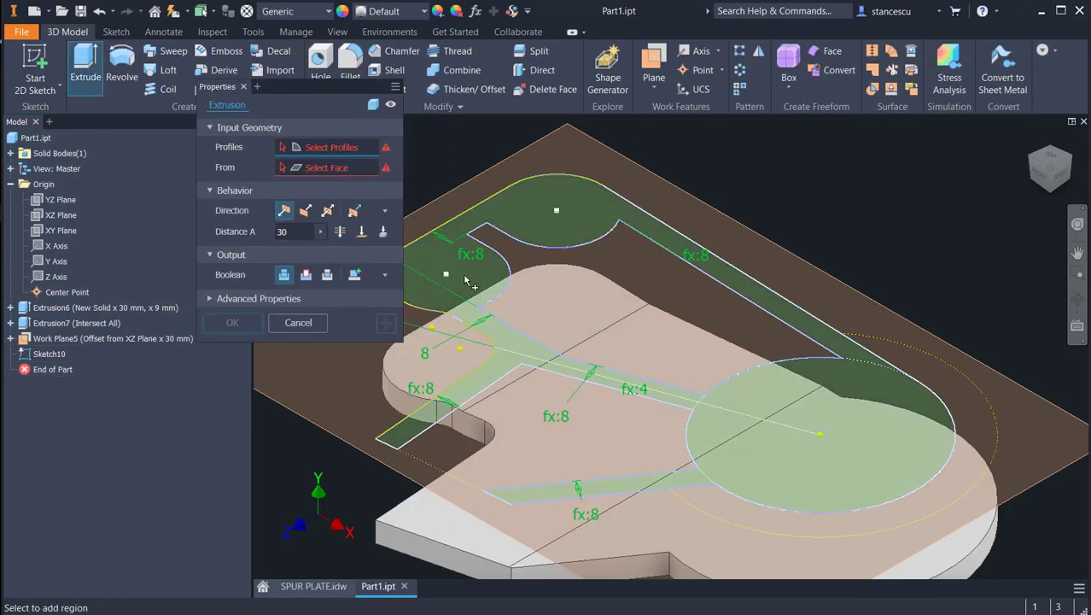
left_click(466, 280)
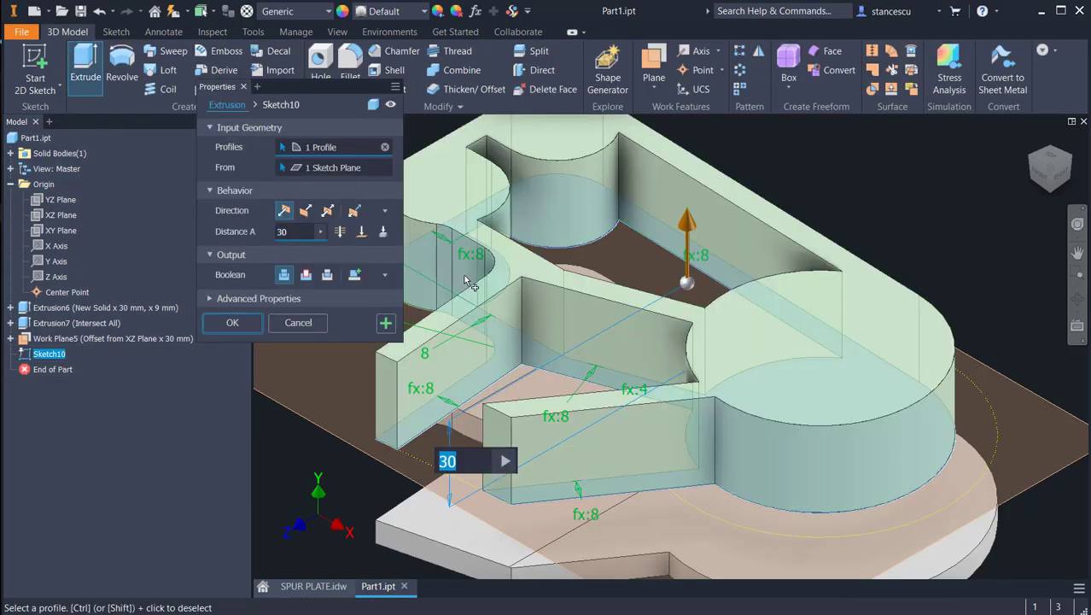
left_click(297, 322)
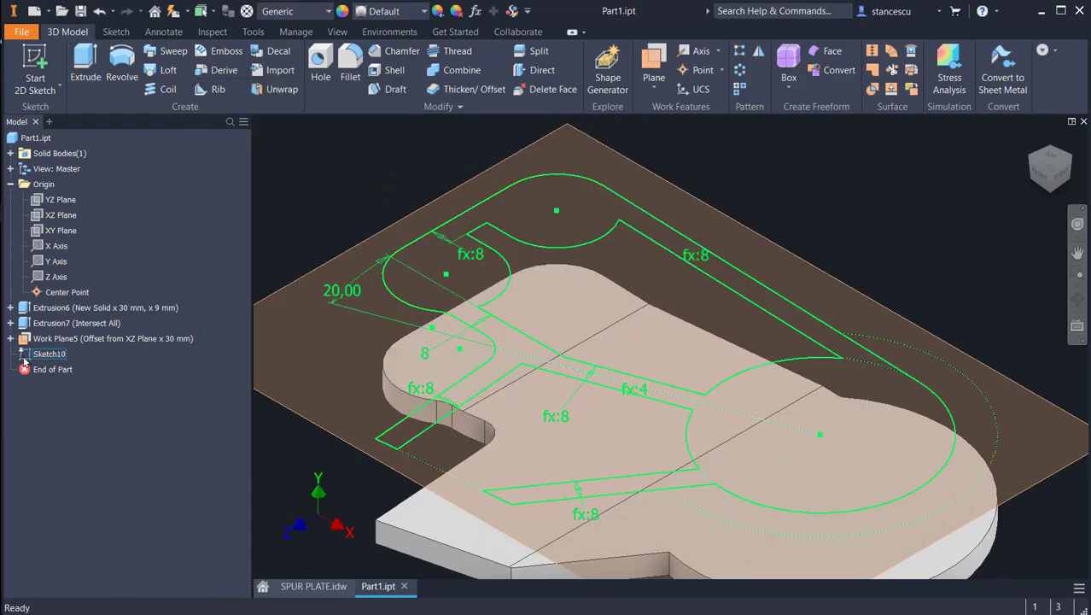
left_click(24, 358)
double_click(24, 359)
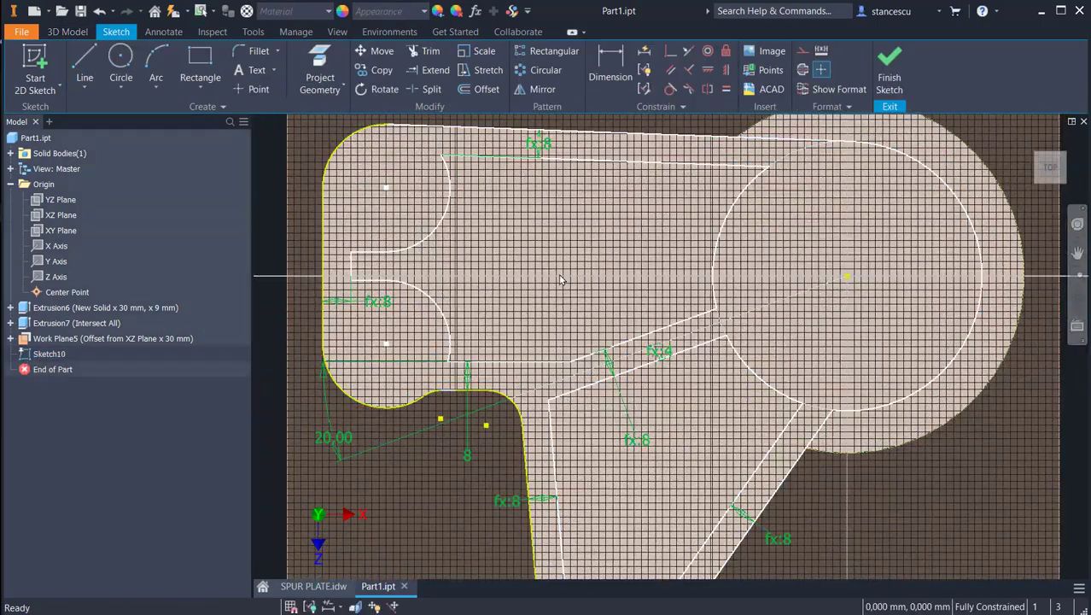
Step: Check the corner radii in the SPUR PLATE.idw drawing and add 5 mm fillets where the upper rib's inner line and both middle rib lines meet the large circle
left_click(314, 586)
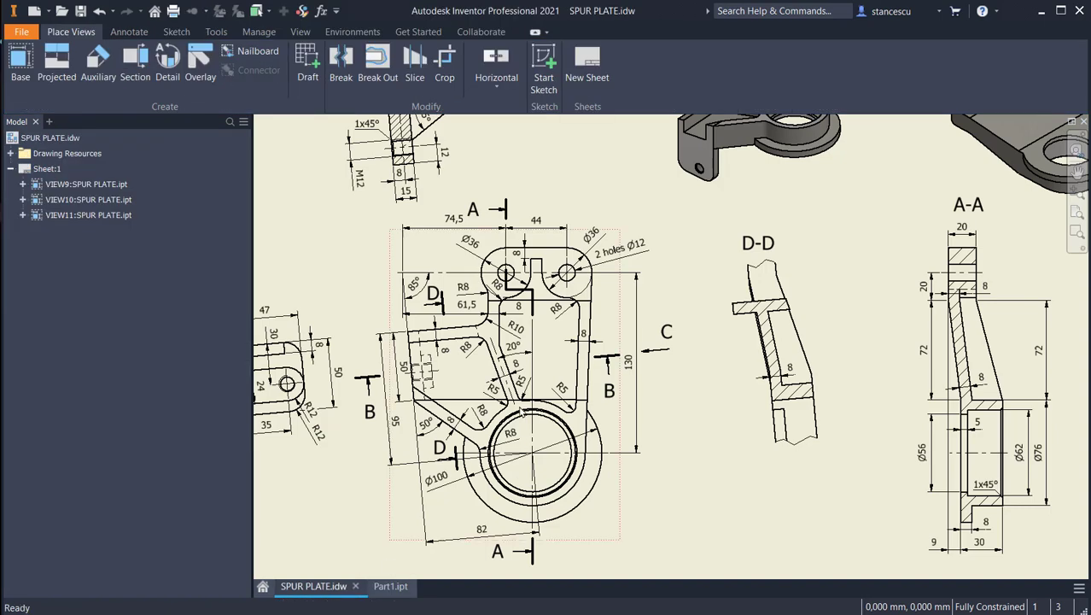
scroll(485, 345, "down", 3)
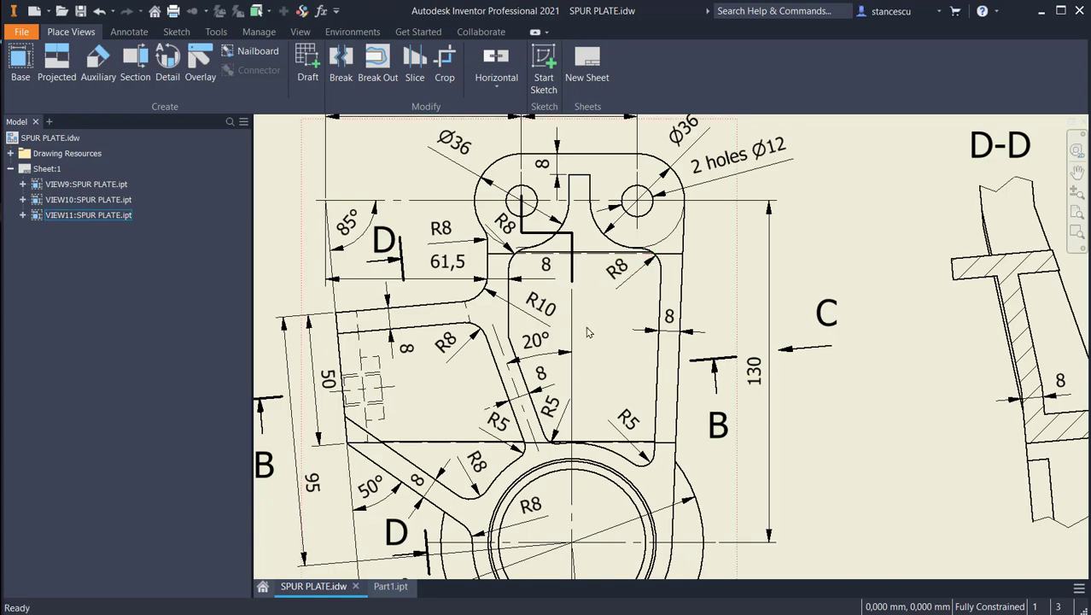
left_click(390, 588)
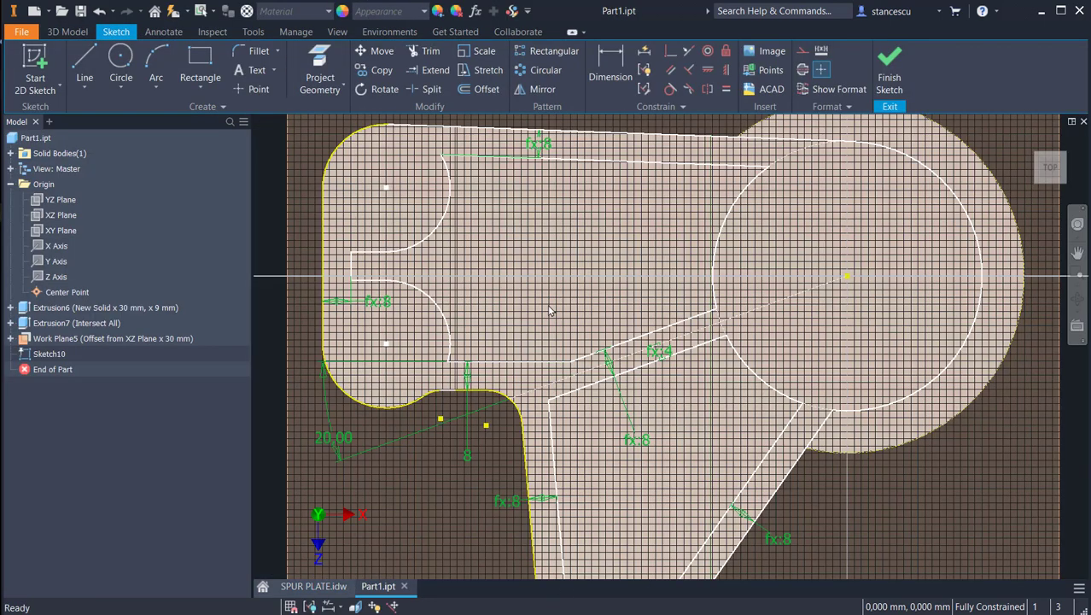
middle_click_drag(553, 313, 574, 339)
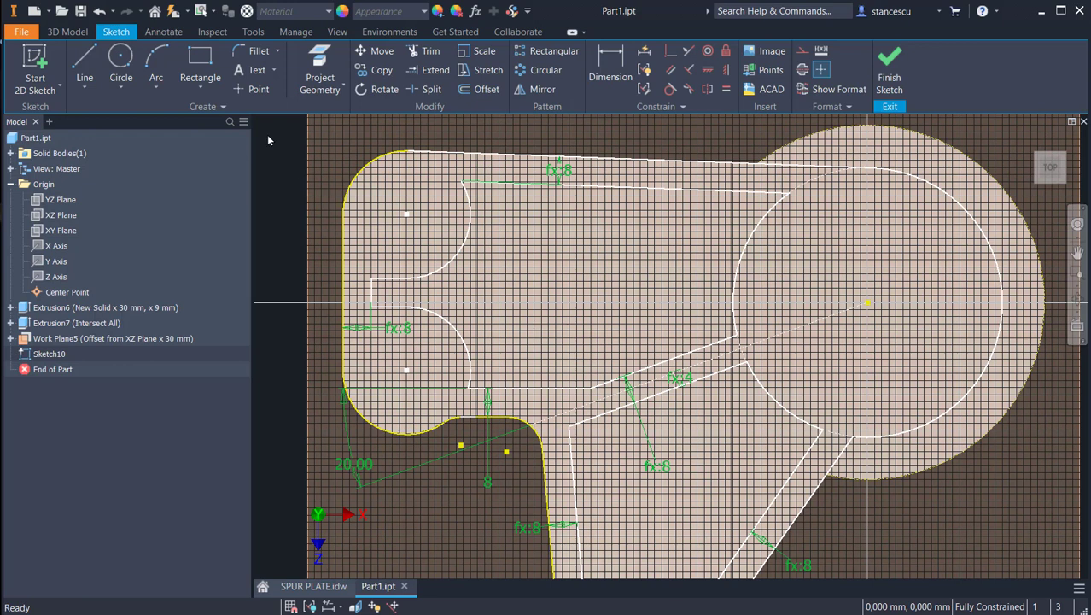
left_click(255, 52)
type("5")
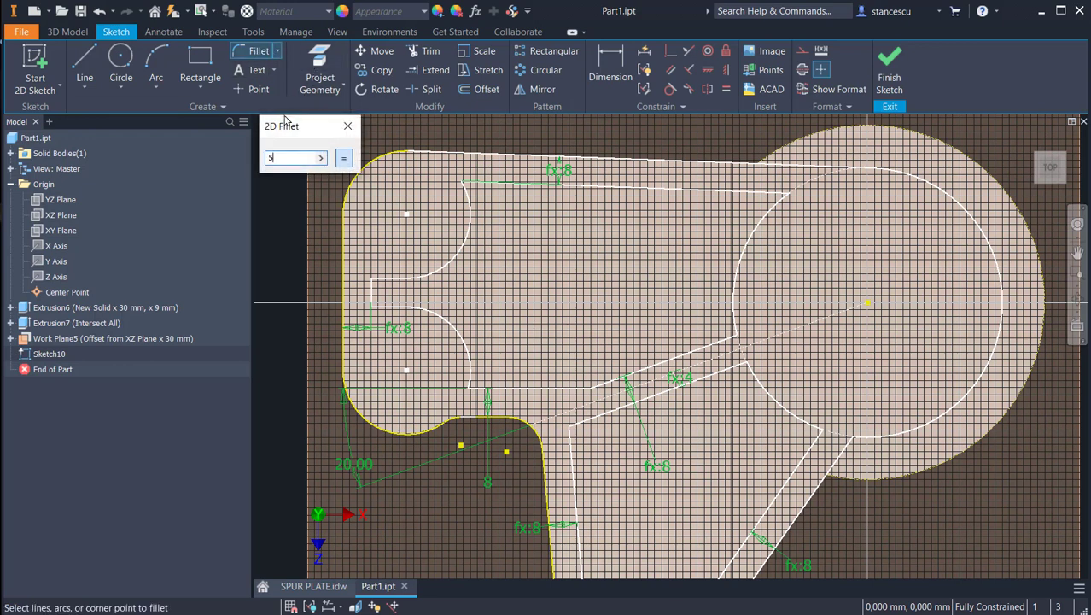
left_click(748, 193)
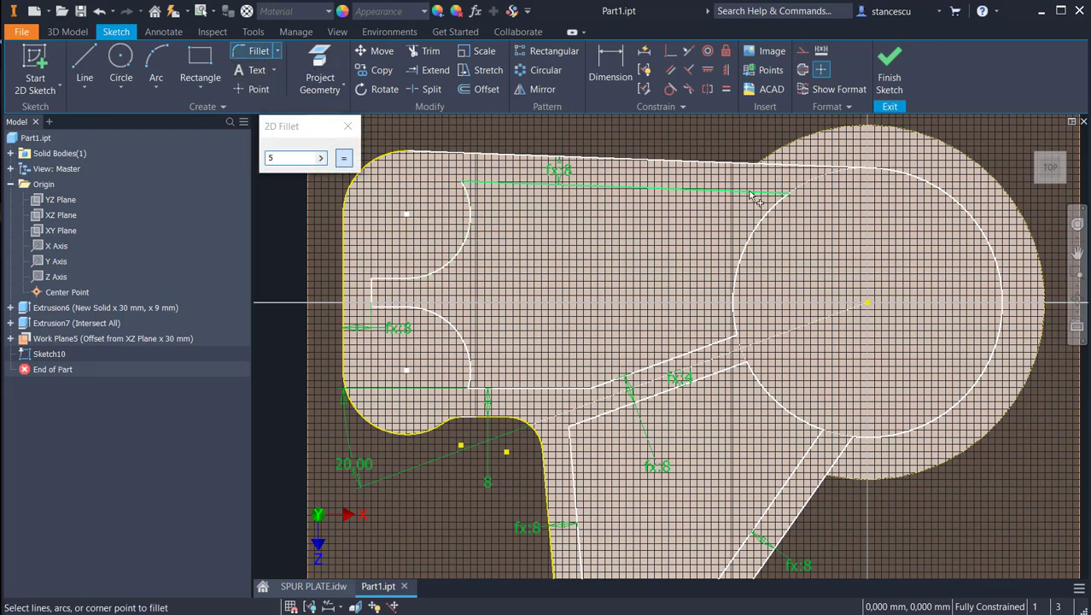
left_click(758, 231)
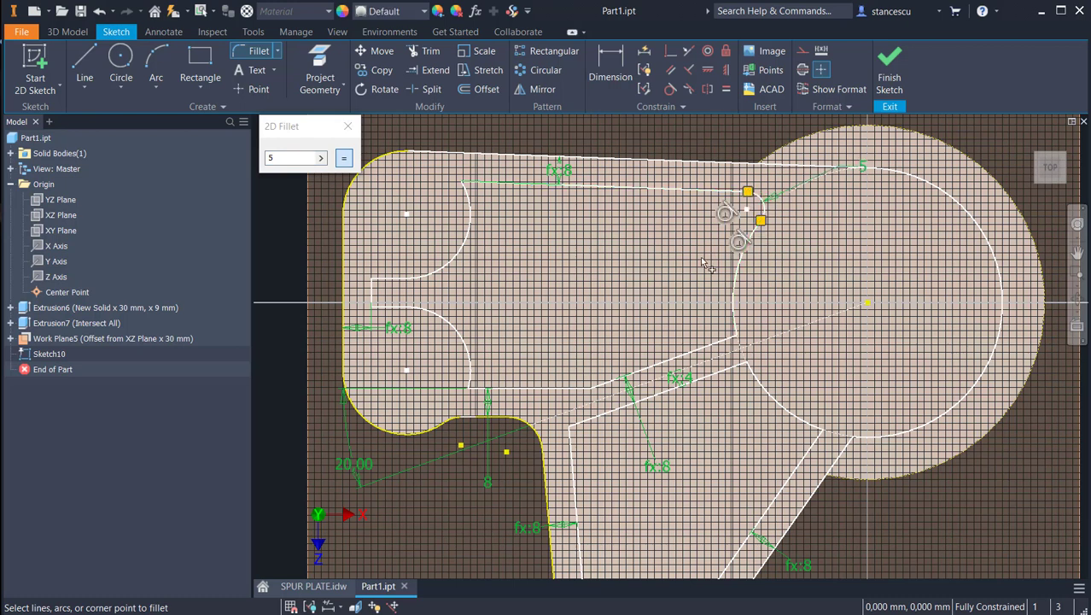
left_click(702, 349)
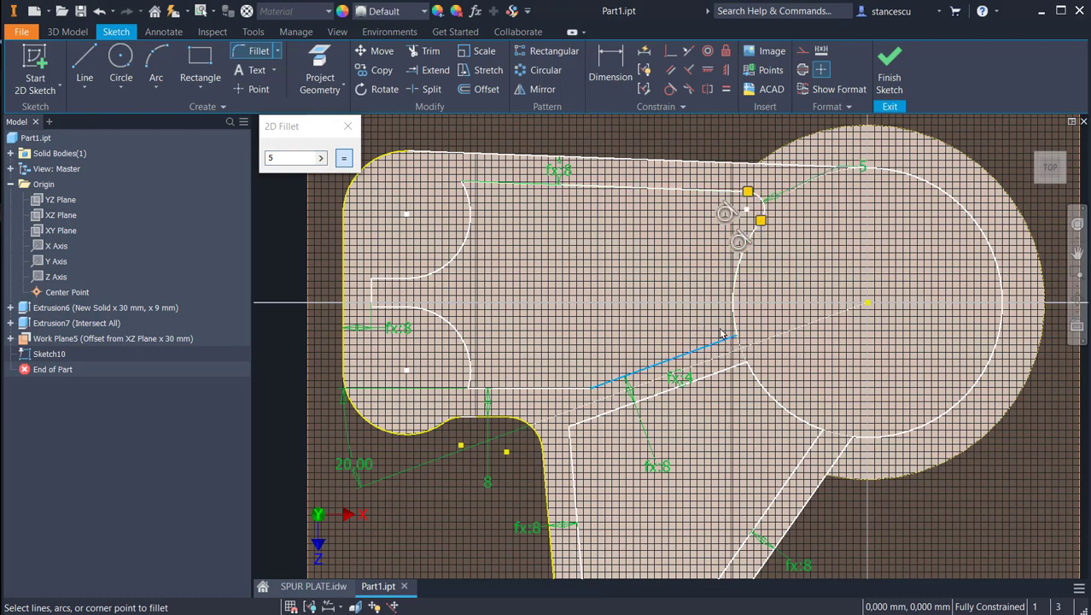
left_click(735, 314)
left_click(715, 373)
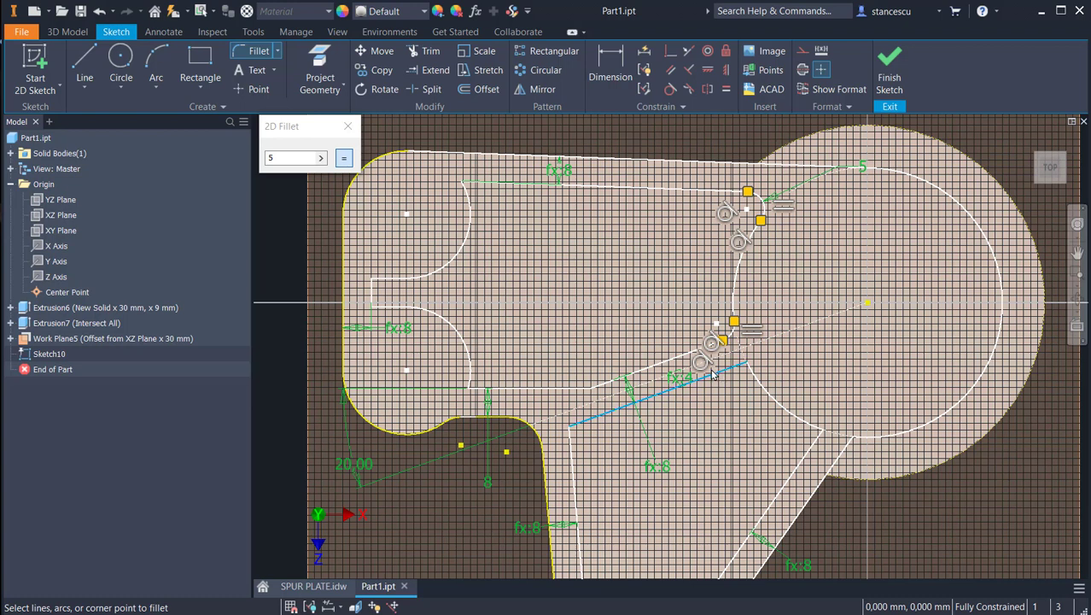
left_click(752, 376)
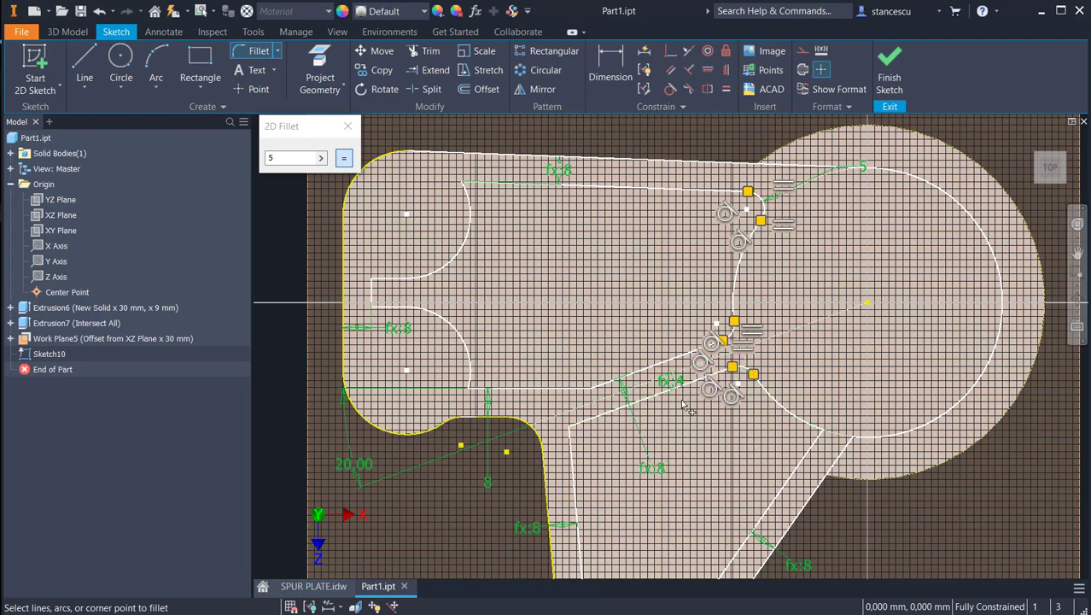
Step: Add 8 mm fillets where both lines of the lower diagonal rib meet the large circle
left_click_drag(293, 160, 227, 159)
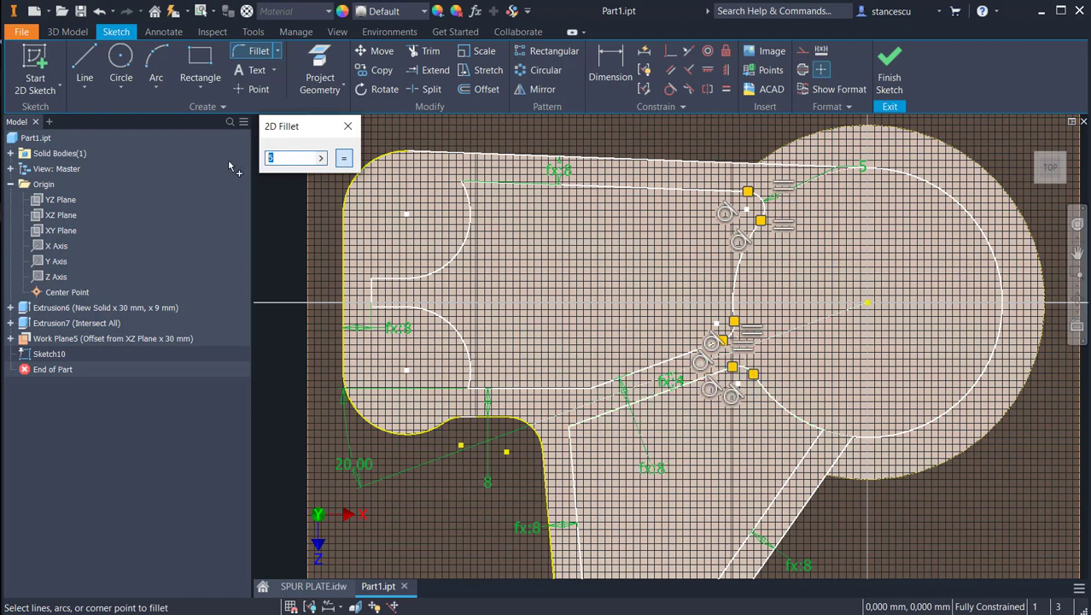
type("8")
left_click(807, 426)
left_click(810, 457)
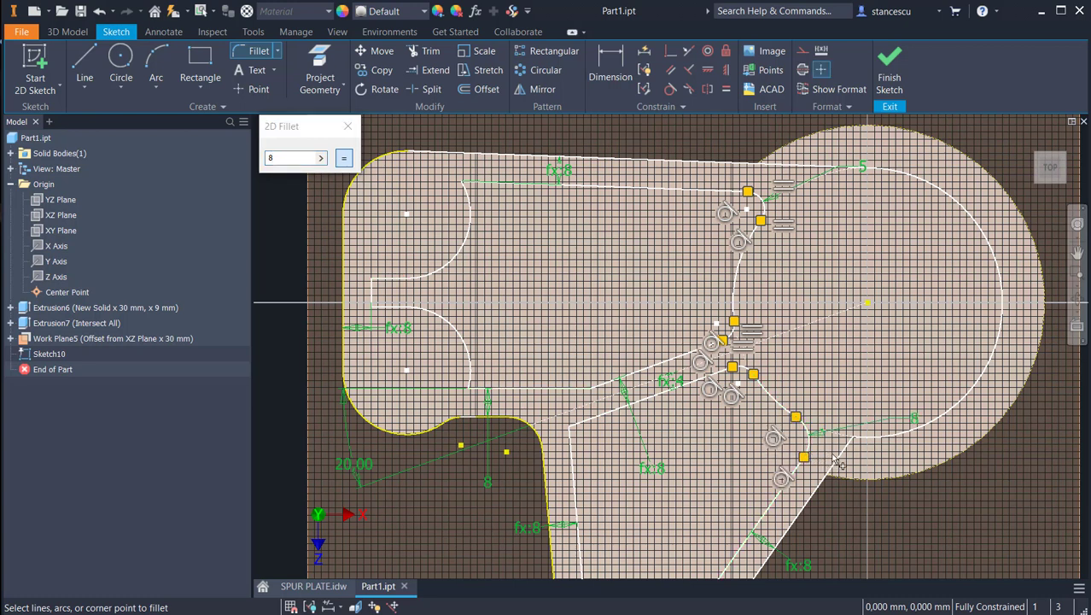
left_click(884, 440)
Step: Add 8 mm fillets at the middle rib's corner with the side rib and at the bend in its upper line
left_click(598, 418)
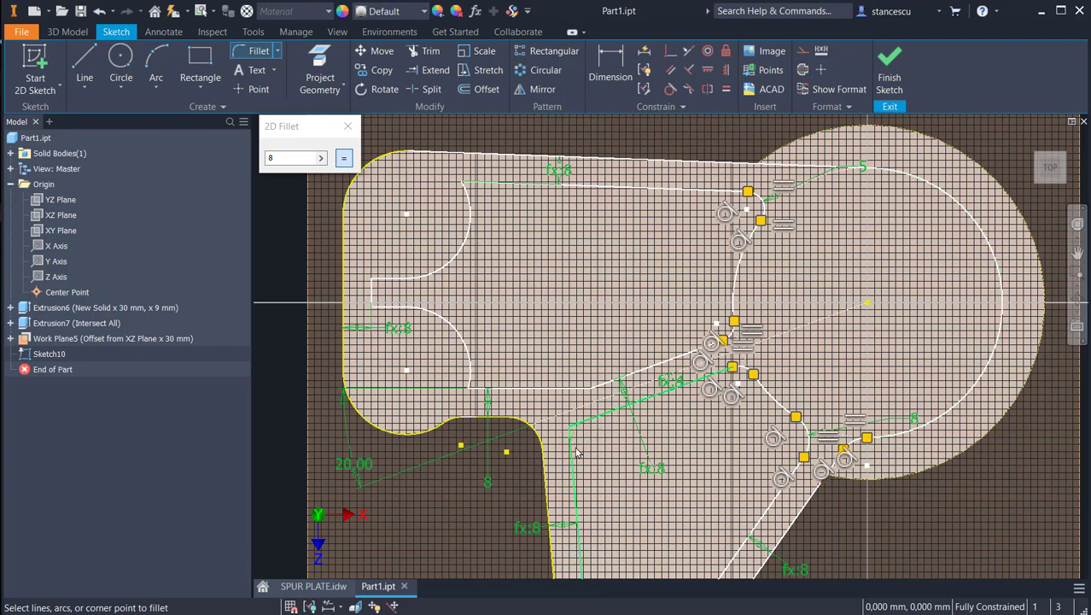
left_click(574, 454)
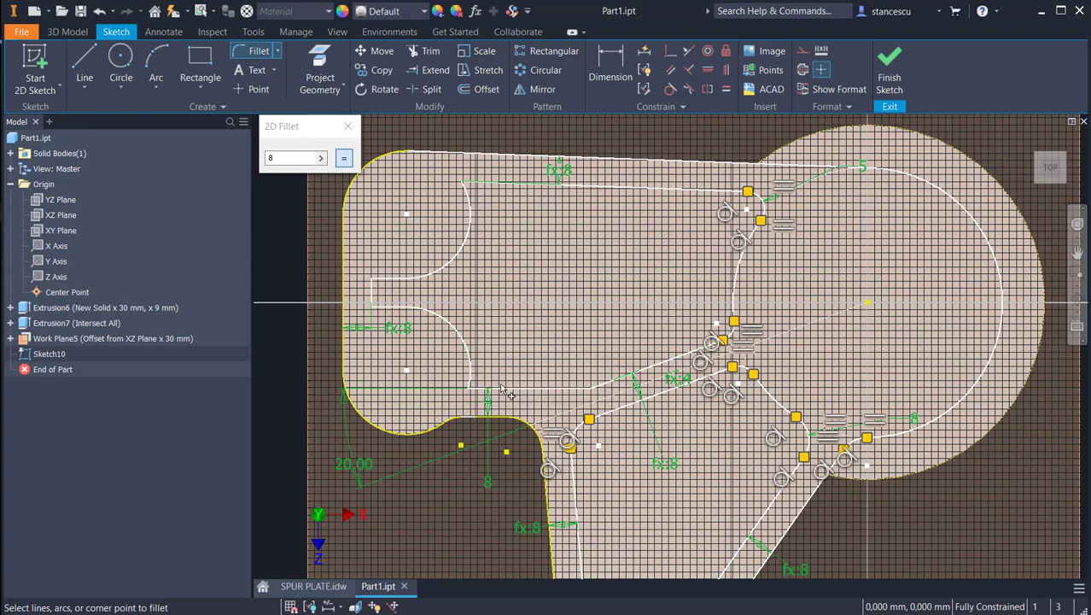
scroll(547, 397, "up", 10)
scroll(657, 437, "down", 5)
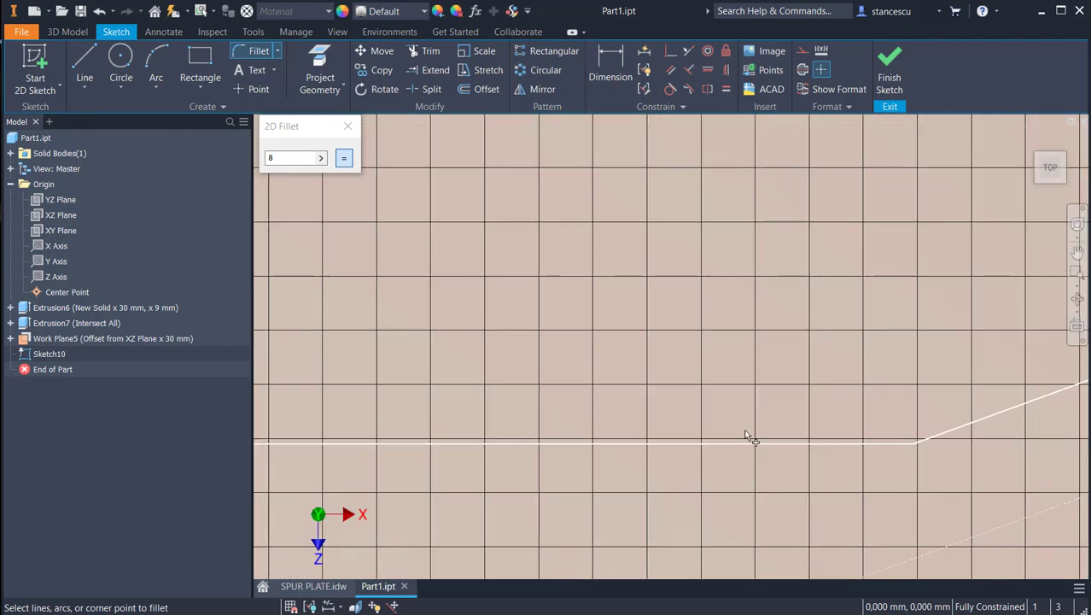
left_click(566, 427)
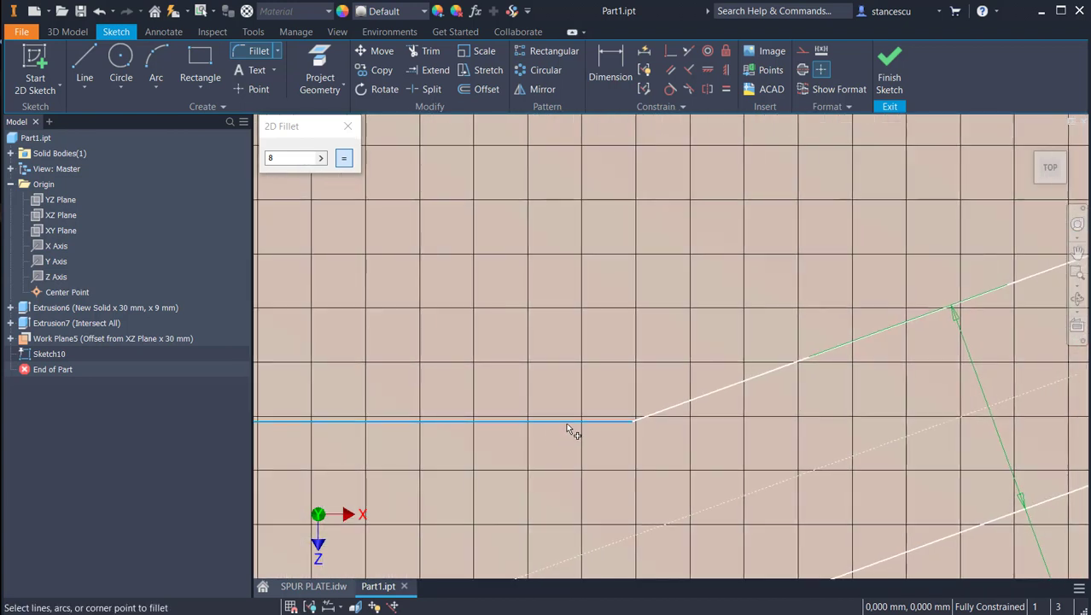
left_click(666, 414)
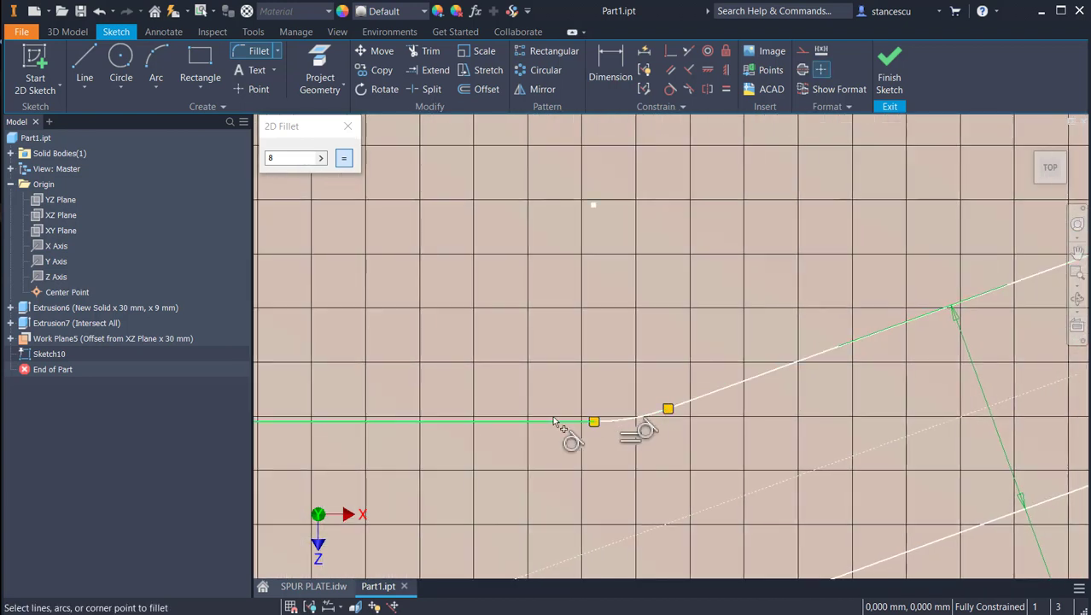
Step: Add 8 mm fillets where the two concave arcs around the lug holes meet the straight rib lines, and finish the sketch
scroll(500, 361, "down", 10)
scroll(443, 327, "up", 5)
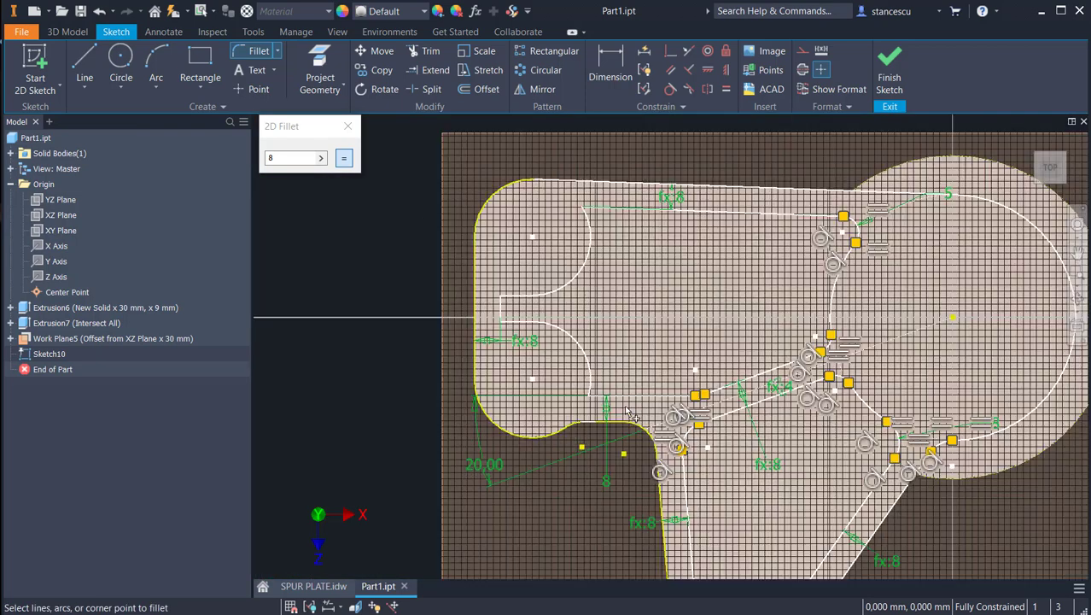
left_click(621, 398)
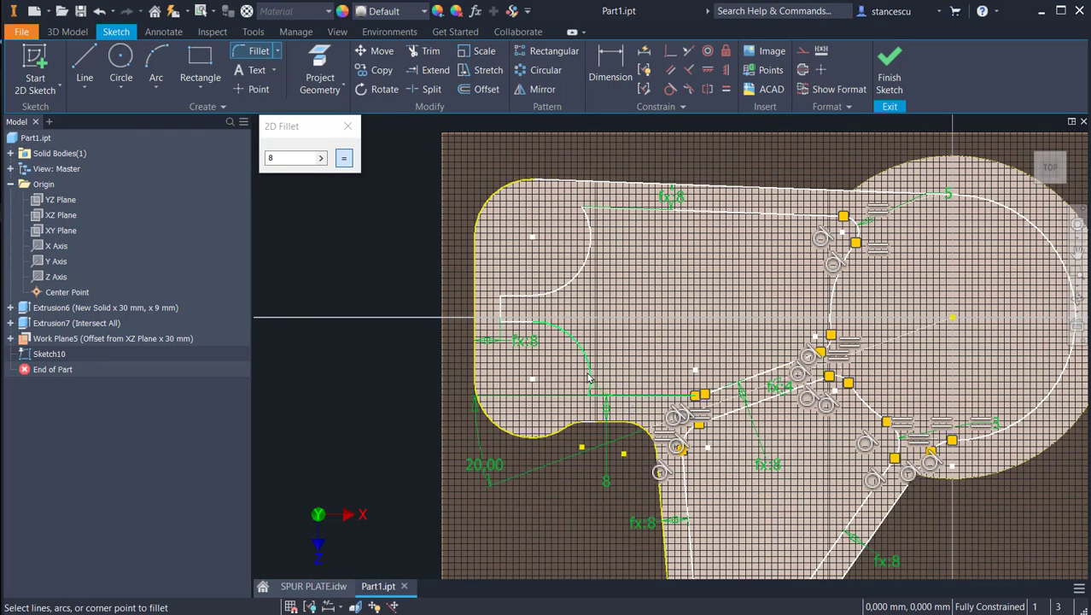
left_click(588, 378)
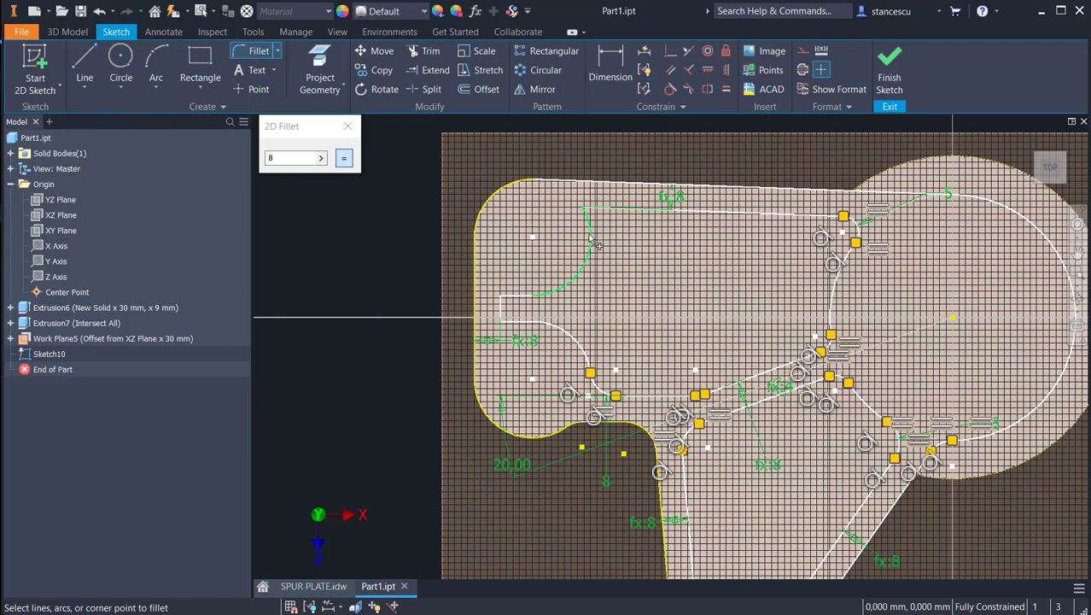
left_click(596, 244)
left_click(642, 210)
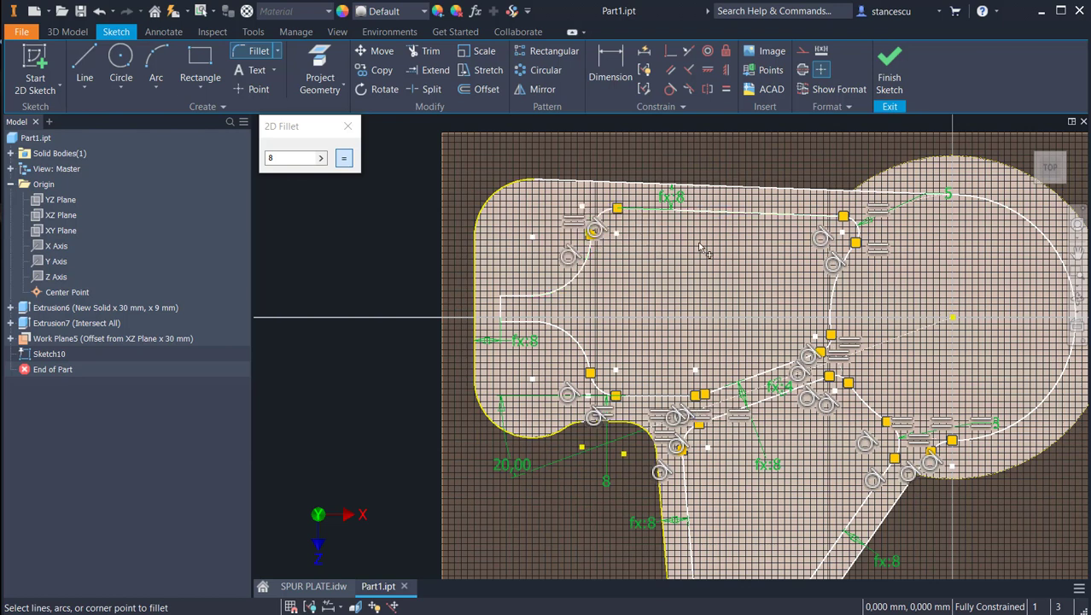
left_click(887, 73)
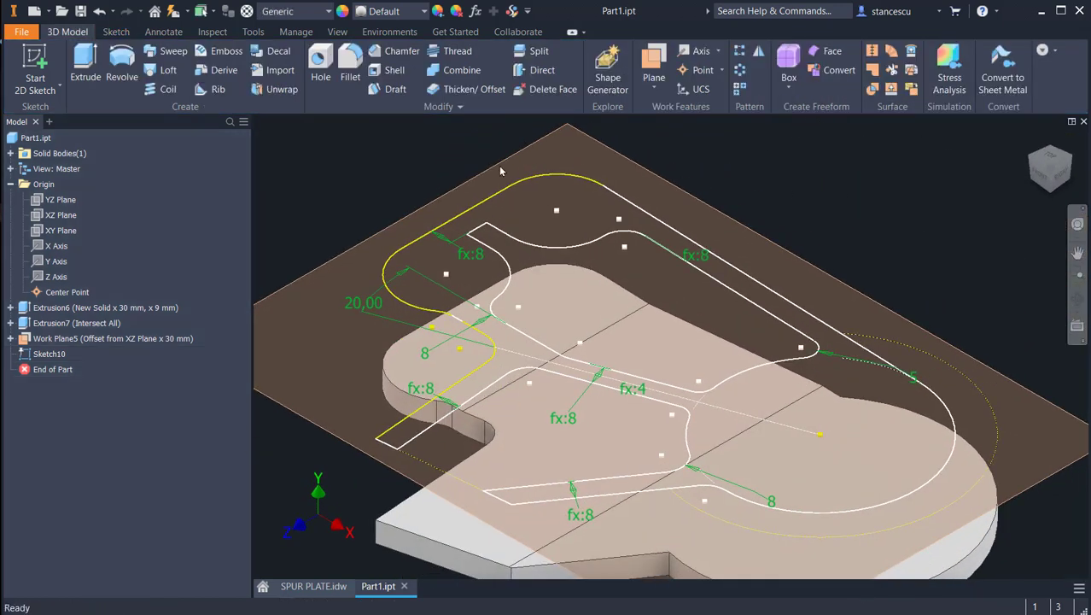
Step: Extrude the rib outline sketch to the next solid, joining it to the plate body
left_click(85, 59)
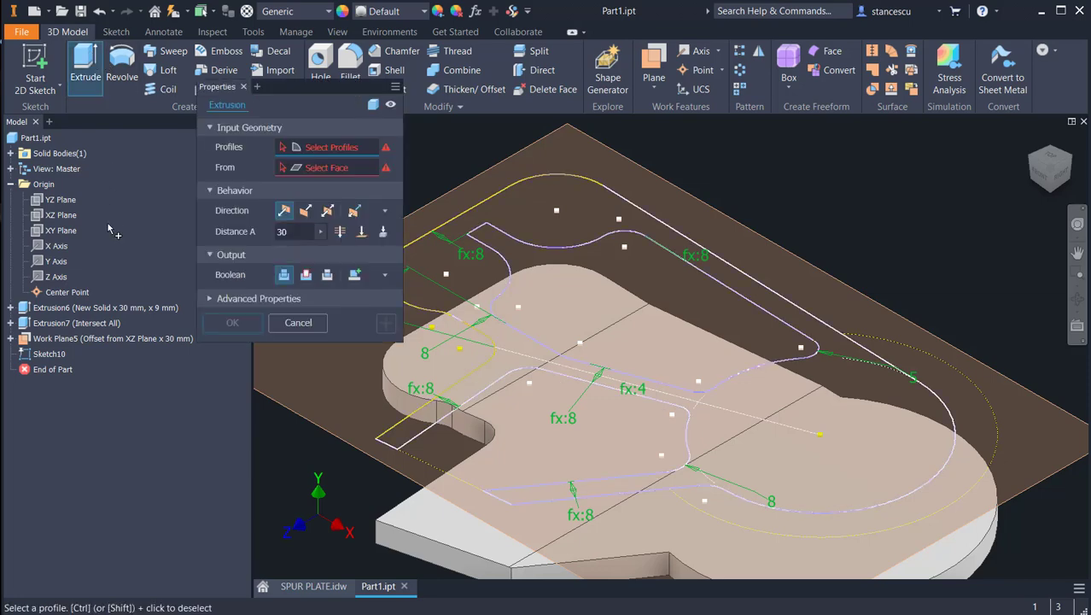
left_click(522, 222)
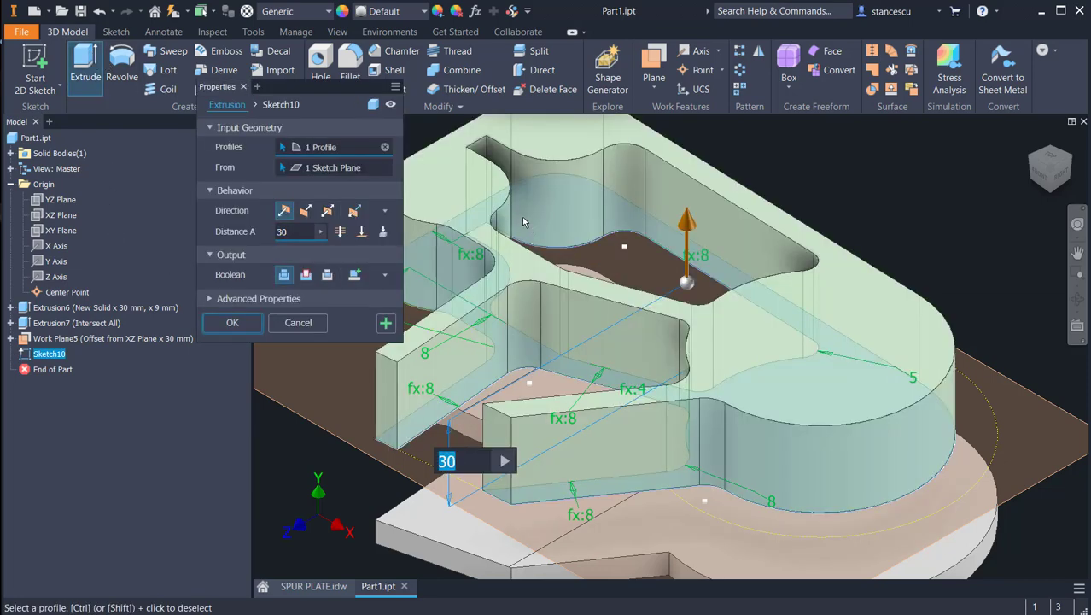
left_click(383, 232)
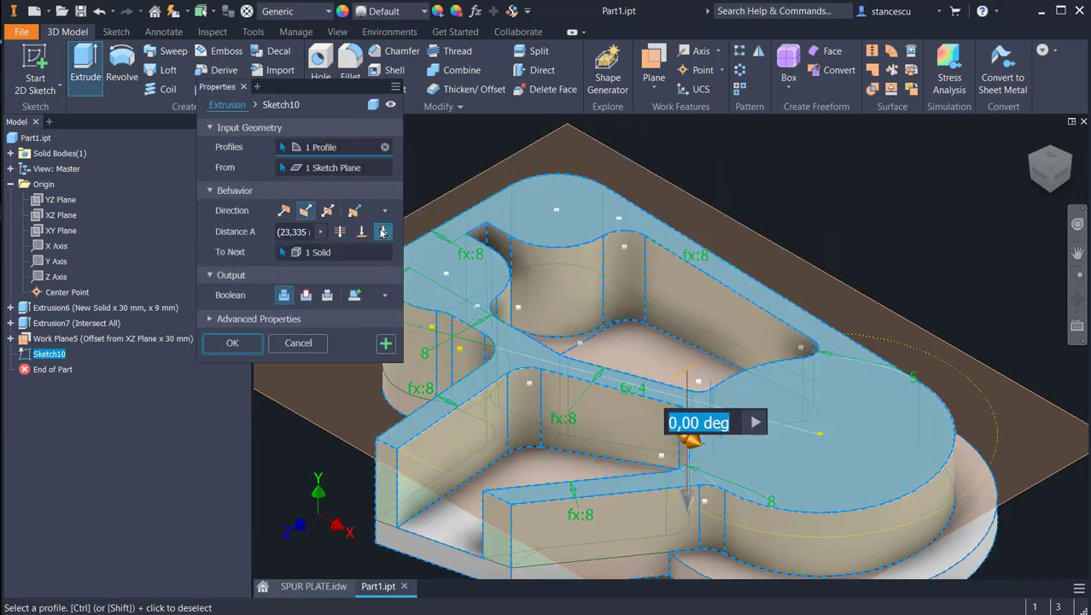
left_click(233, 343)
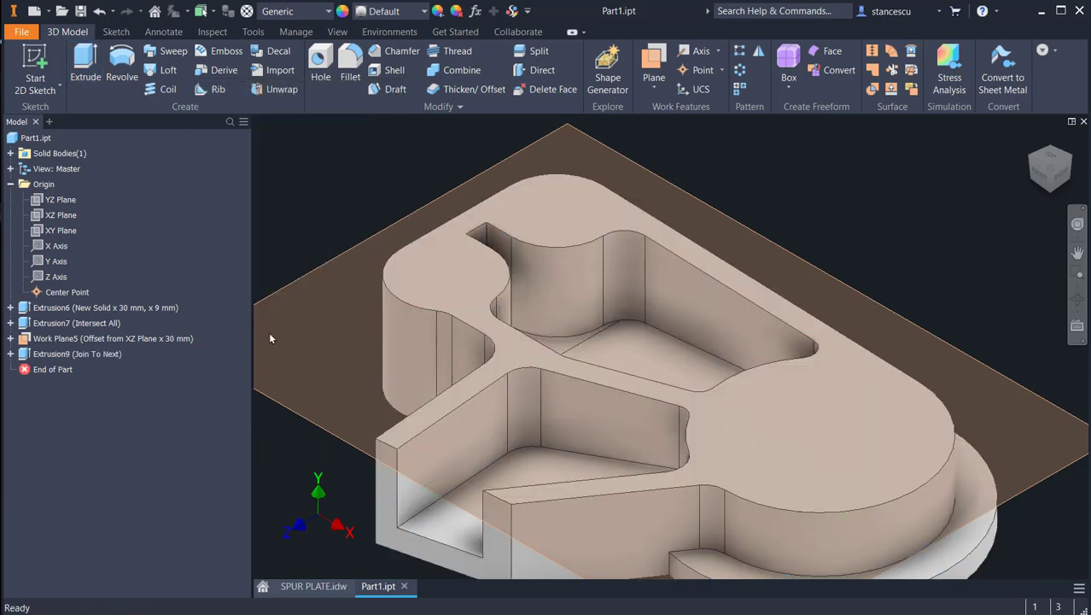
Step: Hide the work plane offset 30 mm from the XZ plane
right_click(695, 201)
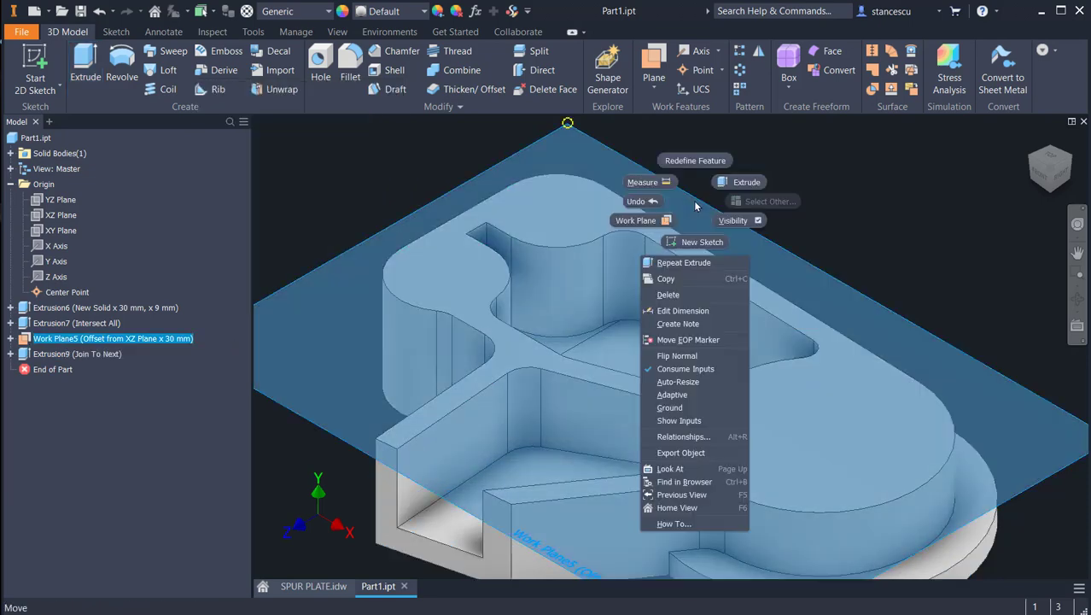
left_click(733, 220)
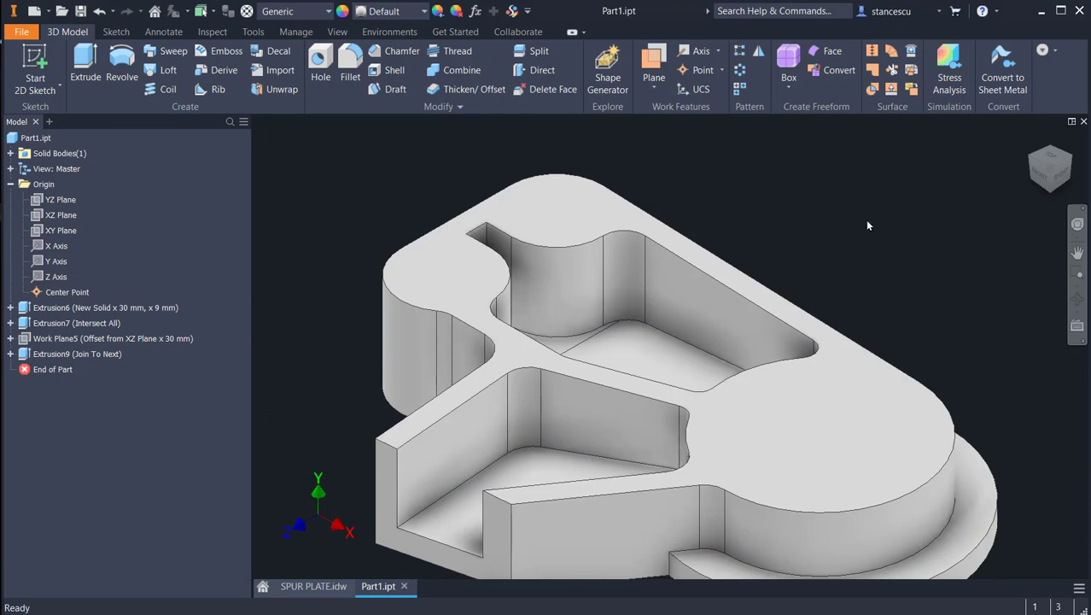
scroll(867, 225, "down", 3)
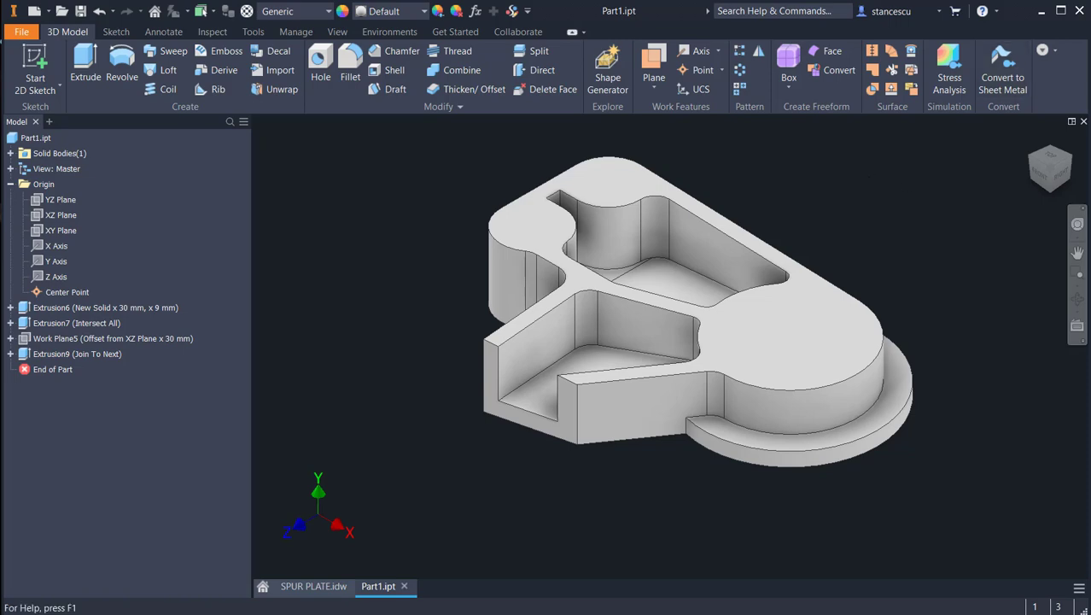
Step: Examine the large stepped bore in the isometric and section views of the SPUR PLATE.idw drawing for its diameters and step depth
left_click(332, 588)
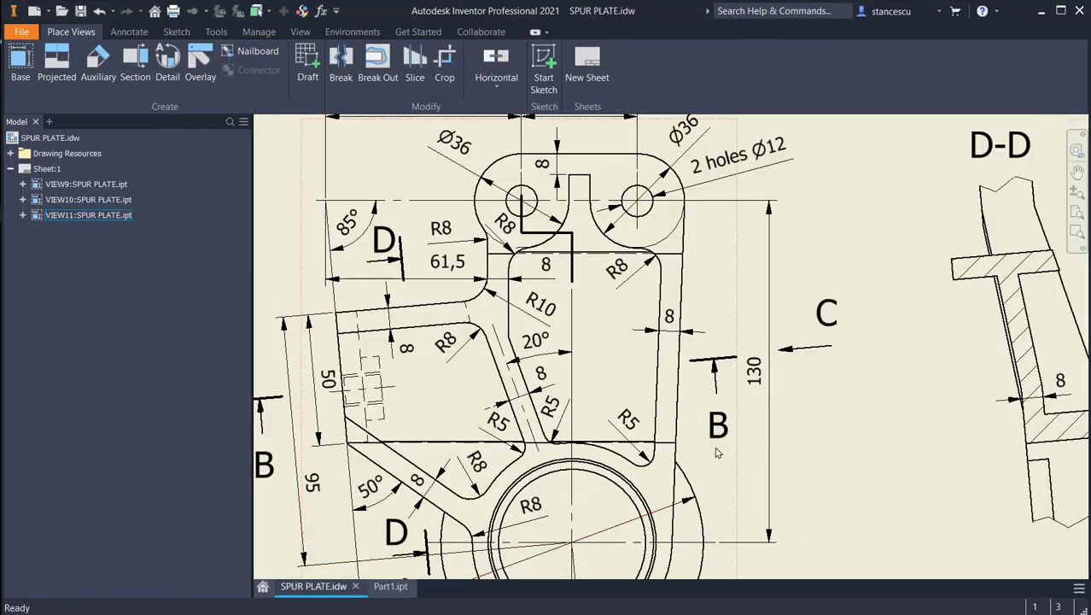
middle_click_drag(658, 388, 351, 213)
middle_click_drag(672, 364, 357, 273)
mouse_move(602, 342)
middle_mouse_down()
mouse_move(466, 316)
mouse_move(255, 307)
middle_mouse_up()
scroll(439, 322, "down", 3)
mouse_move(525, 365)
middle_mouse_down()
mouse_move(697, 505)
mouse_move(817, 544)
middle_mouse_up()
middle_click_drag(700, 248, 729, 390)
scroll(599, 235, "up", 3)
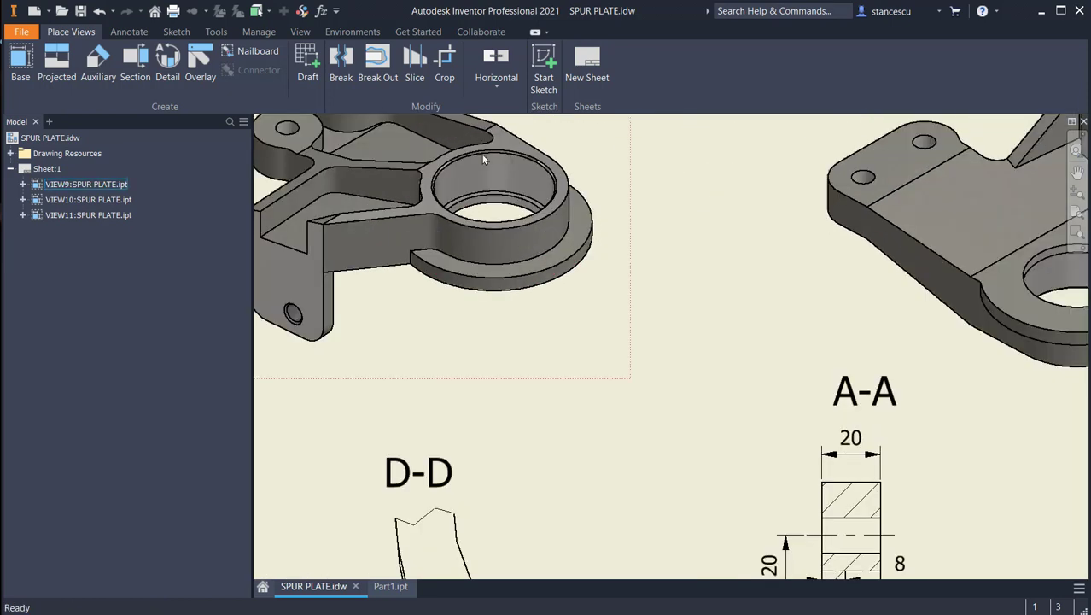
scroll(487, 183, "up", 5)
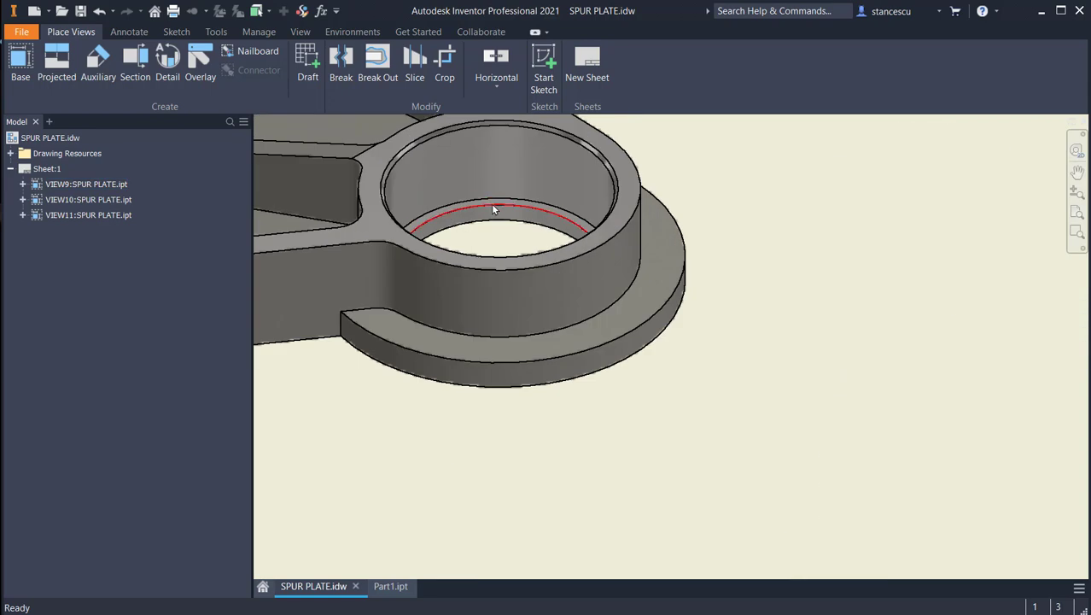
scroll(523, 188, "down", 4)
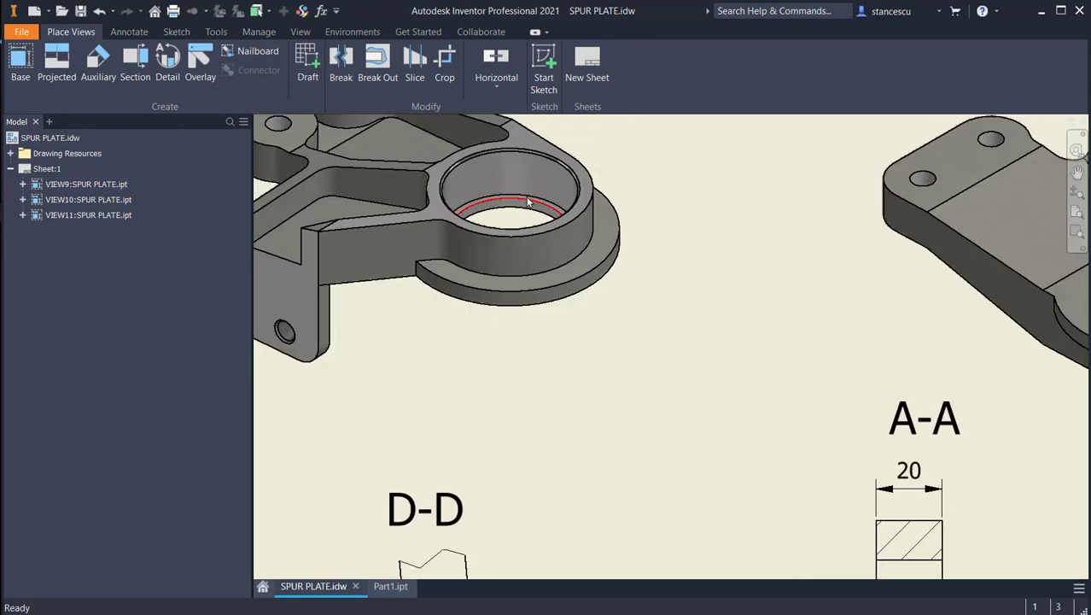
mouse_move(670, 328)
middle_mouse_down()
mouse_move(597, 200)
mouse_move(570, 62)
middle_mouse_up()
middle_click_drag(624, 413, 523, 164)
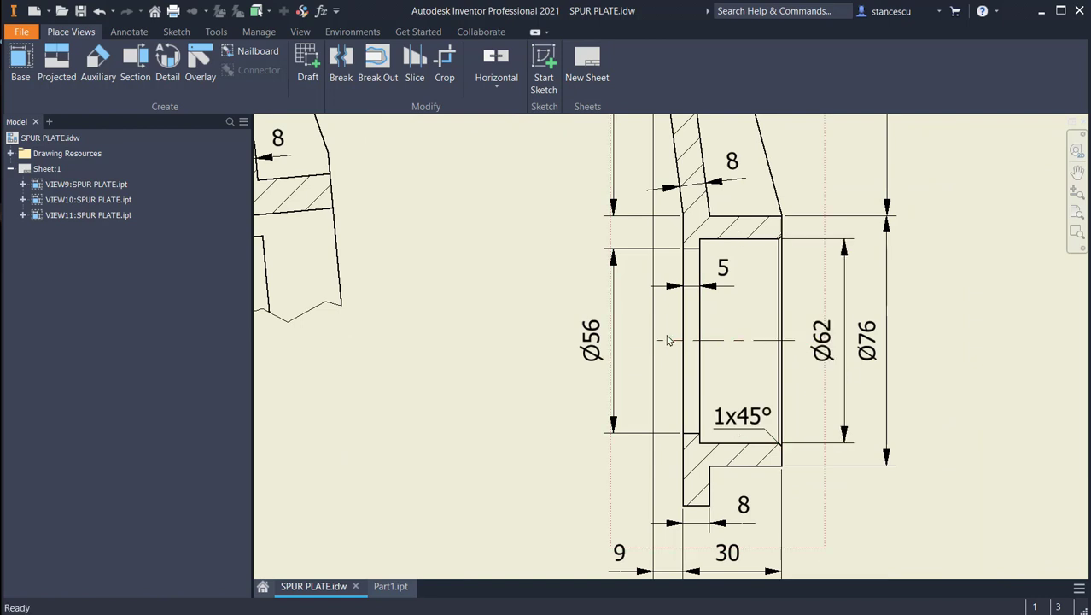
left_click(599, 348)
key("Escape")
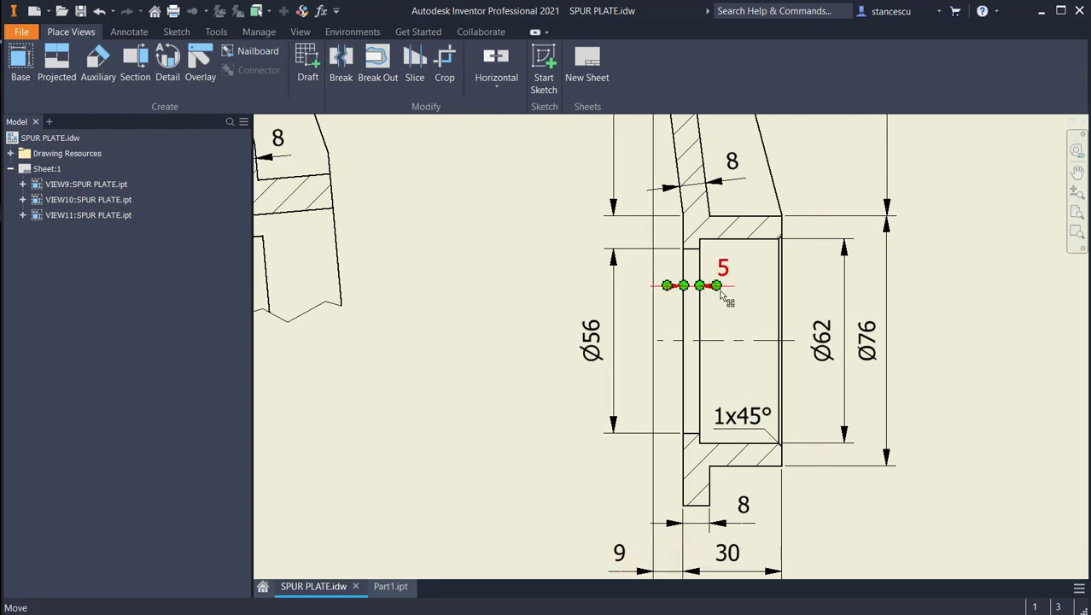
Step: In Part1.ipt, place a 56 mm through-all counterbore hole on the rib's upper face, concentric with the large round boss
left_click(401, 587)
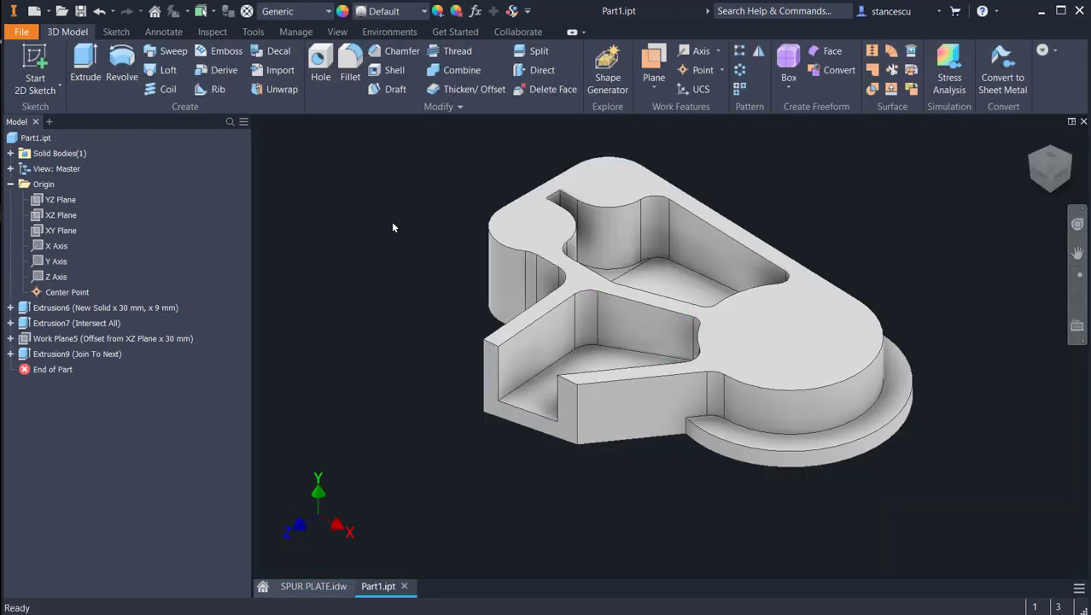
left_click(320, 67)
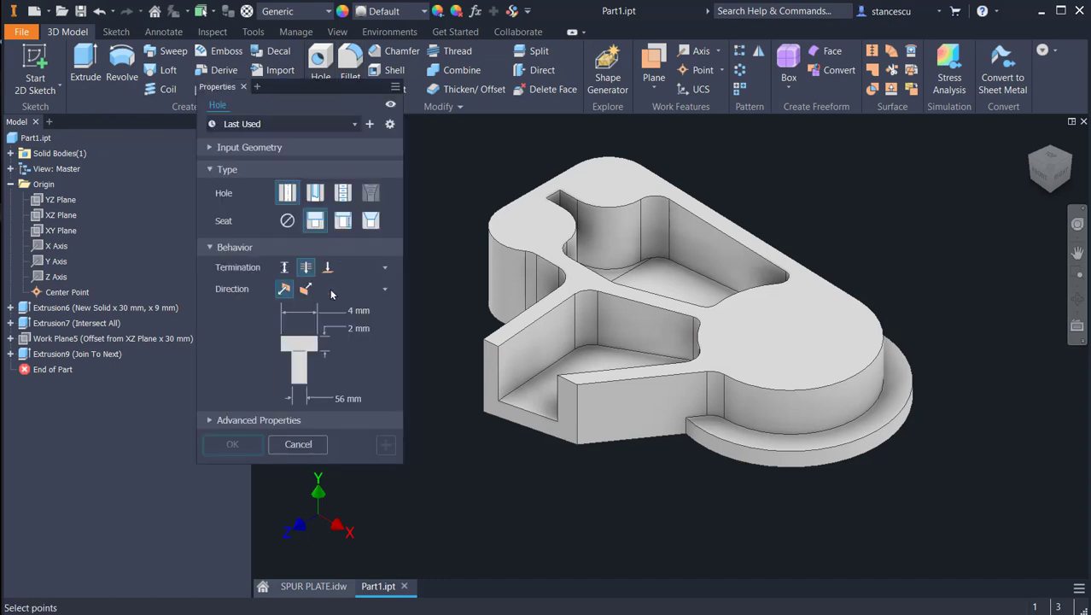
left_click(287, 223)
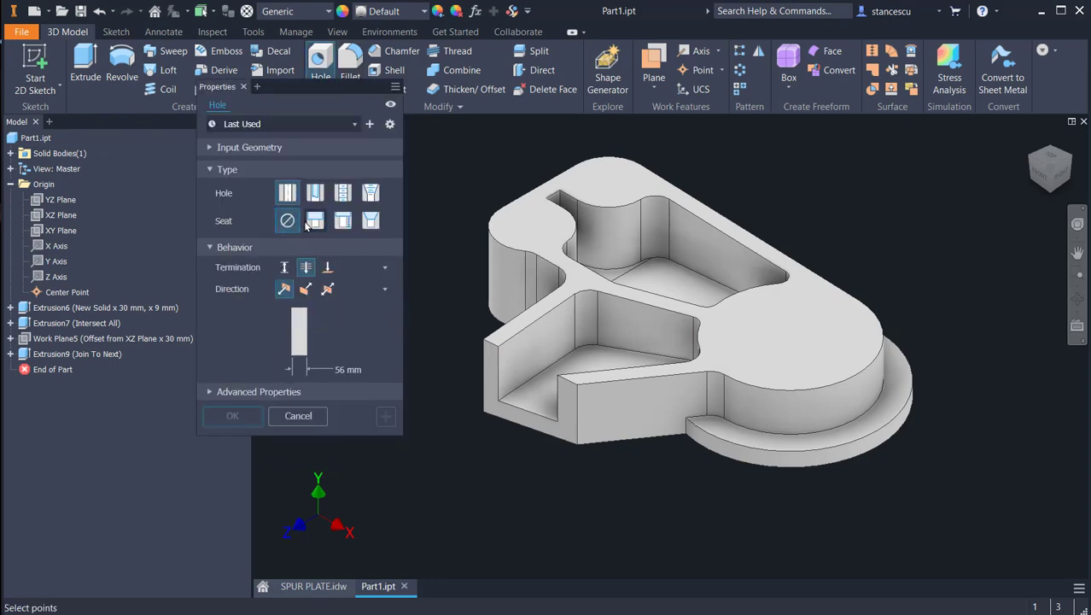
left_click(316, 222)
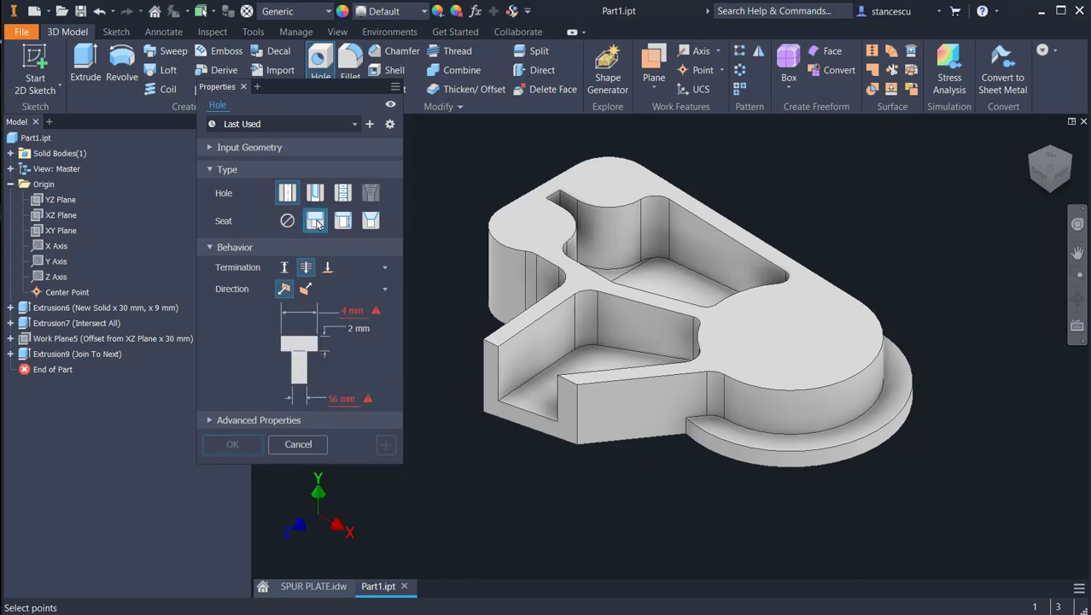
left_click(824, 341)
left_click(778, 389)
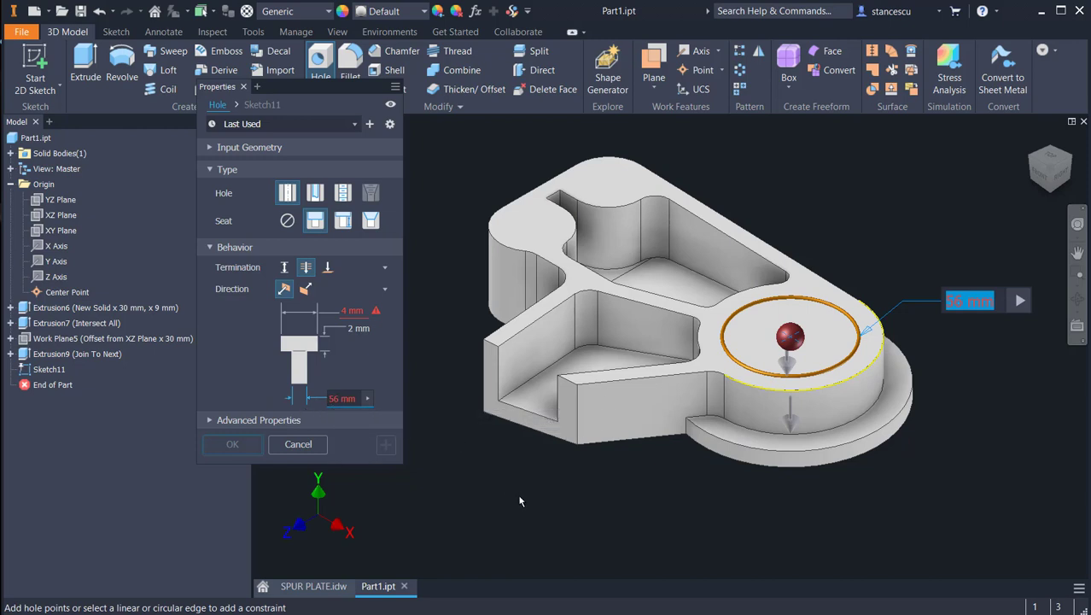
Step: Set the counterbore diameter to 62 mm and its depth to 30-5 mm, and create the hole
key("Tab")
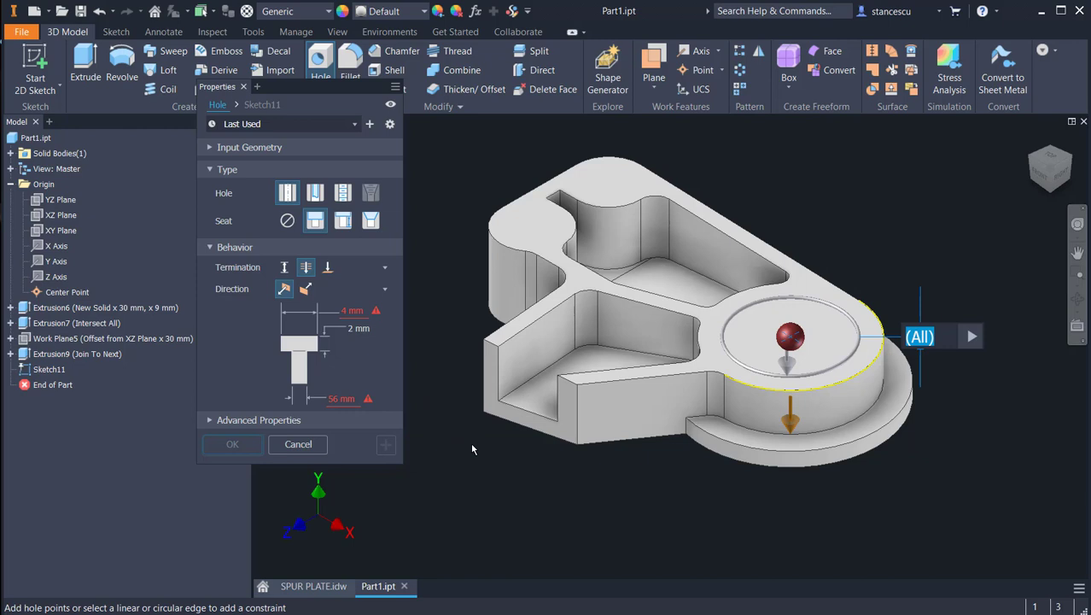
key("Tab")
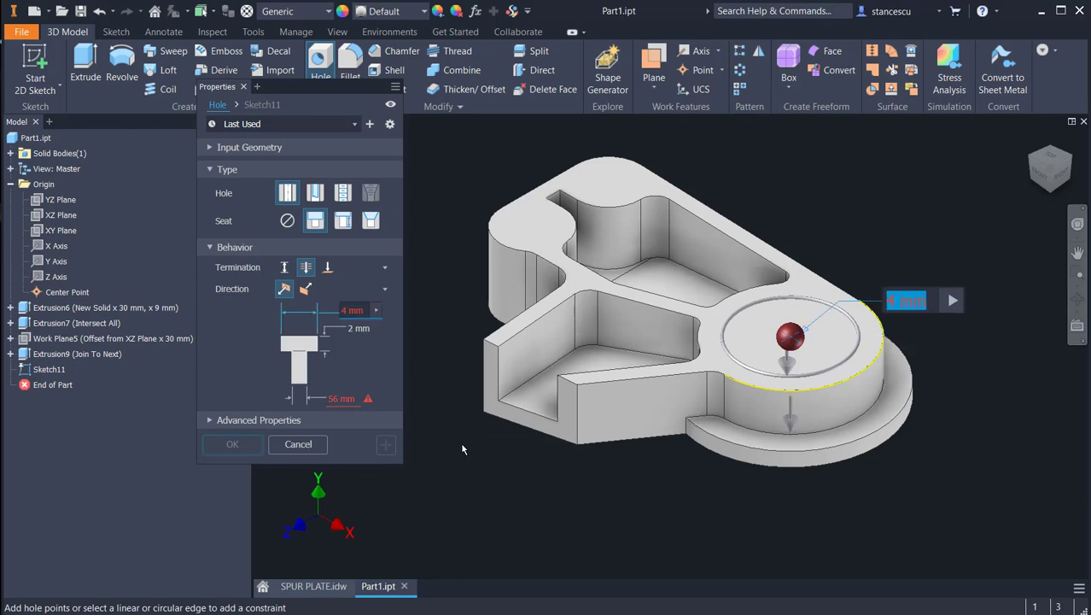
type("62")
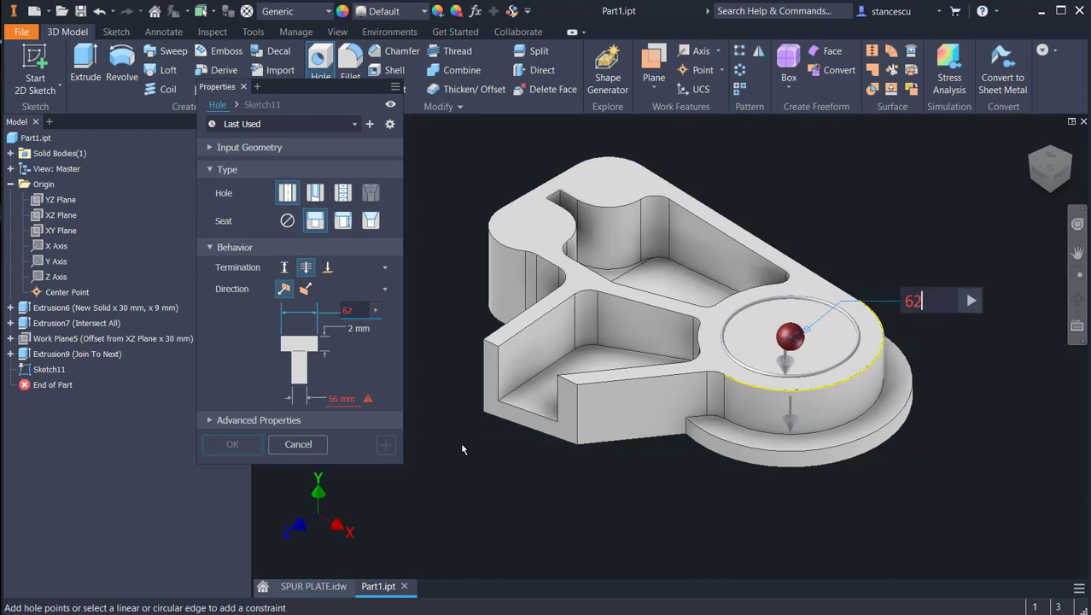
key("Tab")
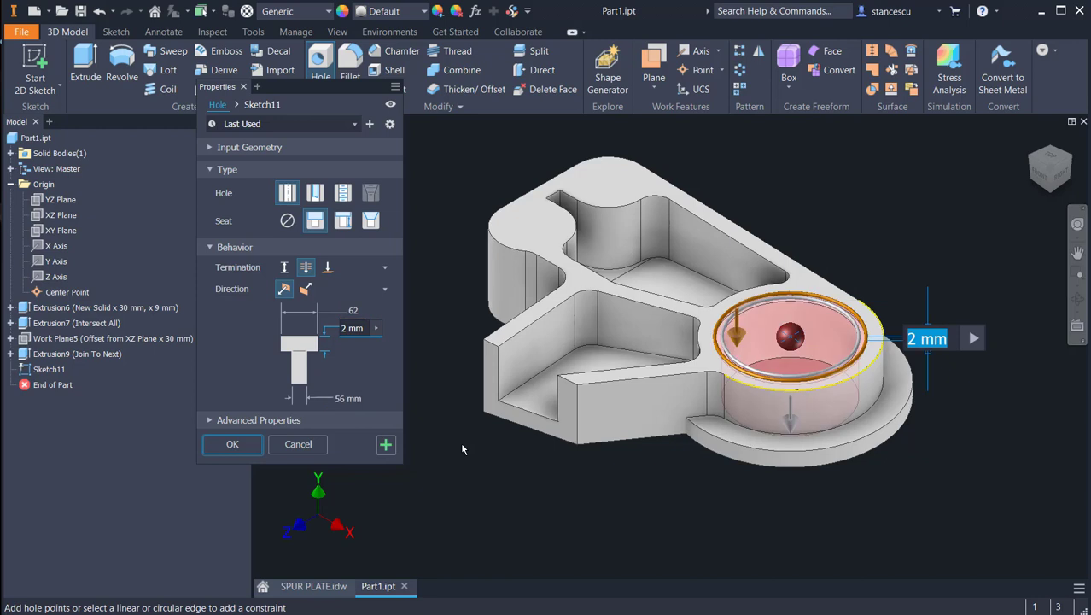
type("30-5")
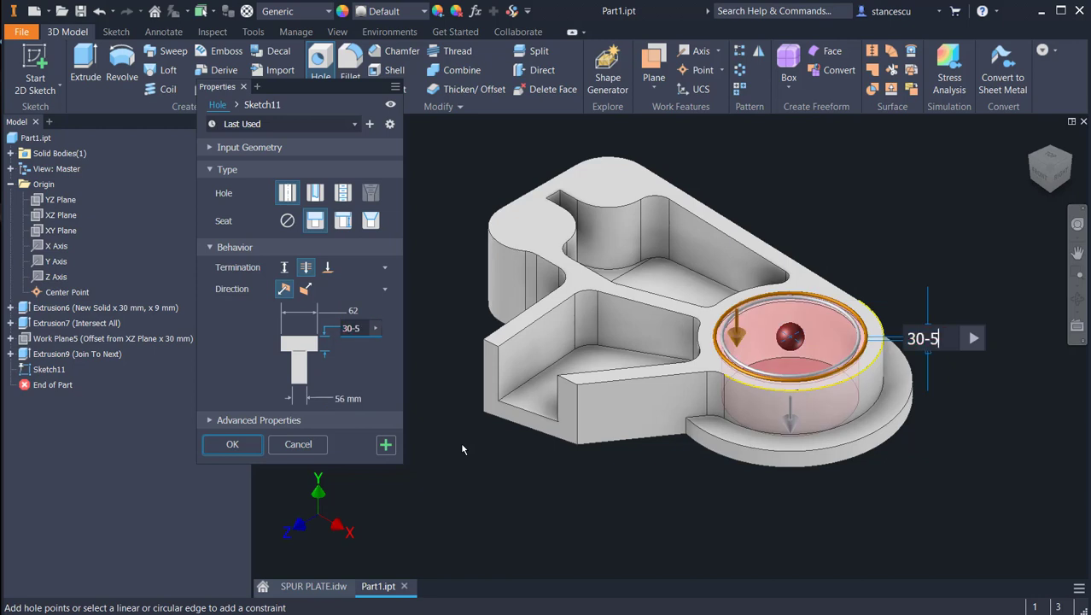
key("Return")
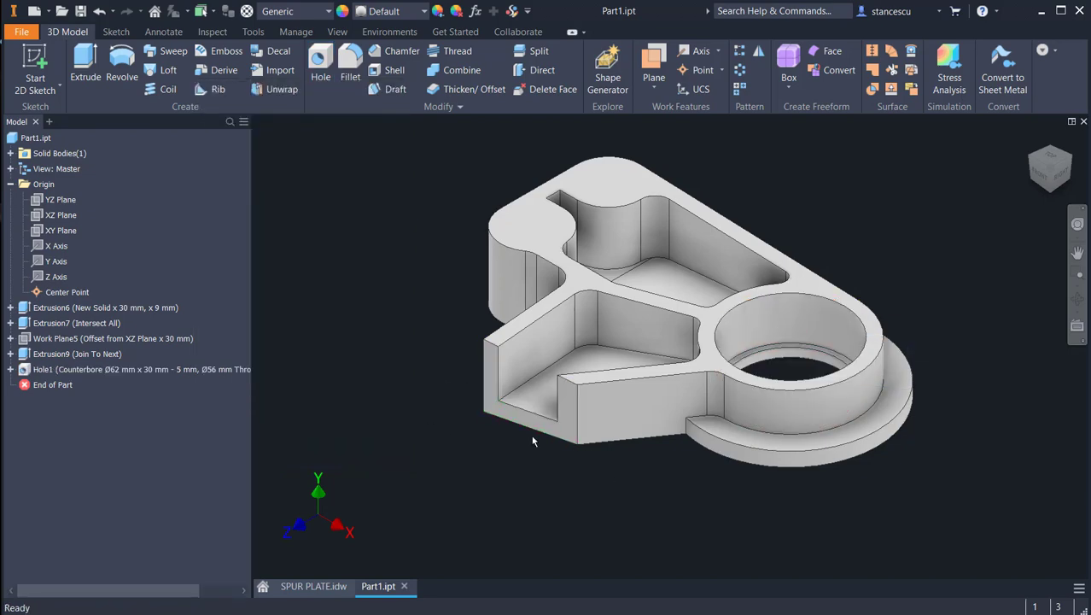
Step: Check the lug holes in the SPUR PLATE.idw drawing and add a plain 12 mm through-all hole concentric with each of the two round lugs
left_click(323, 586)
scroll(509, 358, "down", 3)
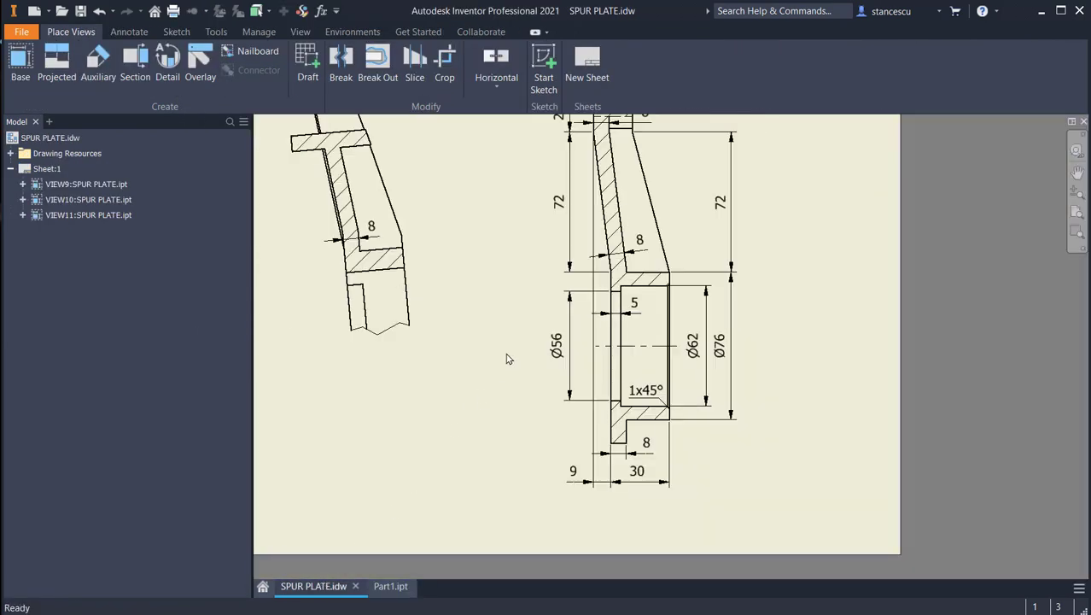
middle_click_drag(546, 416, 614, 517)
middle_click_drag(604, 372, 845, 401)
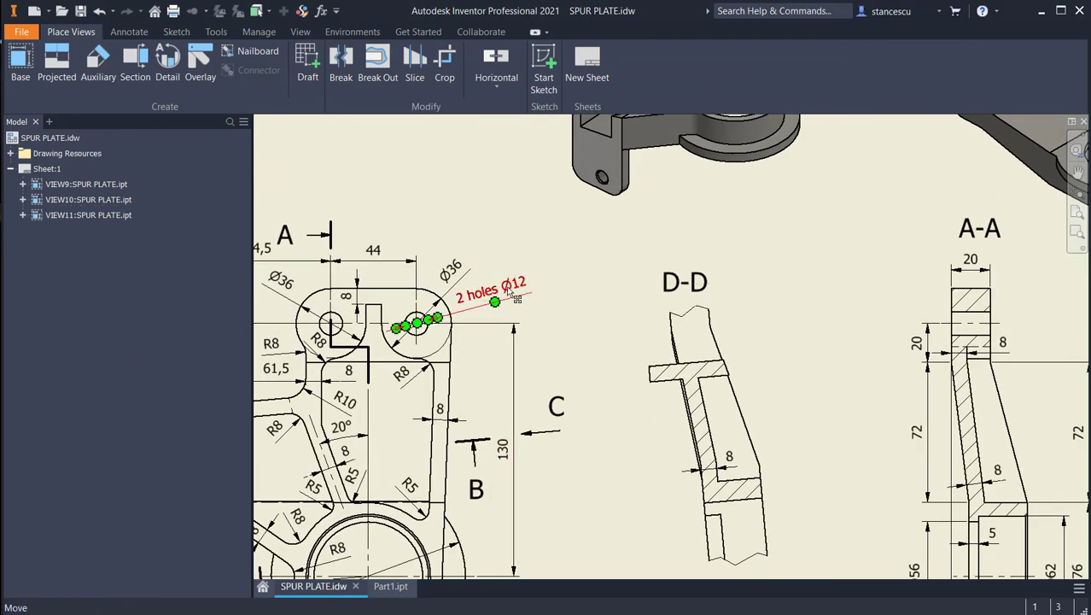
left_click(390, 586)
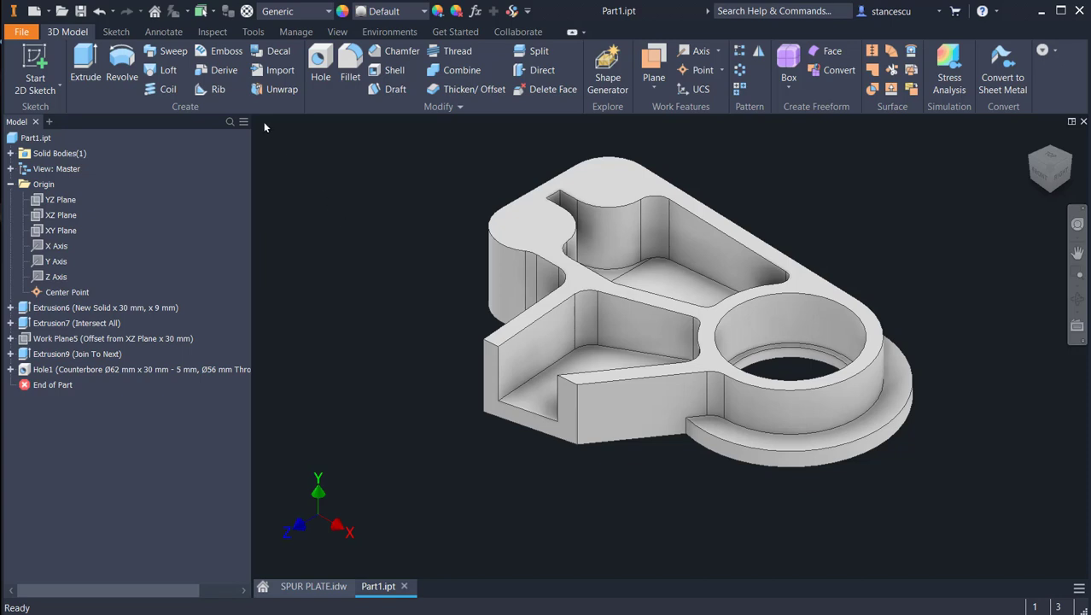
left_click(320, 65)
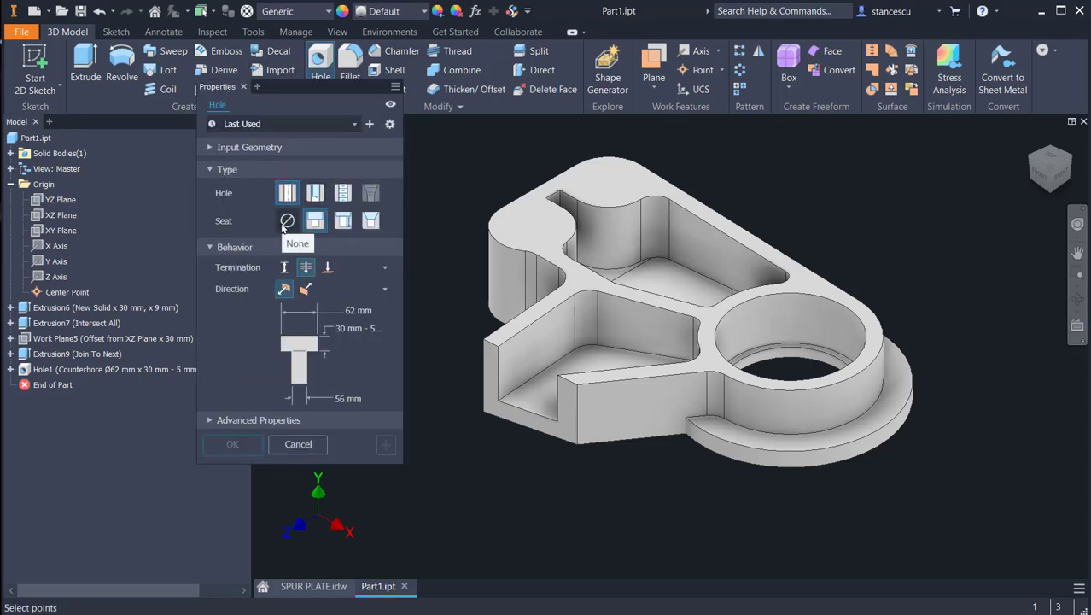
left_click(287, 220)
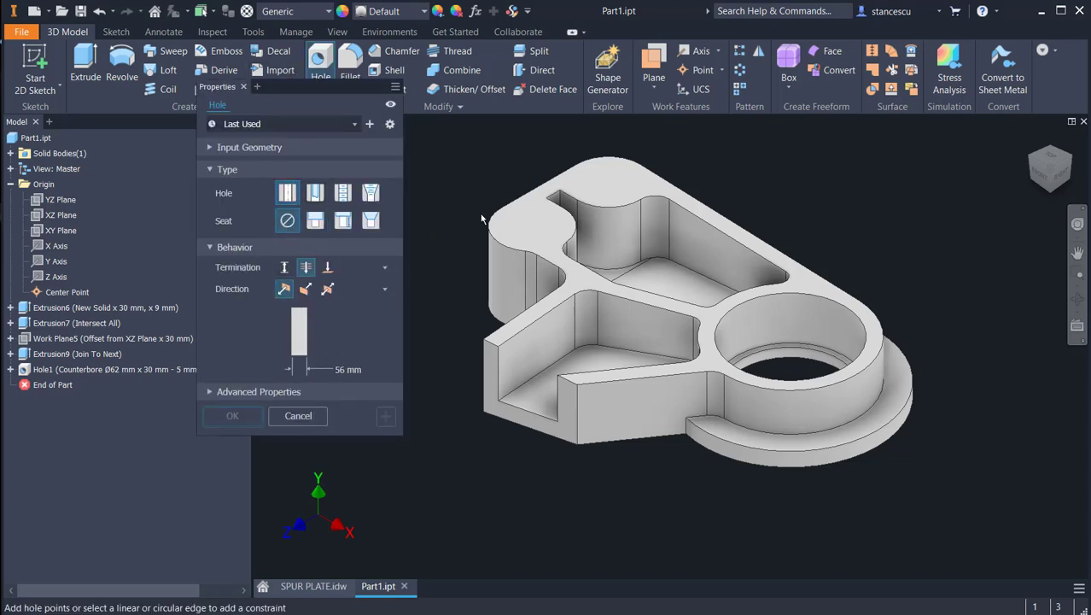
left_click(496, 232)
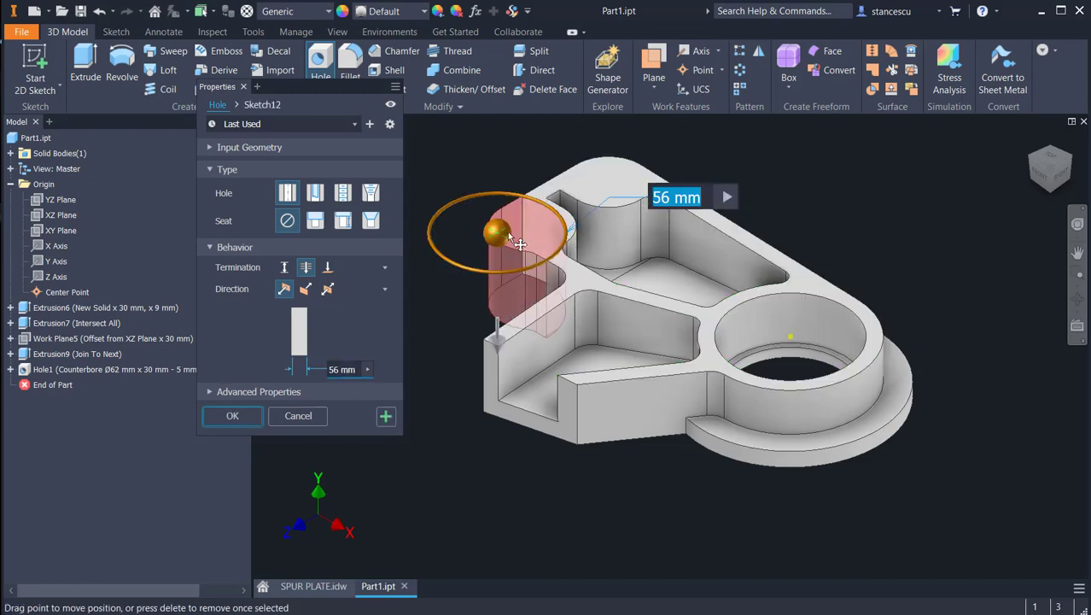
left_click(574, 229)
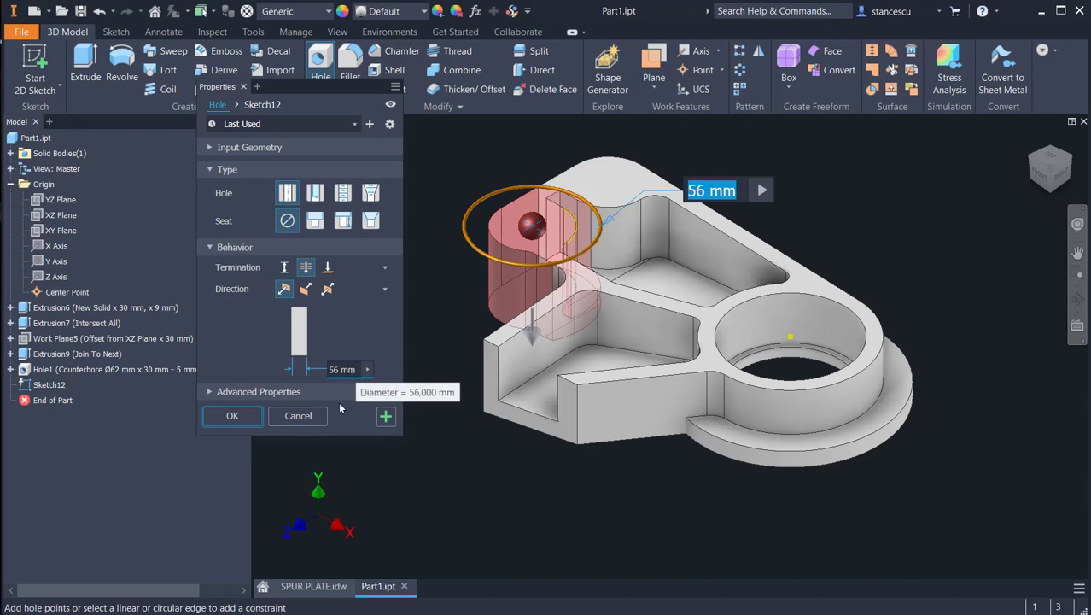
type("12")
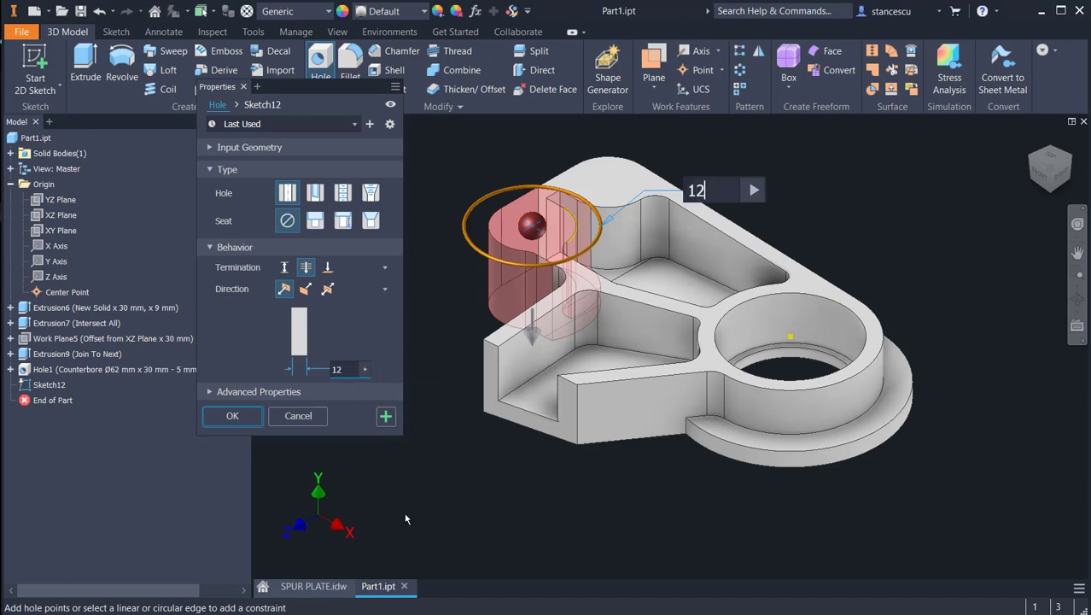
left_click(386, 416)
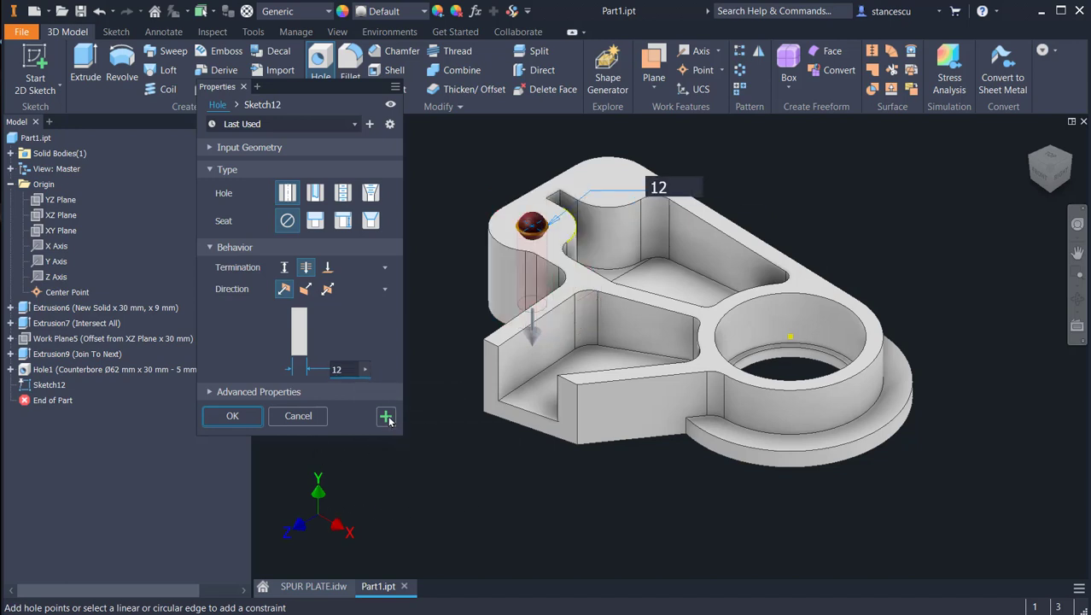
left_click(625, 161)
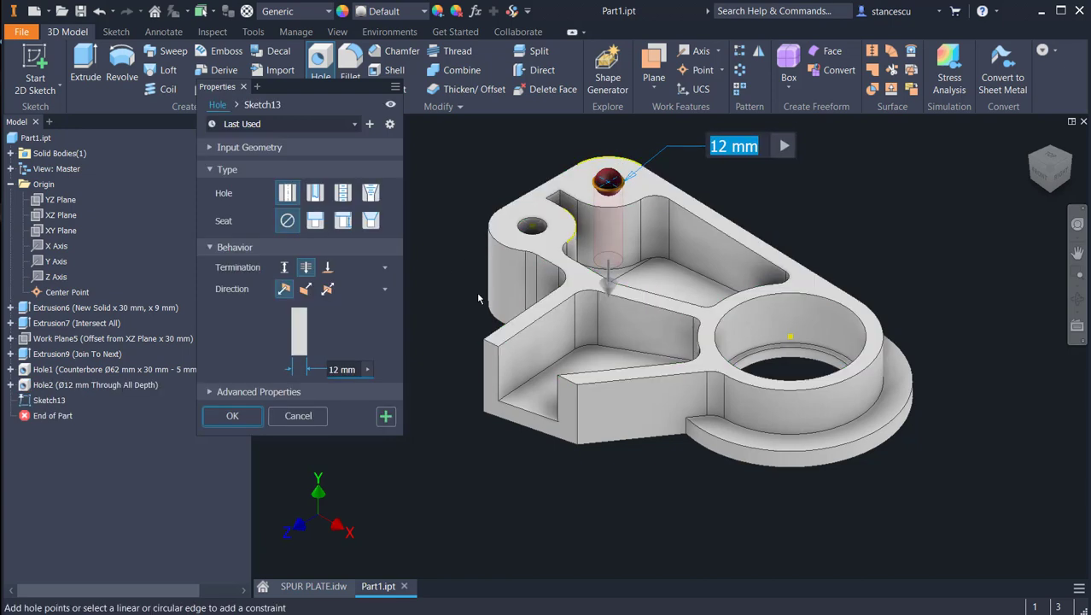
left_click(232, 415)
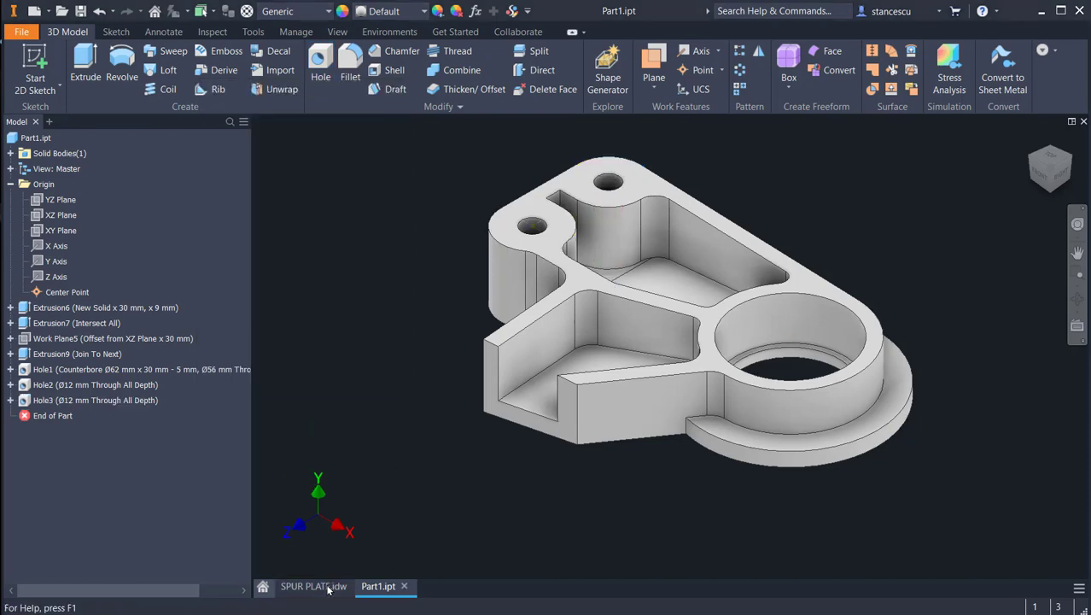
Step: Examine the isometric, plan and C views in the SPUR PLATE.idw drawing for the shape and dimensions of the downward tab
left_click(328, 587)
middle_click_drag(550, 548, 705, 325)
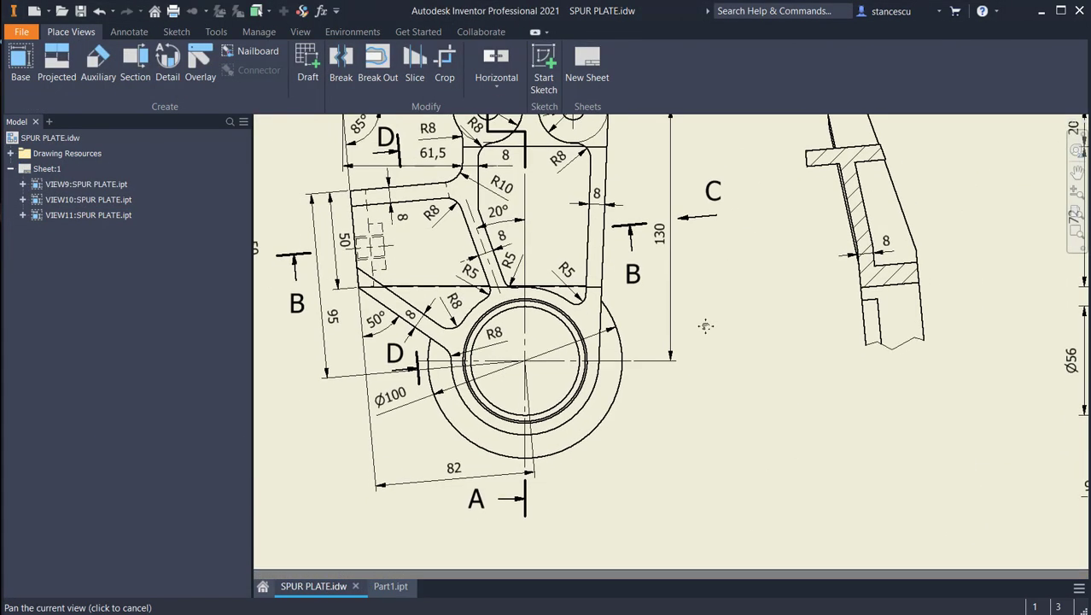
mouse_move(621, 362)
middle_mouse_down()
mouse_move(957, 358)
mouse_move(718, 420)
mouse_move(523, 613)
middle_mouse_up()
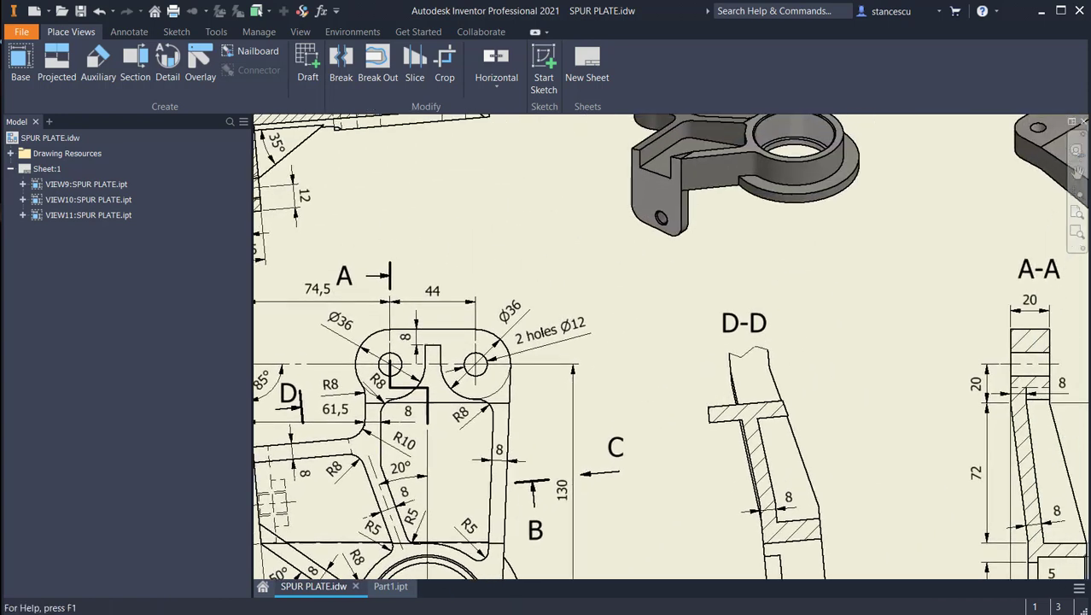
mouse_move(683, 254)
middle_mouse_down()
mouse_move(665, 432)
mouse_move(467, 334)
middle_mouse_up()
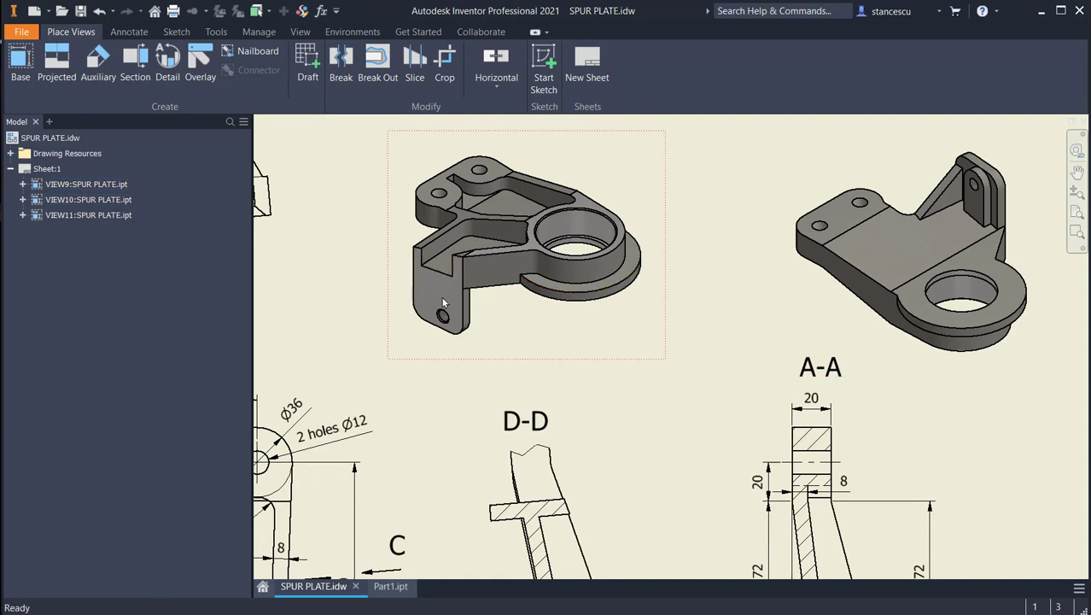
middle_click_drag(833, 345, 911, 338)
middle_click_drag(566, 371, 970, 217)
middle_click_drag(675, 380, 833, 316)
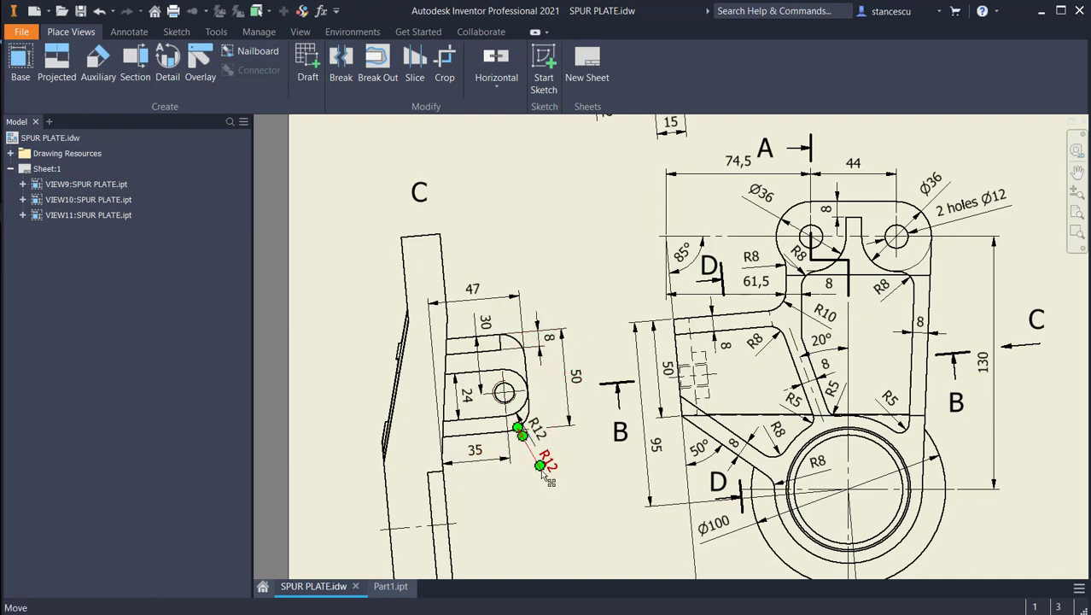
Step: In Part1.ipt, sketch a round-cornered tab outline below the U-shaped rib end face, with straight sides about 27 mm long meeting the face's lower corners
left_click(391, 586)
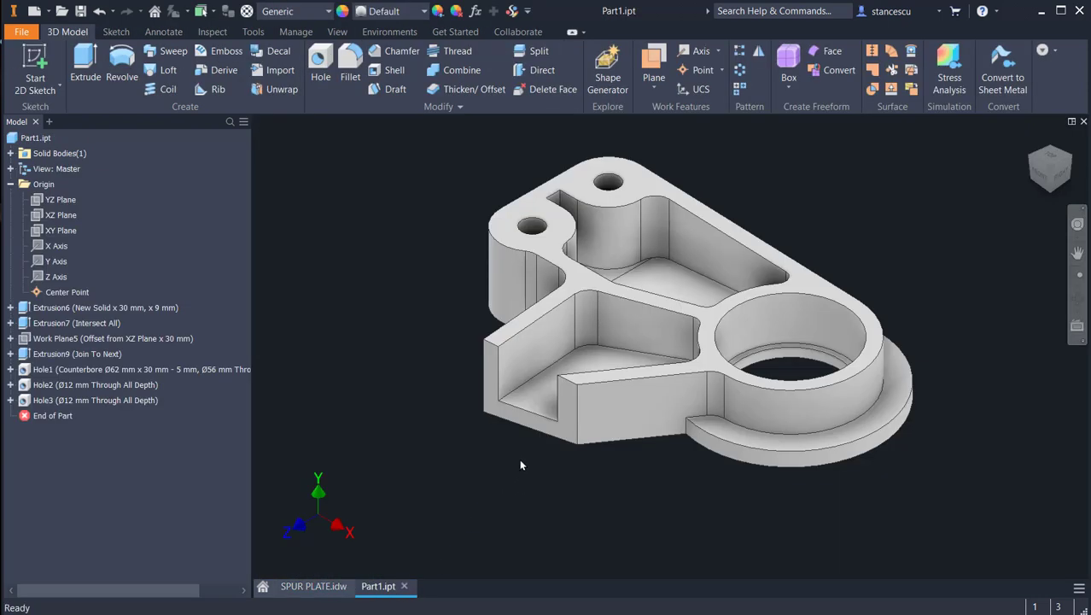
left_click(554, 431)
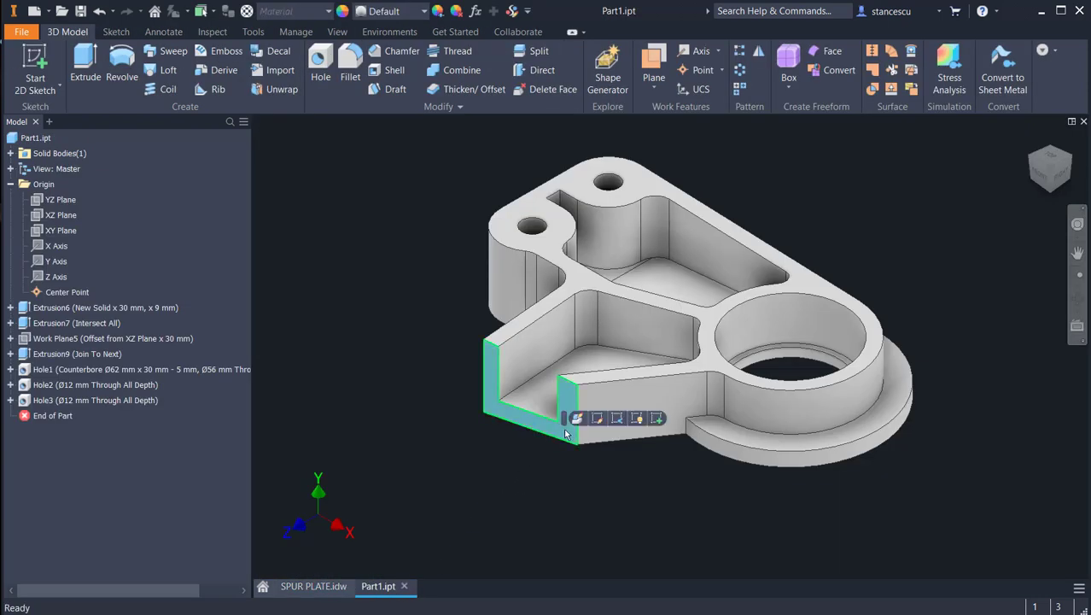
left_click(655, 418)
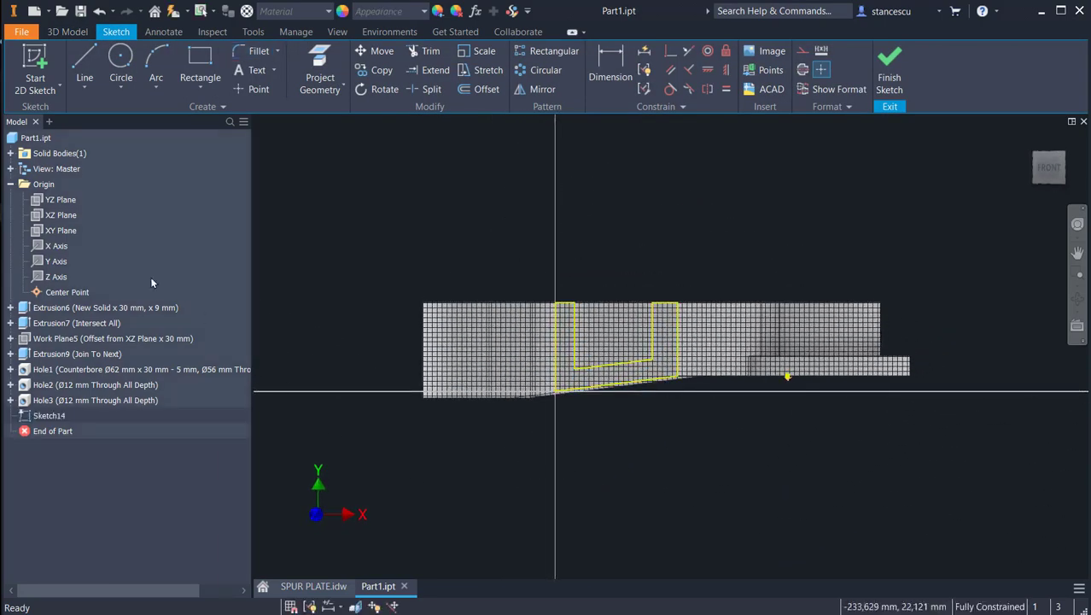
left_click(83, 68)
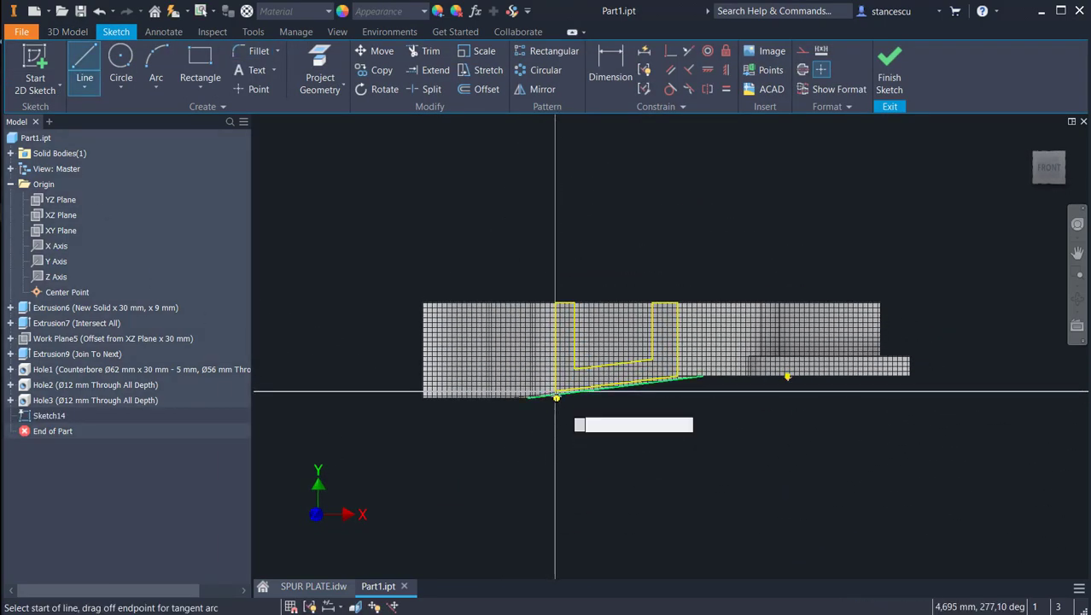
left_click(555, 391)
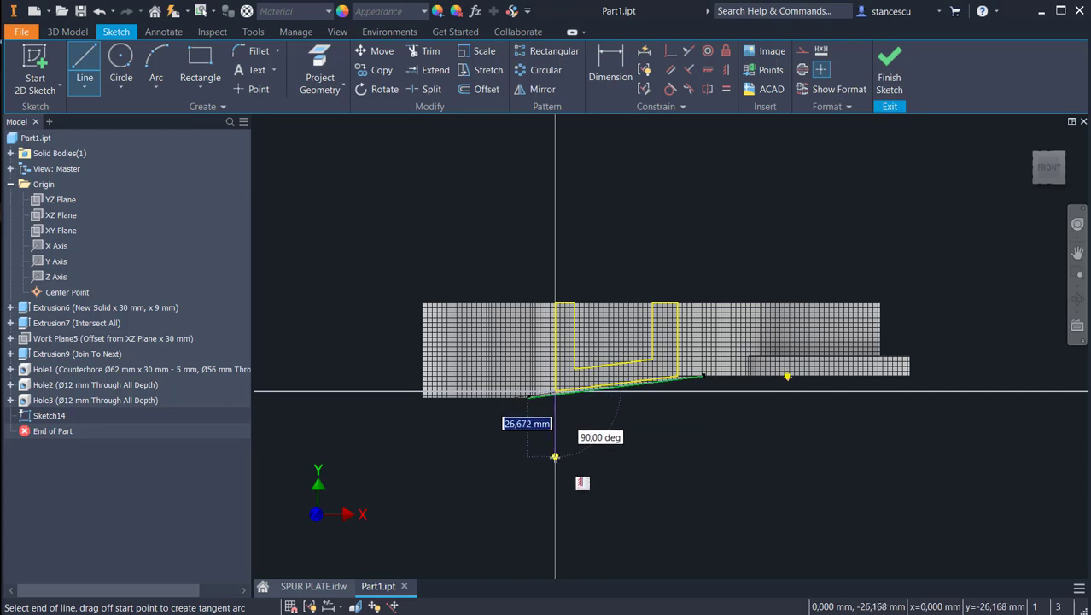
left_click(555, 457)
left_click_drag(555, 457, 579, 481)
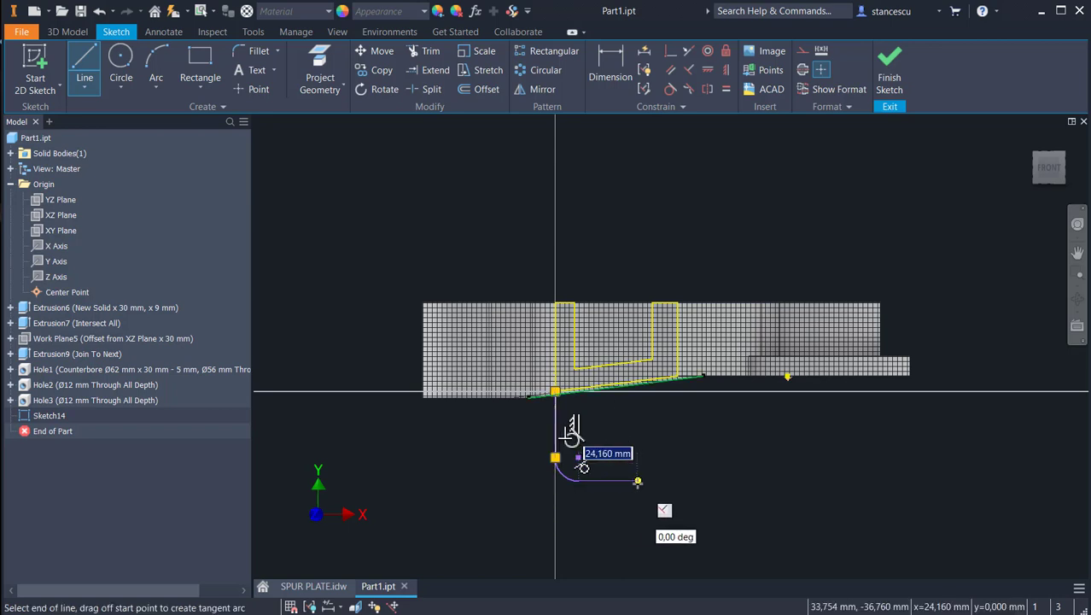
left_click(638, 481)
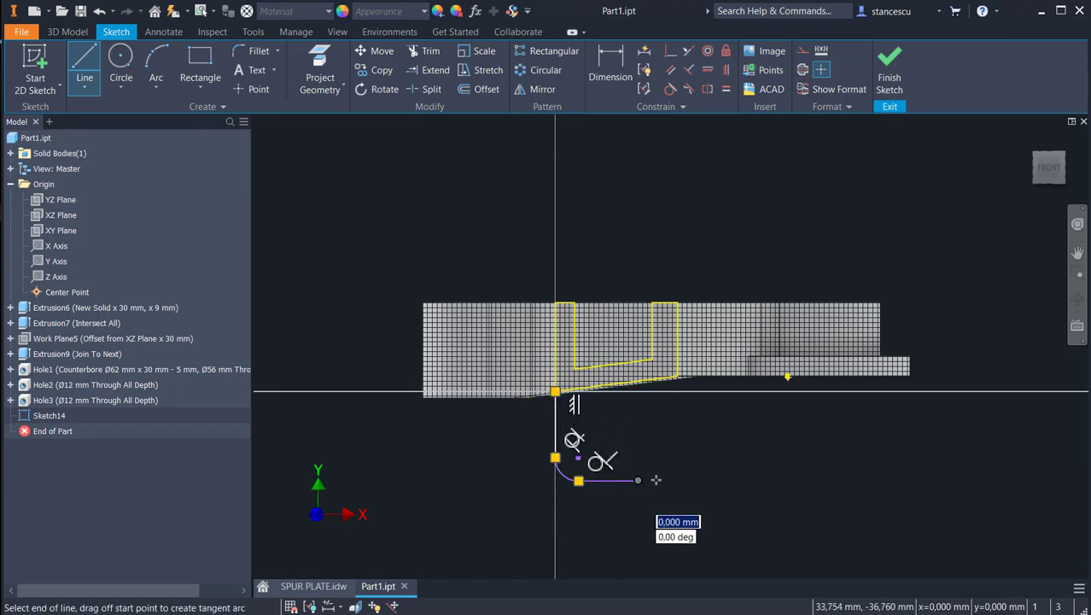
mouse_move(637, 482)
left_mouse_down()
mouse_move(664, 468)
mouse_move(677, 441)
left_mouse_up()
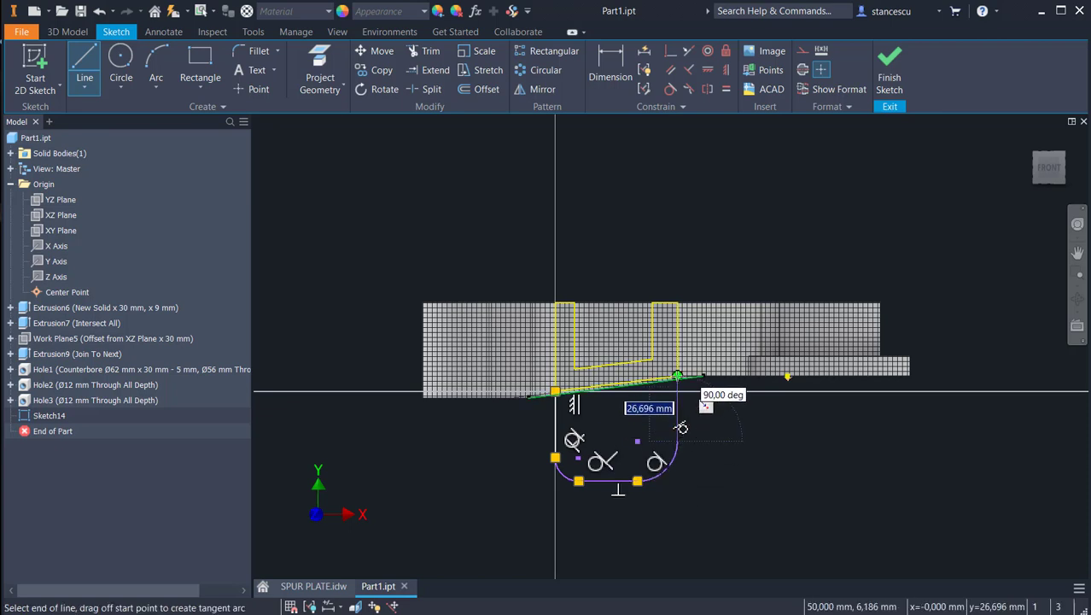
left_click(677, 376)
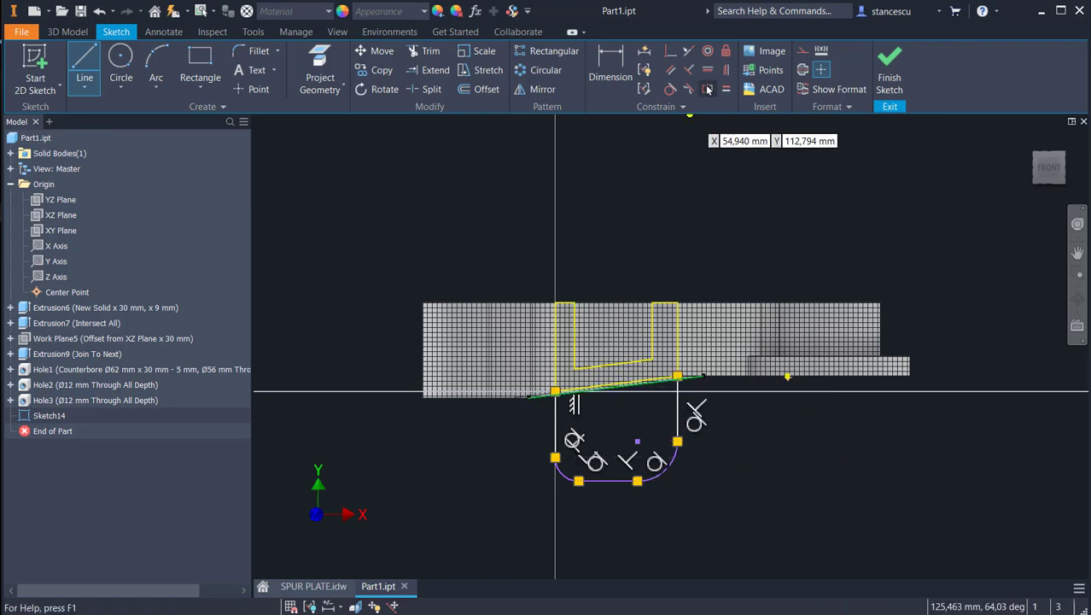
Step: Make the tab outline's two corner arcs equal and dimension their radius as 12 mm
left_click(726, 90)
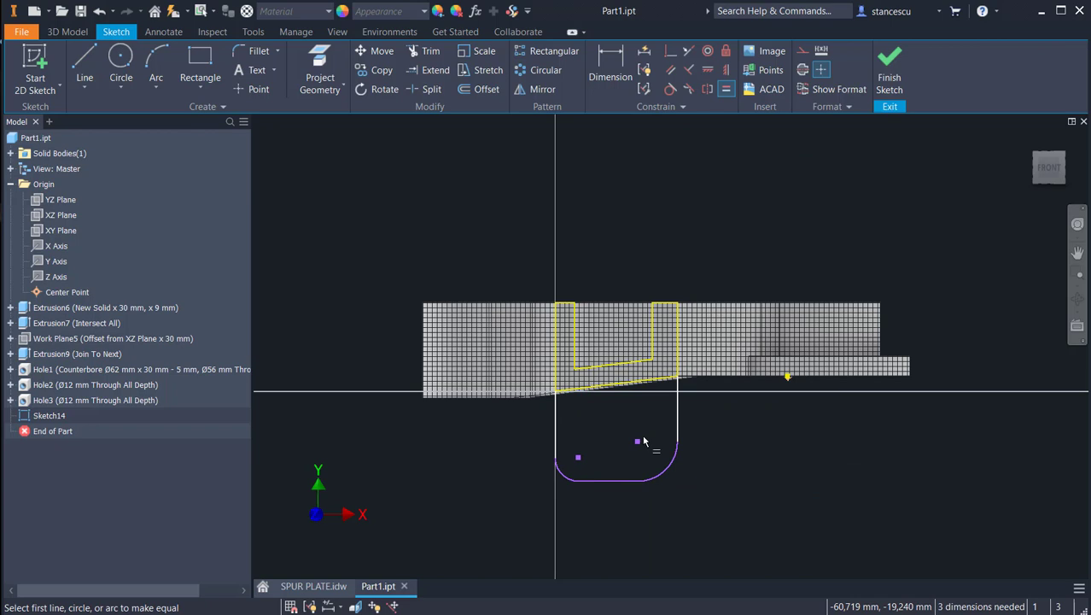
left_click(657, 478)
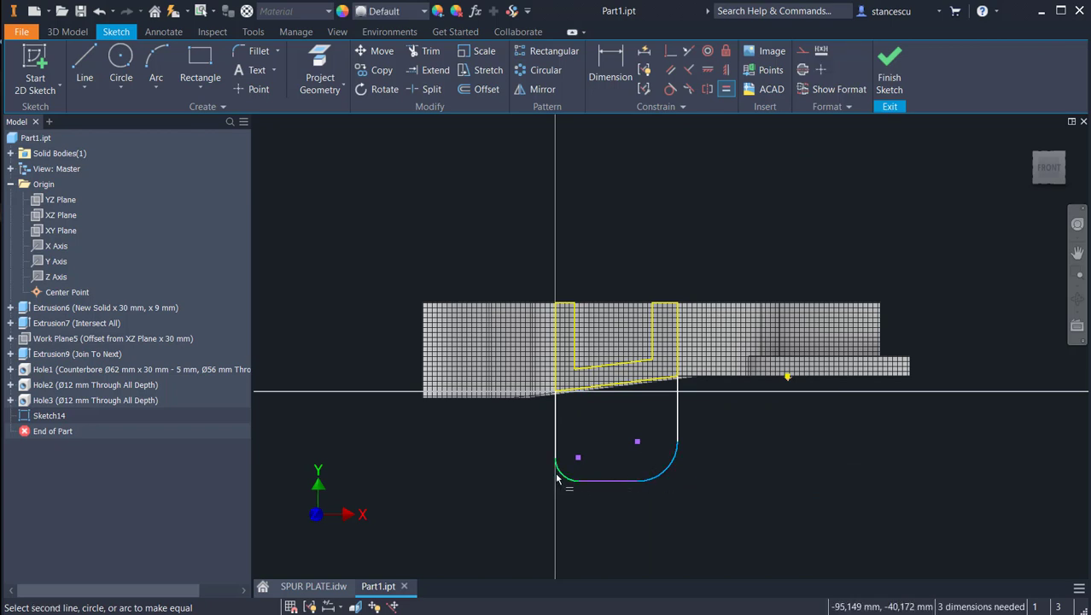
left_click(557, 479)
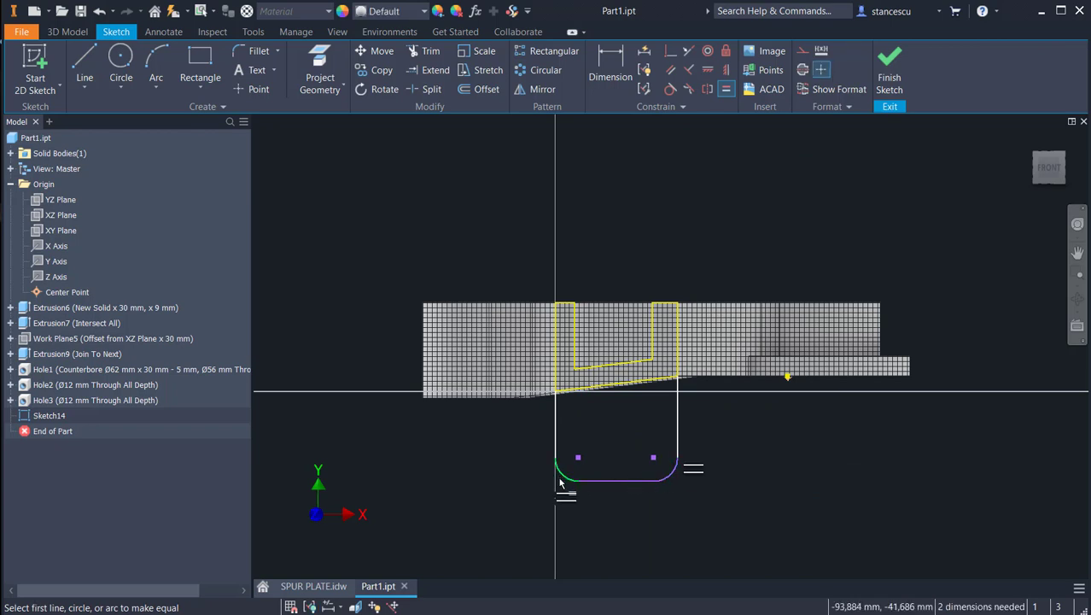
left_click(599, 77)
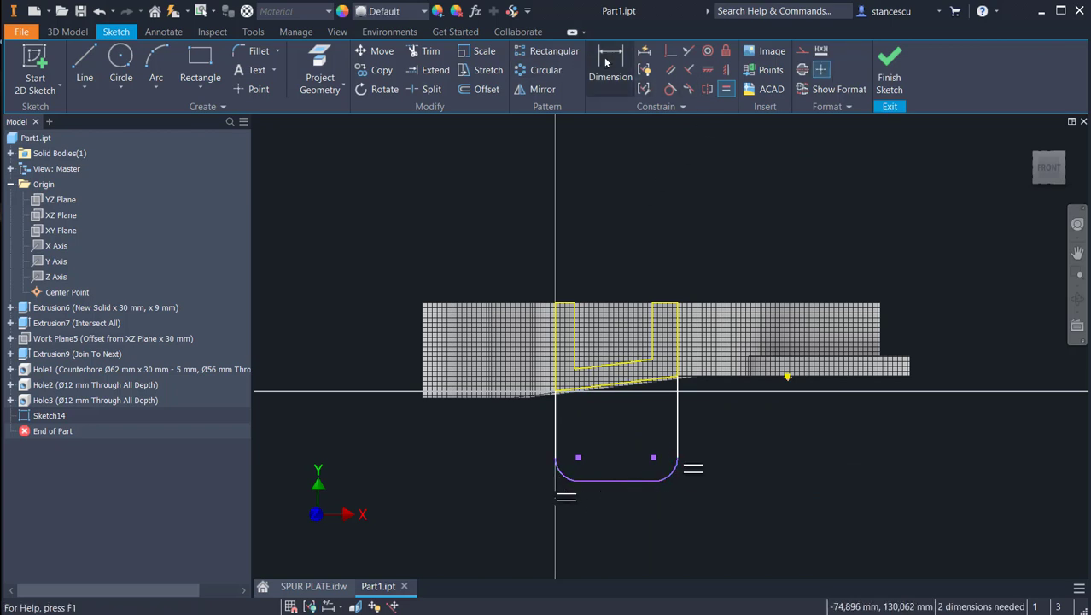
left_click(676, 481)
left_click(688, 493)
type("12")
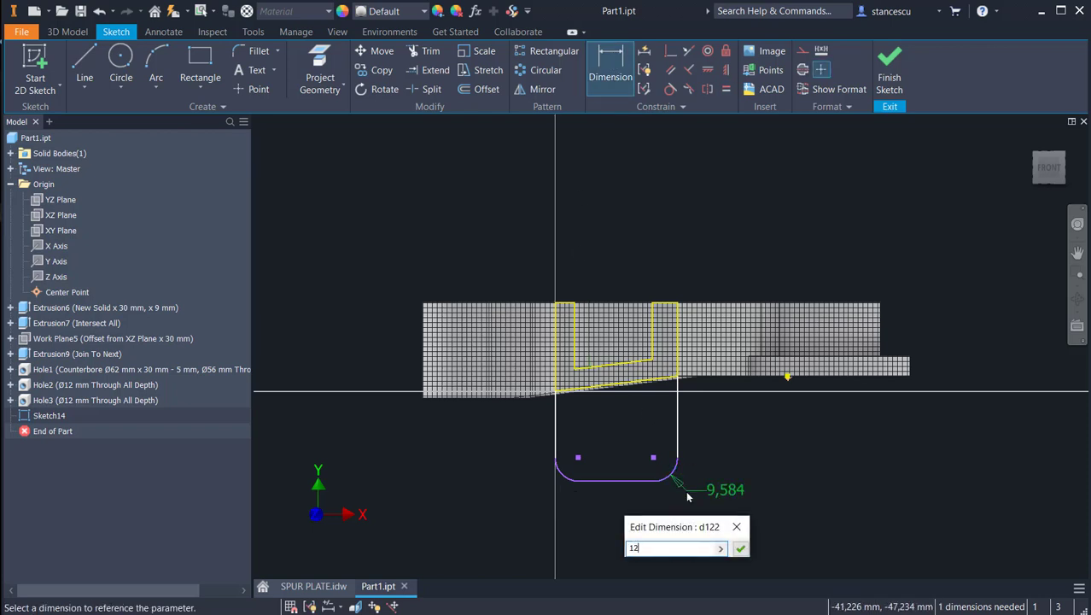
key("Return")
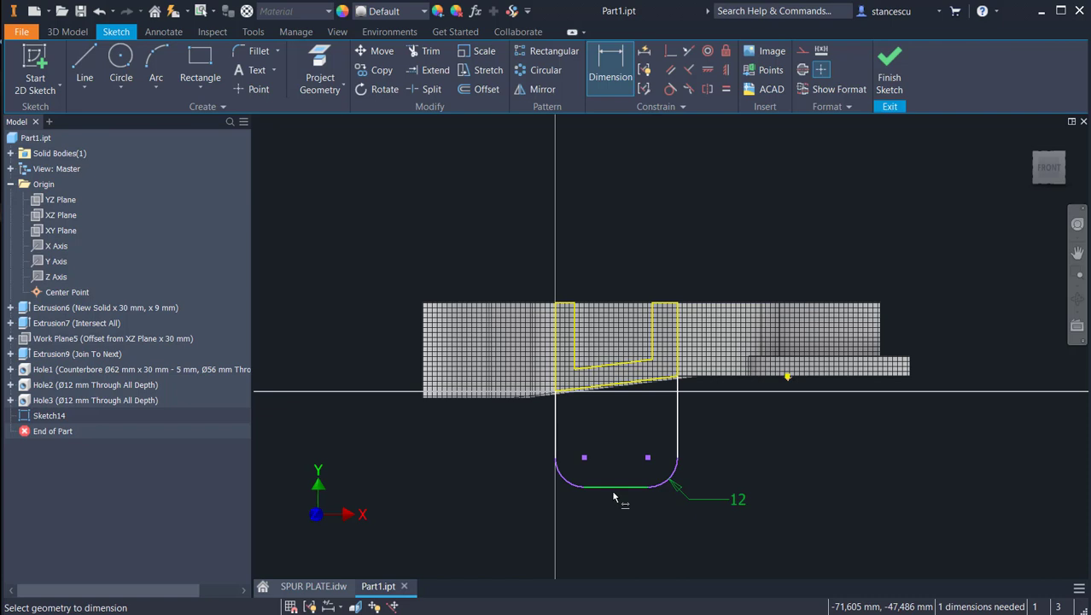
Step: Dimension the tab's bottom edge 47 mm below the underside of the circular flange and finish the sketch
left_click(833, 380)
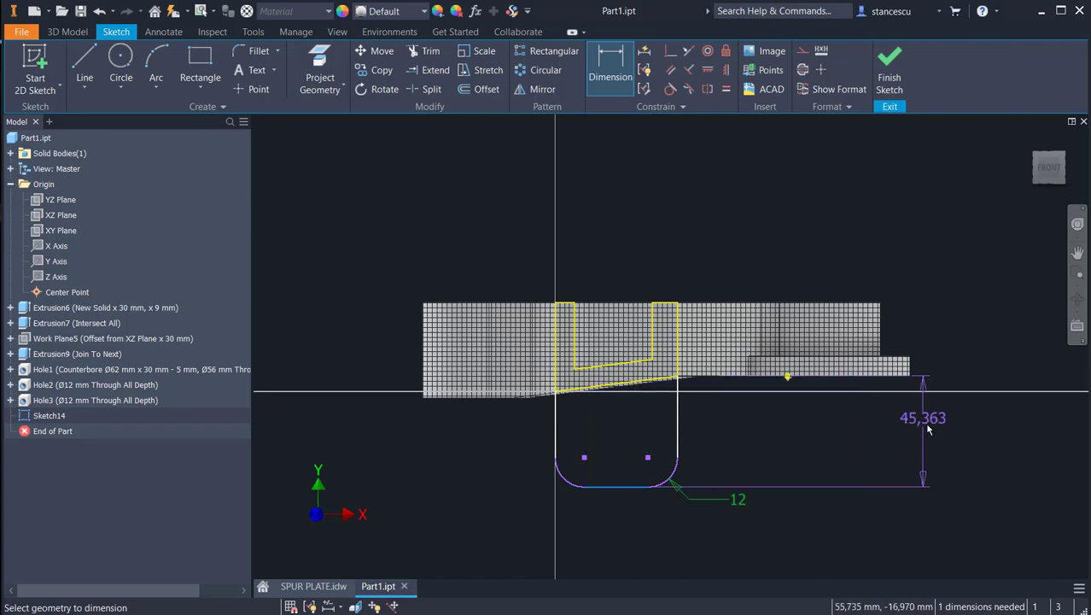
left_click(936, 442)
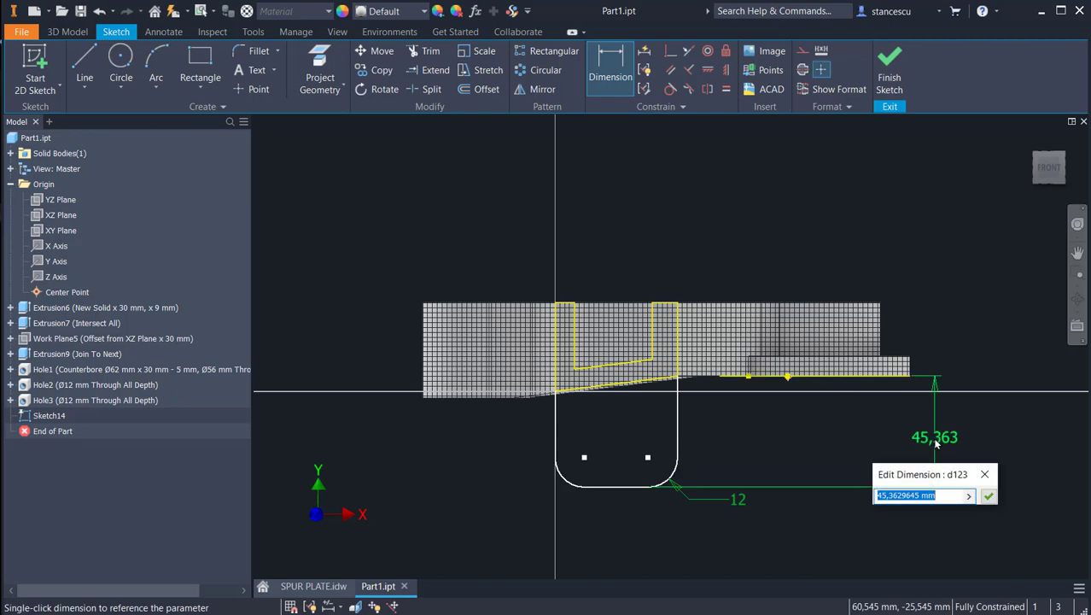
type("47")
key("Return")
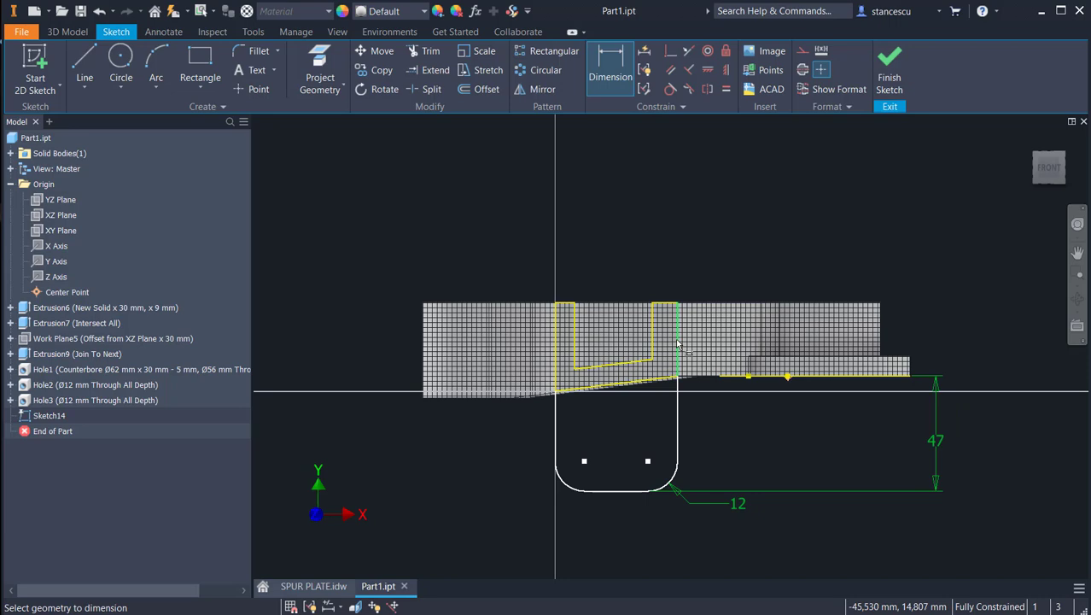
left_click(890, 73)
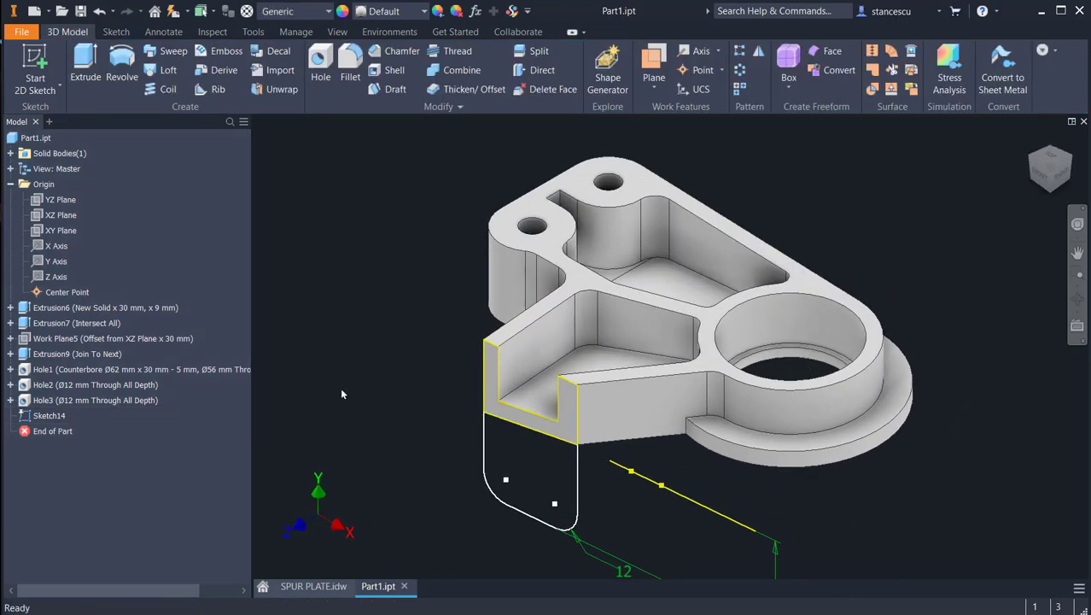
Step: Extrude the tab profile 8 mm in the flipped direction, toward the part, joining it to the body
left_click(85, 64)
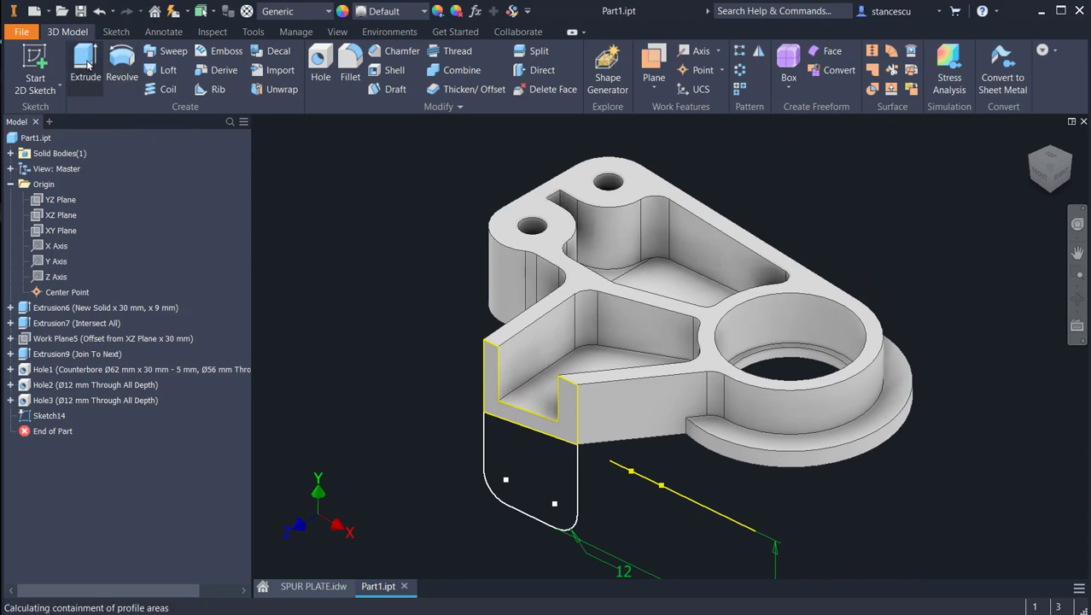
left_click(519, 457)
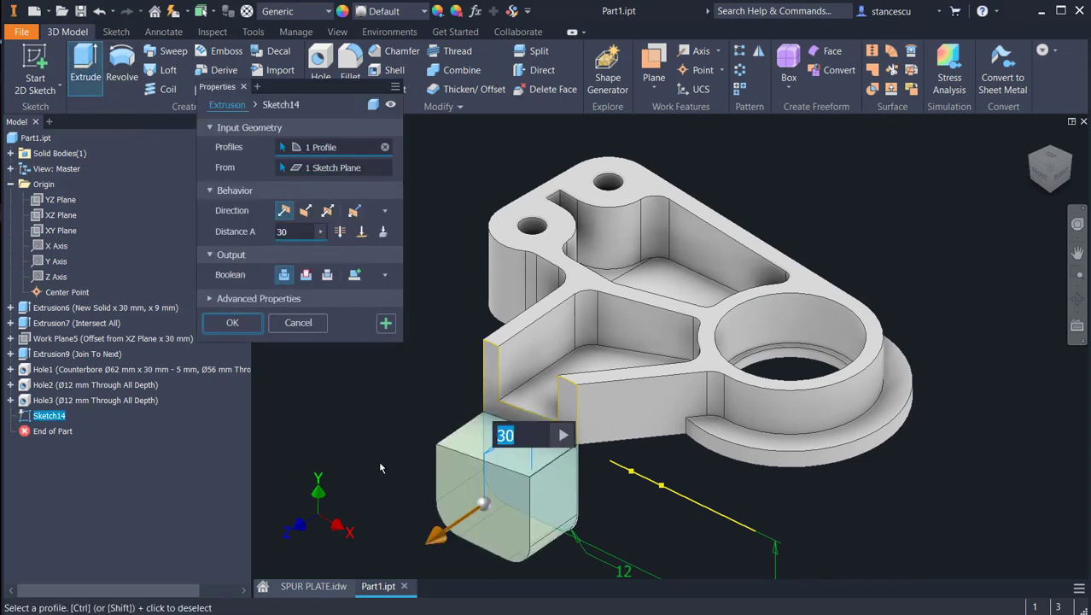
left_click(306, 210)
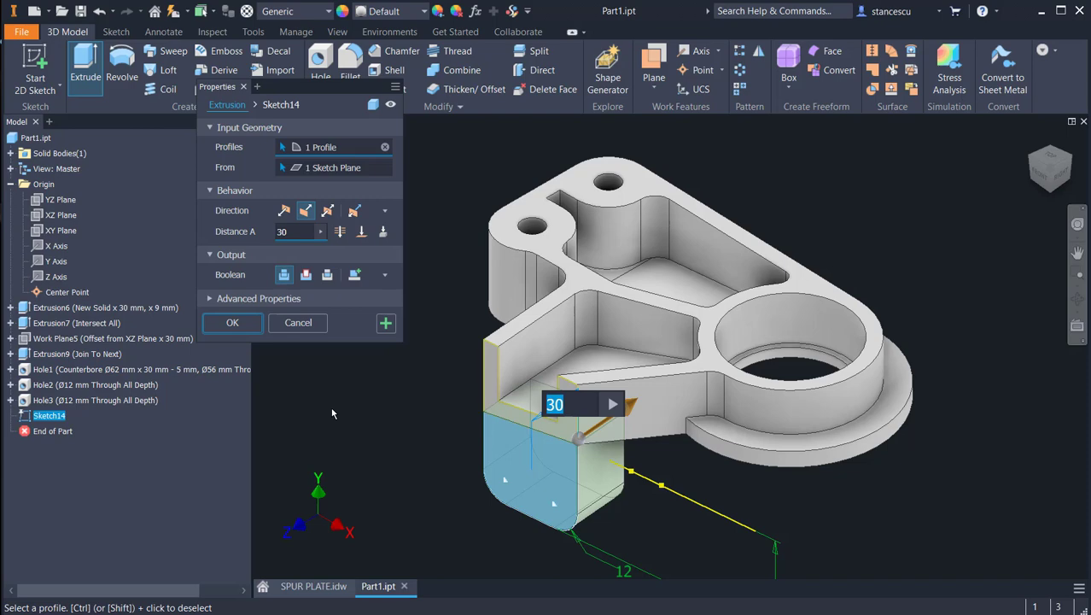
type("8")
key("Return")
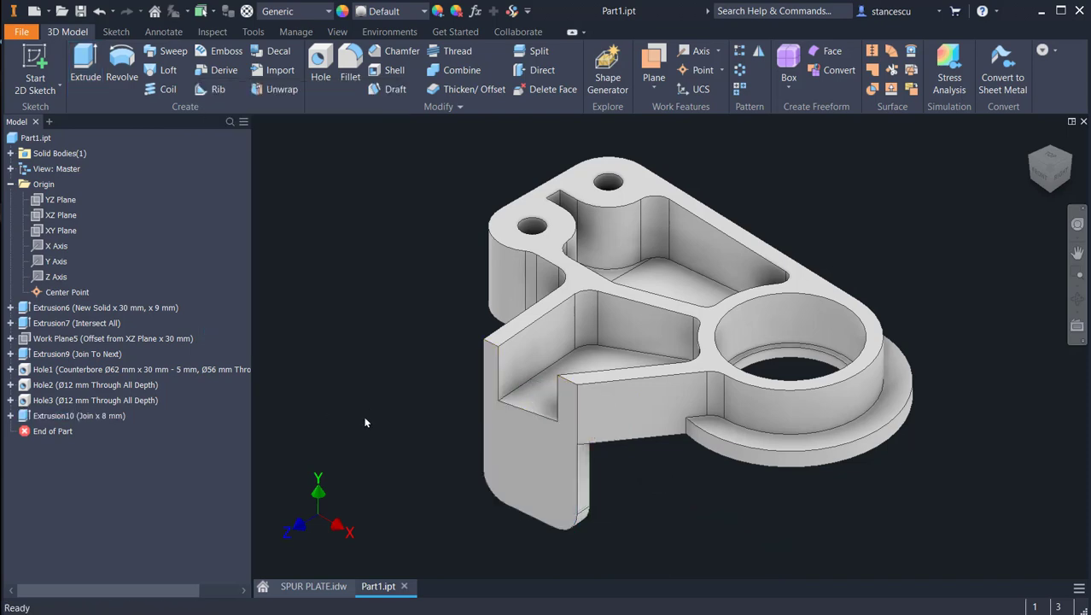
Step: Check view C and section B-B in the SPUR PLATE.idw drawing for the dimensions of the tab's boss and threaded hole
left_click(340, 588)
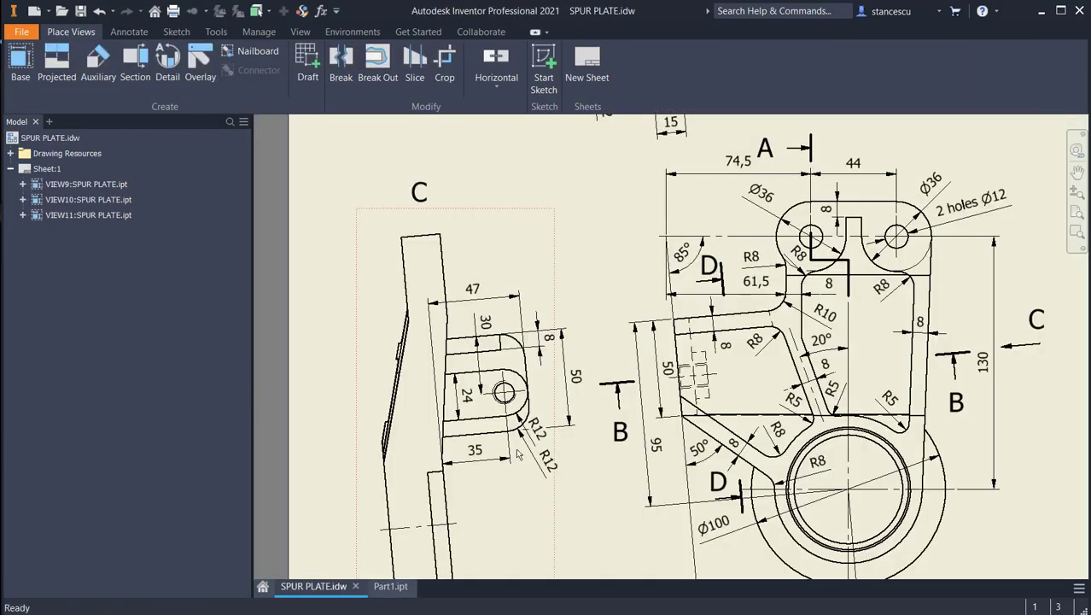
middle_click_drag(504, 395, 511, 349)
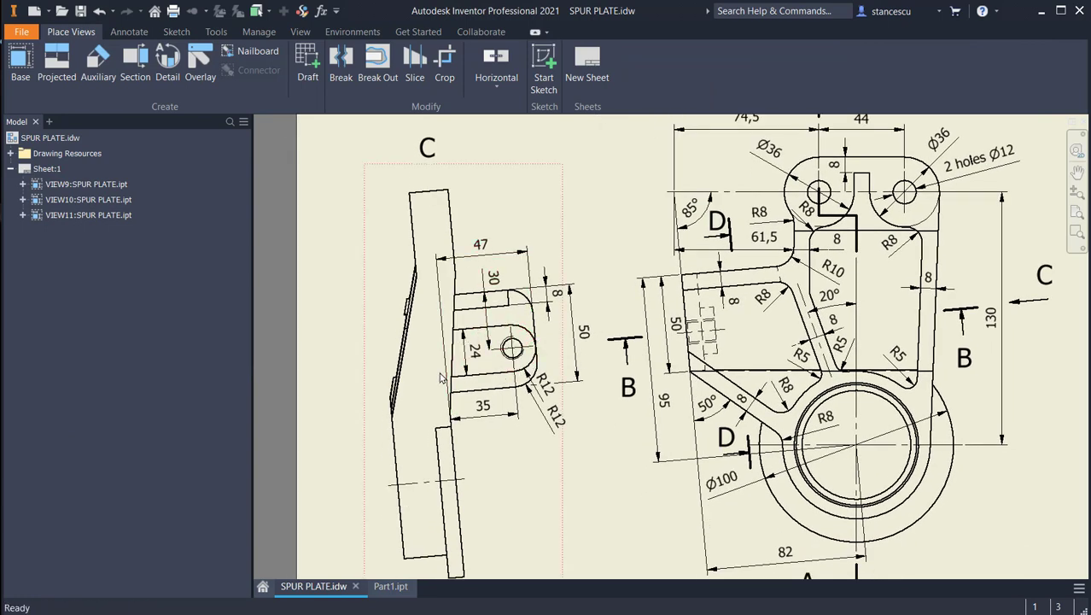
scroll(608, 365, "down", 3)
middle_click_drag(610, 366, 601, 495)
scroll(637, 307, "up", 3)
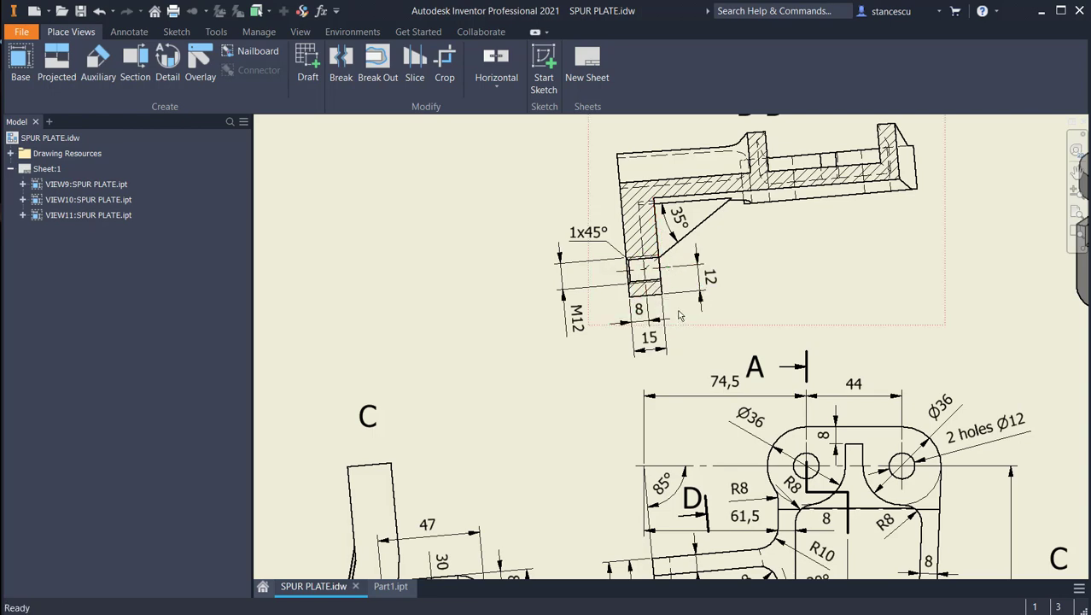
Step: Examine the gusset and rounded boss behind the tab in the isometric views, and the boss's width and hole position in view C
scroll(681, 315, "down", 3)
middle_click_drag(729, 332, 412, 326)
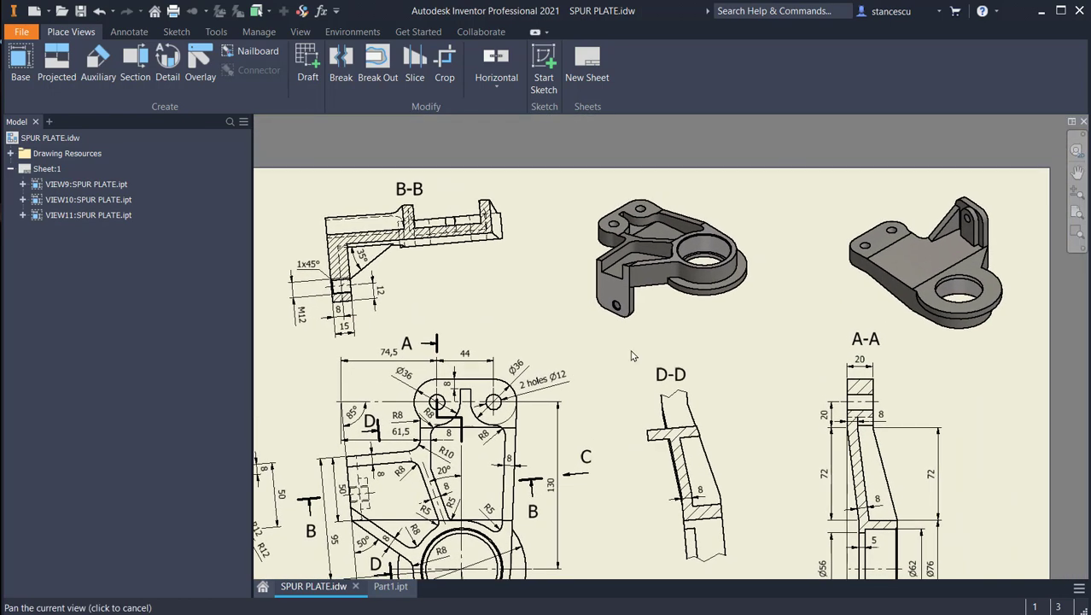
scroll(941, 210, "up", 3)
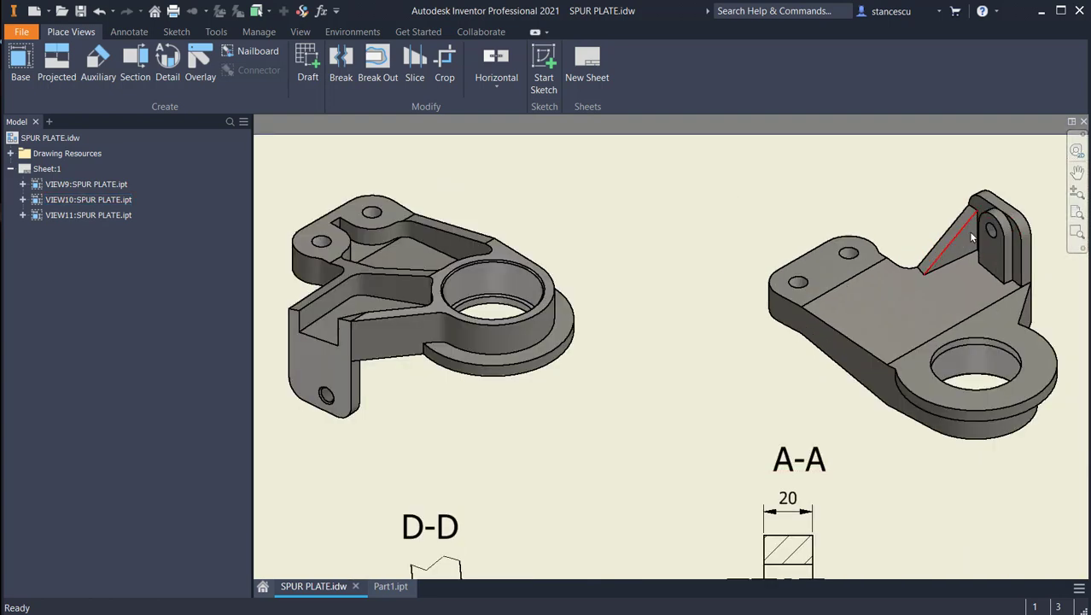
scroll(899, 290, "down", 2)
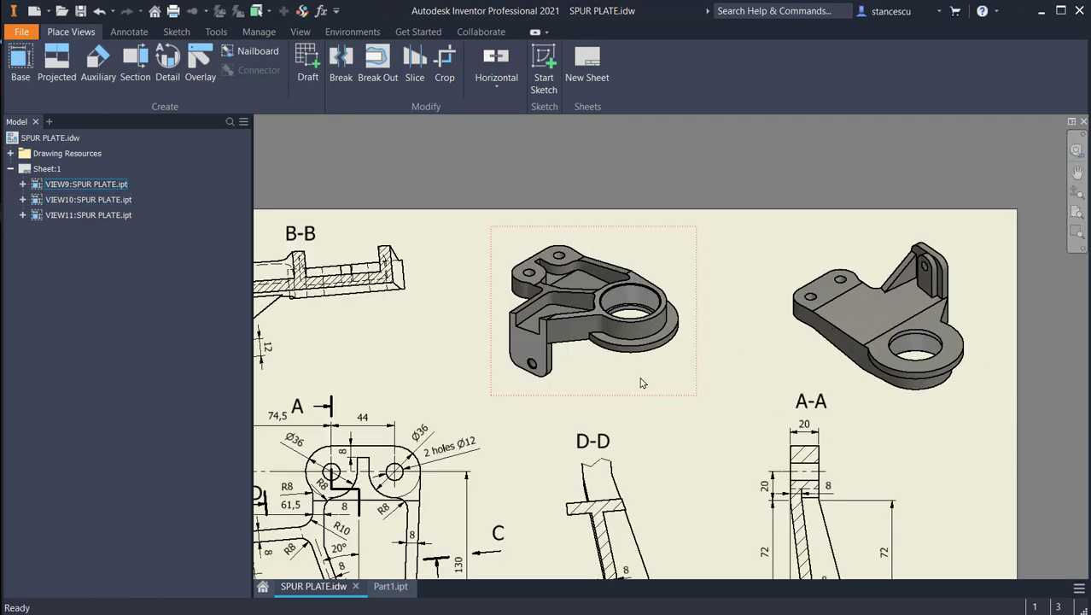
middle_click_drag(641, 380, 952, 236)
middle_click_drag(718, 311, 742, 268)
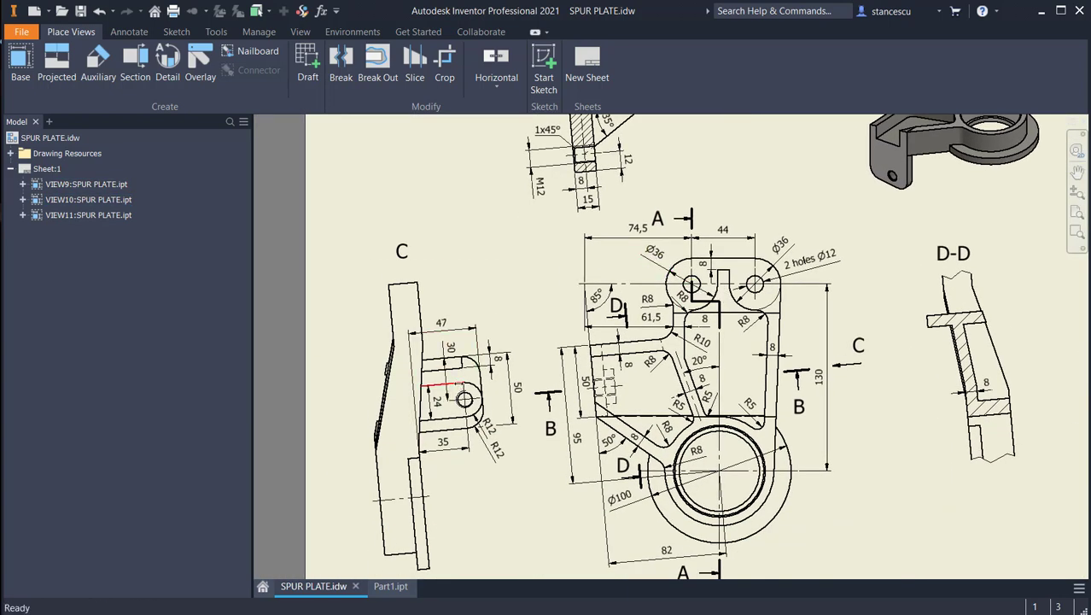
scroll(456, 377, "up", 3)
middle_click_drag(485, 444, 557, 388)
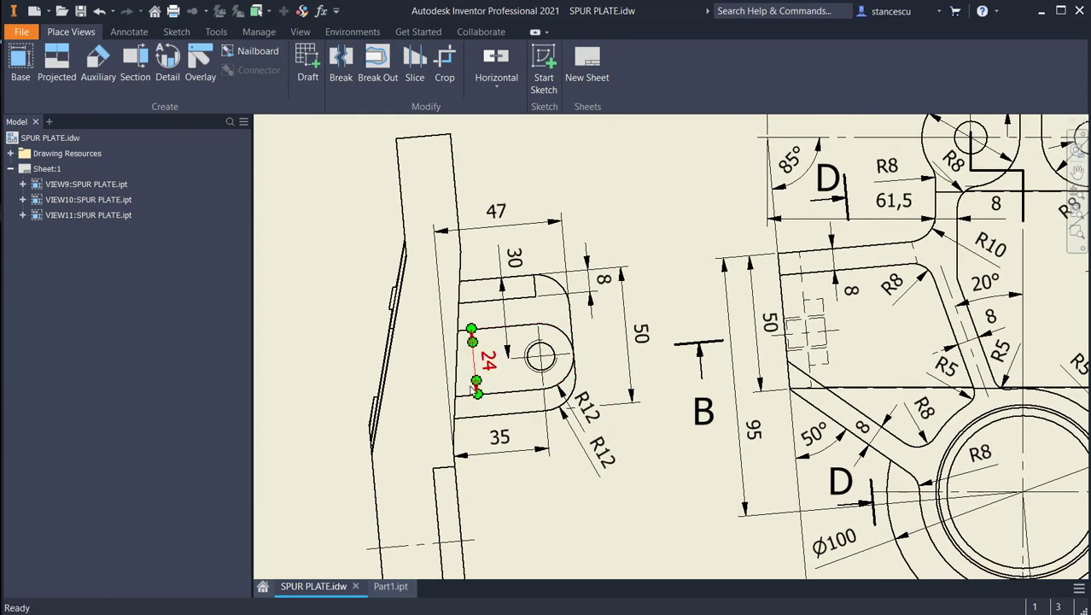
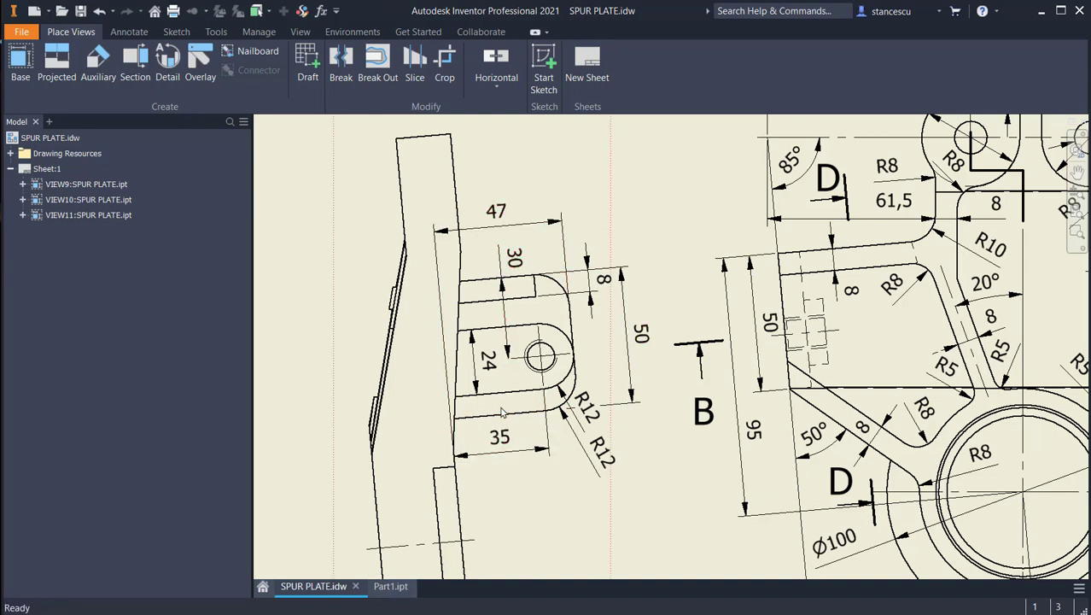
Step: Switch to Part1.ipt and start a sketch on the tab's back face with the graphics sliced at the sketch plane
left_click(505, 274)
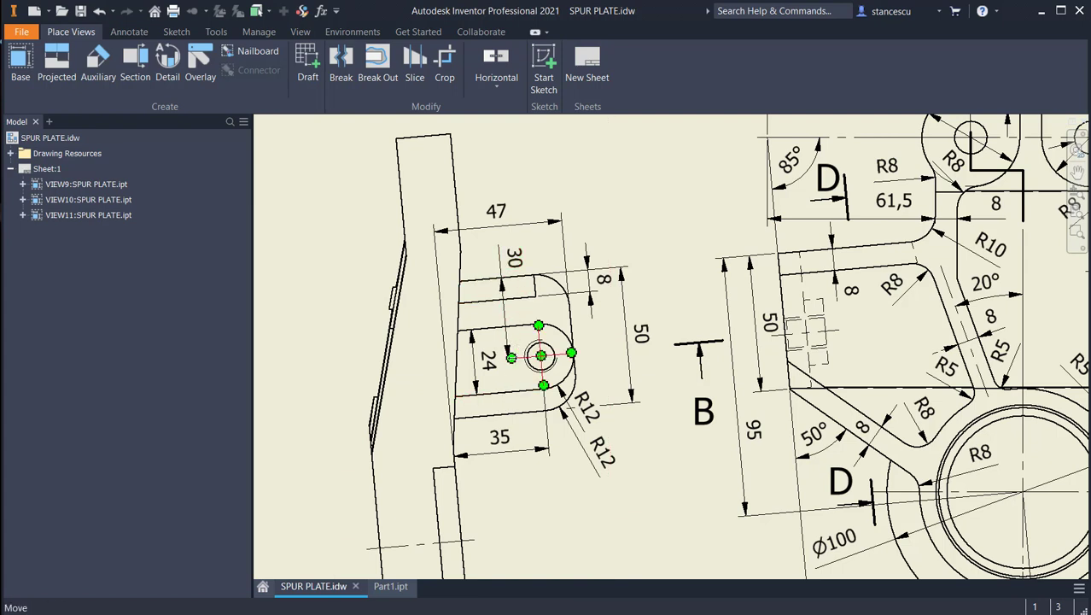
left_click(388, 588)
middle_click_drag(755, 535, 724, 511, "shift")
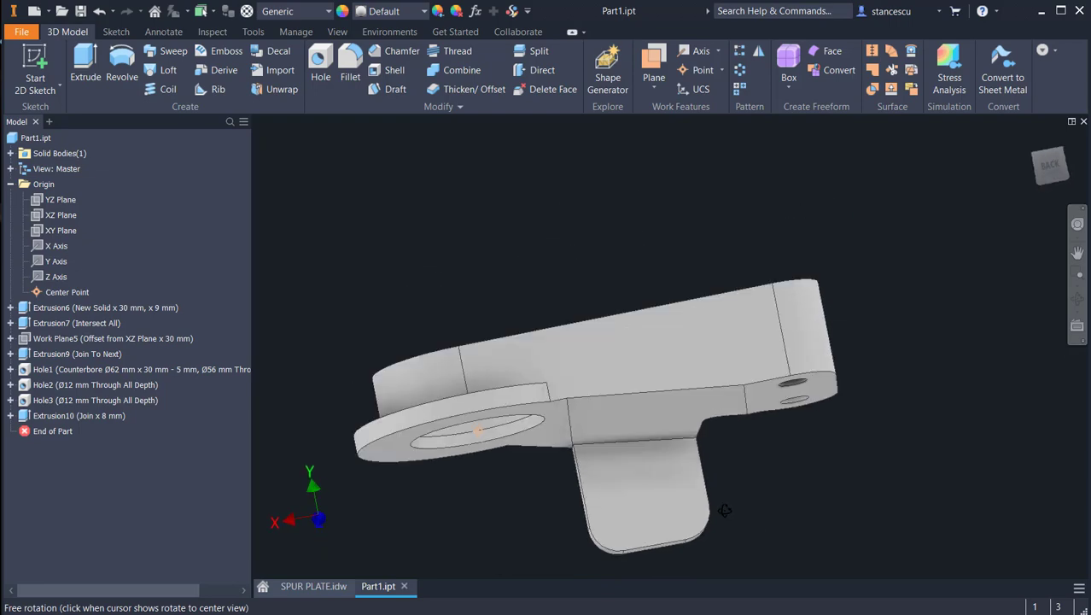
left_click(634, 512)
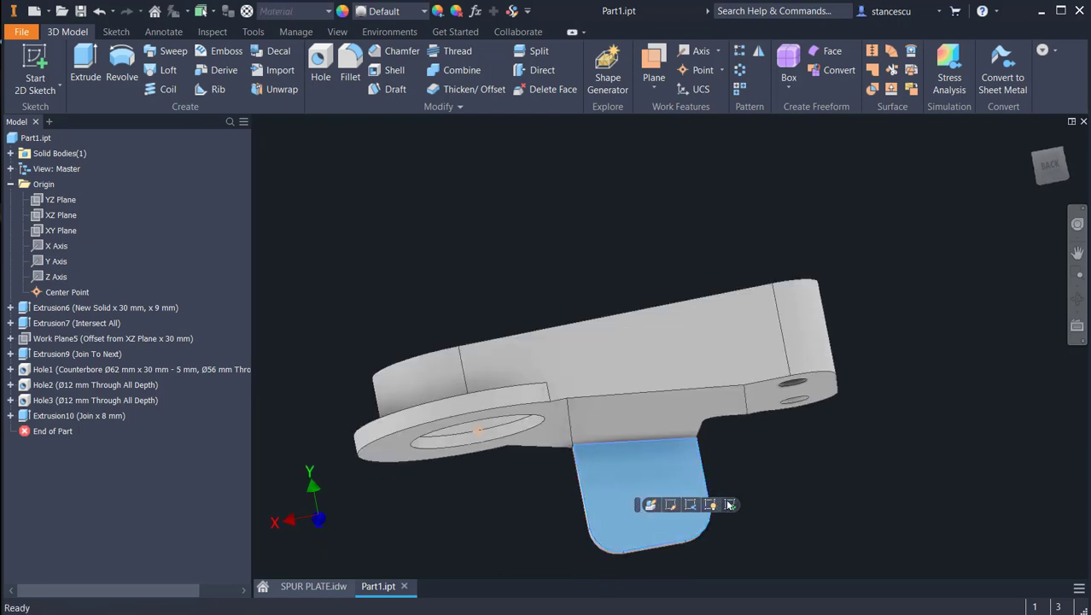
left_click(730, 505)
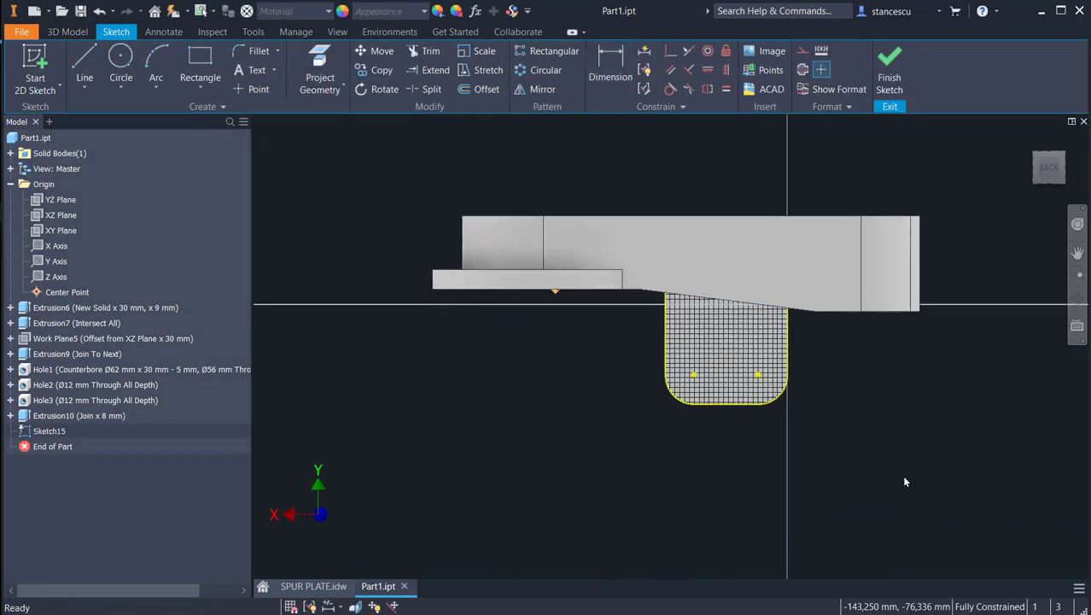
key("F7")
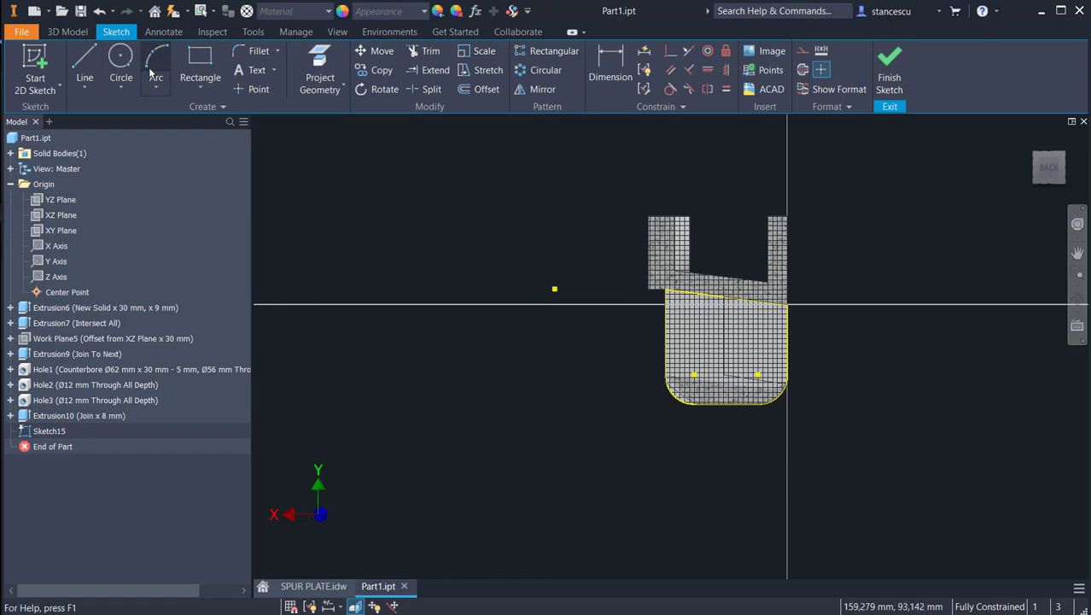
Step: Sketch a closed U-shaped boss outline about 22 mm wide, hanging from the tab's sloped upper edge and ending in a tangent arc
left_click(85, 64)
scroll(704, 345, "up", 2)
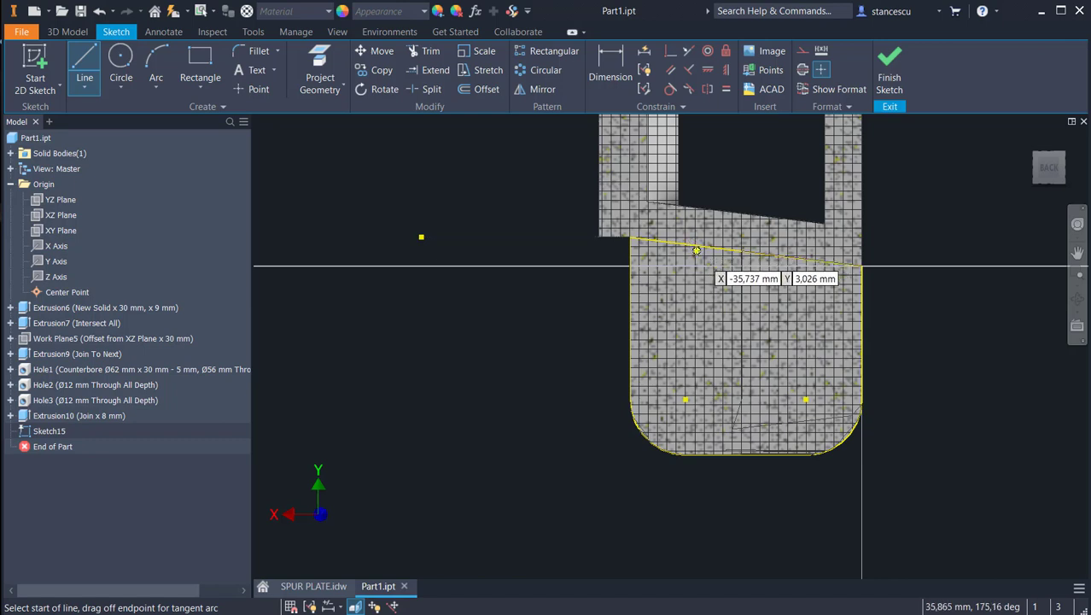
left_click(697, 250)
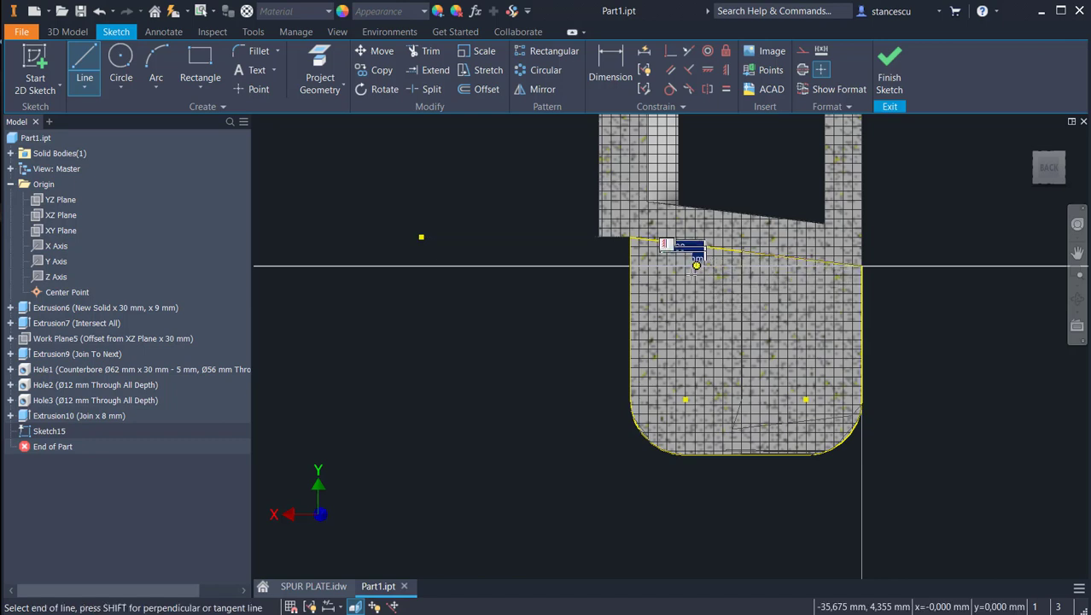
left_click(696, 358)
left_click_drag(696, 358, 800, 357)
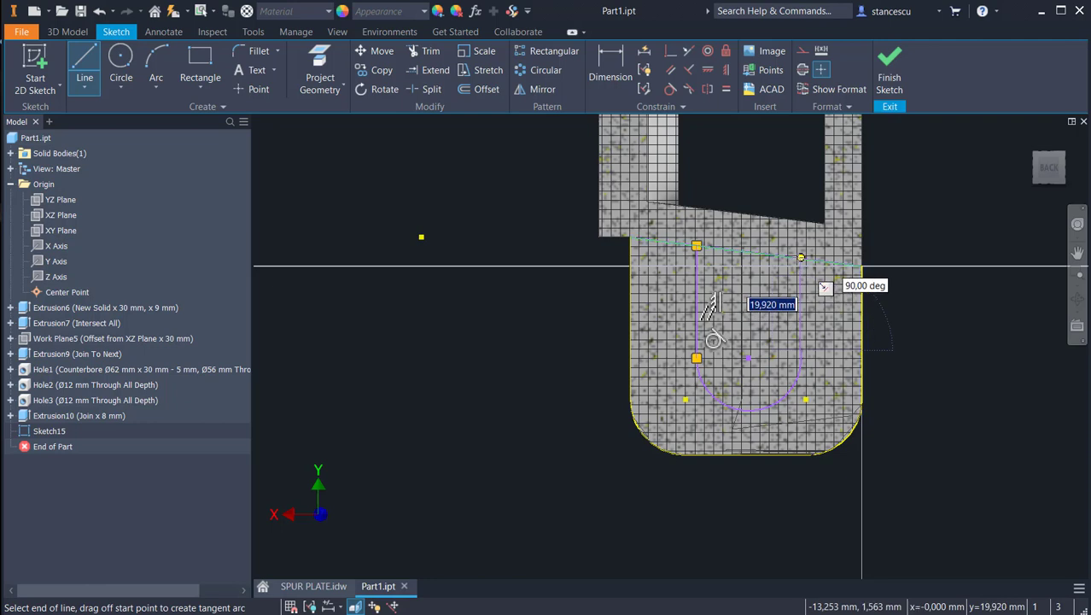
left_click(800, 257)
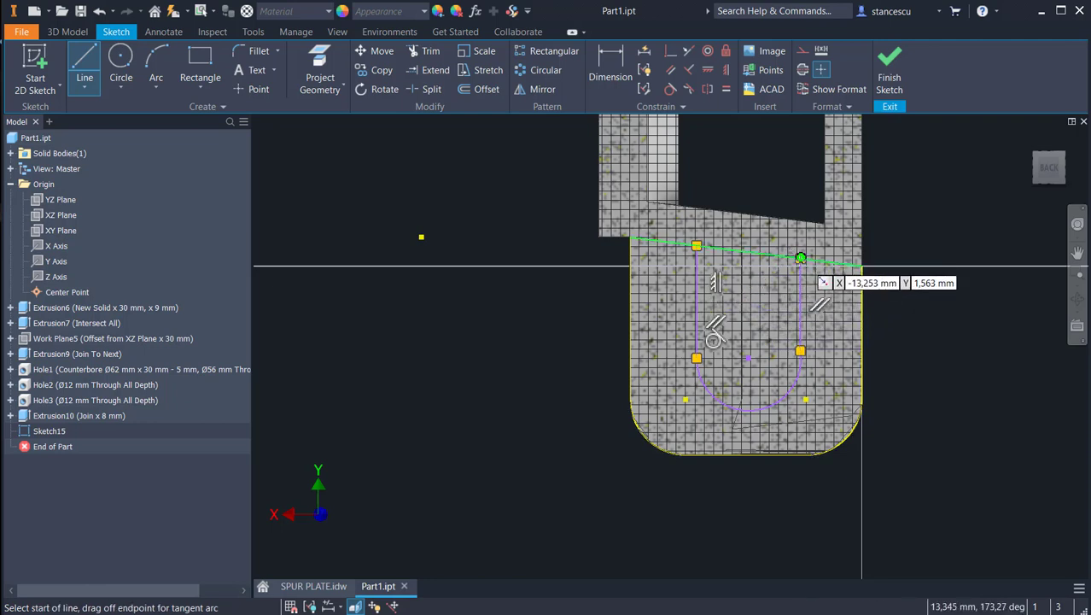
left_click(800, 257)
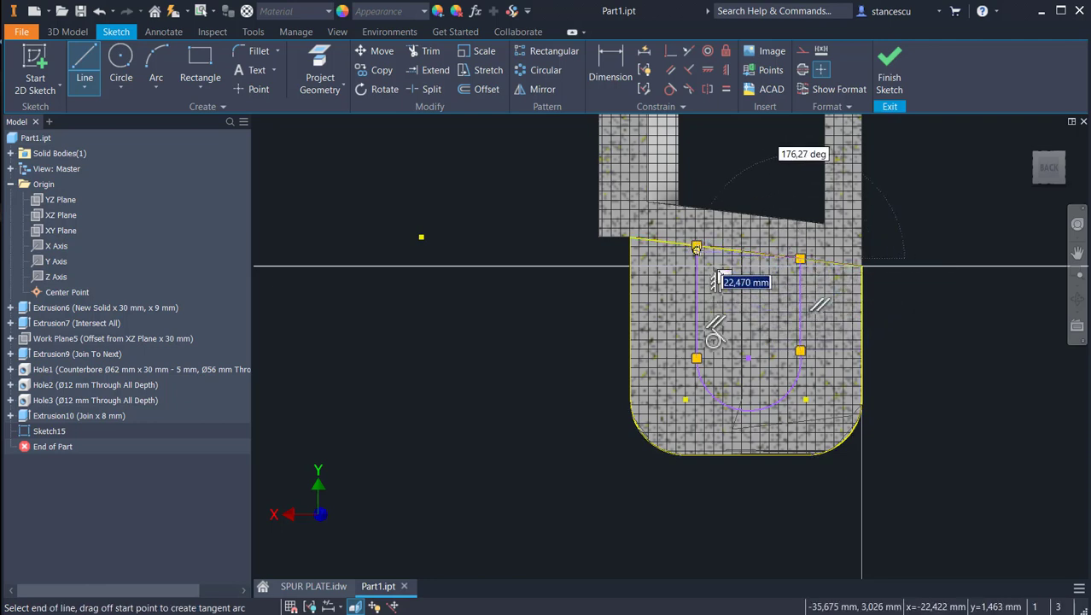
left_click(697, 246)
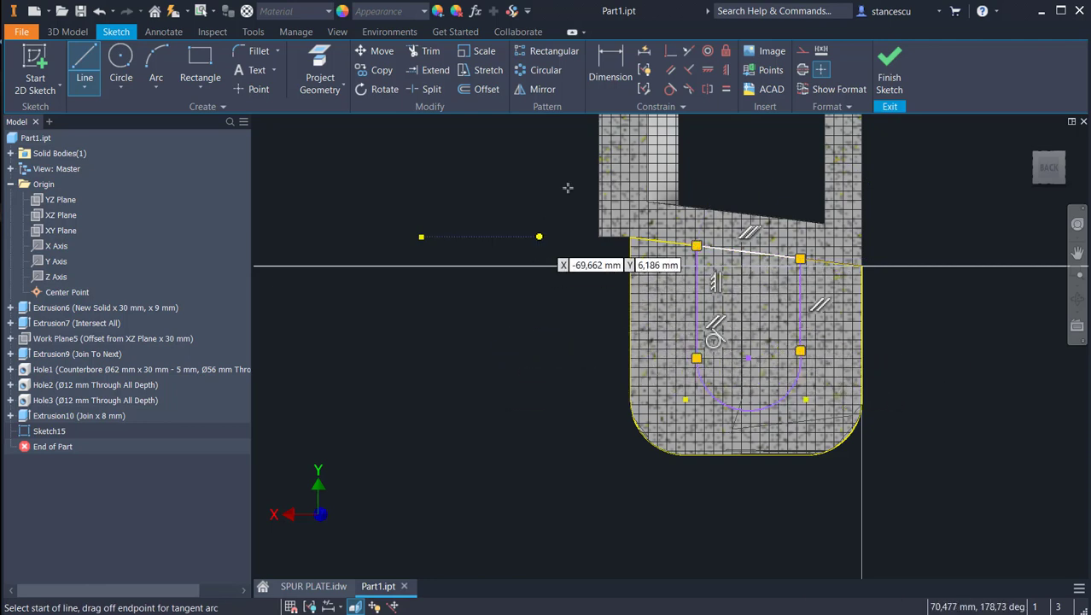
Step: Constrain the boss outline's arc tangent to the second straight side, the one nearer the tab's outer vertical edge
left_click(670, 88)
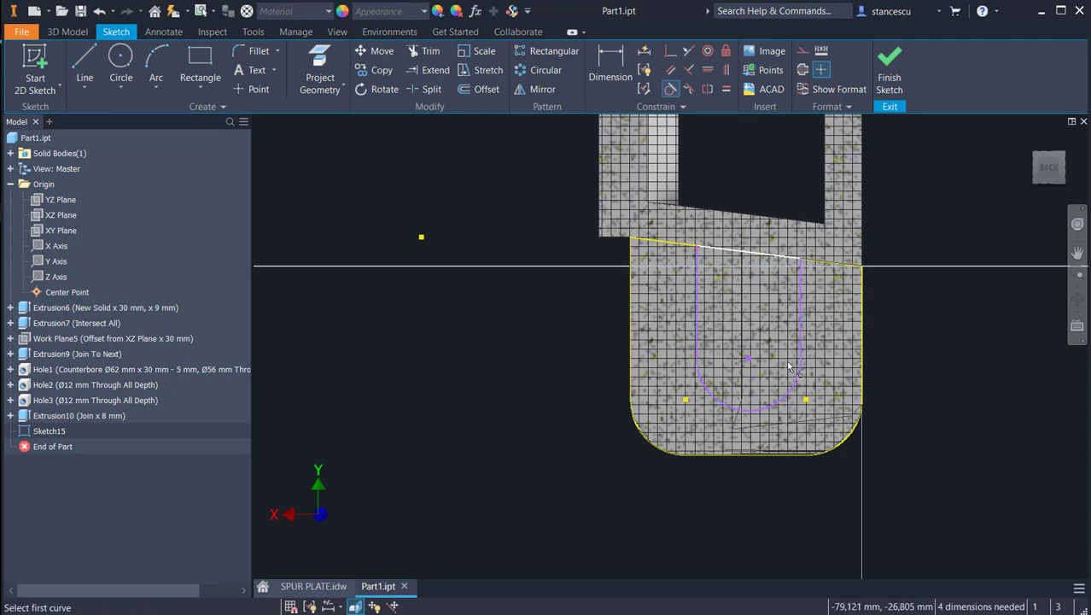
left_click(800, 376)
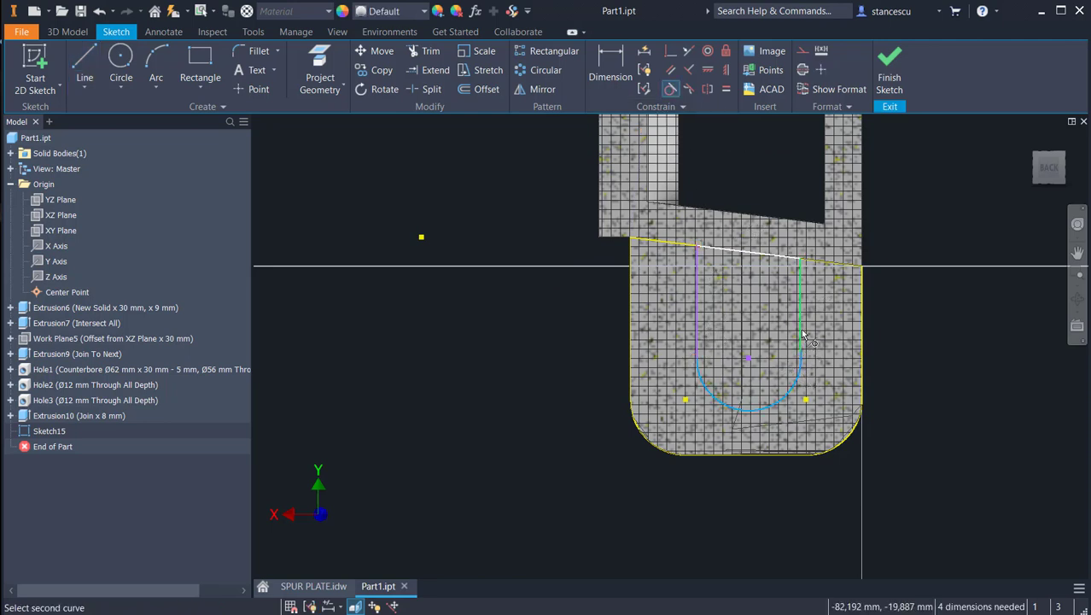
left_click(802, 340)
key("Escape")
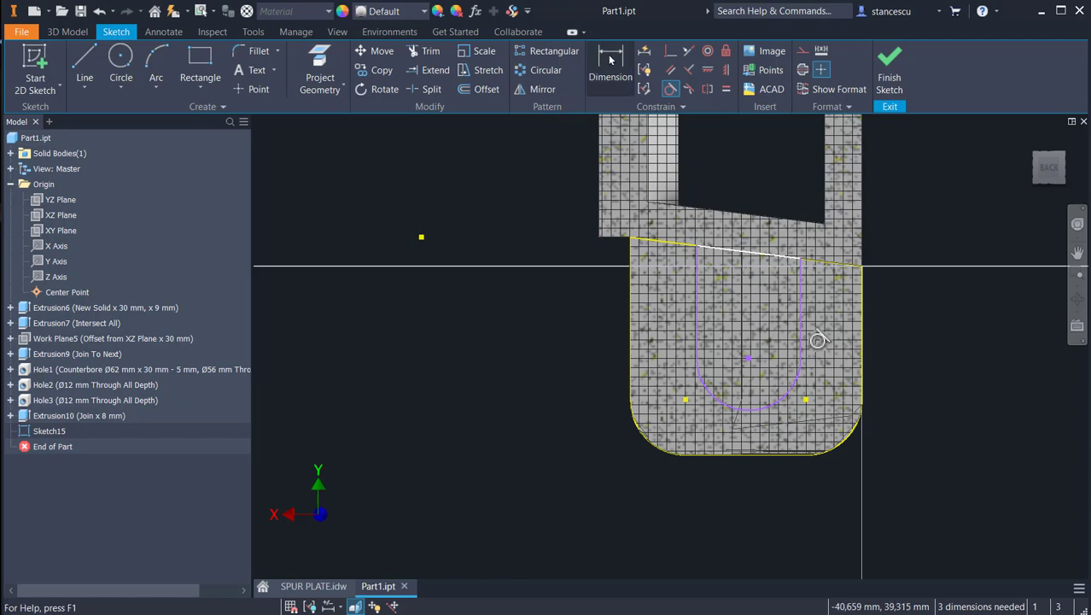
Step: Dimension the boss arc's centre 30 mm from the tab's outer vertical edge
key("d")
left_click(748, 359)
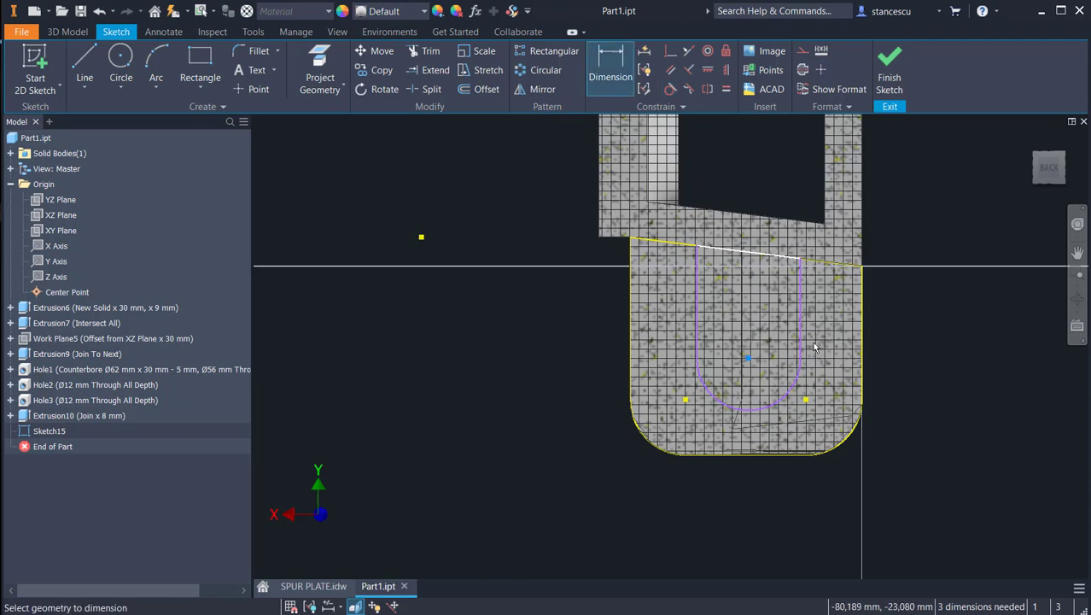
left_click(861, 360)
left_click(937, 363)
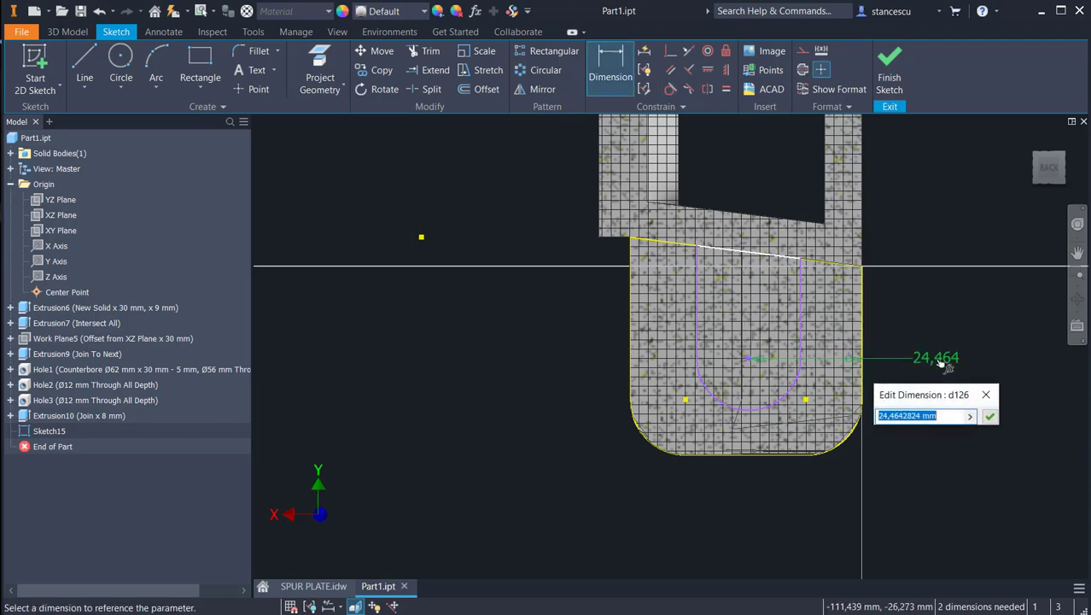
type("30")
key("Return")
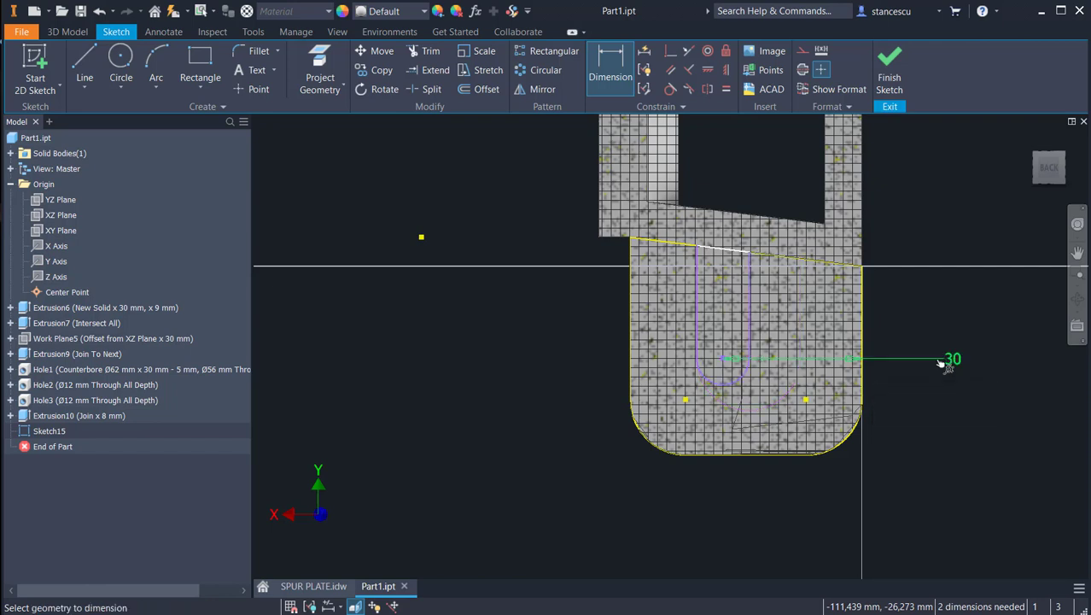
Step: Dimension the radius of the boss outline's arc as 12 mm
left_click(703, 376)
left_click(578, 421)
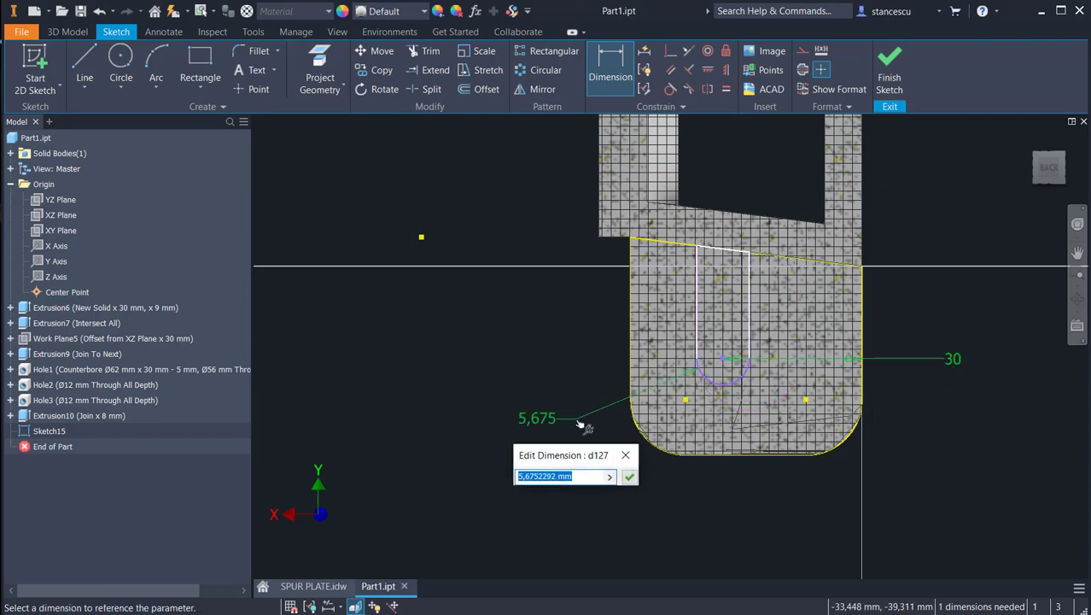
type("12")
key("Return")
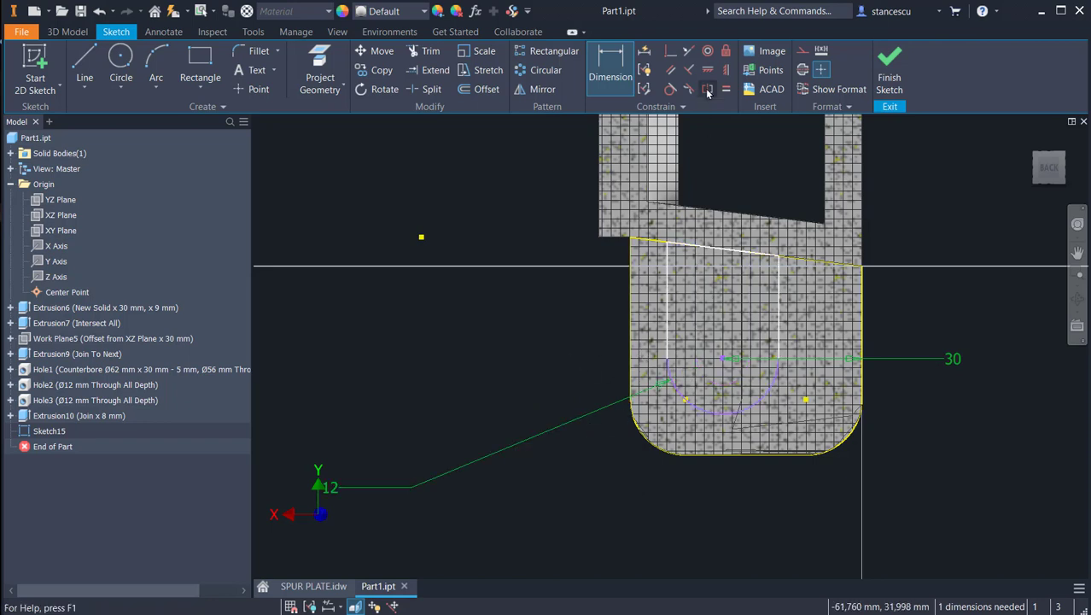
Step: Make the boss arc tangent to the tab's bottom edge and finish the sketch
left_click(670, 89)
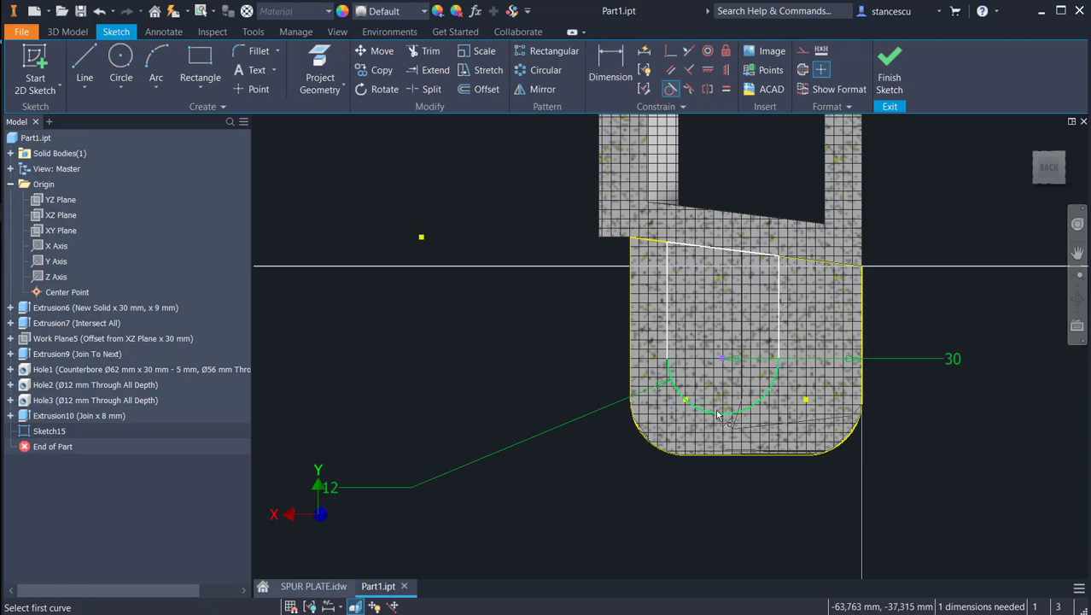
left_click(722, 414)
left_click(724, 456)
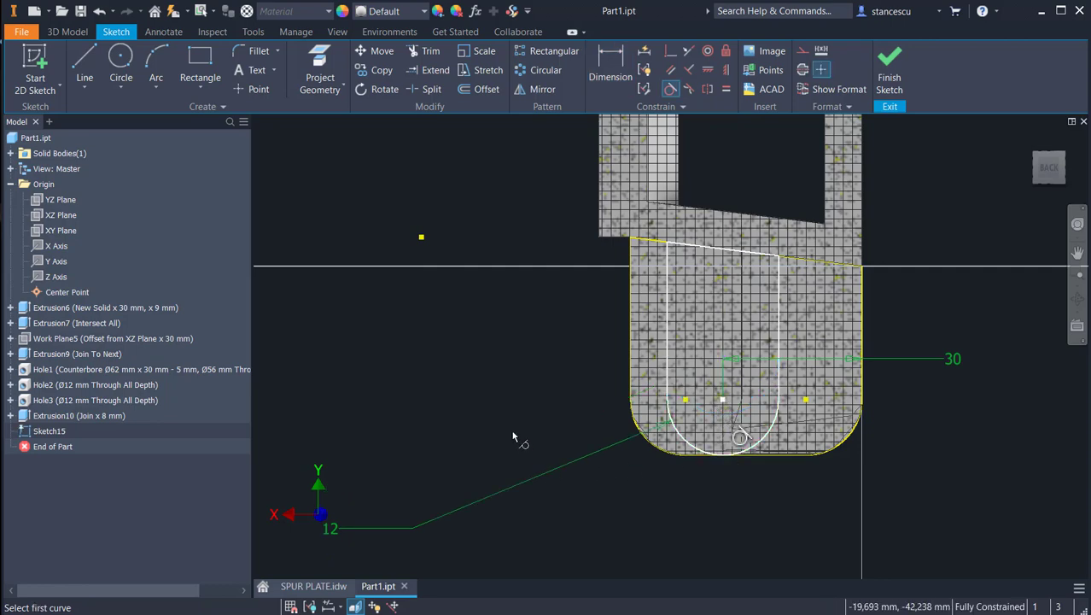
left_click(889, 70)
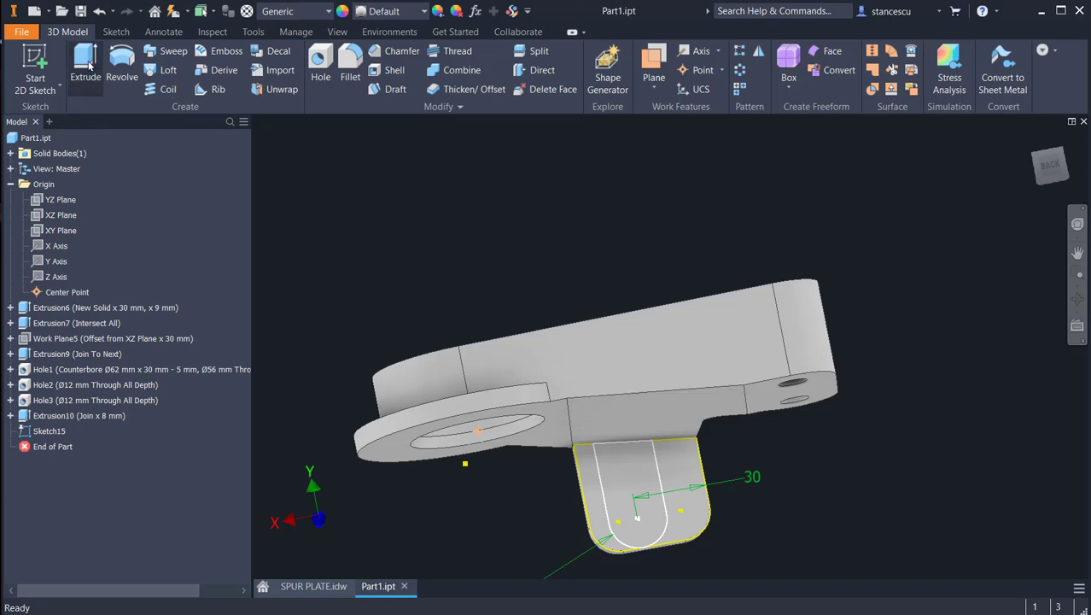
Step: Extrude the U-shaped boss profile by 15-8 mm outward from the tab's back face, joining it to the body
left_click(88, 65)
left_click(627, 474)
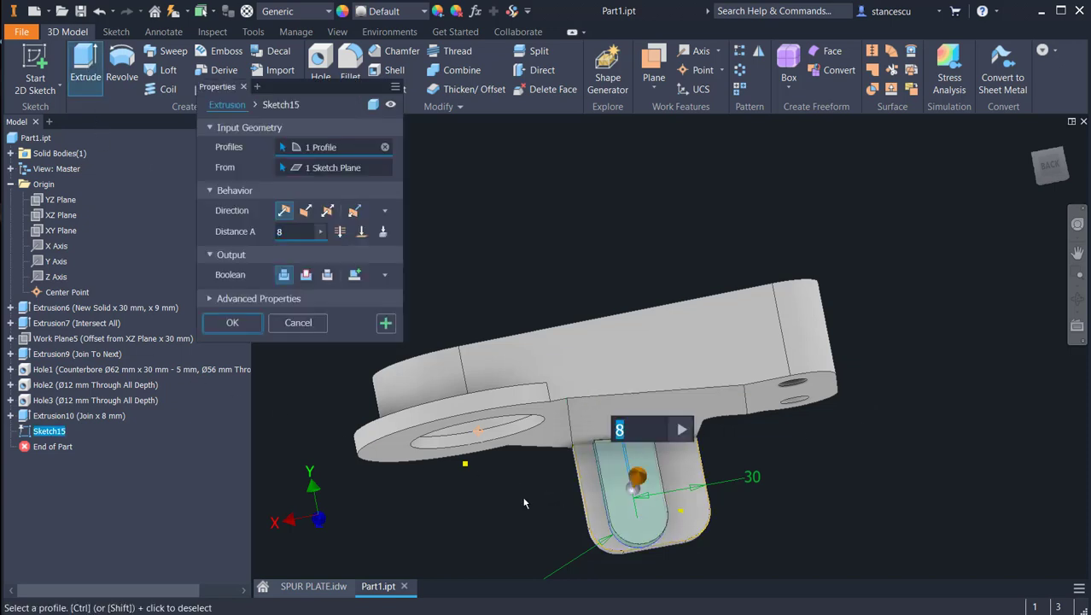
type("15-")
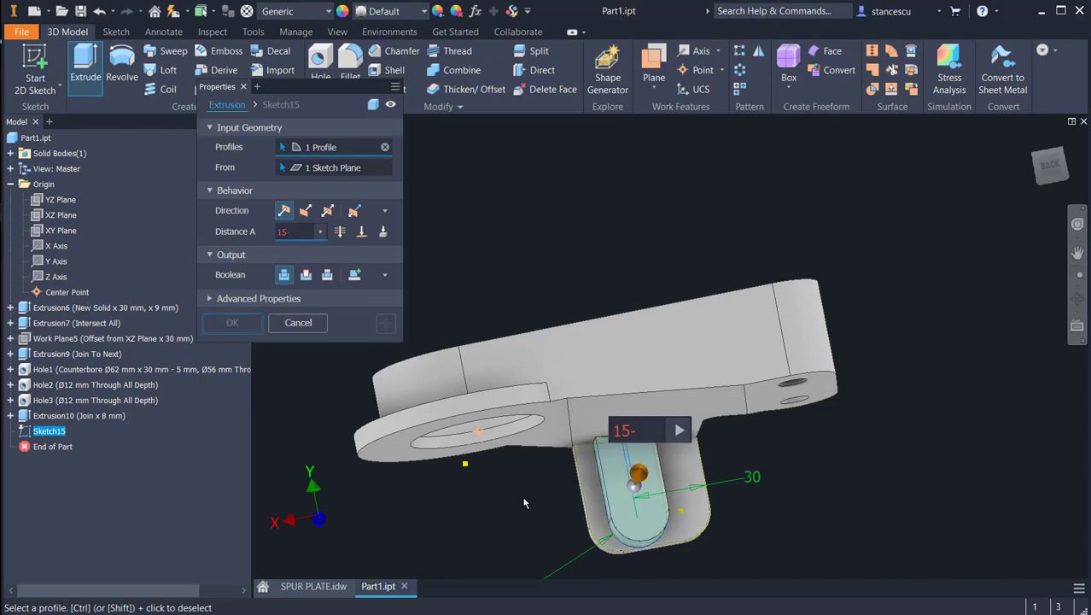
type("8")
key("Return")
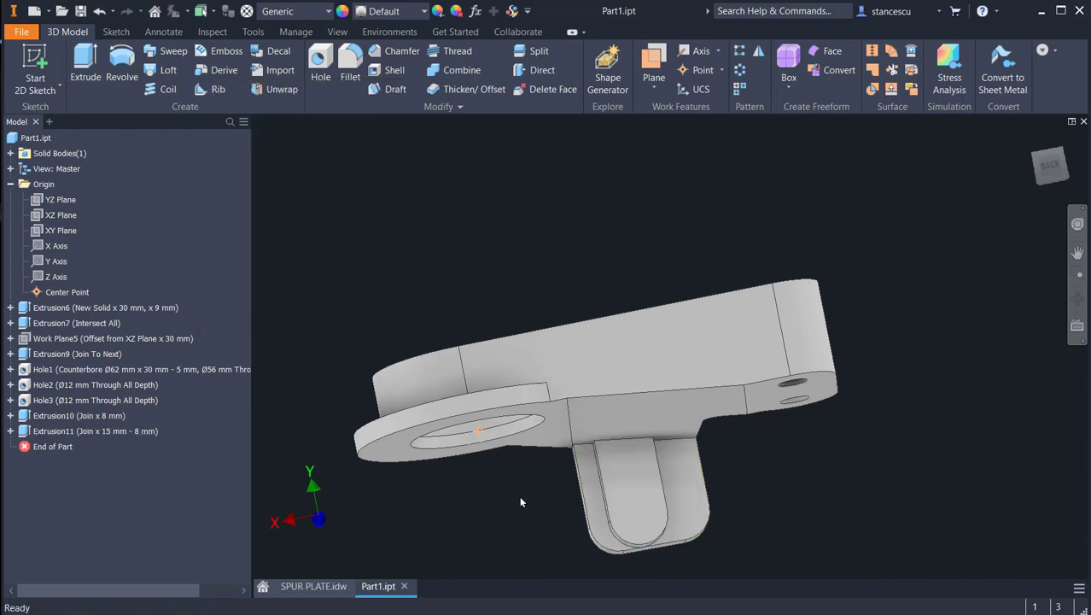
key("F6")
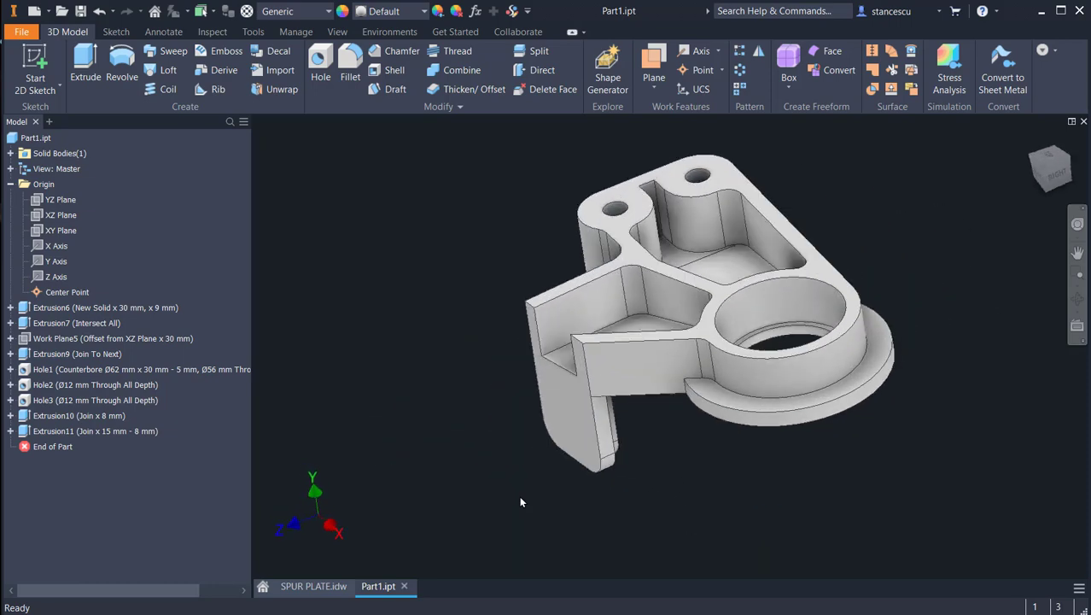
mouse_move(649, 517)
middle_mouse_down("shift")
mouse_move(507, 537)
mouse_move(646, 507)
mouse_move(647, 516)
middle_mouse_up("shift")
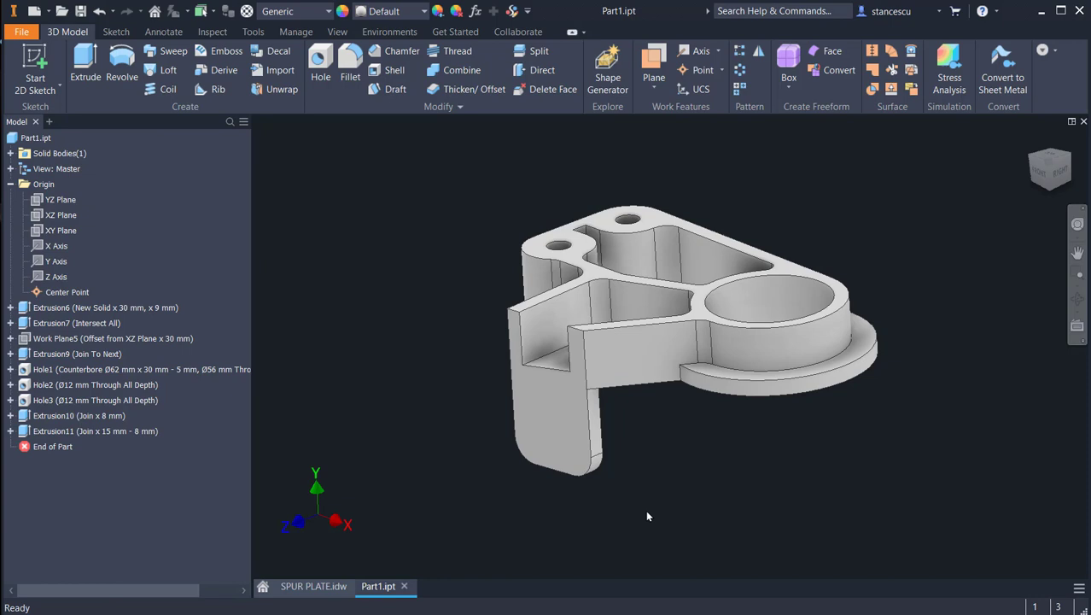
key("F6")
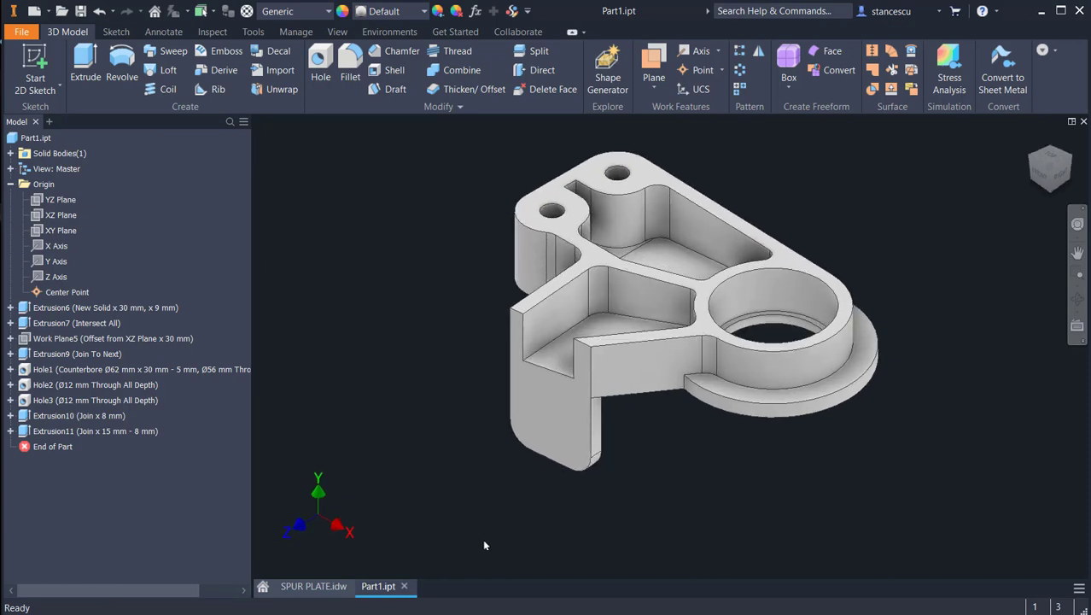
Step: Check SPUR PLATE.idw for the tab hole's thread and chamfer in section B-B and the large bore's chamfer, and return to Part1.ipt
left_click(298, 591)
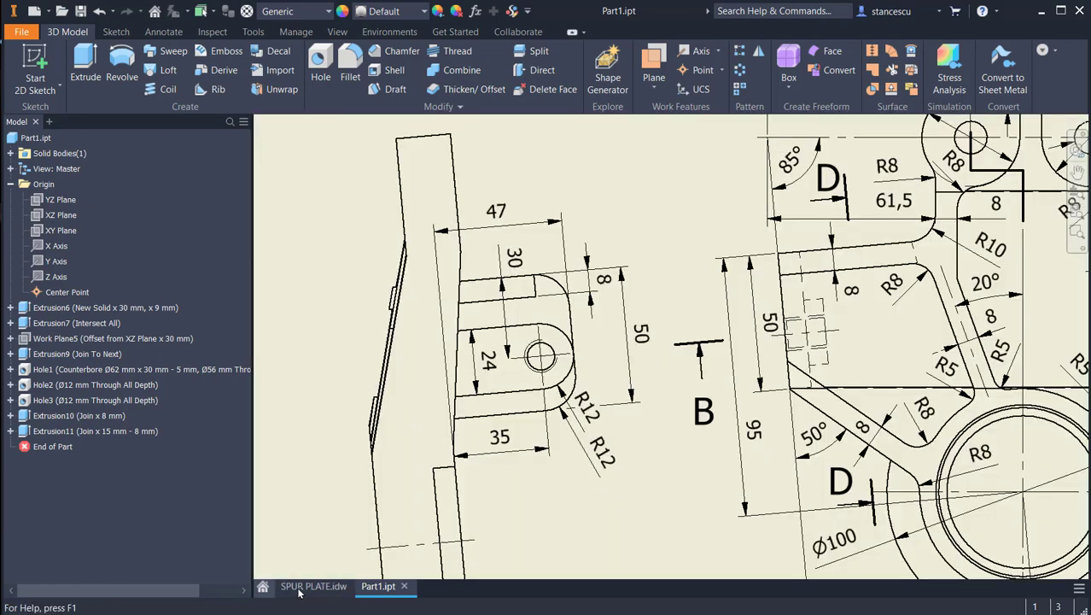
mouse_move(618, 332)
middle_mouse_down()
mouse_move(625, 343)
mouse_move(565, 613)
middle_mouse_up()
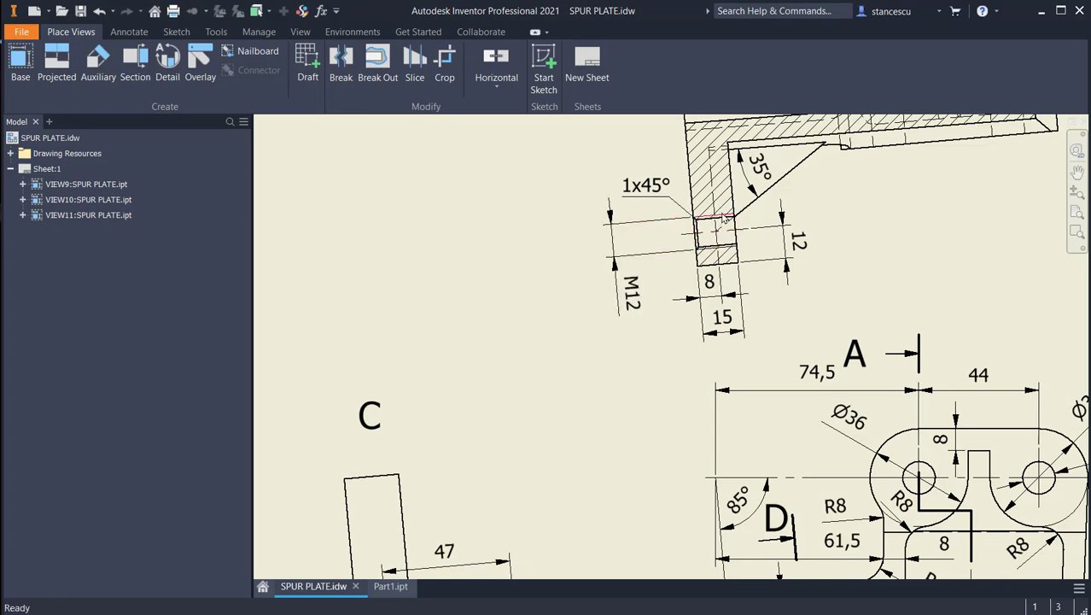
scroll(619, 395, "down", 3)
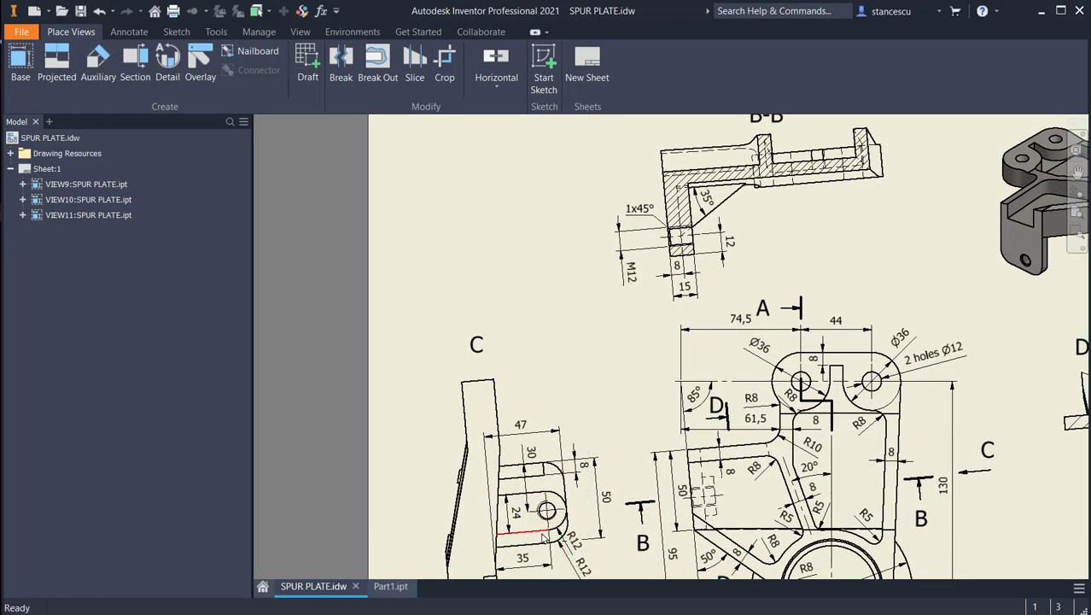
scroll(645, 211, "up", 3)
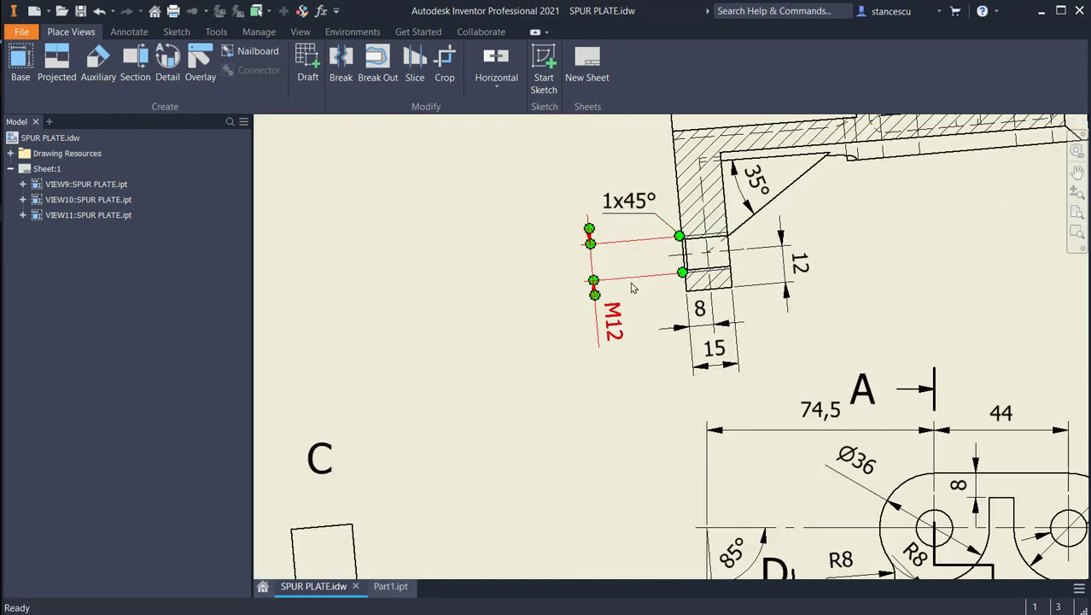
scroll(619, 286, "down", 2)
mouse_move(568, 359)
middle_mouse_down()
mouse_move(441, 270)
mouse_move(330, 152)
middle_mouse_up()
middle_click_drag(784, 407, 458, 302)
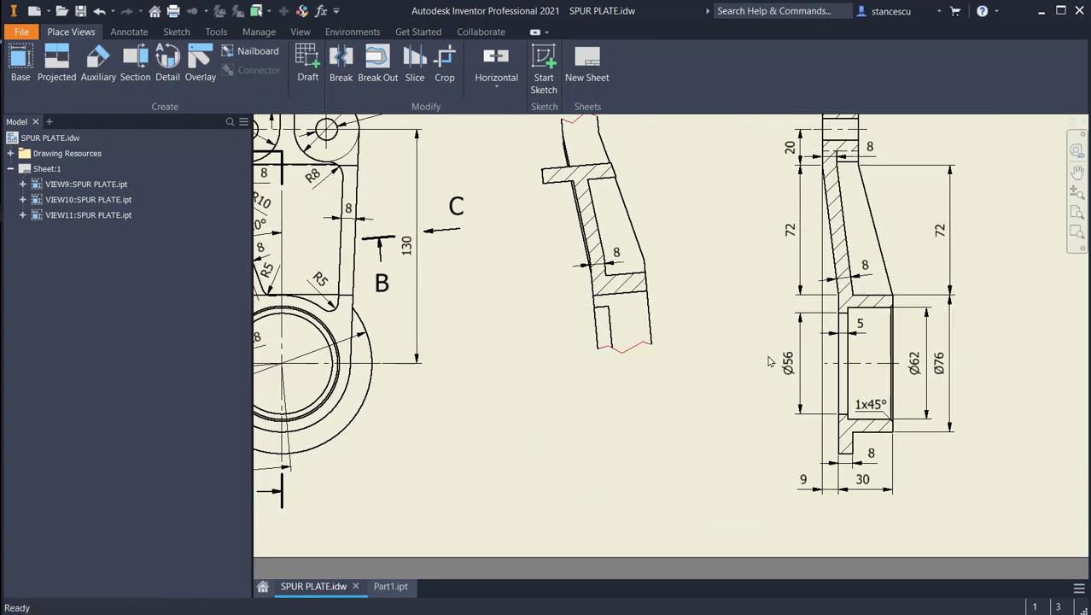
scroll(875, 425, "up", 3)
scroll(882, 419, "up", 3)
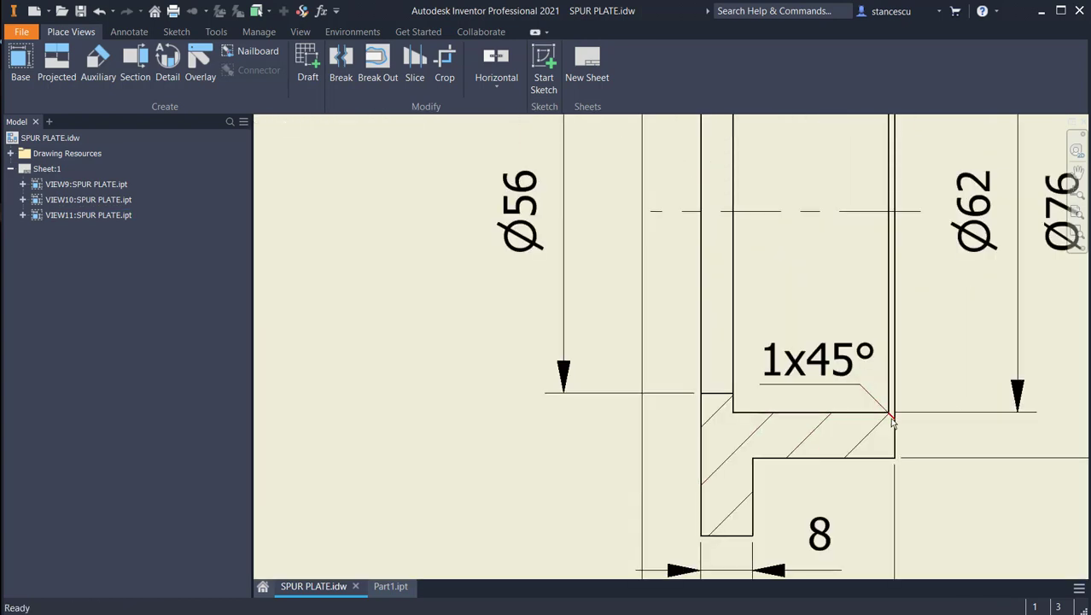
left_click(390, 586)
middle_click_drag(412, 454, 457, 437)
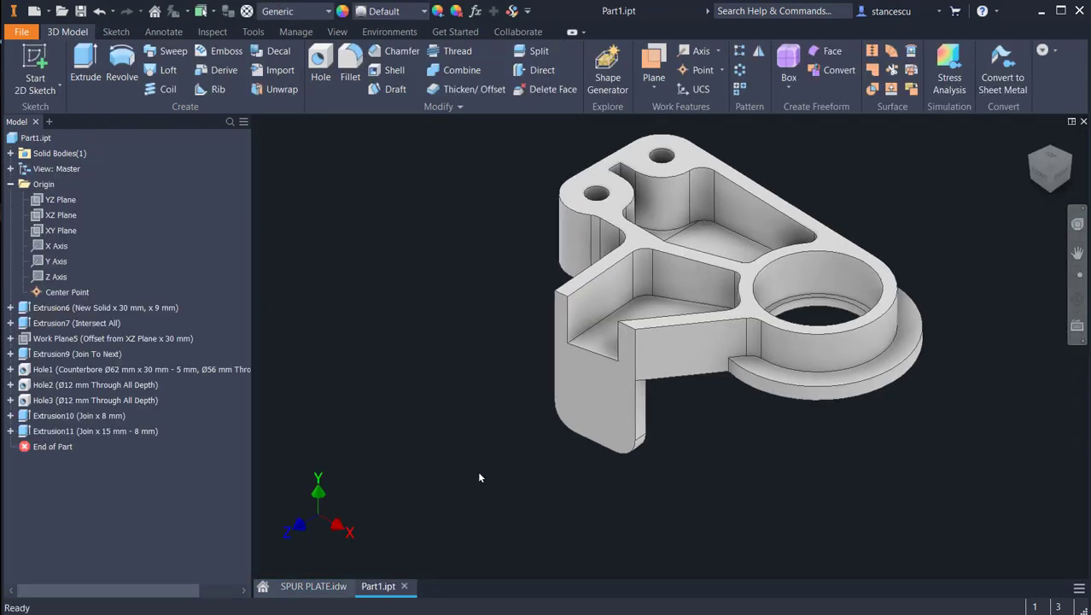
Step: Place a hole on the boss's flat outer face, concentric with the boss's rounded end
middle_click_drag(757, 503, 552, 451, "shift")
left_click(320, 65)
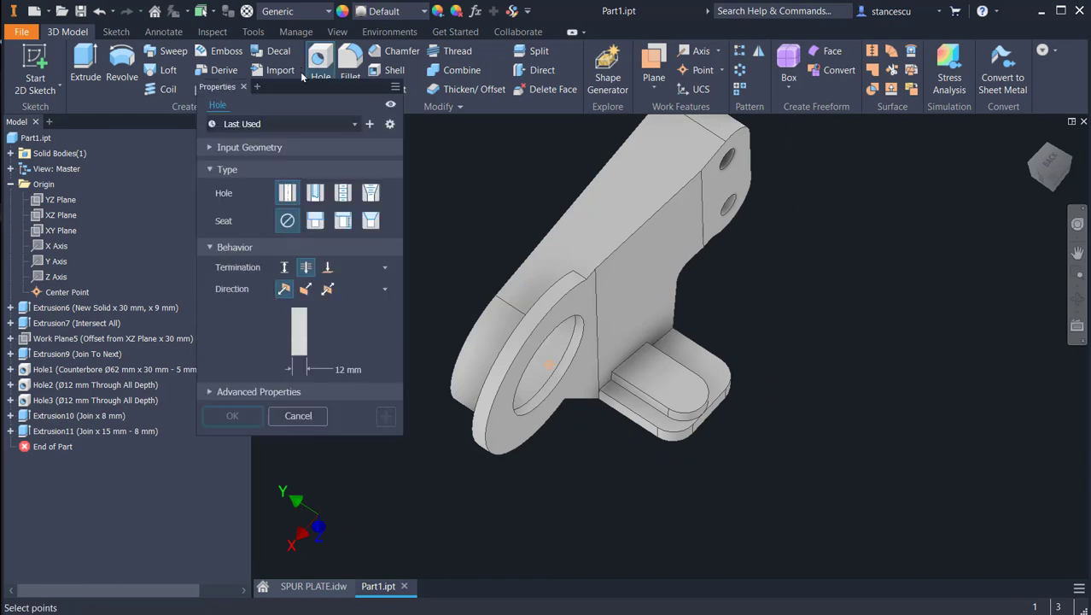
left_click(657, 391)
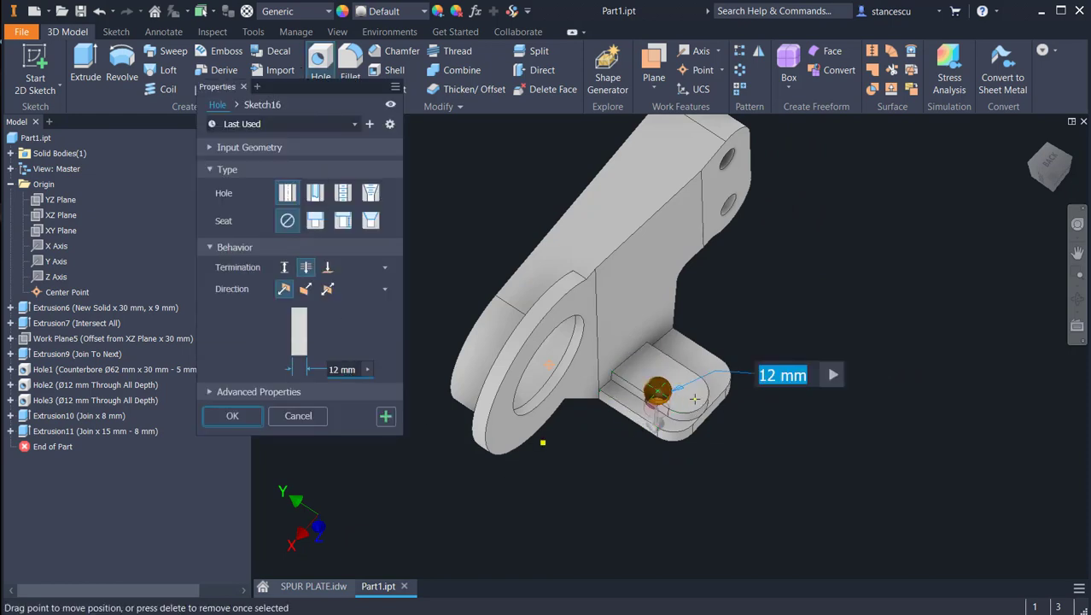
left_click(690, 415)
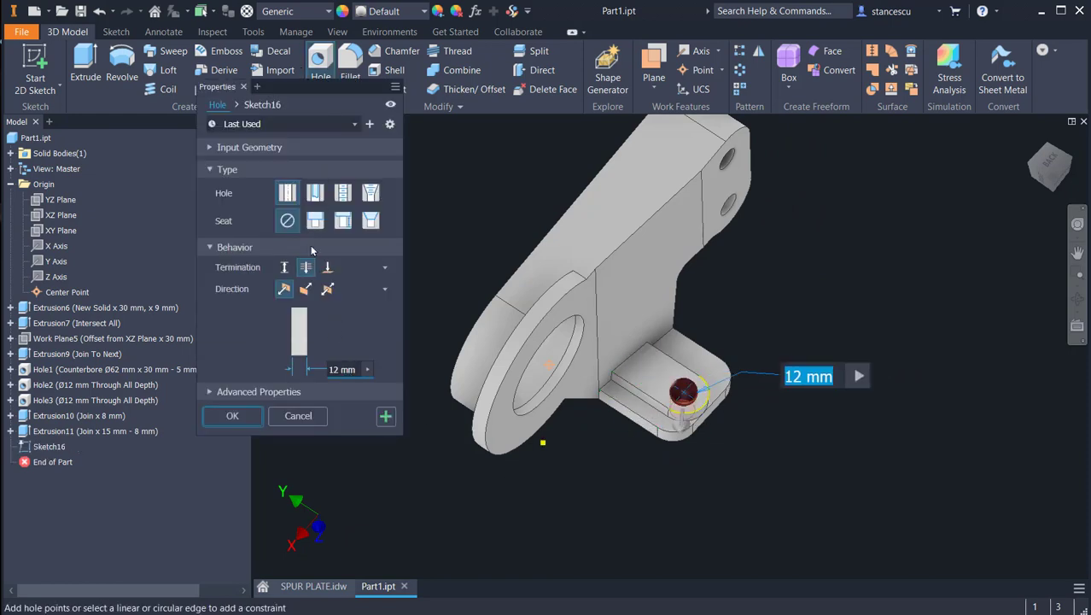
Step: Make the hole a through-all tapped hole with a full-depth ISO Metric profile thread, size 12, M12x1.75, class 6H
left_click(342, 198)
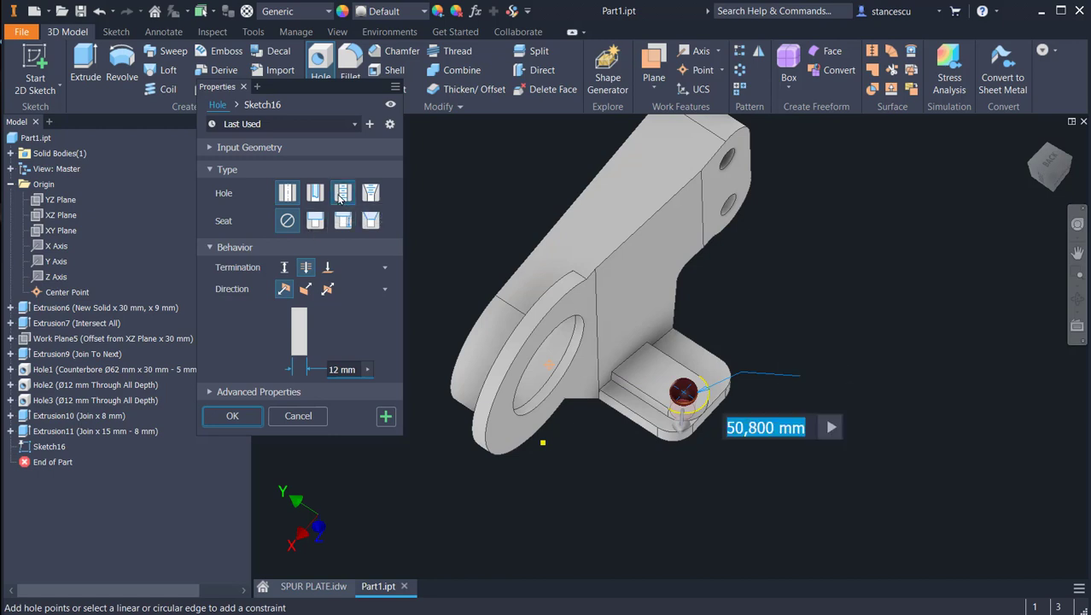
left_click(346, 267)
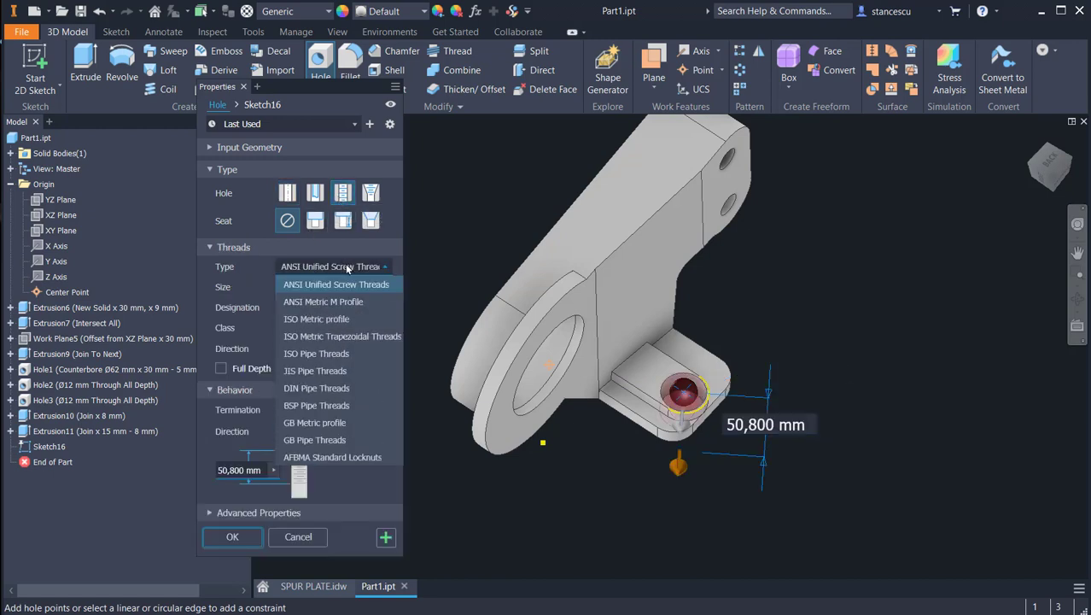
left_click(315, 320)
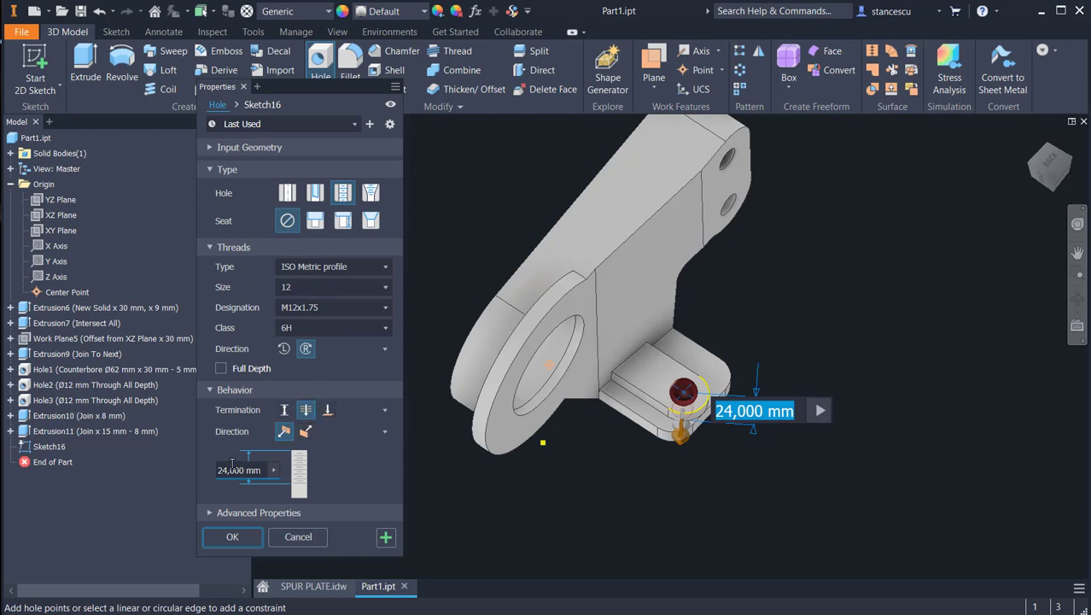
left_click(221, 369)
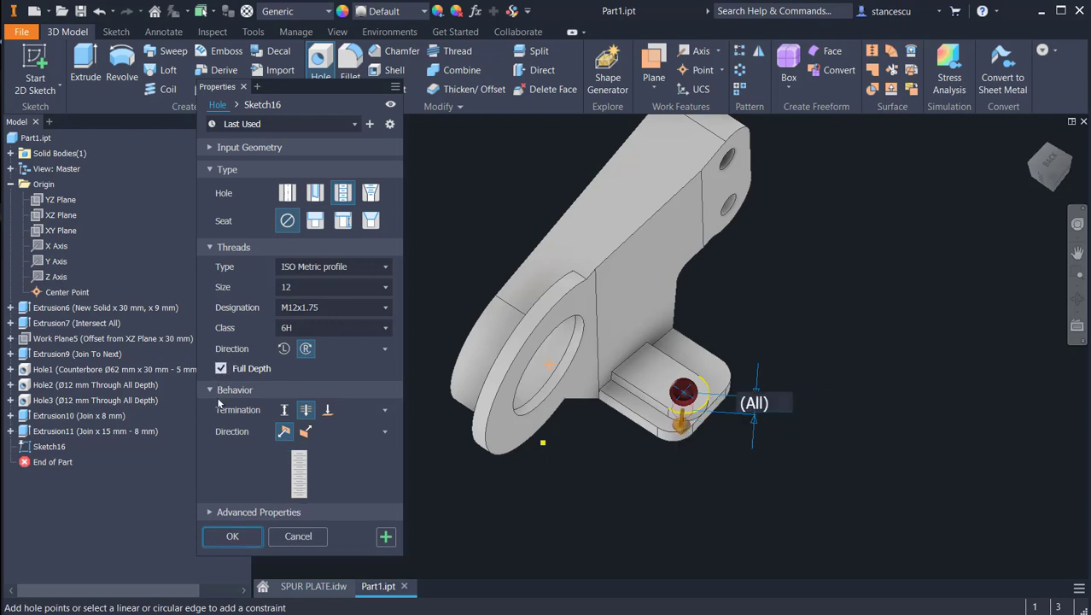
left_click(226, 538)
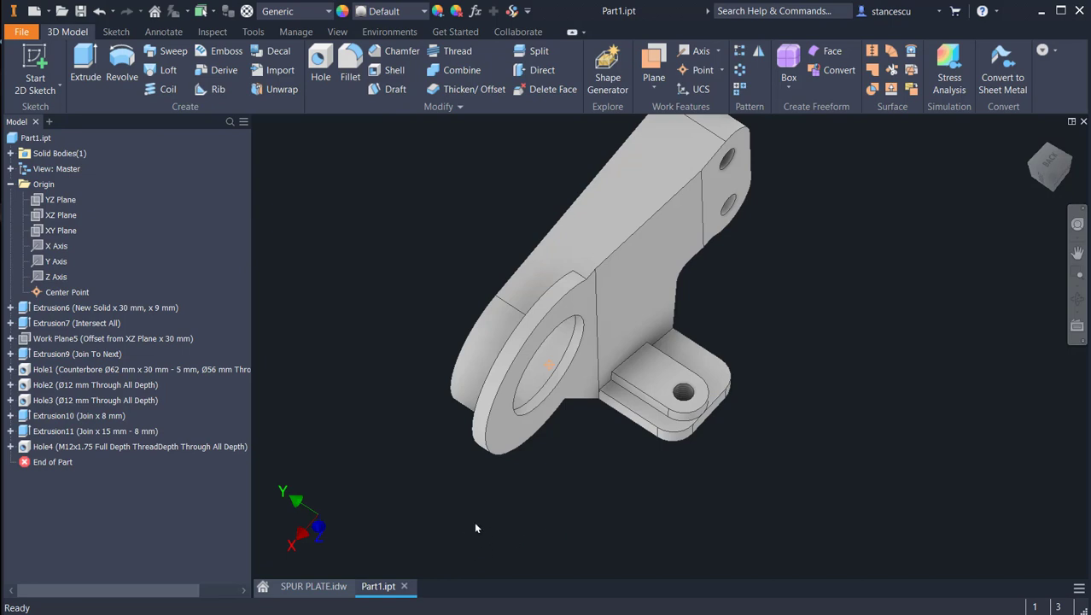
Step: Chamfer the threaded hole's edge on the tab's front face and the large bore's rim edge by 1 mm
middle_click_drag(475, 524, 606, 433, "shift")
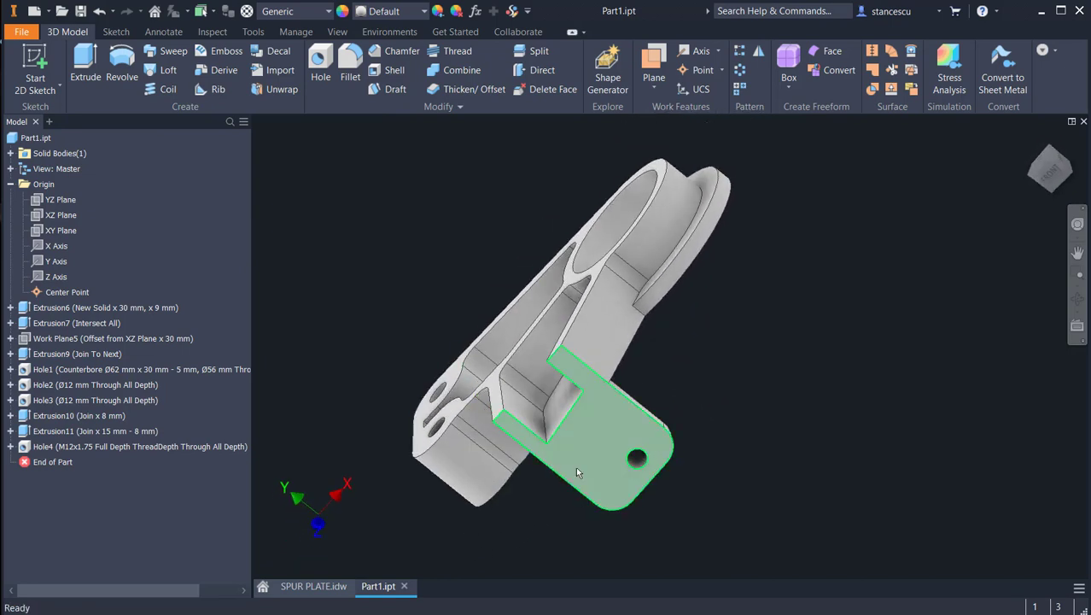
scroll(664, 472, "up", 3)
left_click(600, 472)
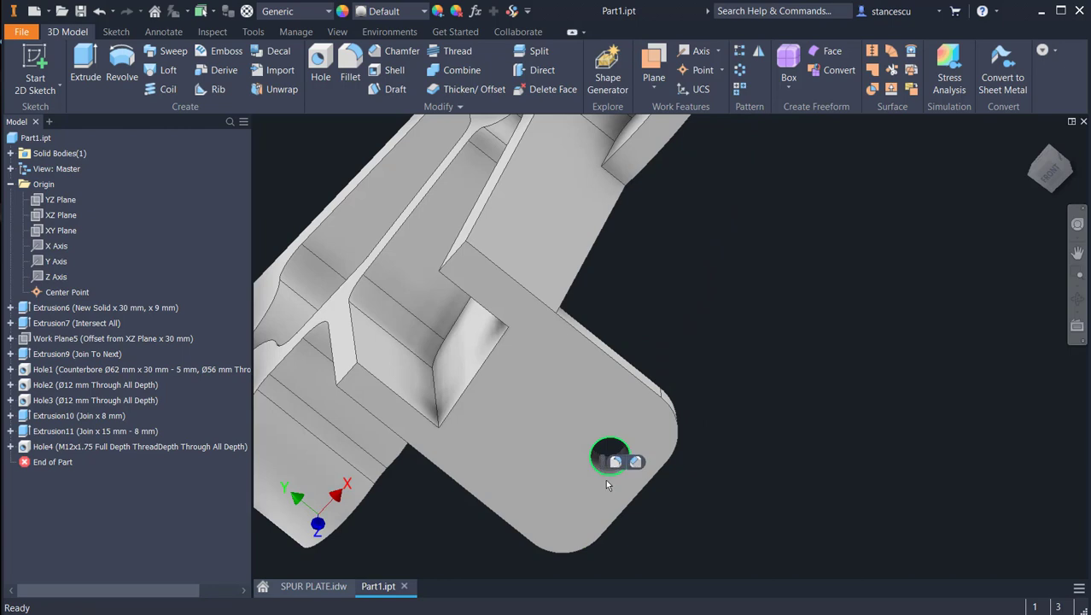
key("ctrl+shift+k")
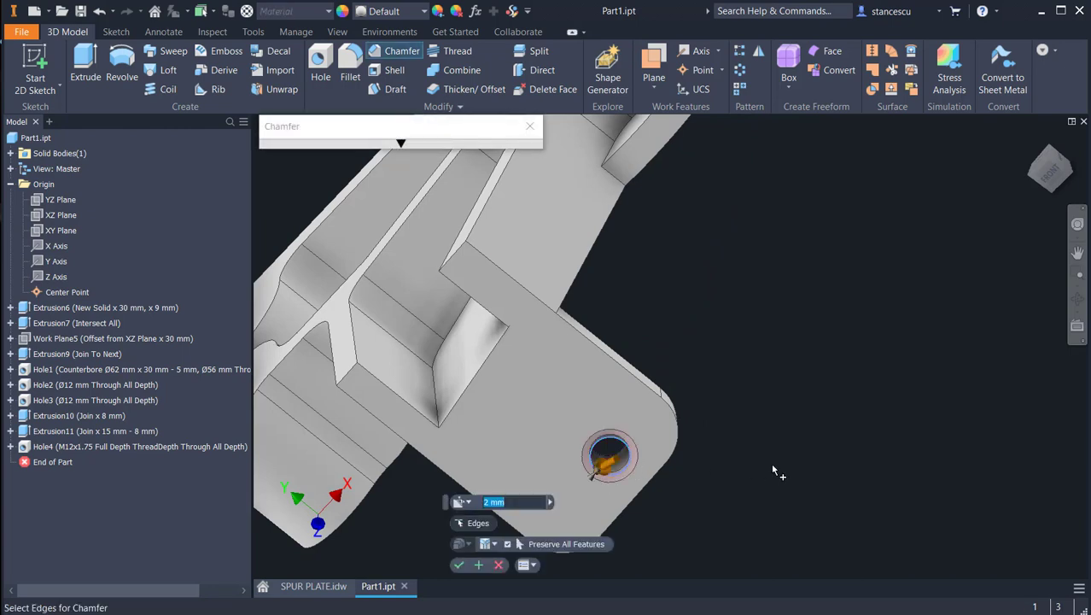
middle_click_drag(768, 376, 596, 412, "shift")
left_click(584, 310)
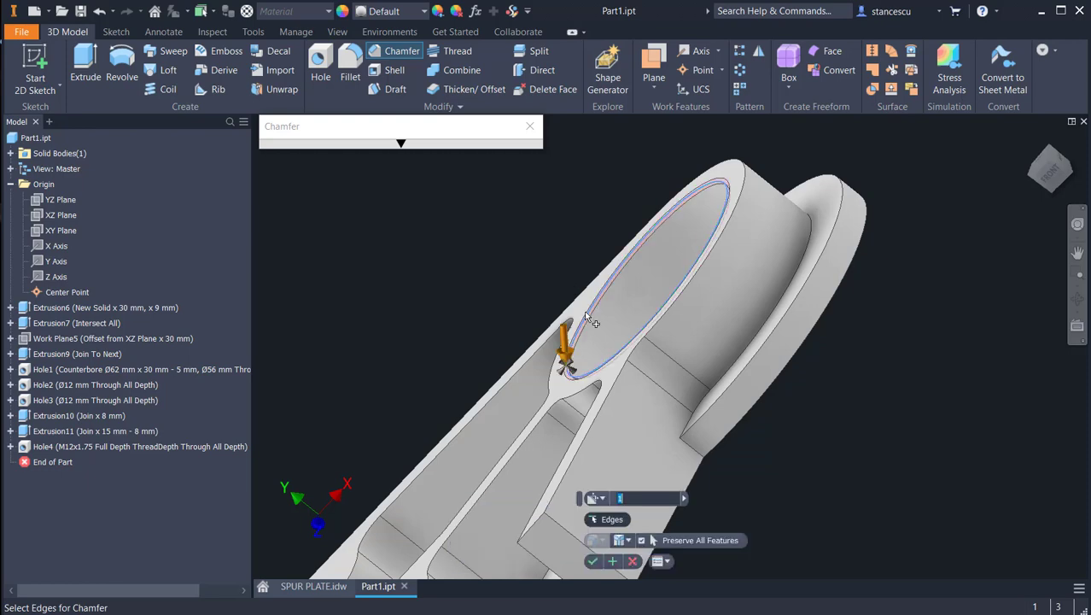
left_click(592, 562)
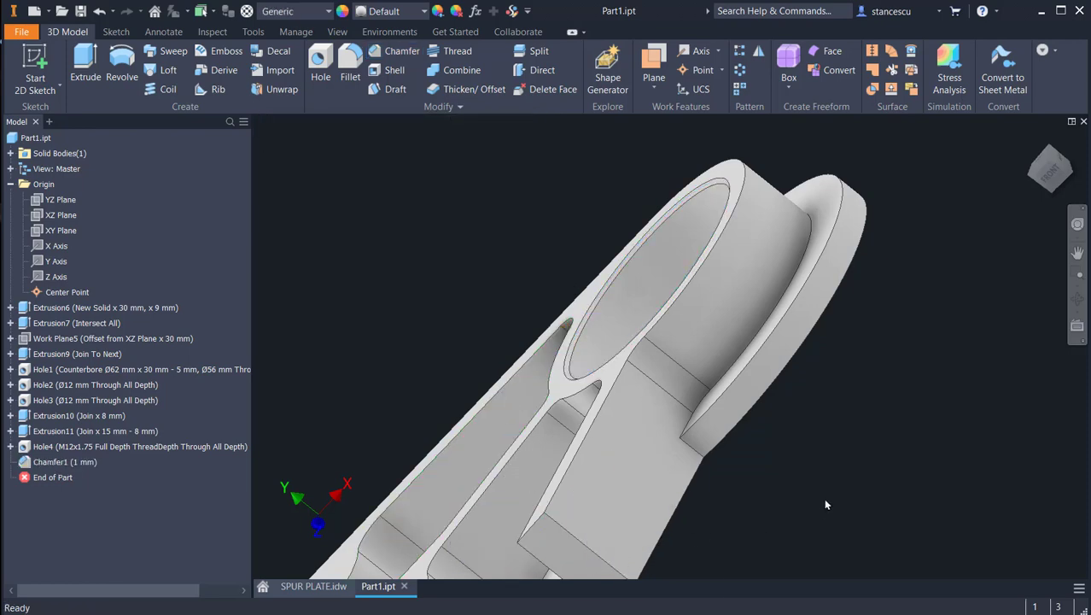
key("F6")
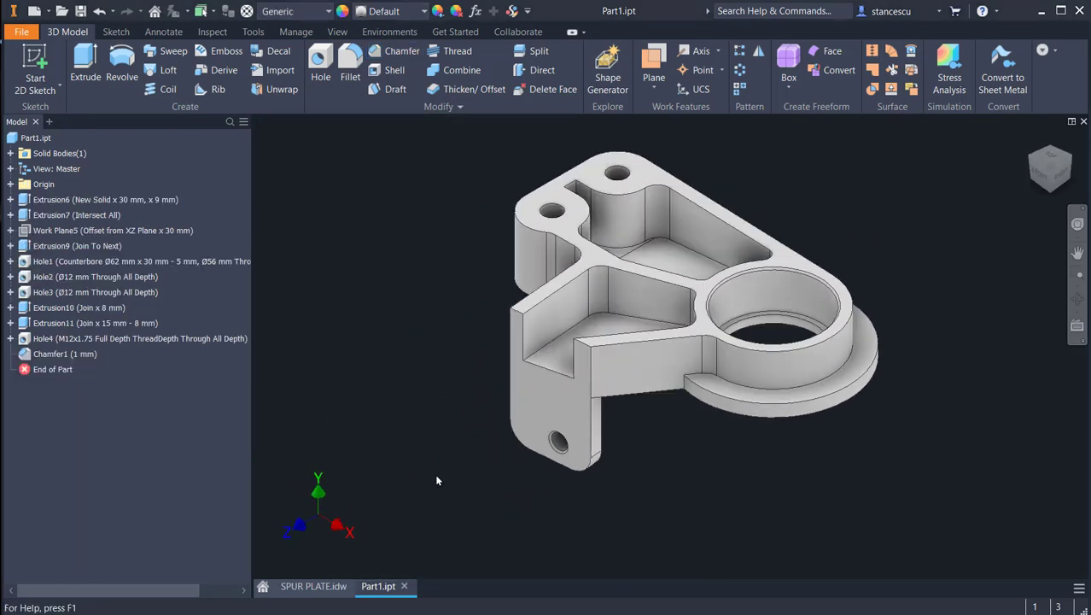
Step: Check SPUR PLATE.idw for the gusset's angle and extents in section B-B and its shape in the isometric views, and return to Part1.ipt
left_click(307, 586)
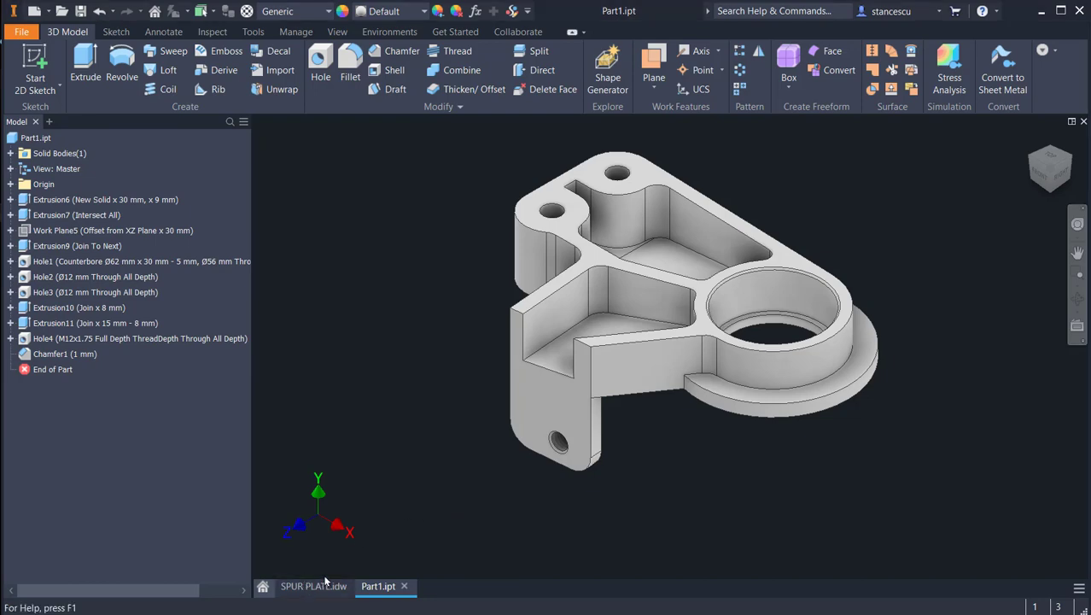
scroll(505, 229, "down", 3)
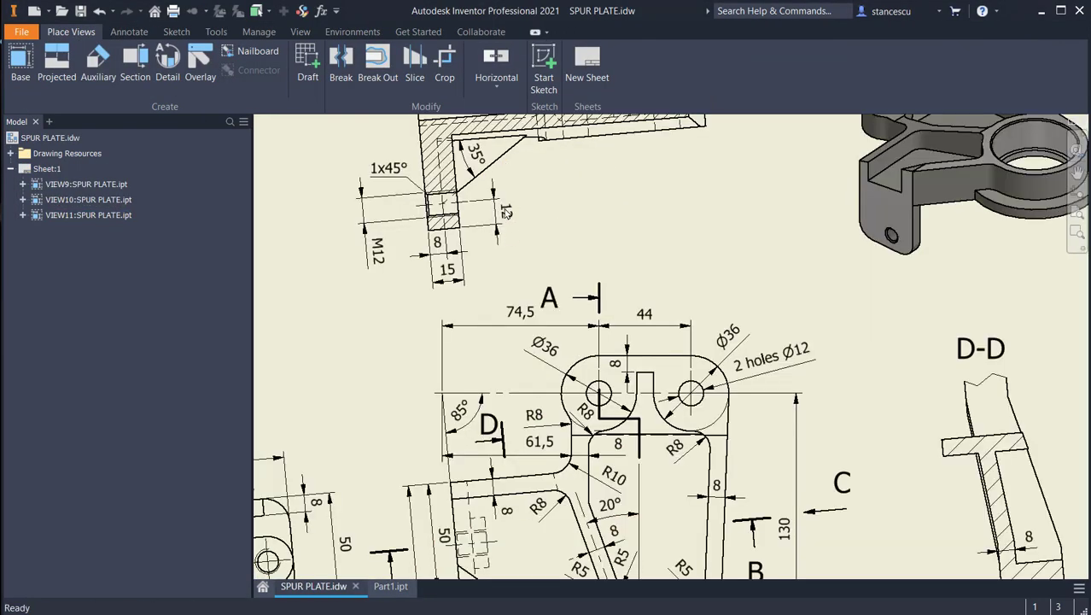
middle_click_drag(515, 188, 555, 294)
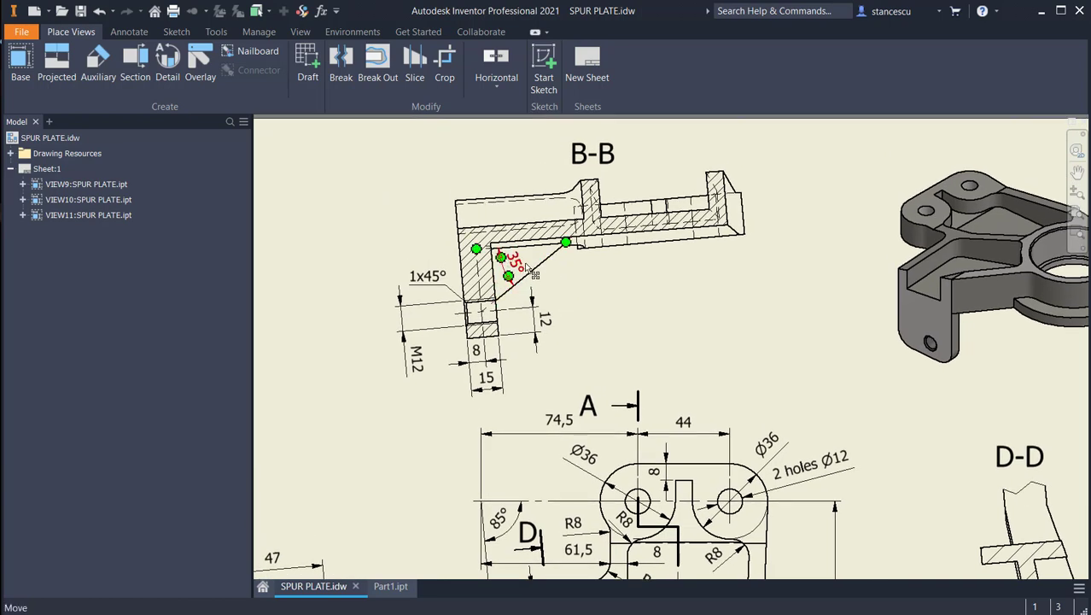
scroll(524, 288, "down", 3)
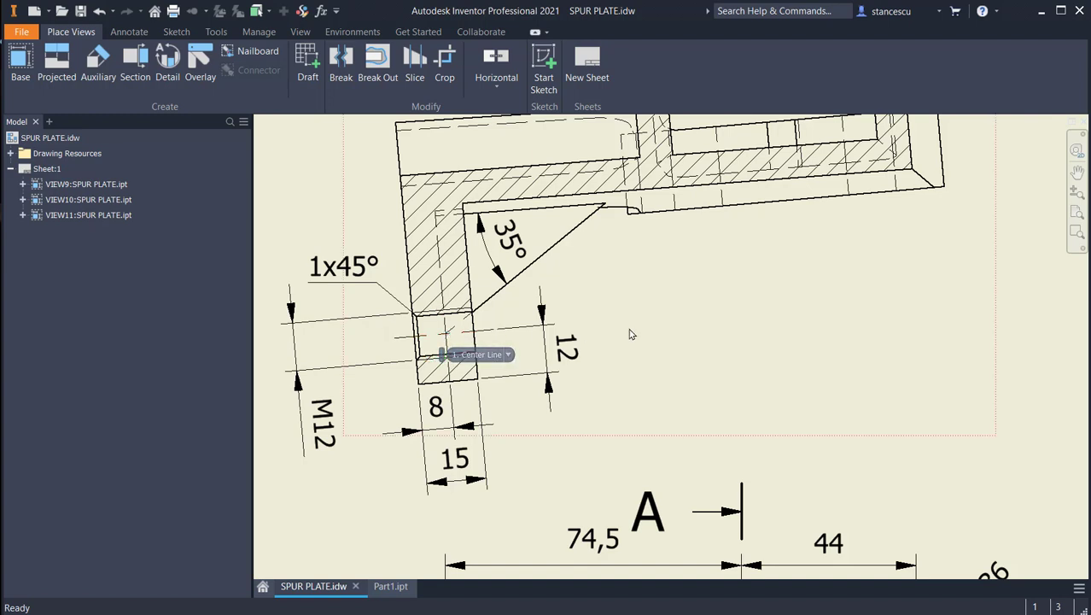
scroll(669, 345, "up", 2)
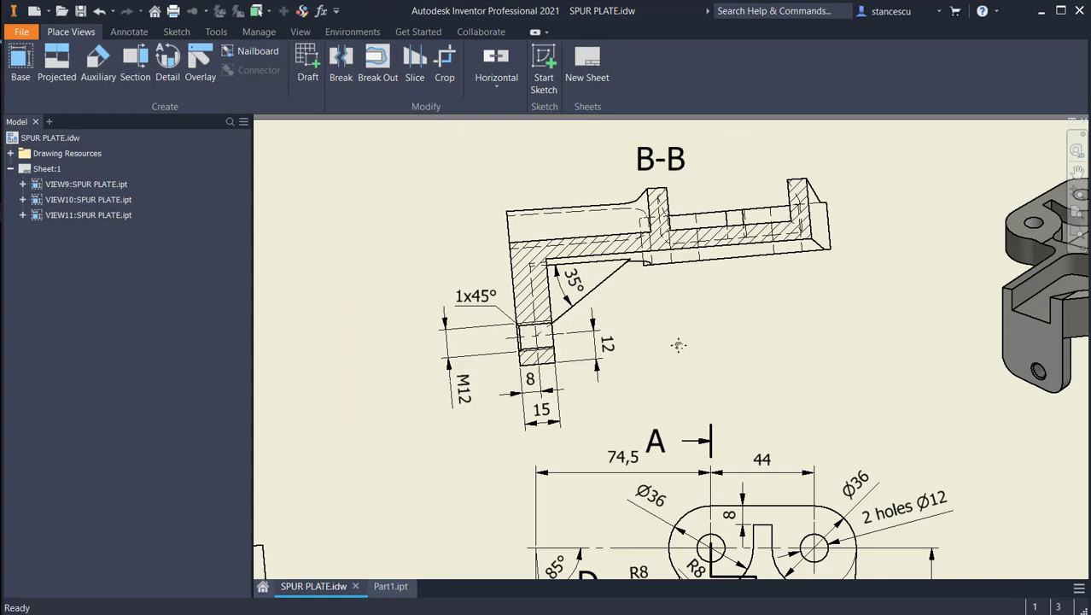
middle_click_drag(678, 344, 726, 285)
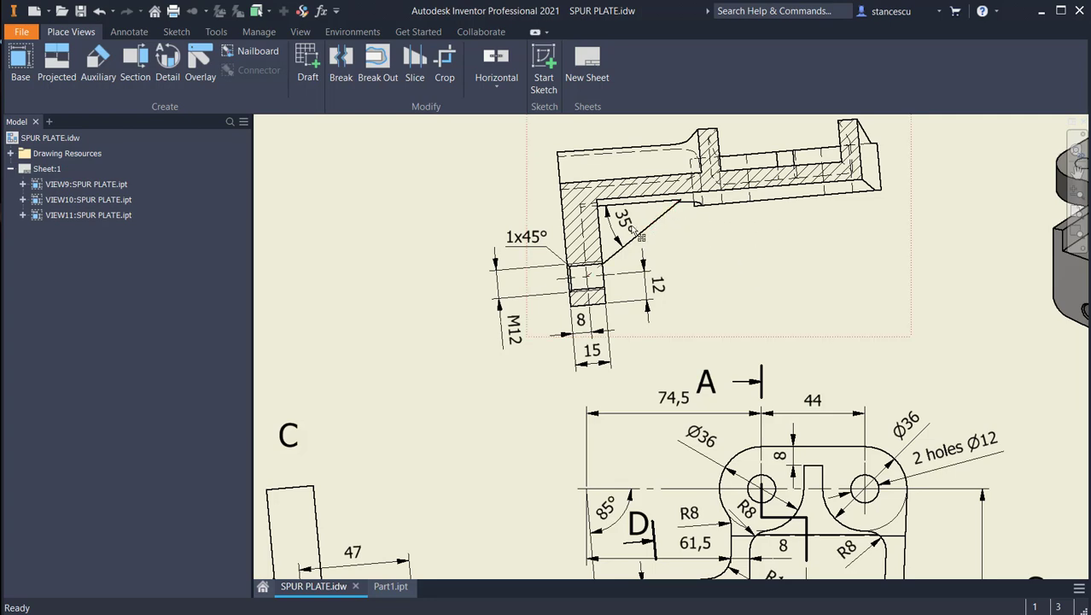
scroll(767, 319, "down", 3)
middle_click_drag(823, 299, 506, 316)
middle_click_drag(746, 339, 695, 352)
scroll(907, 292, "up", 3)
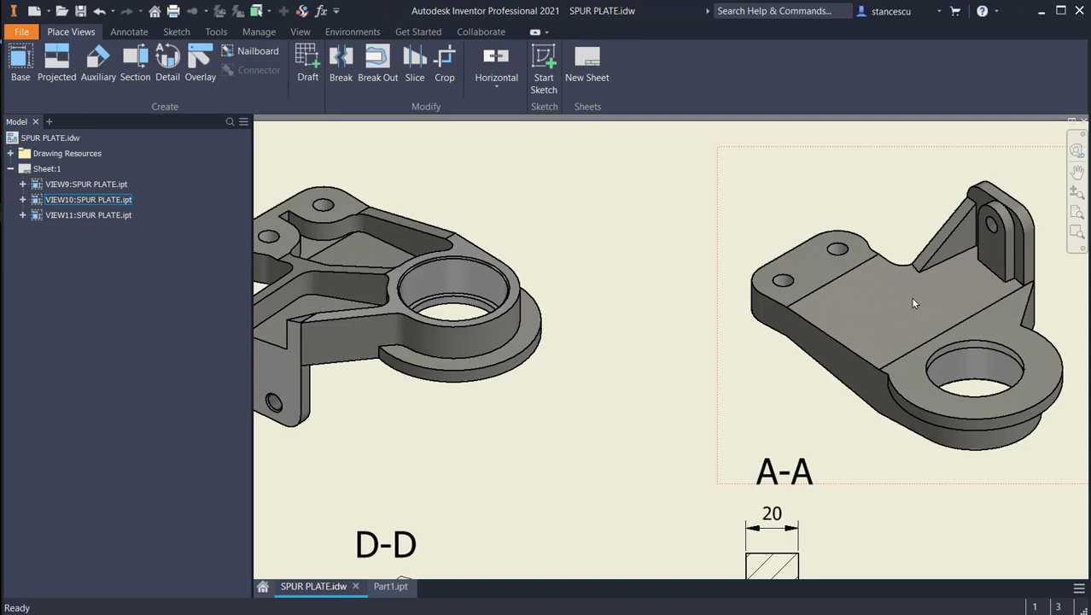
left_click(391, 587)
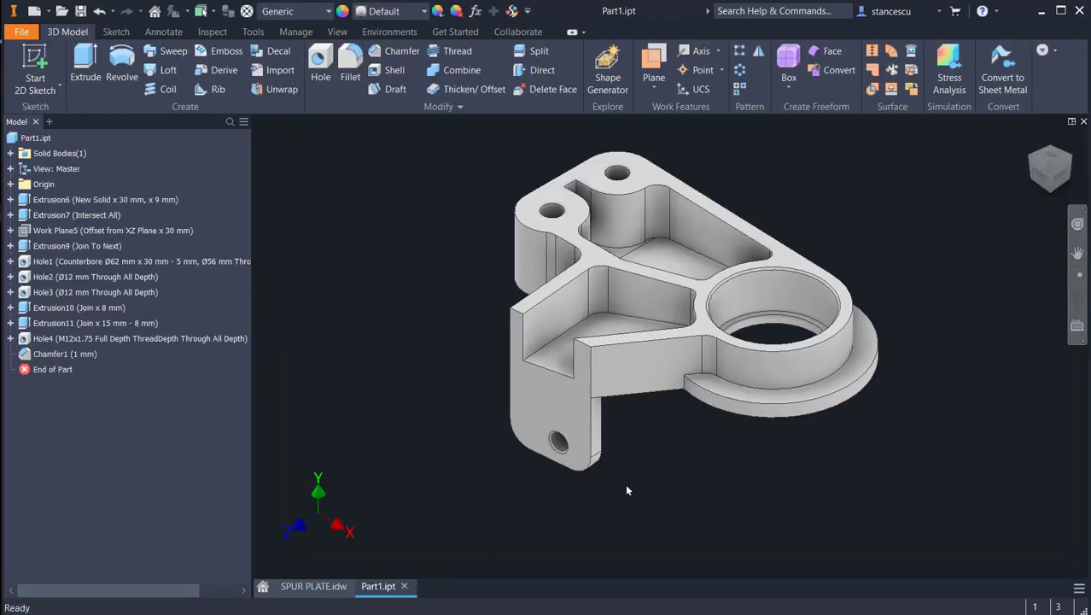
Step: Start a sketch on the tab's narrow side face and draw a sloping gusset line from the plate's face edge to the tab's back edge
middle_click_drag(627, 490, 512, 319, "shift")
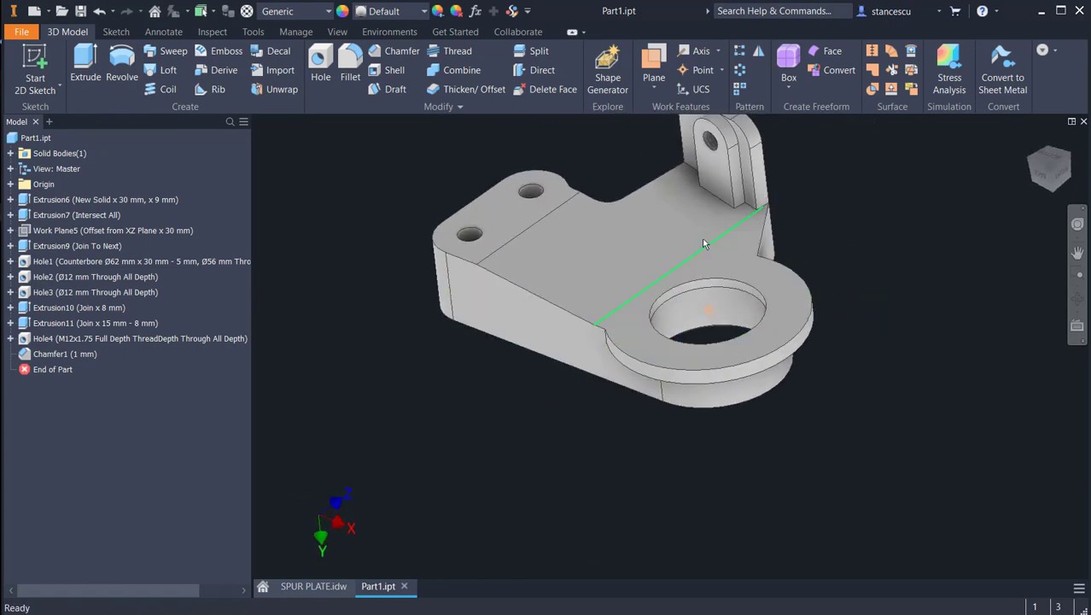
middle_click_drag(688, 234, 632, 344, "shift")
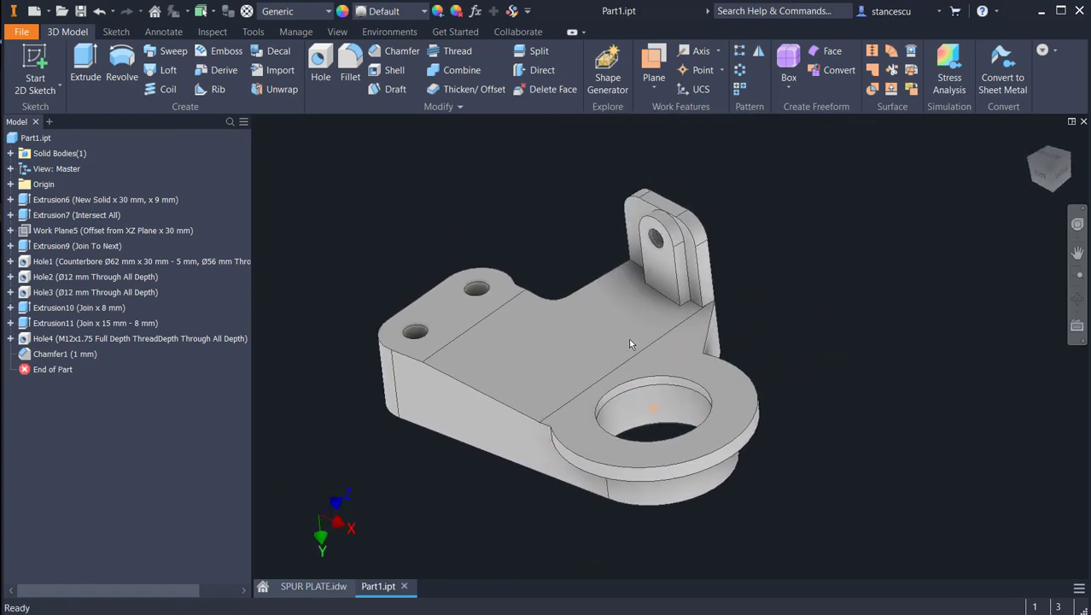
scroll(713, 286, "up", 3)
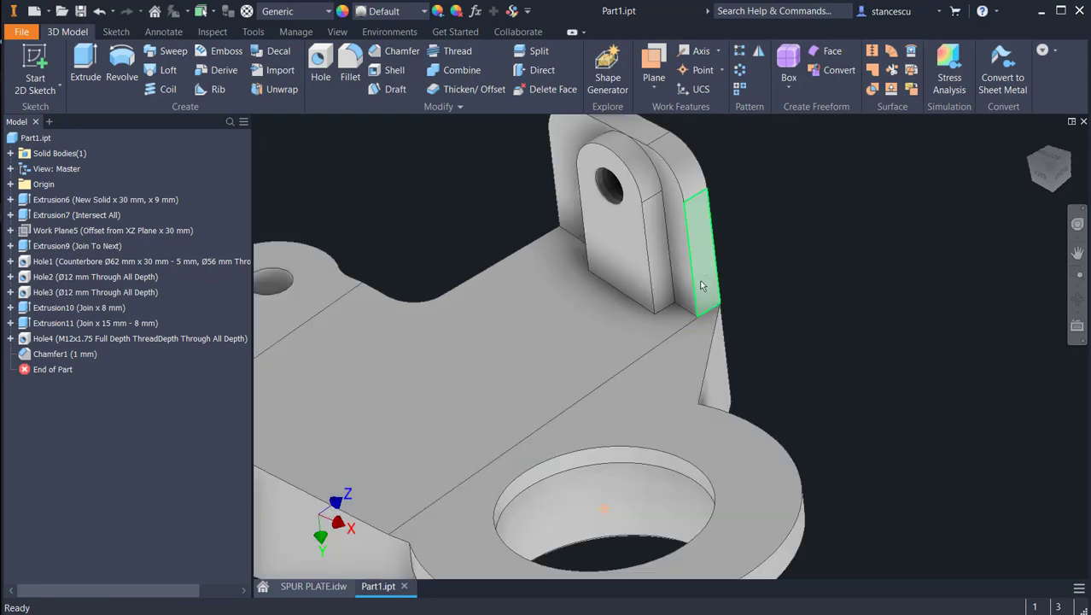
left_click(702, 286)
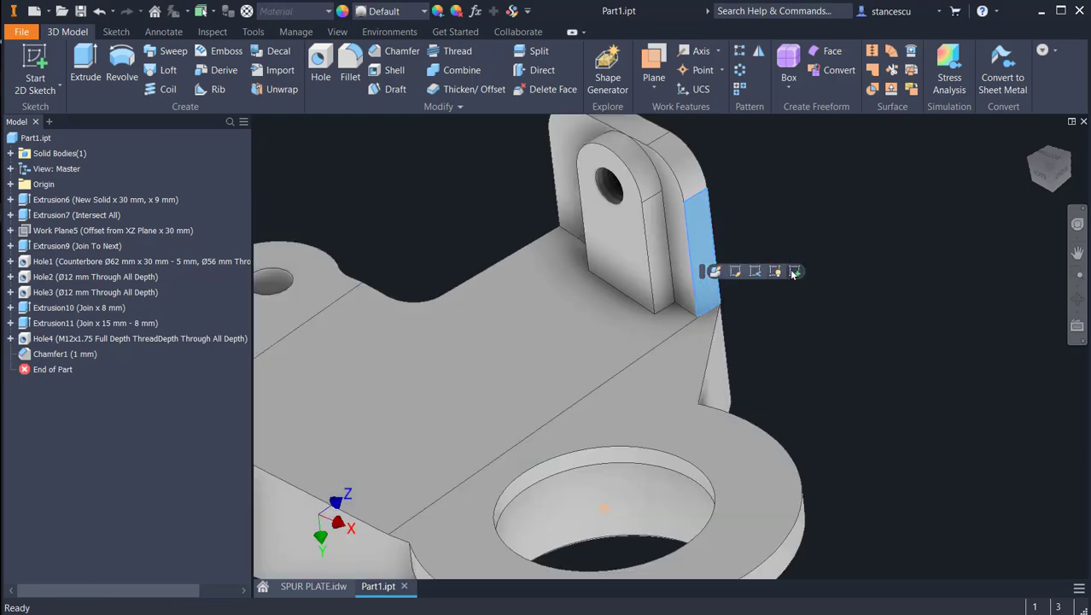
left_click(794, 271)
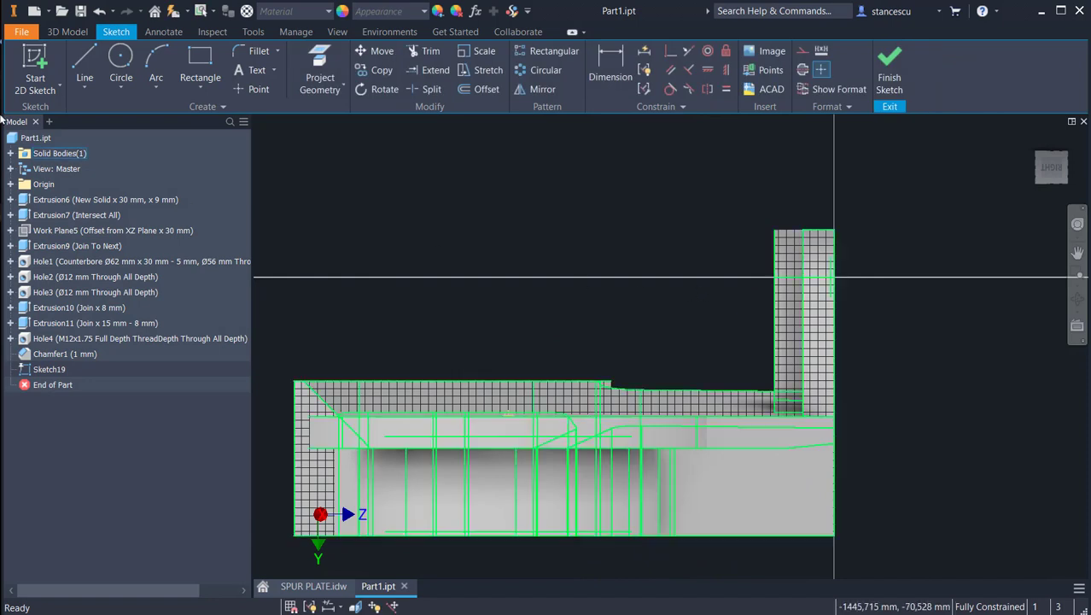
left_click(85, 64)
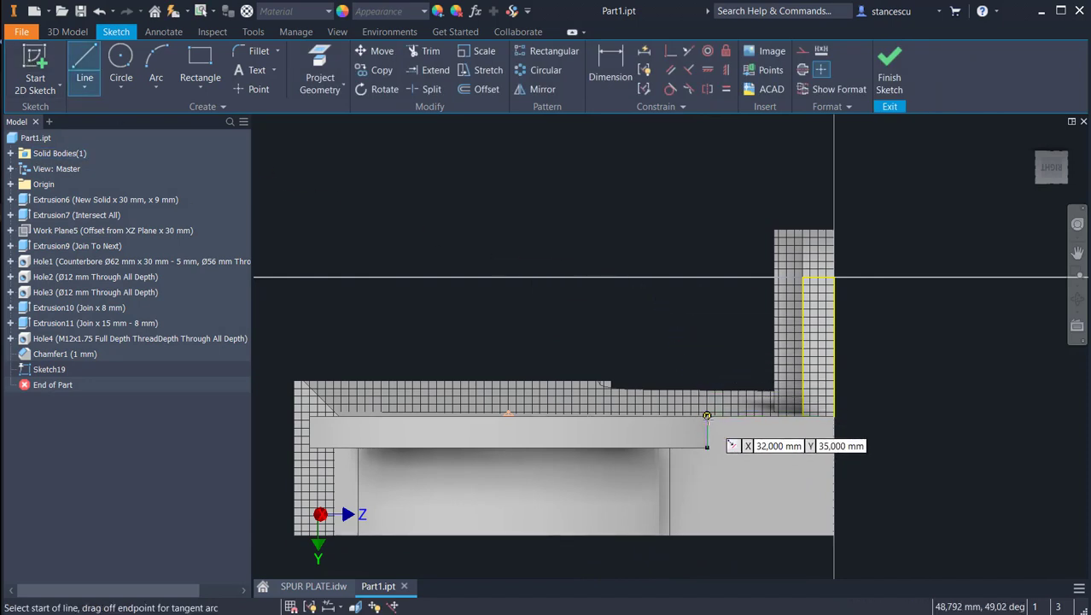
left_click(707, 416)
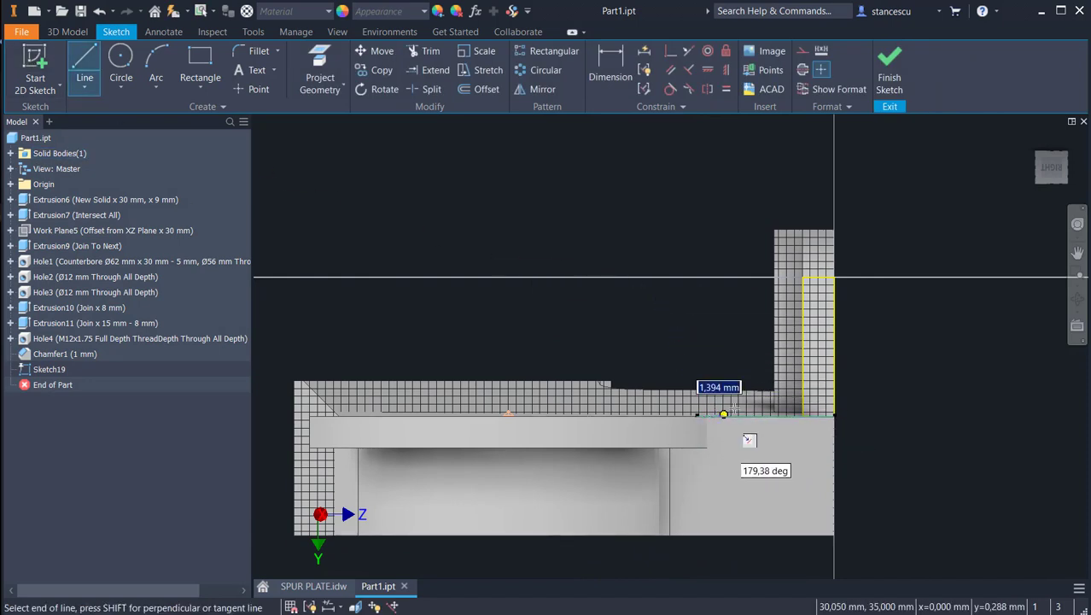
double_click(803, 339)
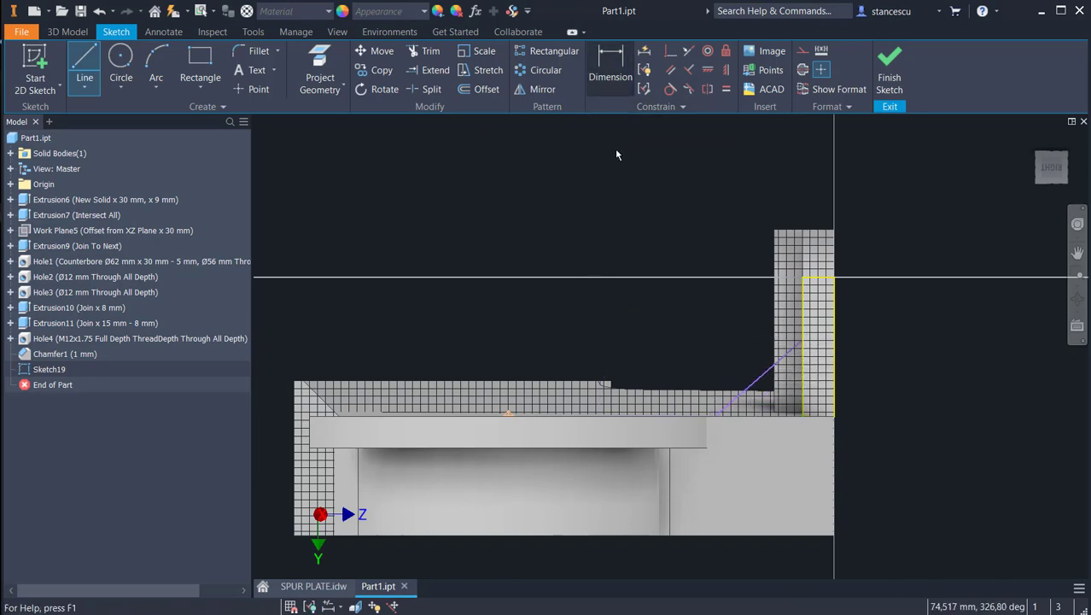
Step: Dimension the angle between the gusset line and the plate's face edge as 35 degrees
key("d")
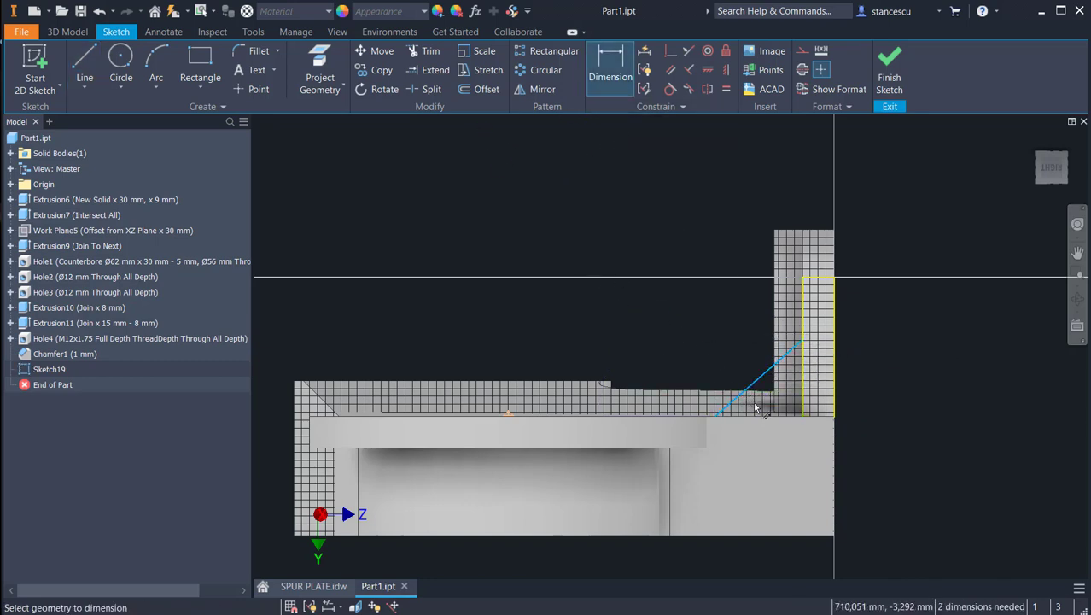
left_click(762, 418)
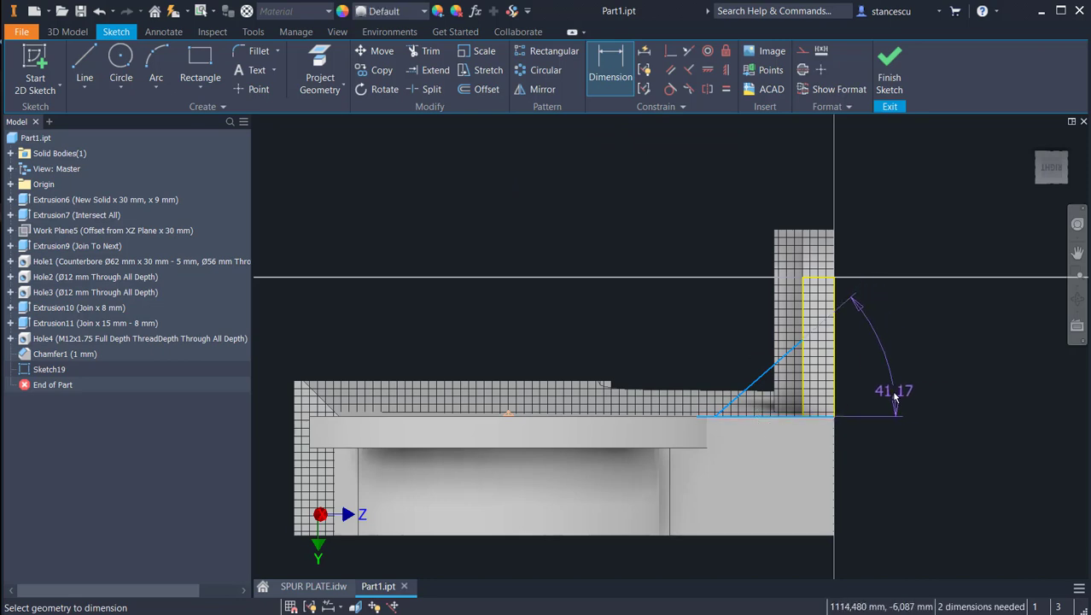
left_click(895, 396)
type("3")
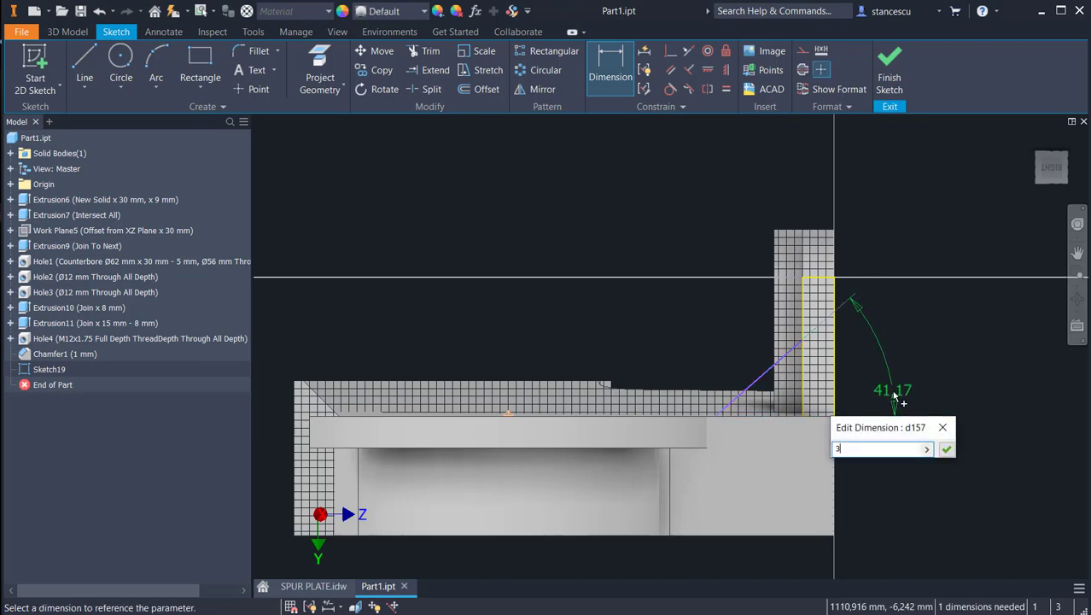
type("5")
key("Return")
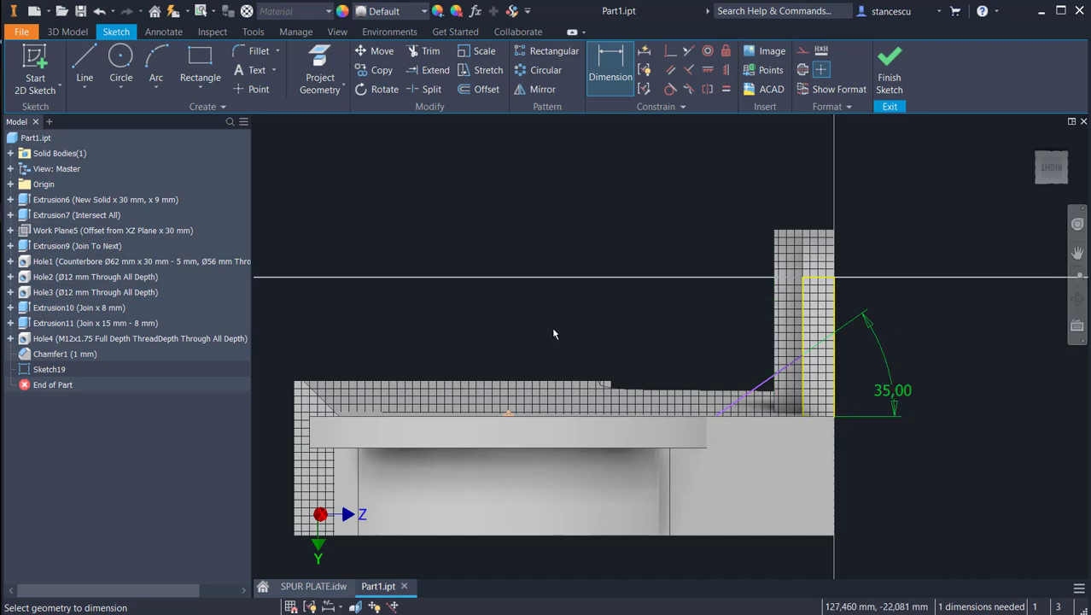
middle_click_drag(586, 349, 654, 271, "shift")
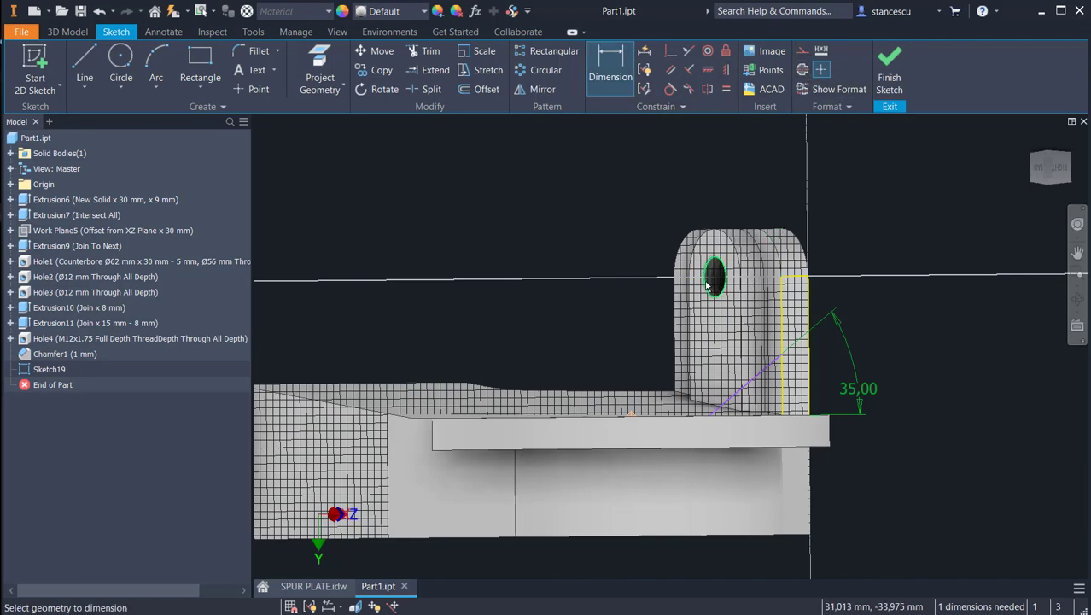
Step: Project the tab's outer end edge into the gusset sketch, dimension the gusset line's tab-side endpoint 12 mm from it, and finish the sketch
middle_click_drag(628, 283, 634, 293, "shift")
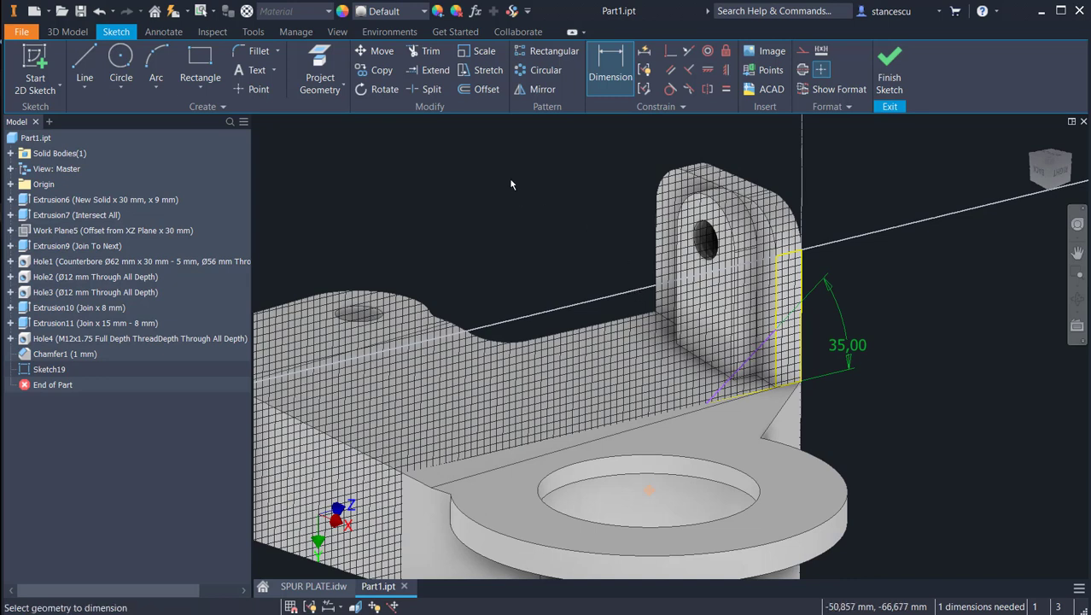
left_click(320, 75)
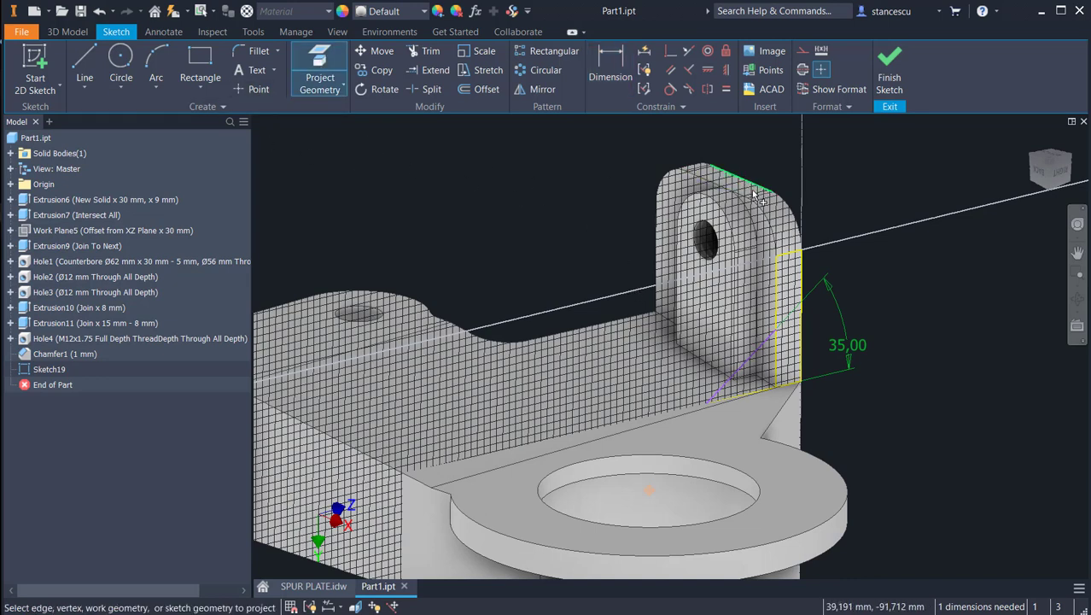
left_click(713, 181)
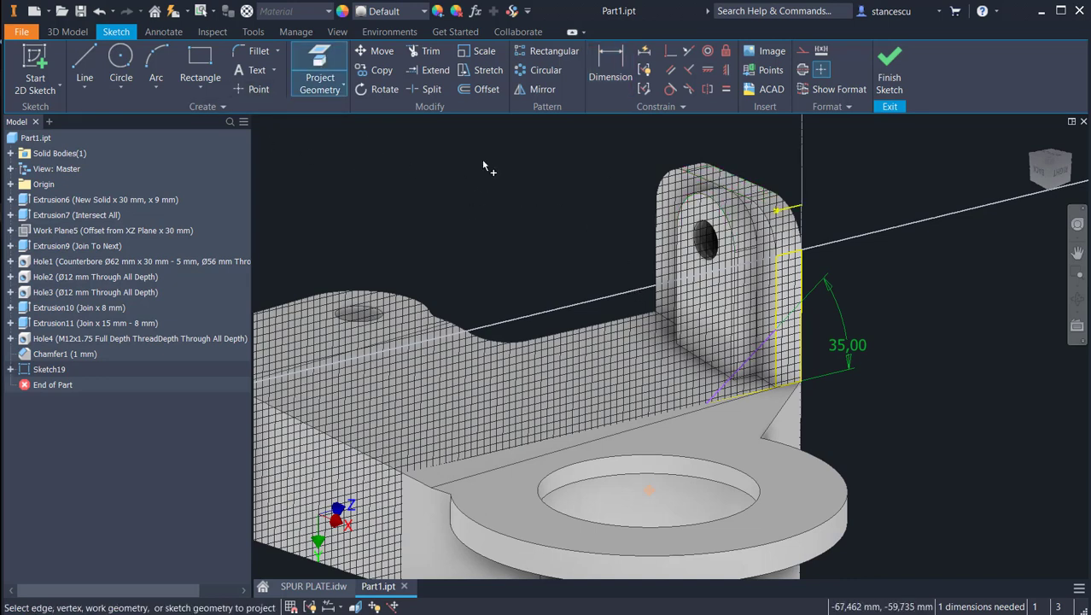
left_click(610, 67)
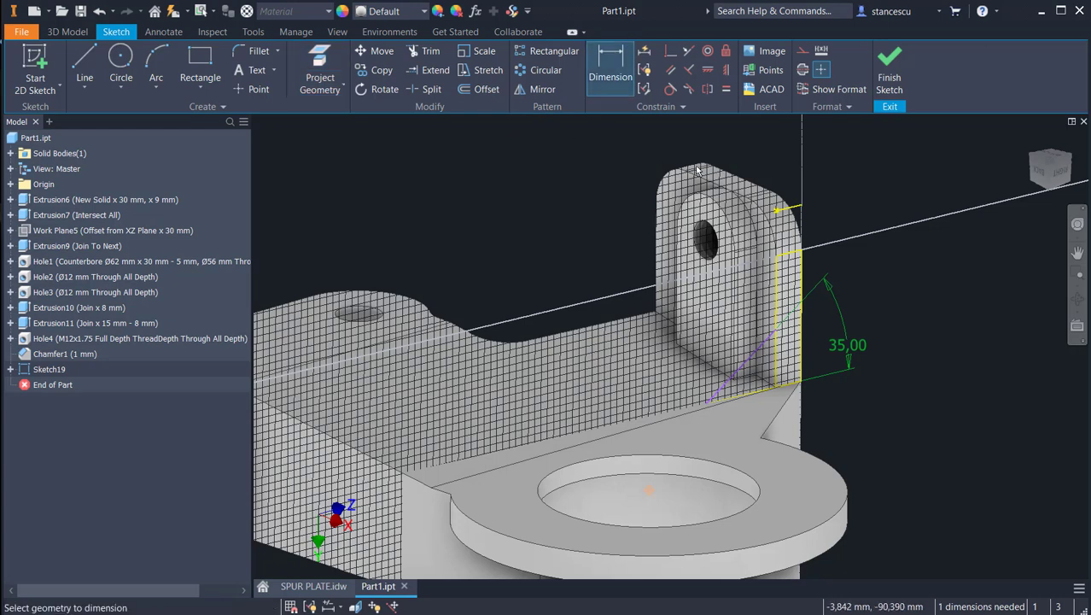
left_click(789, 209)
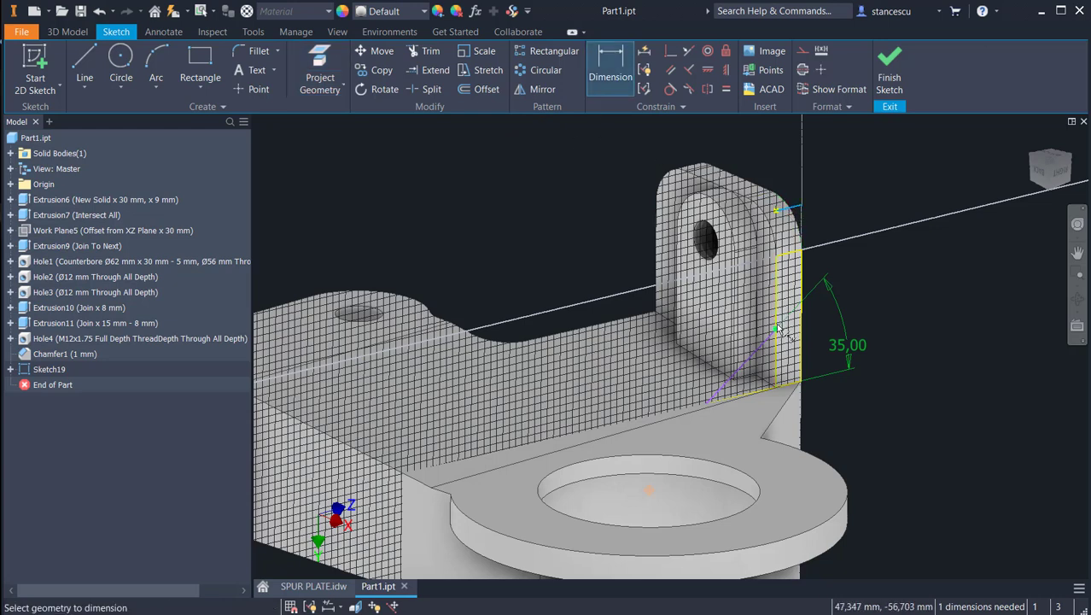
left_click(777, 330)
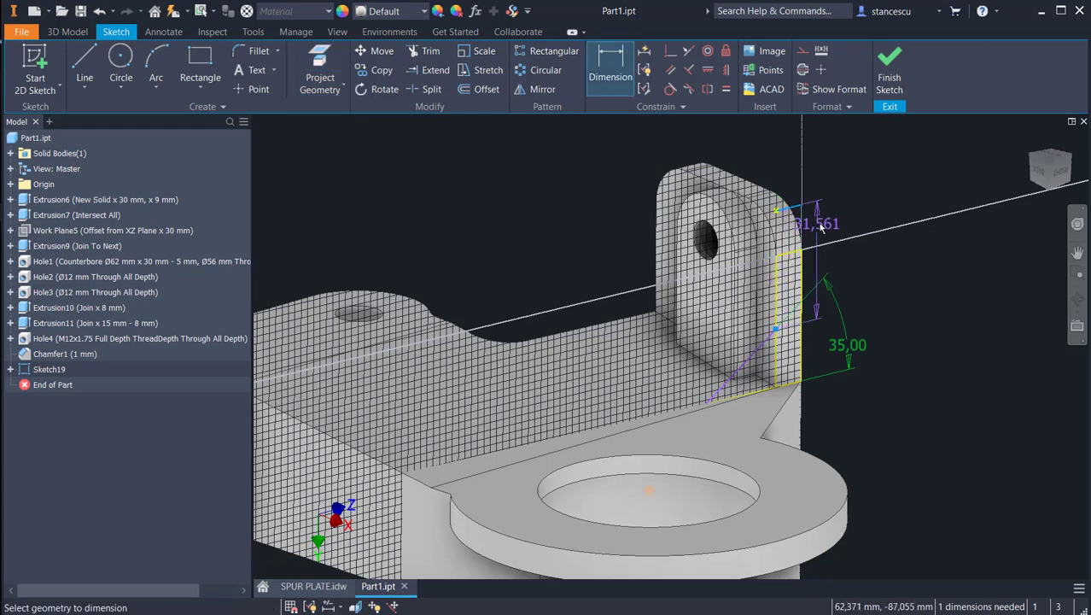
left_click(862, 248)
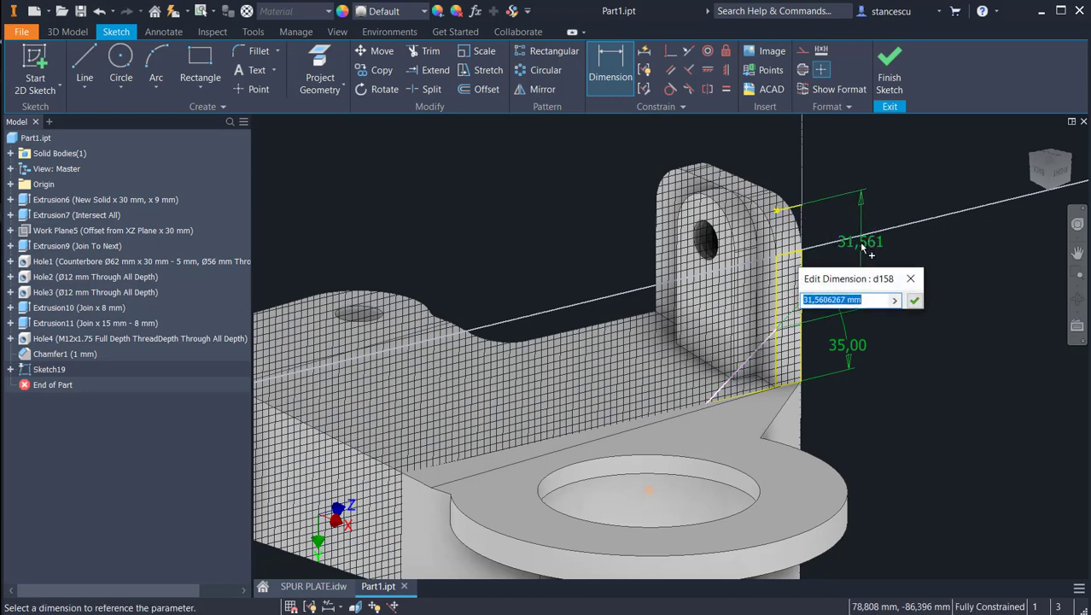
type("12")
key("Return")
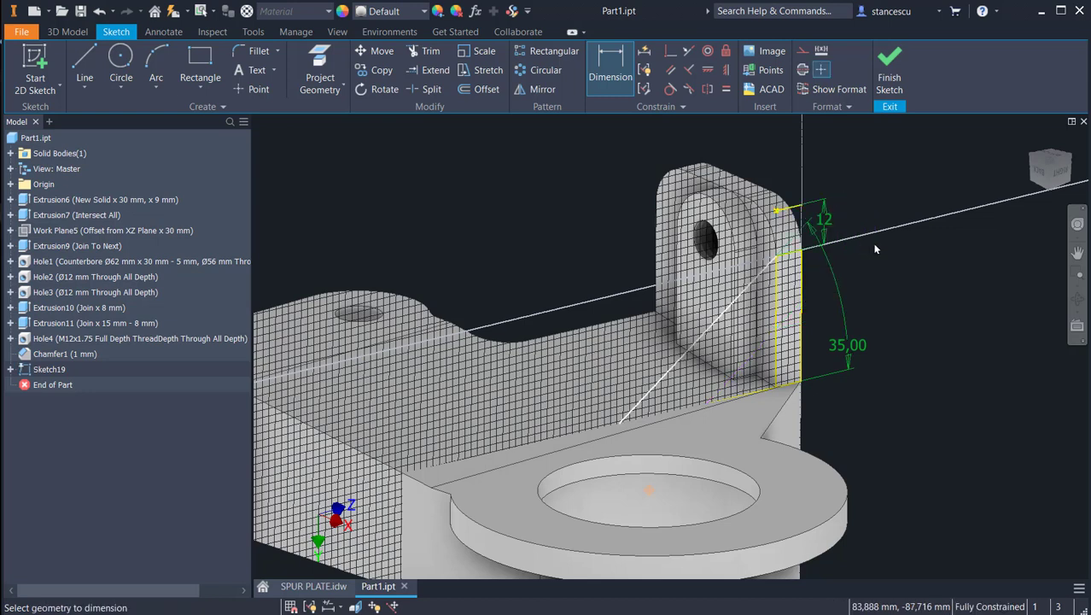
left_click(890, 68)
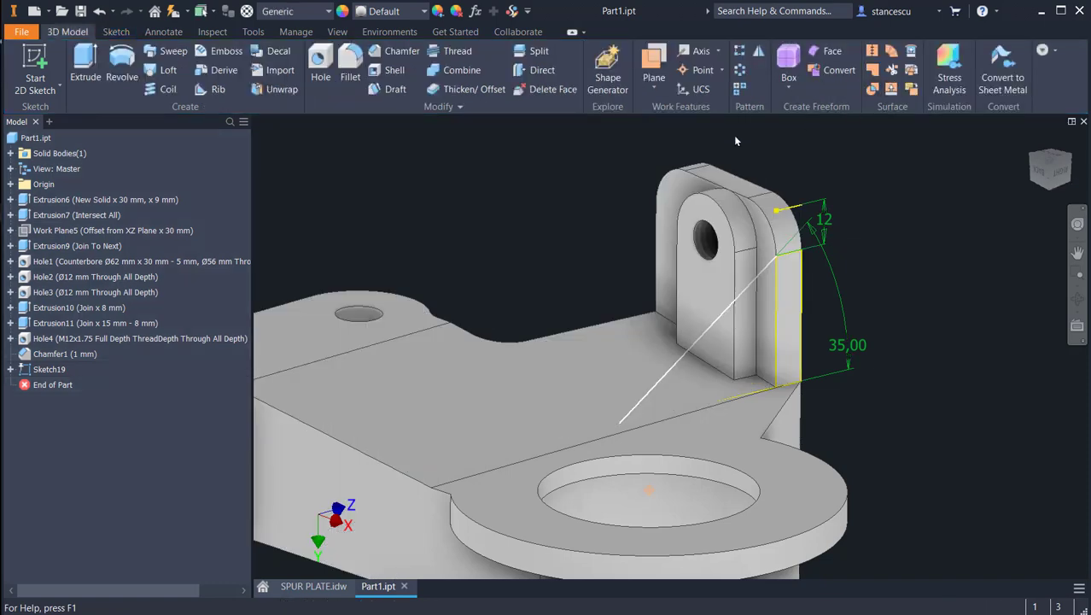
left_click(211, 89)
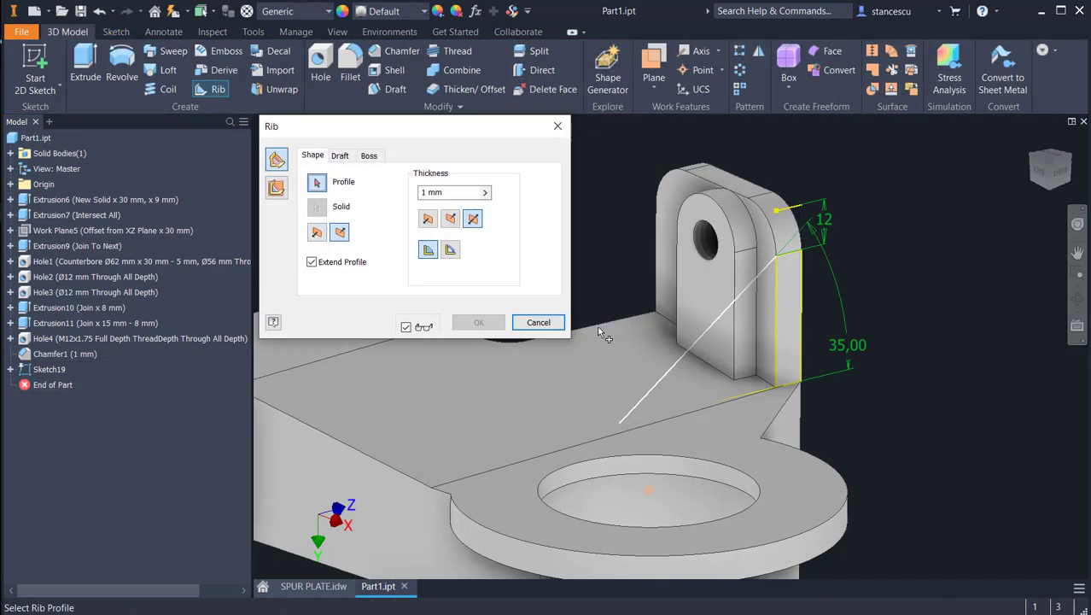
left_click(674, 369)
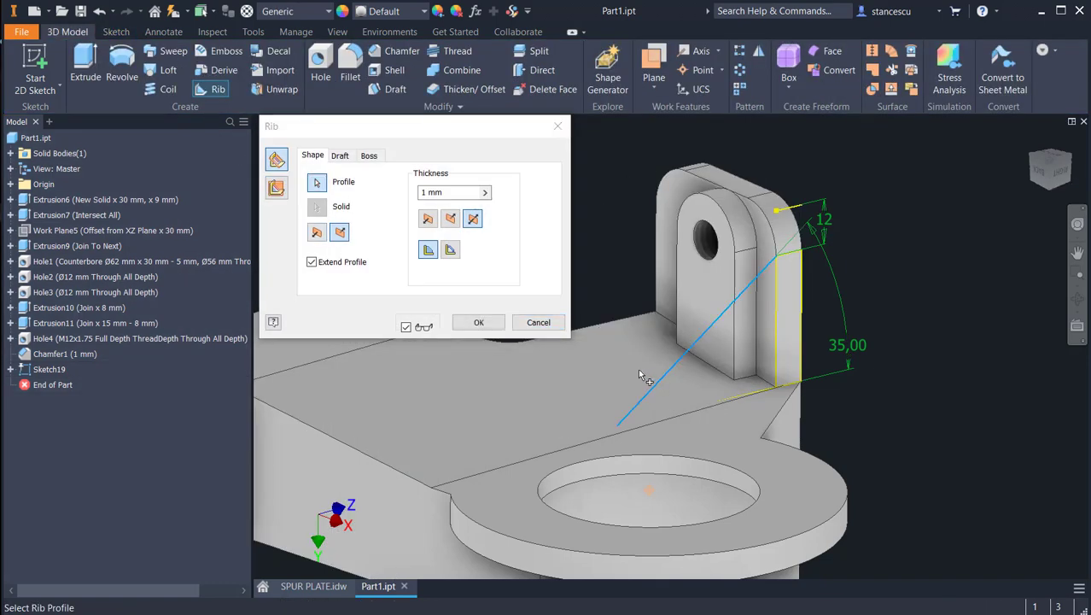
left_click(276, 188)
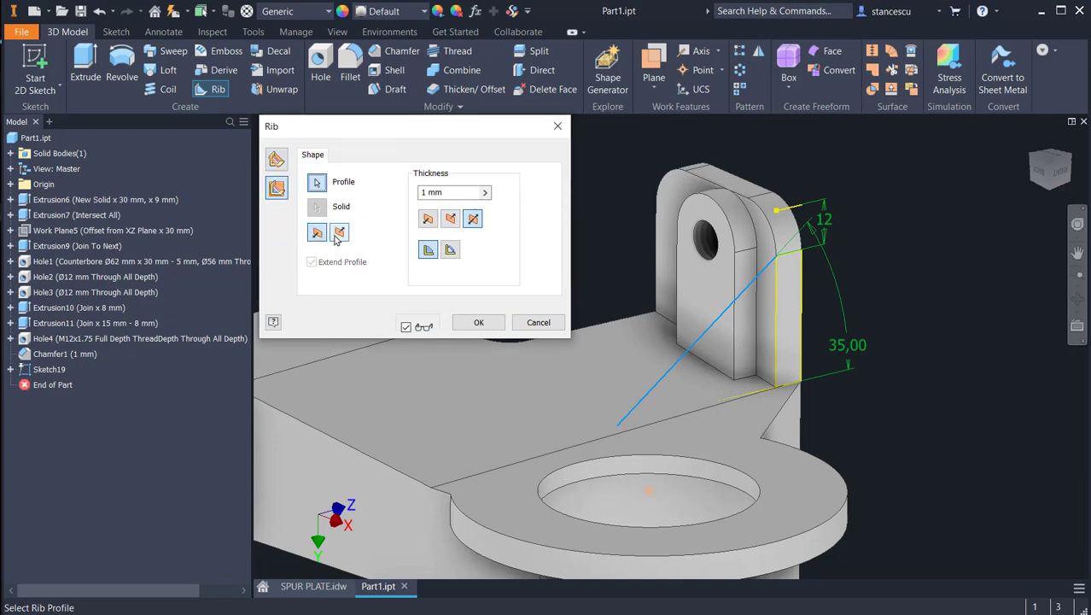
left_click(451, 219)
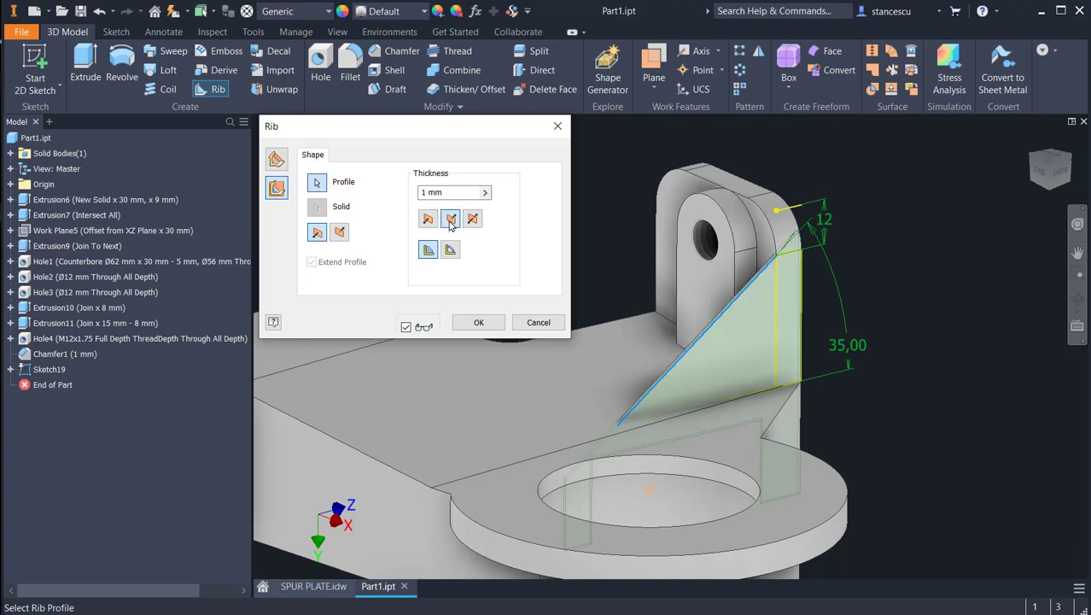
left_click(441, 191)
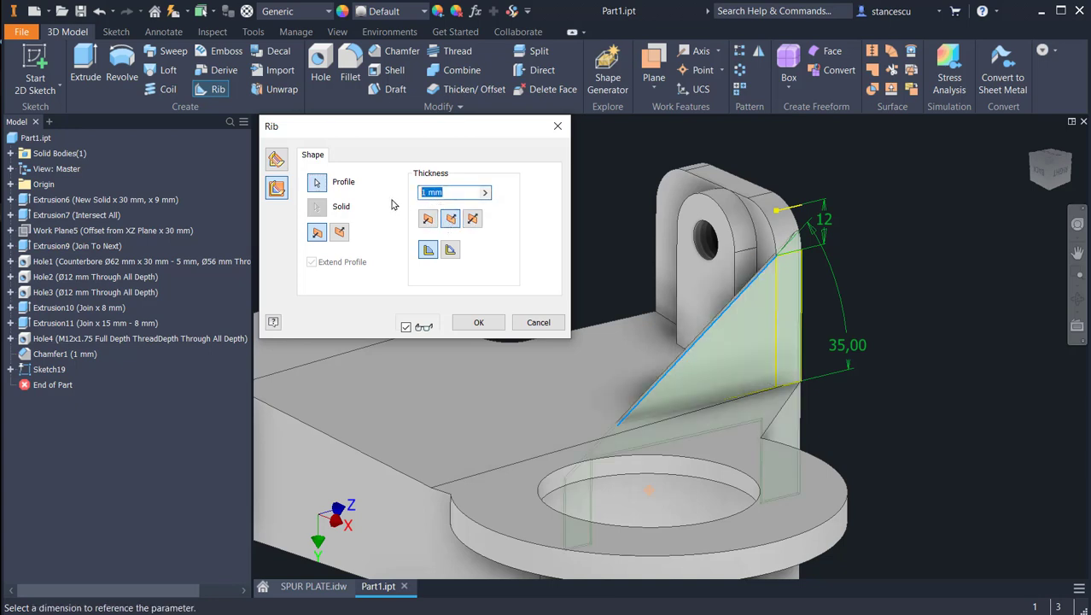
type("8")
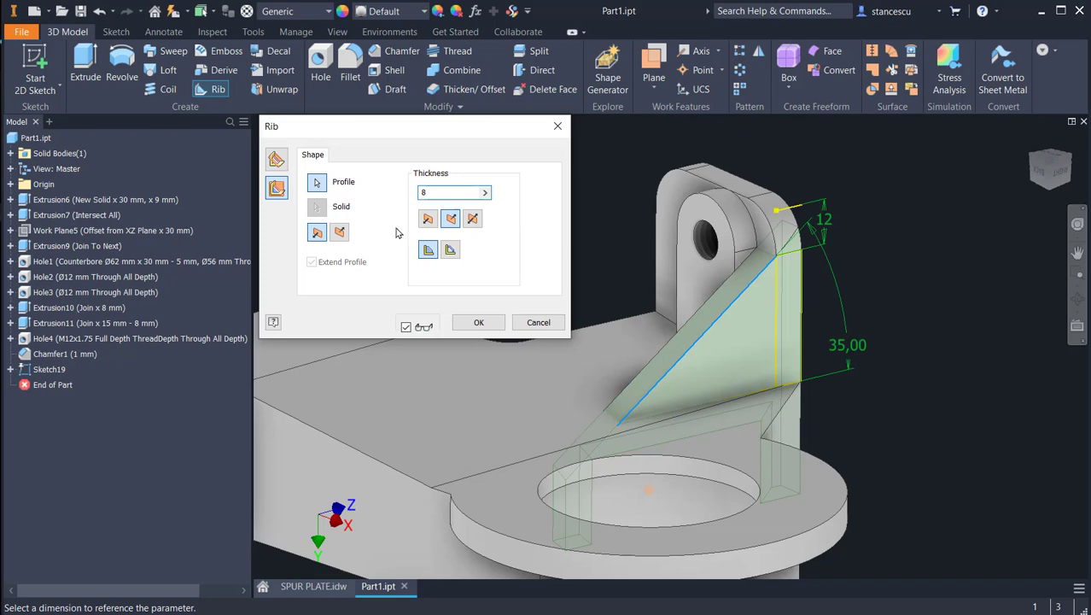
middle_click_drag(406, 360, 434, 375, "shift")
scroll(771, 262, "up", 2)
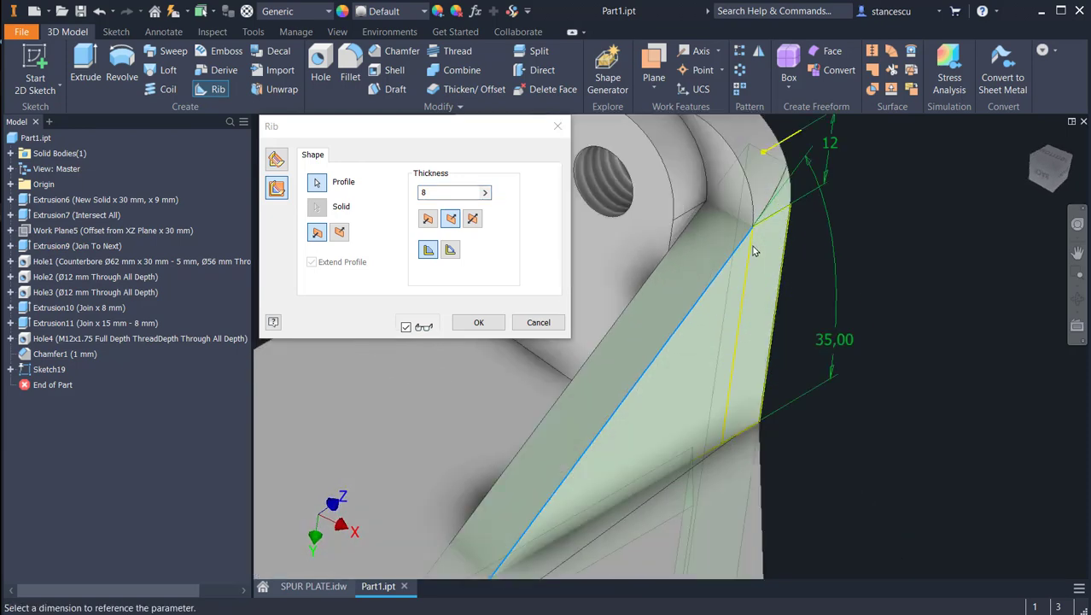
middle_click_drag(739, 238, 876, 319)
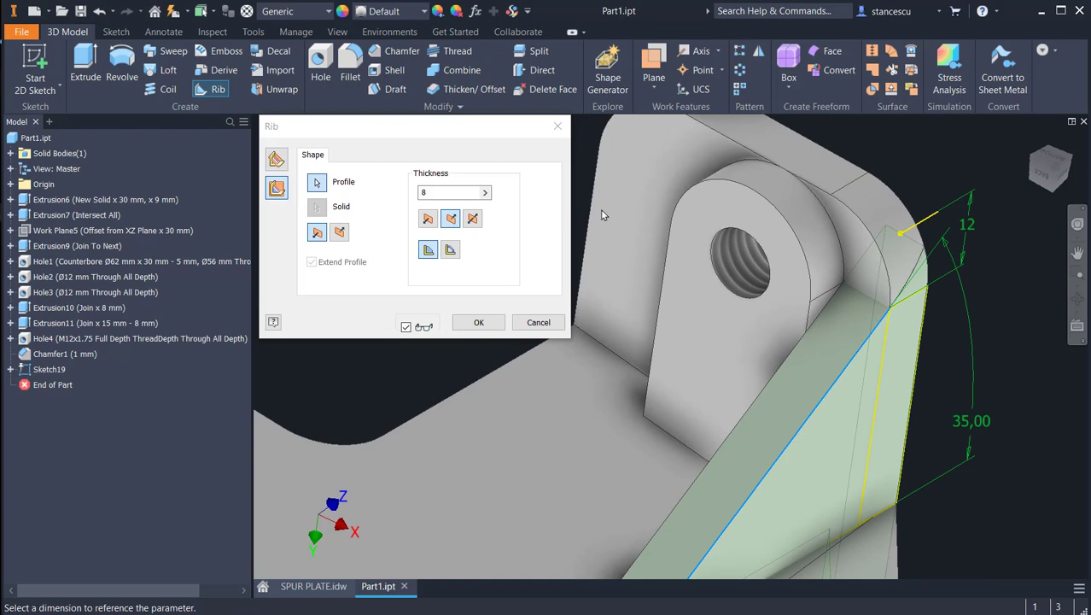
left_click(530, 324)
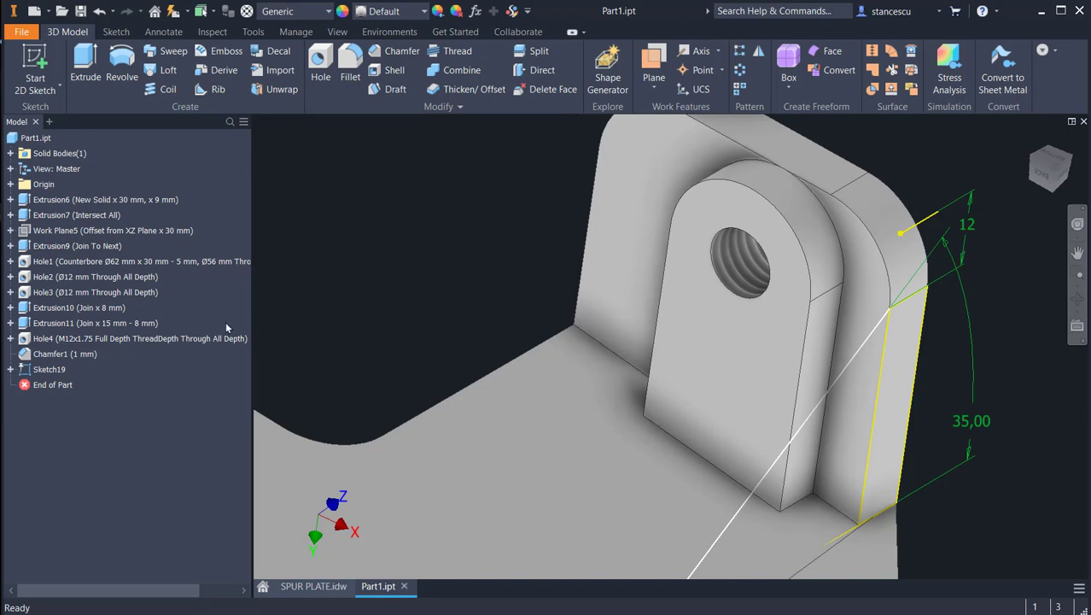
Step: Redefine the gusset sketch onto the tab's opposite narrow side face, flush with the plate's side
right_click(24, 370)
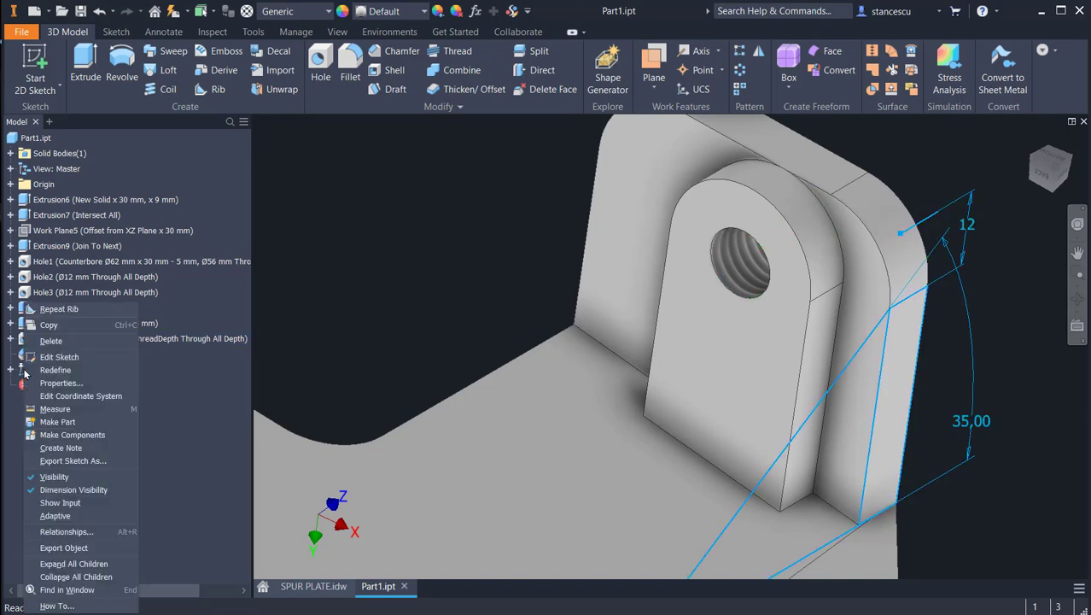
left_click(47, 370)
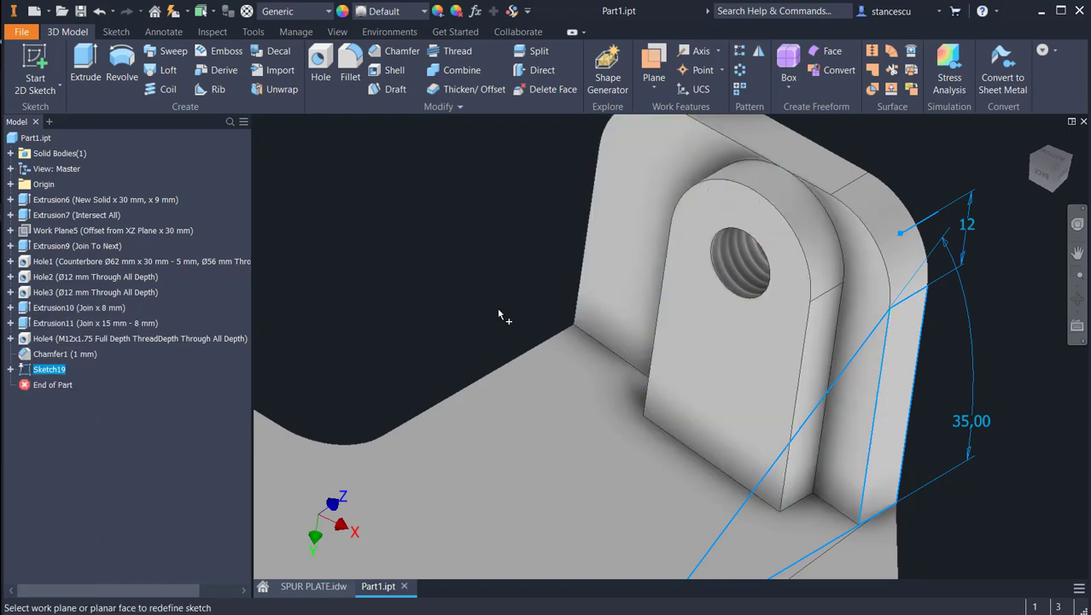
mouse_move(451, 300)
middle_mouse_down("shift")
mouse_move(504, 342)
mouse_move(478, 262)
middle_mouse_up("shift")
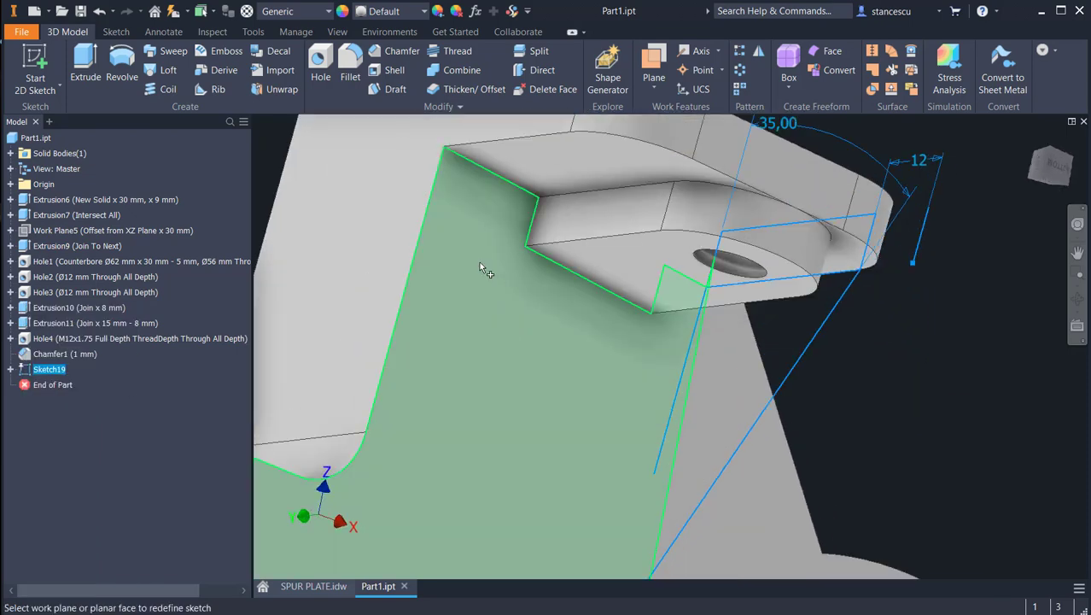
left_click(415, 148)
middle_click_drag(428, 305, 685, 458, "shift")
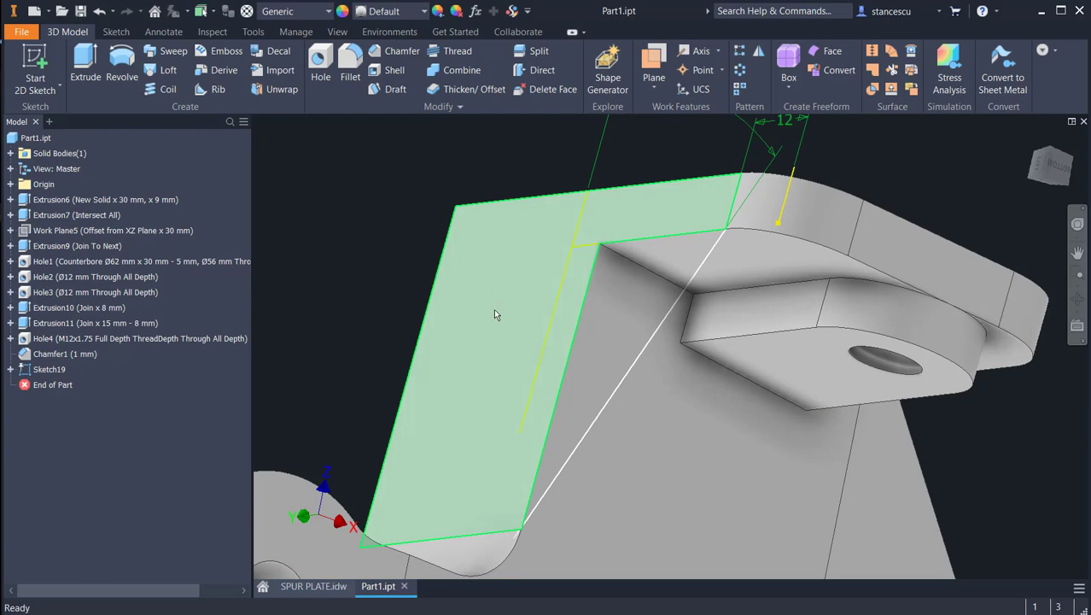
Step: Create a Rib parallel to the sketch plane from the gusset line, 8 mm thick and directed inward from the tab's side face
middle_click_drag(493, 308, 469, 262, "shift")
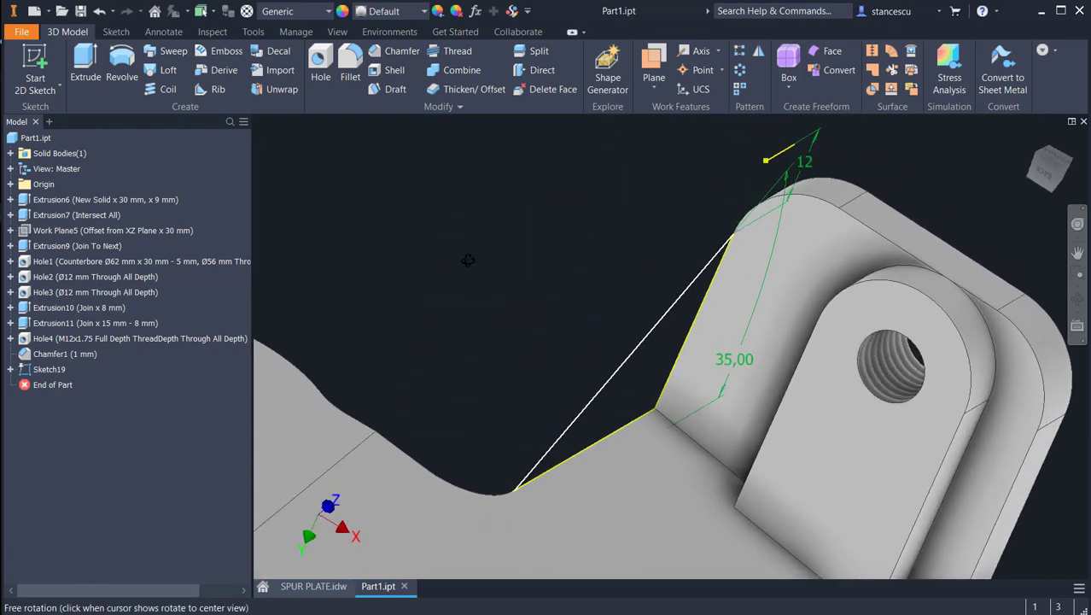
left_click(213, 88)
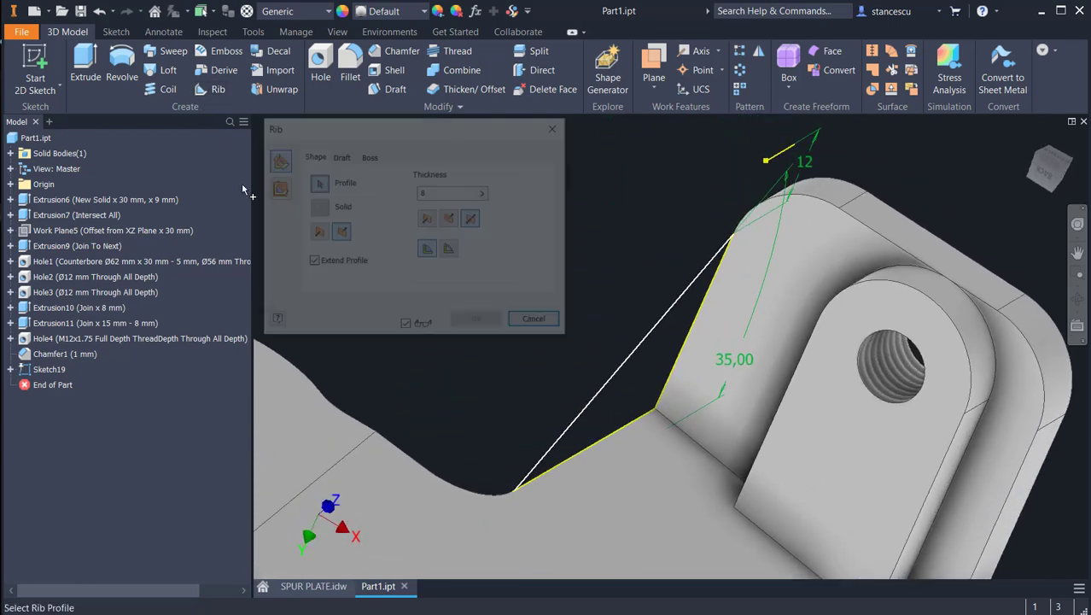
left_click(636, 353)
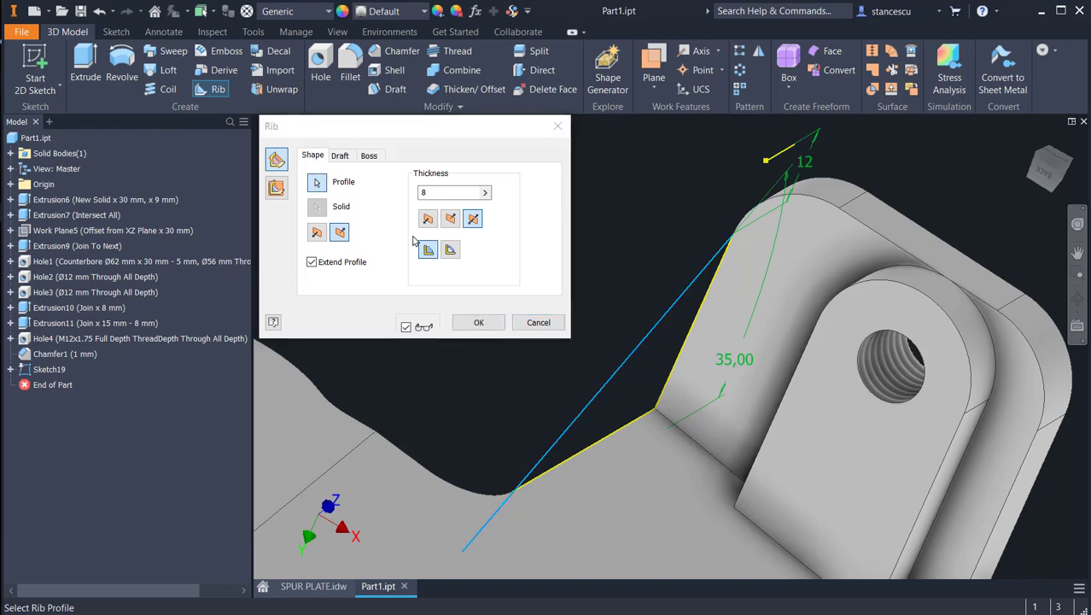
left_click(279, 190)
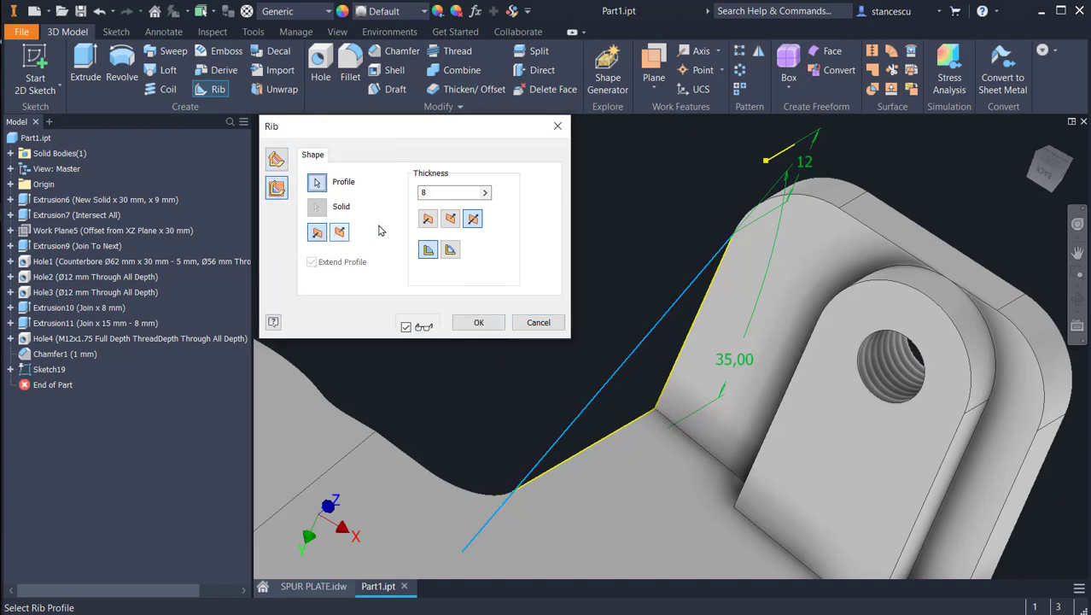
left_click(444, 221)
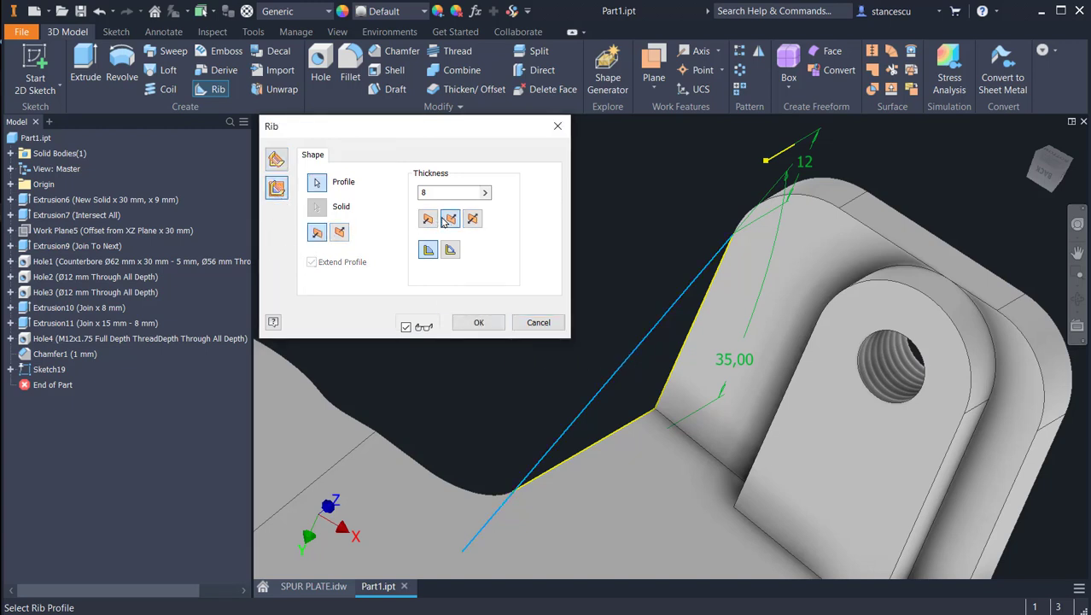
left_click(427, 220)
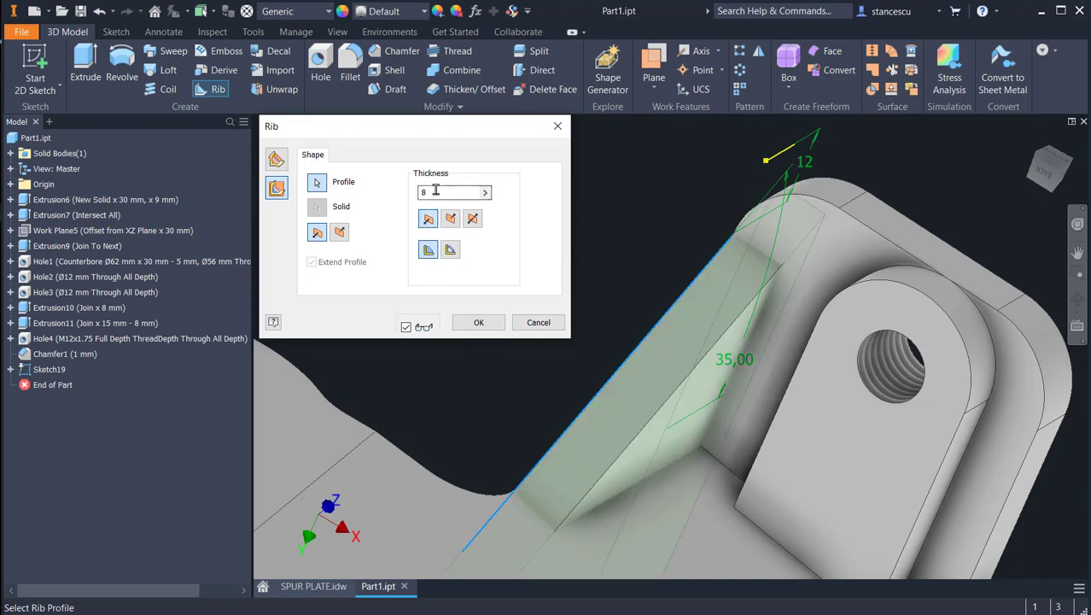
left_click(460, 327)
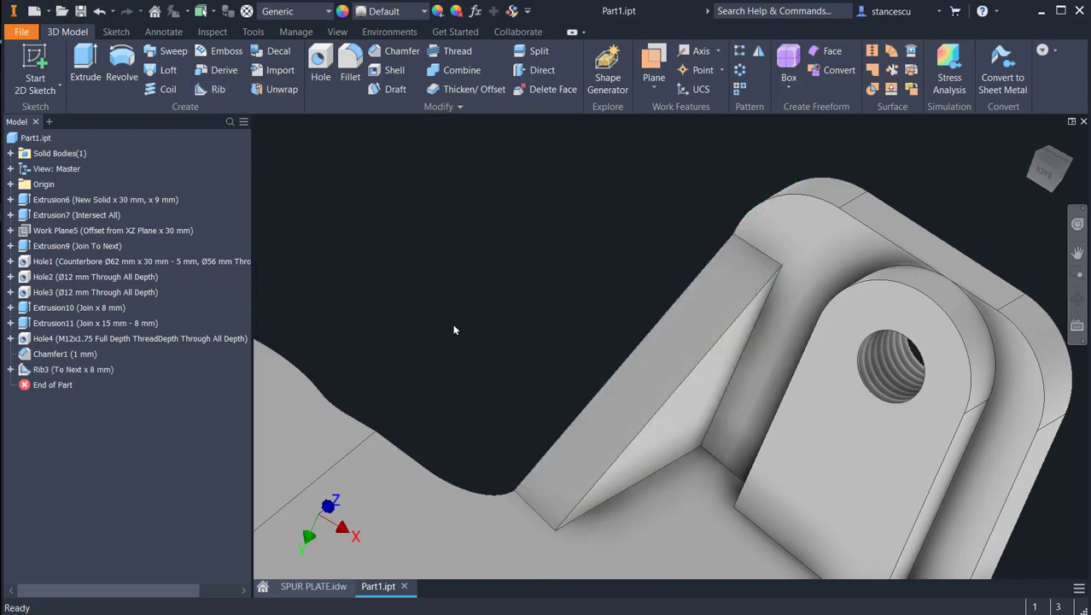
middle_click_drag(557, 288, 523, 287, "shift")
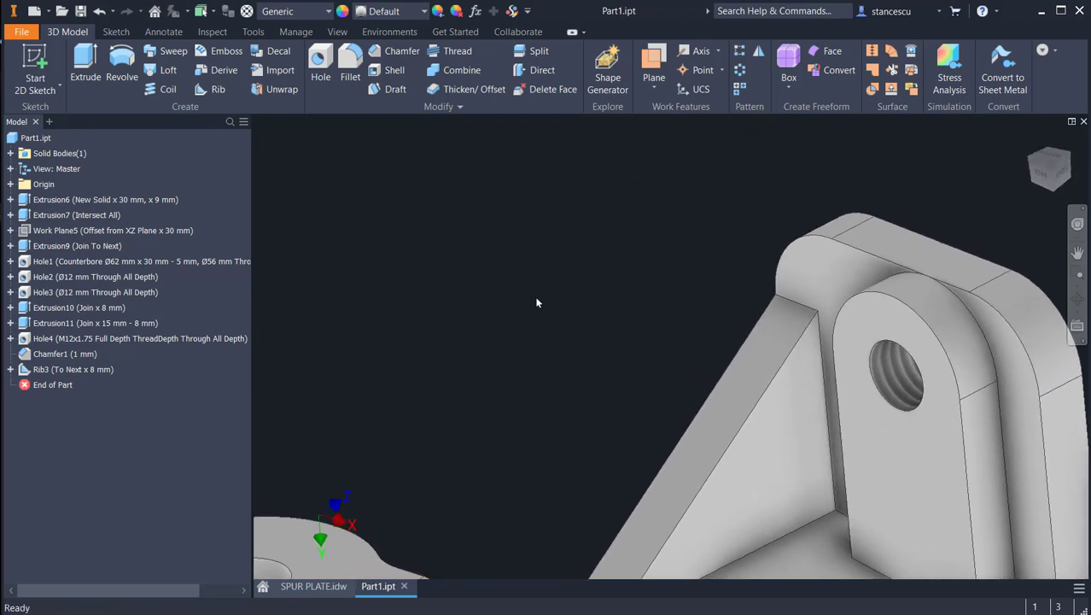
key("F6")
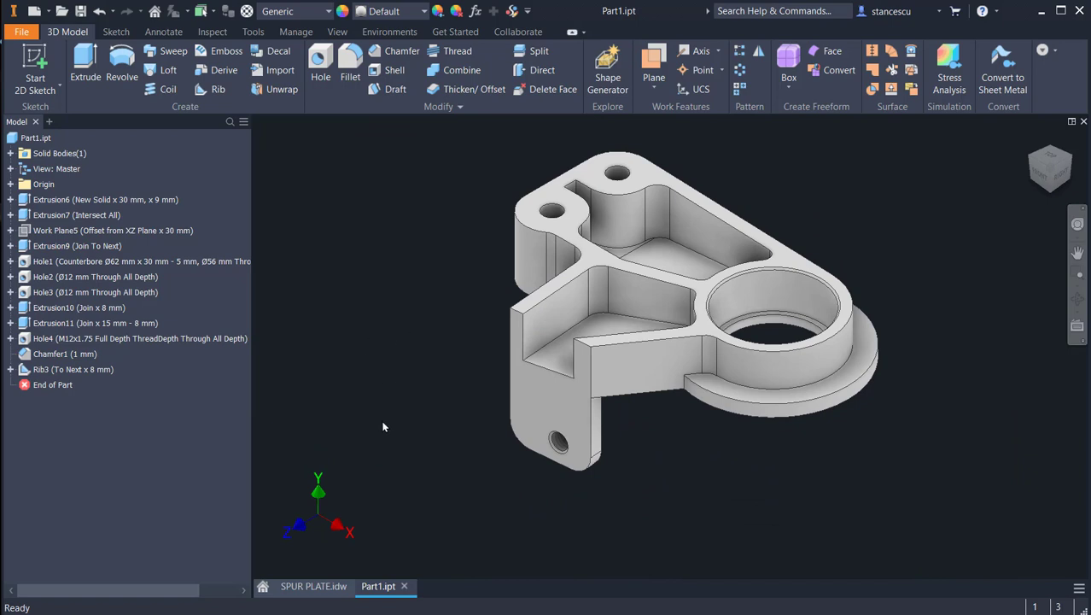
Step: Switch to SPUR PLATE.idw and compare the isometric views, sections D-D and A-A, and the main view with the modelled part
left_click(314, 585)
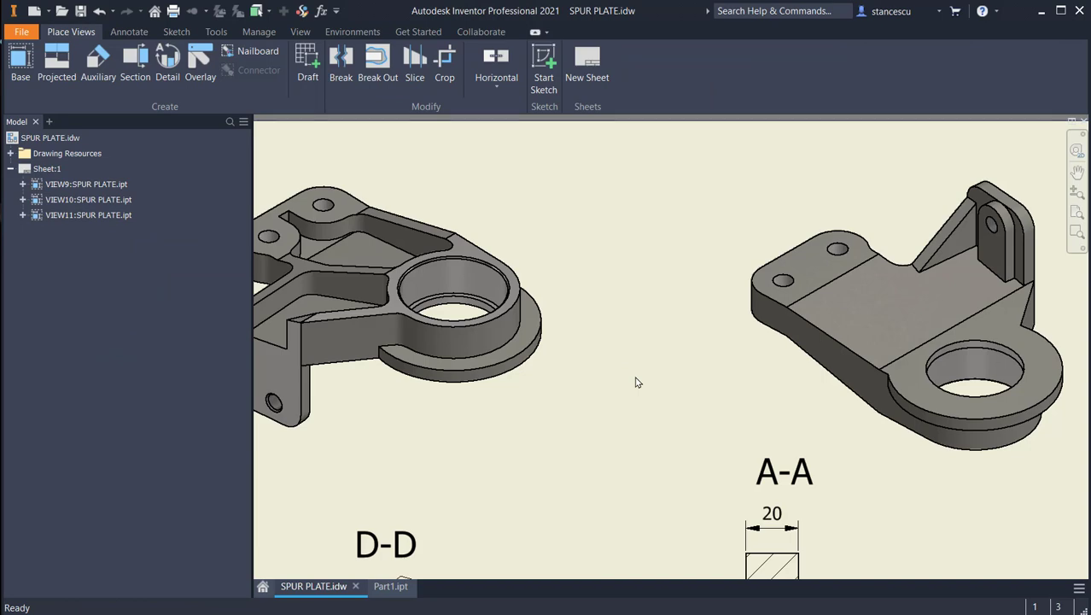
middle_click(636, 382)
middle_click(636, 382)
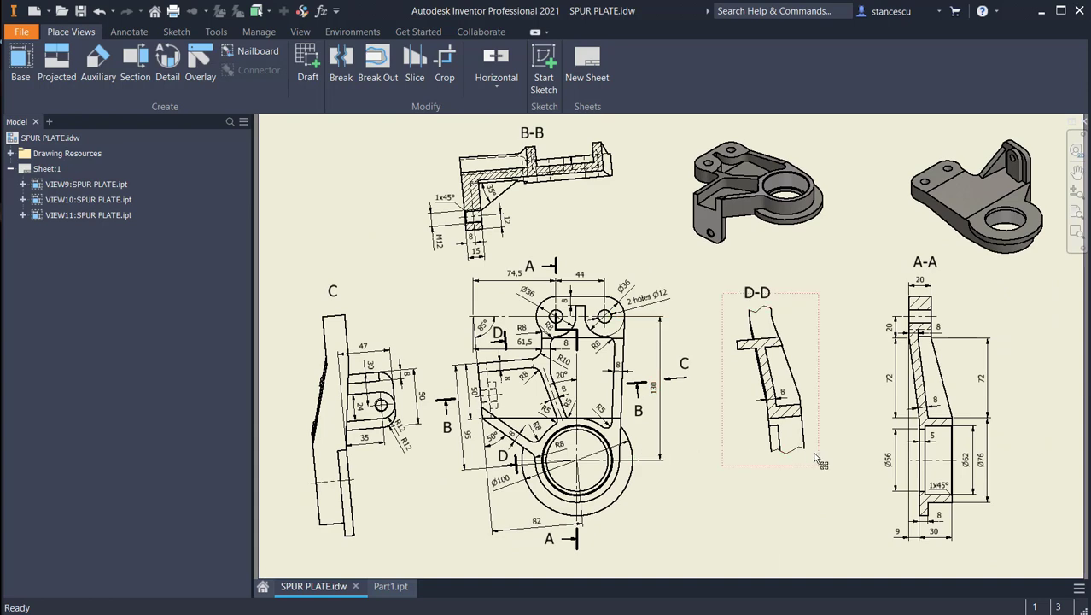
scroll(908, 407, "down", 3)
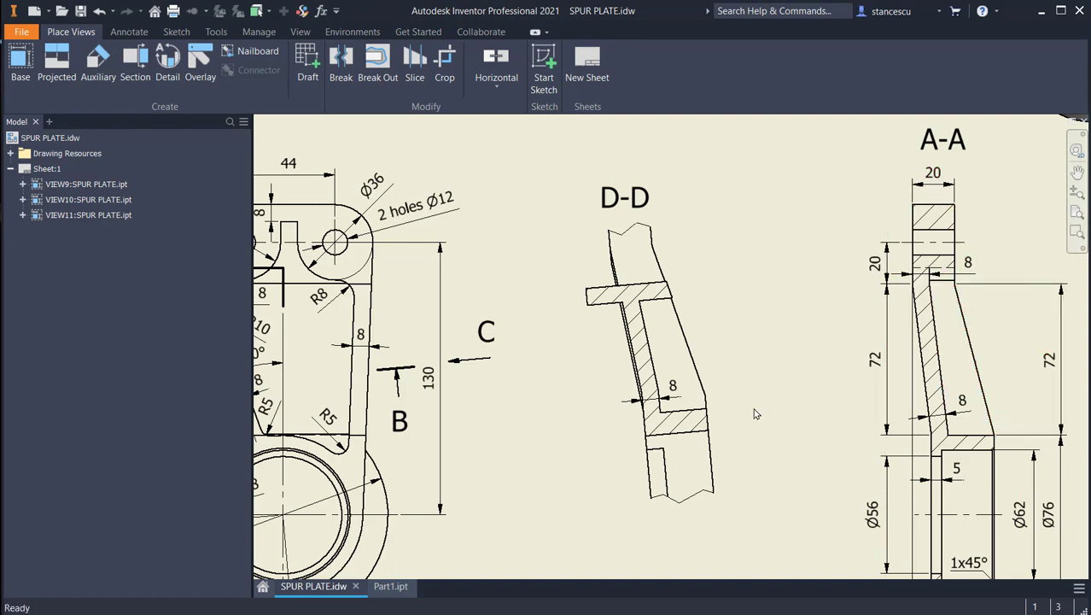
scroll(808, 393, "down", 3)
middle_click_drag(808, 392, 894, 371)
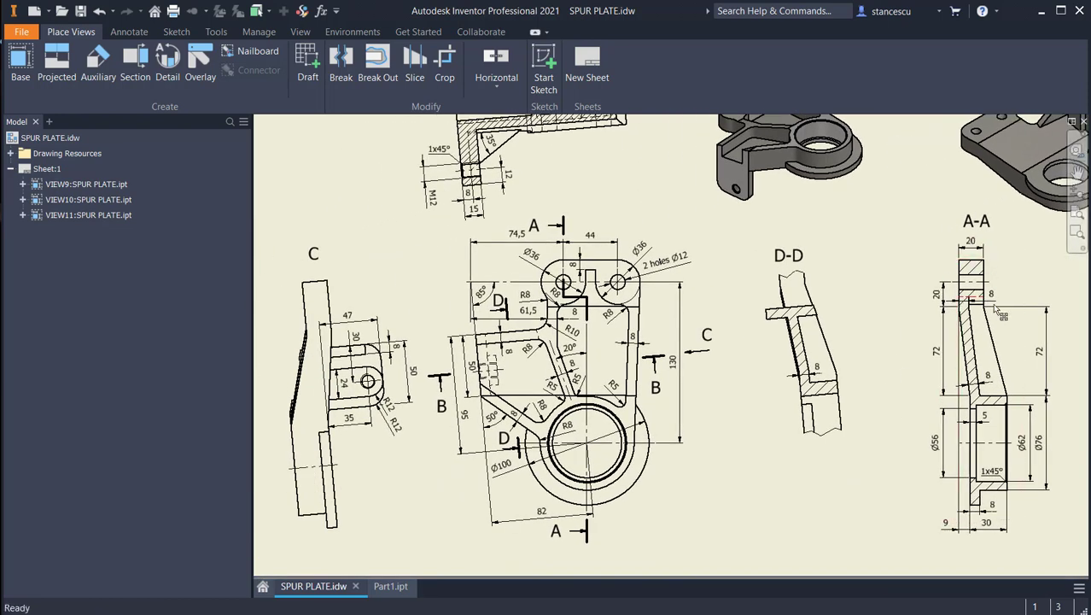
Step: Examine the main view's thickness transition lines and section A-A's 20 mm and 72 mm dimensions in the drawing
scroll(517, 420, "up", 4)
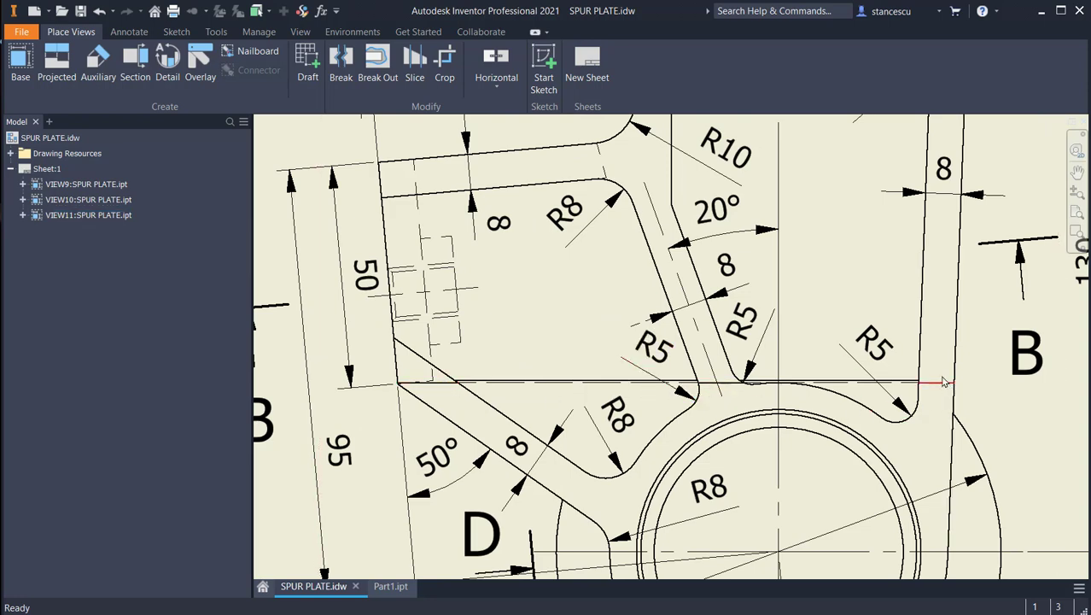
middle_click_drag(889, 301, 894, 485)
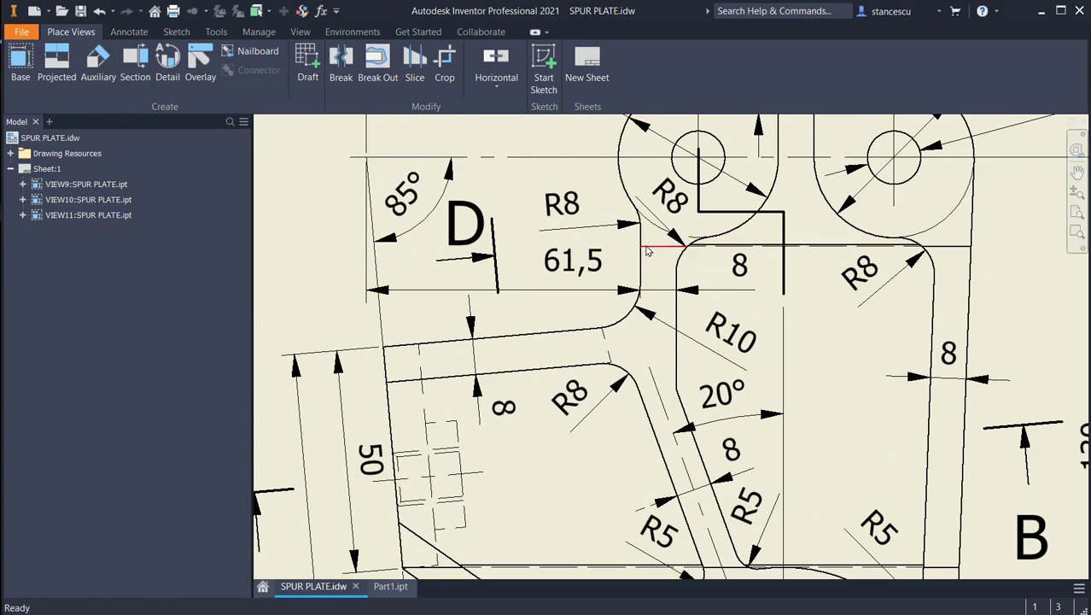
scroll(664, 248, "down", 3)
scroll(712, 410, "down", 2)
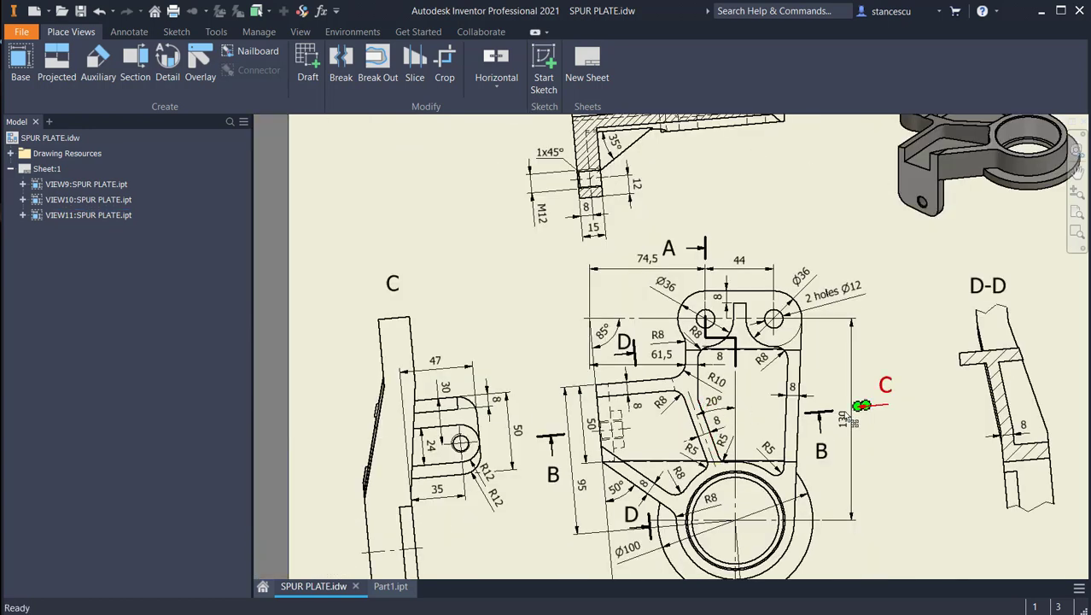
middle_click_drag(860, 405, 556, 367)
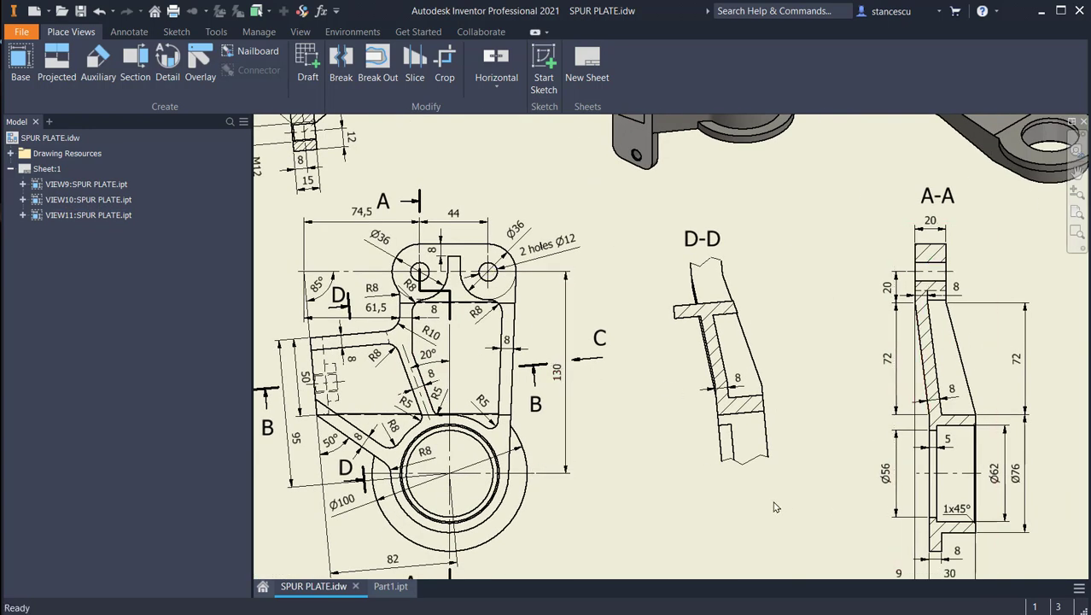
Step: Switch to Part1.ipt, start a sketch on the origin XY plane, and slice the graphics at the sketch plane
left_click(390, 586)
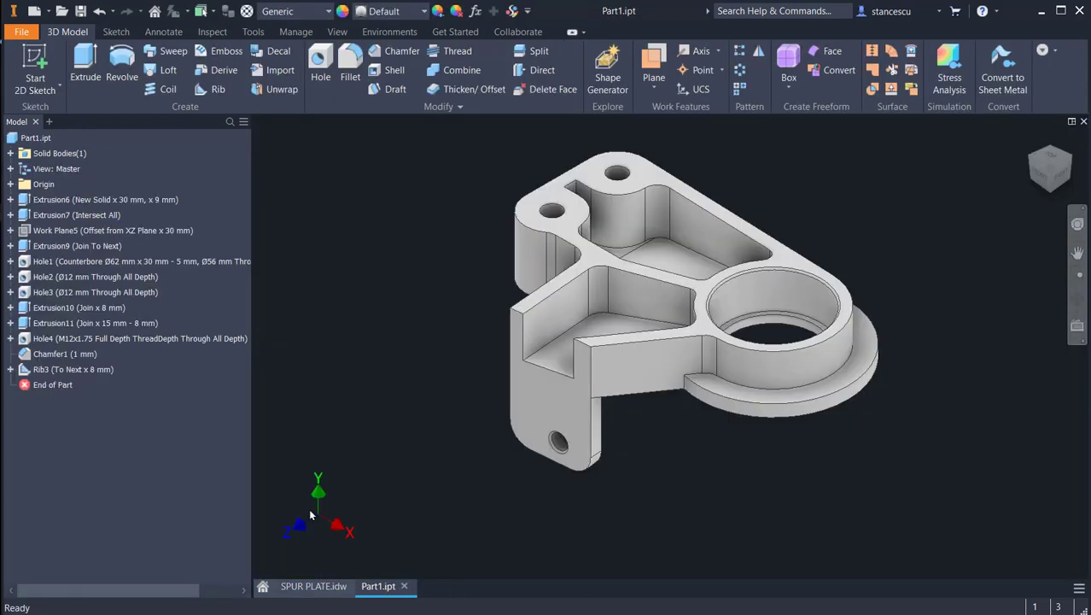
left_click(10, 184)
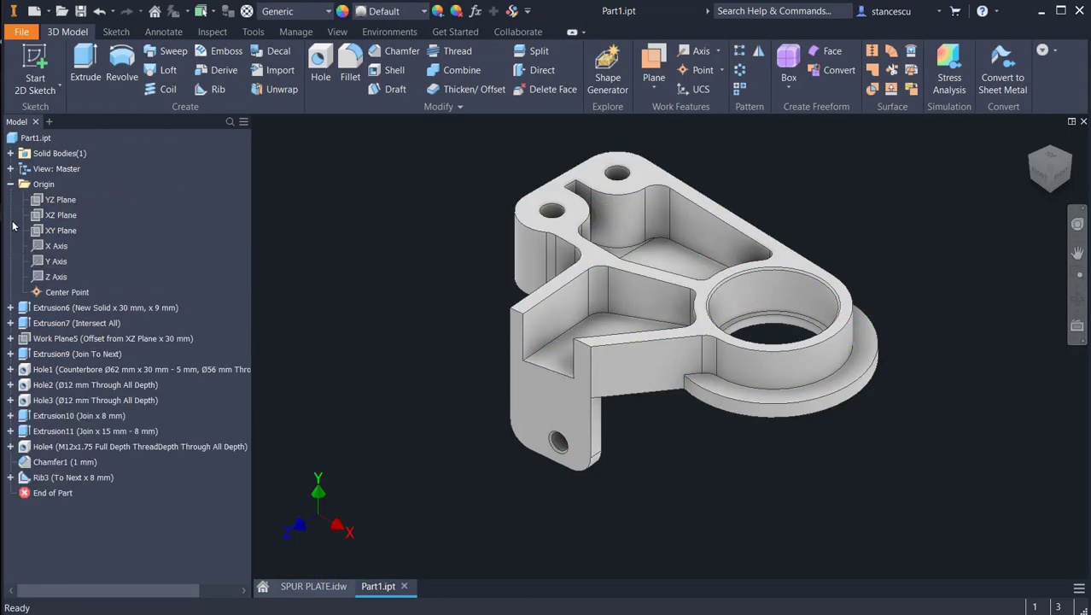
left_click(60, 230)
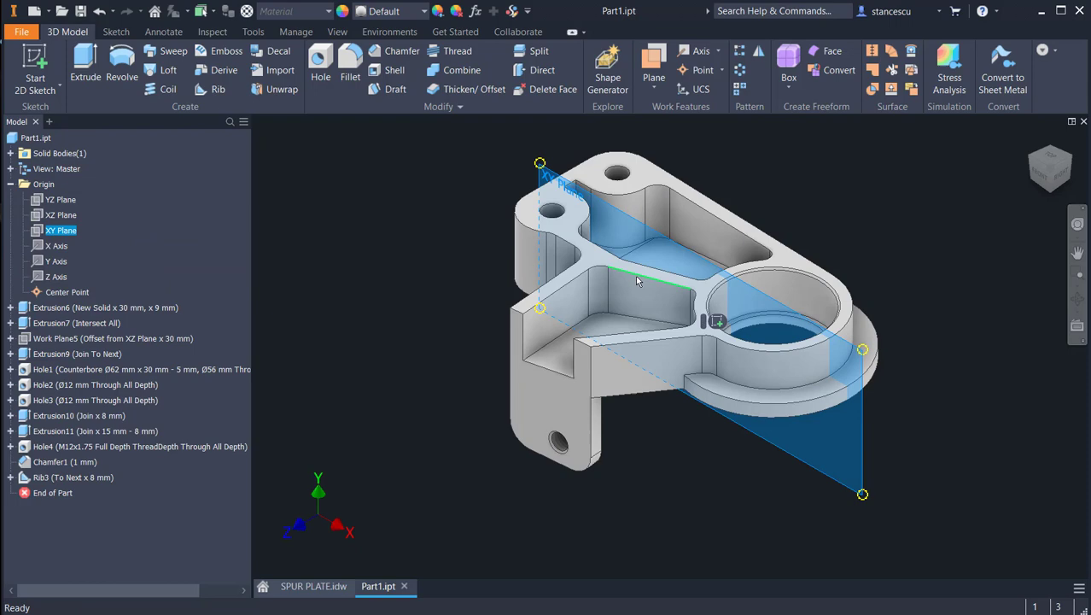
left_click(716, 321)
key("F7")
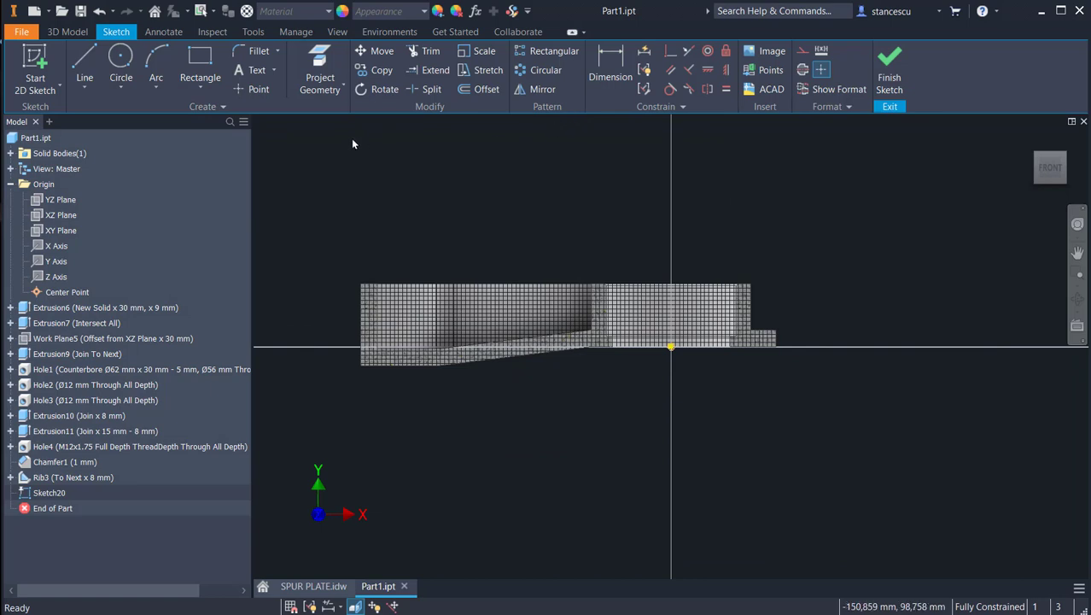
Step: Project the bearing boss's outer vertical edge facing the two-hole end into the sketch and convert it to construction geometry
left_click(320, 69)
scroll(585, 267, "up", 3)
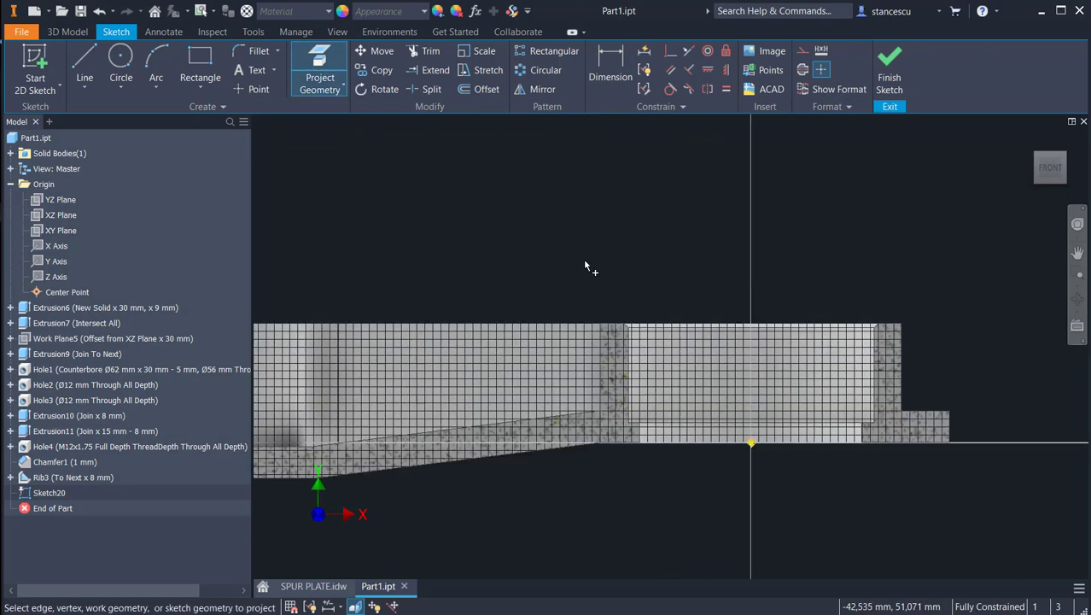
left_click(596, 348)
key("Escape")
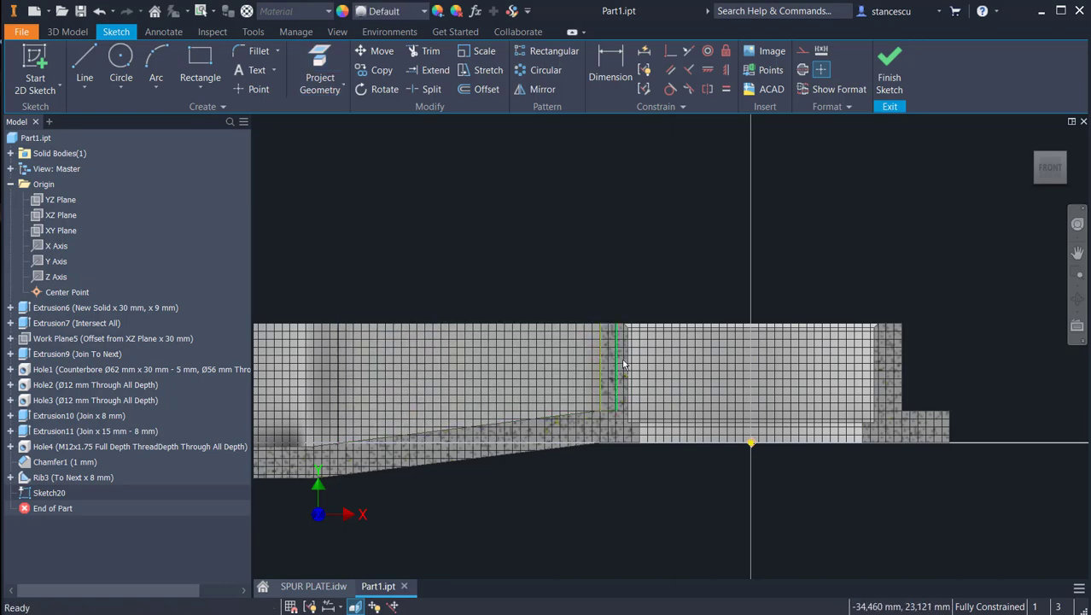
left_click_drag(601, 355, 567, 350)
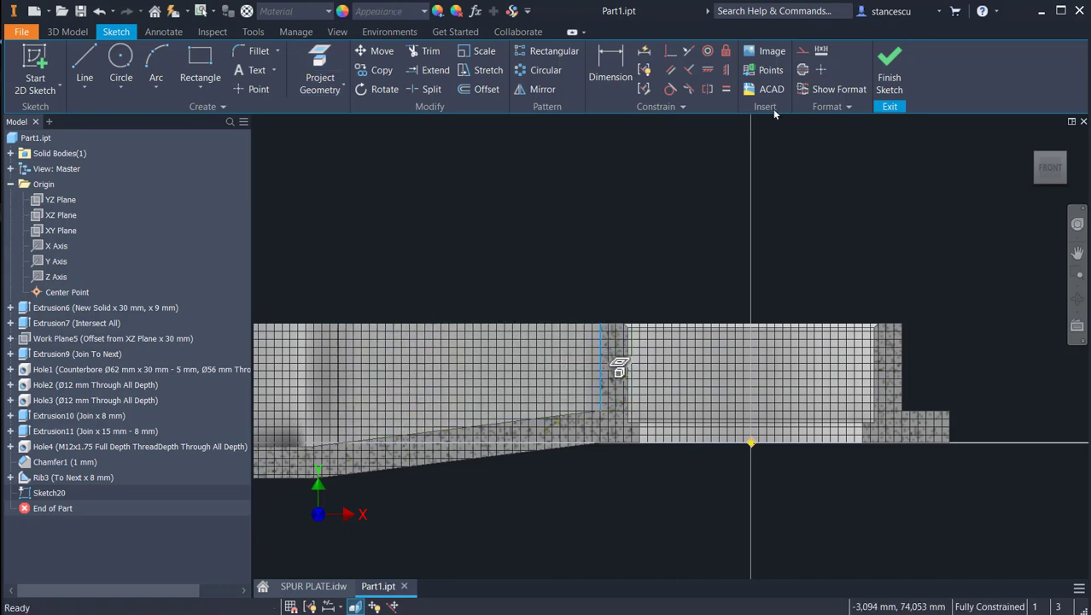
left_click(802, 52)
middle_click_drag(520, 219, 703, 260)
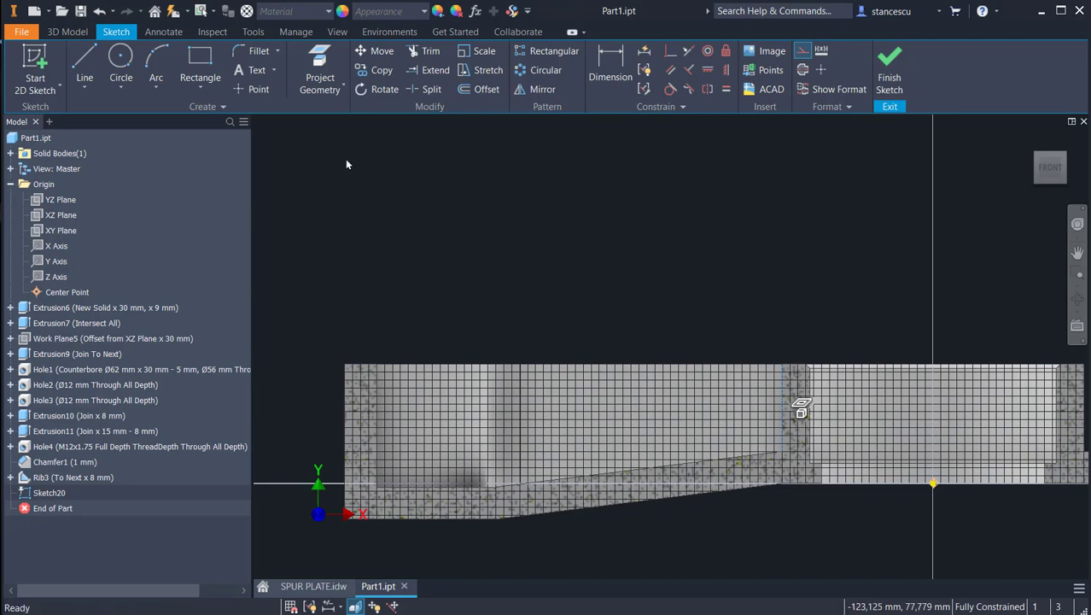
Step: Sketch a closed four-line profile sloping from the boss edge's upper end to a horizontal segment at the plate's far end, with a top line about 110 mm long
left_click(85, 66)
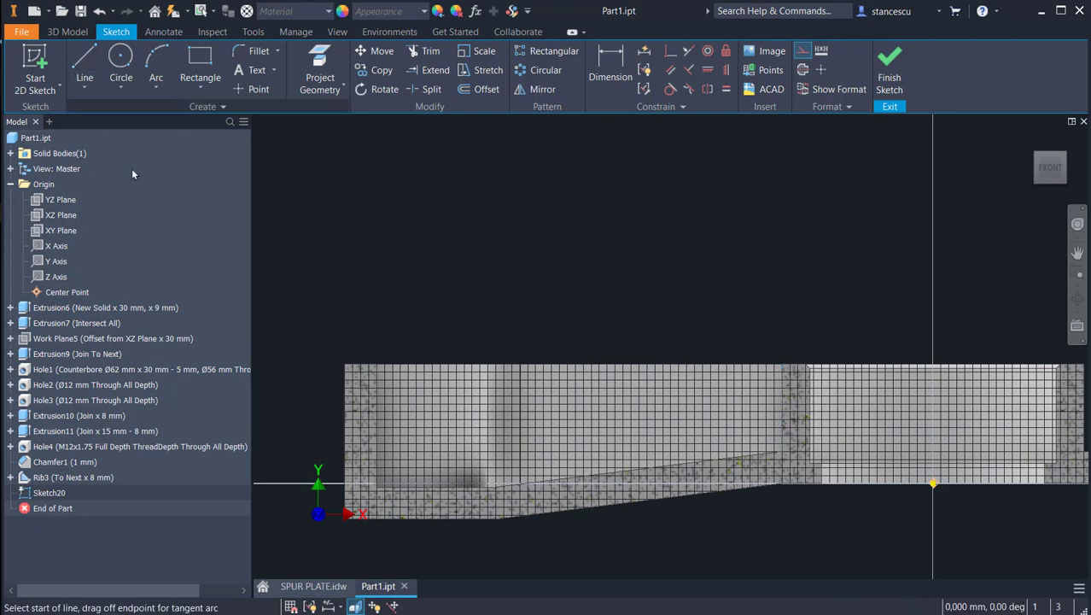
left_click(780, 366)
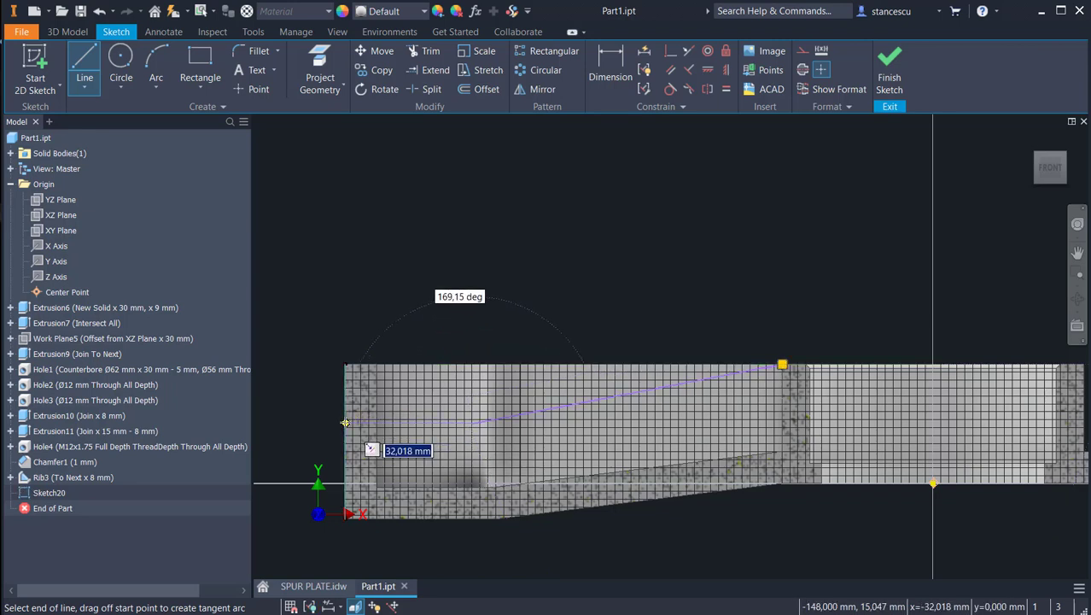
left_click(345, 423)
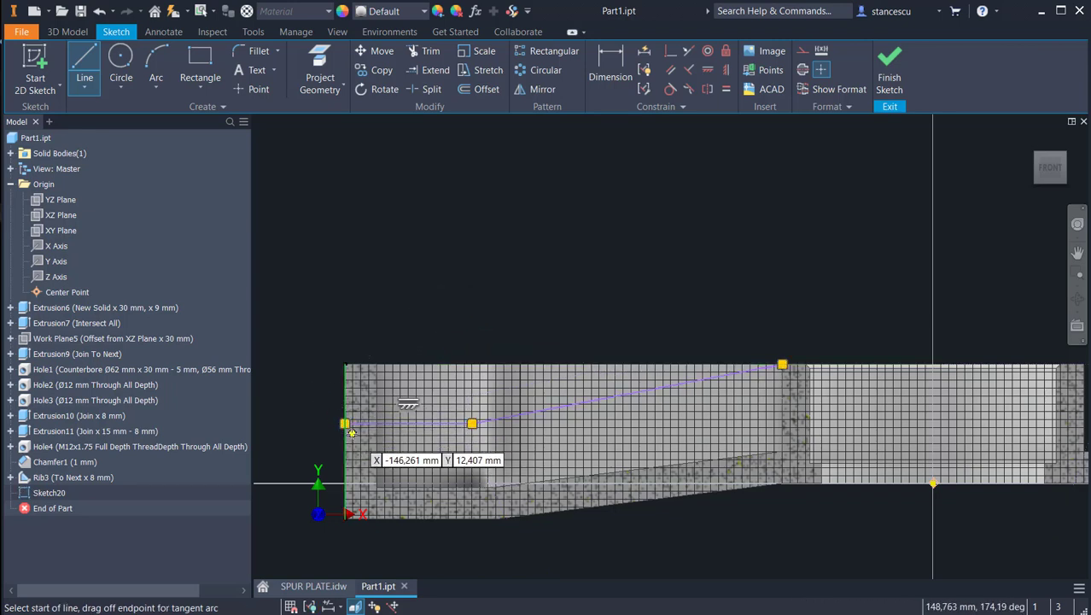
left_click(345, 422)
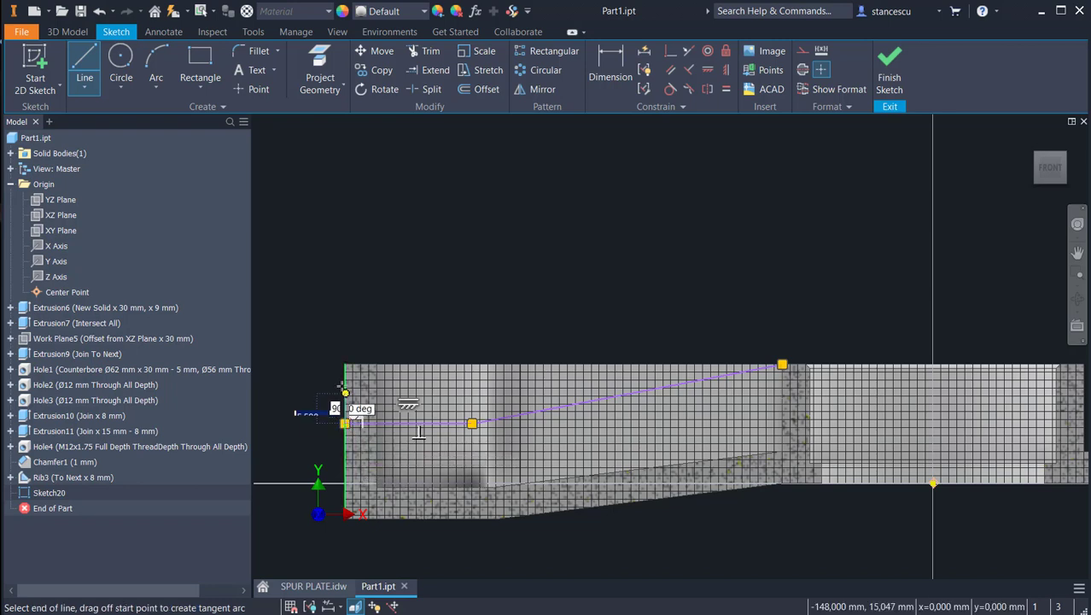
left_click(345, 364)
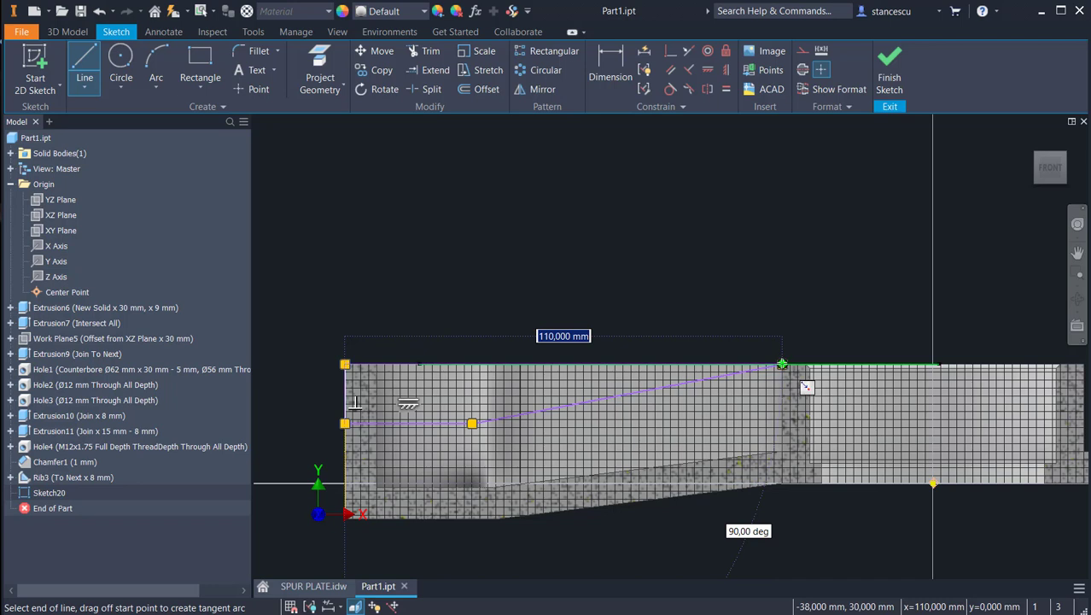
left_click(782, 365)
key("Escape")
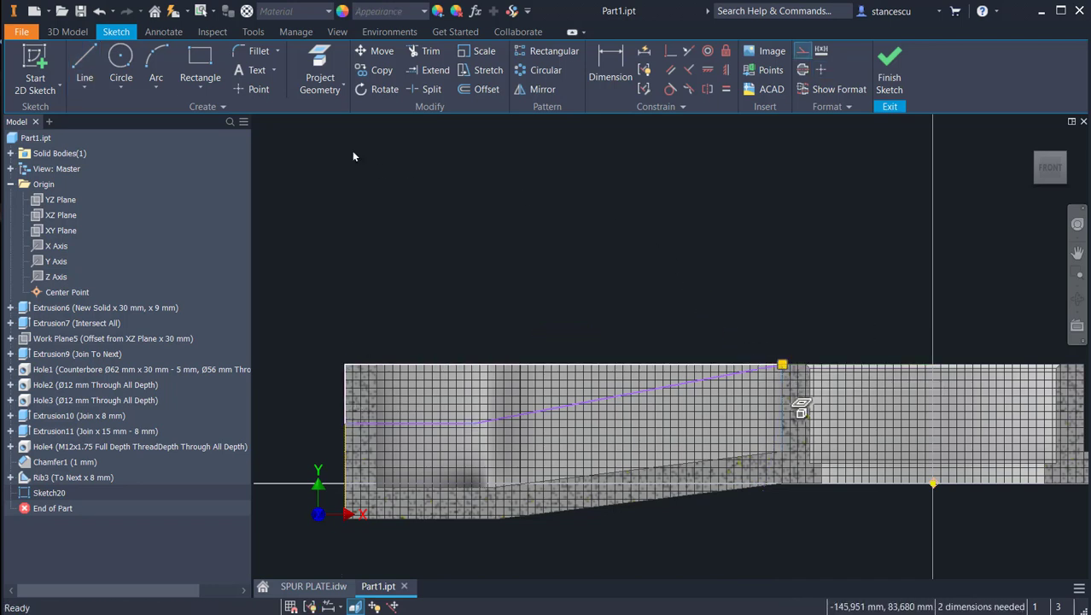
Step: Dimension the sloped line's horizontal extent as 72 mm
left_click(613, 75)
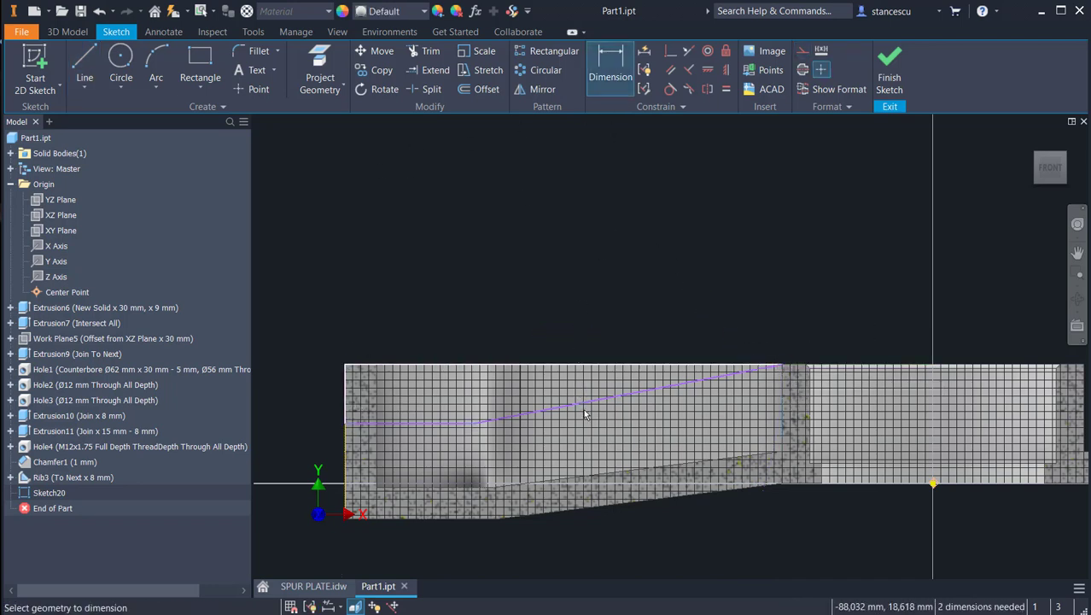
left_click(581, 408)
left_click(578, 316)
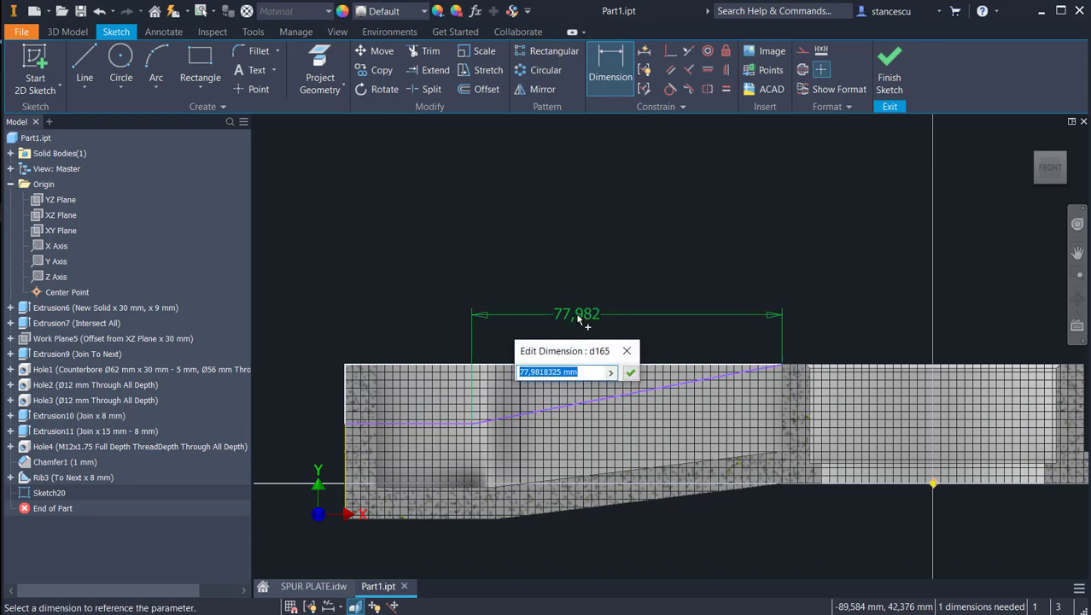
type("7")
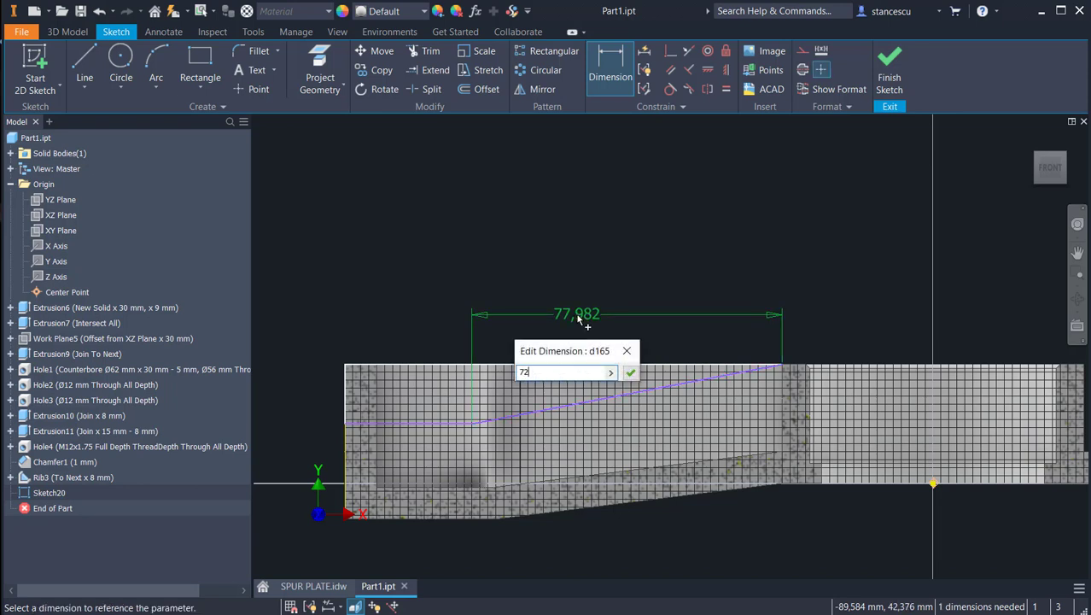
type("2")
key("Return")
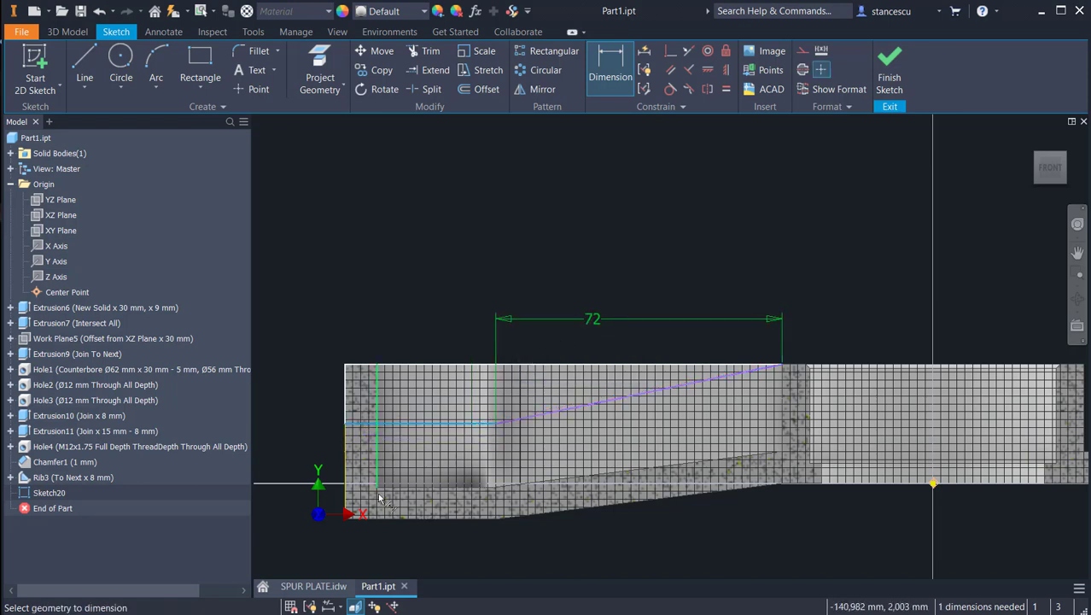
Step: Dimension the lower horizontal profile line 20 mm above the plate's underside at the two-hole end, and finish the sketch
left_click(380, 519)
left_click(296, 462)
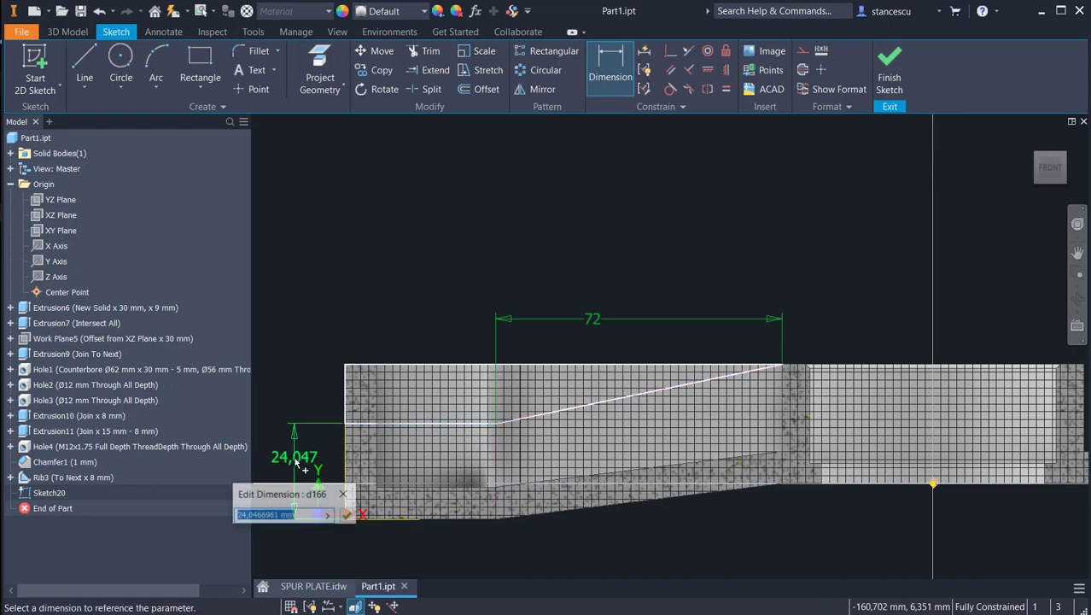
type("2")
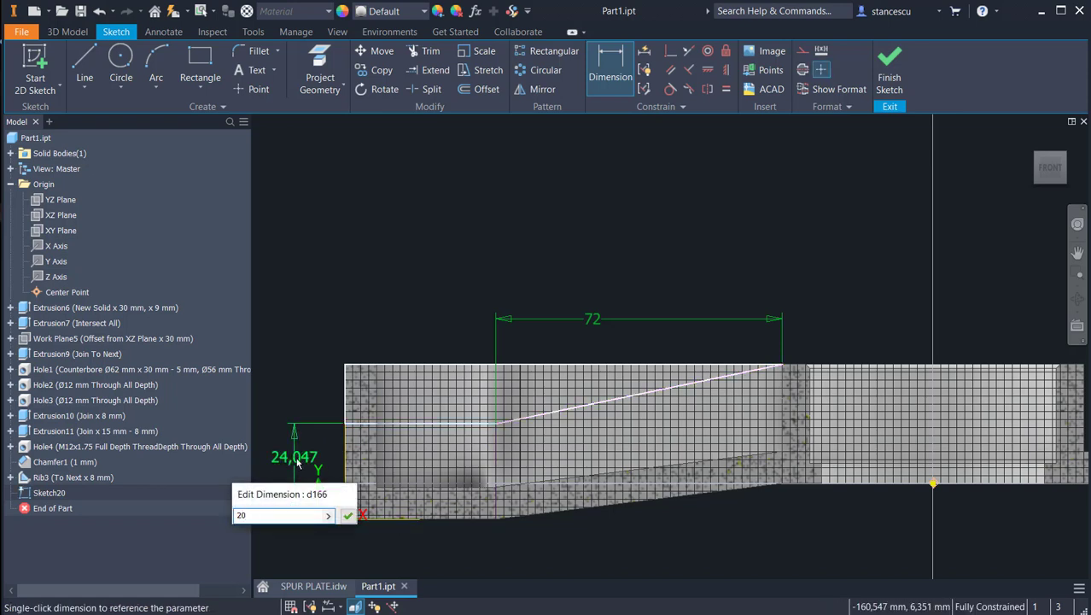
type("0")
key("Return")
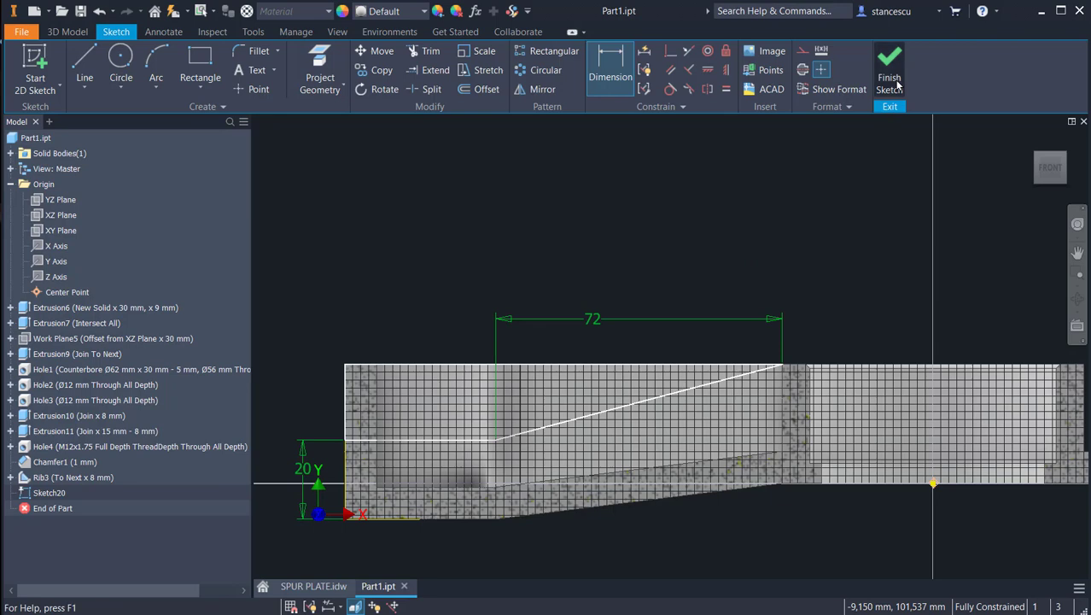
left_click(893, 82)
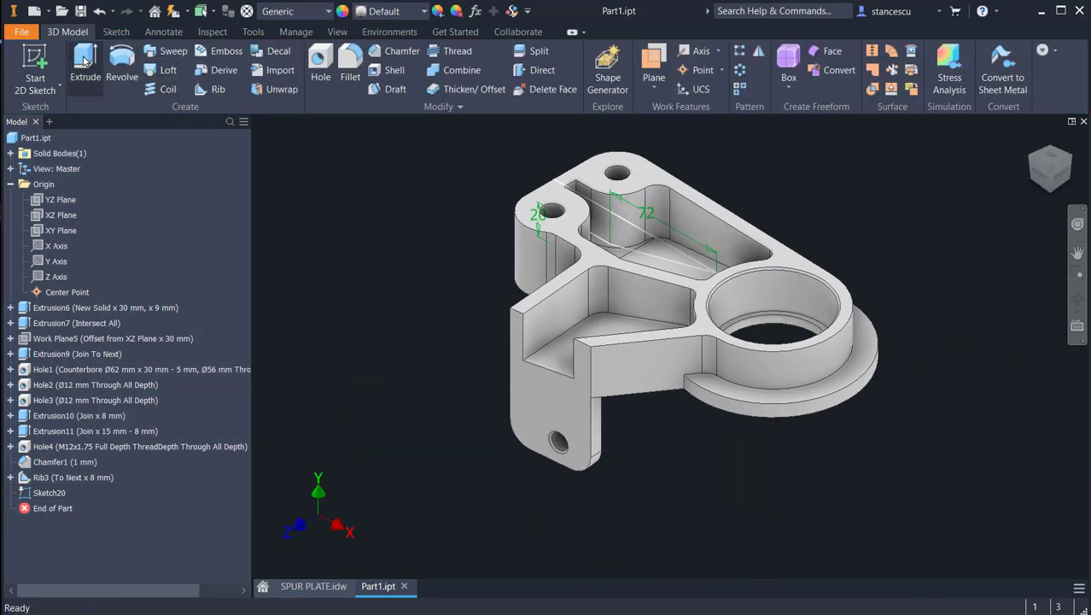
Step: Extrude the closed profile as a symmetric Through All cut to lower the two-hole end and slope the ribs
left_click(84, 60)
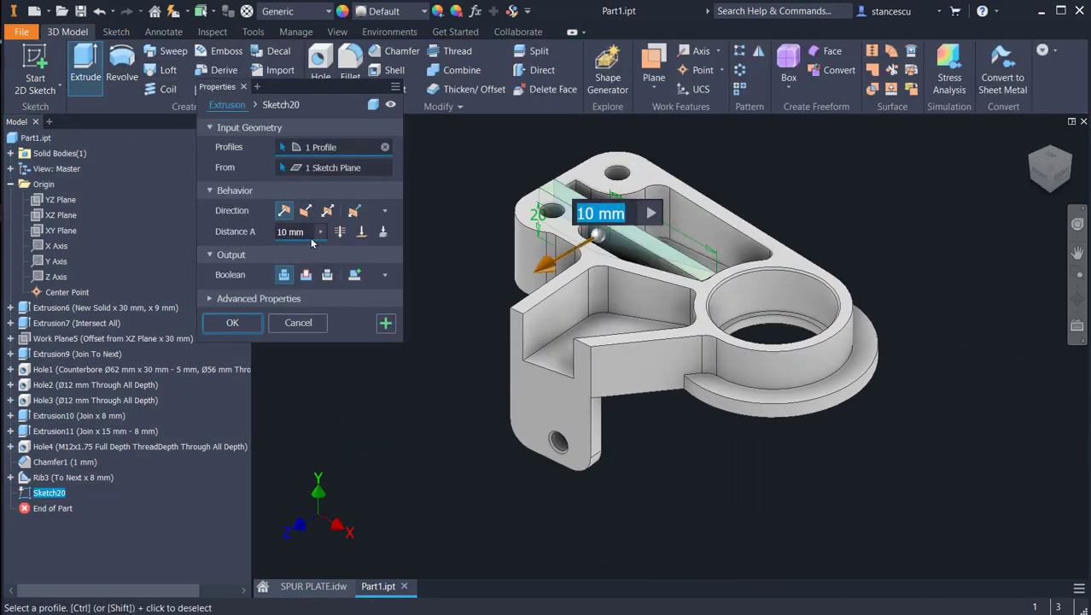
left_click(328, 211)
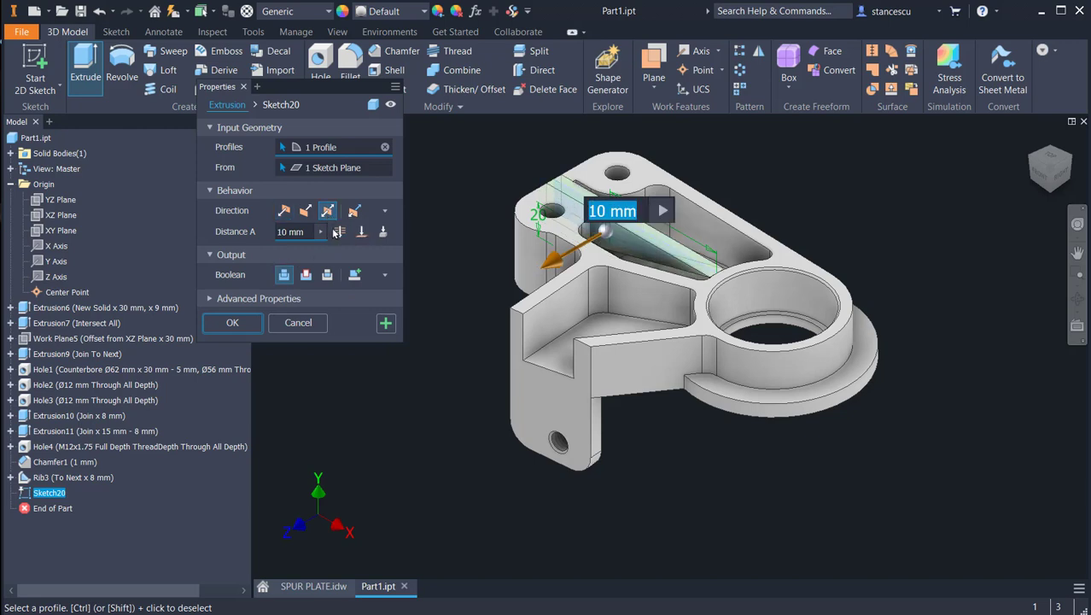
left_click(339, 233)
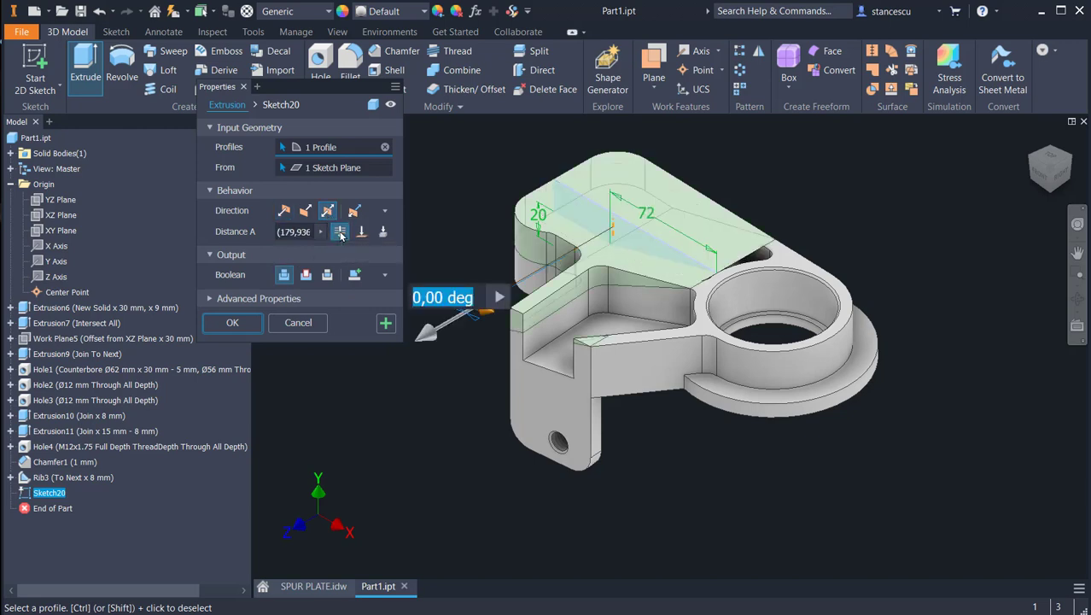
left_click(305, 274)
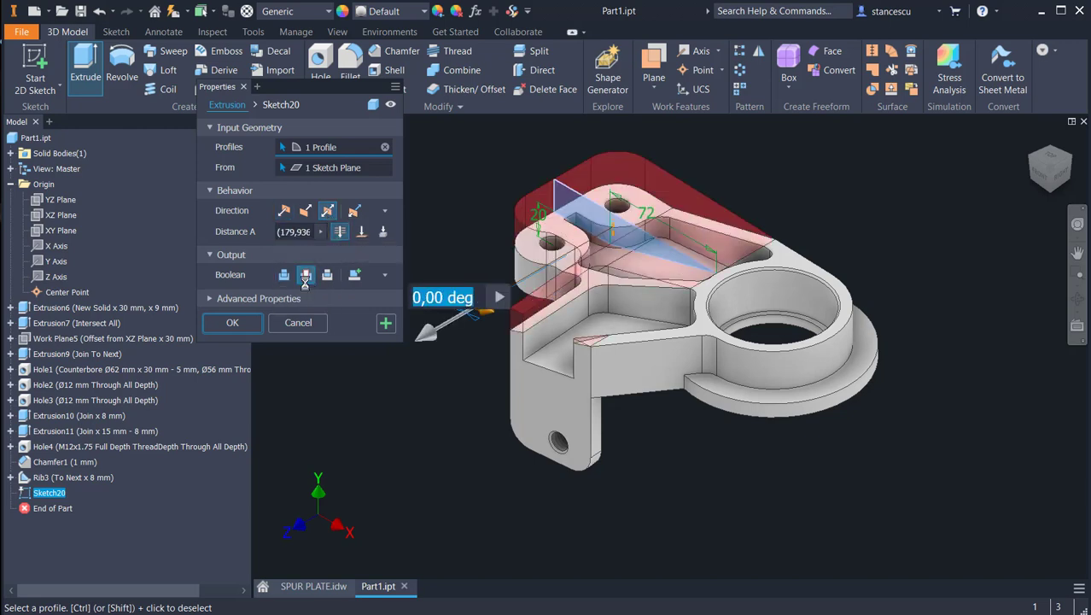
left_click(233, 323)
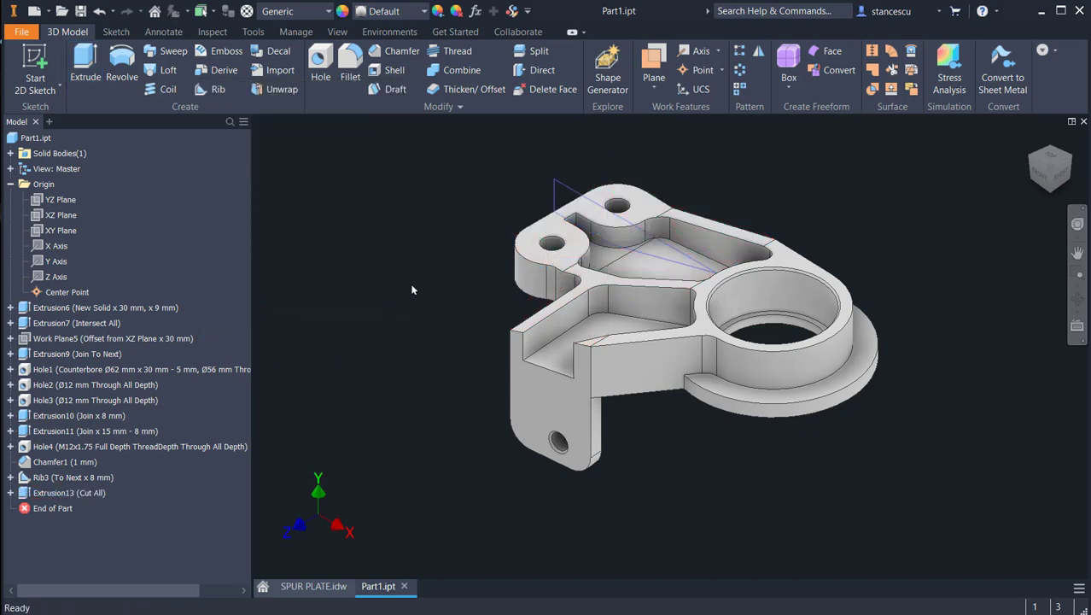
middle_click_drag(421, 273, 429, 301)
middle_click_drag(427, 294, 421, 275)
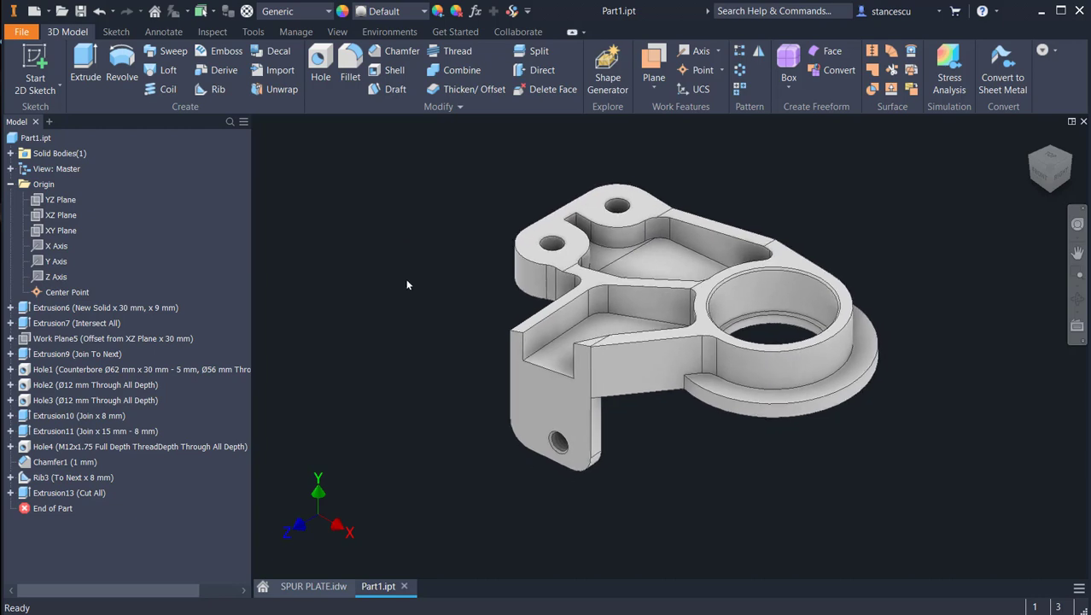
Step: Assign the material Steel, Cast to the part
left_click(294, 12)
scroll(319, 316, "down", 1)
scroll(318, 315, "down", 5)
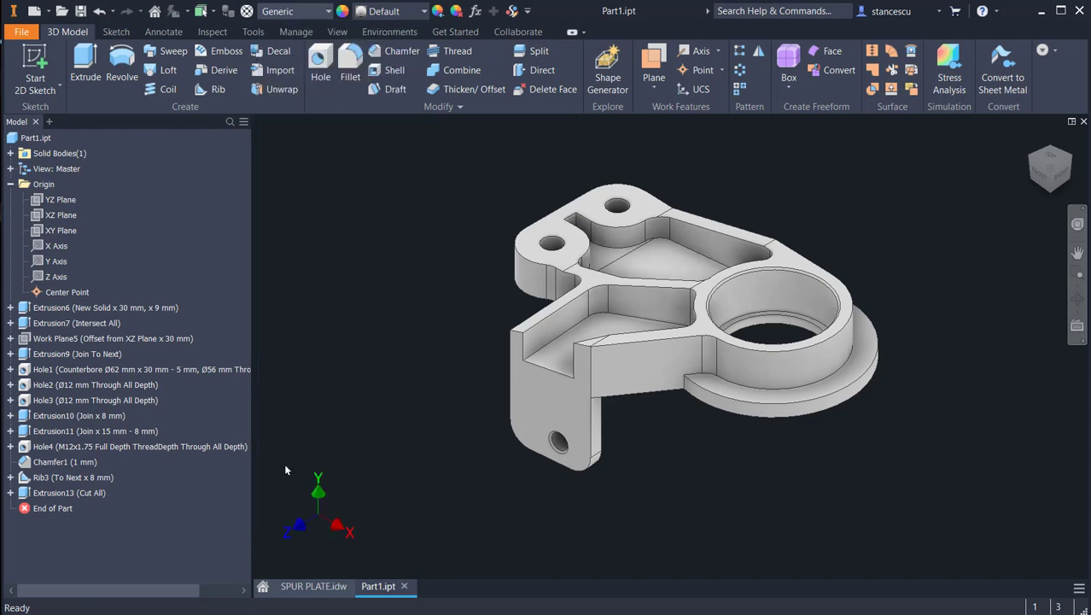
left_click(284, 461)
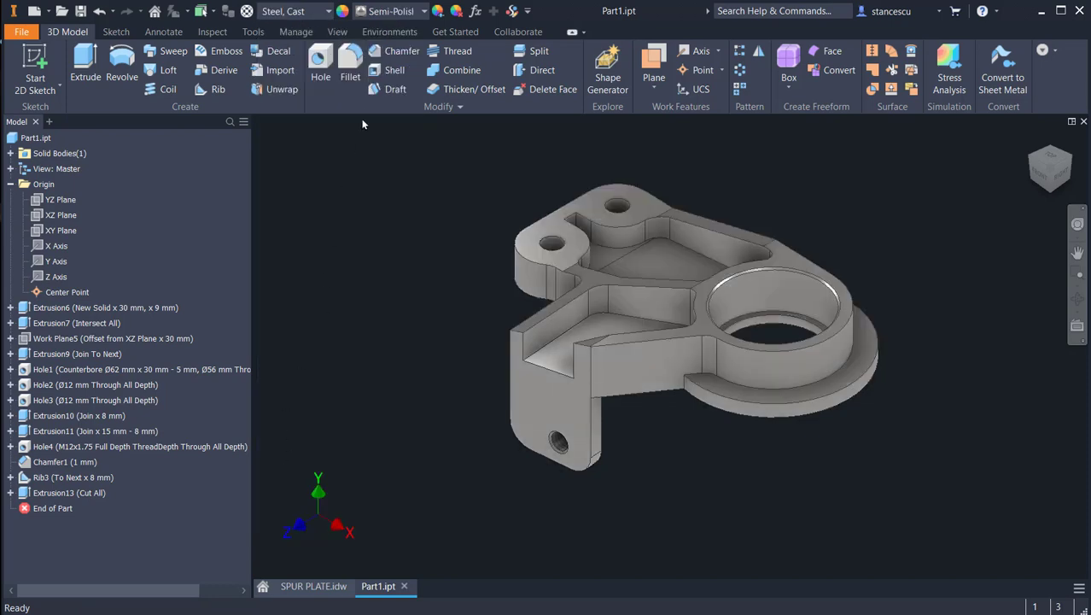
Step: Set the whole part's appearance to Steel - Cast from the Inventor Material Library
left_click(386, 12)
scroll(403, 293, "down", 1)
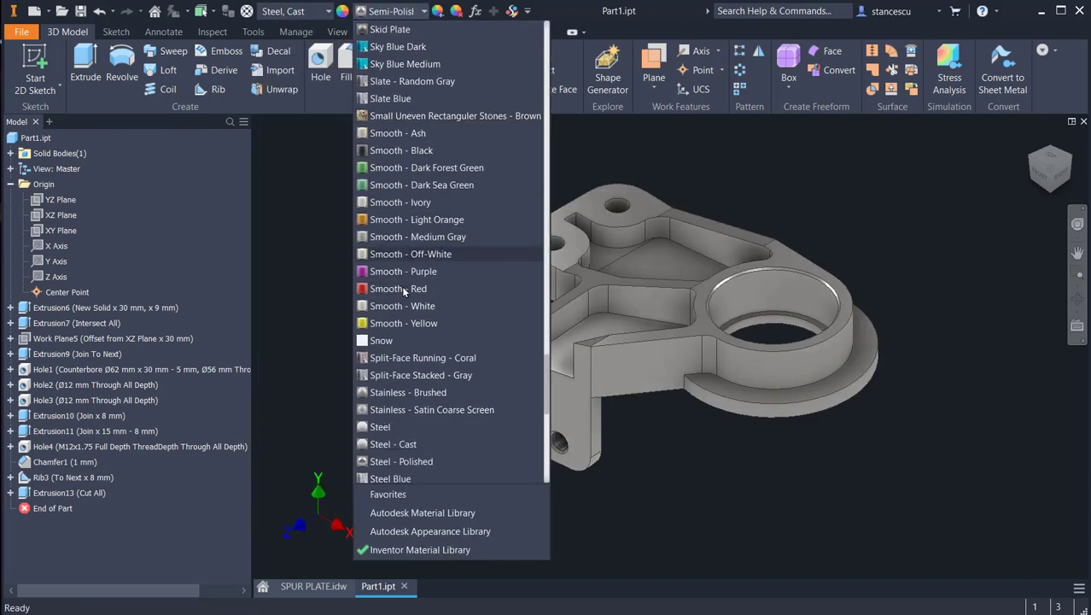
left_click(396, 445)
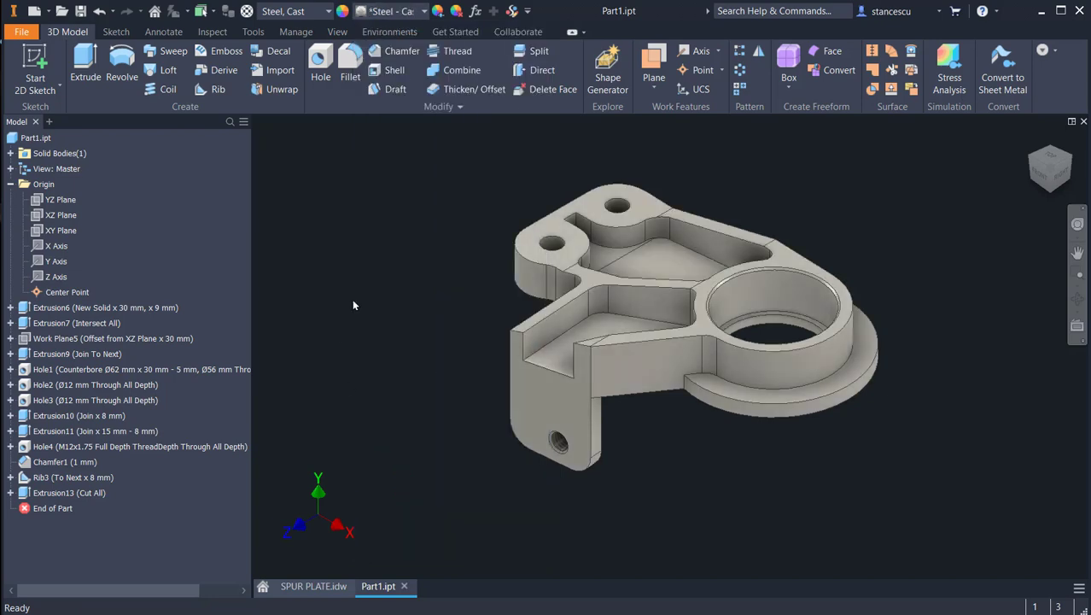
Step: Apply the Steel - Polished appearance to the machined faces: ring and two-hole end tops, counterbored bore, two-hole underside and the threaded lug's outer face
left_click(546, 234)
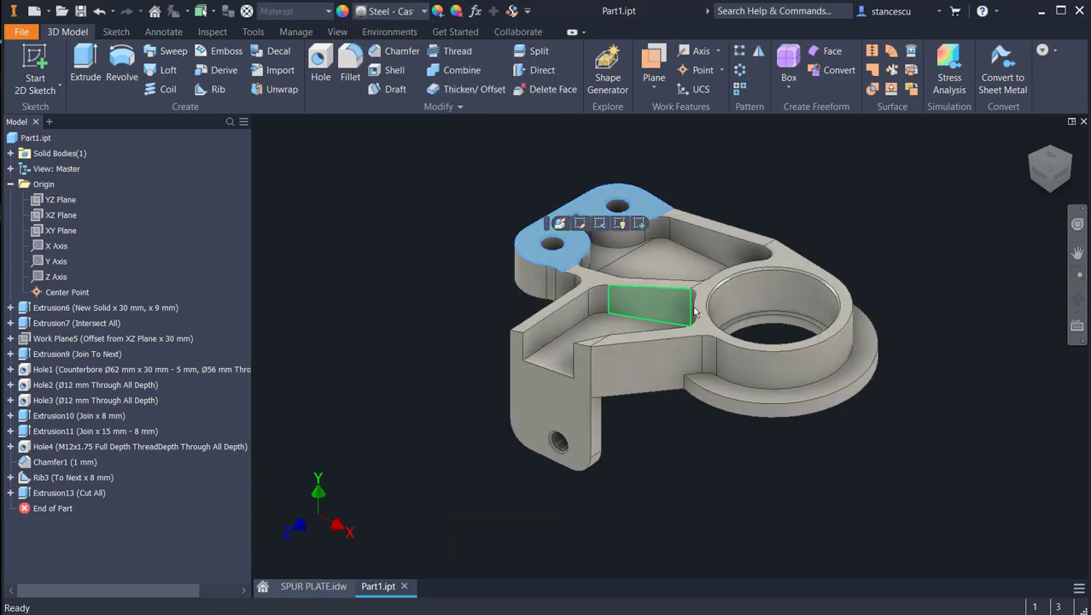
scroll(769, 295, "down", 5)
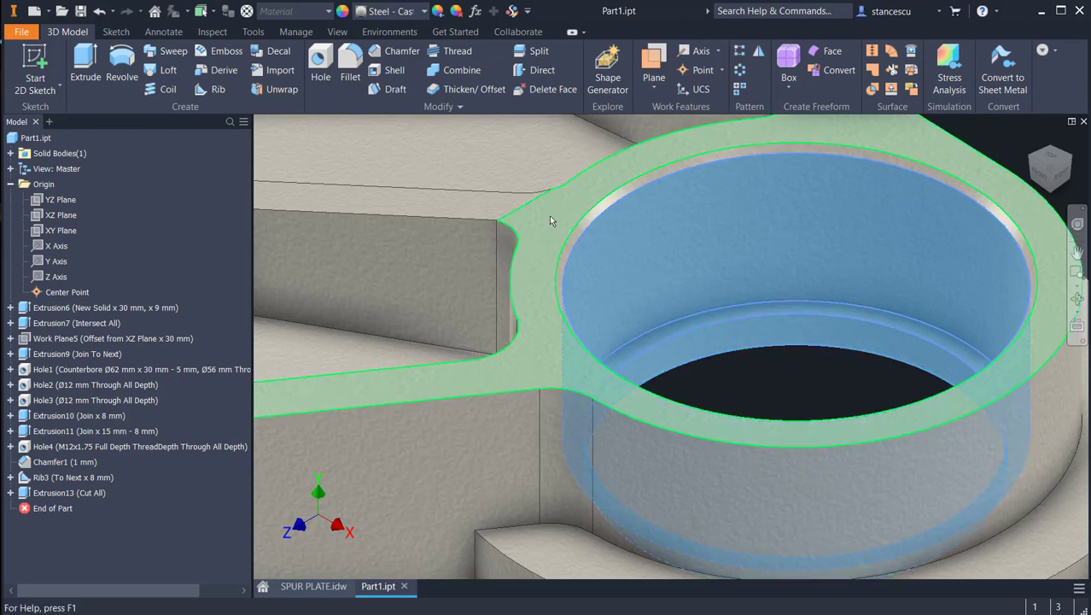
scroll(658, 490, "up", 3)
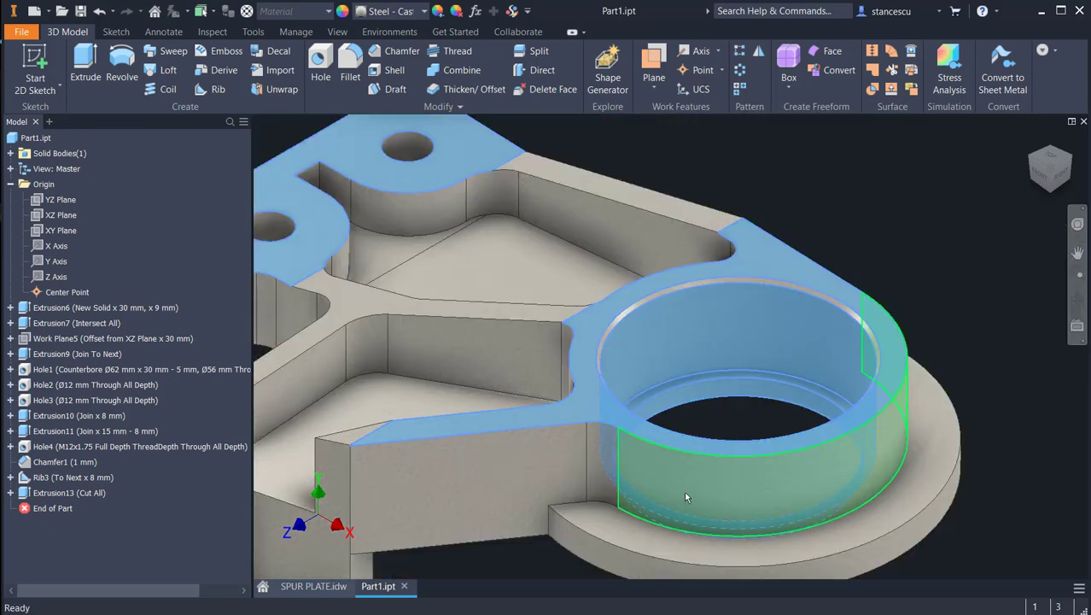
middle_click_drag(687, 495, 704, 415, "shift")
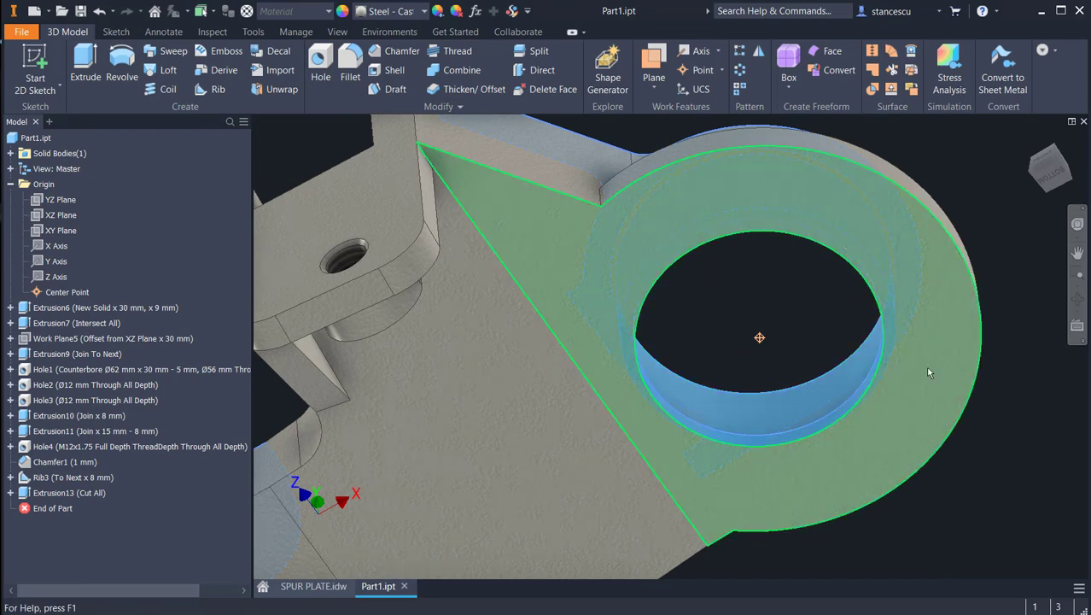
middle_click_drag(559, 496, 775, 319)
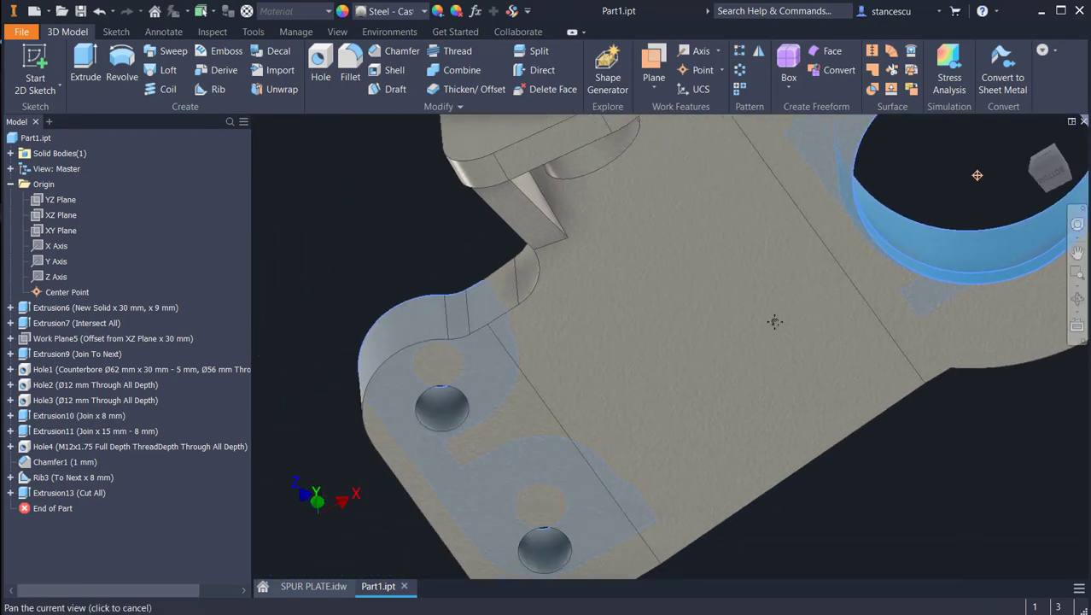
left_click(476, 479)
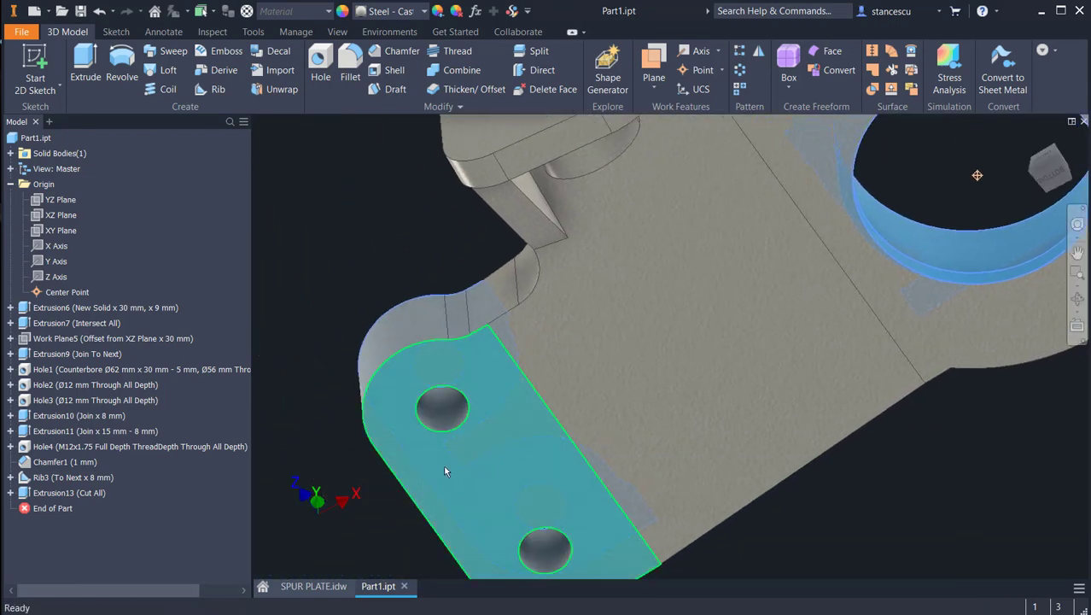
middle_click_drag(598, 346, 588, 244, "shift")
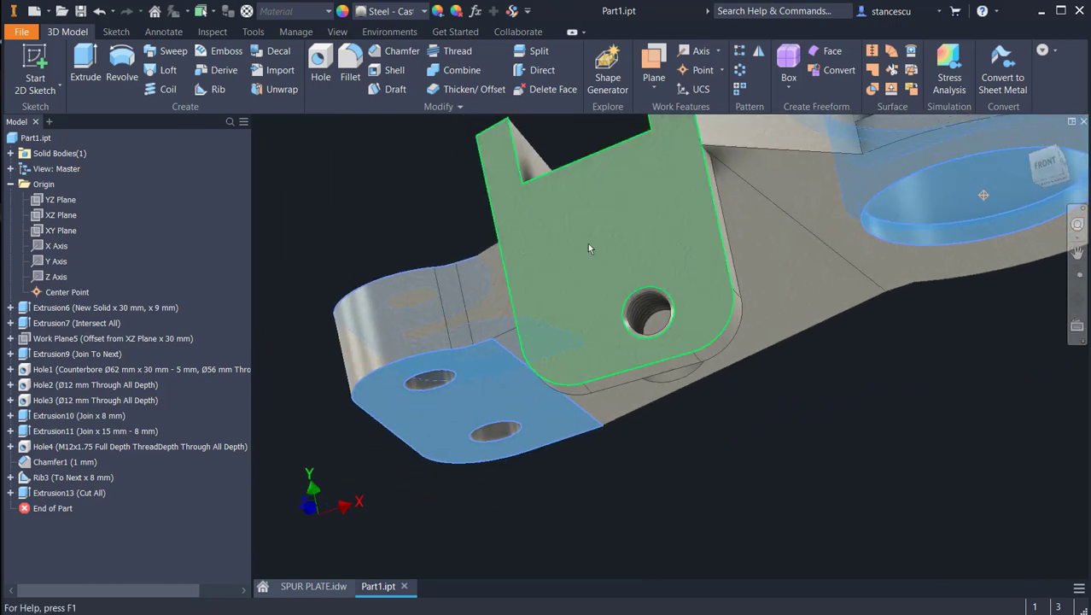
left_click(587, 243, "ctrl")
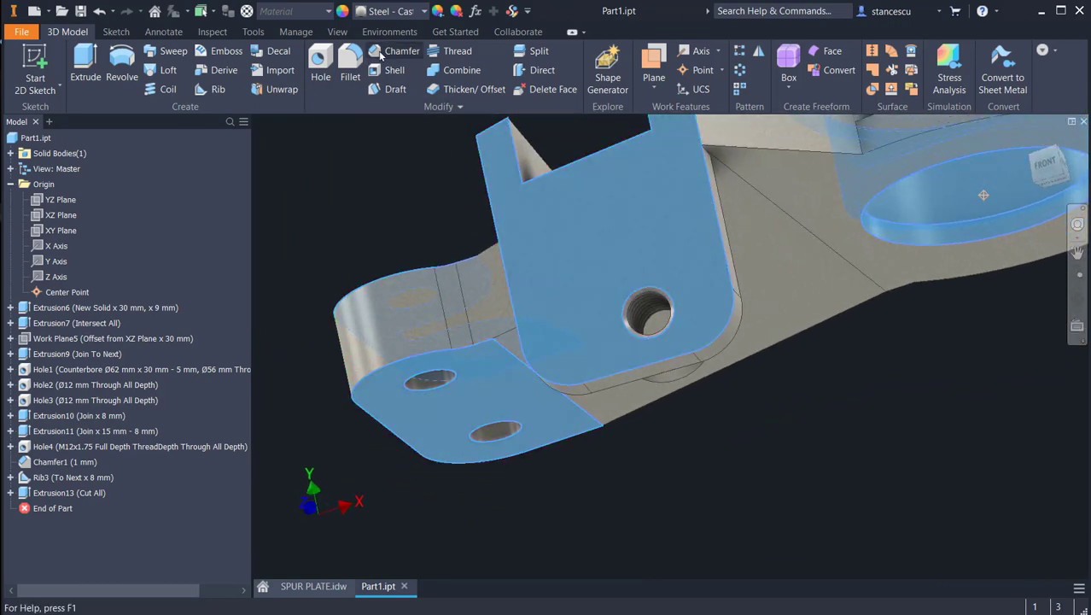
left_click(407, 16)
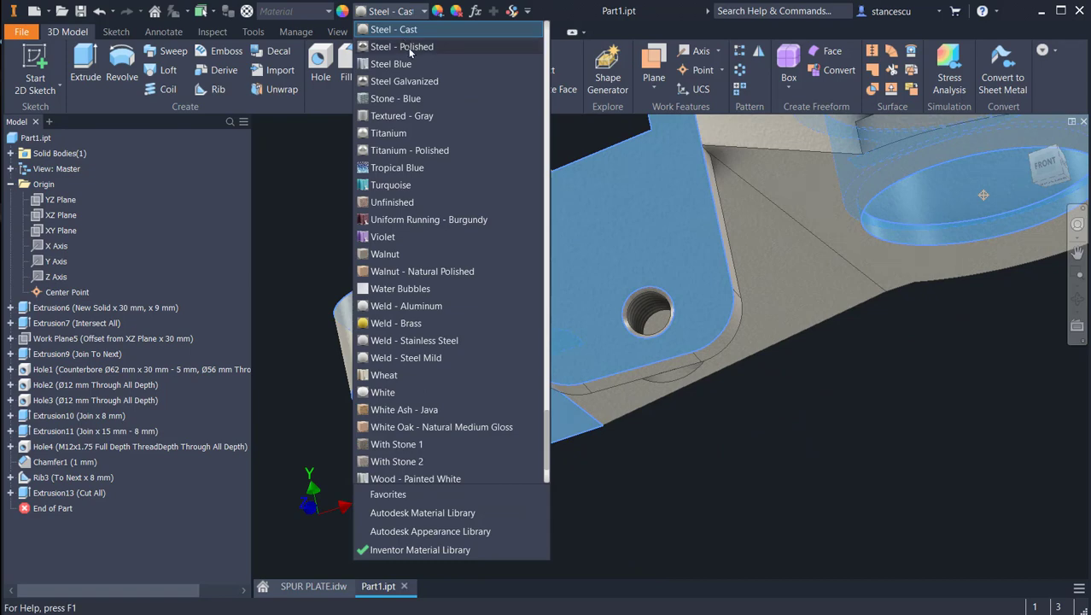
left_click(403, 48)
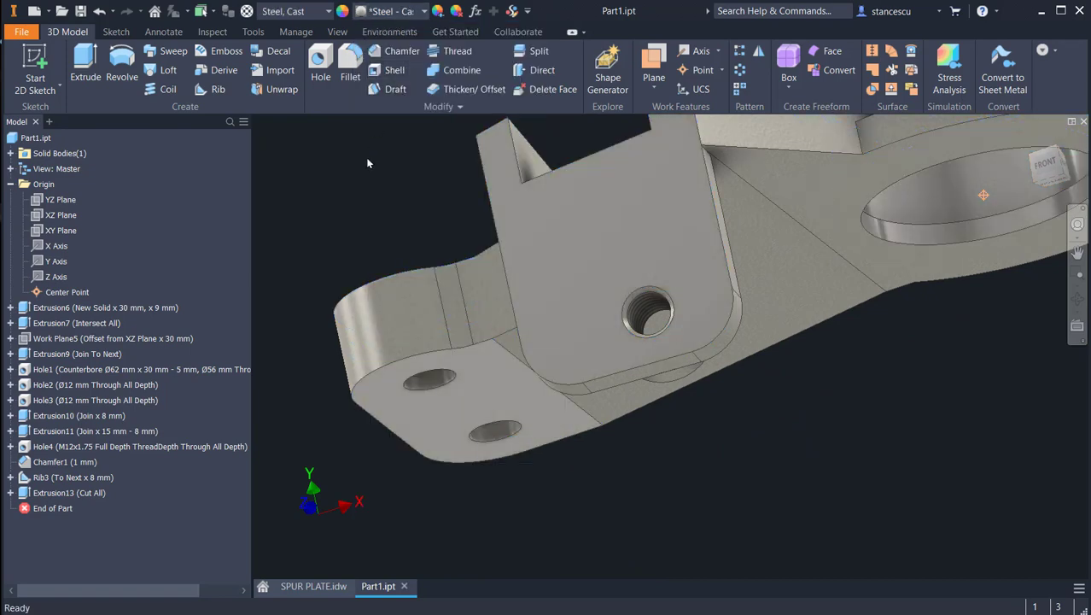
key("F6")
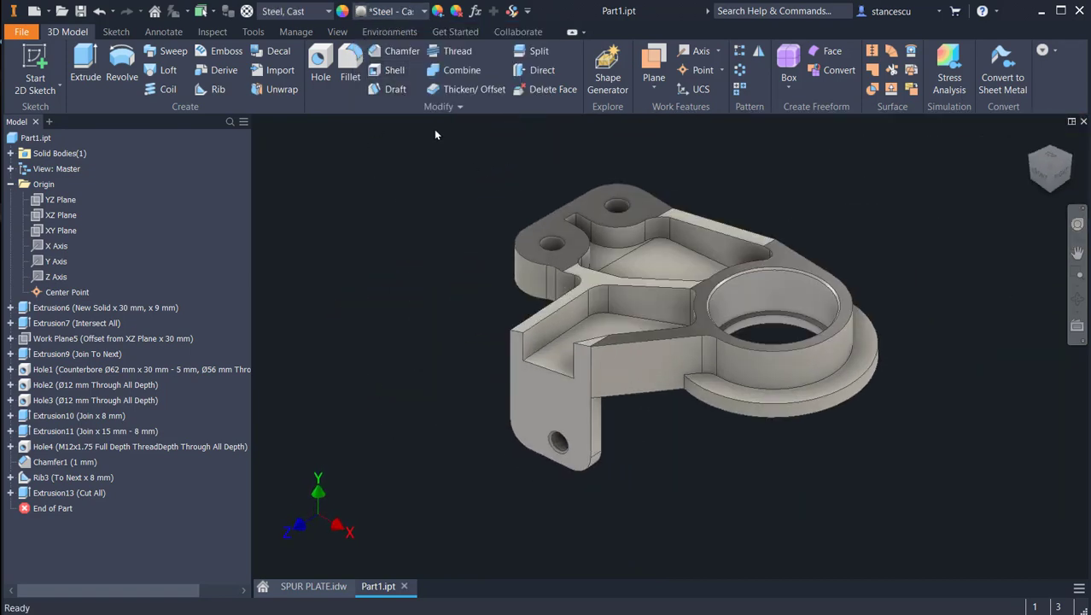
Step: Update and check the part's mass, area and volume in its physical iProperties, and close them
right_click(46, 138)
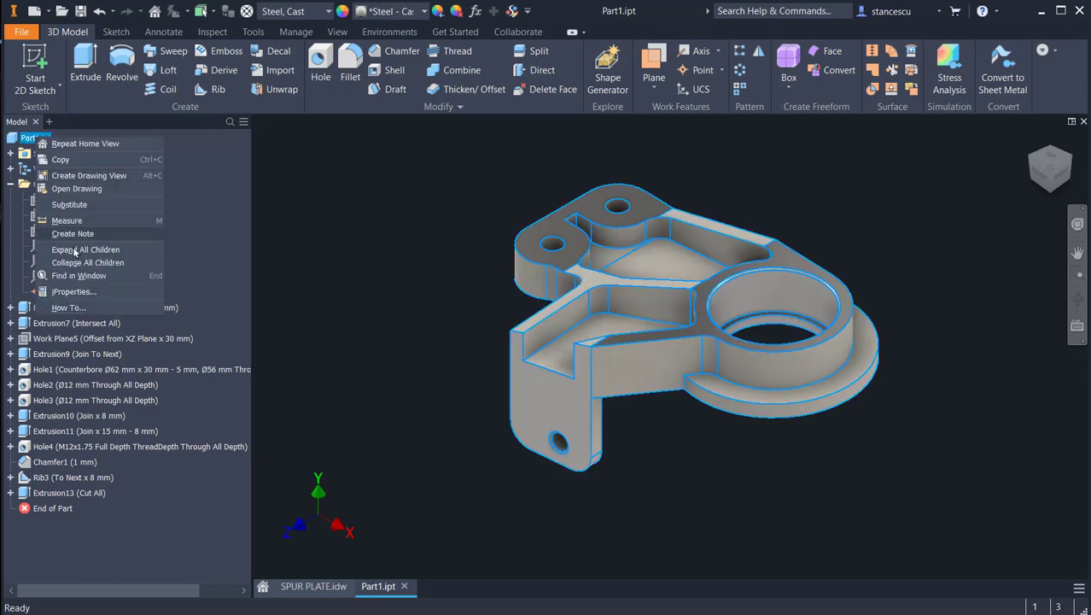
left_click(75, 291)
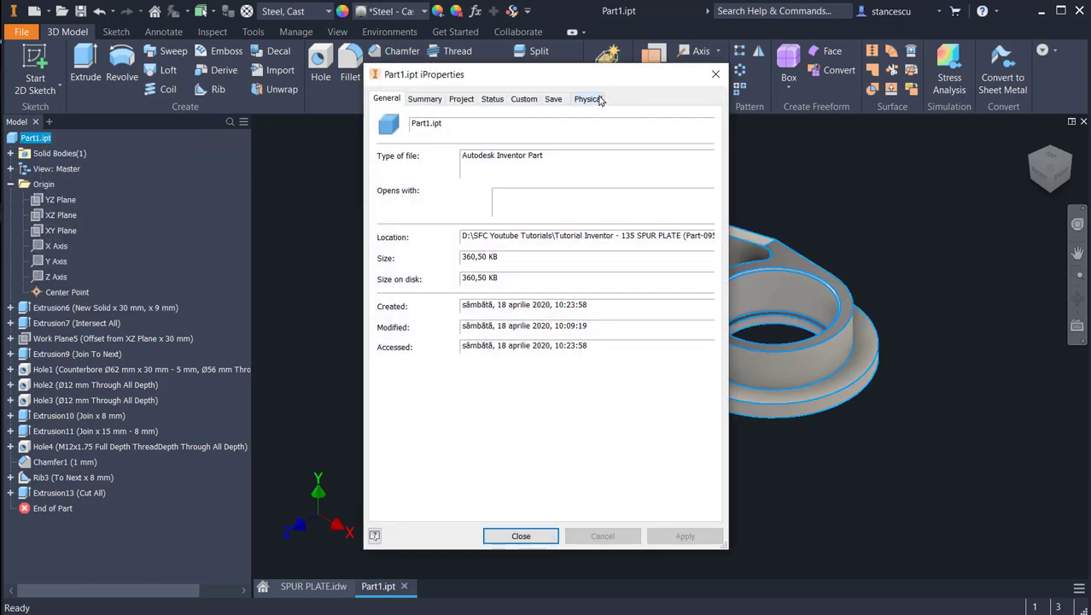
left_click(598, 100)
left_click(669, 137)
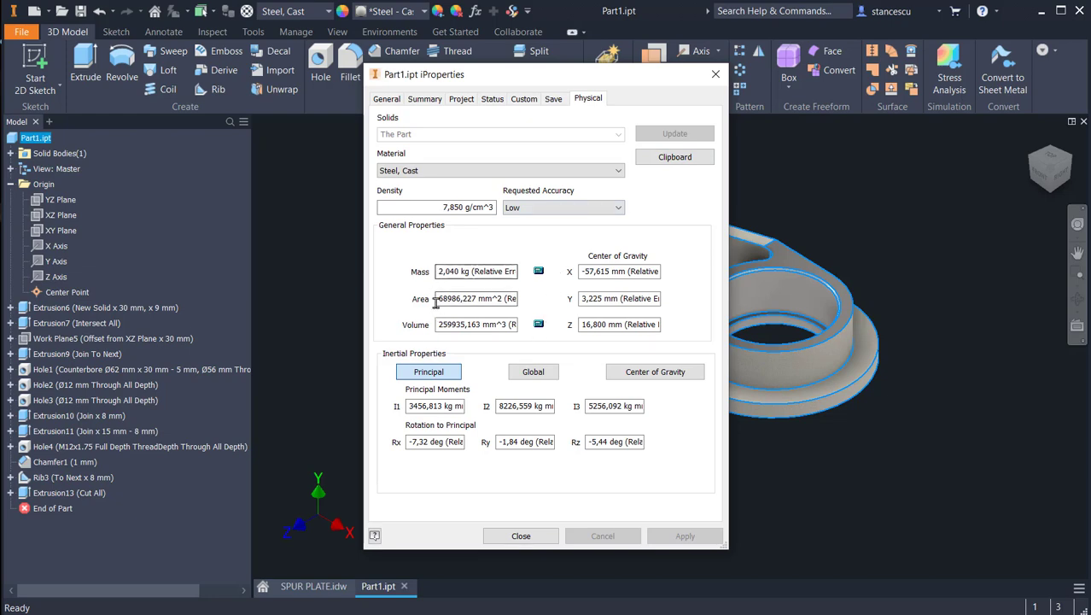
left_click(520, 534)
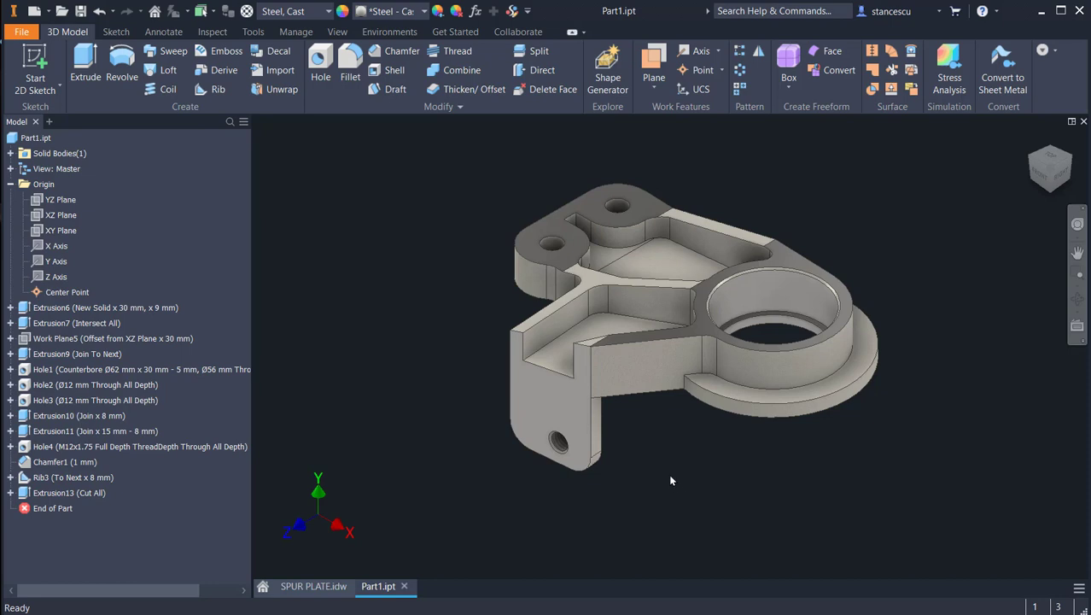